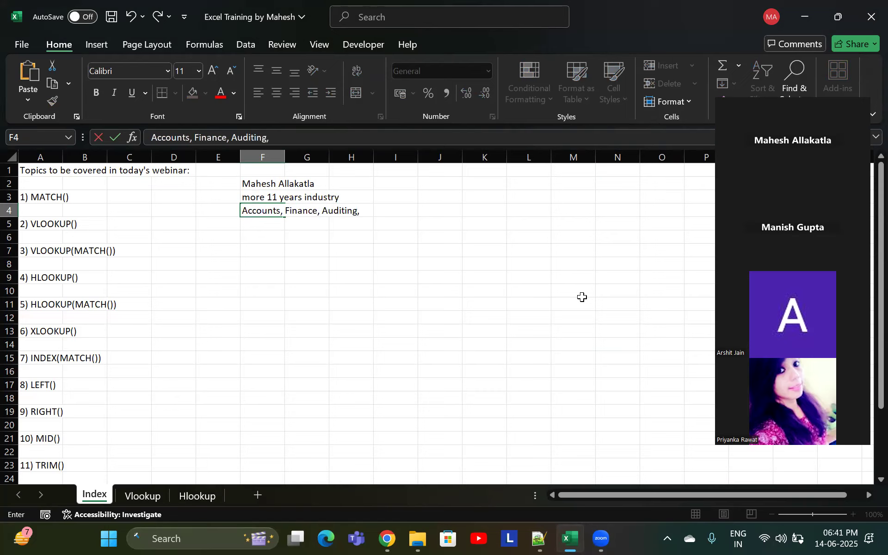
Complete cell F4's text as "Accounts, Finance, Auditing, Taxation, Software Testing (Manual Tester), Business Analyst and Manager of Product Dept"
text(axation, Software)
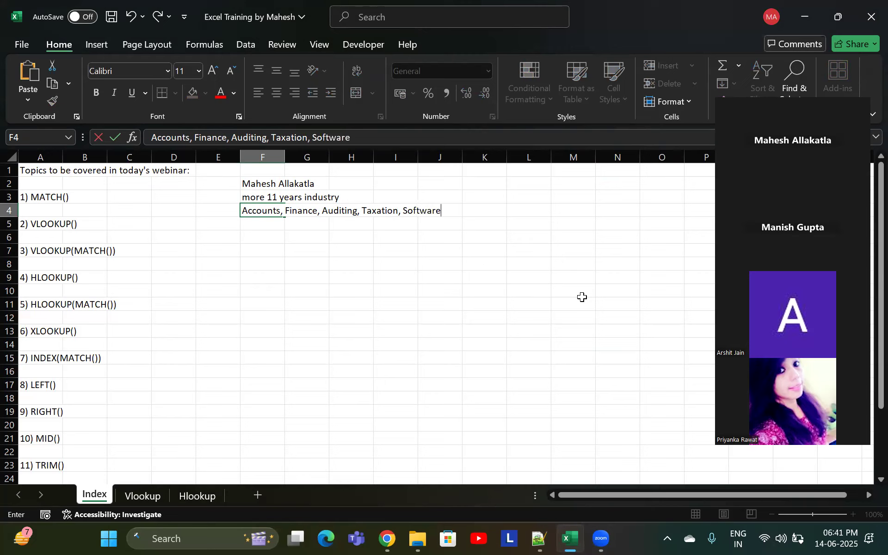
text( Testing (Manual Tester)
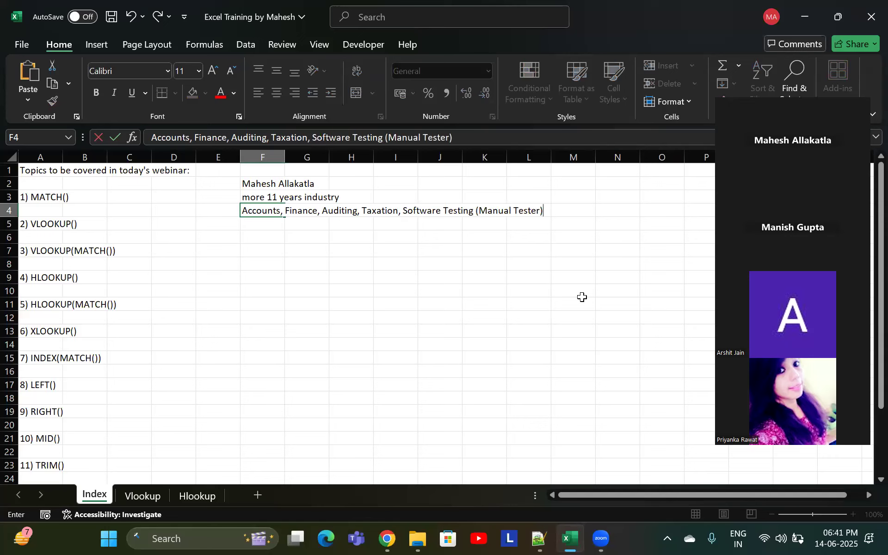
text(), Business Analyst and Manager of Product Dept)
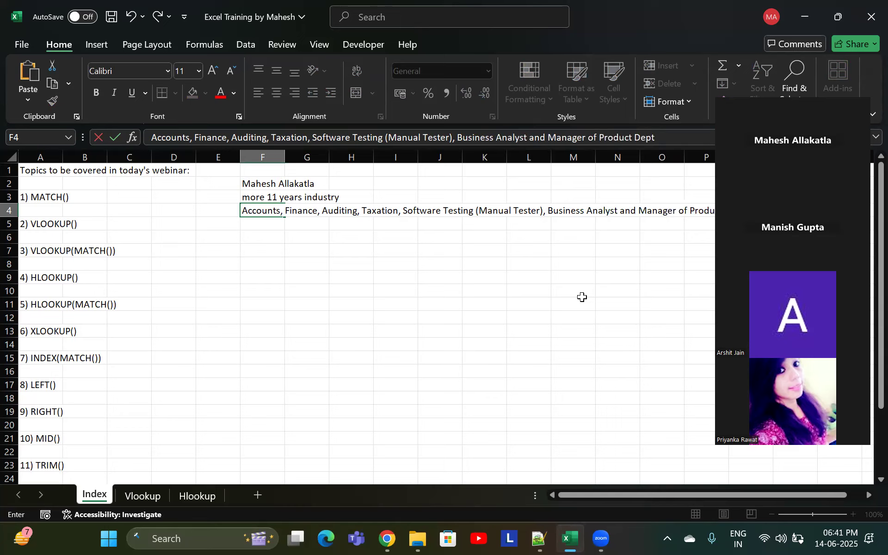
key(Return)
Enter "Now I transitioned into Data Analyst" in cell F5
text(Now )
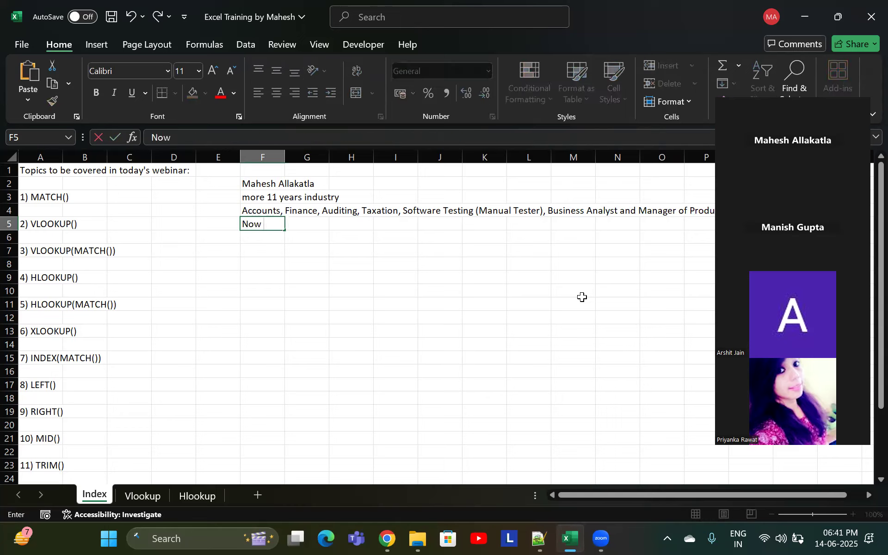
text(I Data)
key(BackSpace)
key(BackSpace)
key(BackSpace)
text(transitioned into Data Analyst)
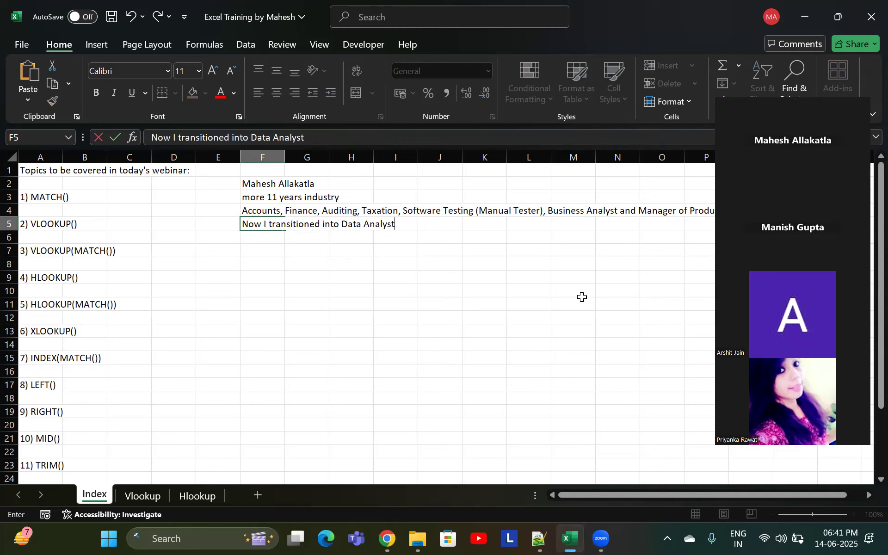
key(Return)
Clear the introduction notes from cells F2 to F5
key(Up)
key(Up)
key(Up)
key(Up)
key(shift+Down)
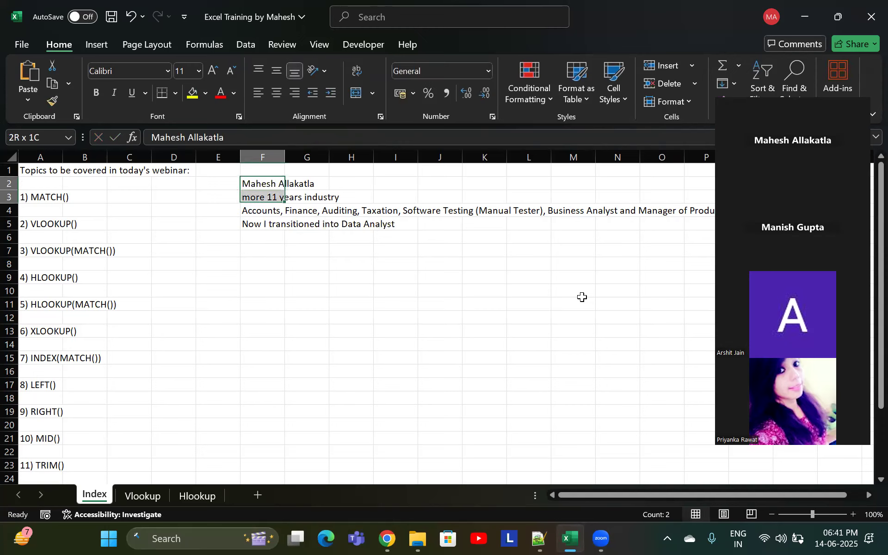
key(shift+Down)
key(shift+Down)
key(Delete)
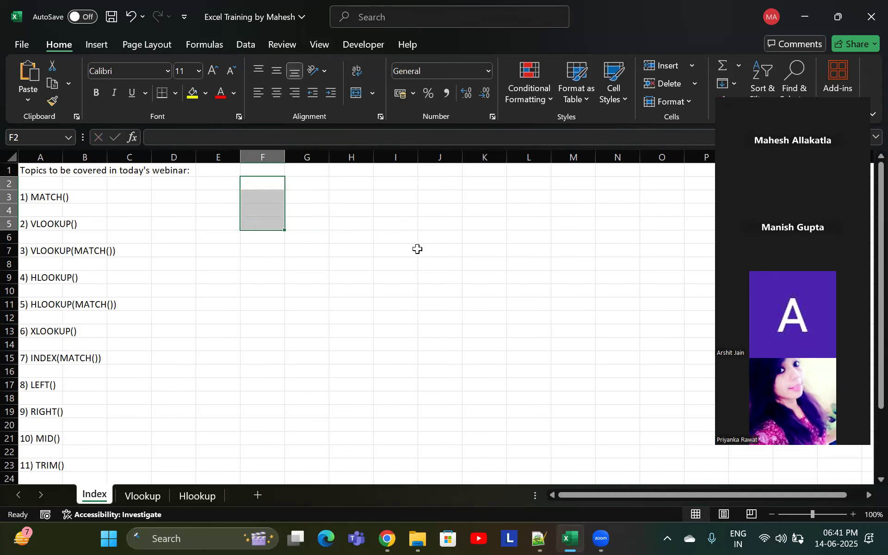
Review the numbered topic list in column A down to 14) SEQUENCE()
click(249, 305)
click(221, 225)
scroll(188, 254, down, 3)
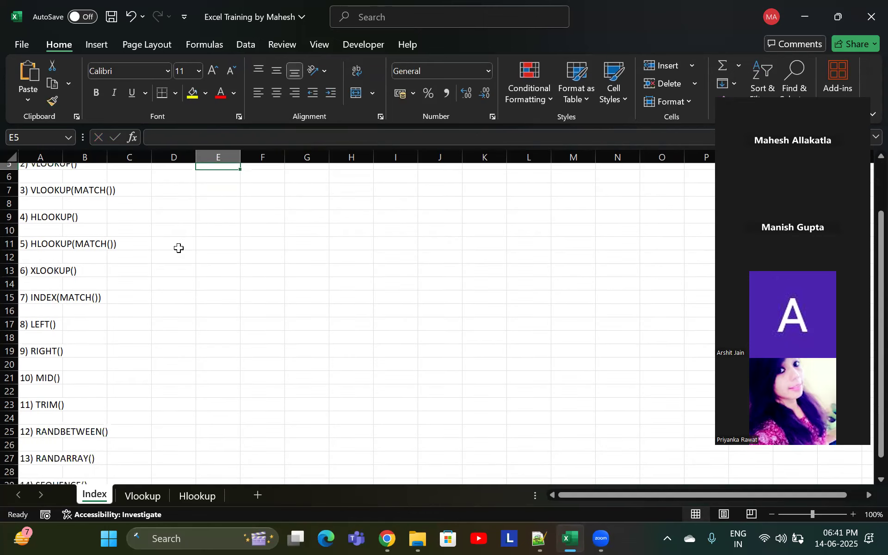
scroll(170, 292, up, 3)
click(52, 193)
scroll(79, 254, down, 2)
scroll(56, 223, up, 2)
click(51, 223)
click(53, 276)
scroll(61, 299, down, 3)
scroll(74, 316, up, 3)
drag(48, 196, 56, 370)
scroll(51, 324, down, 4)
drag(49, 304, 51, 393)
scroll(109, 306, up, 1)
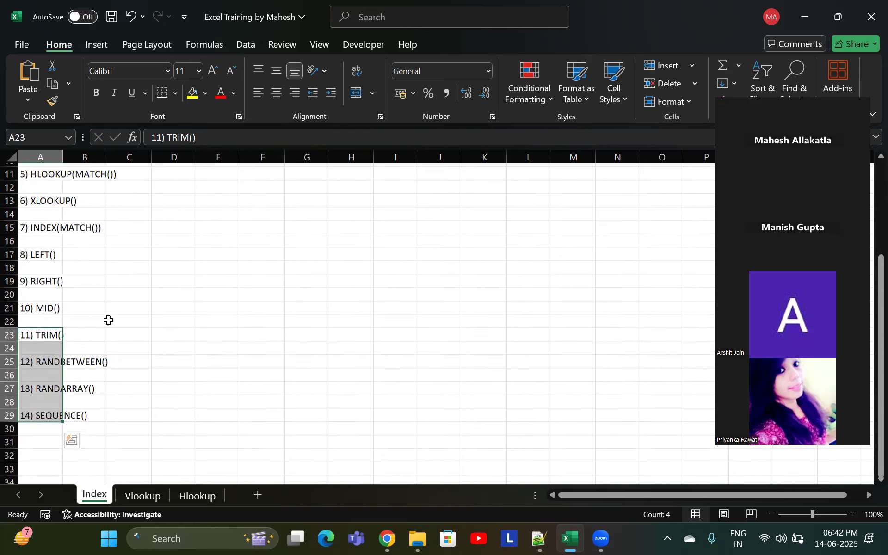
click(134, 384)
click(55, 427)
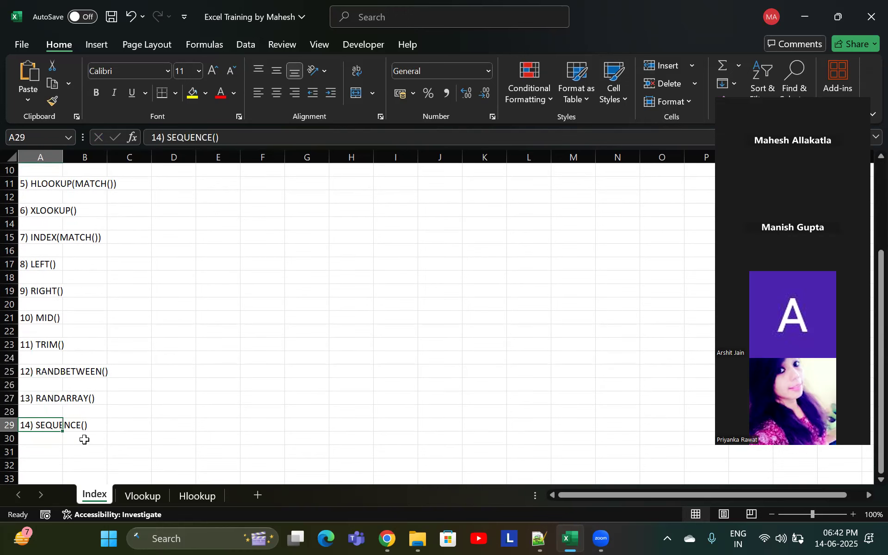
scroll(111, 360, up, 3)
click(155, 224)
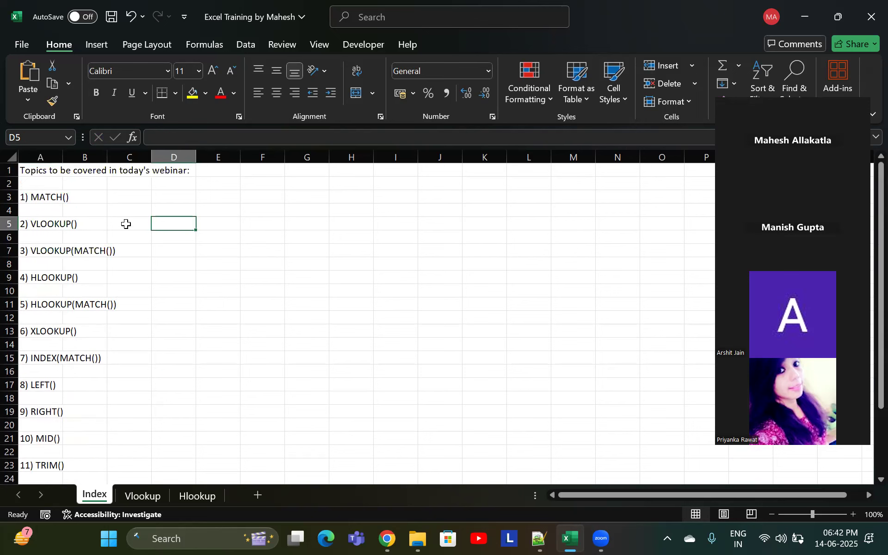
click(29, 196)
key(shift+Down)
key(shift+Down)
key(shift+Down)
key(shift+Down)
key(shift+Down)
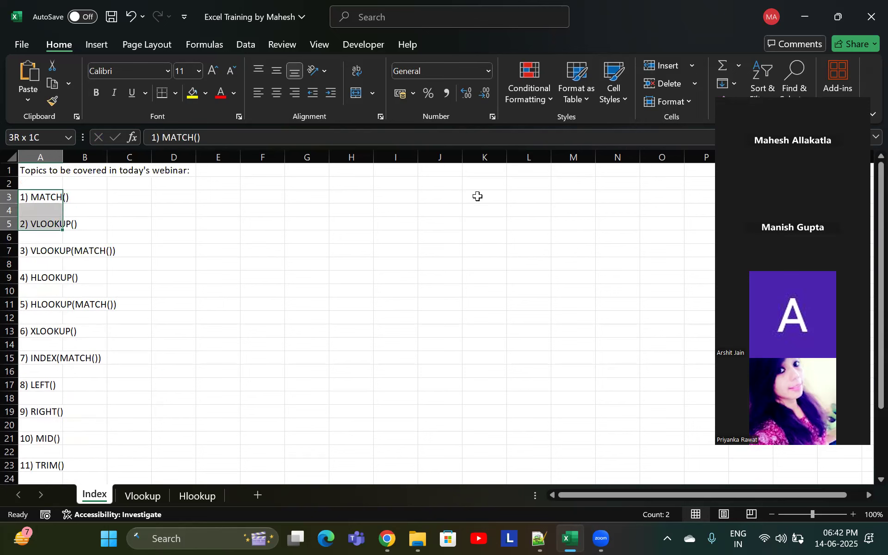
key(shift+Down)
key(shift+Down)
key(shift+Down)
key(shift+Down)
key(shift+Down)
key(shift+Down)
key(shift+Down)
key(shift+Down)
key(shift+Down)
key(shift+Down)
key(shift+Down)
key(shift+Down)
key(shift+Down)
key(shift+Down)
key(shift+Down)
key(shift+Down)
key(shift+Down)
key(shift+Down)
key(shift+Down)
key(shift+Down)
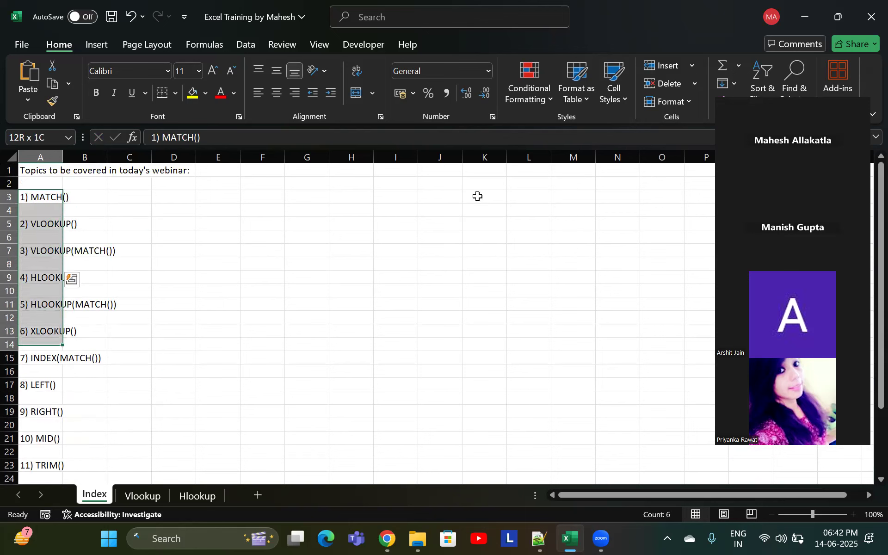
scroll(478, 196, up, 2)
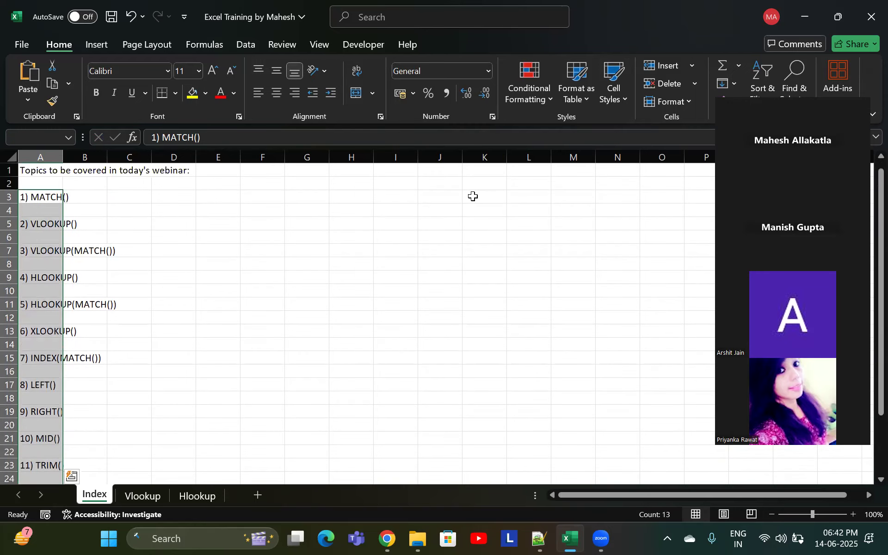
Delete the blank rows under MATCH() and VLOOKUP() one at a time, then undo both deletions
click(136, 212)
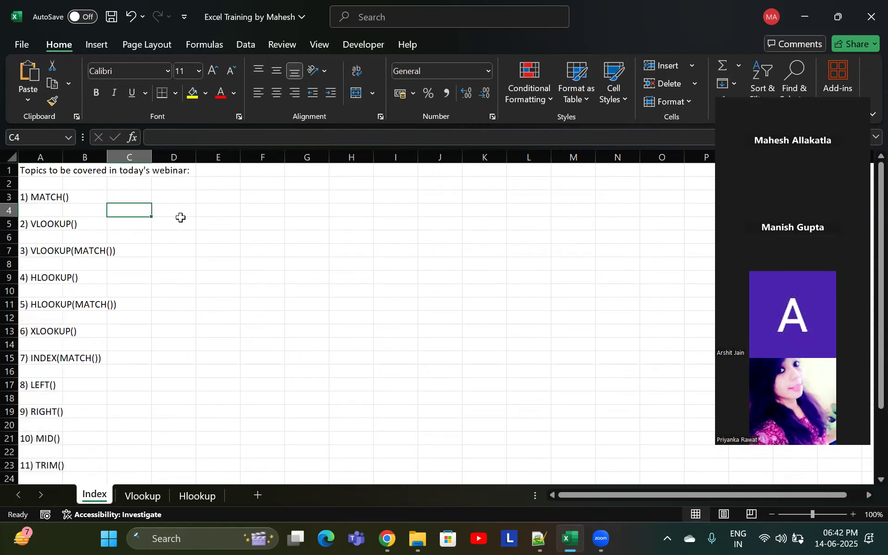
key(shift+space)
key(ctrl+minus)
key(Down)
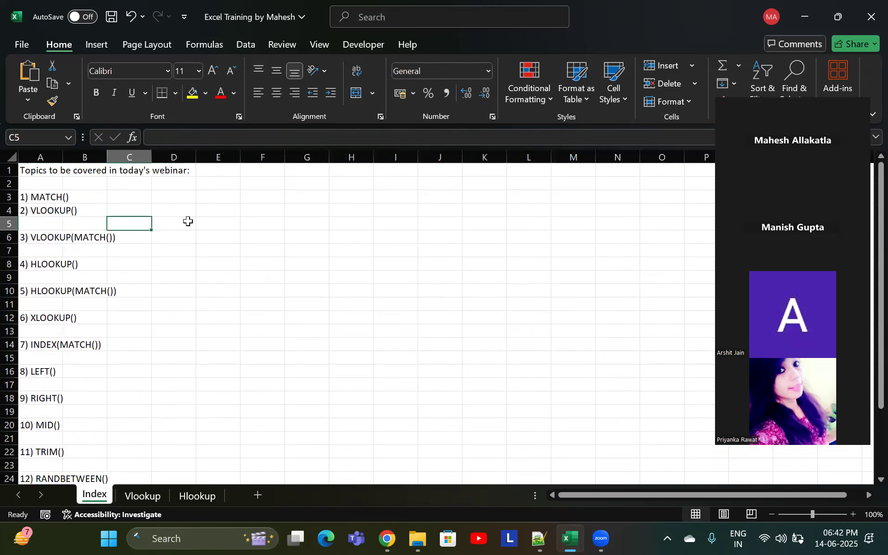
key(shift+space)
key(ctrl+minus)
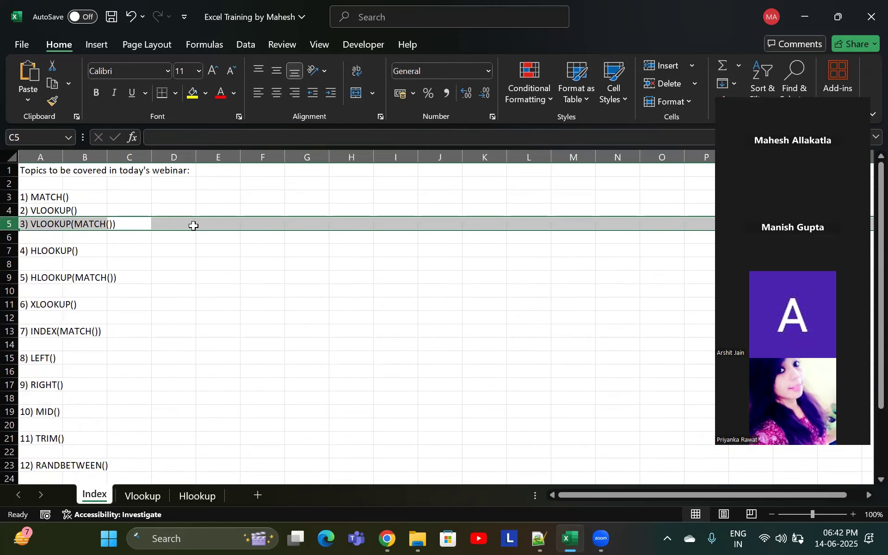
key(ctrl+z)
key(ctrl+z)
click(220, 239)
scroll(196, 249, down, 5)
scroll(191, 261, down, 4)
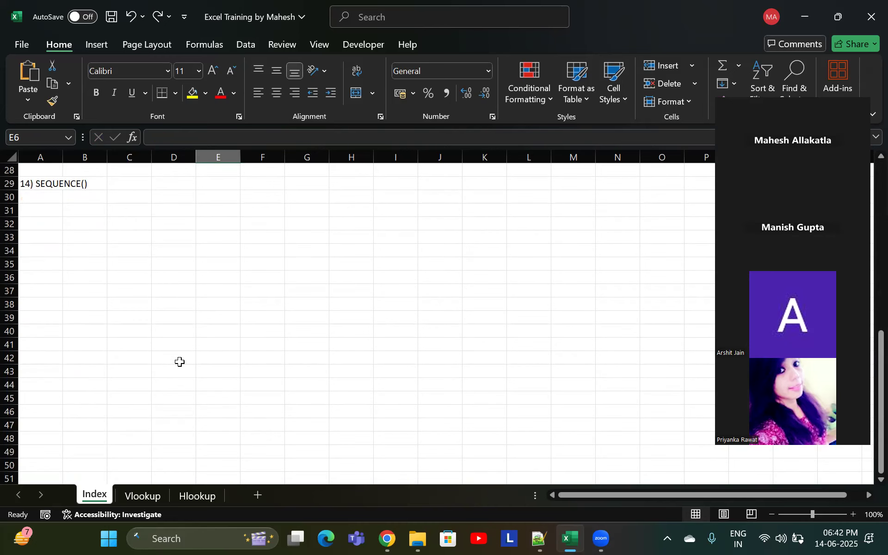
scroll(180, 362, up, 9)
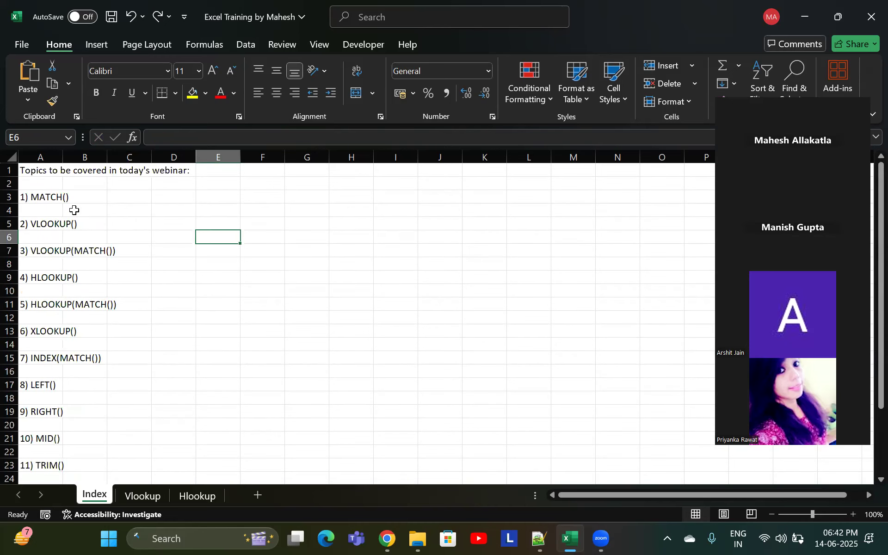
click(74, 211)
Select the blank cells of the topic list with Go To Special Blanks and delete row 12, then undo it
click(45, 197)
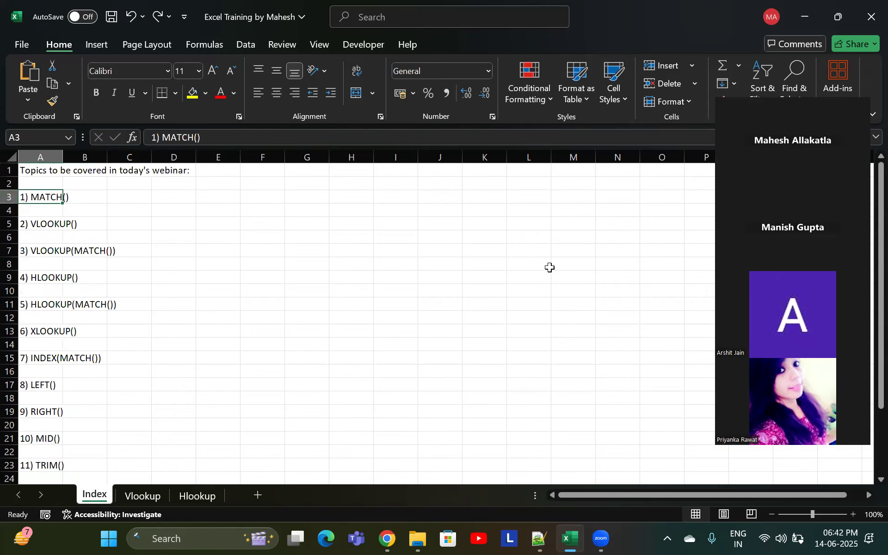
key(shift+Down)
key(shift+Down)
key(shift+Down)
key(shift+Down)
key(shift+Down)
key(shift+Down)
key(shift+Down)
key(shift+Down)
key(shift+Down)
key(shift+Down)
key(shift+Down)
key(shift+Down)
key(shift+Down)
key(shift+Down)
key(shift+Down)
key(shift+Down)
key(shift+Down)
key(shift+Down)
key(shift+Down)
key(shift+Down)
key(shift+Down)
key(shift+Up)
key(shift+Up)
key(shift+Up)
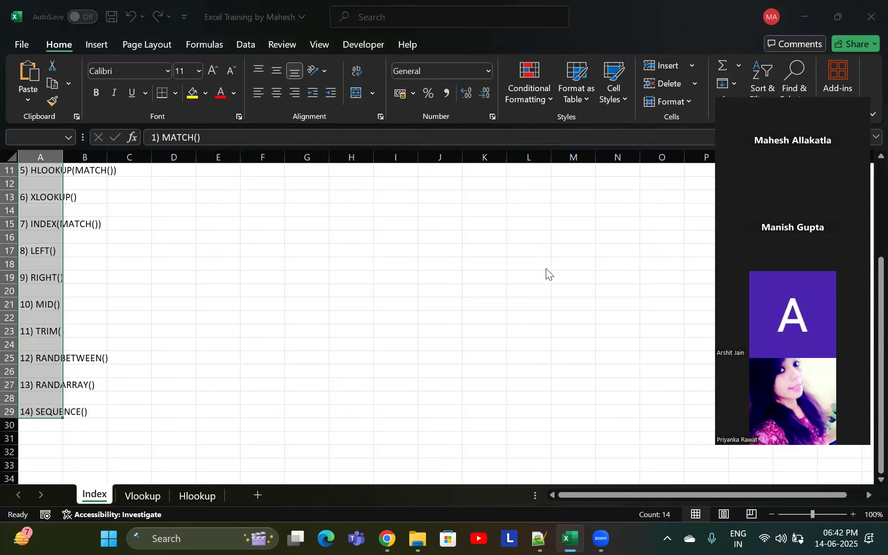
key(ctrl+g)
drag(561, 69, 332, 204)
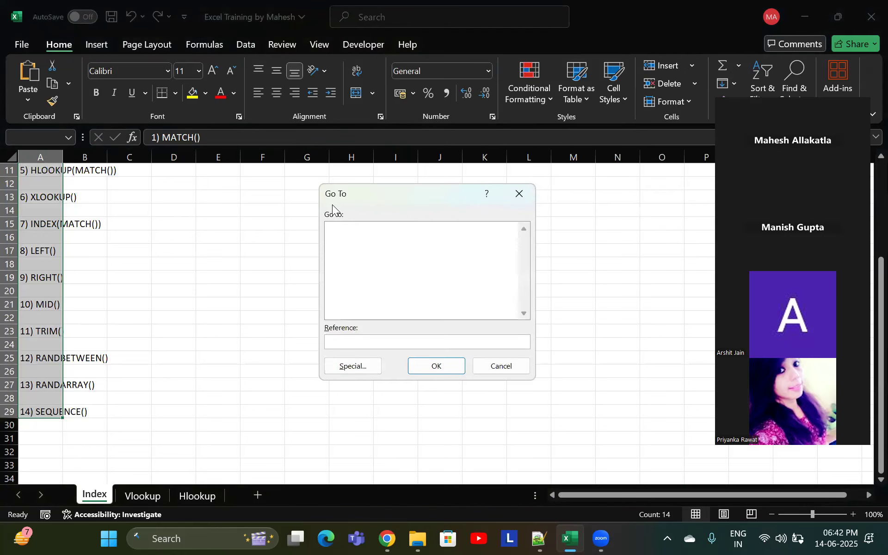
click(367, 370)
click(354, 307)
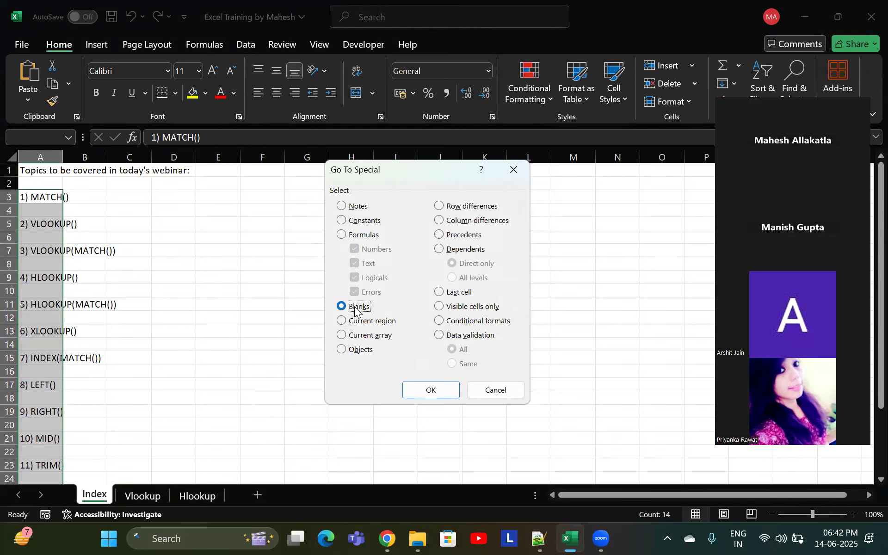
click(430, 390)
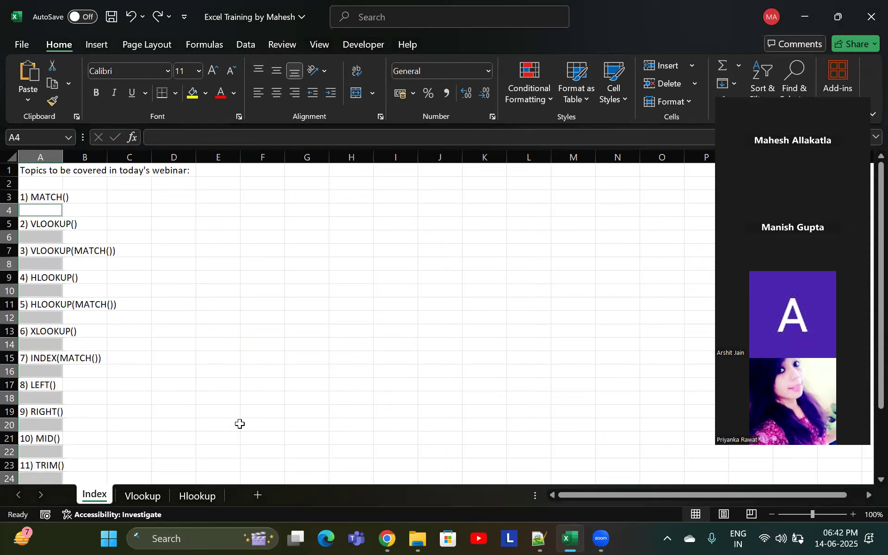
right_click(16, 322)
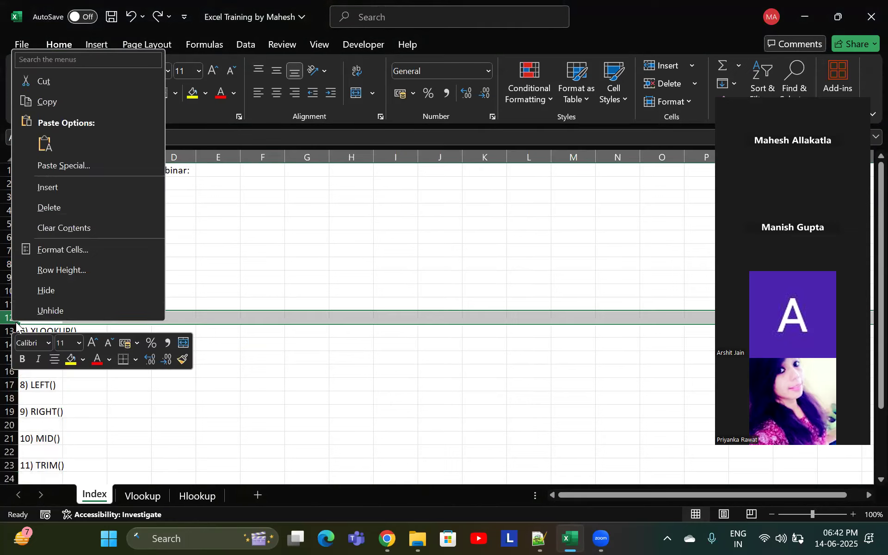
click(55, 208)
key(ctrl+z)
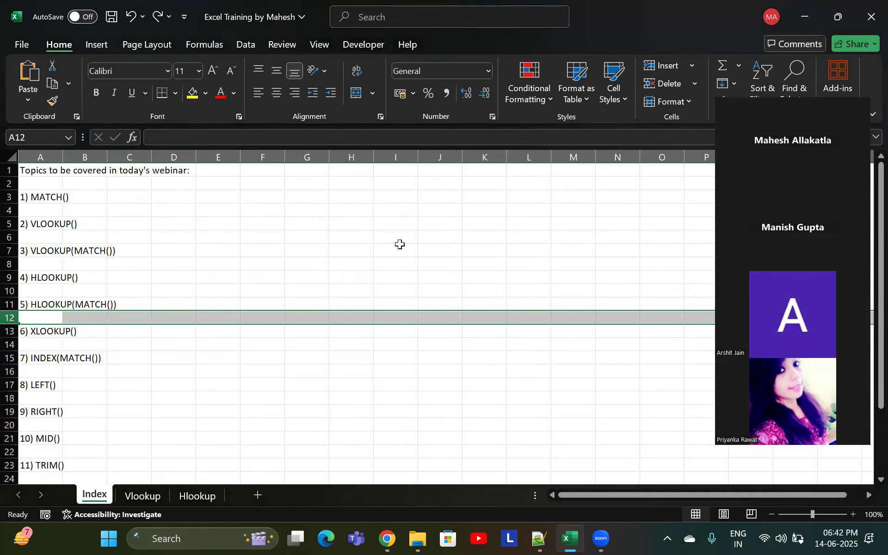
Select the blank cells in the topic list from A3 downward with Go To Special Blanks and delete them, shifting cells up
key(Up)
key(Up)
key(Up)
key(Up)
key(Up)
key(Up)
key(Up)
key(Up)
key(Up)
key(Up)
key(Up)
key(Down)
key(Down)
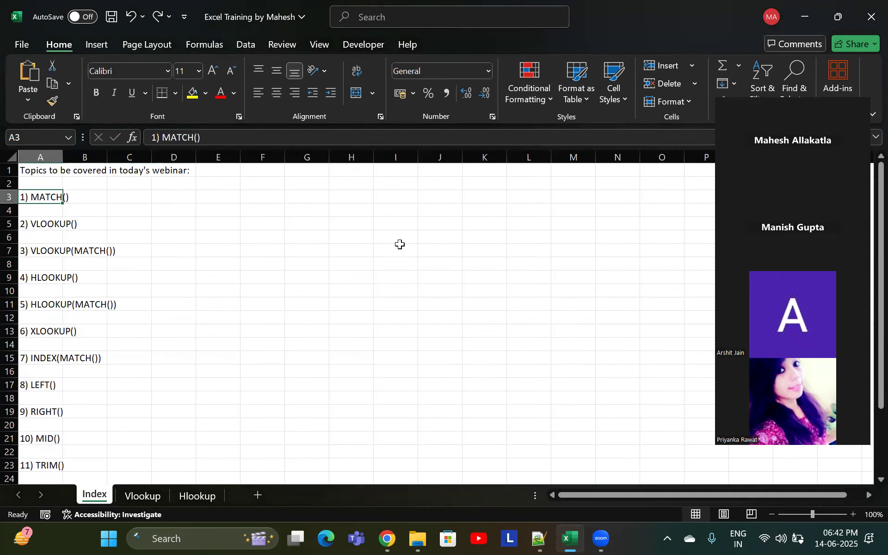
key(shift+Down)
key(shift+Down)
key(shift+Down)
key(shift+Down)
key(shift+Down)
key(shift+Down)
key(shift+Down)
key(shift+Down)
key(shift+Down)
key(shift+Down)
key(shift+Down)
key(shift+Down)
key(shift+Down)
key(shift+Down)
key(shift+Down)
key(shift+Down)
key(shift+Down)
key(shift+Down)
key(shift+Down)
key(shift+Down)
key(shift+Down)
key(shift+Down)
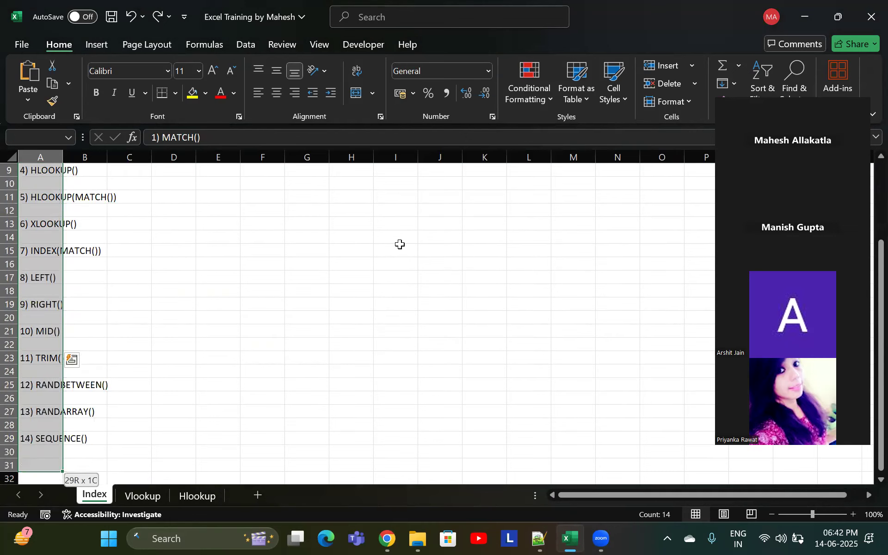
key(ctrl+g)
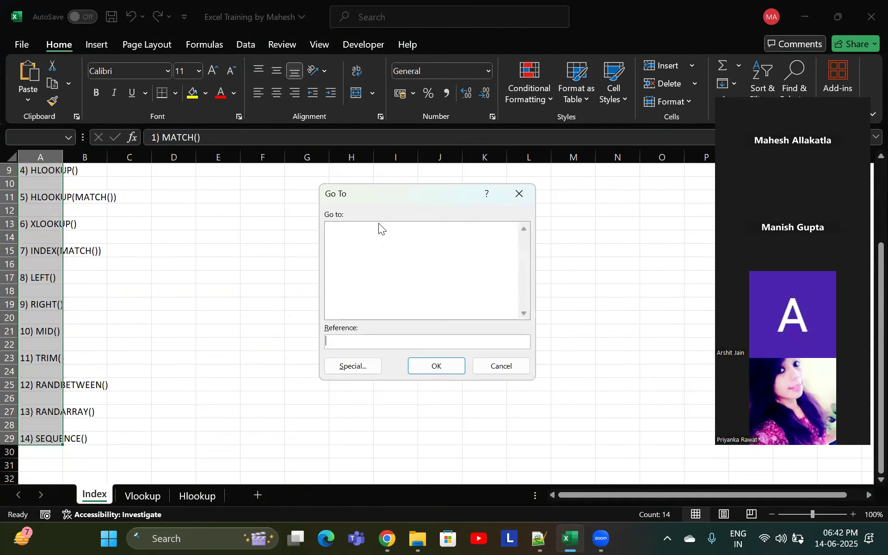
click(342, 364)
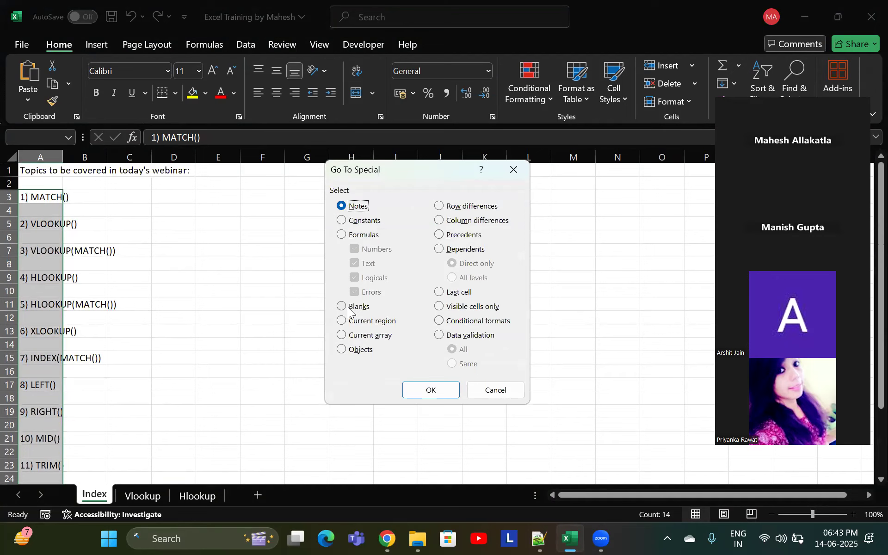
click(342, 306)
click(430, 390)
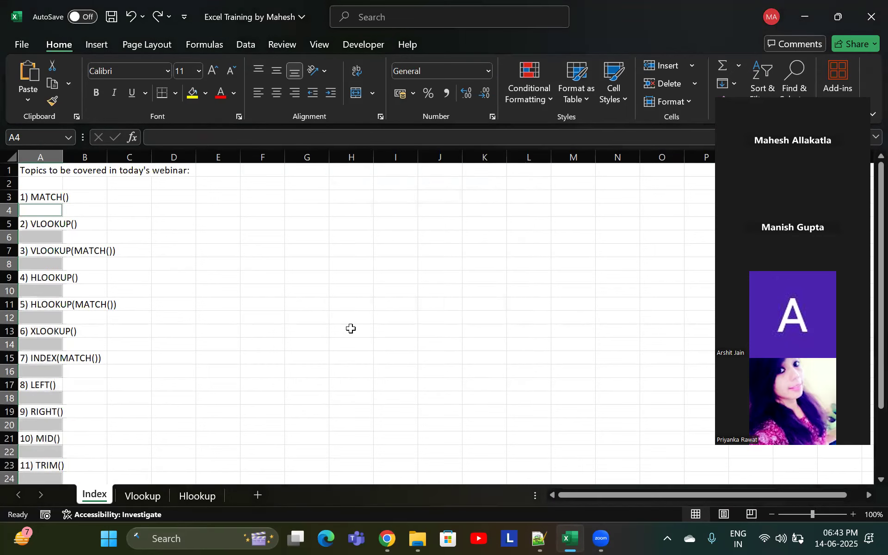
key(ctrl+minus)
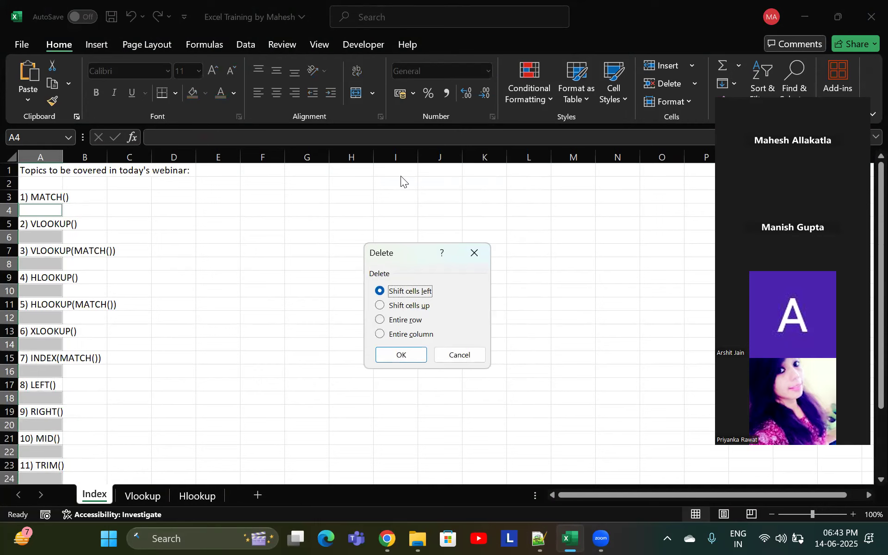
drag(408, 250, 400, 176)
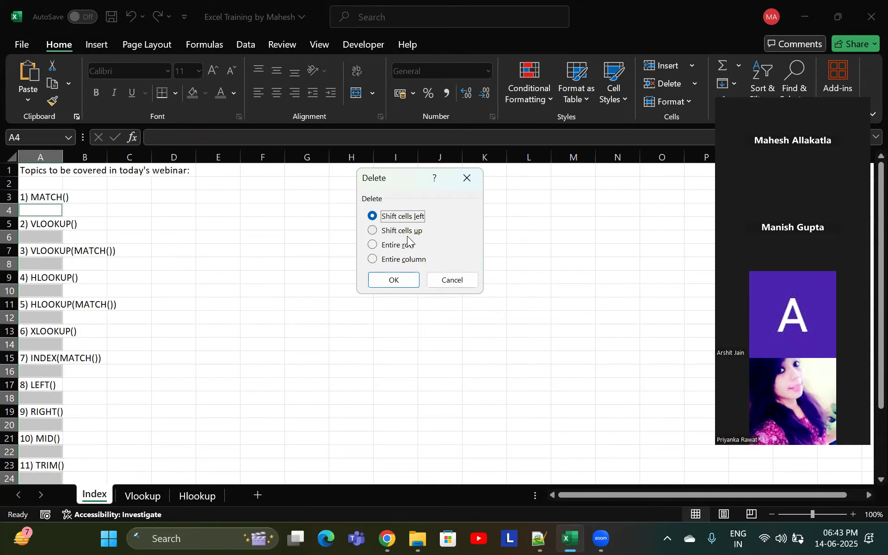
click(374, 246)
click(374, 231)
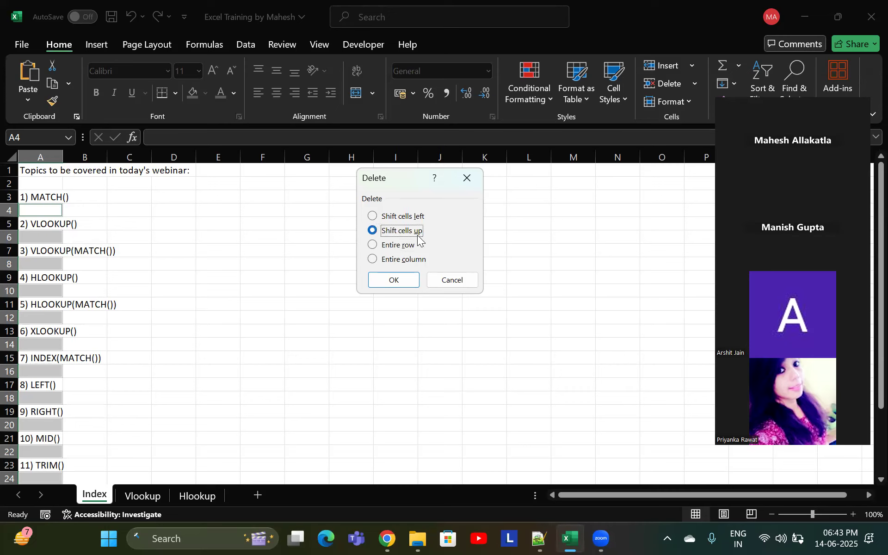
click(395, 279)
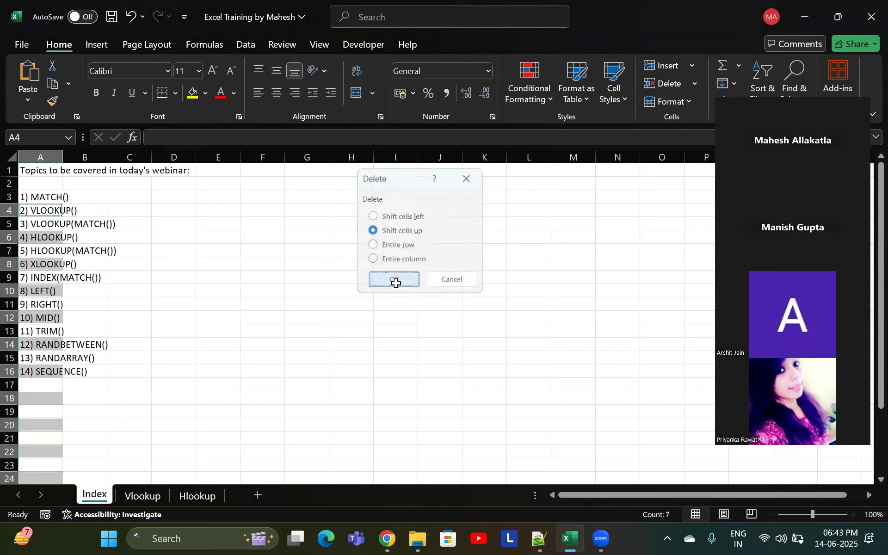
Check the compacted topic list in column A and save the workbook
click(113, 327)
drag(39, 183, 40, 368)
click(100, 289)
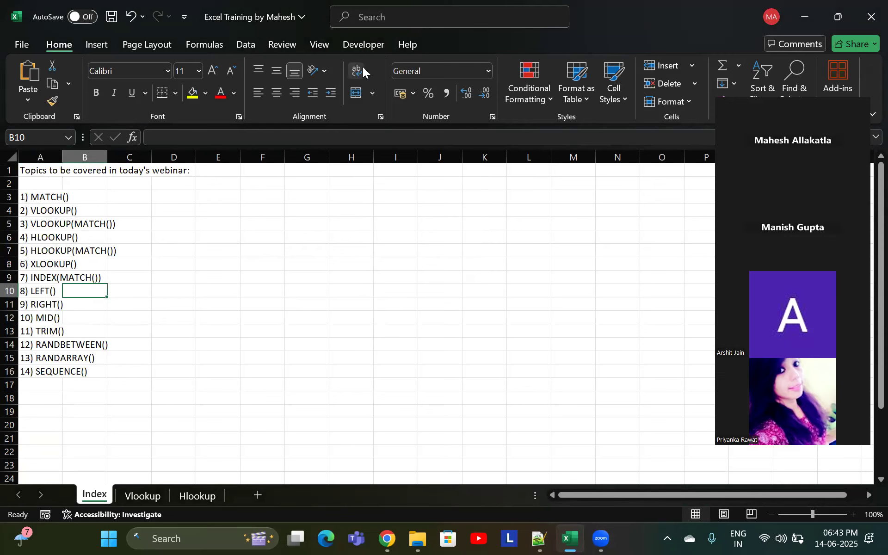
click(400, 242)
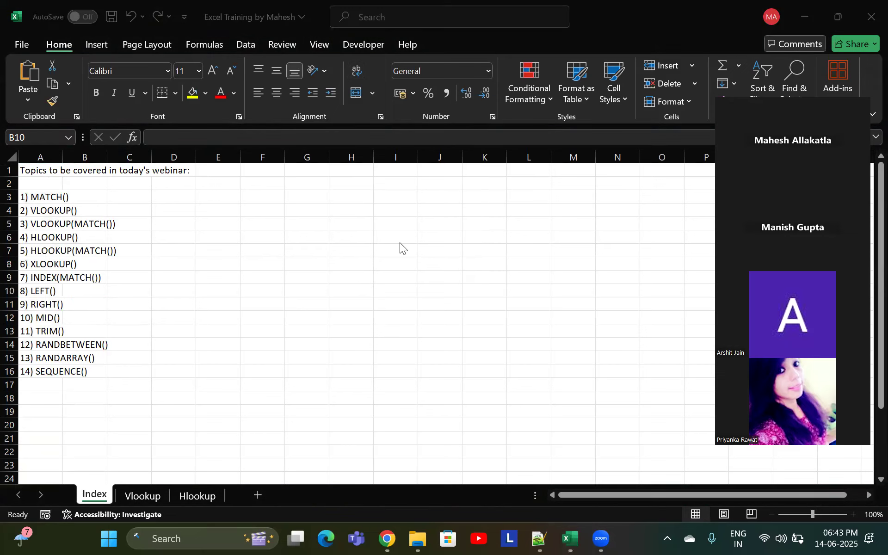
scroll(141, 241, down, 1)
scroll(140, 241, up, 1)
click(37, 195)
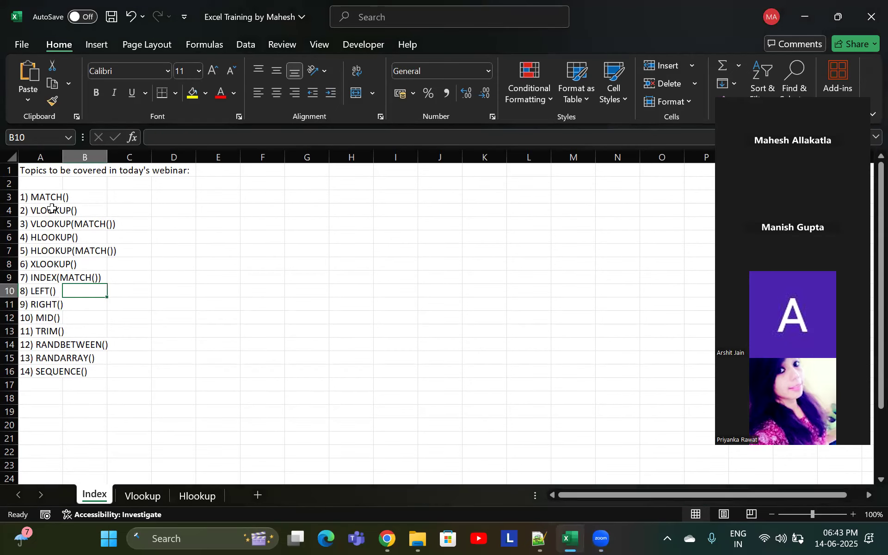
click(53, 197)
click(111, 195)
key(ctrl+s)
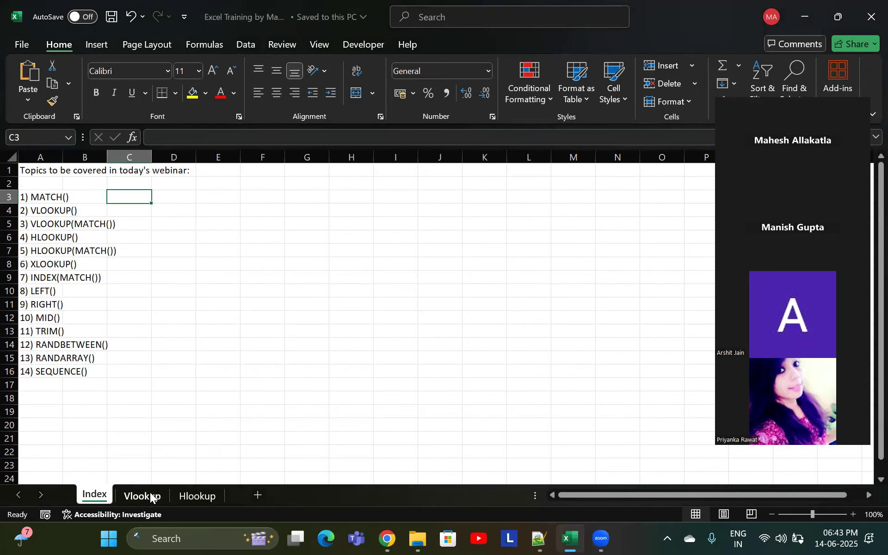
Look through the Vlookup and Hlookup sheets and add a new blank worksheet after them
click(149, 496)
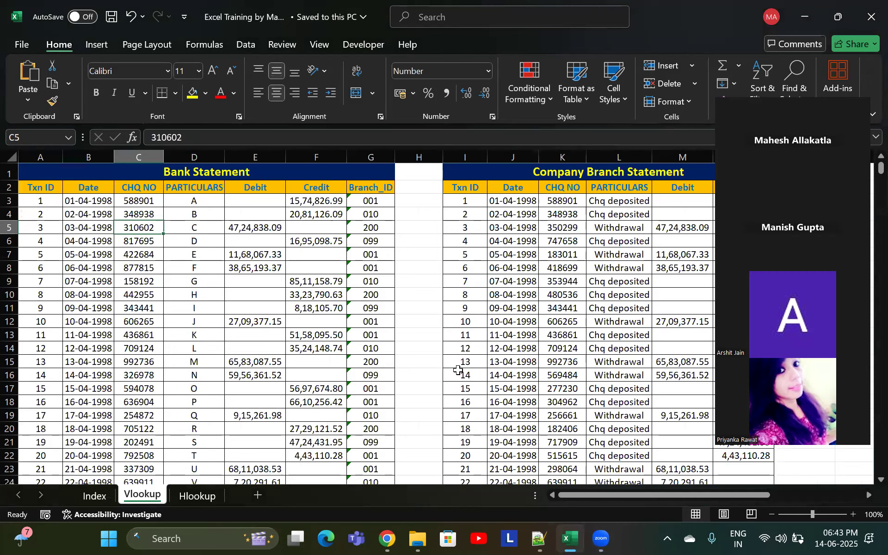
click(465, 375)
click(198, 495)
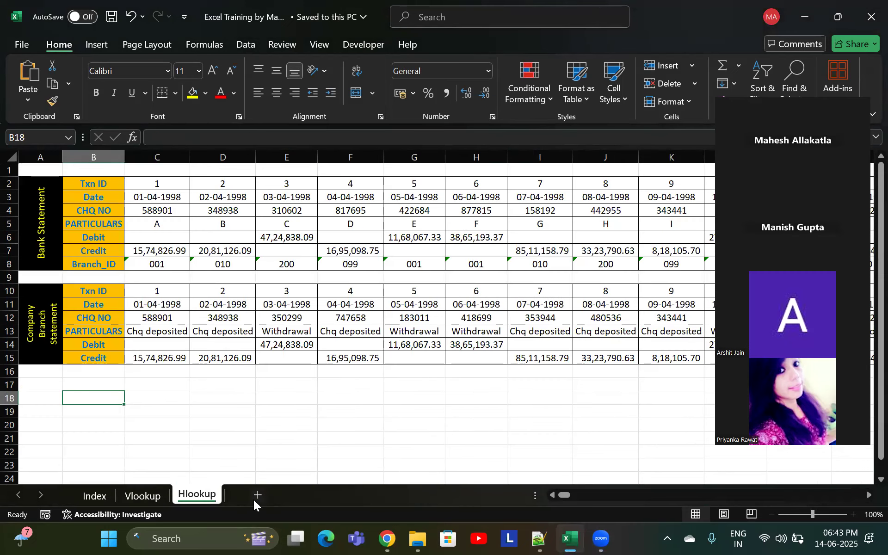
click(257, 494)
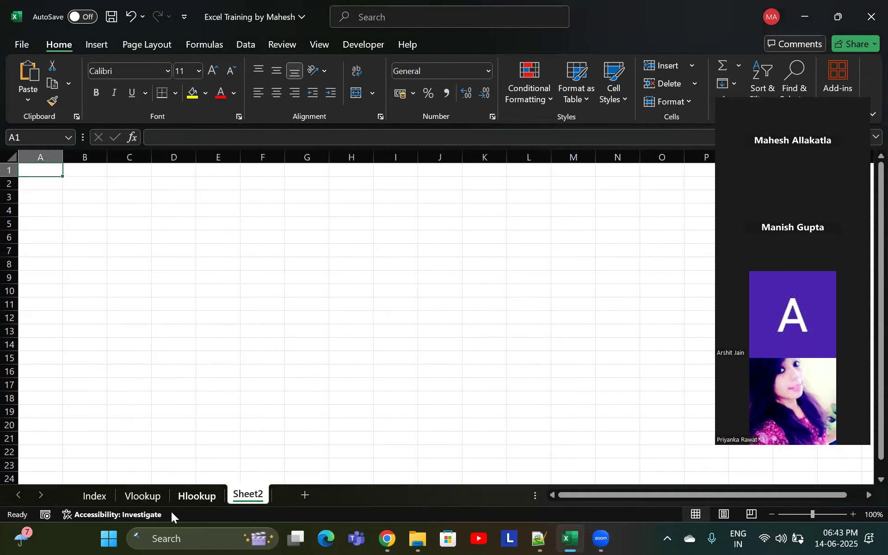
click(203, 499)
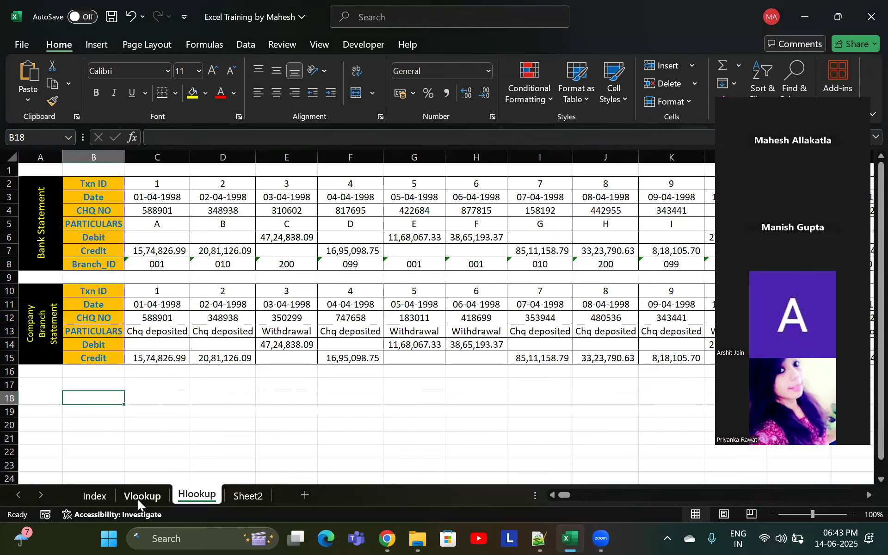
click(139, 497)
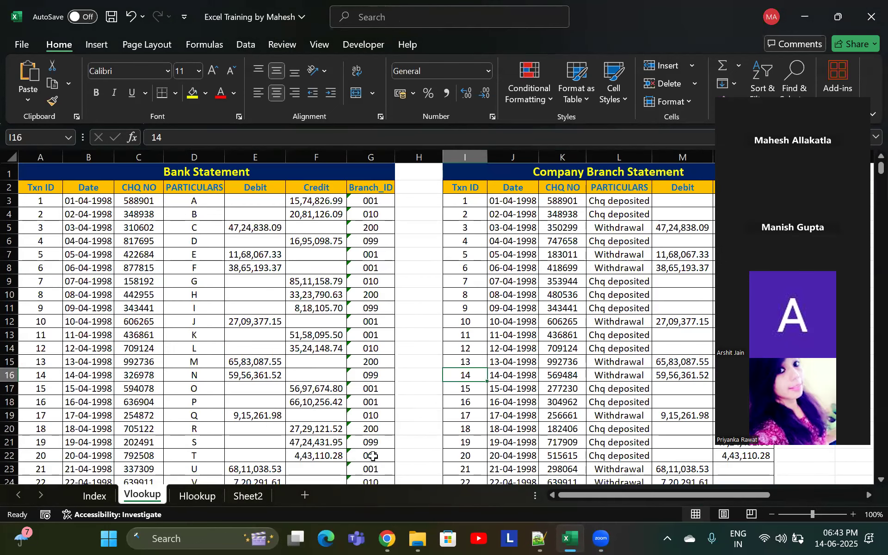
click(247, 497)
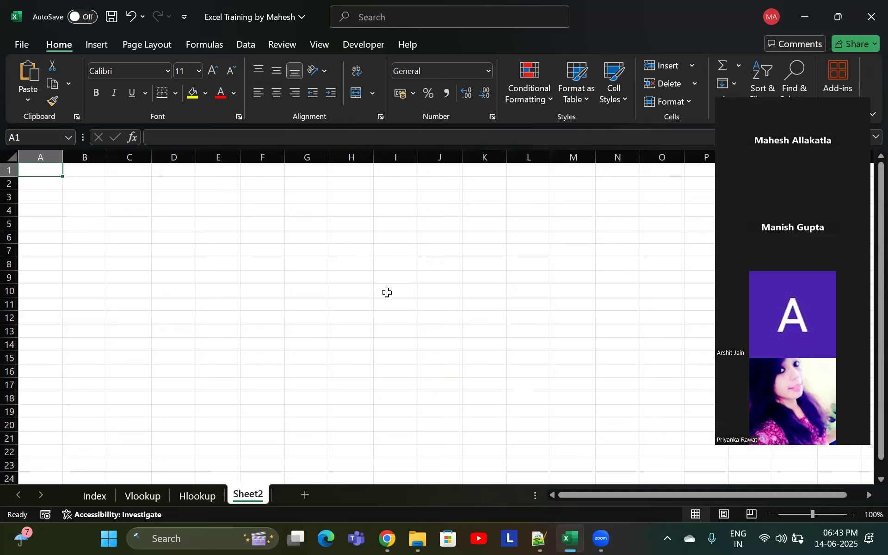
Enter the formula =SEQUENCE(1,1,1,10) in cell A2 of the new sheet
key(Return)
key(Up)
text(S)
key(Return)
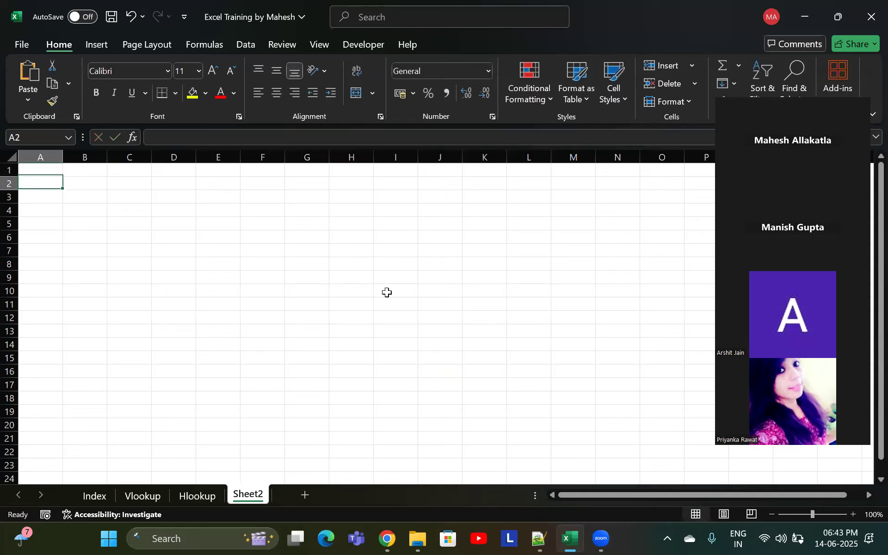
text(=sequ)
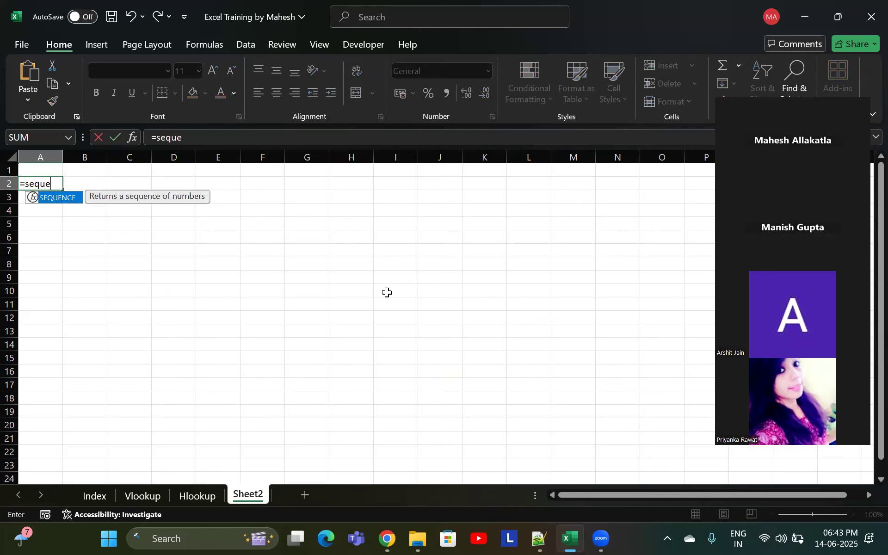
text(e)
key(Tab)
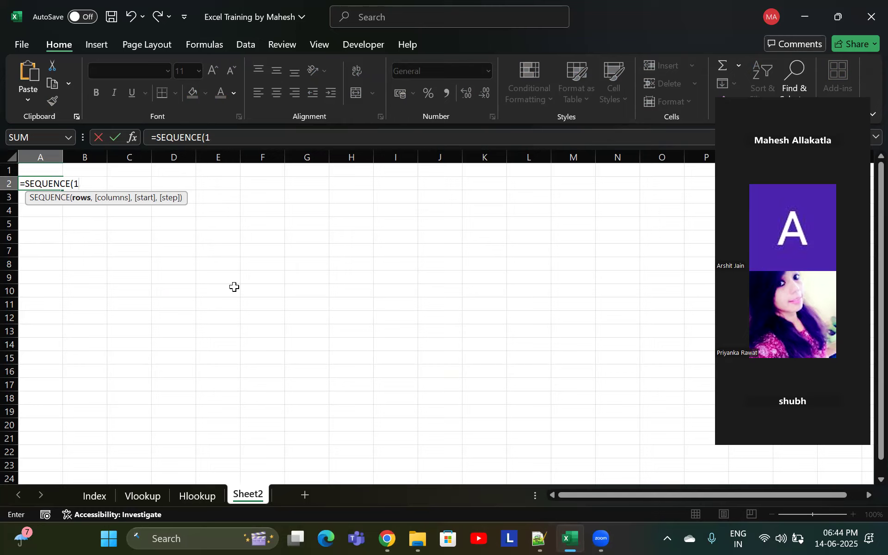
text(,)
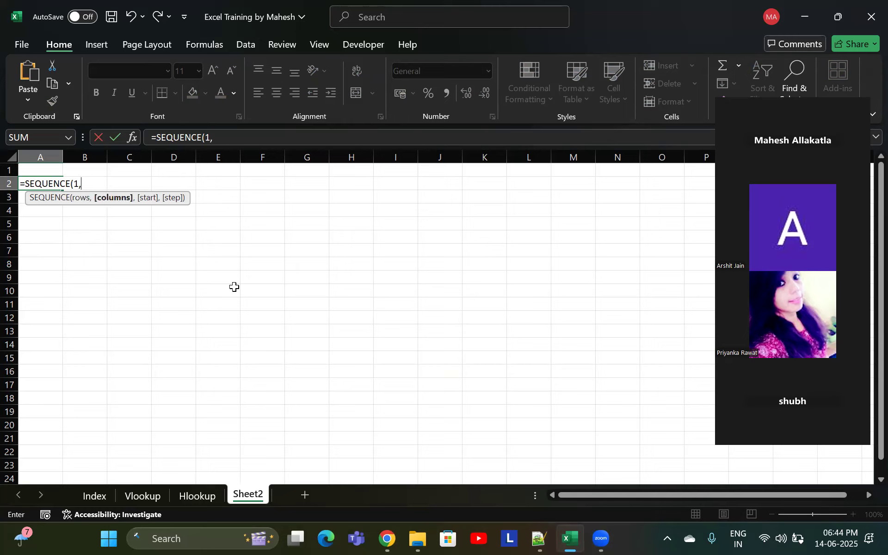
text(1,1,)
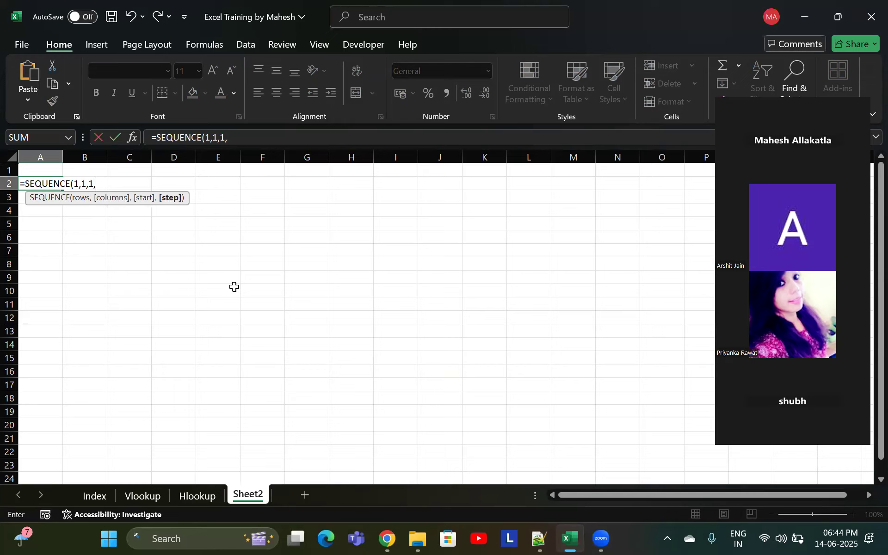
text(10))
key(Return)
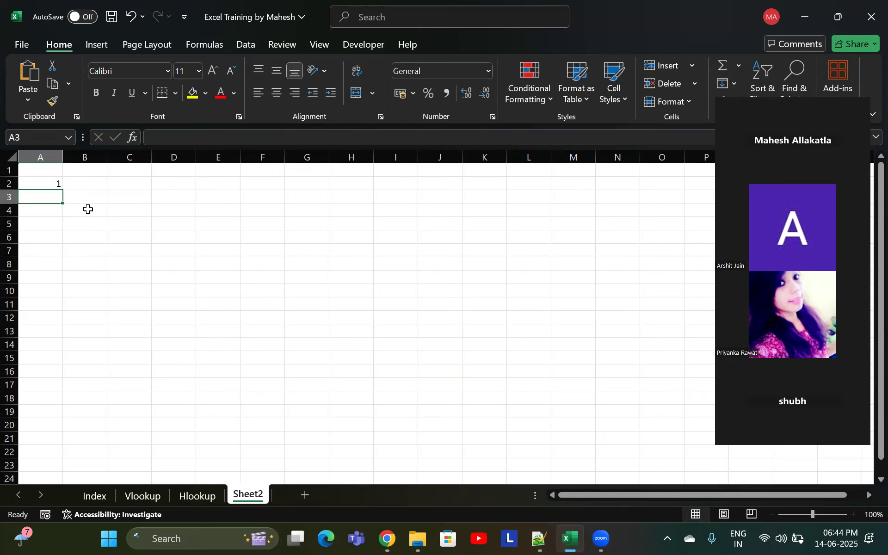
Edit the A2 formula to =SEQUENCE(10,1,1,1) so it spills ten rows
click(56, 183)
double_click(54, 184)
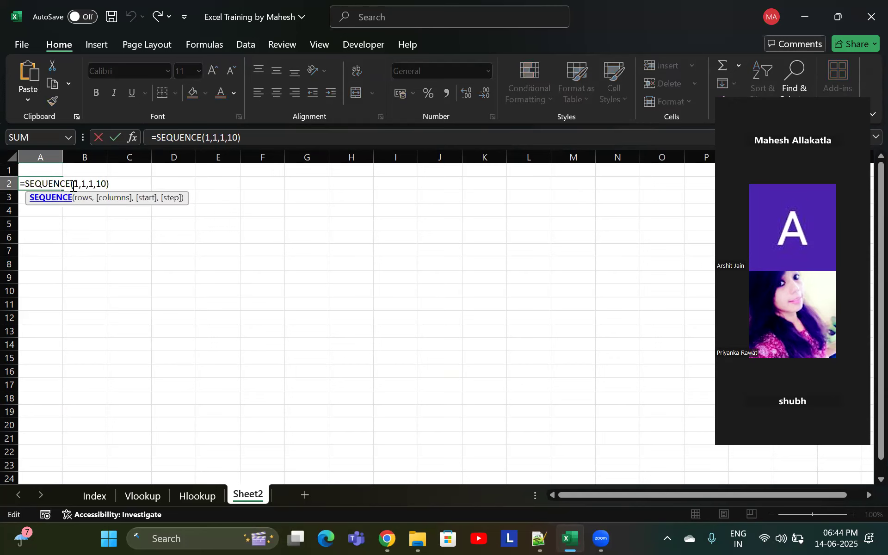
click(78, 184)
text(0)
key(Right)
key(Right)
key(Right)
key(Right)
key(Right)
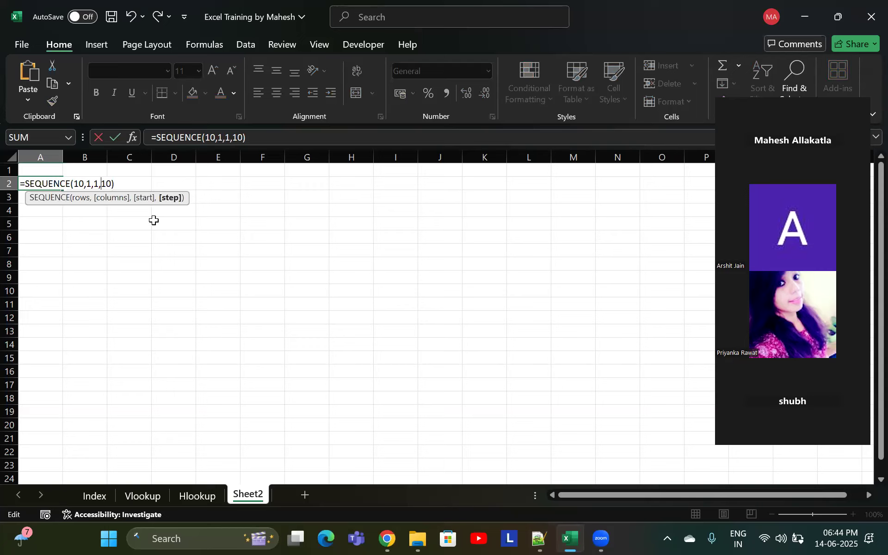
key(BackSpace)
key(Return)
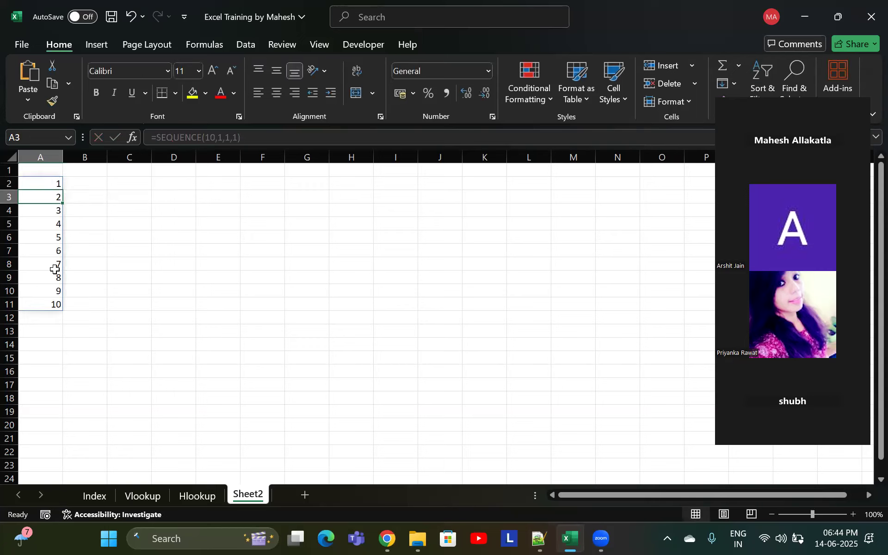
Change the rows argument of the A2 SEQUENCE formula to 1000
key(Up)
drag(58, 212, 39, 303)
double_click(49, 184)
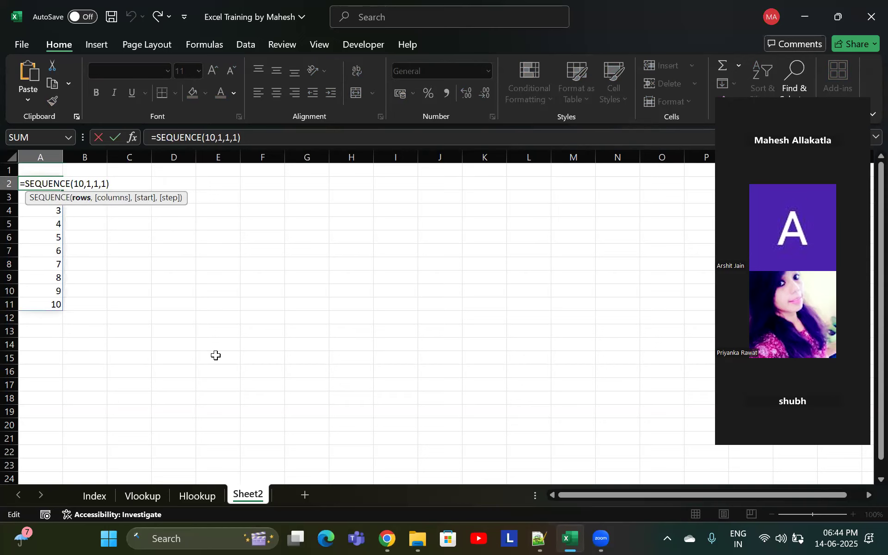
text(00)
click(102, 184)
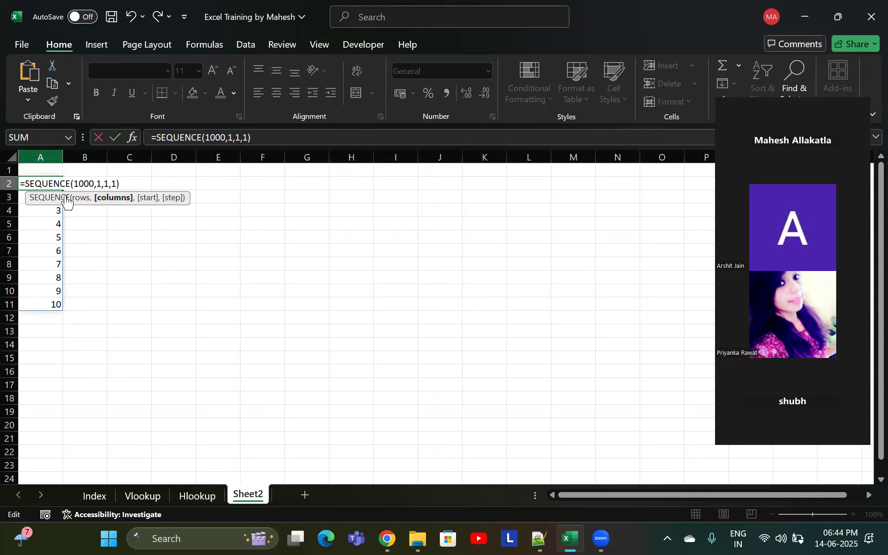
click(109, 183)
click(116, 185)
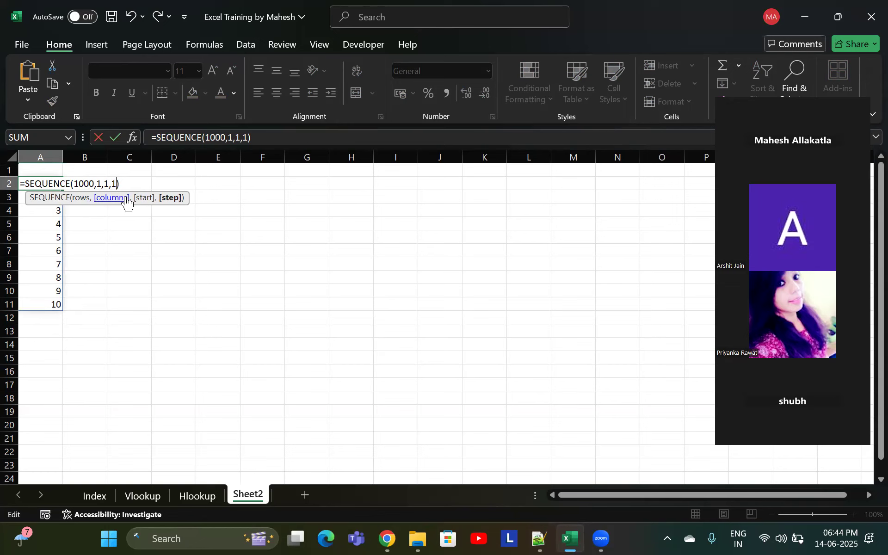
key(Return)
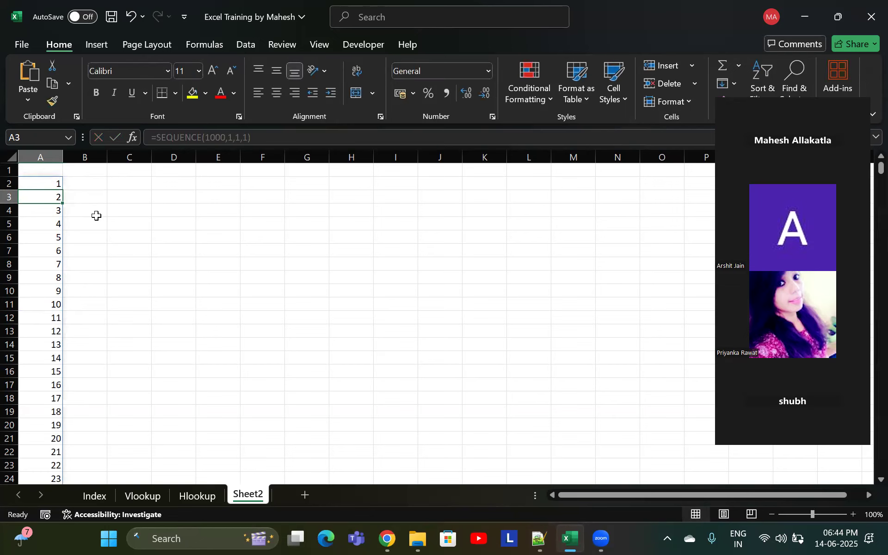
Type the numbers 1 to 5 down column B beside the spilled sequence, then clear them
key(ctrl+Down)
key(ctrl+Up)
key(Right)
text(1)
key(Return)
text(2)
key(Return)
text(3)
key(Return)
text(4)
key(Return)
text(5)
key(Return)
key(Up)
key(Up)
key(Up)
key(Up)
key(Up)
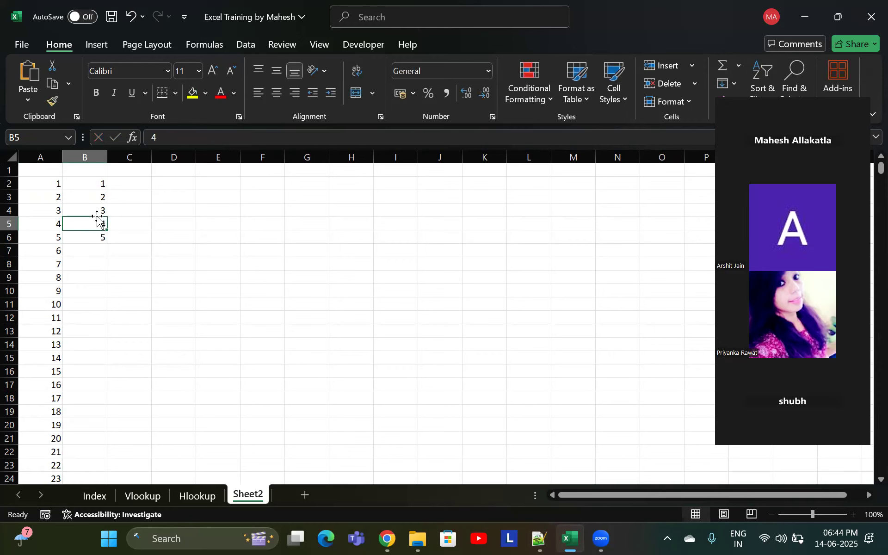
key(ctrl+shift+Down)
key(Delete)
key(Left)
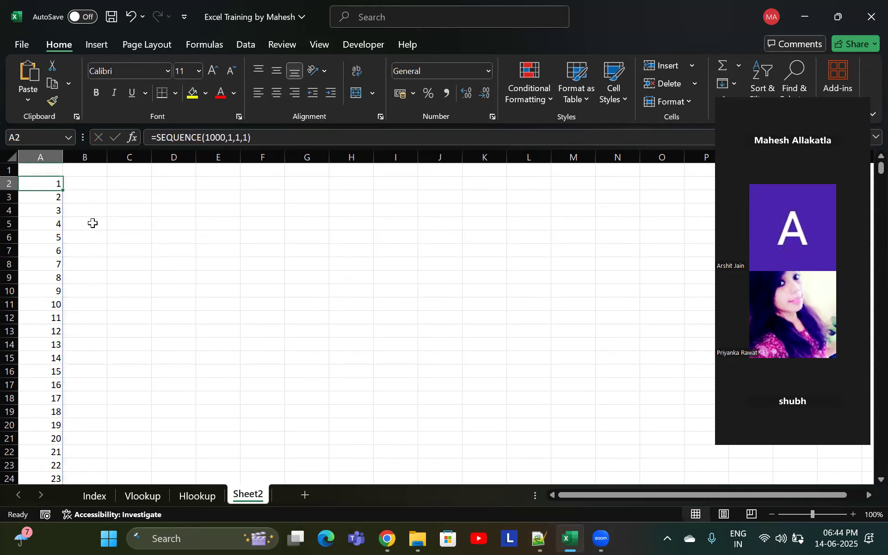
key(F2)
key(Left)
key(Left)
key(Left)
key(Left)
key(Left)
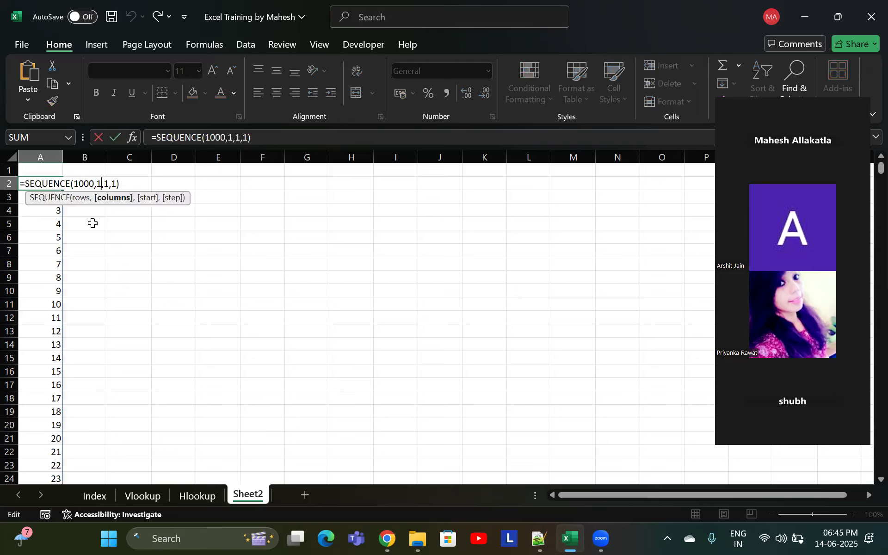
key(Escape)
Enter the numbers 1 to 6 in C2:D4, two per row, as a manual example
key(Right)
key(Right)
text(1)
key(Tab)
text(2)
key(Return)
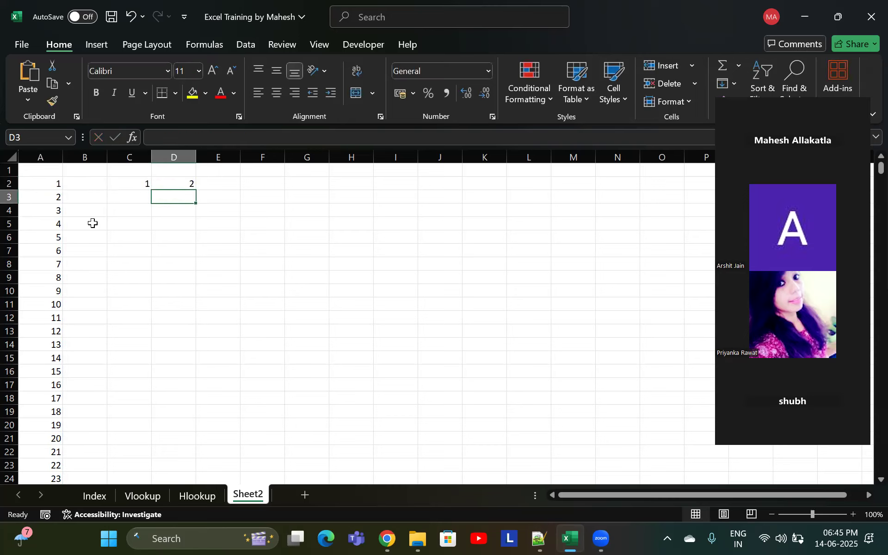
text(3)
key(Tab)
text(4)
key(Tab)
key(Return)
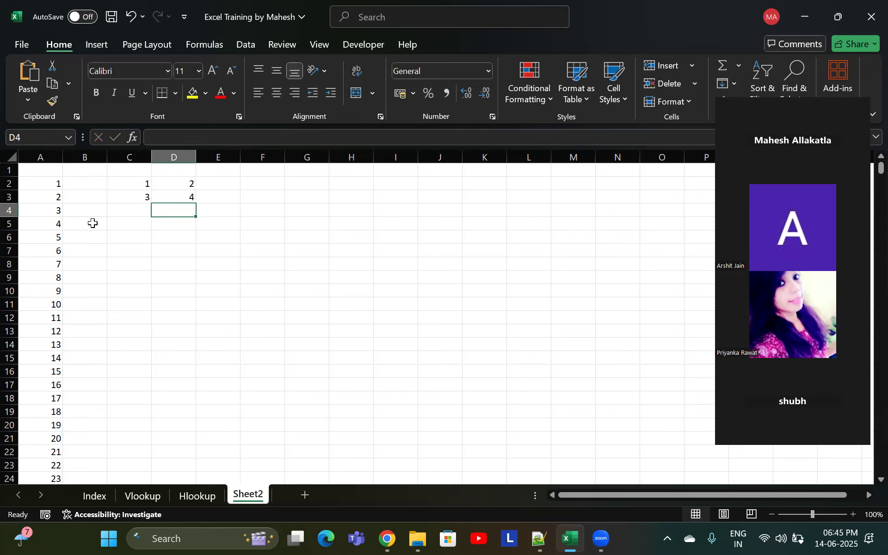
text(5)
key(Tab)
text(6)
key(Tab)
Set the columns argument of the A2 SEQUENCE formula to 2
key(Up)
key(Up)
key(Home)
key(F2)
key(Left)
key(Left)
key(Left)
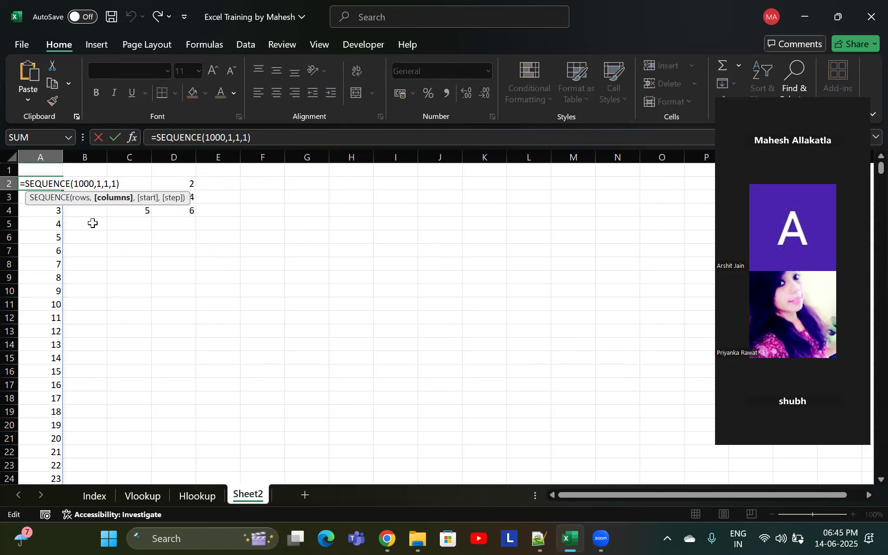
key(BackSpace)
text(2)
key(ctrl+Return)
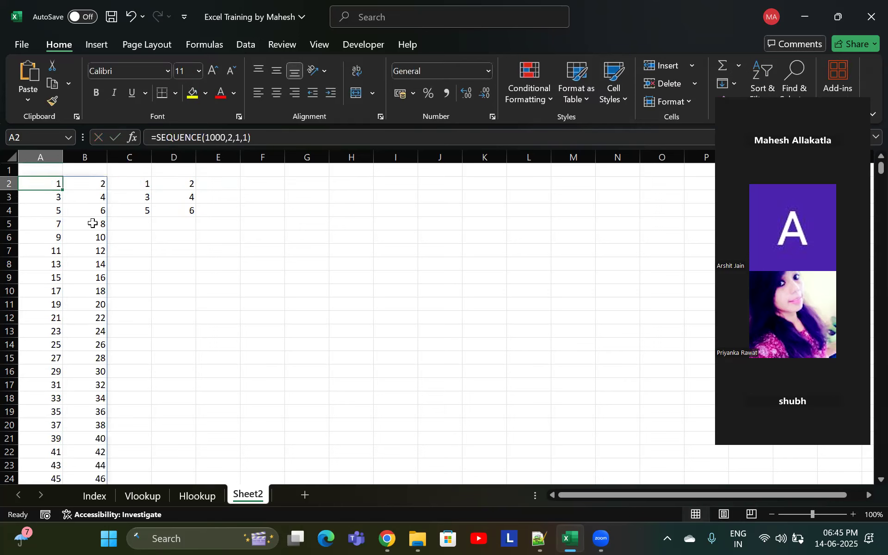
Compare the two-column spilled sequence with the manual 1 to 6 block cell by cell
key(Down)
key(Down)
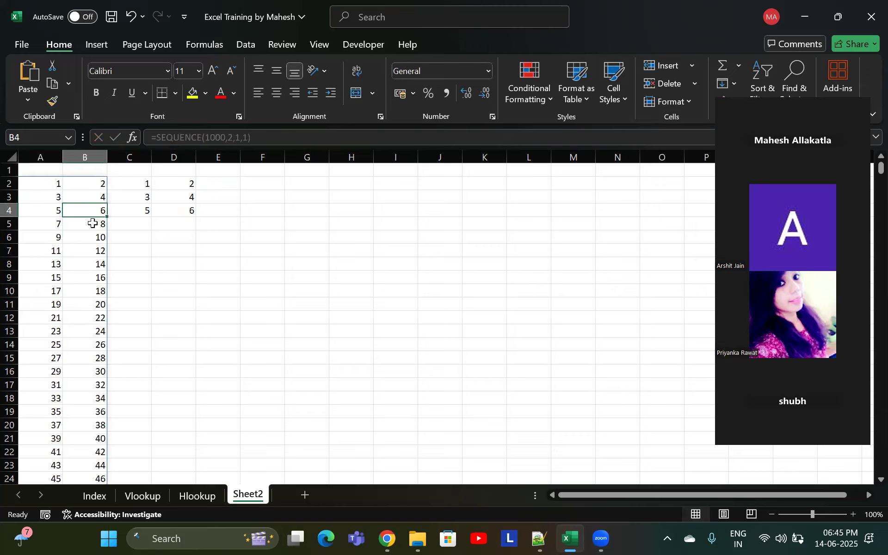
key(Left)
key(Up)
key(Right)
key(Right)
key(Down)
key(Left)
key(Left)
key(Up)
key(Right)
key(Left)
key(Right)
key(Left)
key(Down)
key(Right)
key(Down)
key(Left)
key(Right)
key(Up)
key(Up)
key(Up)
key(Right)
key(Right)
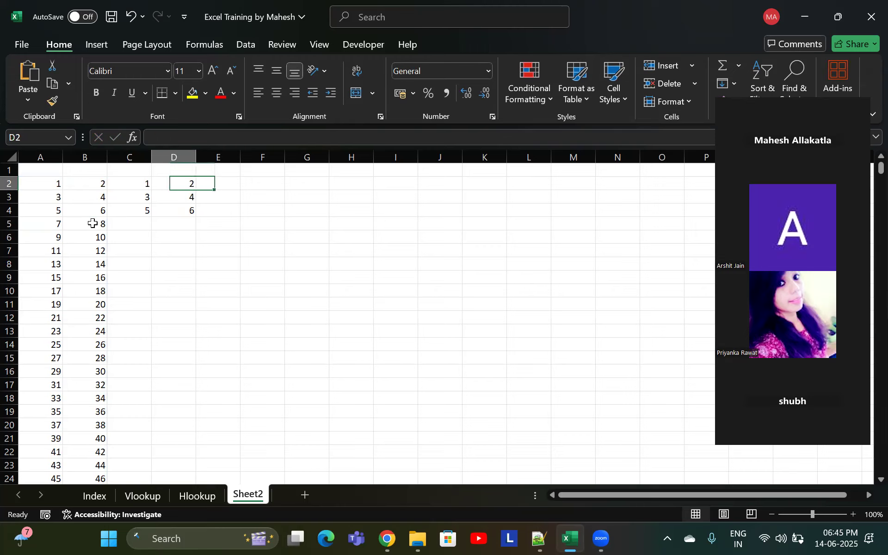
key(Right)
key(Right)
key(Right)
key(Left)
key(Home)
key(Right)
key(Right)
key(Right)
key(Left)
Clear the manual number block in C2:D4
key(shift+Down)
key(shift+Down)
key(shift+Right)
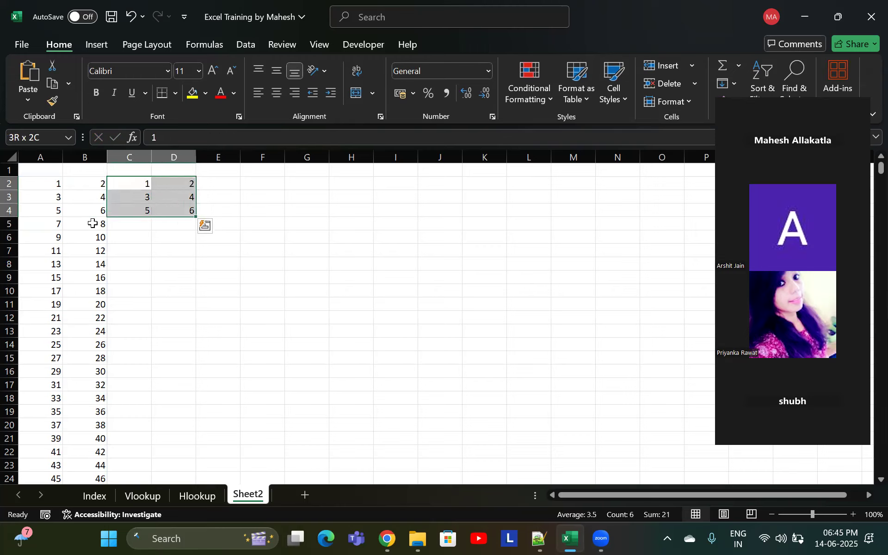
key(Delete)
Jump to the bottom of the sheet and back up to cell A1
key(ctrl+Down)
key(Home)
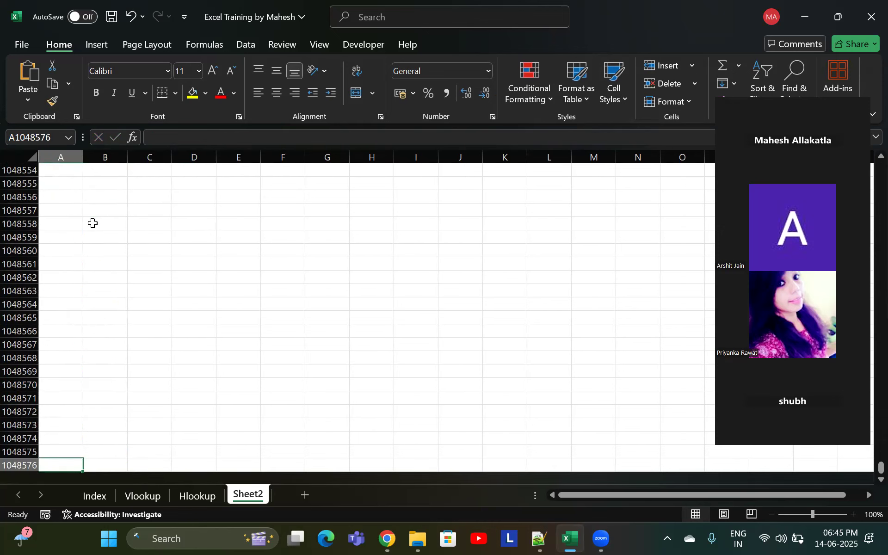
key(ctrl+Up)
key(ctrl+Up)
key(ctrl+Up)
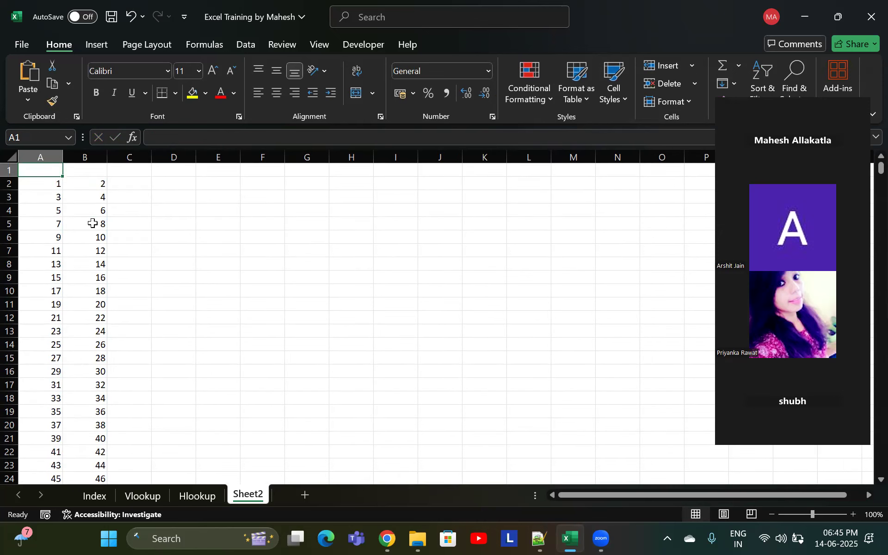
Jump to the last column and the last row of the sheet and back to the data at the top
key(Right)
key(Right)
key(Down)
key(Right)
key(Up)
key(ctrl+Right)
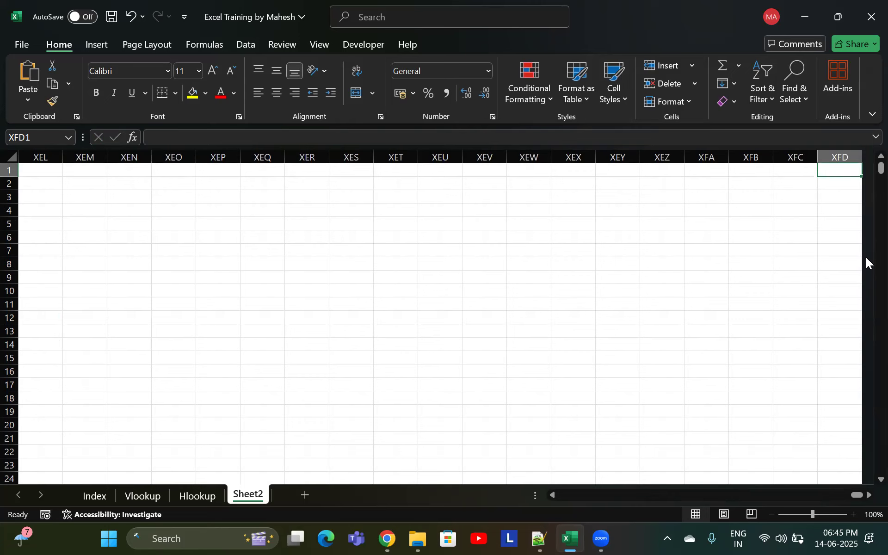
key(ctrl+Left)
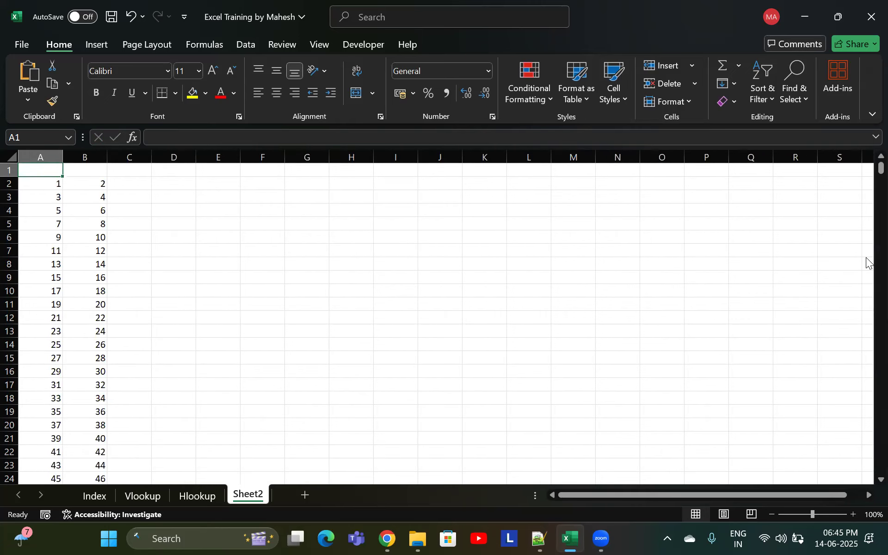
key(ctrl+Down)
key(ctrl+Down)
key(ctrl+Down)
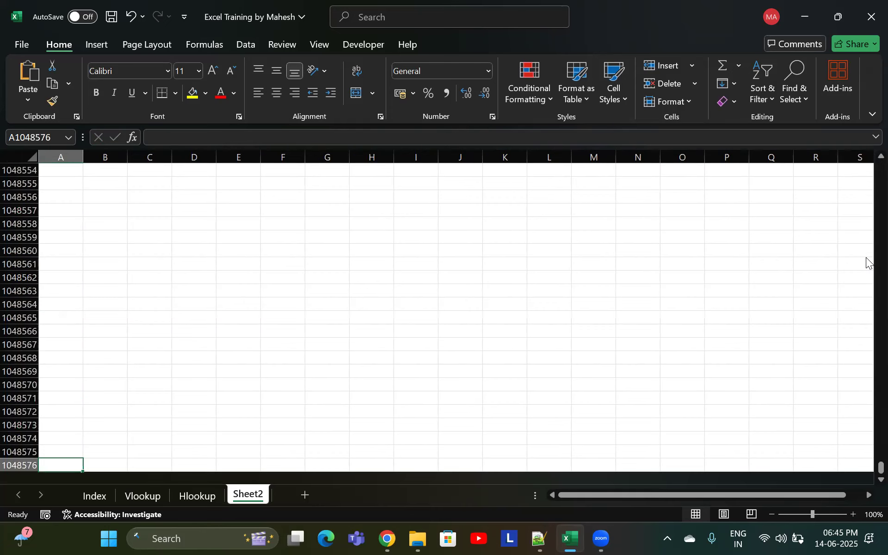
key(ctrl+Up)
key(ctrl+Up)
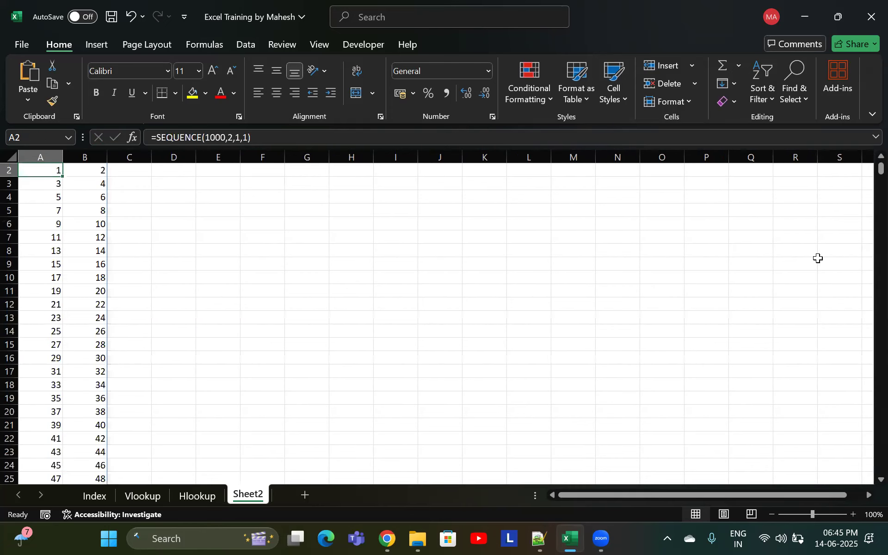
scroll(111, 246, up, 1)
click(141, 183)
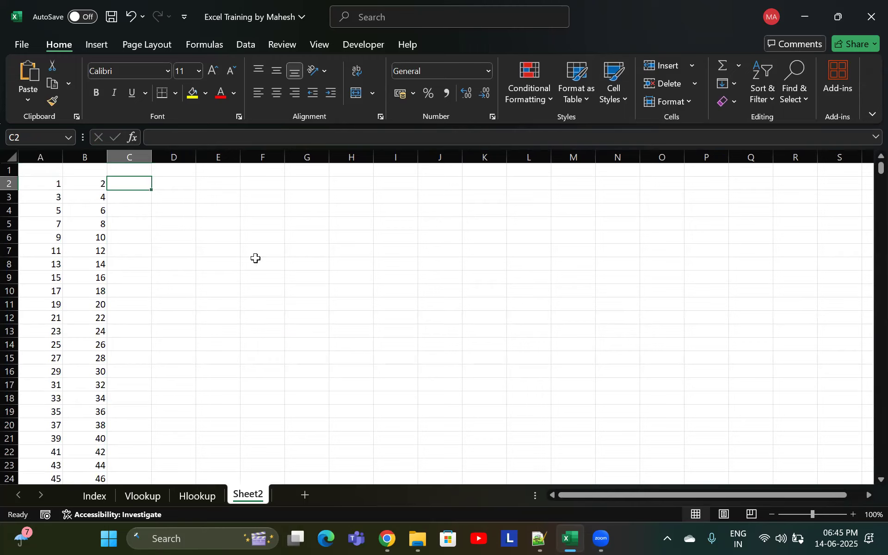
Edit the A2 formula to =SEQUENCE(10,1,1,1) so it lists 1 to 10 in one column
key(Left)
key(Left)
key(Right)
key(Left)
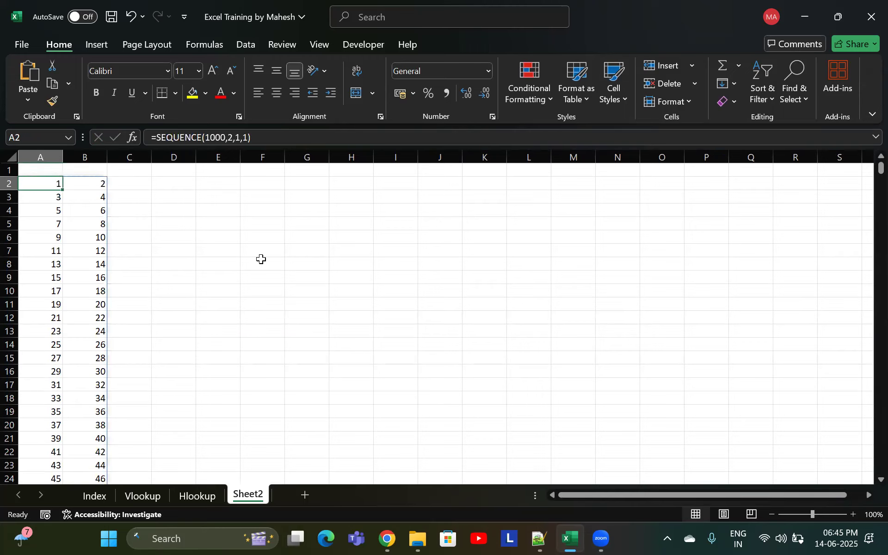
key(F2)
key(Left)
key(BackSpace)
key(BackSpace)
key(Right)
key(Right)
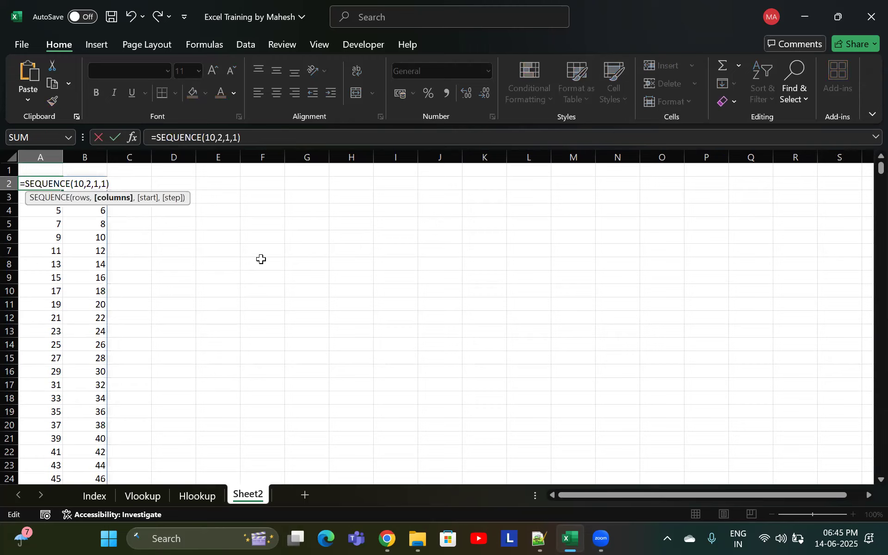
key(BackSpace)
text(1)
key(Return)
Enter the headers Emp ID in A1 and Emp Name in B1
key(Up)
key(Right)
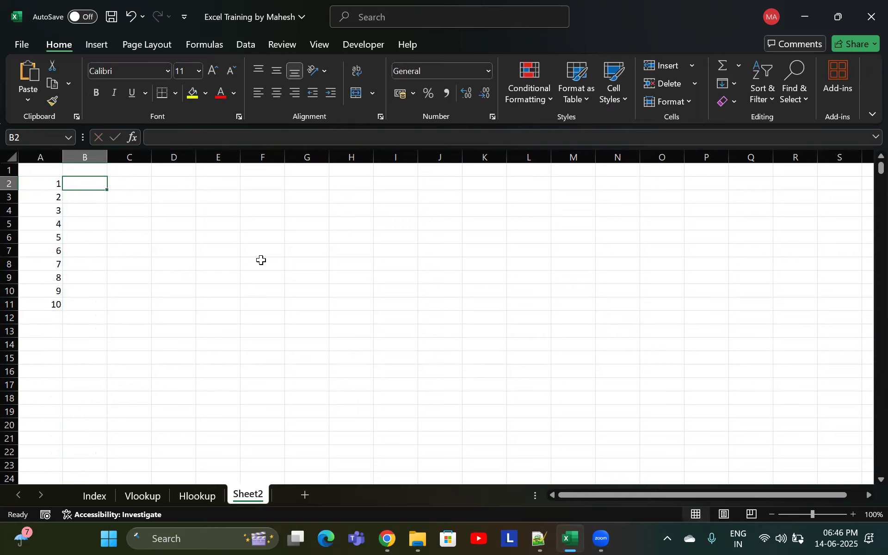
key(Left)
key(Up)
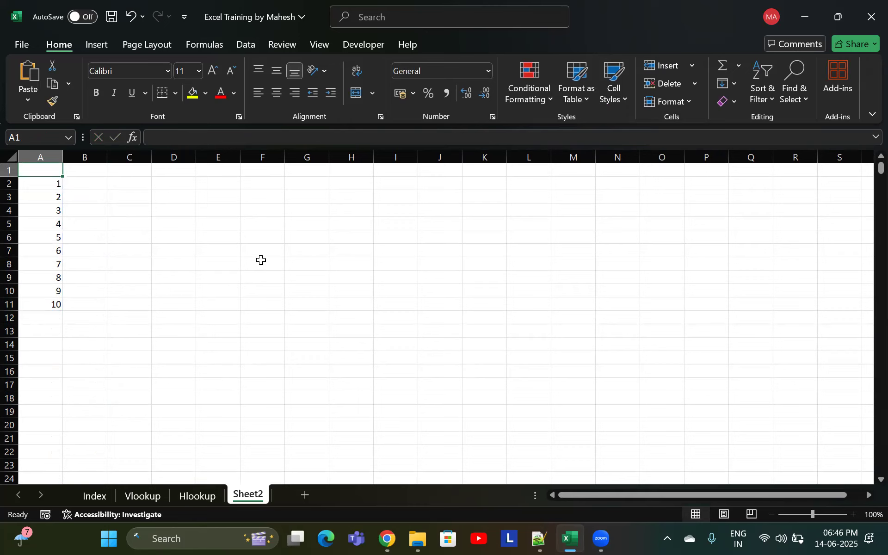
text(Emp)
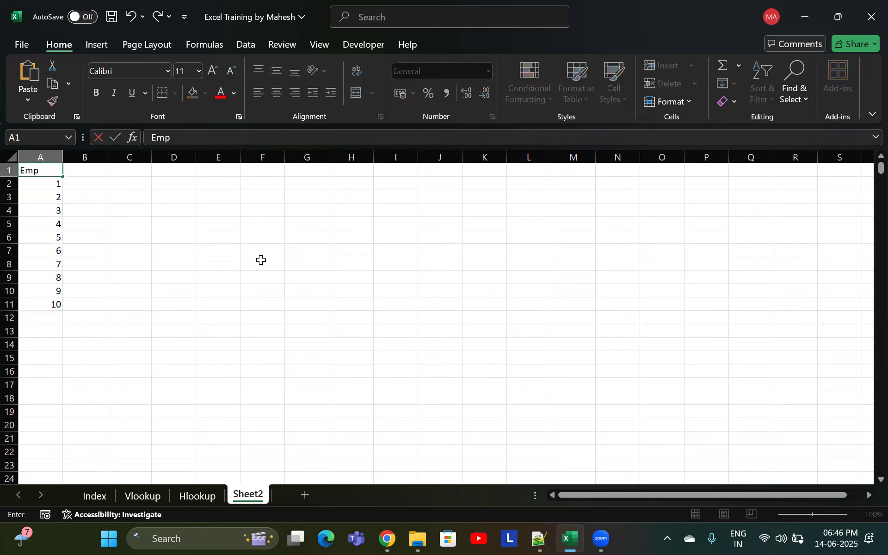
text( ID)
key(Tab)
text(Emp)
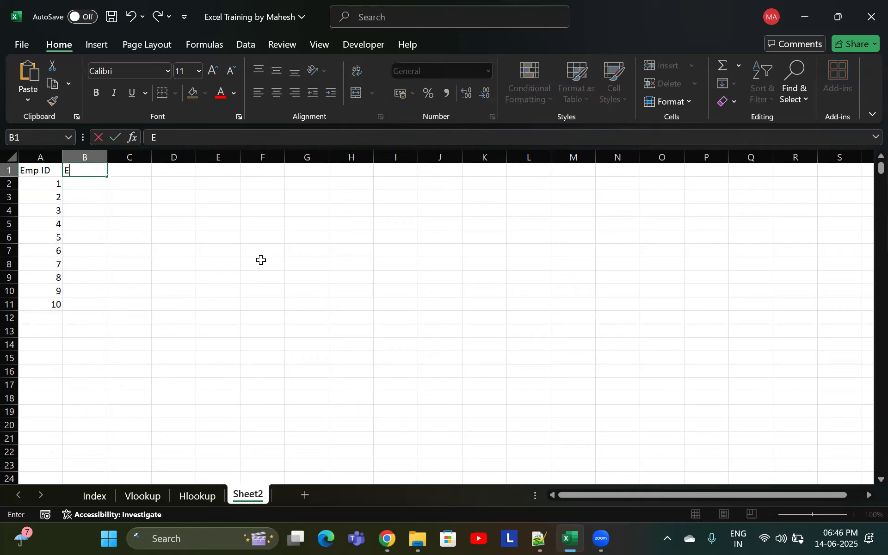
text( Name)
Replace the headers with Stu ID in A1 and Student Name in B1
key(shift+Tab)
text(Stu ID)
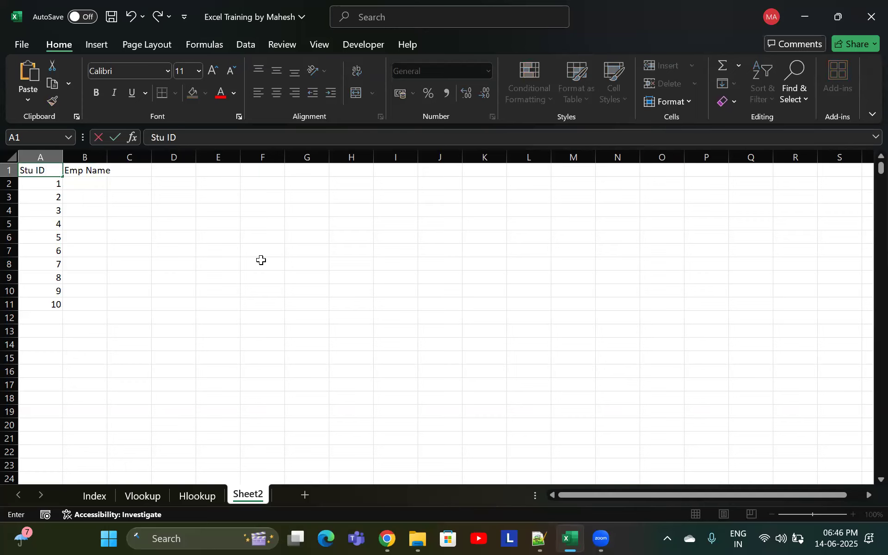
key(Tab)
text(Stu dent)
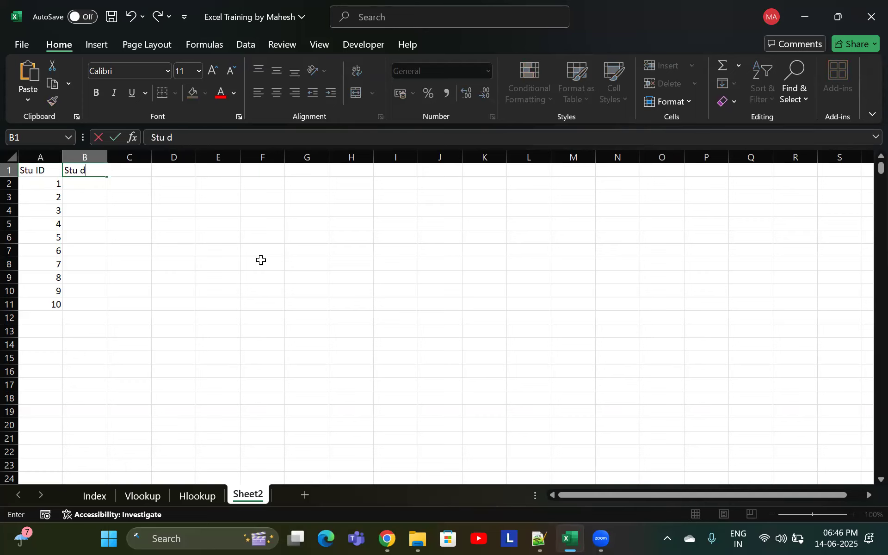
key(BackSpace)
key(BackSpace)
key(BackSpace)
key(BackSpace)
key(BackSpace)
text(dent Name)
key(Return)
Widen column B by its border and by autofit, then undo both width changes
key(Up)
key(Right)
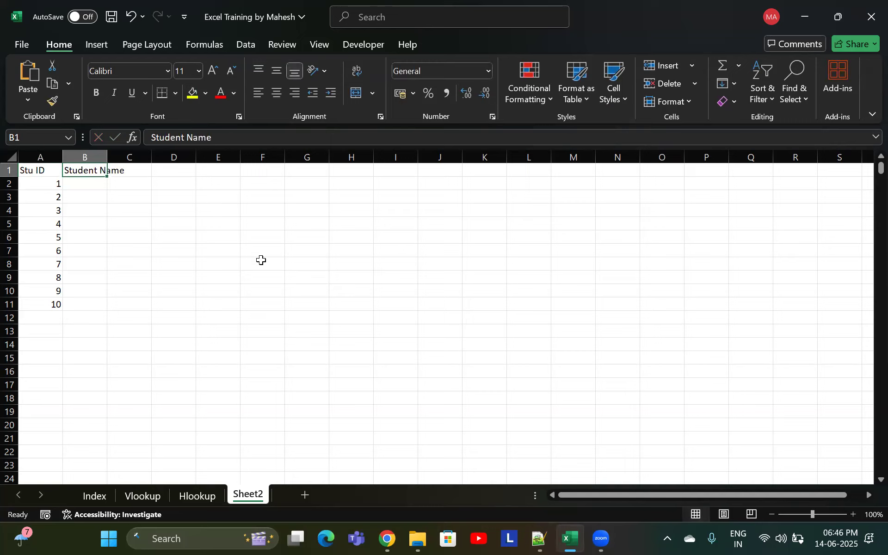
key(BackSpace)
text(hai)
key(Escape)
drag(107, 156, 129, 172)
double_click(126, 156)
key(ctrl+z)
key(ctrl+z)
AutoFit the width of column B to its header
key(alt)
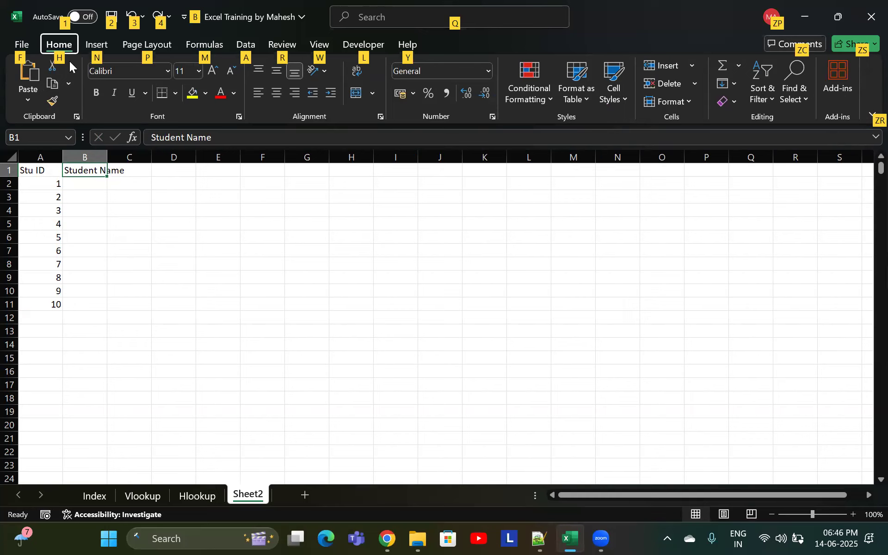
key(h)
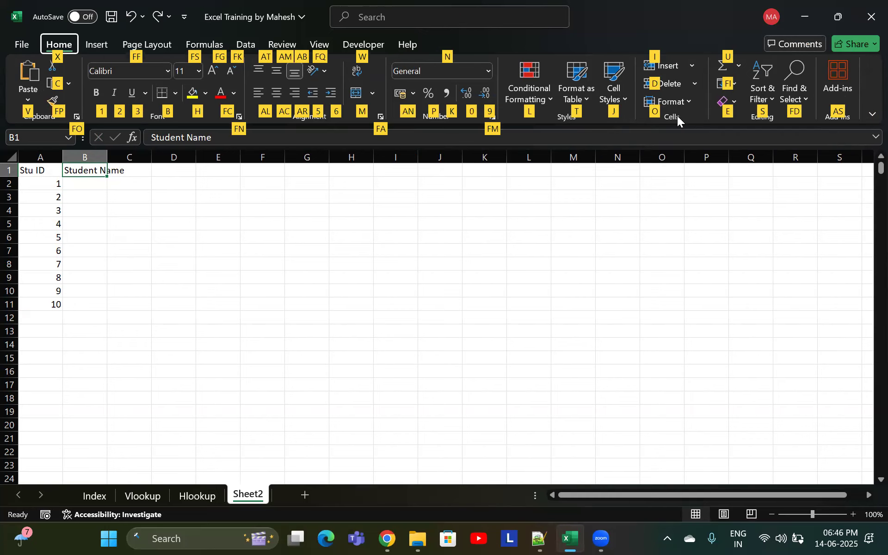
key(o)
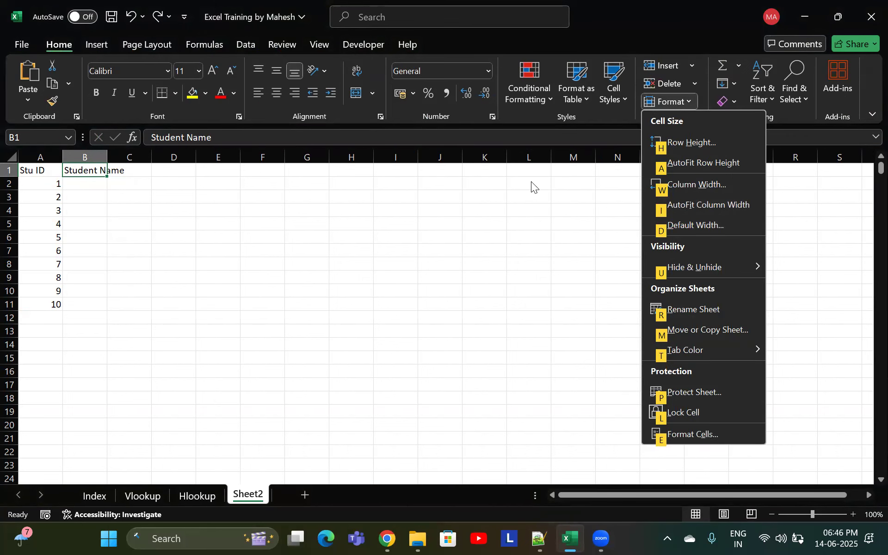
click(687, 208)
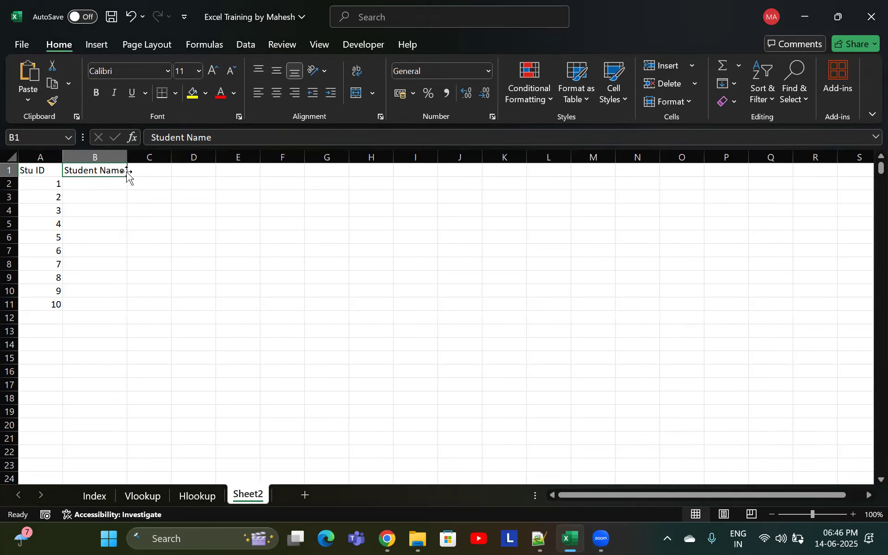
Enter a student's full name in B2 and another in B3
click(111, 182)
click(114, 169)
key(alt)
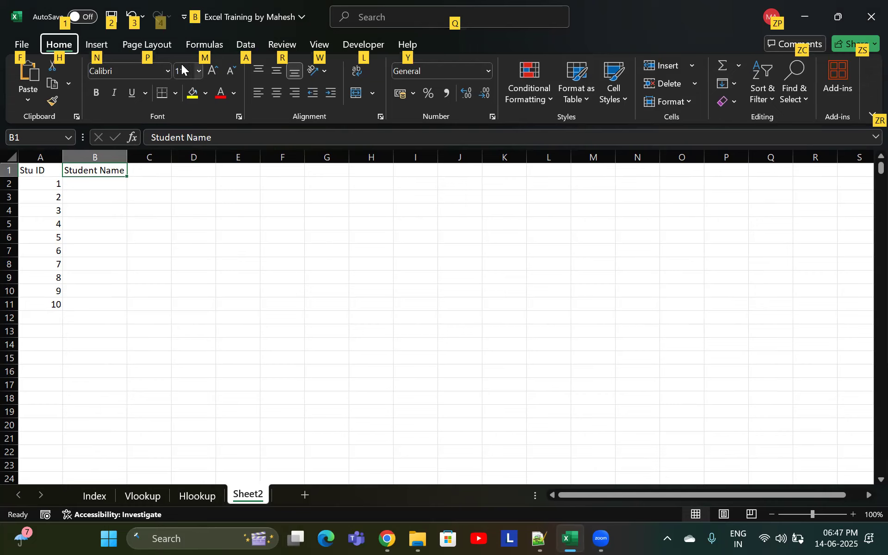
key(Escape)
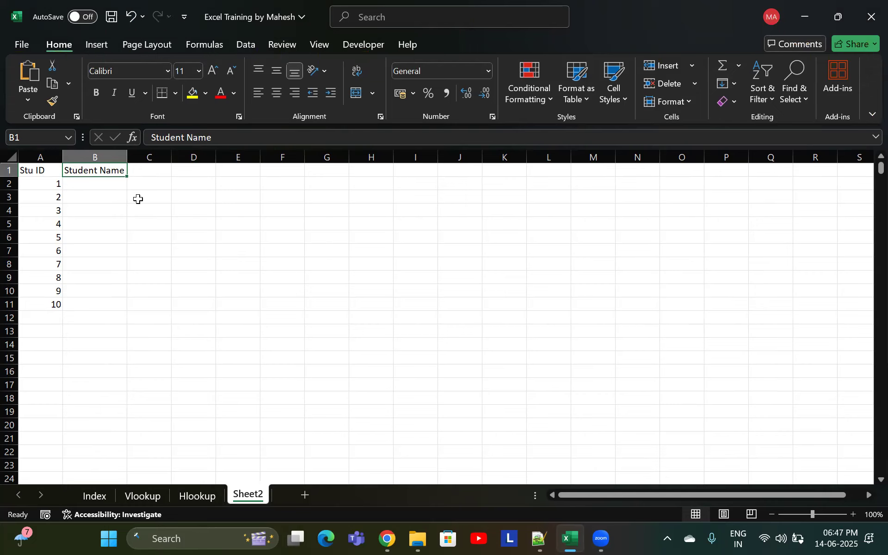
key(Down)
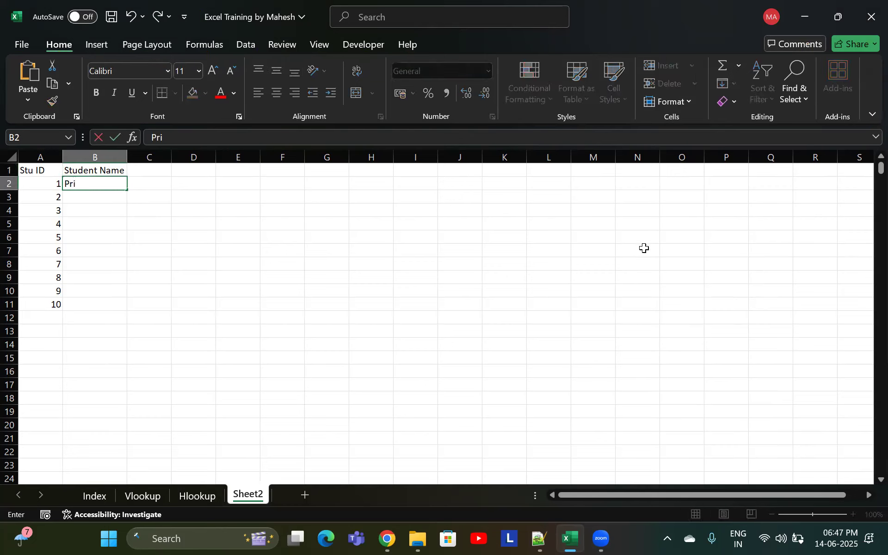
key(Return)
key(Return)
Enter student full names in B4 and B5
text(Prachi Wo)
key(BackSpace)
key(BackSpace)
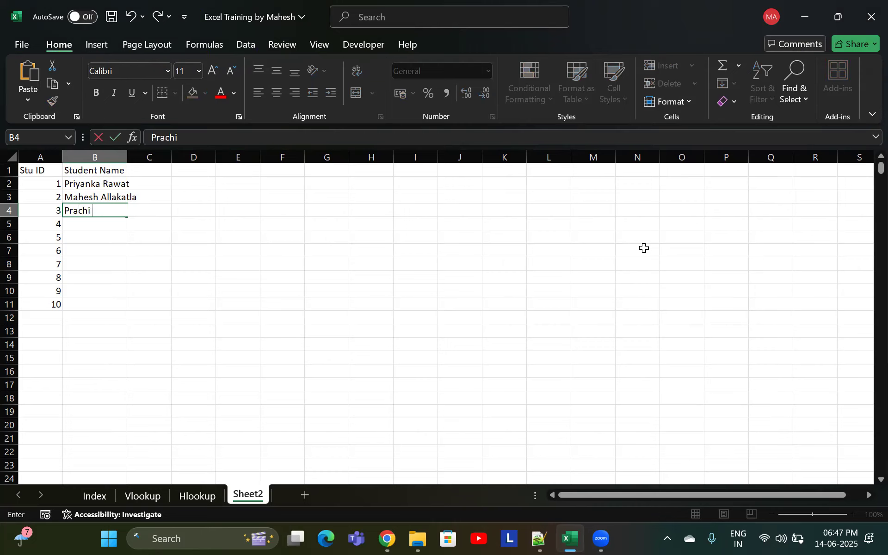
key(BackSpace)
key(BackSpace)
key(BackSpace)
key(BackSpace)
key(BackSpace)
key(Return)
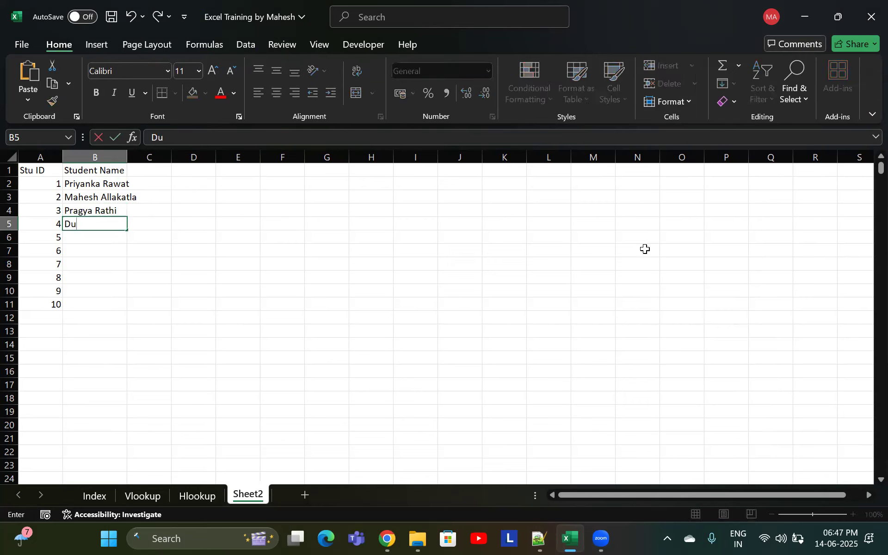
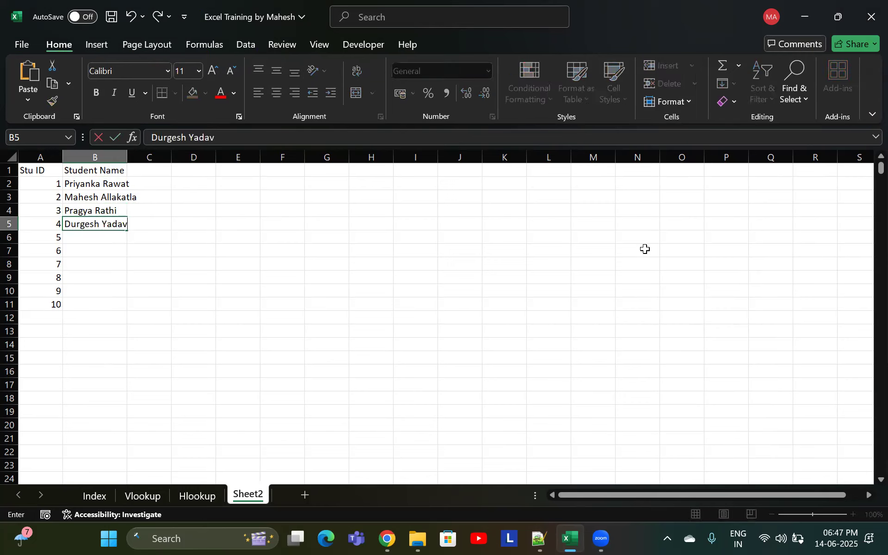
key(Return)
Enter a student's full name in B6
click(635, 197)
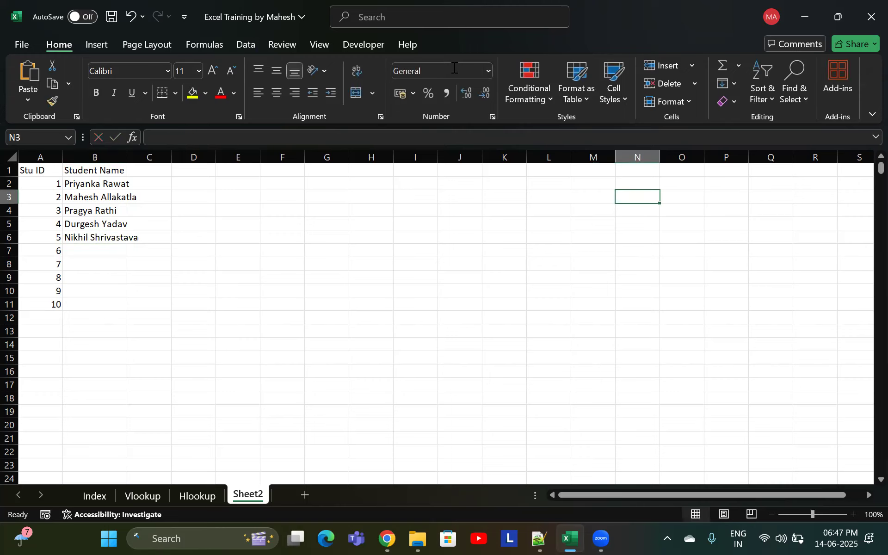
click(450, 271)
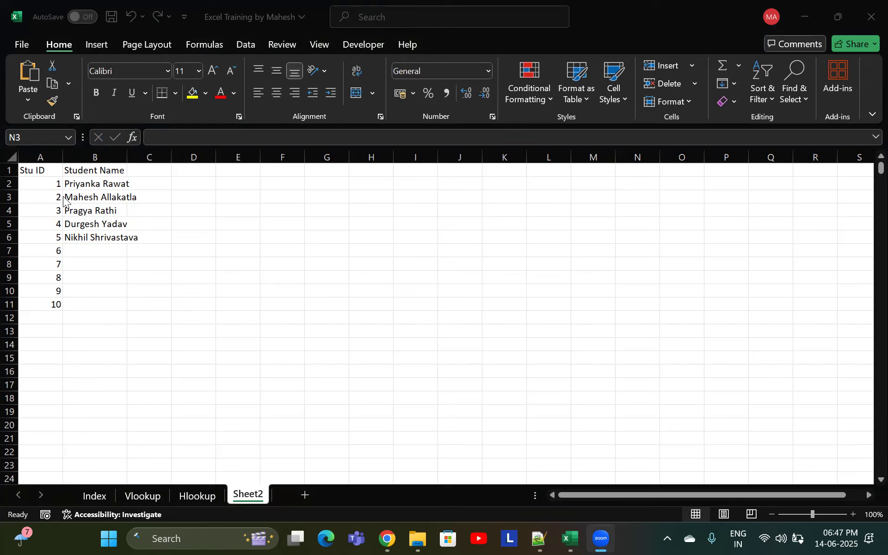
drag(27, 172, 134, 310)
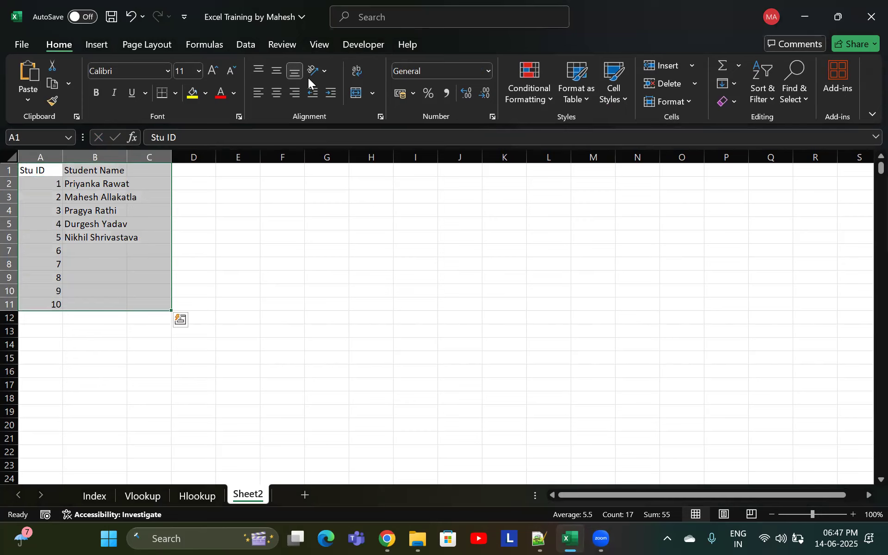
click(398, 342)
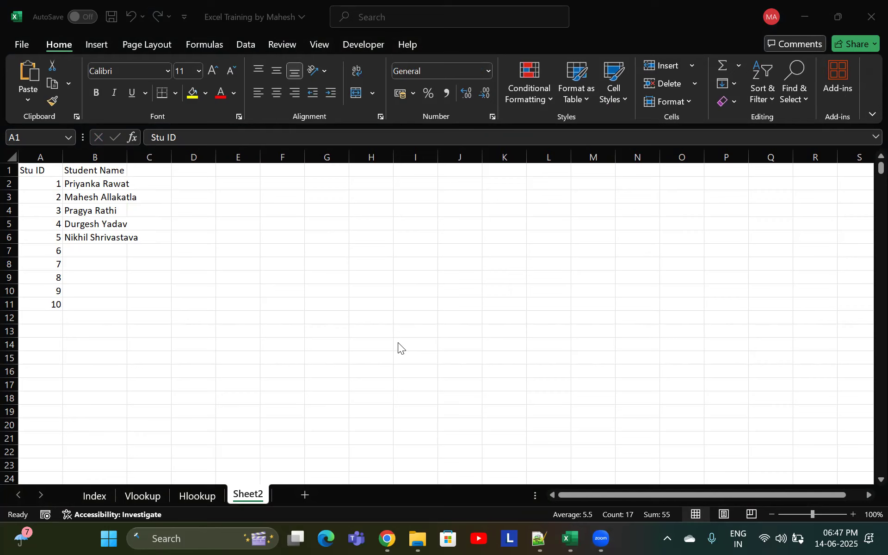
Enter student names in B7 and B8
click(97, 250)
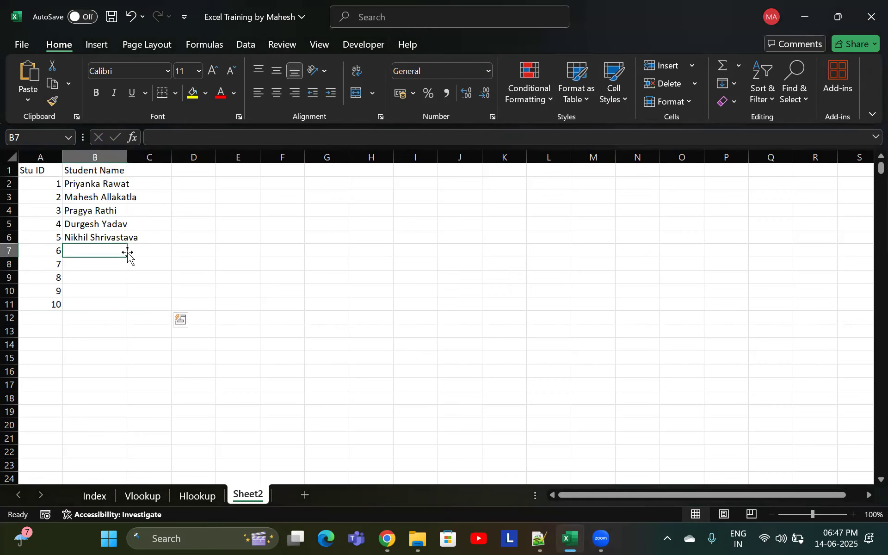
text(Ambrish)
key(Return)
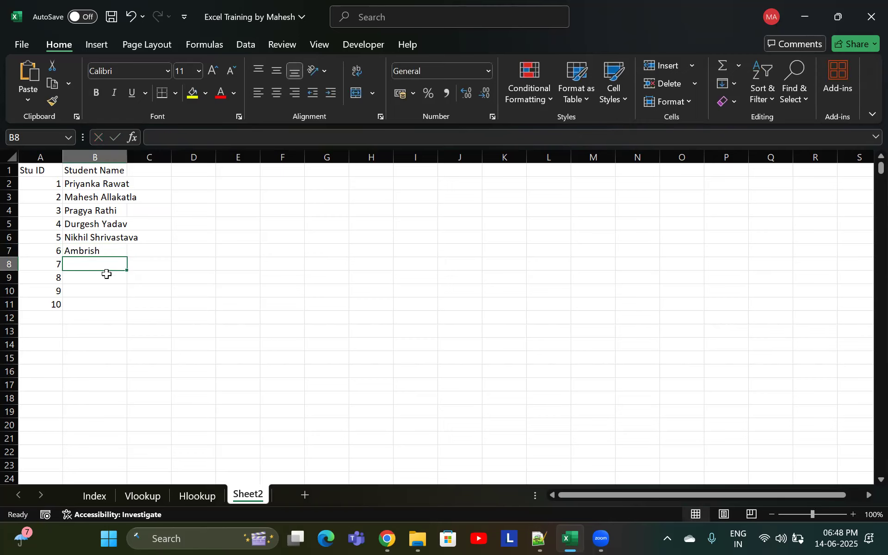
text(S)
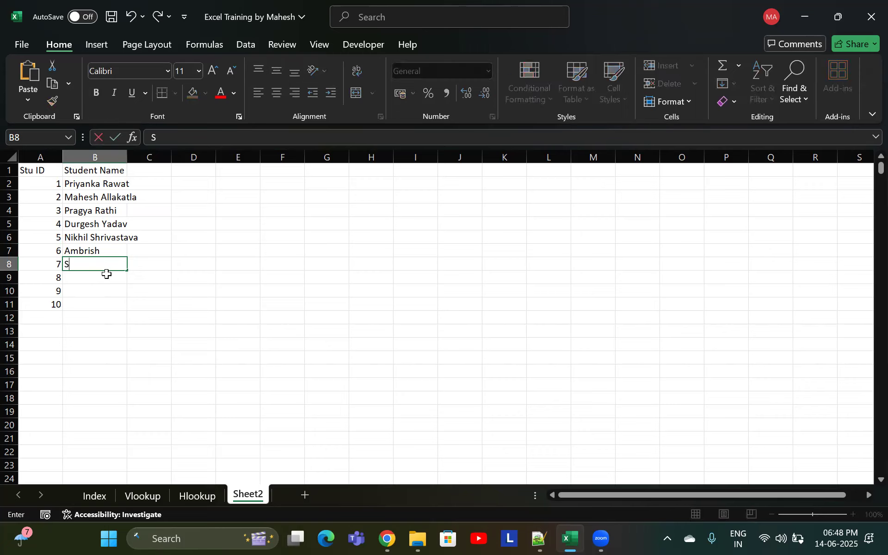
text(upriya)
key(Return)
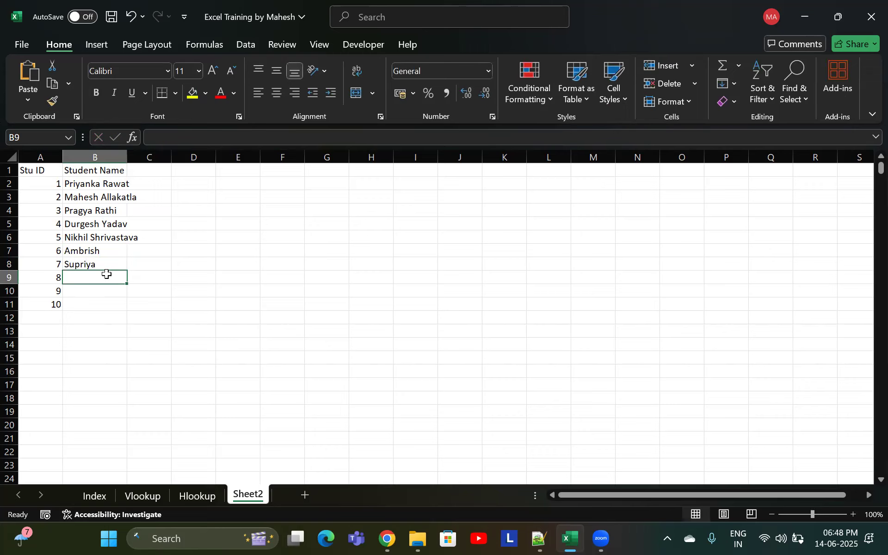
Enter student names in B9, B10 and B11 to complete the list
text(Vikas)
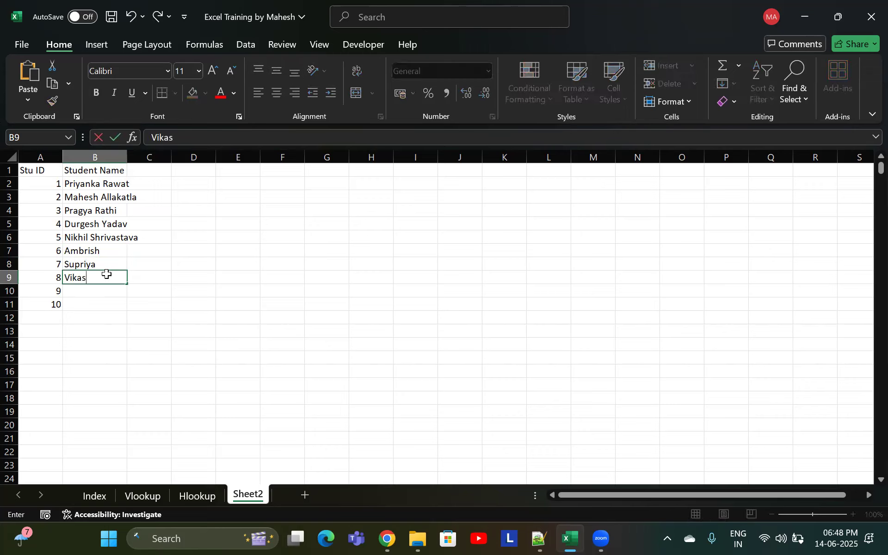
key(Return)
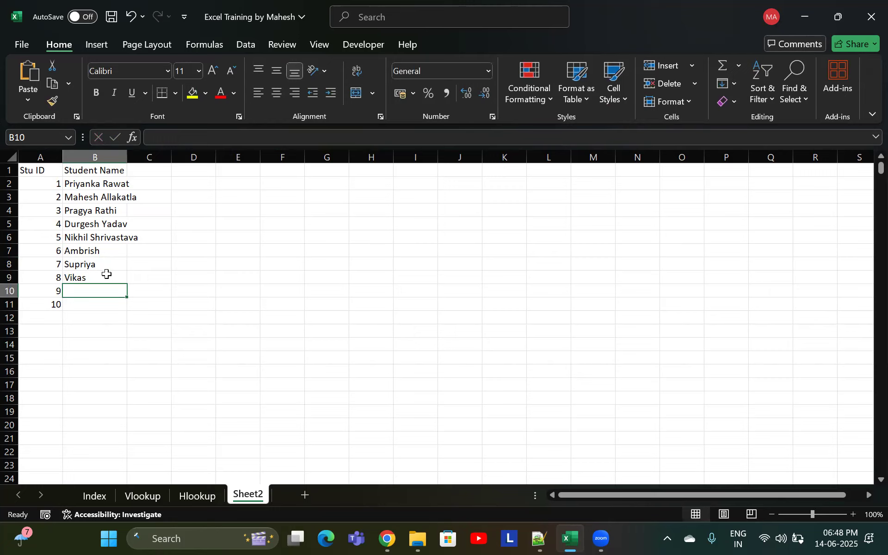
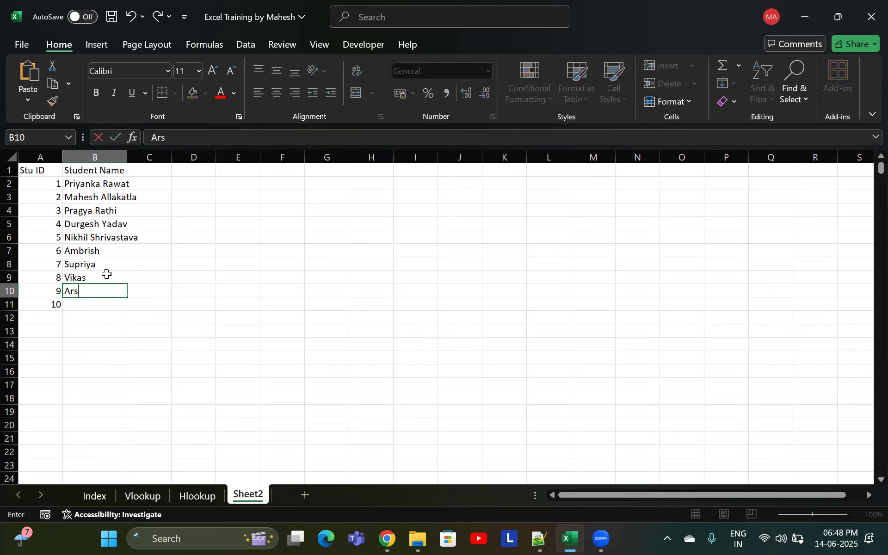
key(Return)
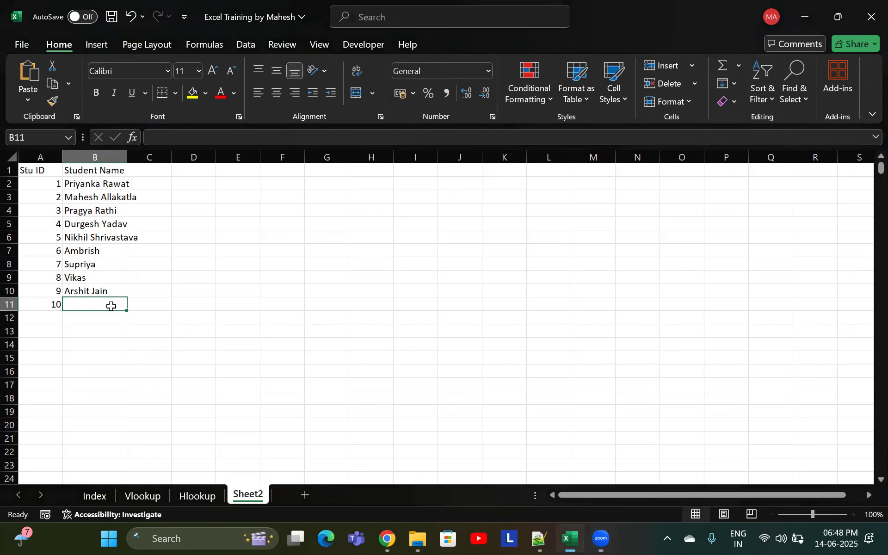
text(Govind)
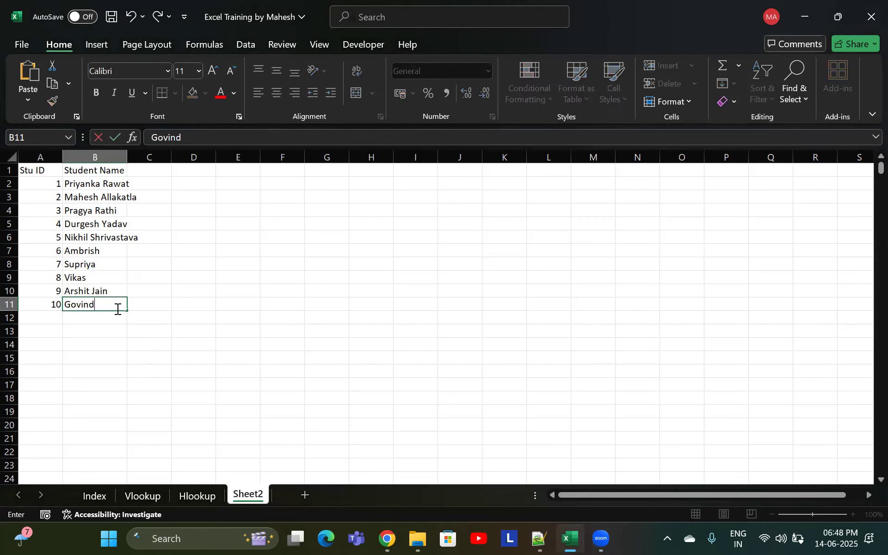
key(Return)
Open the SEQUENCE formula in A2 to inspect its arguments
click(42, 183)
double_click(42, 183)
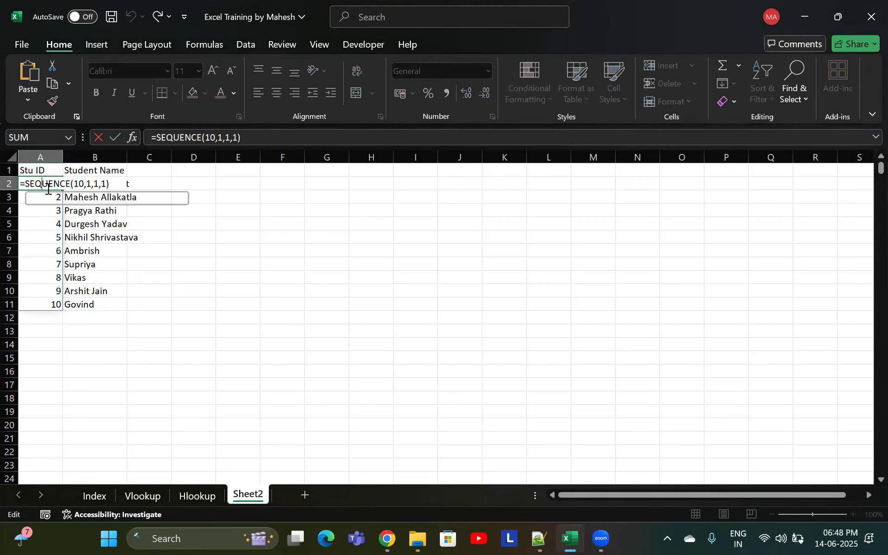
key(Escape)
click(231, 187)
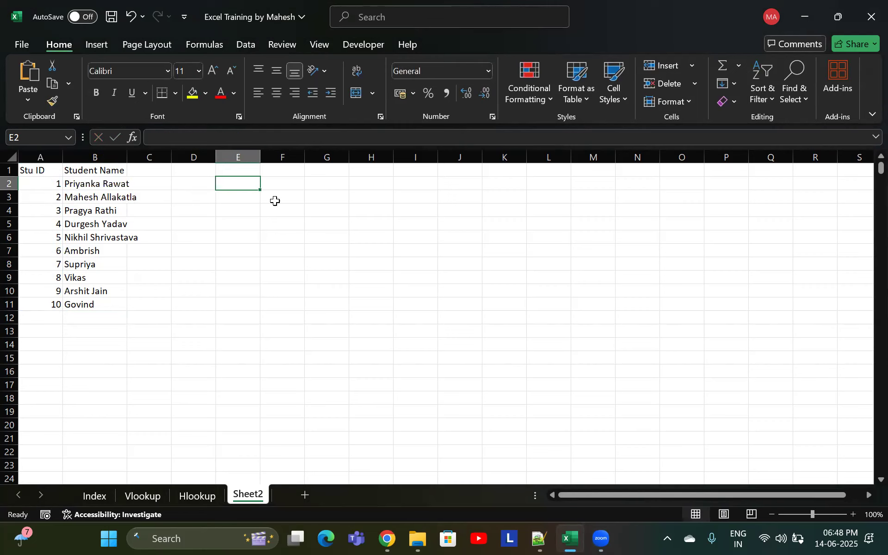
text(1)
key(Return)
text(2)
key(Return)
text(3)
key(Return)
text(4)
key(Return)
key(Return)
key(Return)
key(Return)
key(Return)
key(Return)
key(Return)
key(Return)
key(Return)
key(Return)
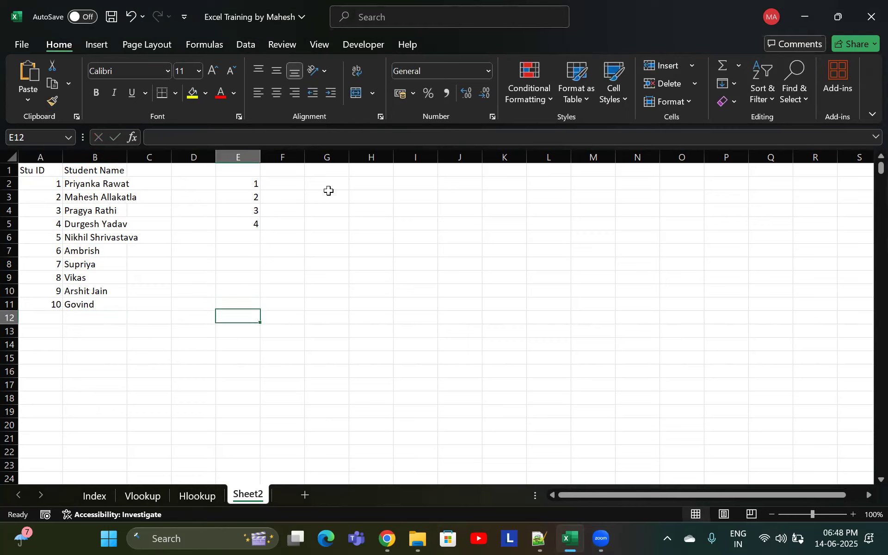
key(Return)
key(Return)
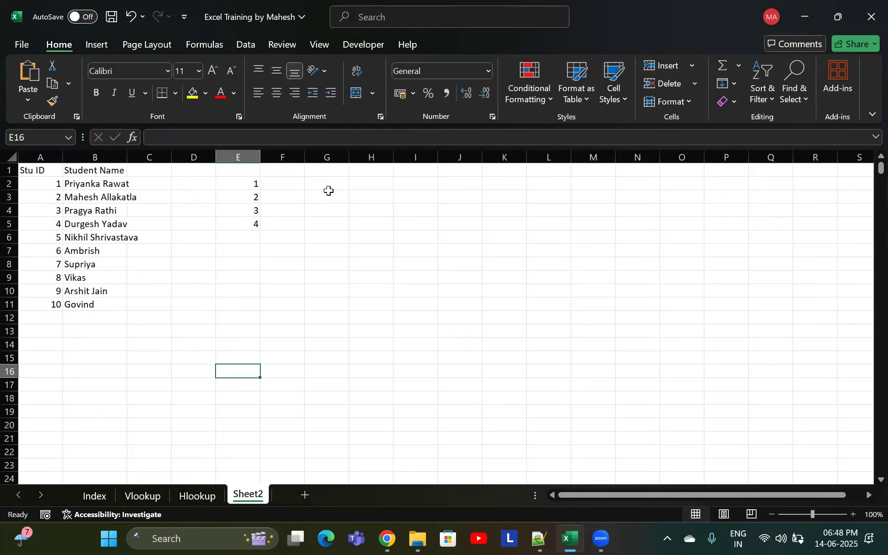
key(Up)
key(Up)
key(Up)
key(Up)
key(Up)
key(Up)
key(Up)
key(Up)
key(Up)
key(Up)
key(Up)
key(Up)
key(Up)
key(Up)
key(Up)
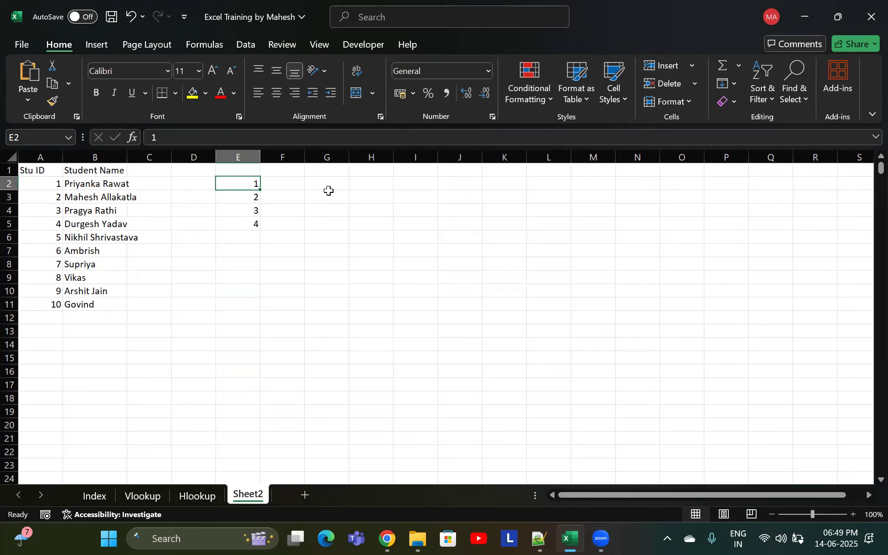
key(shift+Down)
key(shift+Down)
key(shift+Down)
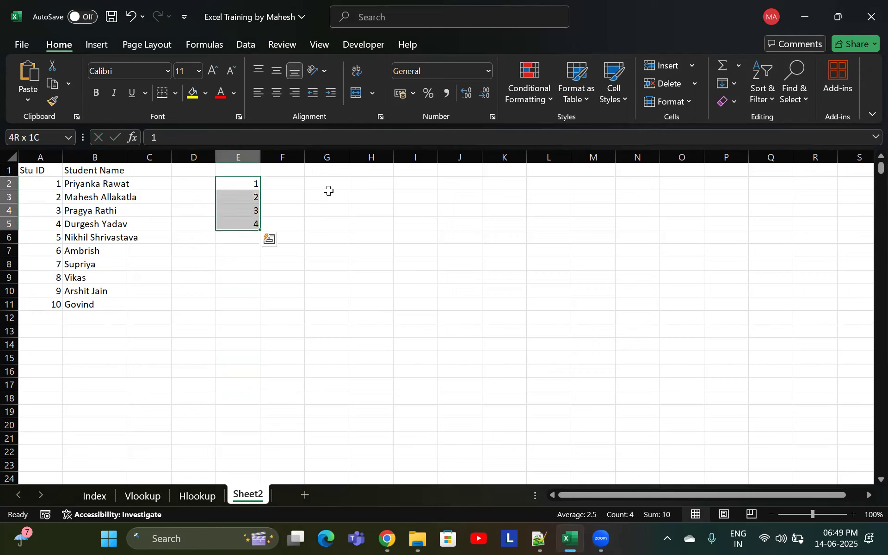
key(Delete)
Start a SEQUENCE formula in E2 with 10 rows and 1 column
key(Left)
key(Left)
key(Left)
key(Left)
key(Right)
key(Right)
key(Right)
key(Right)
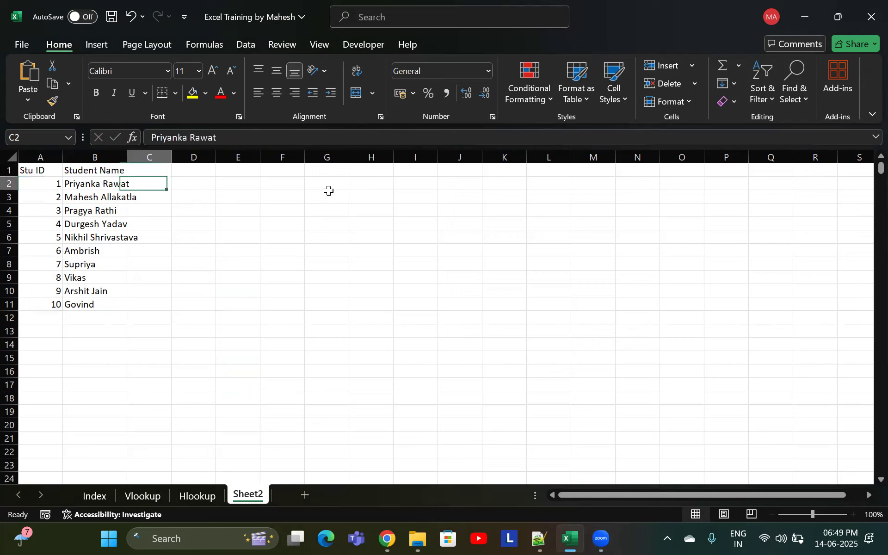
text(=s)
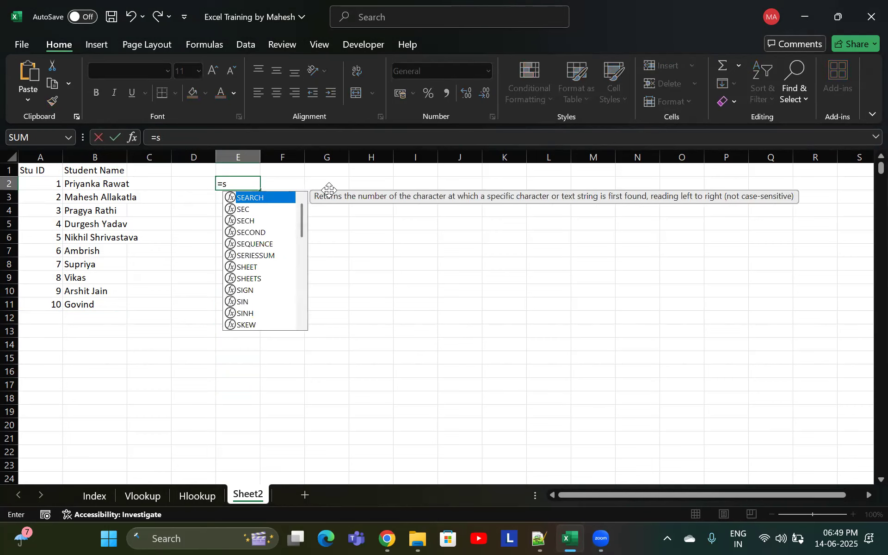
text(equence)
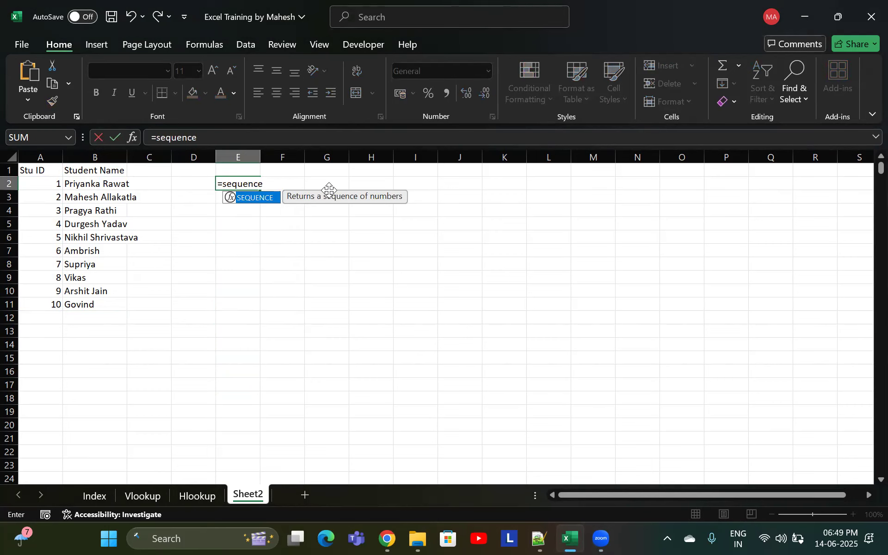
key(Tab)
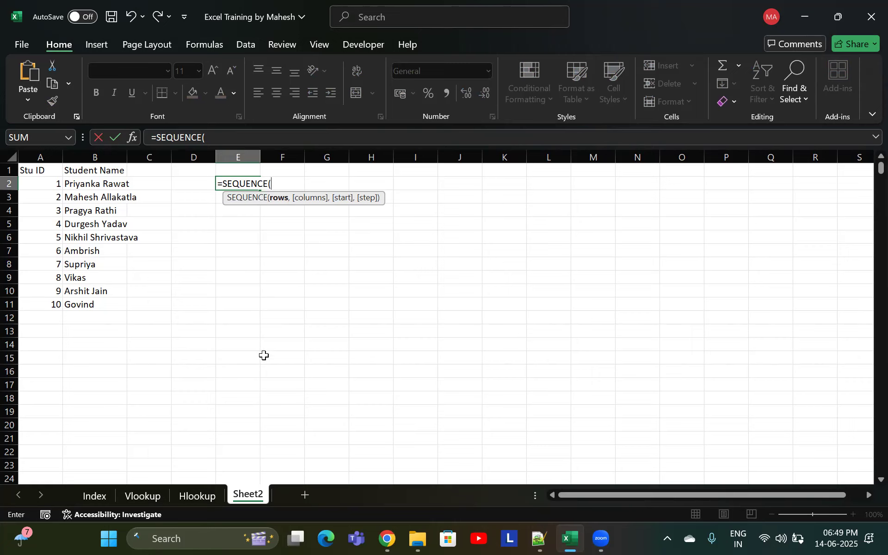
text(10,)
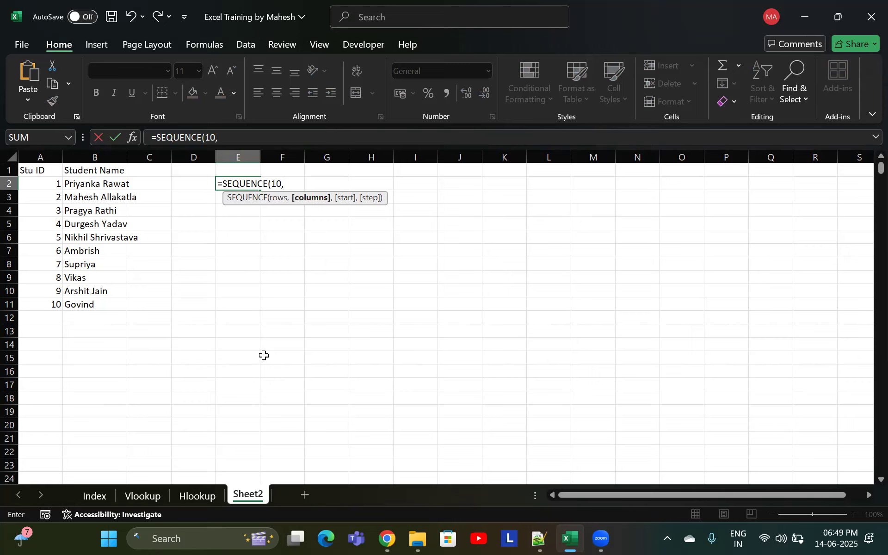
click(244, 261)
click(294, 272)
click(381, 262)
click(504, 264)
click(193, 304)
click(326, 317)
click(416, 317)
click(463, 305)
click(504, 304)
click(317, 238)
click(319, 265)
click(319, 318)
click(323, 367)
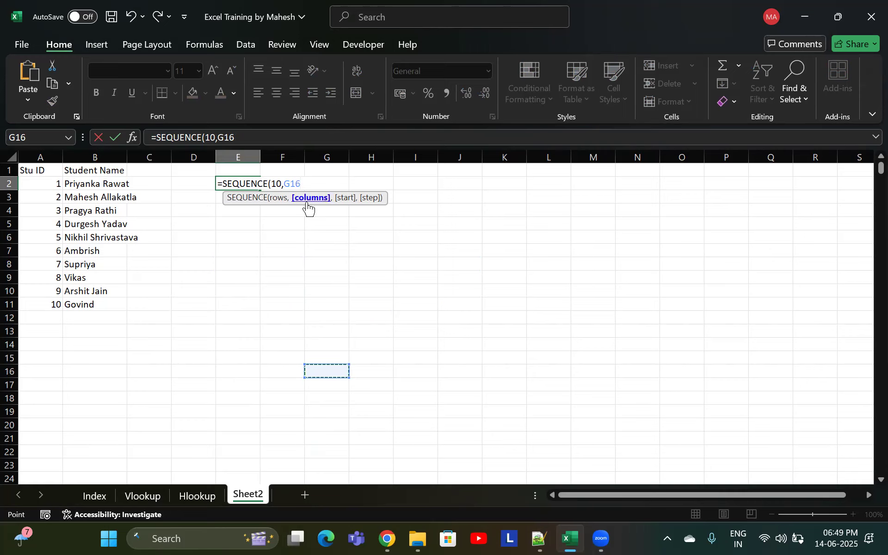
key(BackSpace)
key(BackSpace)
key(BackSpace)
text(1)
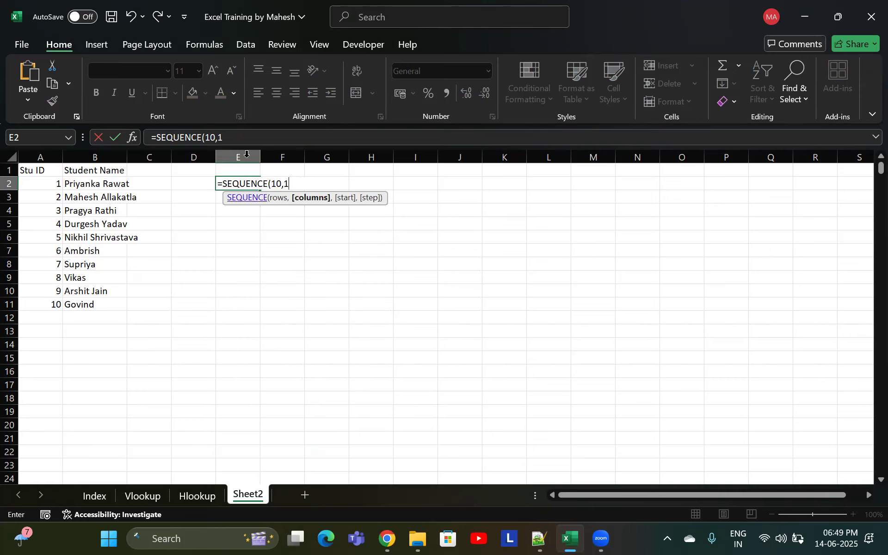
text(,)
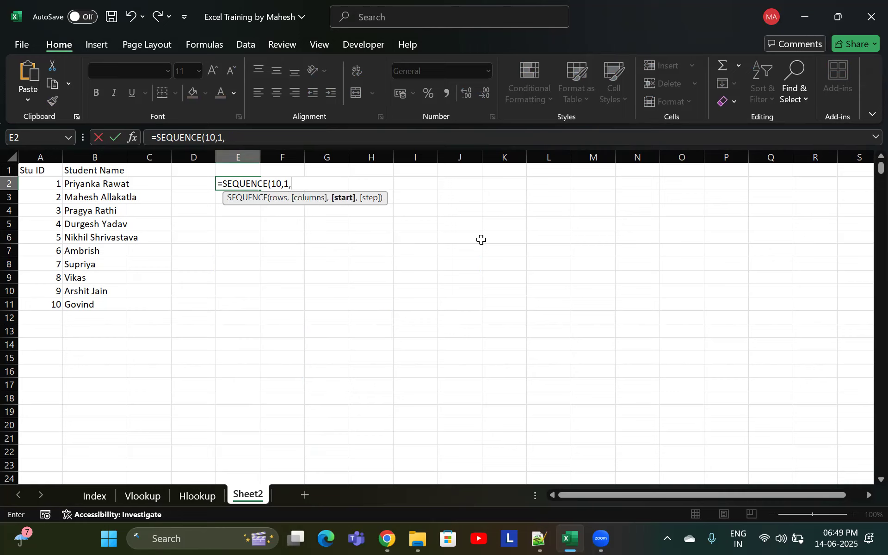
Try completing the formula with start 100000, step 99999 and an extra argument of 1
text(100000,)
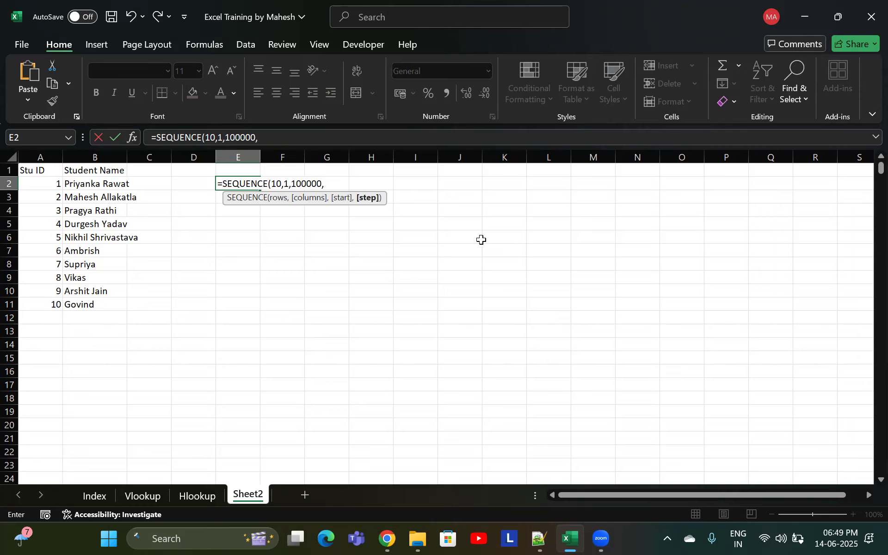
text(99999,)
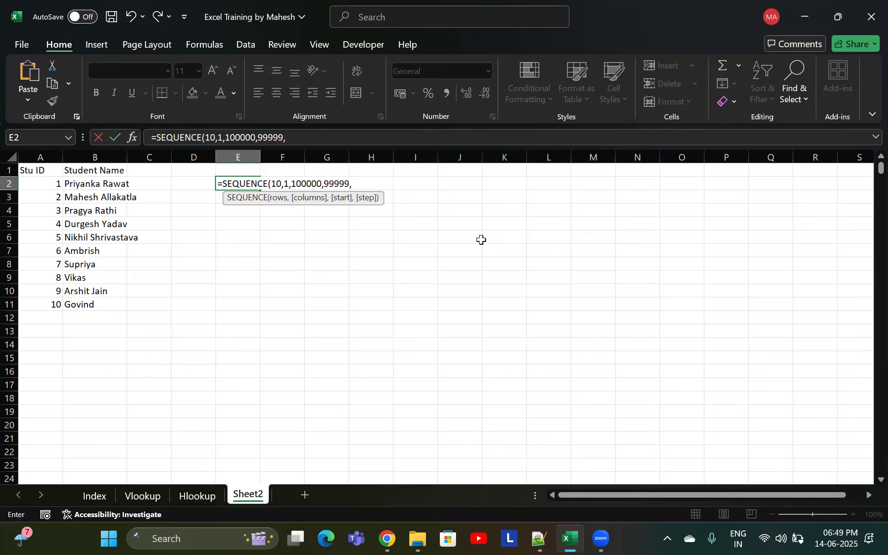
text(1))
key(Return)
click(466, 309)
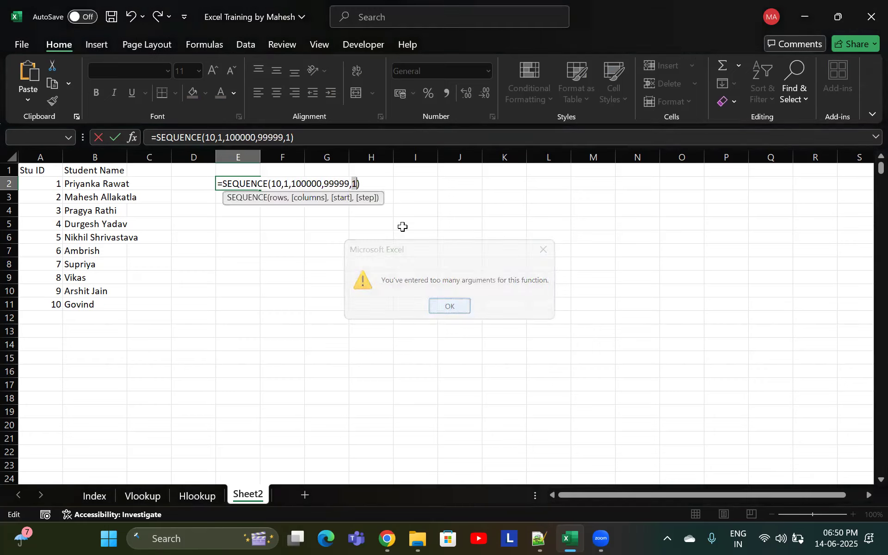
Try changing the formula's extra fifth argument to 10000
click(358, 183)
key(BackSpace)
text(10000)
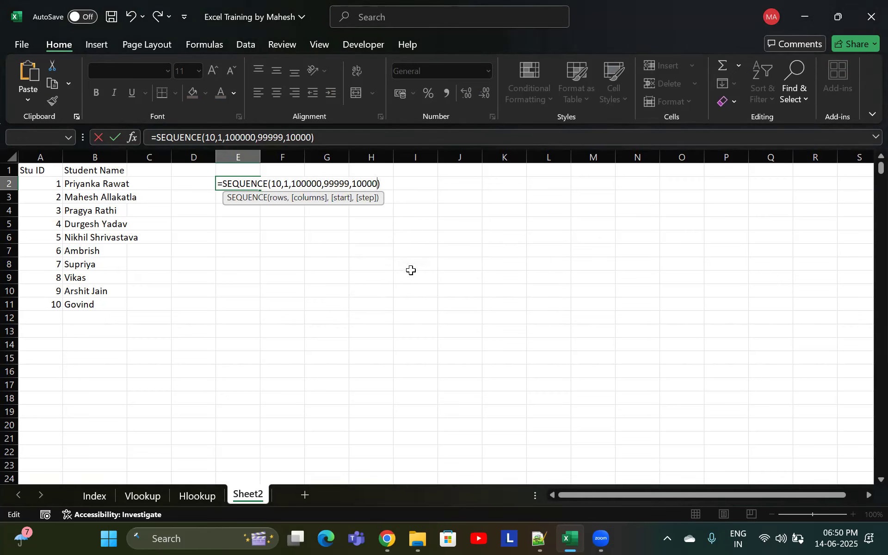
key(Return)
key(Return)
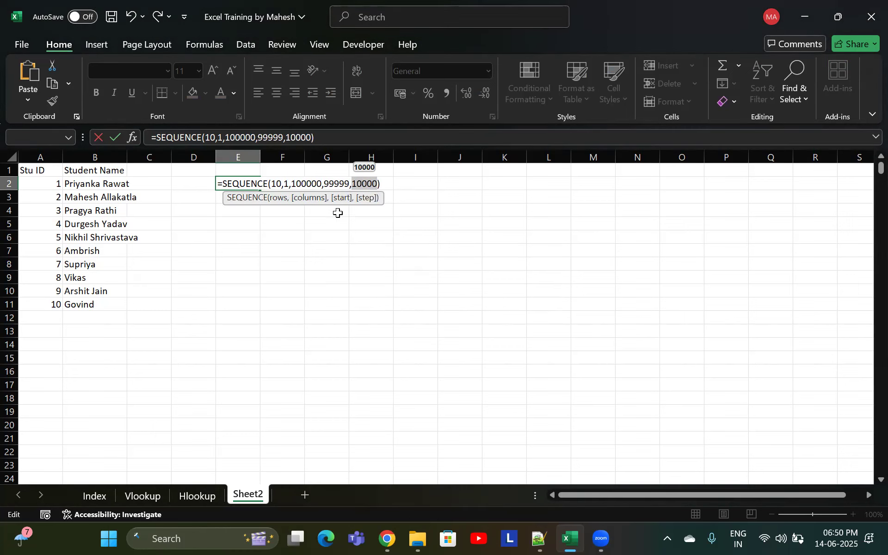
Edit the E2 formula into =SEQUENCE(10,1,1,1) and commit it
click(319, 184)
key(BackSpace)
key(BackSpace)
key(BackSpace)
key(BackSpace)
key(BackSpace)
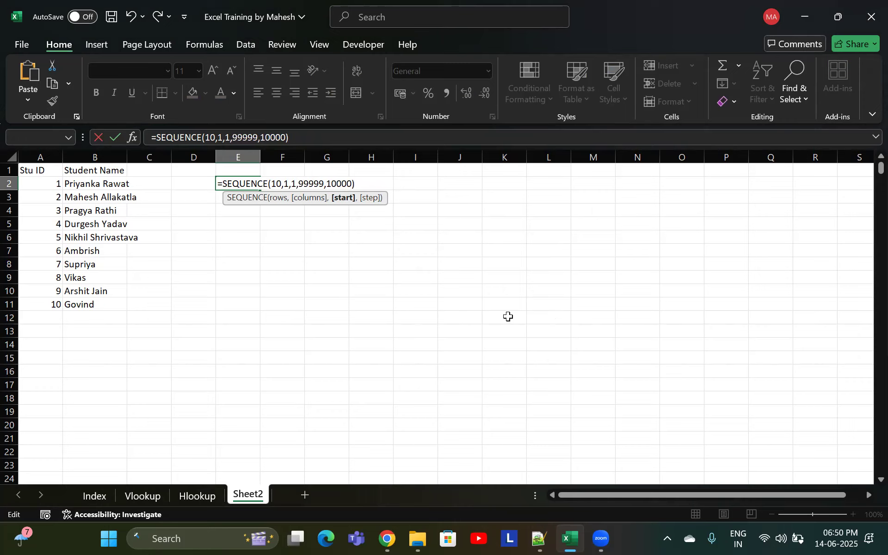
key(Right)
key(BackSpace)
key(BackSpace)
key(BackSpace)
key(BackSpace)
key(BackSpace)
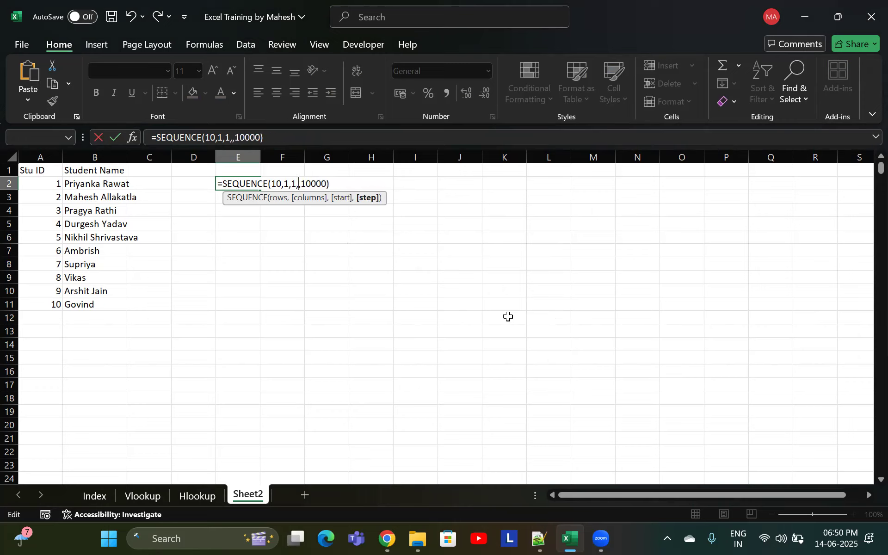
key(Right)
key(shift+Right)
key(shift+Right)
key(shift+Right)
key(shift+Right)
key(Delete)
text(1)
key(BackSpace)
key(BackSpace)
key(Return)
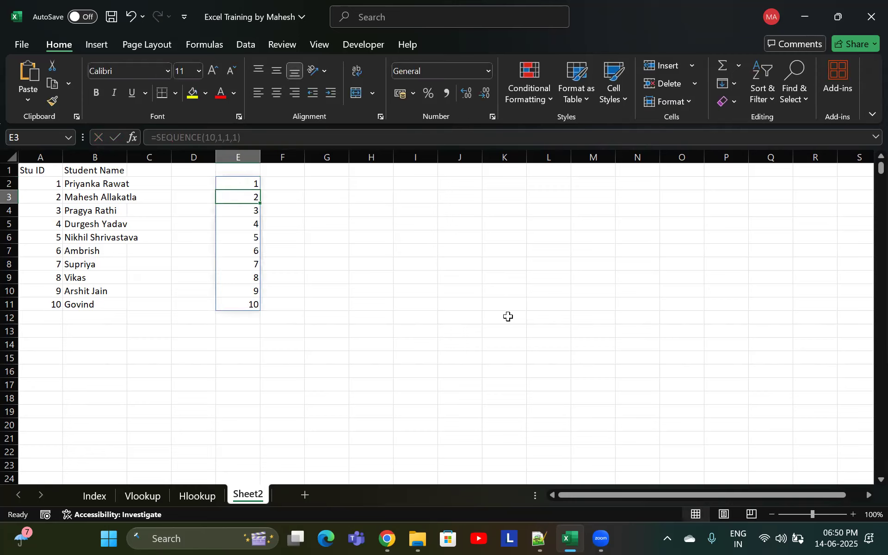
Enter 1, 2, 3 and 4 as a two-by-two grid in G3:H4
double_click(239, 183)
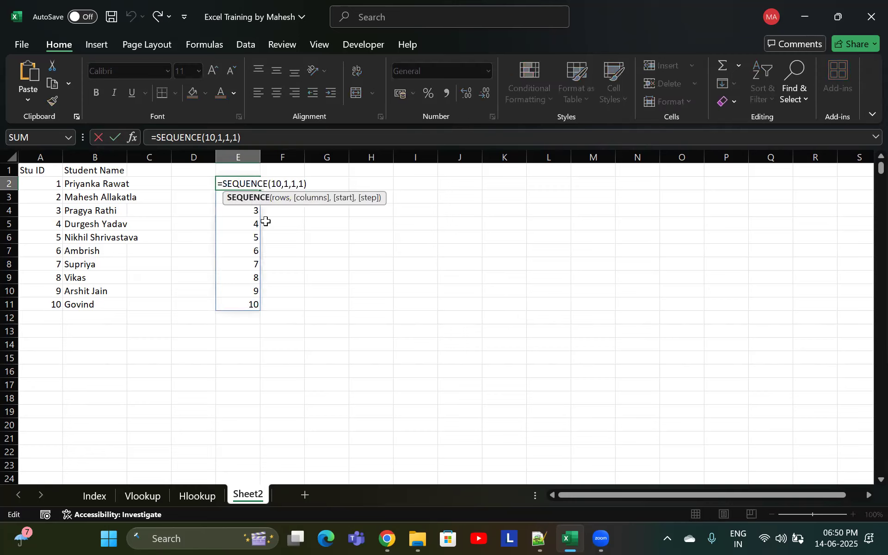
key(Escape)
click(328, 200)
text(1)
key(Tab)
text(2)
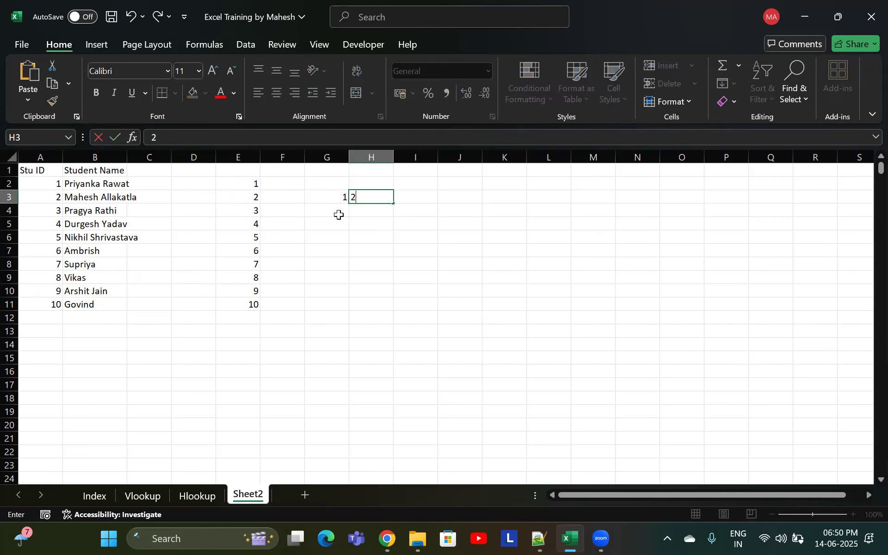
key(Return)
text(3)
key(Tab)
text(4)
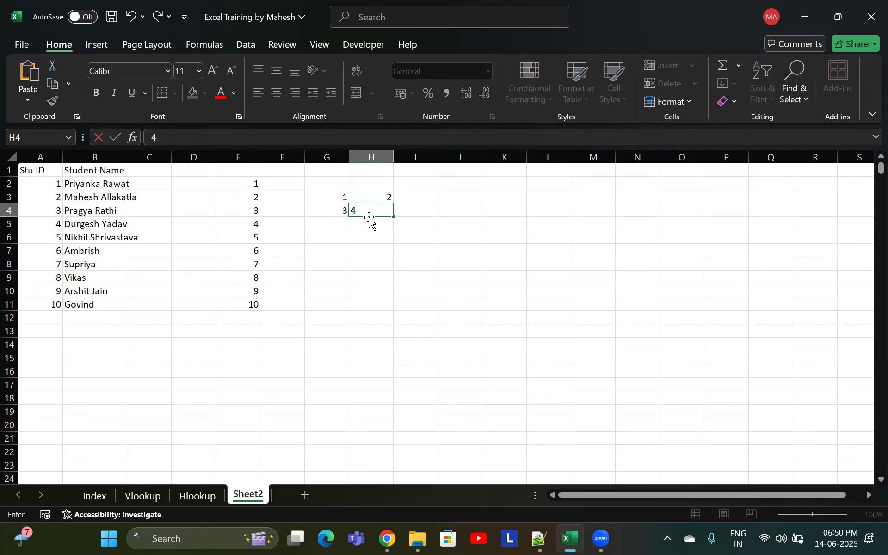
Change the columns argument of the SEQUENCE formula in E2 to 2
click(319, 208)
double_click(250, 184)
click(287, 184)
key(BackSpace)
text(2)
key(Return)
Examine the two-column spilled sequence in E2:F11 by selecting its cells
click(246, 186)
click(290, 183)
click(251, 201)
click(294, 196)
drag(244, 185, 237, 304)
click(288, 214)
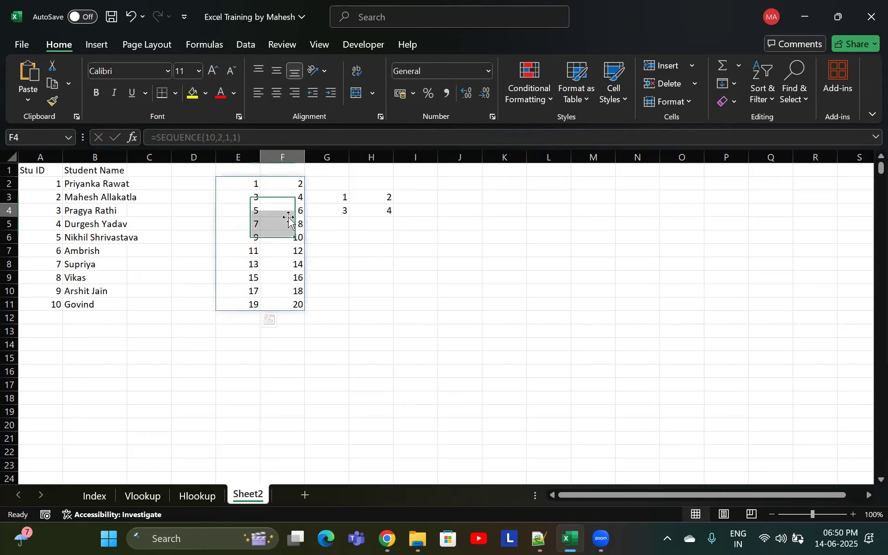
Undo the entry of the 1 to 4 grid so G3:H4 is cleared
drag(346, 199, 385, 223)
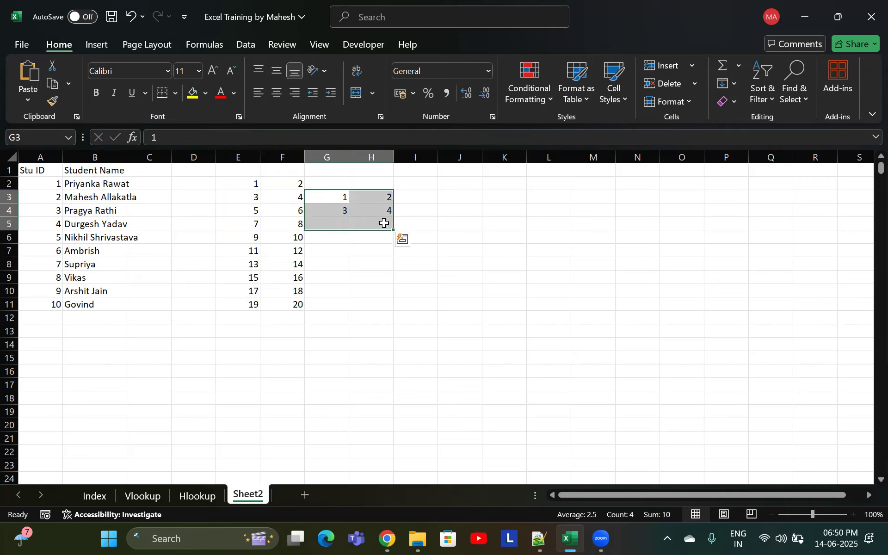
key(ctrl+z)
Change the step argument of the SEQUENCE formula in E2 to 2
click(256, 184)
double_click(259, 185)
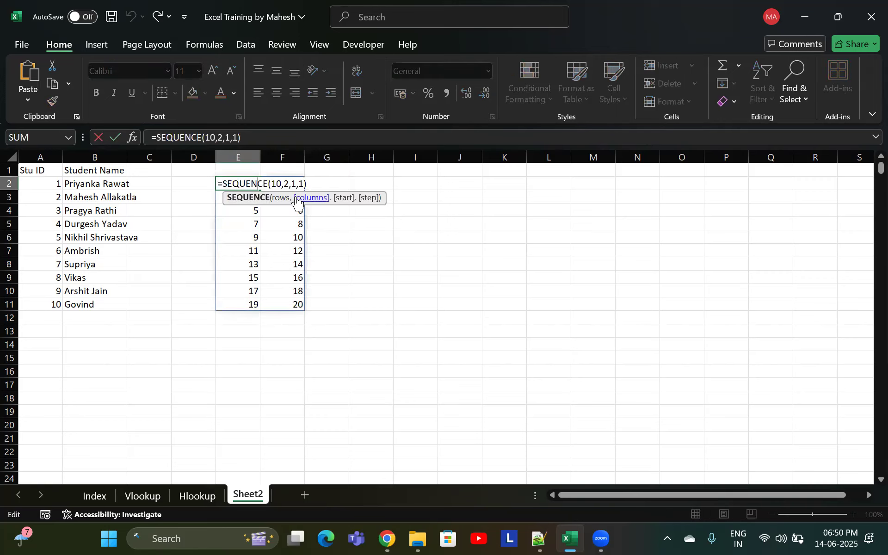
key(Return)
click(252, 187)
key(ctrl+Down)
key(ctrl+Up)
double_click(250, 183)
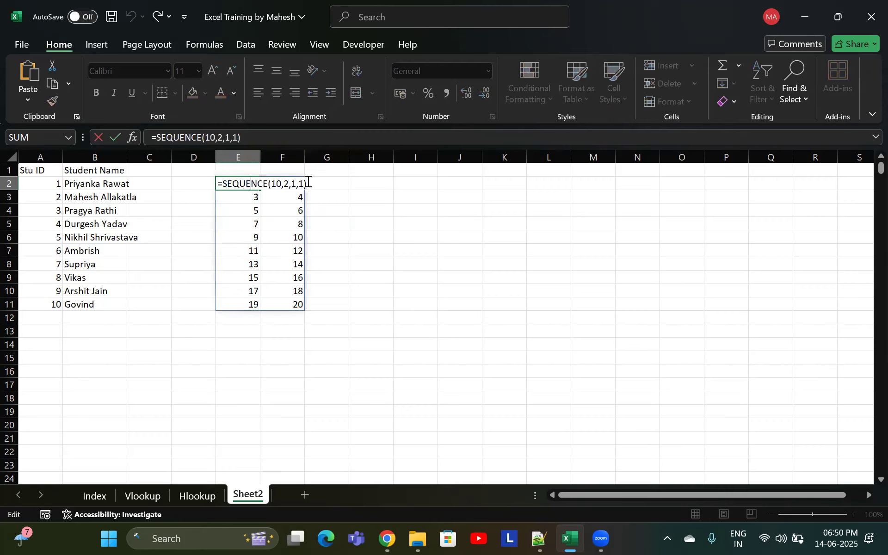
click(304, 183)
key(BackSpace)
text(2)
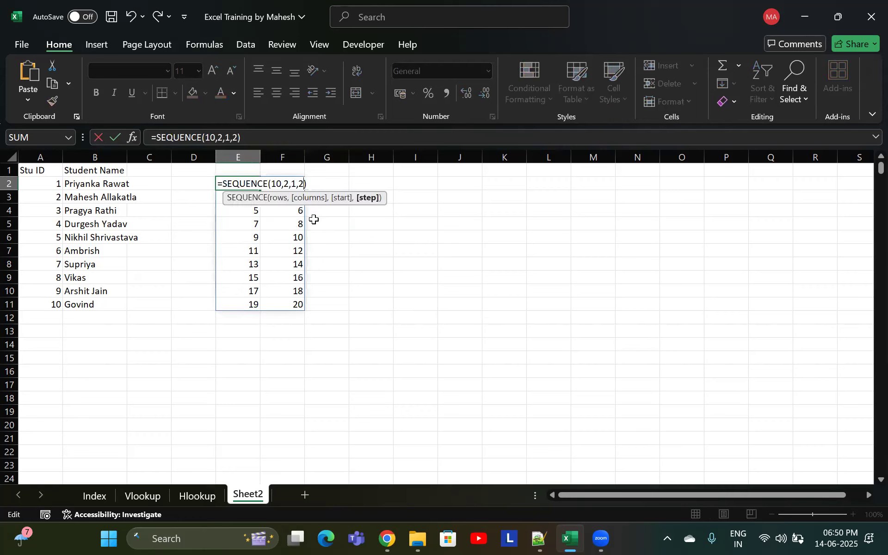
key(Return)
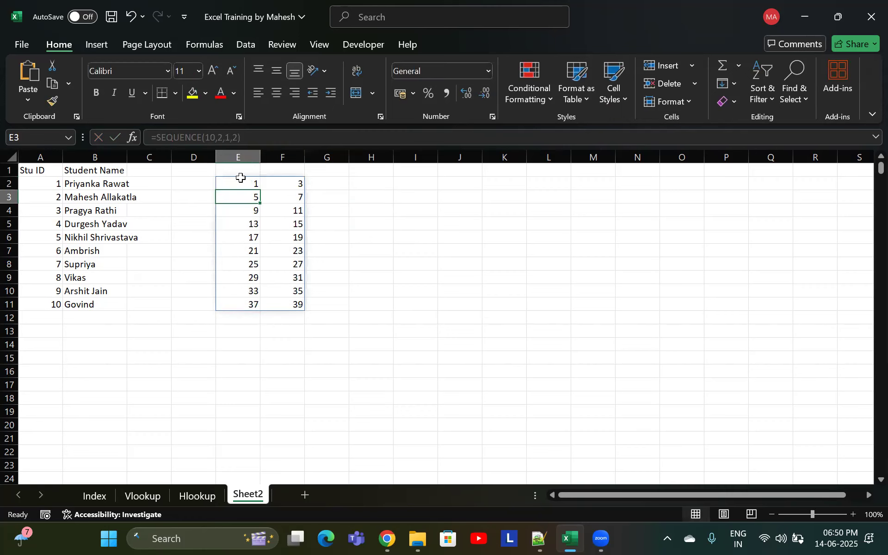
Change the columns argument of the SEQUENCE formula in E2 to 3
click(254, 184)
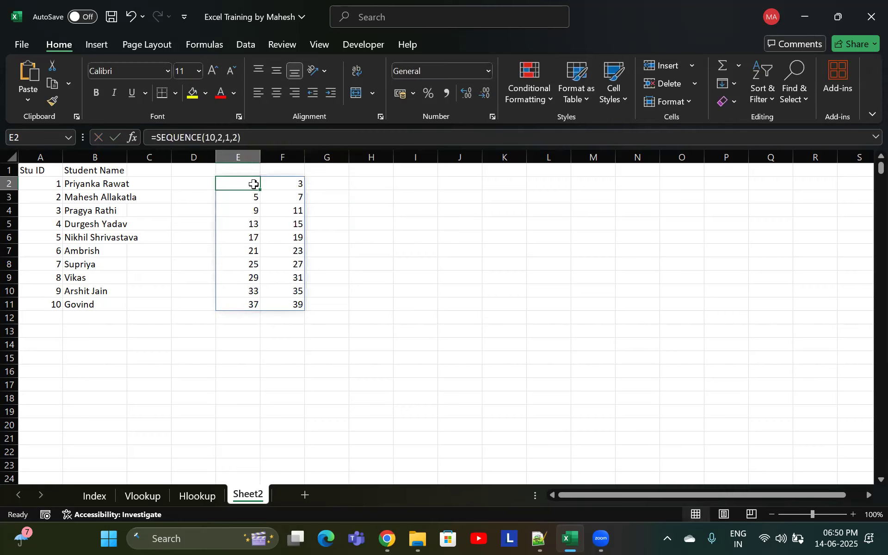
click(295, 185)
click(254, 196)
click(296, 198)
click(252, 183)
double_click(242, 184)
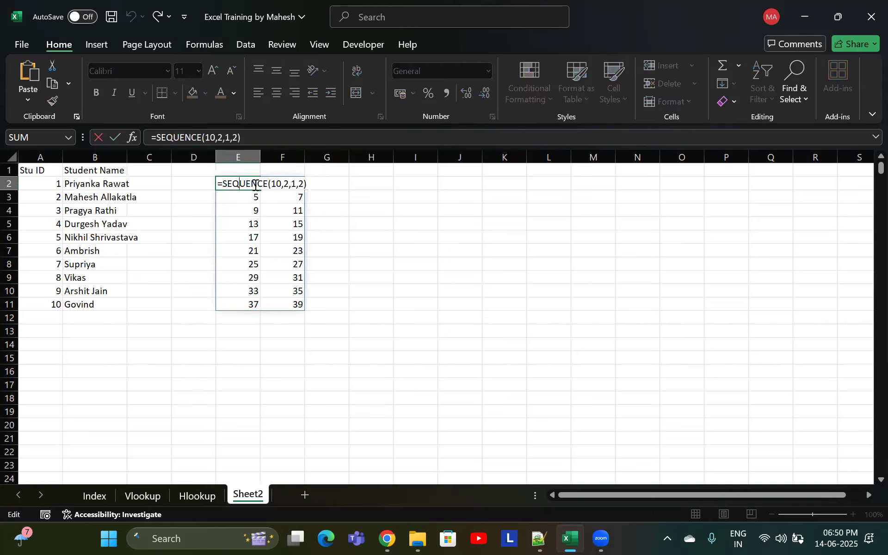
click(290, 183)
key(BackSpace)
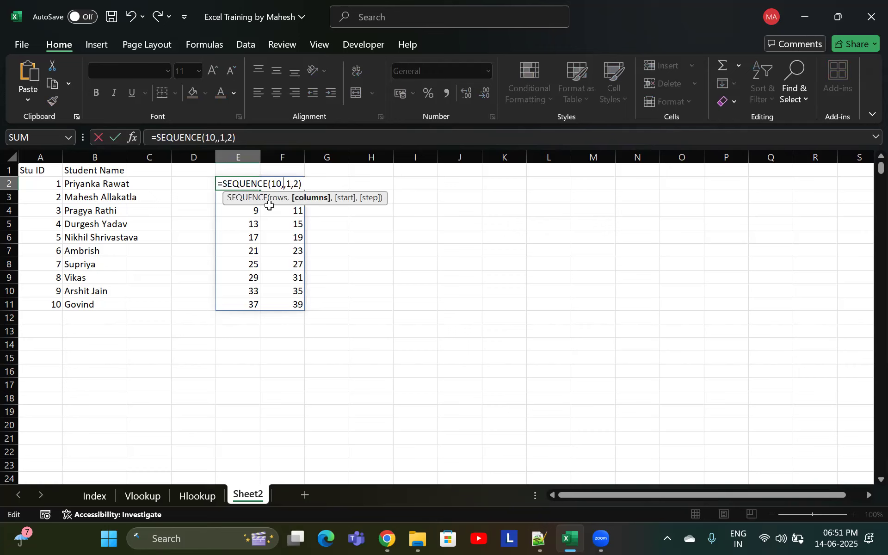
text(3)
key(Return)
click(289, 185)
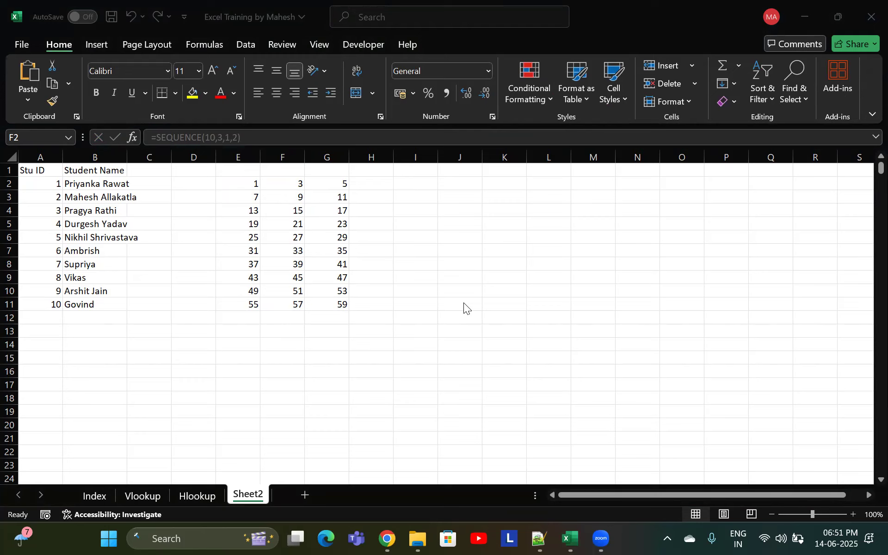
Set the step argument of the SEQUENCE formula in E2 back to 1
click(246, 184)
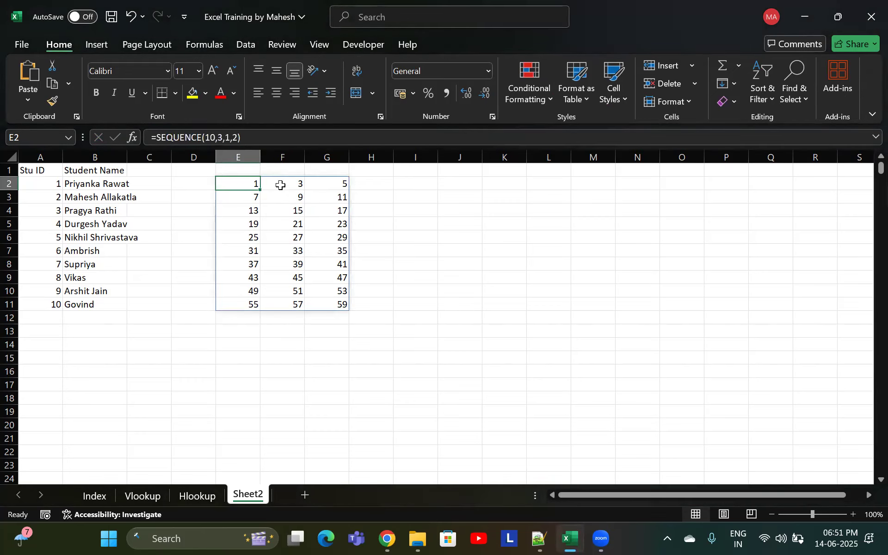
click(295, 184)
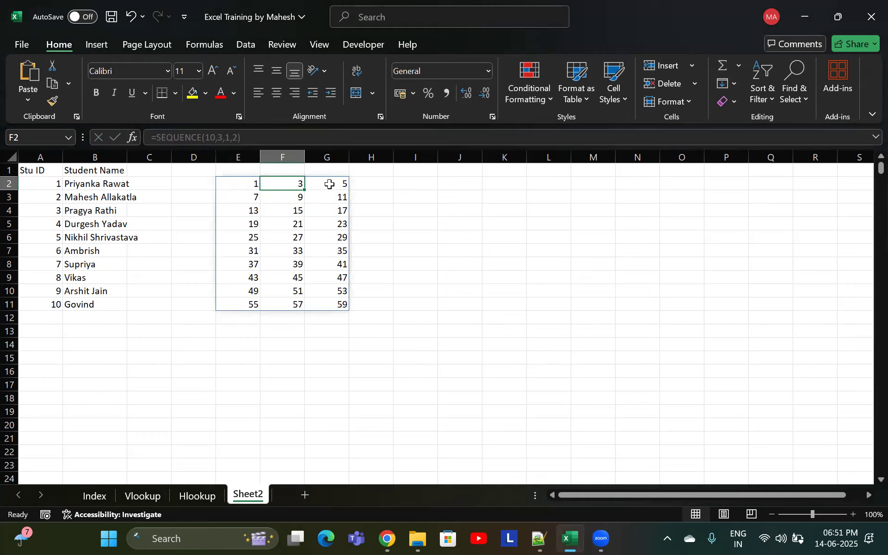
click(329, 184)
click(253, 198)
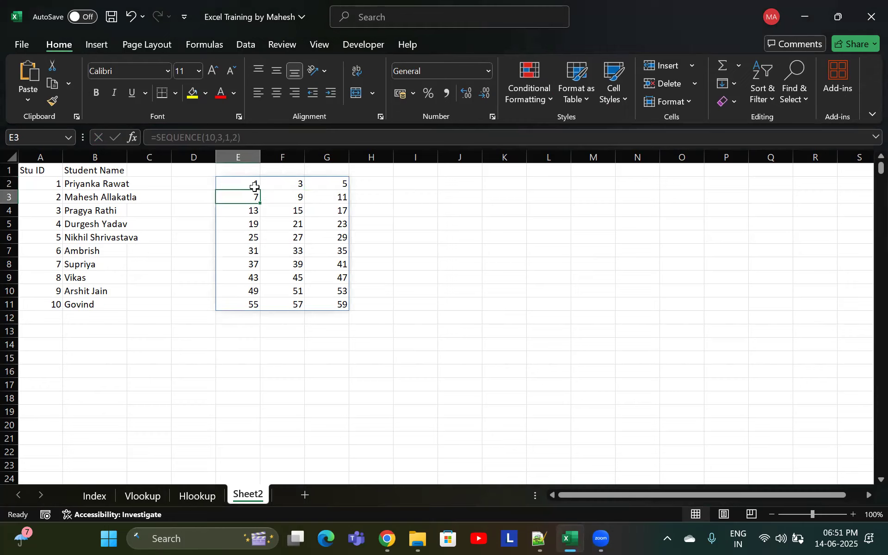
double_click(255, 186)
click(302, 183)
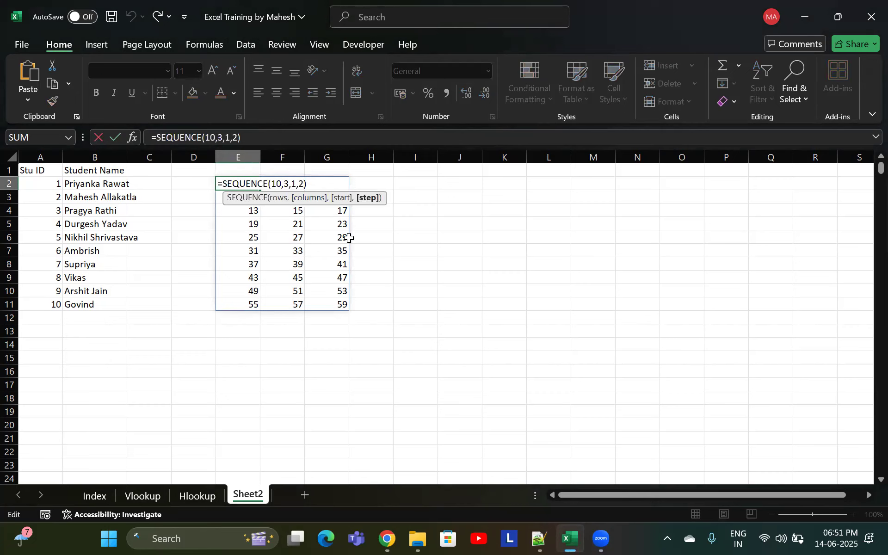
key(BackSpace)
text(1)
key(Return)
key(Up)
click(308, 183)
click(250, 184)
Examine the arguments of the SEQUENCE formula behind the Stu ID values in A2
click(57, 185)
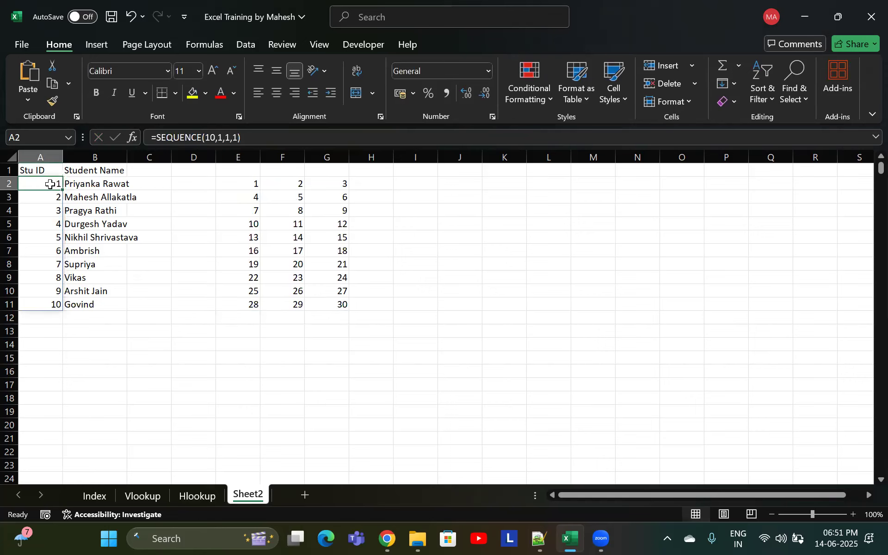
double_click(57, 185)
click(81, 184)
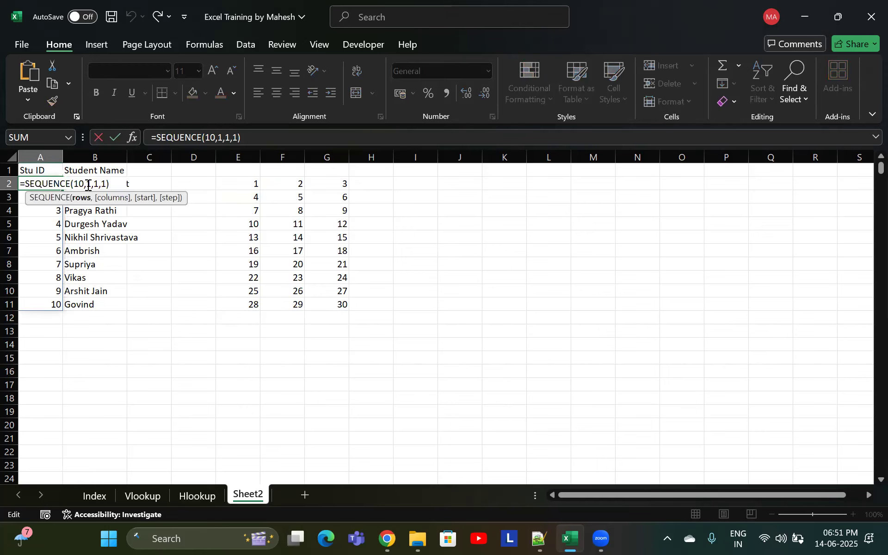
click(88, 184)
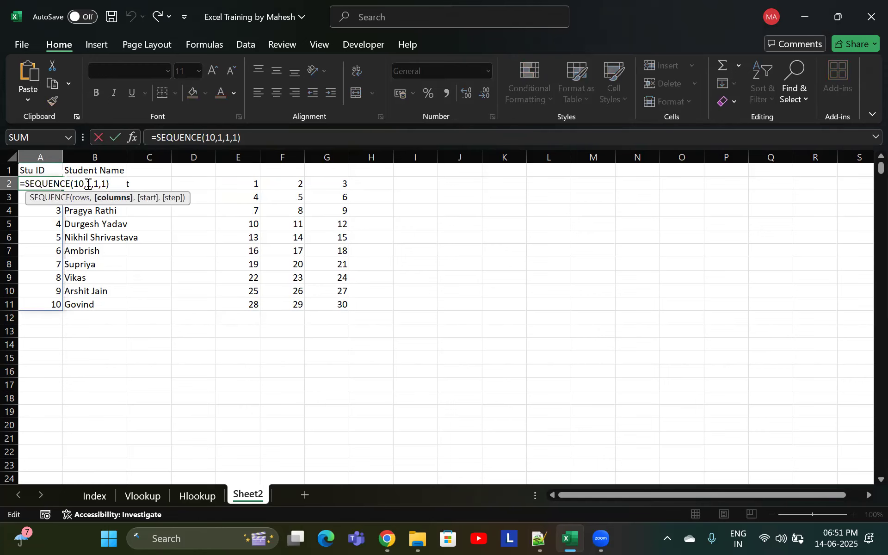
click(92, 185)
click(104, 185)
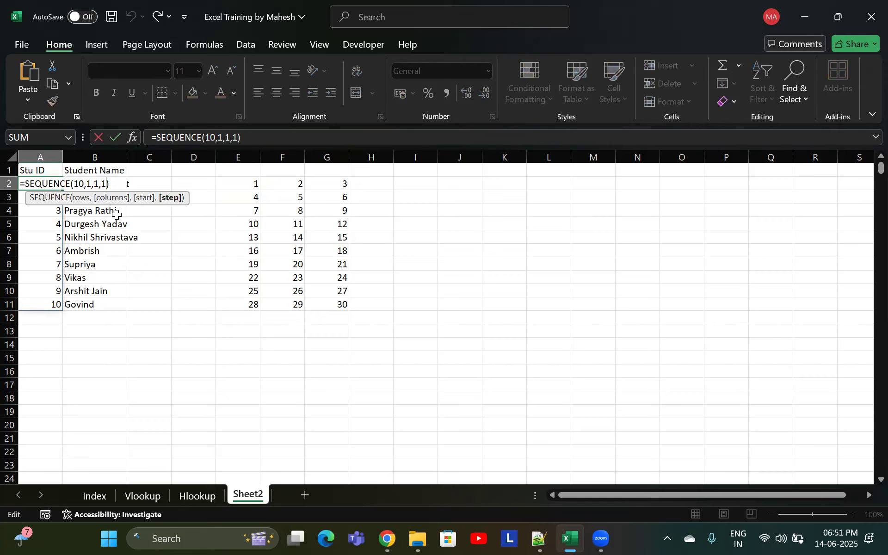
key(ctrl+Return)
click(54, 304)
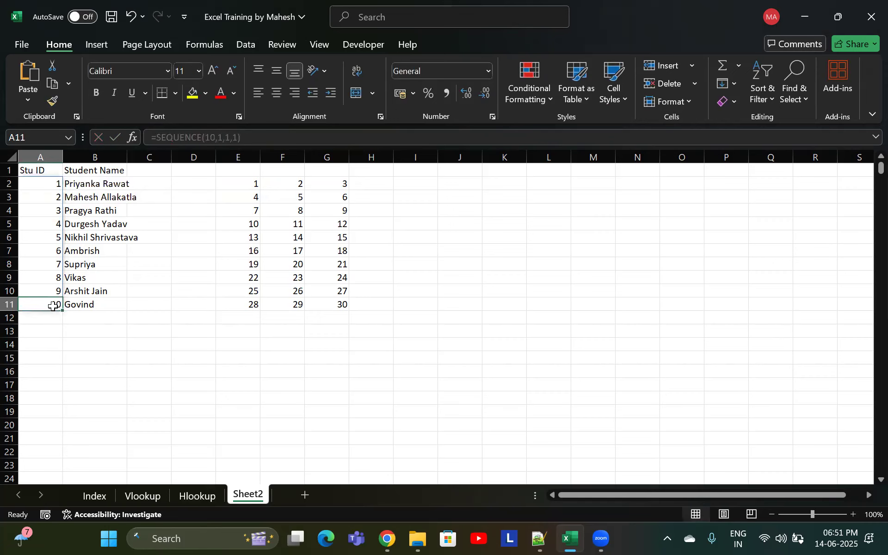
Set the start argument of the SEQUENCE formula in E2 to 1000
drag(237, 188, 343, 305)
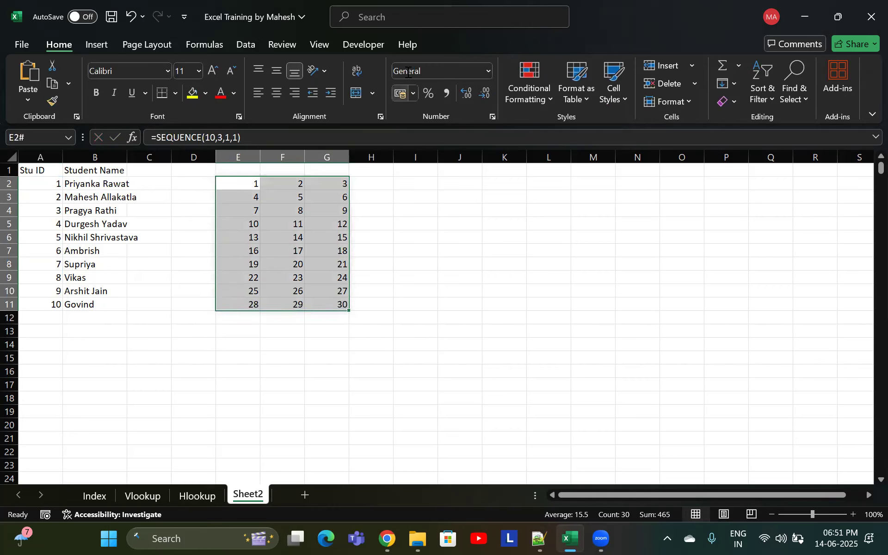
click(431, 356)
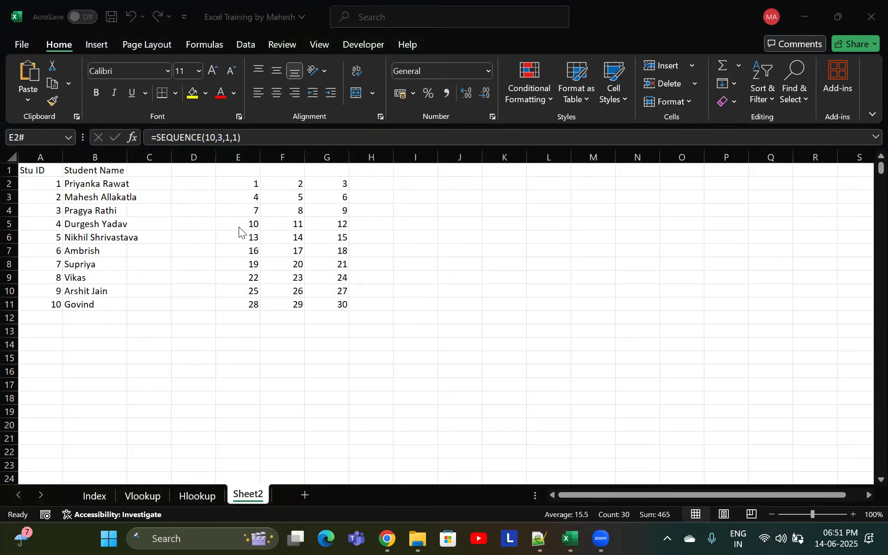
double_click(56, 184)
click(56, 184)
key(Escape)
double_click(244, 183)
click(277, 183)
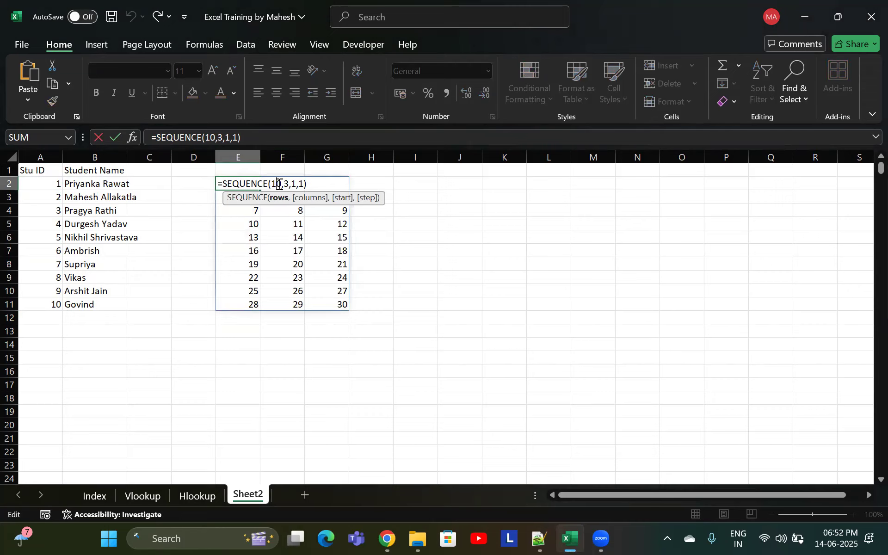
click(289, 183)
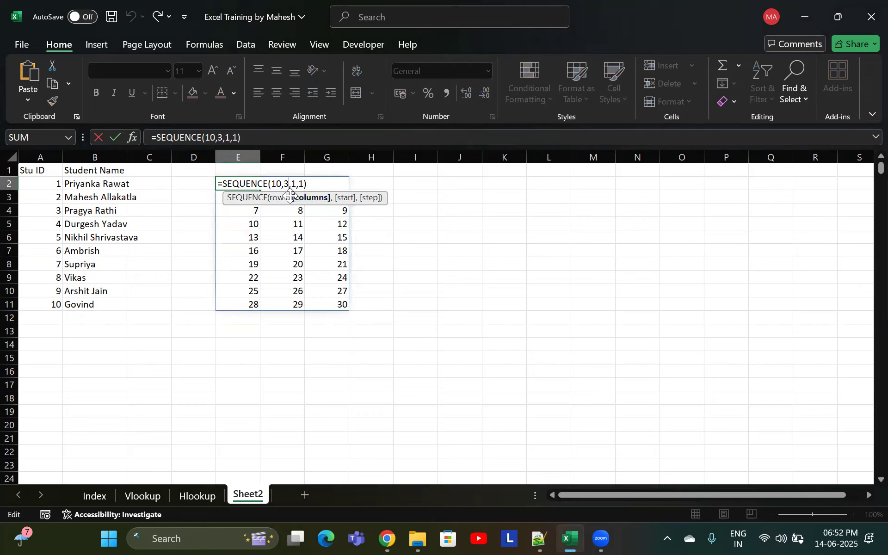
click(296, 184)
text(000)
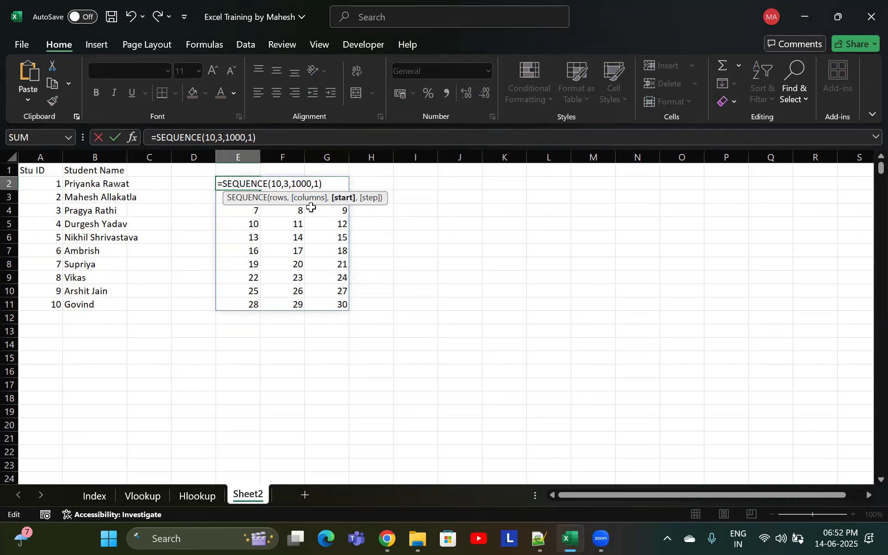
key(Return)
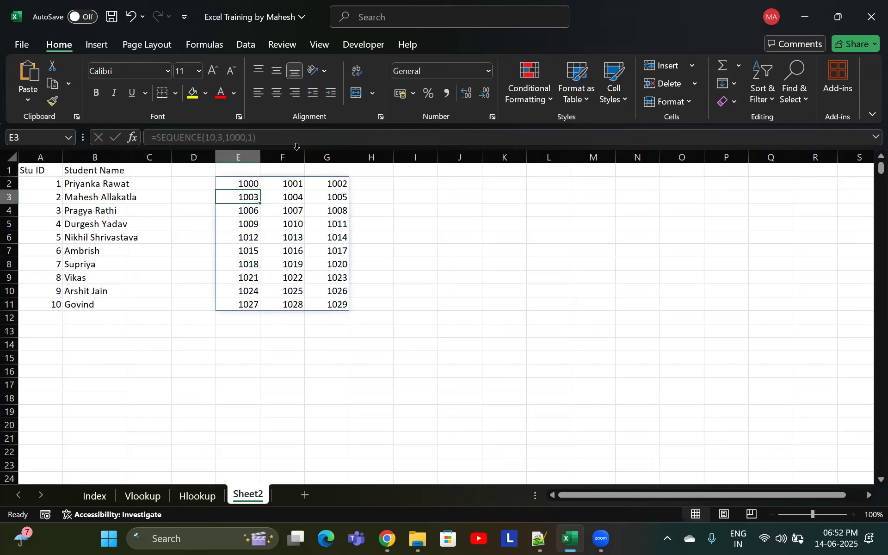
Set the start argument of the SEQUENCE formula in E2 back to 1
click(252, 185)
double_click(250, 184)
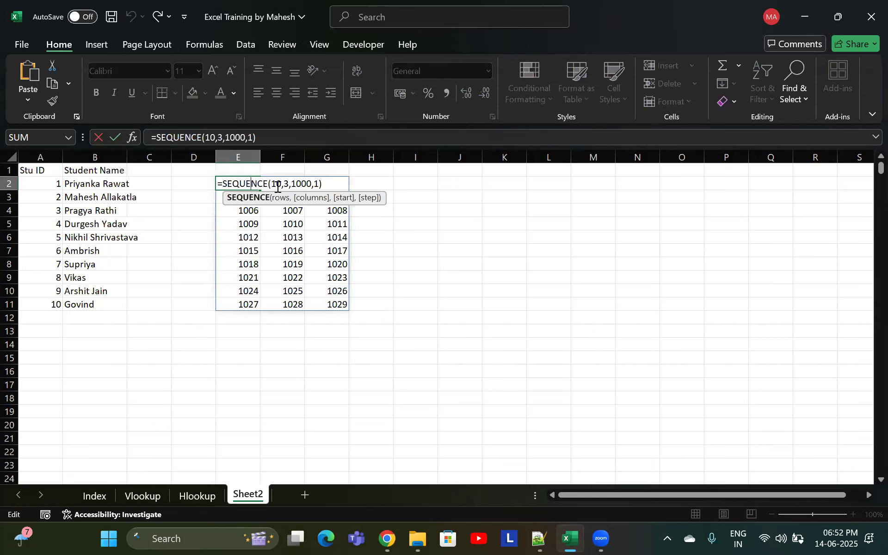
click(312, 183)
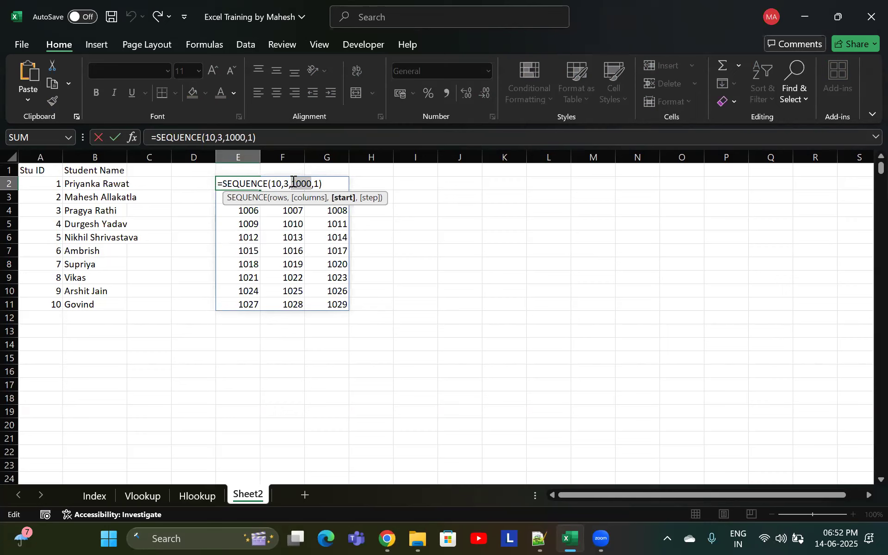
key(BackSpace)
text(1)
key(Right)
key(Right)
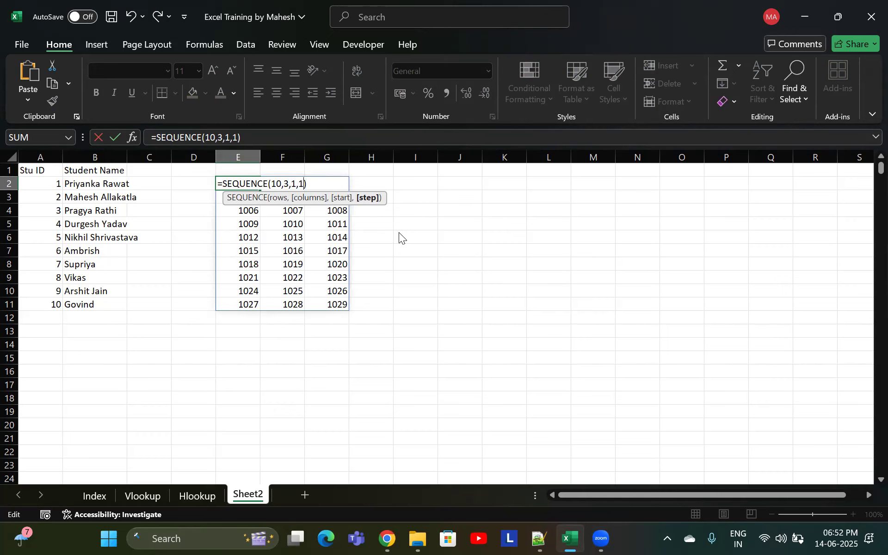
key(Return)
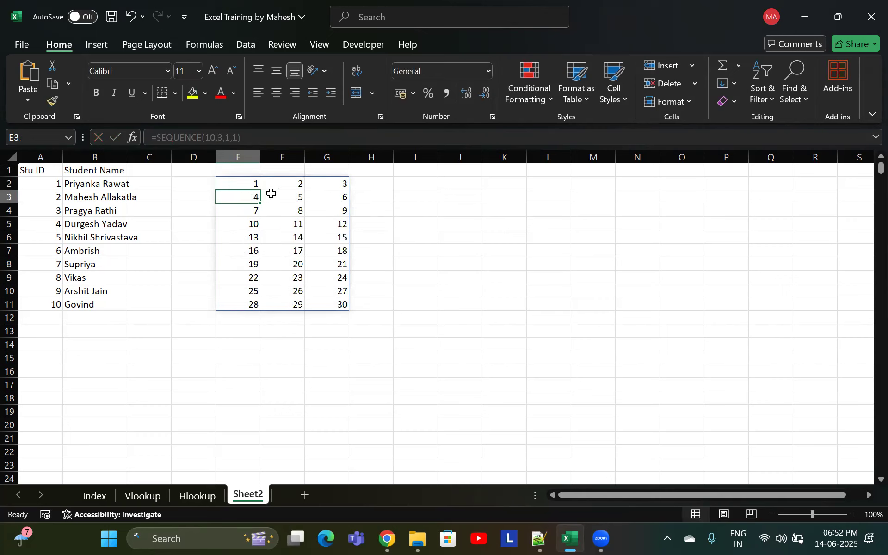
Delete the SEQUENCE formula from E2, clearing its spilled range
click(250, 185)
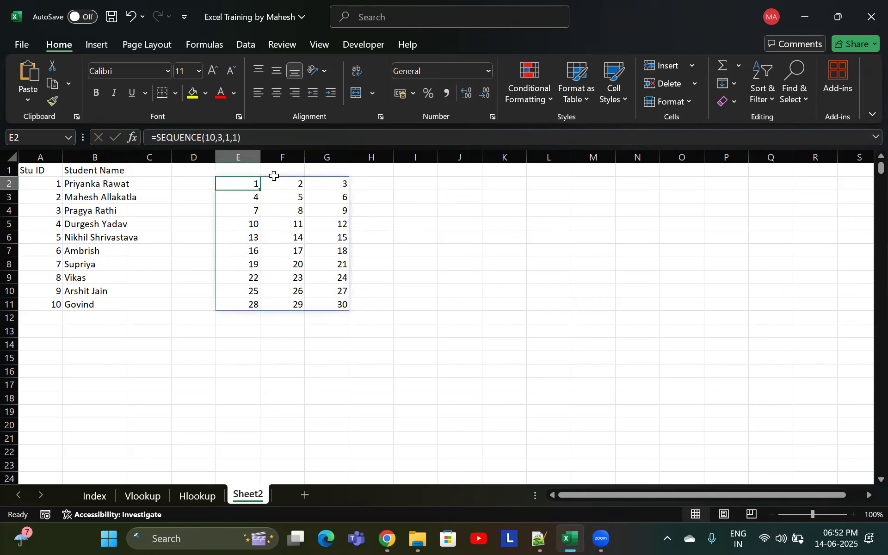
key(Delete)
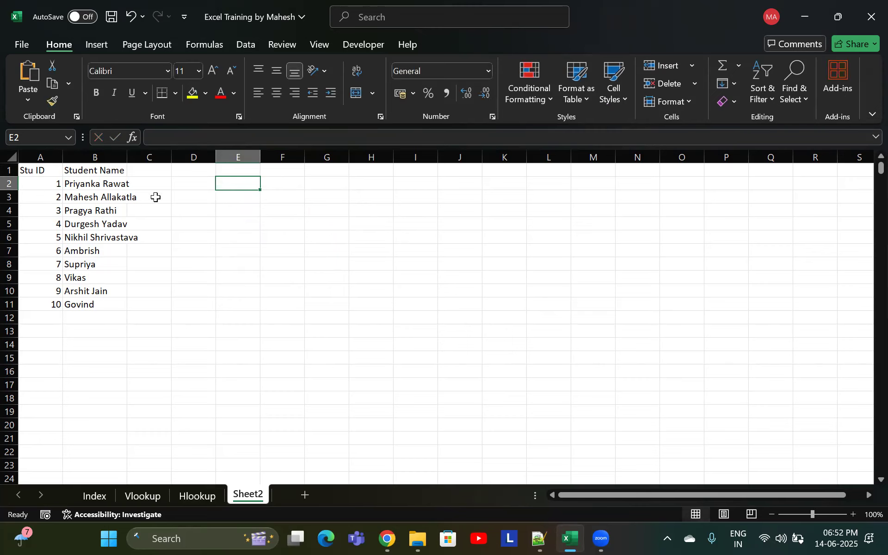
Try to delete the spilled Stu ID value in A11
click(25, 182)
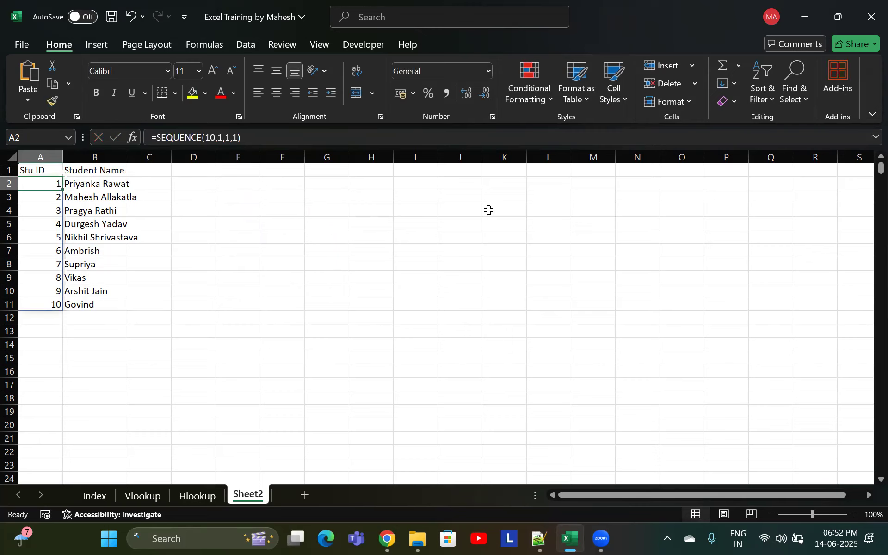
key(Down)
key(Down)
key(Down)
key(Down)
key(Down)
key(Down)
key(Down)
key(Down)
key(Down)
key(Down)
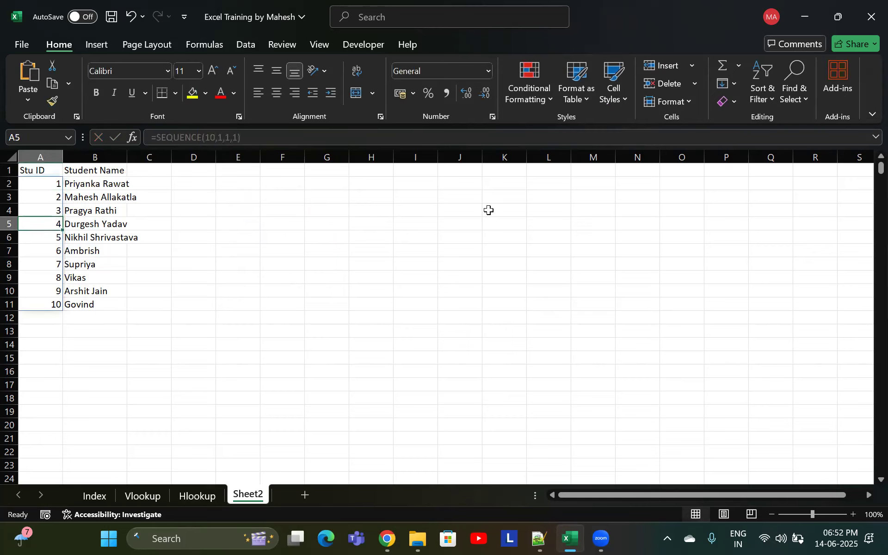
key(Up)
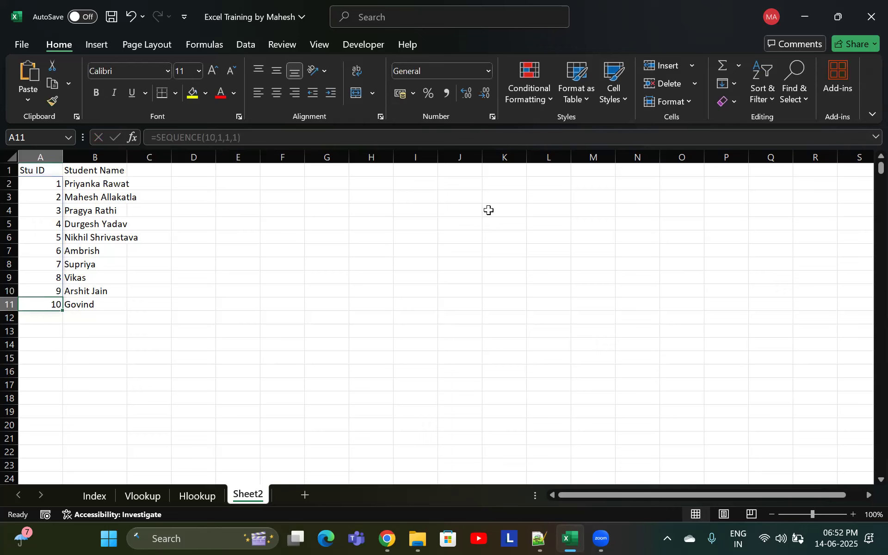
key(Delete)
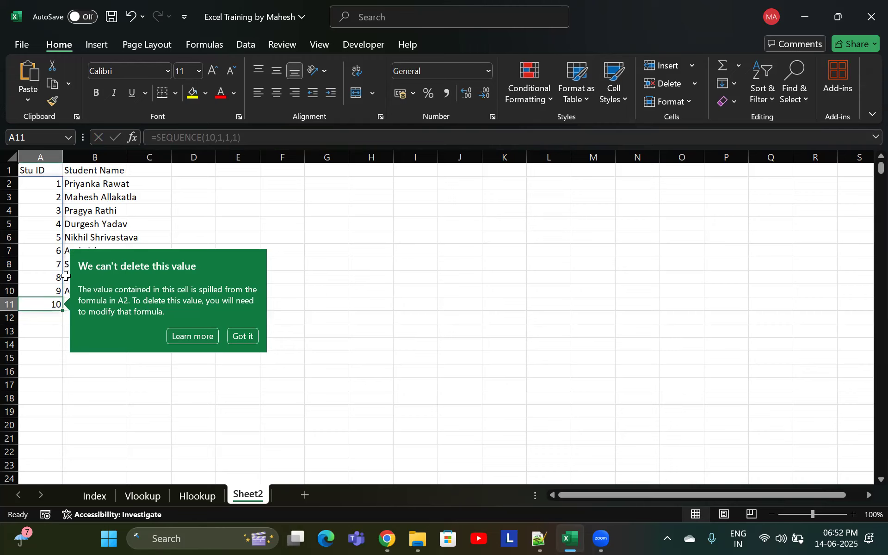
click(31, 222)
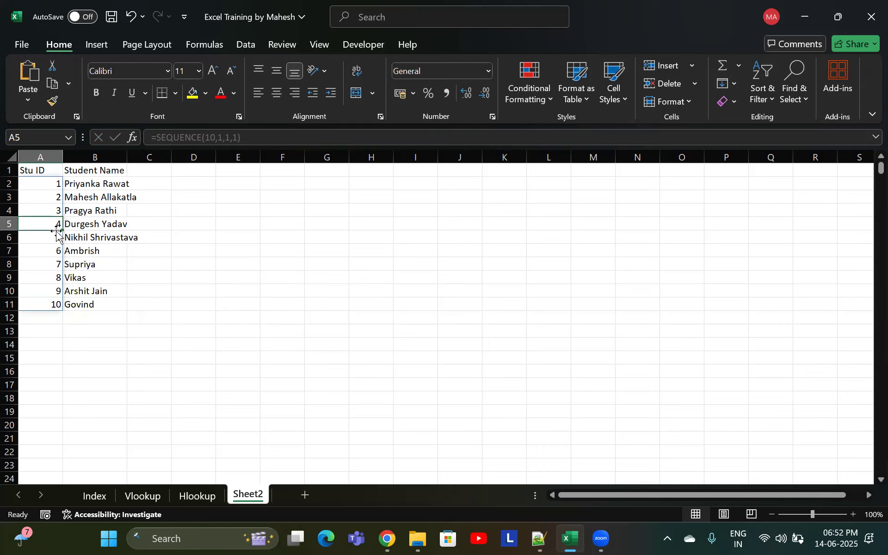
Try deleting the SEQUENCE formula in A2, then undo the deletion
click(48, 187)
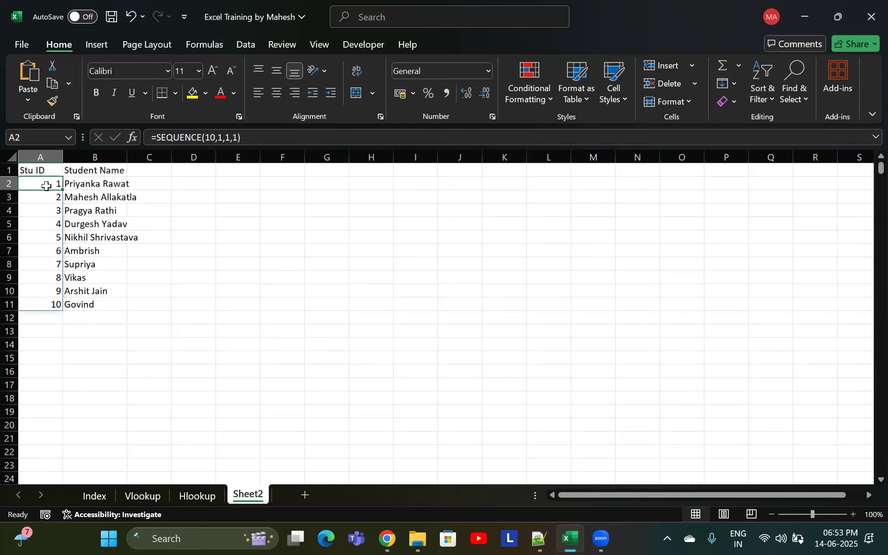
key(Delete)
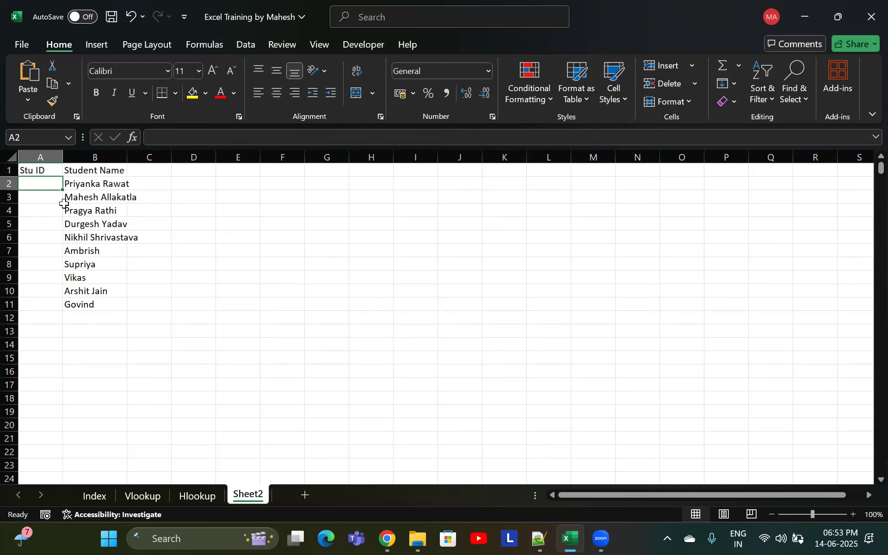
key(ctrl+z)
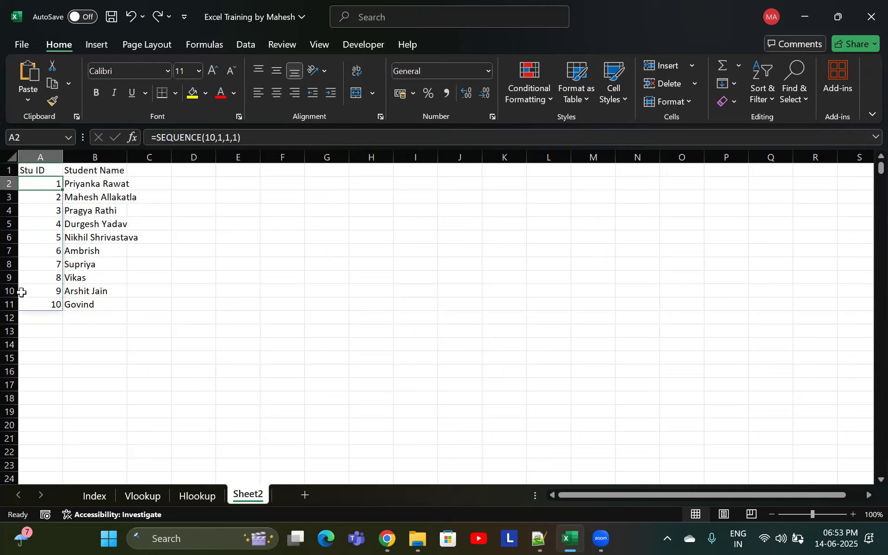
Copy the Stu ID range A2:A11 and paste it over itself as values with Paste Special, then undo the paste
click(28, 256)
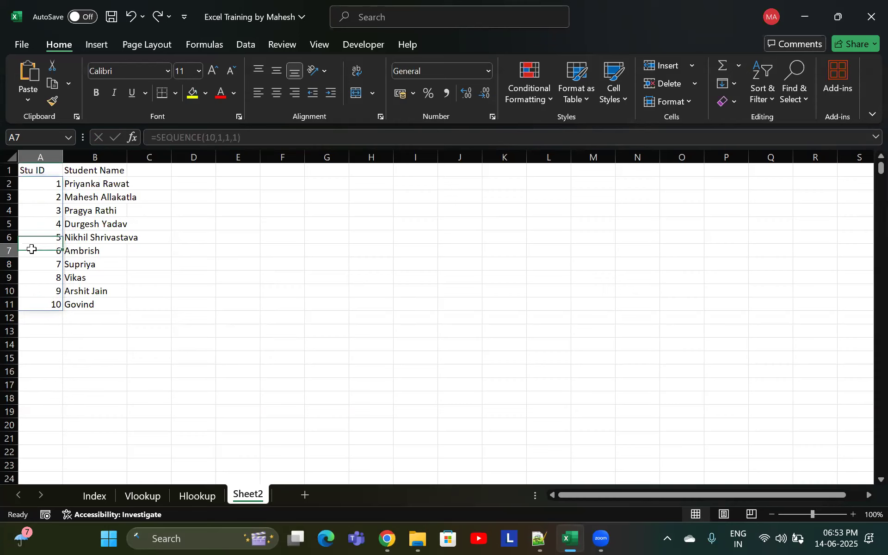
drag(45, 184, 27, 305)
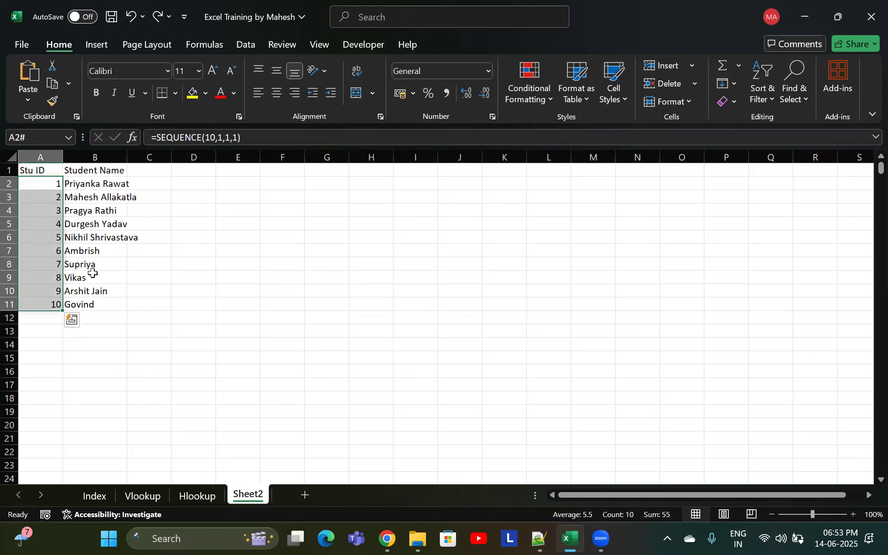
key(ctrl+q)
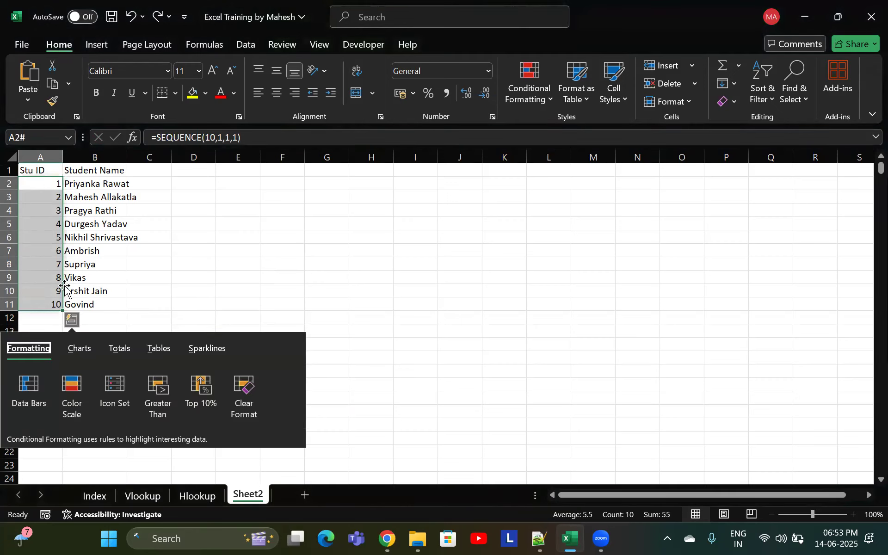
key(Escape)
key(ctrl+c)
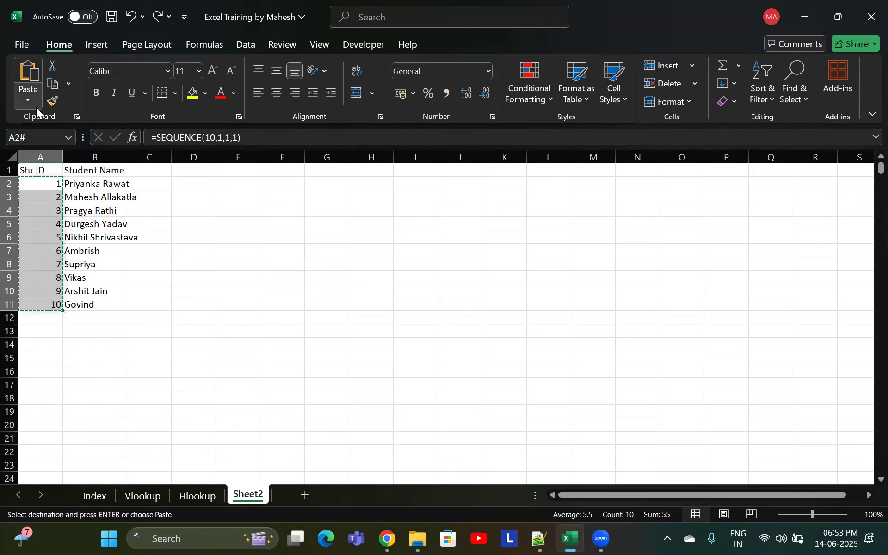
click(35, 105)
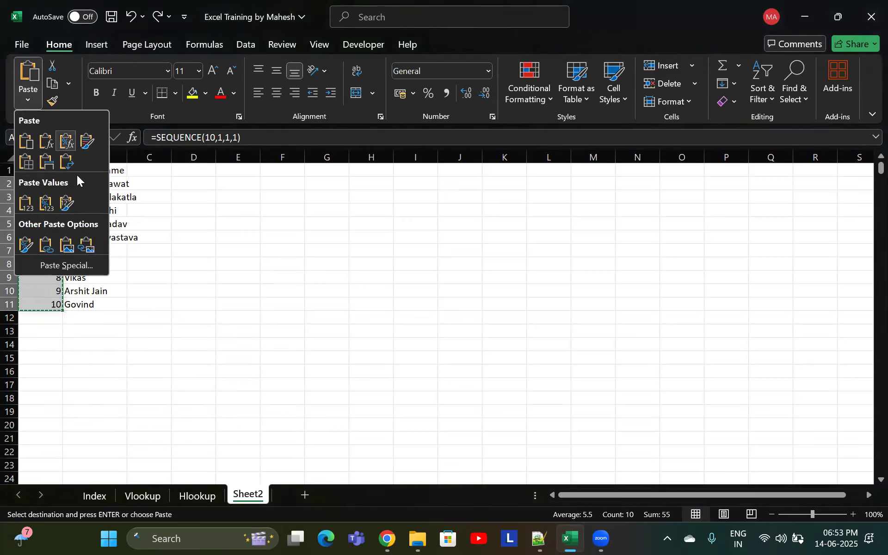
click(70, 269)
click(298, 189)
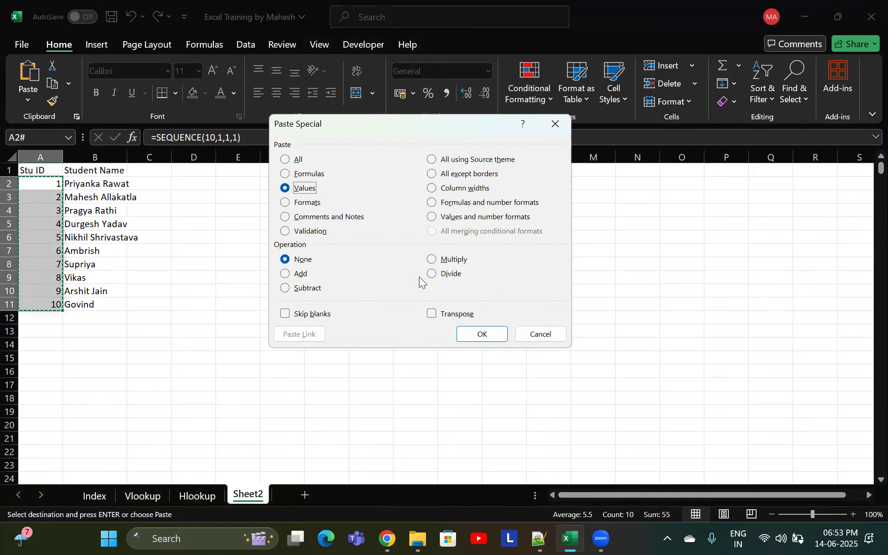
click(476, 336)
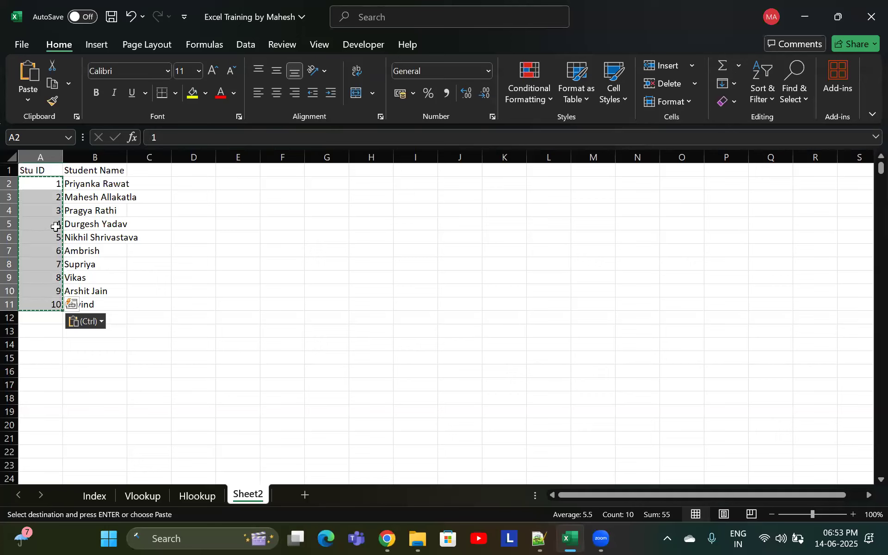
click(56, 236)
click(56, 187)
key(ctrl+z)
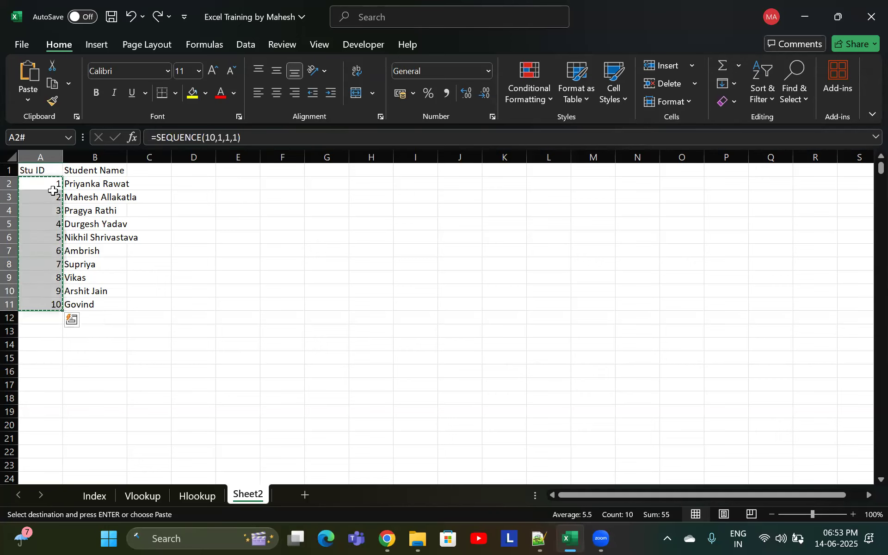
Copy A2:A11 again, paste it in place as values, and undo that paste
click(52, 189)
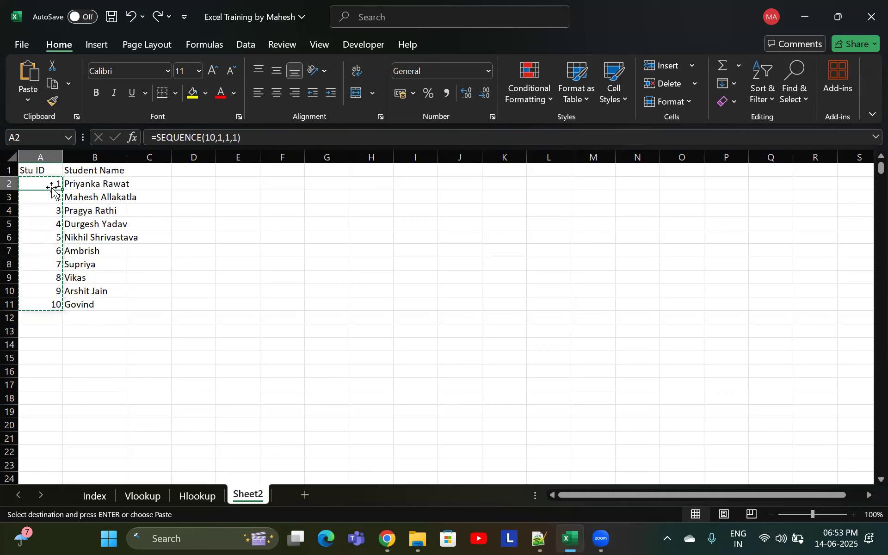
key(Escape)
drag(52, 189, 51, 303)
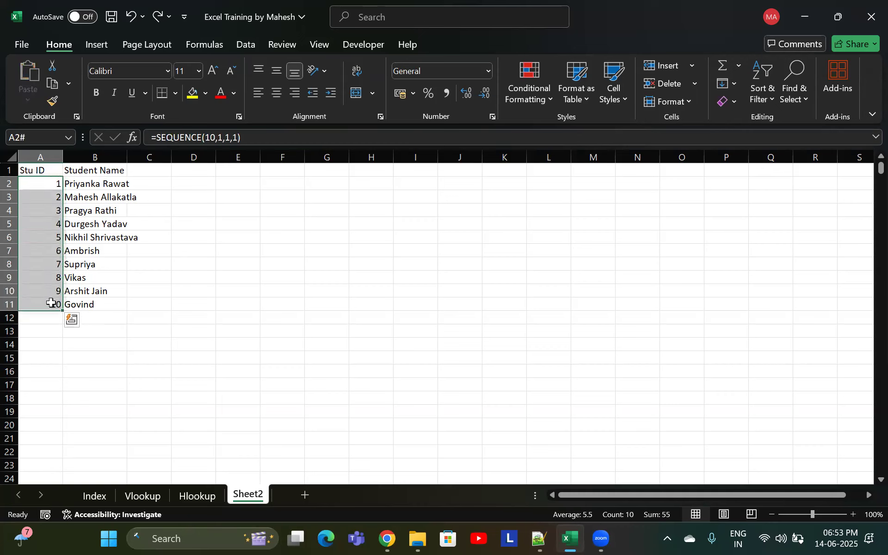
key(ctrl+q)
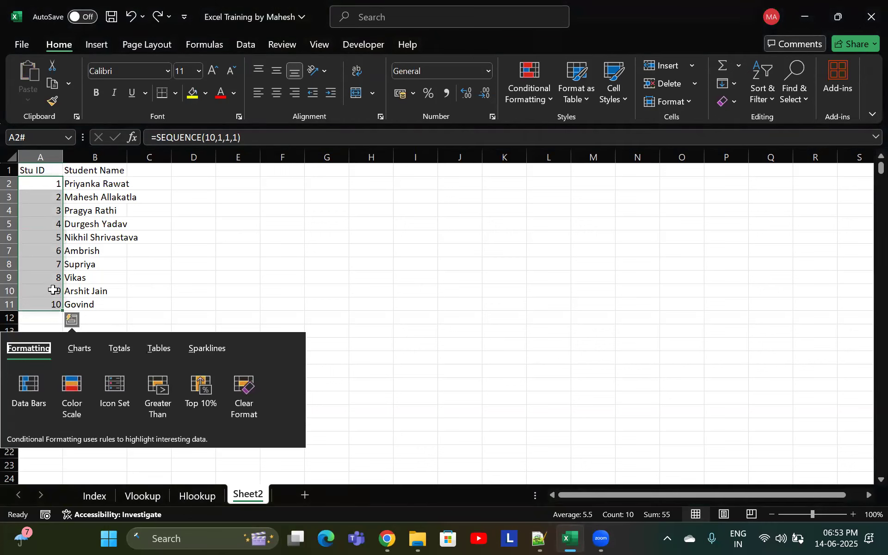
key(Escape)
right_click(52, 287)
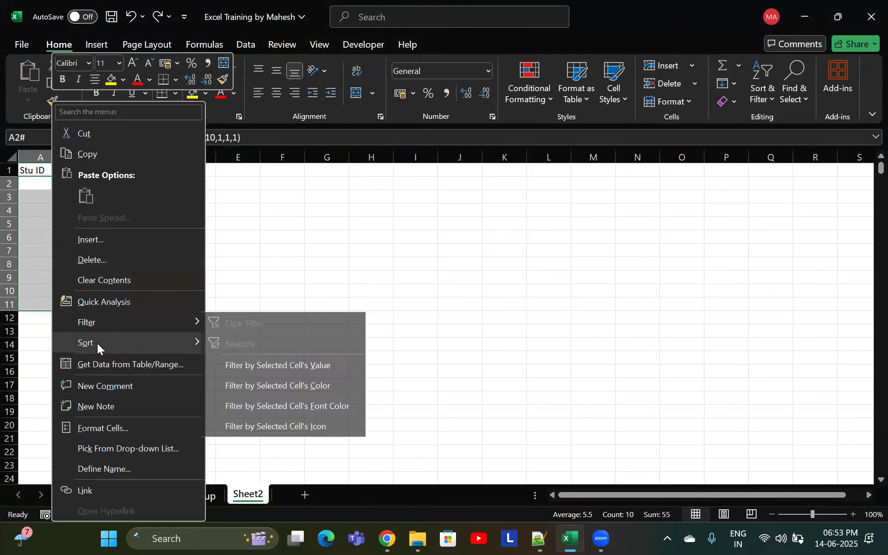
click(102, 157)
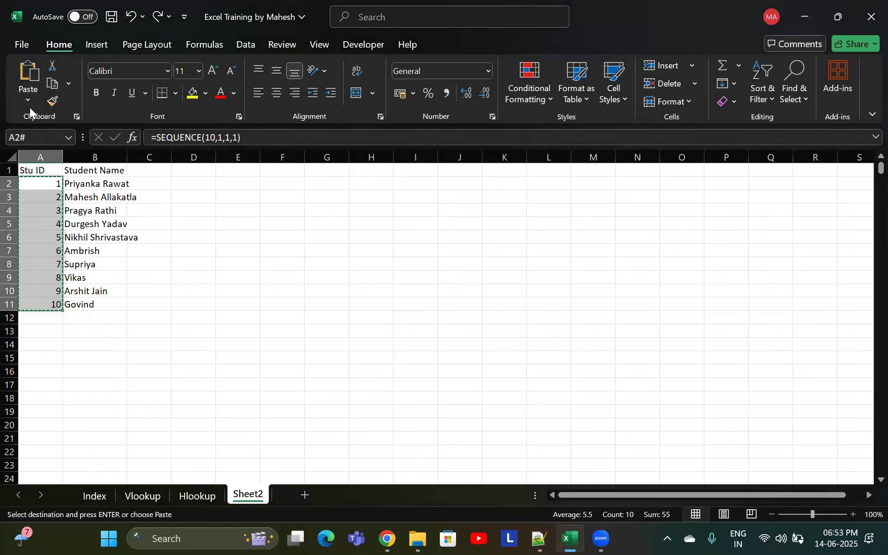
click(29, 106)
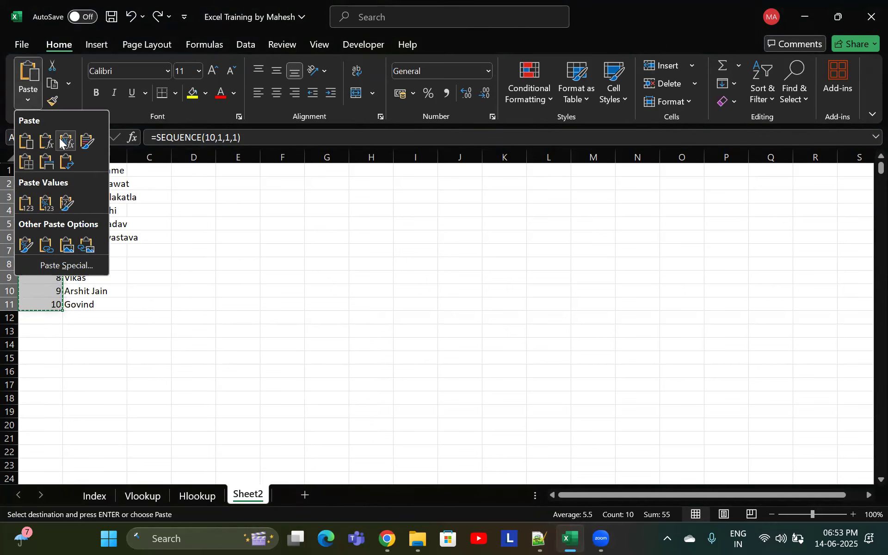
click(67, 265)
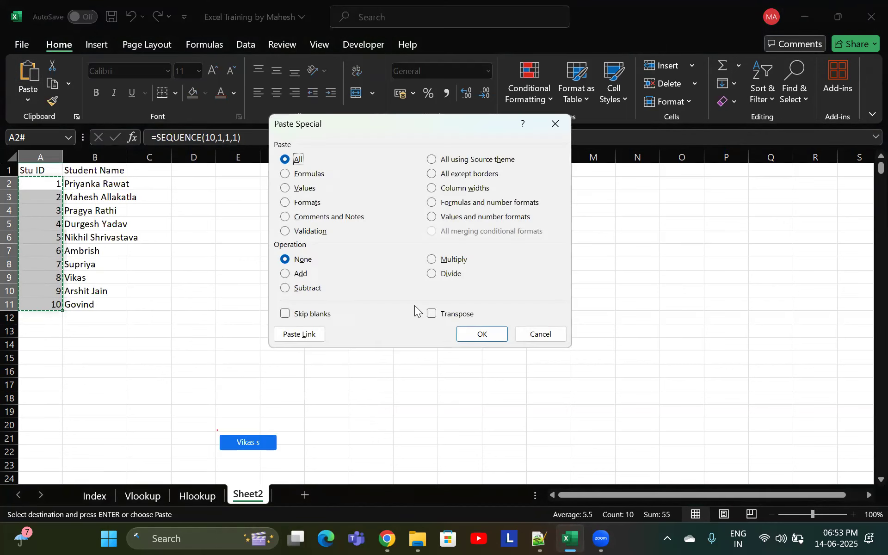
click(307, 189)
click(479, 333)
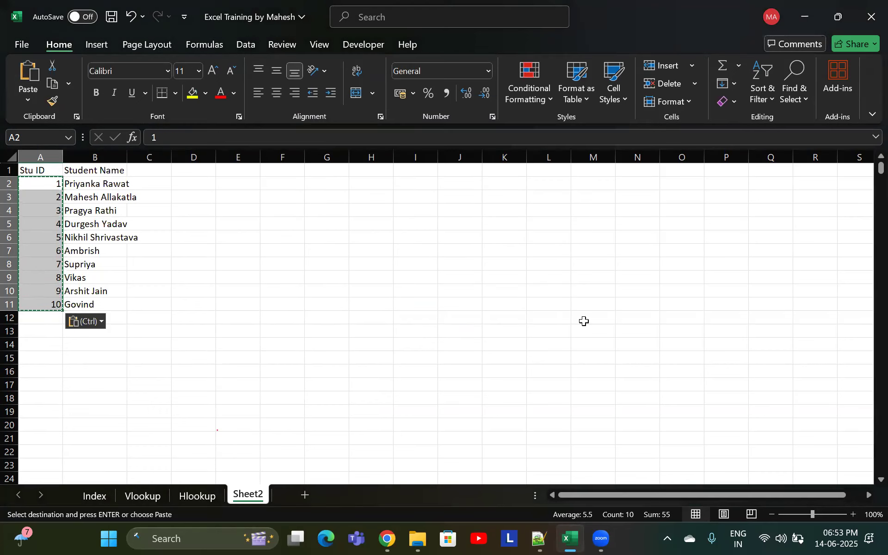
key(alt+Tab)
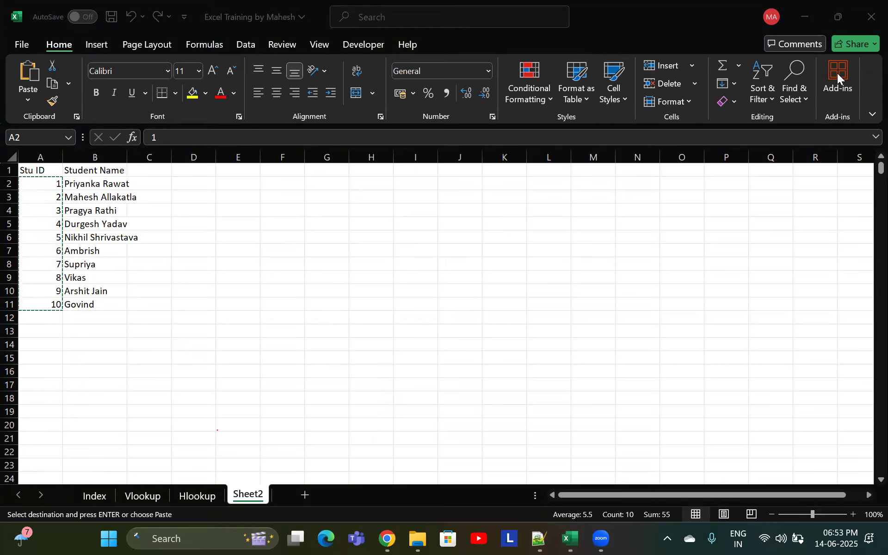
double_click(57, 185)
key(Escape)
key(ctrl+z)
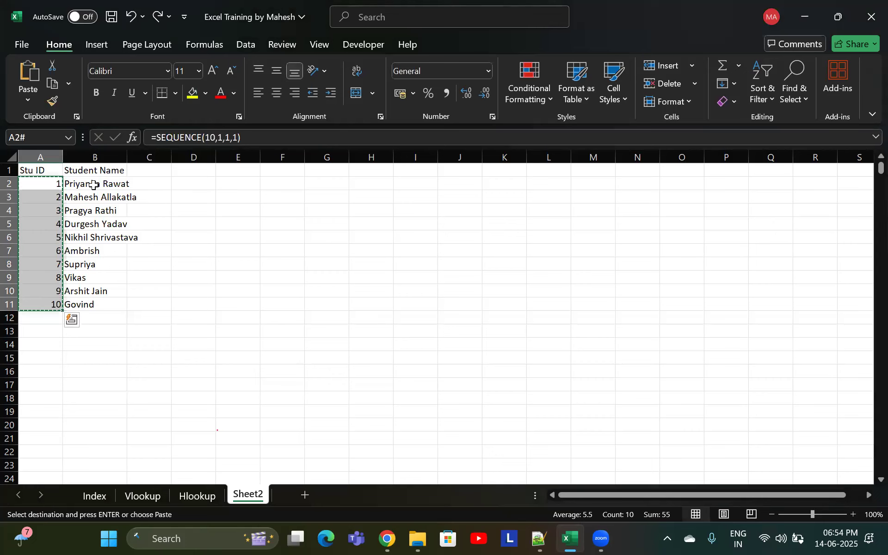
Set the start argument of the SEQUENCE formula in A2 to 1000
click(52, 223)
double_click(42, 184)
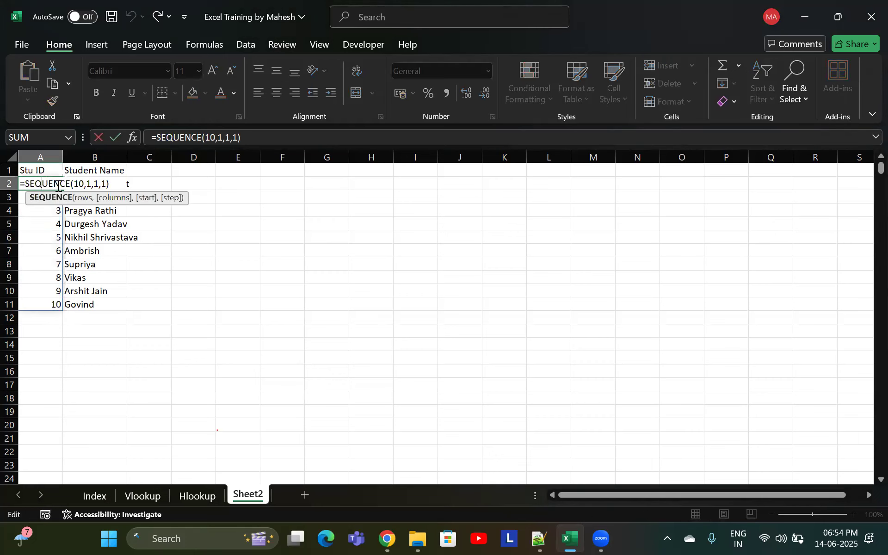
click(84, 184)
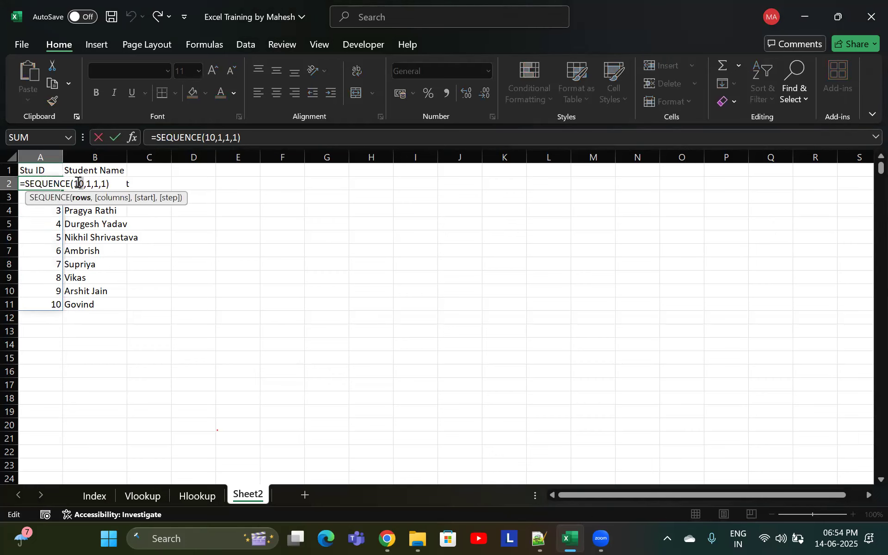
drag(79, 183, 82, 182)
click(92, 184)
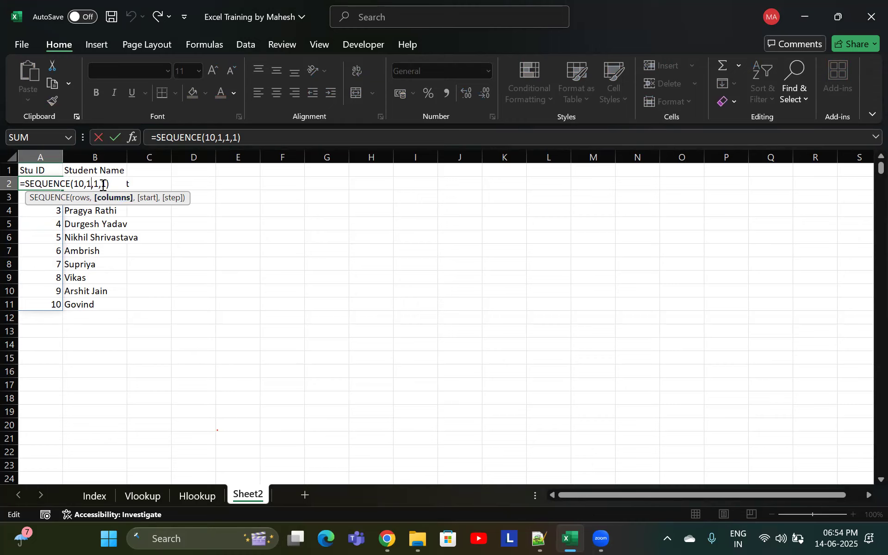
click(98, 183)
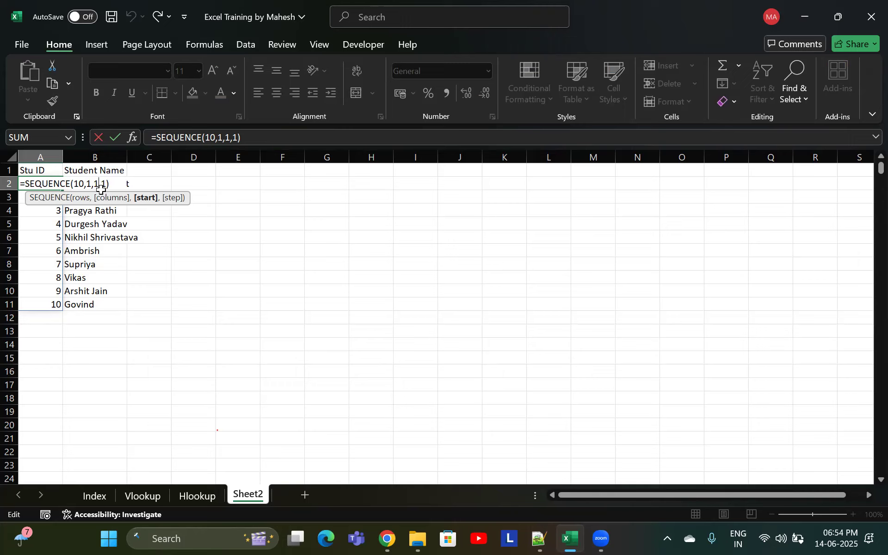
text(000)
key(Return)
Set the start argument back to 1 and remove the step argument from the SEQUENCE formula in A2
click(48, 183)
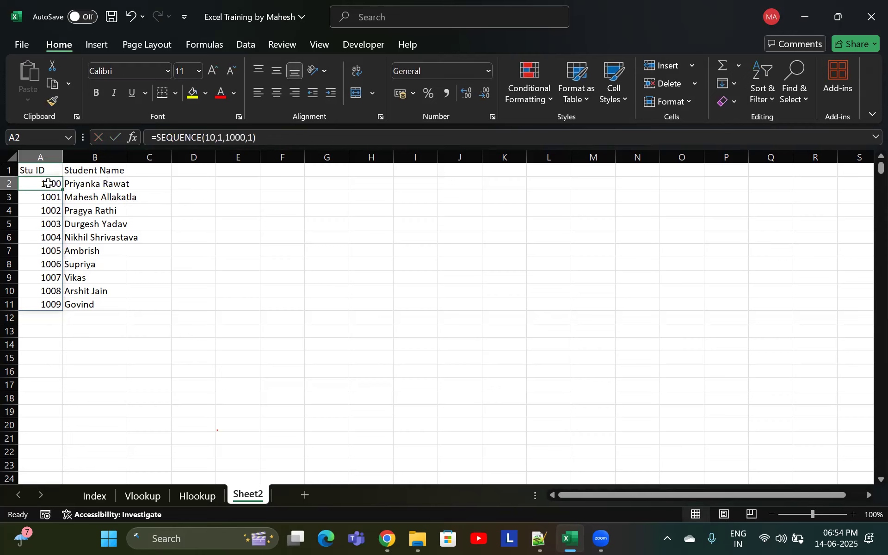
double_click(48, 183)
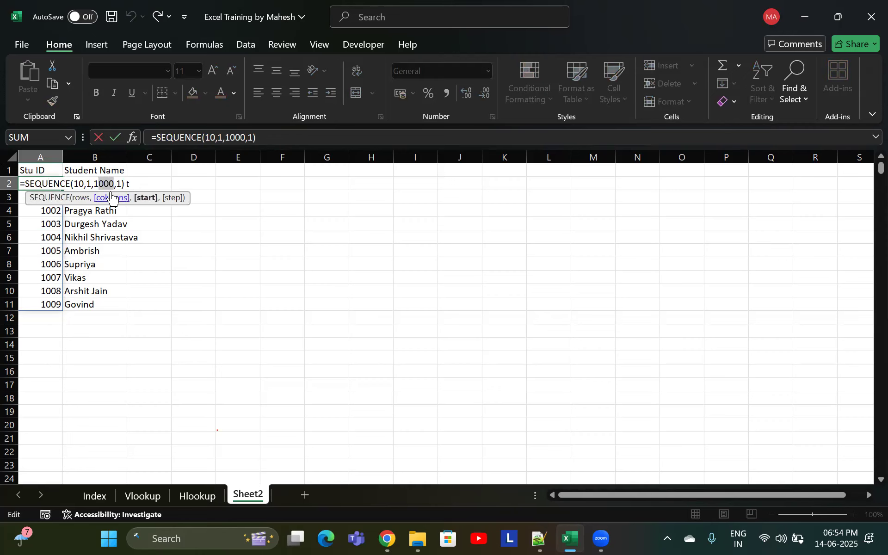
key(BackSpace)
click(106, 183)
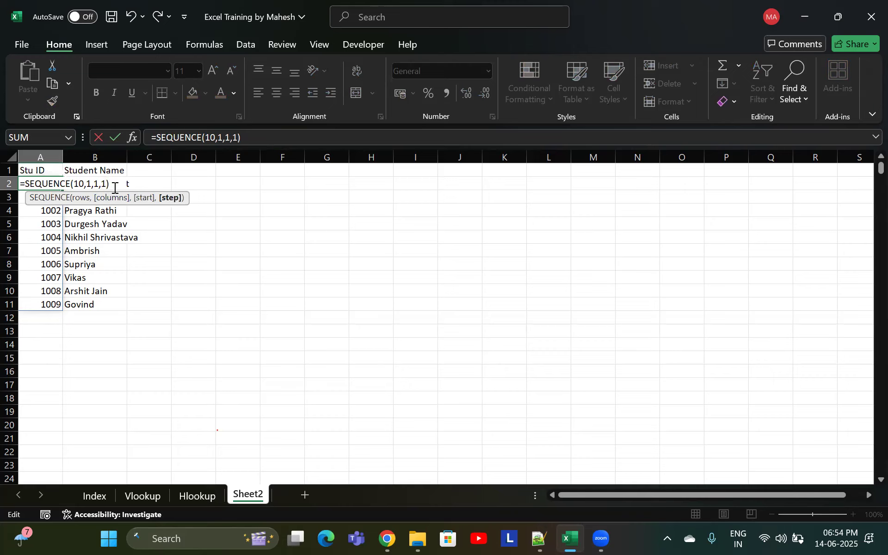
key(BackSpace)
key(BackSpace)
key(Return)
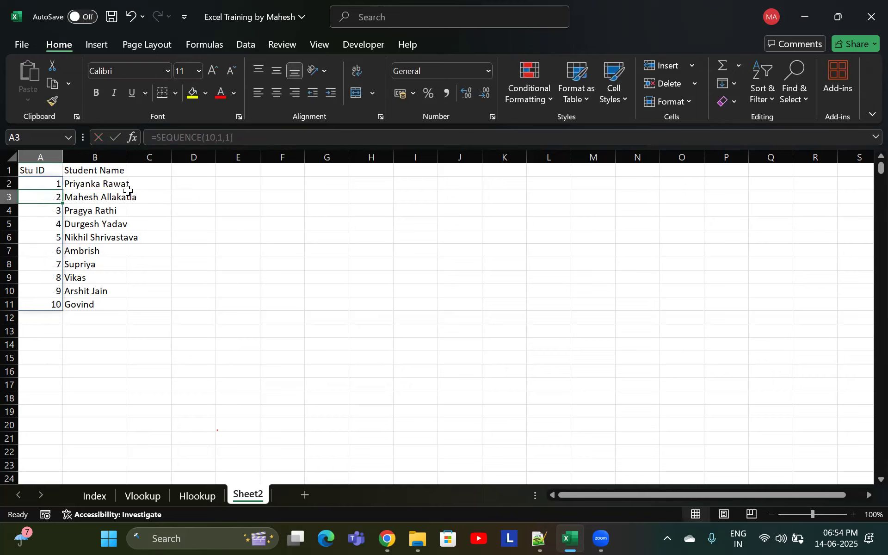
Add the step argument 1 back to the SEQUENCE formula in A2
double_click(50, 186)
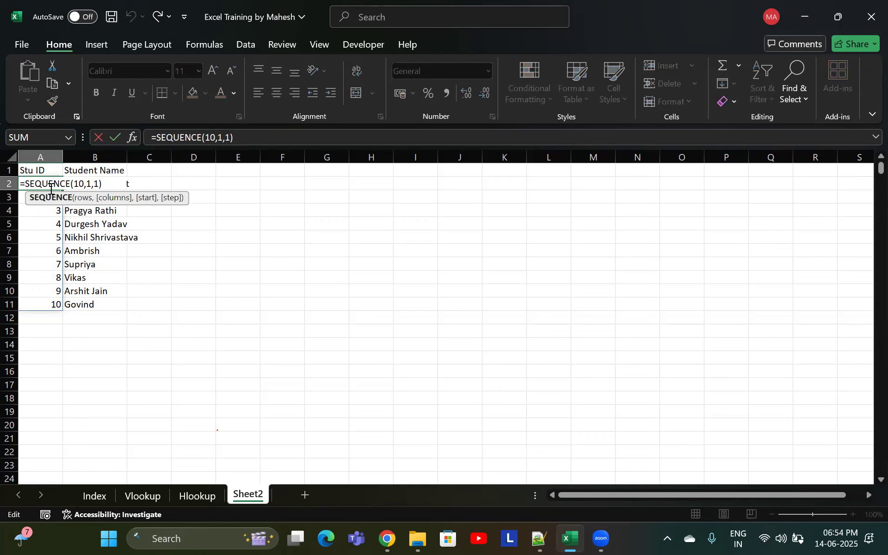
key(Return)
click(57, 183)
double_click(57, 183)
text(,1)
key(Return)
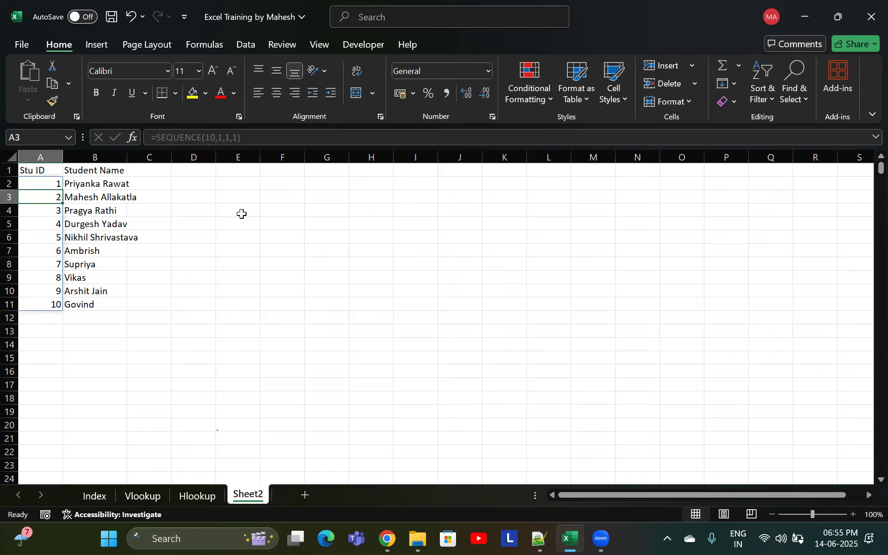
Open the SEQUENCE formula in A2 for editing at its step argument
key(Up)
key(Down)
key(Up)
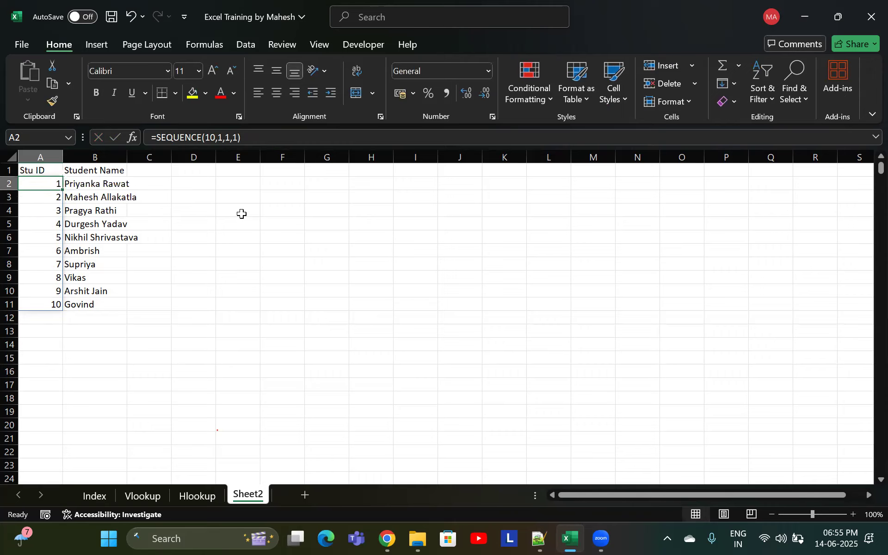
key(F1)
click(868, 162)
double_click(43, 183)
mouse_move(100, 181)
mouse_down()
mouse_move(72, 181)
mouse_move(102, 184)
mouse_up()
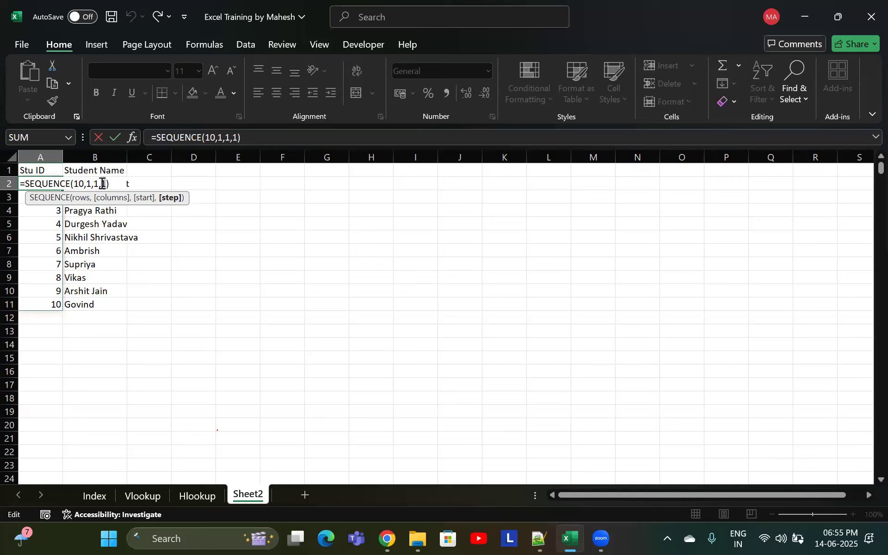
click(107, 184)
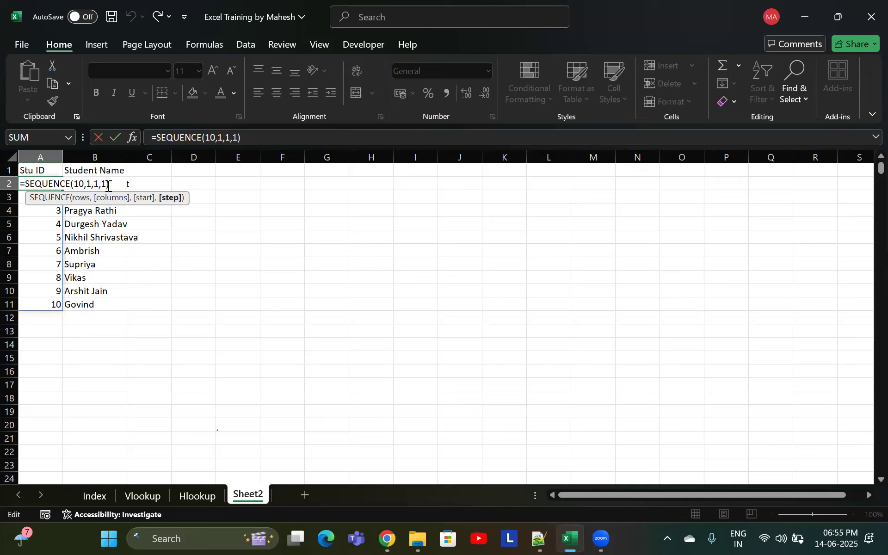
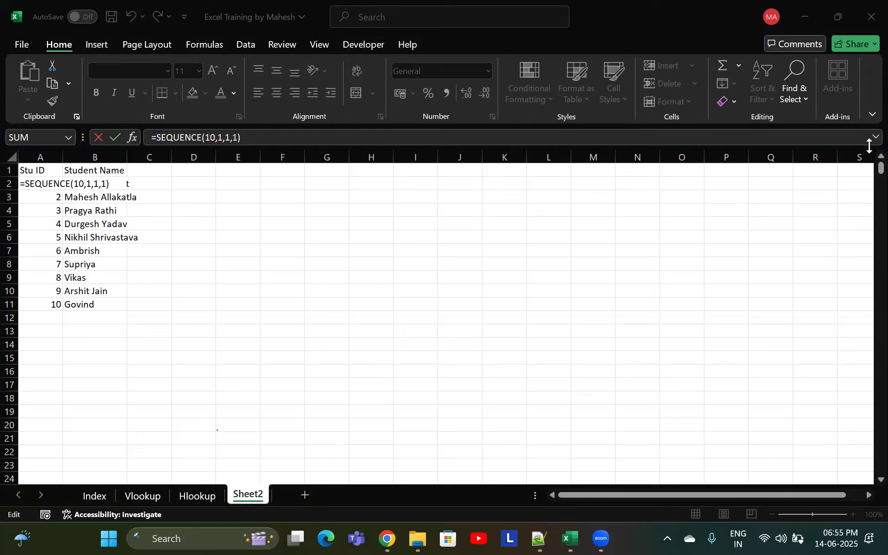
Copy the spilled student IDs in A2:A11
click(139, 256)
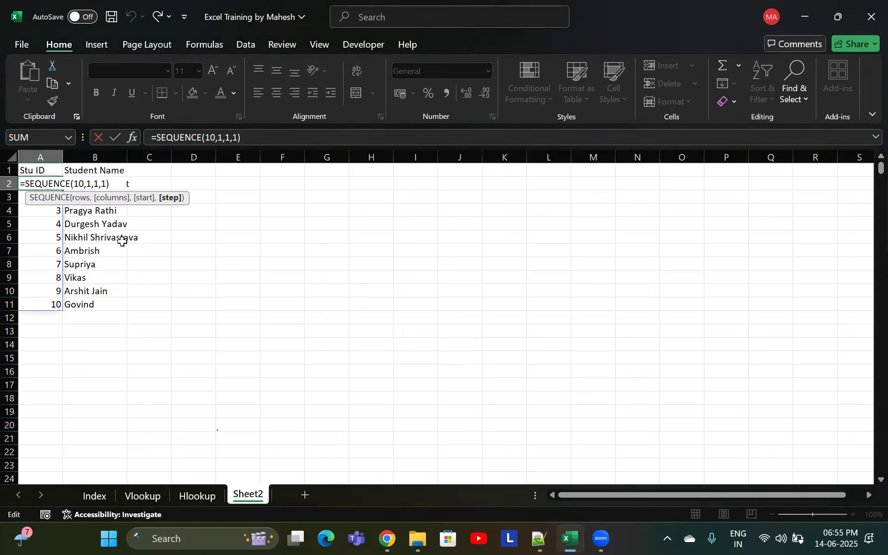
drag(55, 187, 47, 298)
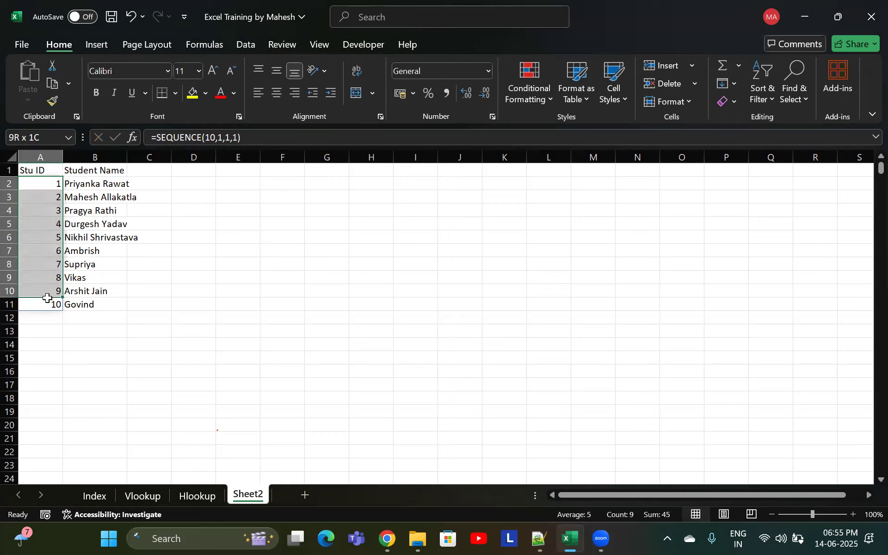
click(46, 226)
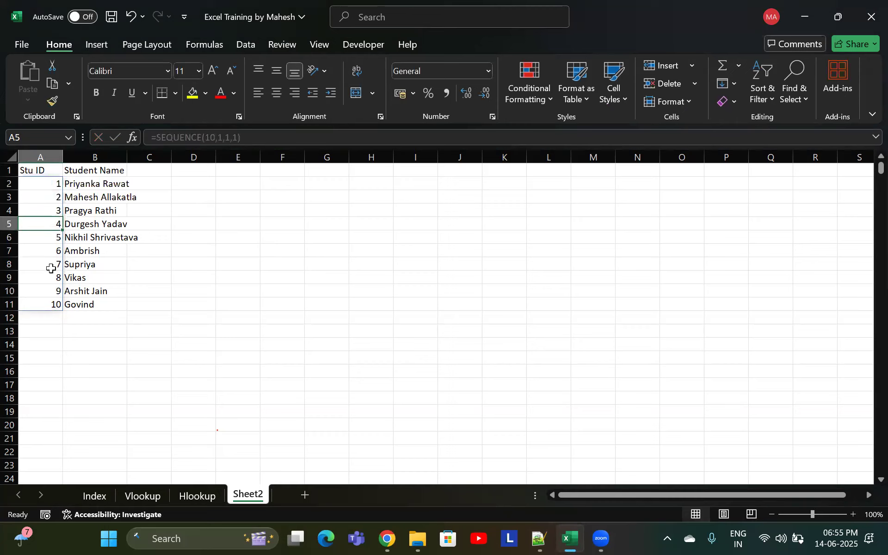
drag(44, 185, 43, 303)
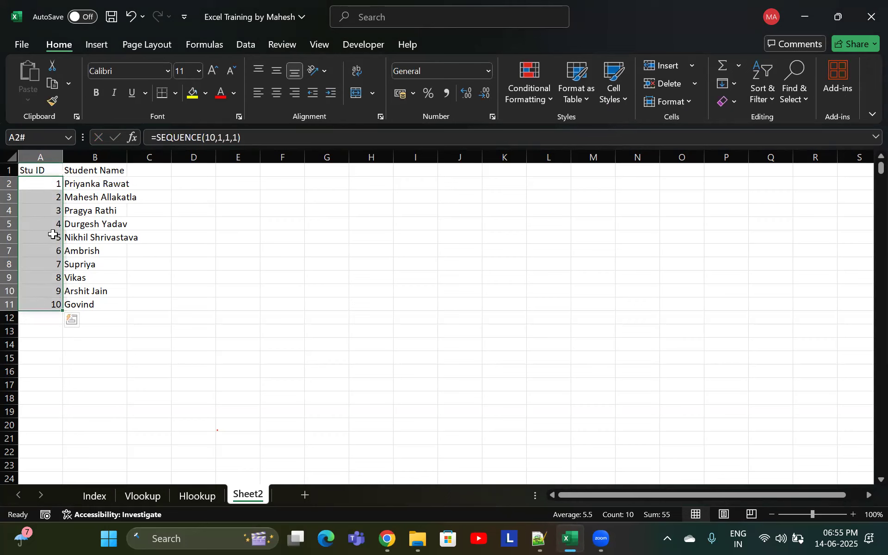
right_click(54, 263)
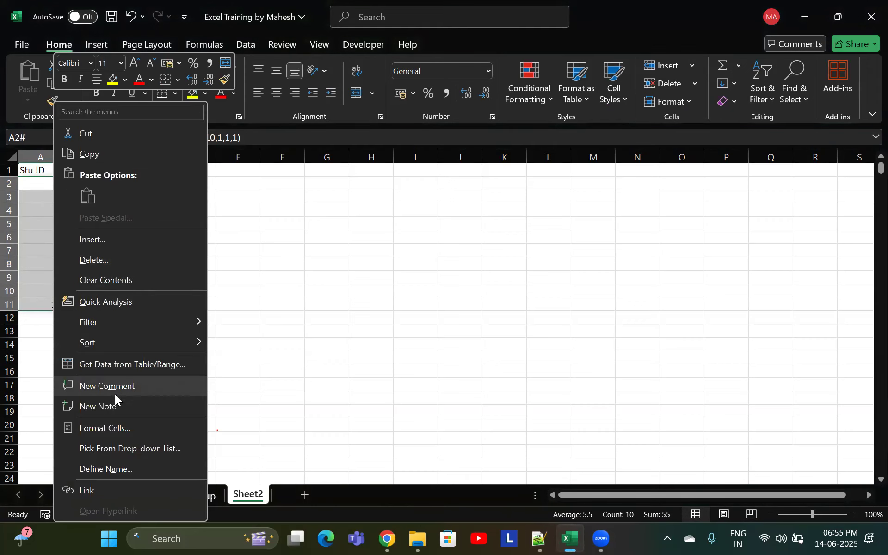
click(97, 153)
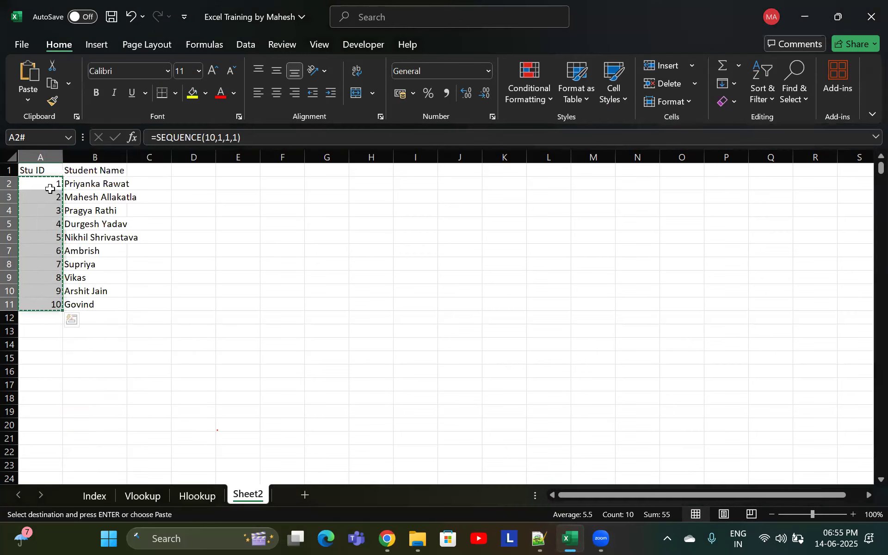
Paste the copied IDs back over A2:A11 as values only
click(31, 105)
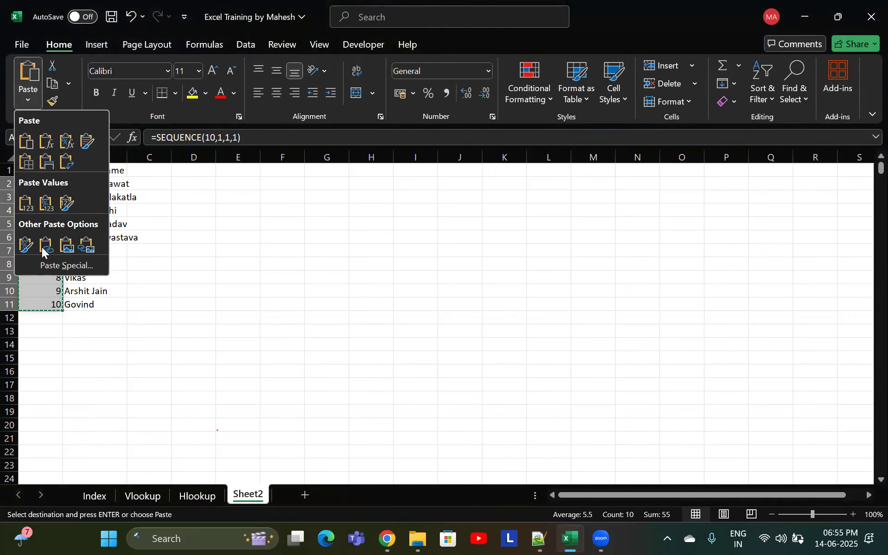
click(51, 265)
click(303, 188)
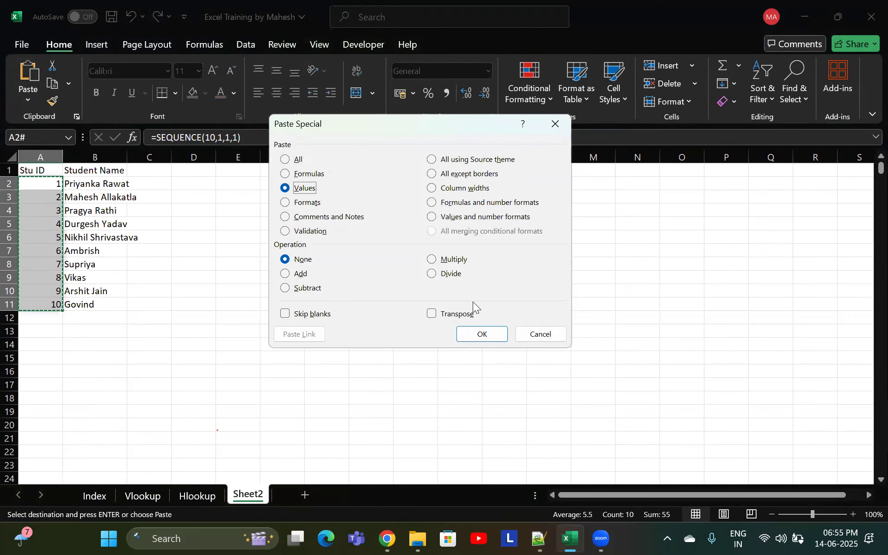
click(486, 334)
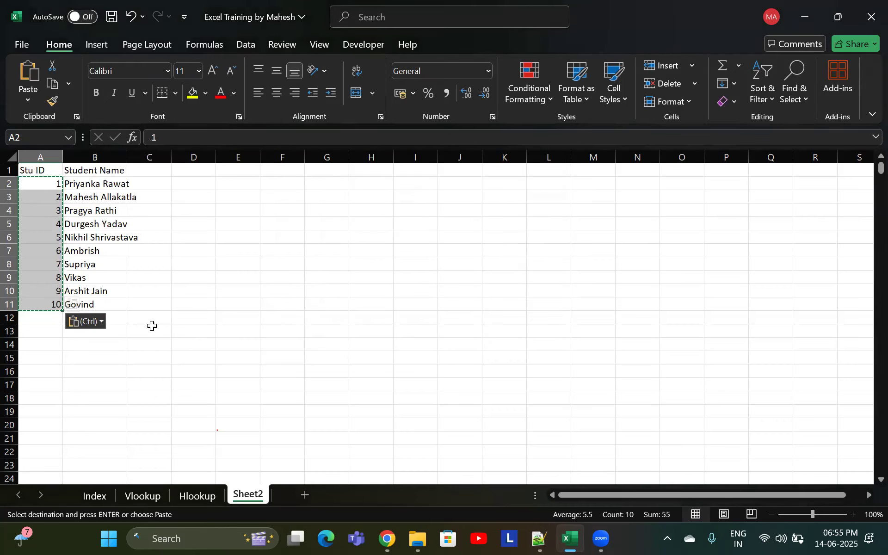
Delete the IDs in A8 and A10, then undo both deletions
key(Escape)
click(60, 224)
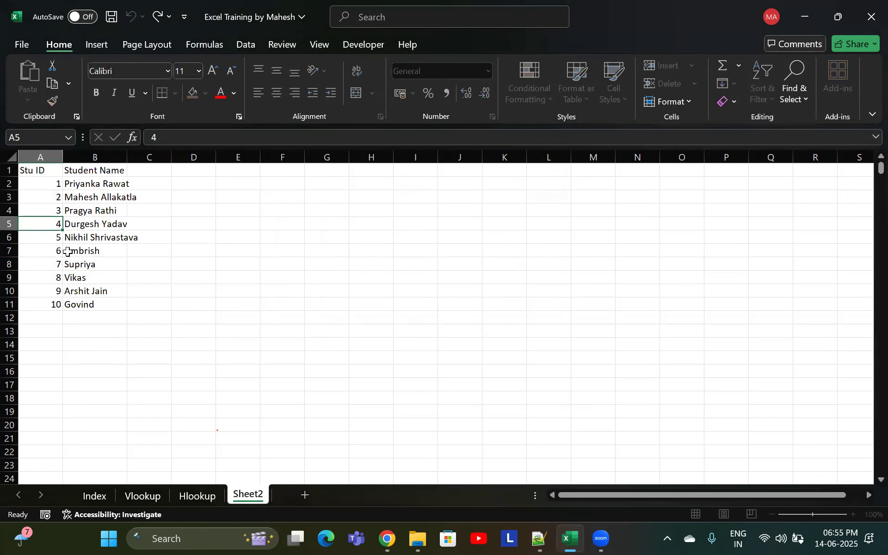
click(57, 264)
key(Delete)
click(57, 291)
key(Delete)
key(ctrl+z)
key(ctrl+z)
key(Down)
Enter column headers M1, M2 and M3 in C1:E1
click(55, 251)
click(58, 291)
click(91, 261)
click(102, 188)
click(151, 171)
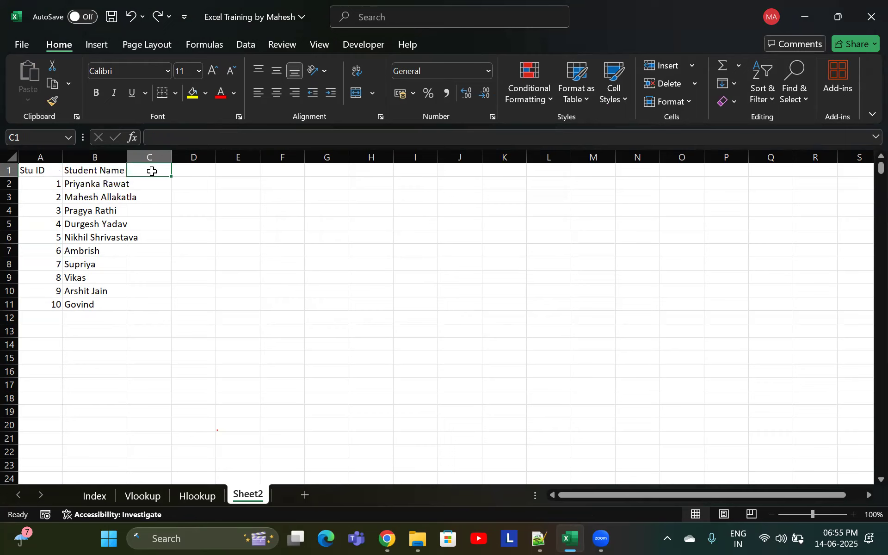
text(Ma)
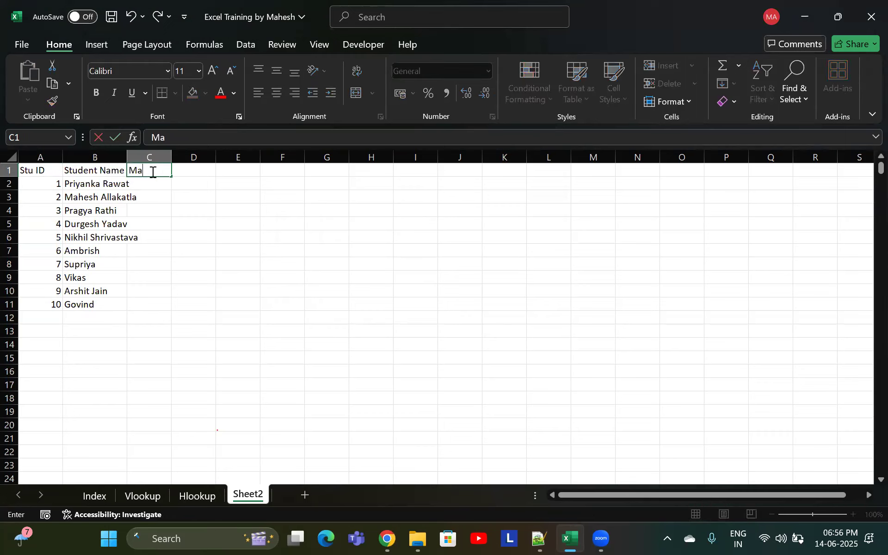
key(BackSpace)
key(BackSpace)
text(Marks)
key(BackSpace)
key(BackSpace)
key(Tab)
text(M2)
key(Tab)
text(M3)
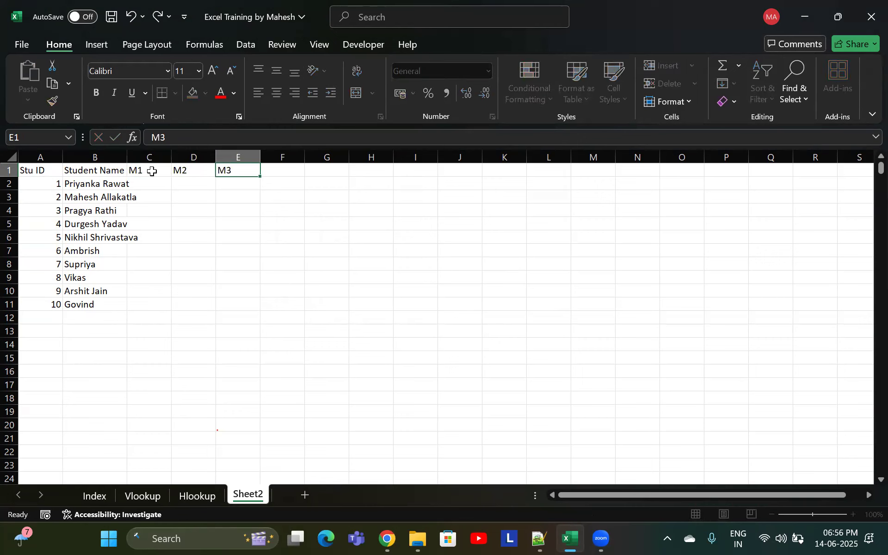
key(Return)
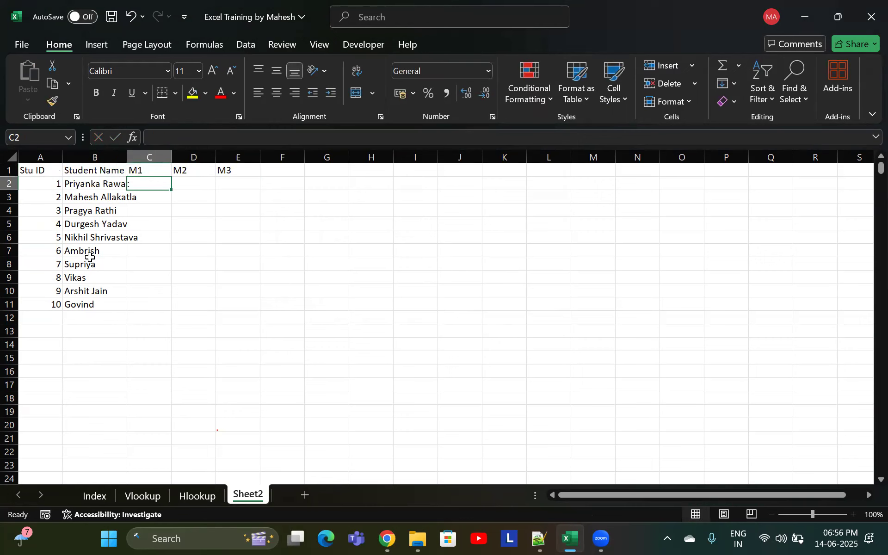
Review the remaining function topics listed on the Index sheet and return to Sheet2
click(92, 496)
scroll(96, 363, down, 1)
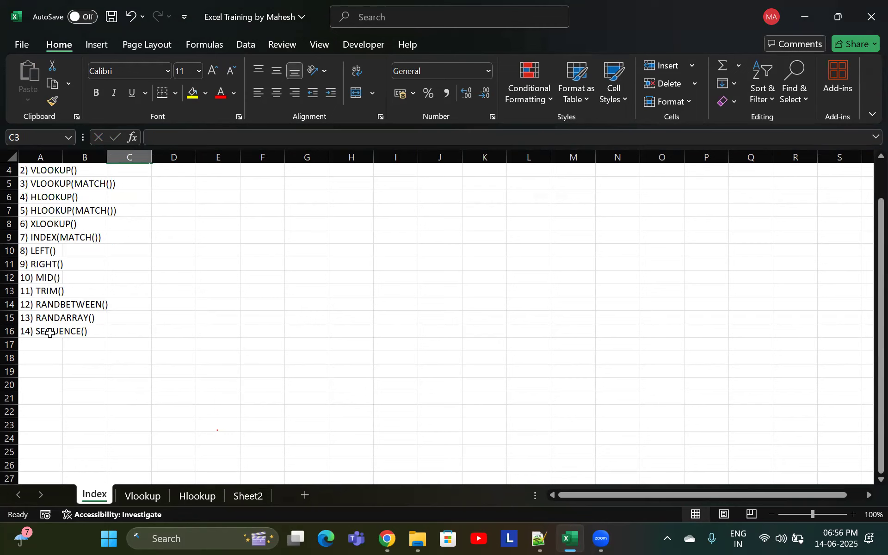
click(48, 331)
click(59, 318)
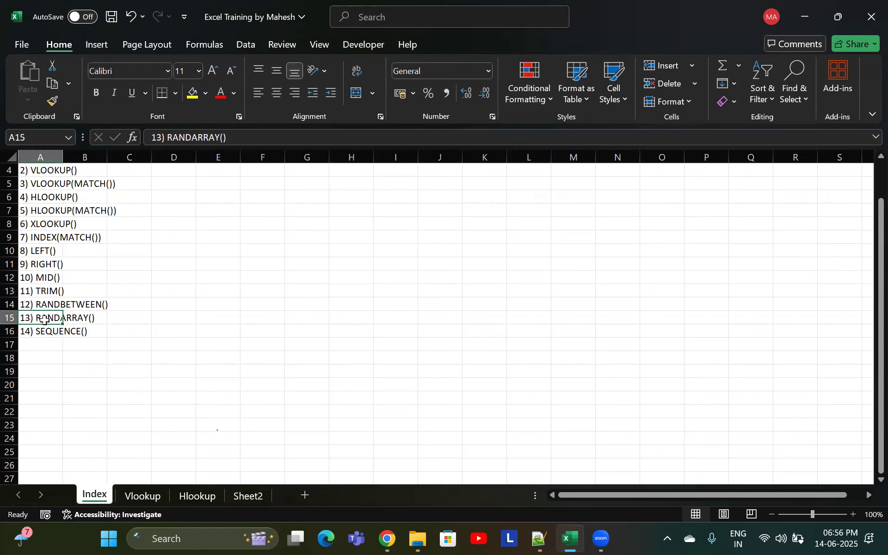
click(46, 304)
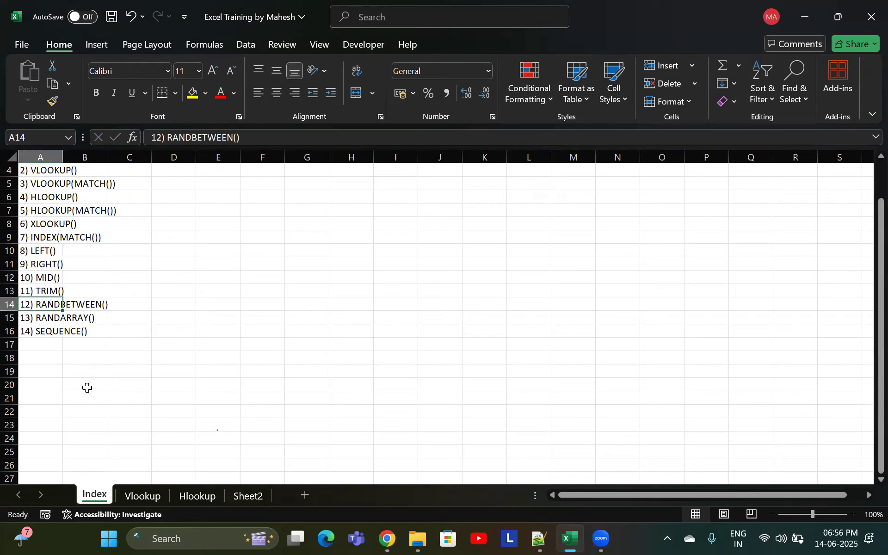
click(143, 497)
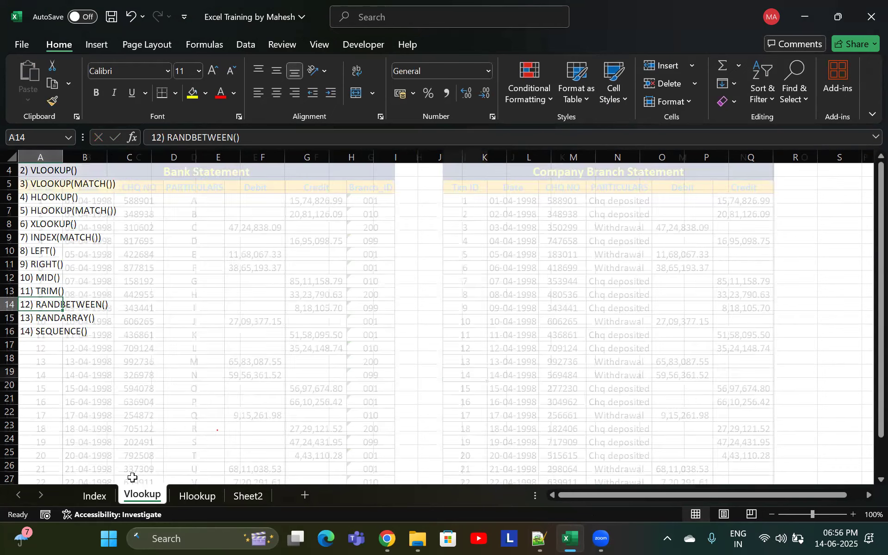
click(249, 496)
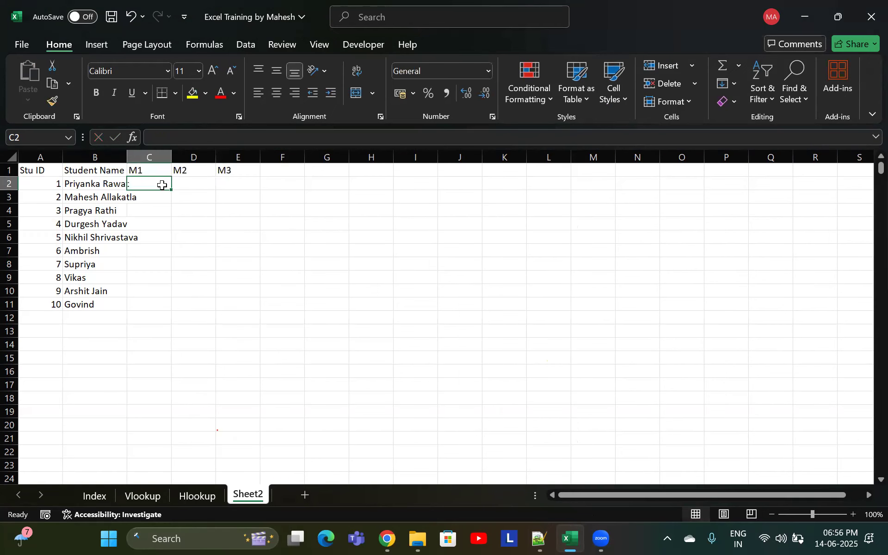
Enter sample marks 45, 80 and 100 in C2, D2 and E2
text(=ran)
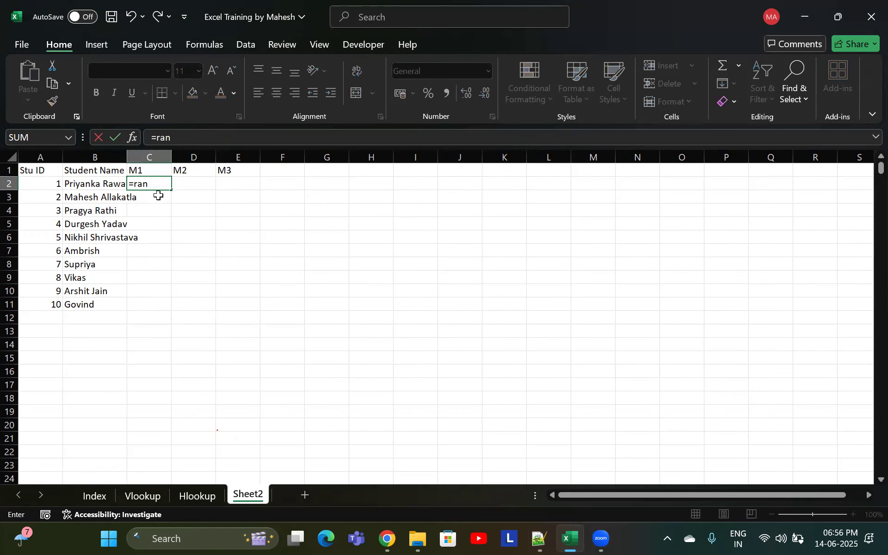
key(Escape)
text(del)
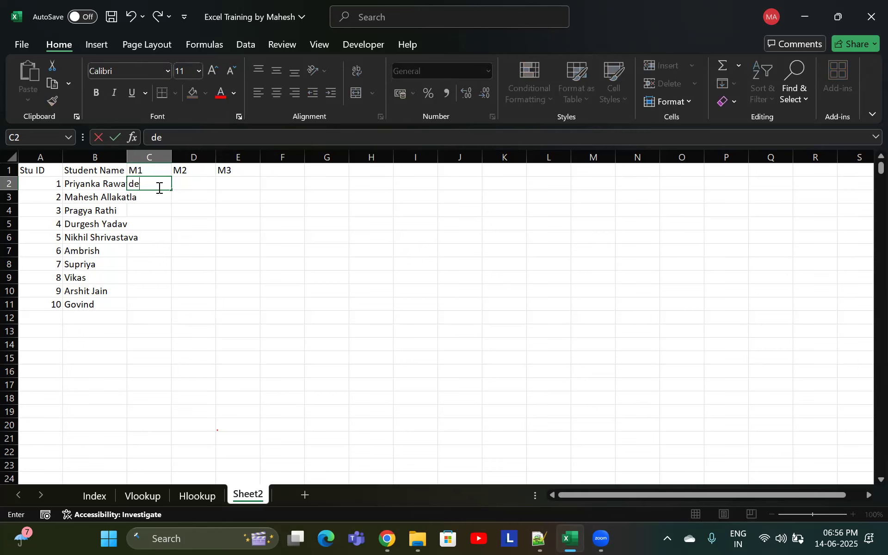
key(BackSpace)
key(BackSpace)
key(BackSpace)
text(45)
click(185, 181)
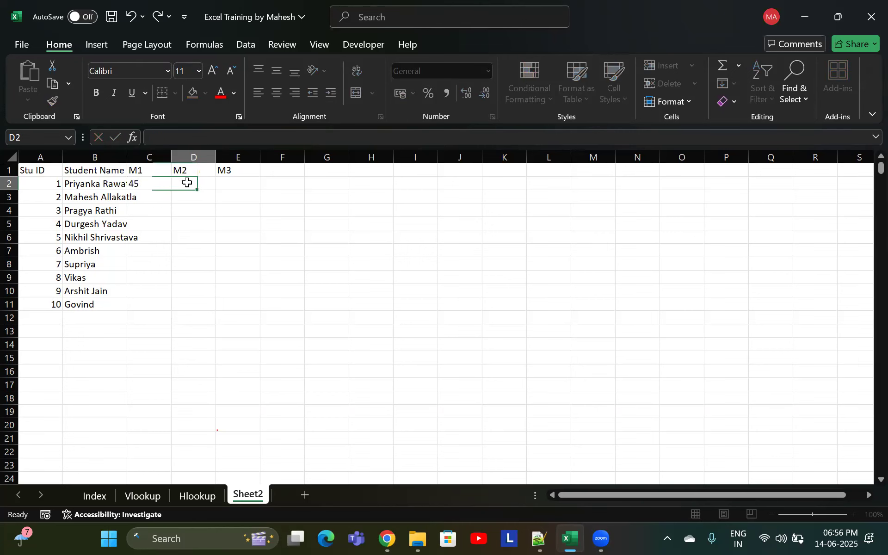
text(80)
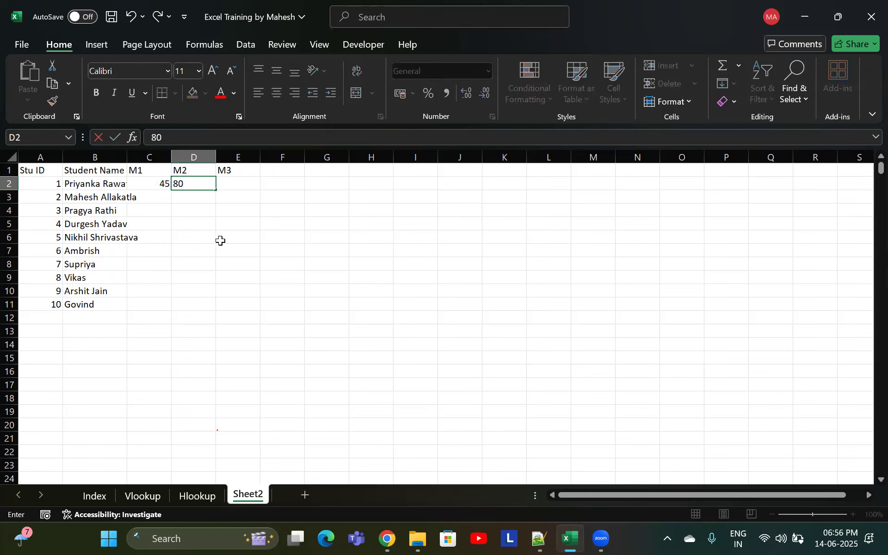
click(244, 185)
text(100)
click(234, 221)
Clear the sample marks from C2:E2
click(166, 194)
click(217, 226)
click(171, 206)
drag(155, 184, 233, 186)
key(Delete)
Write a RANDARRAY formula in C2 with 10 rows, 3 columns, minimum 70 and maximum 100
click(155, 196)
click(154, 184)
drag(157, 186, 234, 302)
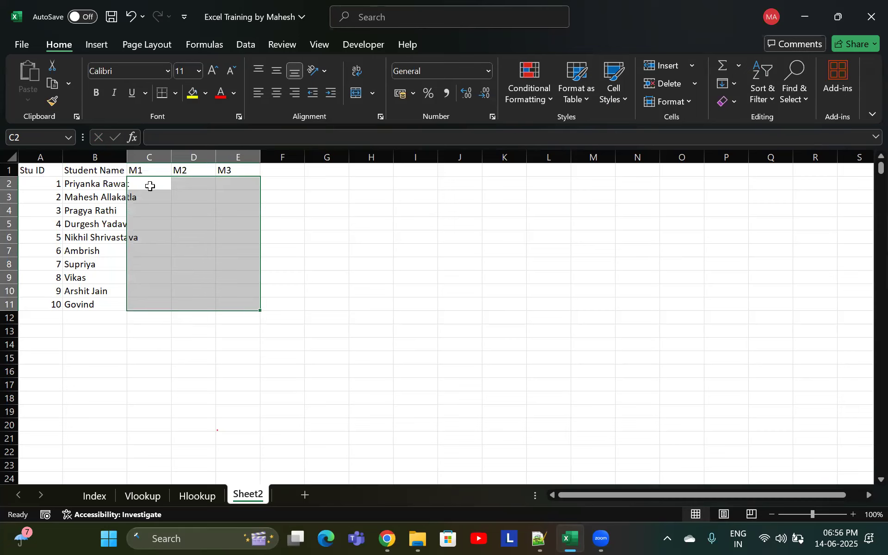
click(150, 186)
text(=)
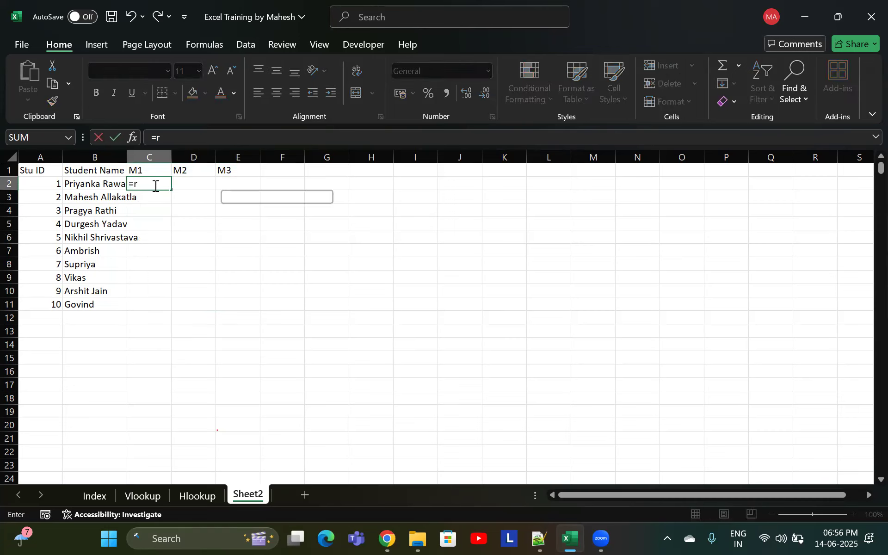
text(randarray)
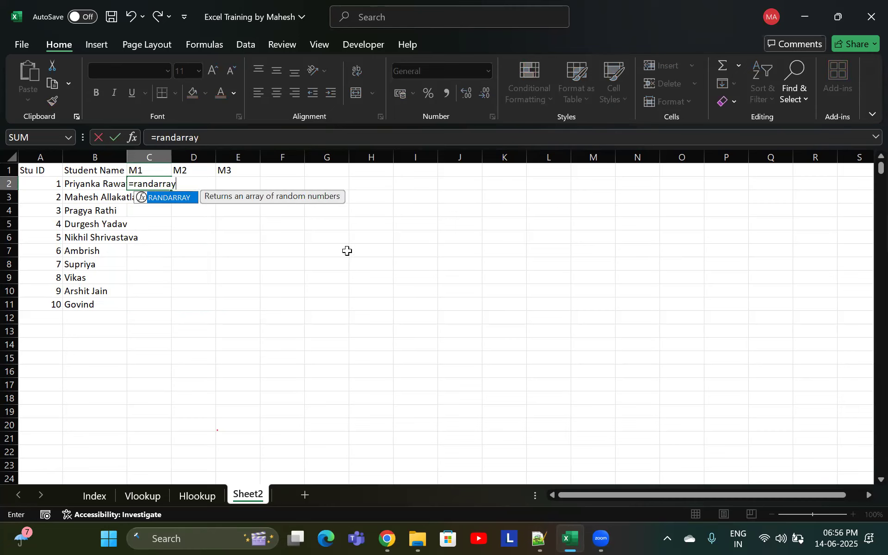
key(Tab)
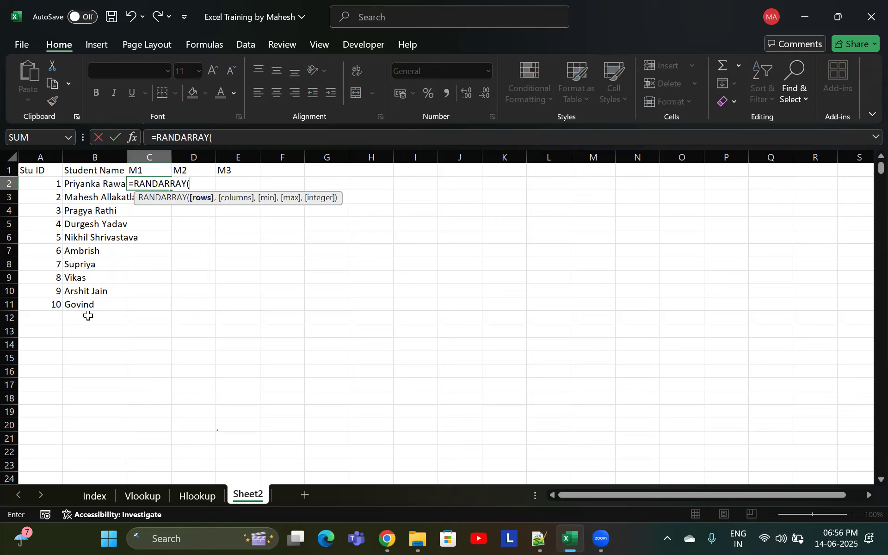
text(10,)
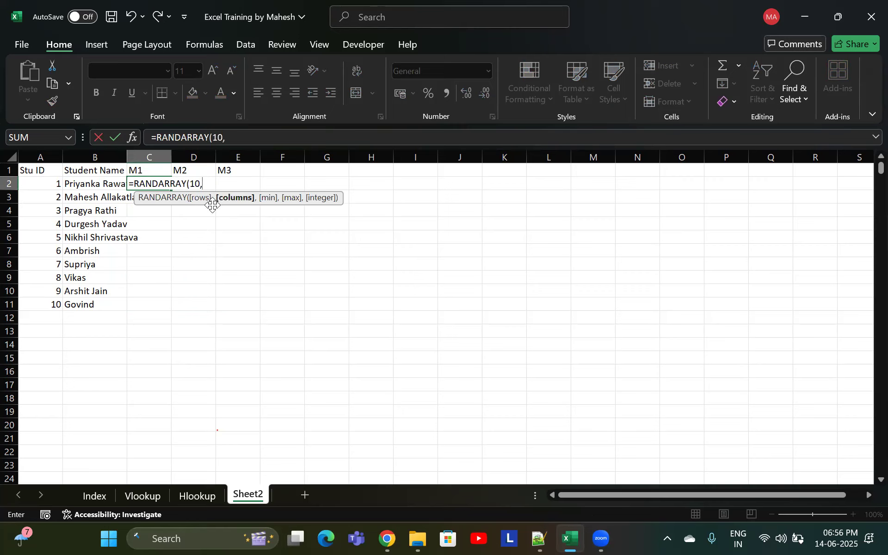
text(3,)
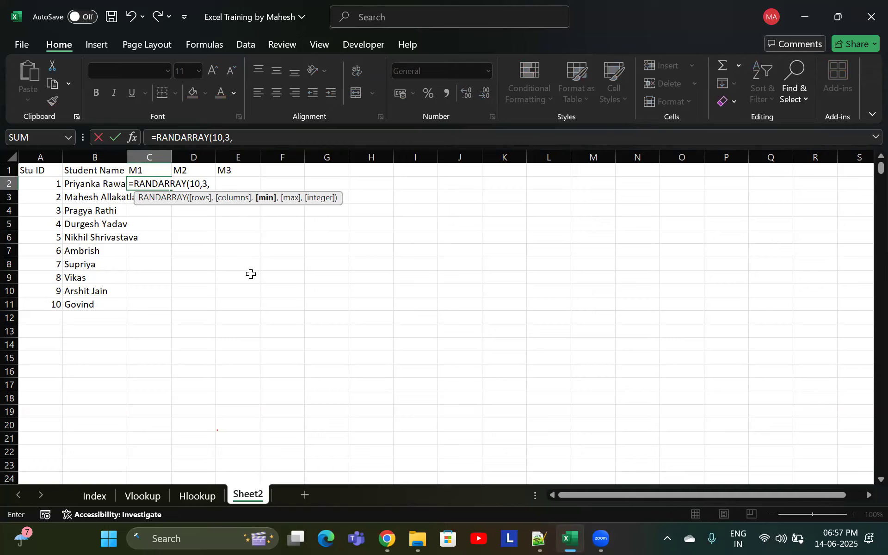
text(60,)
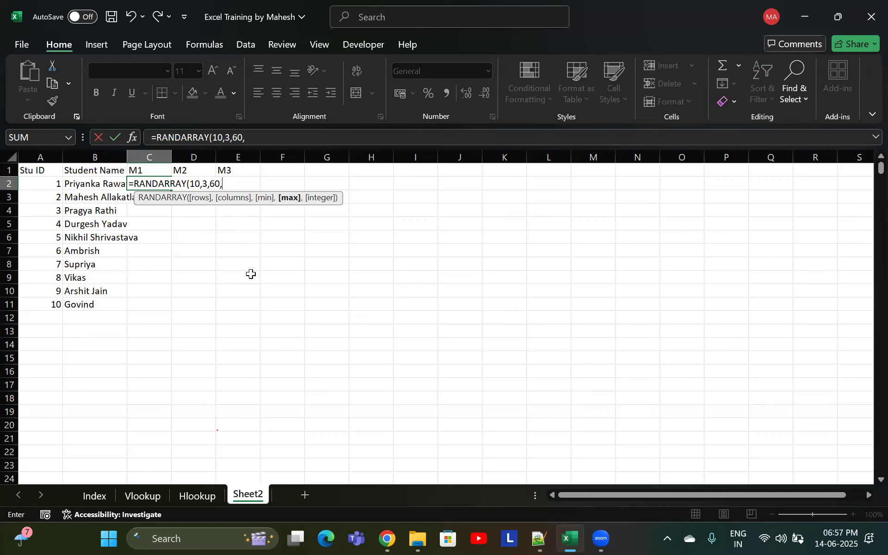
text(100)
click(219, 184)
key(BackSpace)
text(7)
key(Right)
key(Right)
text(,)
Set the RANDARRAY integer argument to TRUE and close and enter the formula
key(Down)
key(Up)
key(Down)
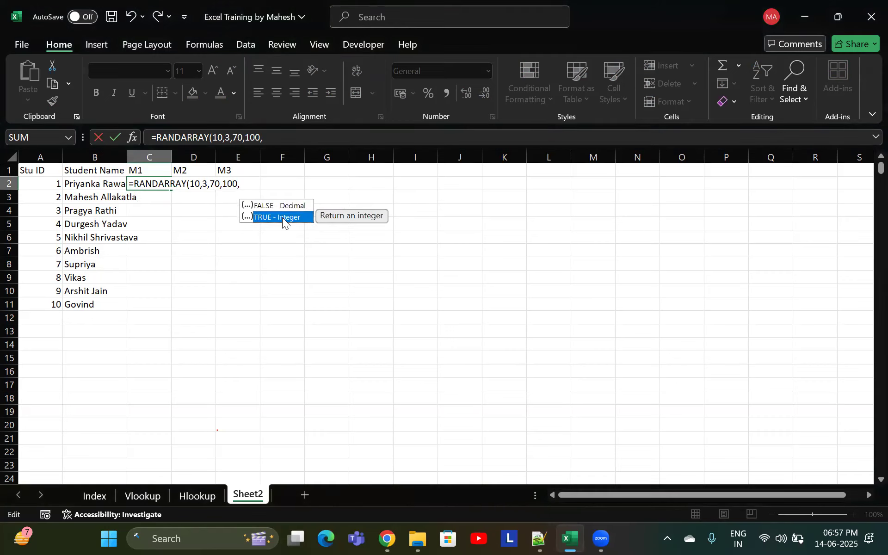
key(Tab)
text())
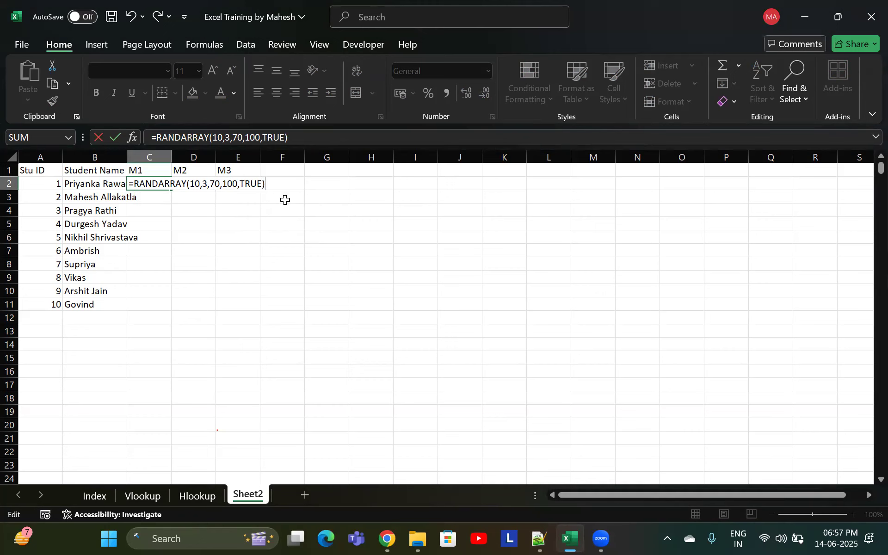
key(Return)
Examine the spilled random marks across C2:E11
click(158, 221)
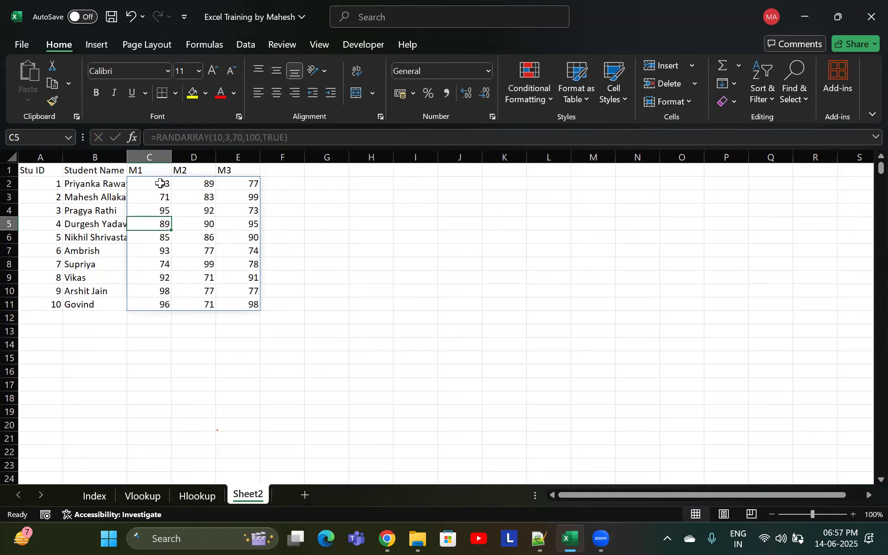
click(279, 196)
drag(160, 184, 236, 308)
click(190, 238)
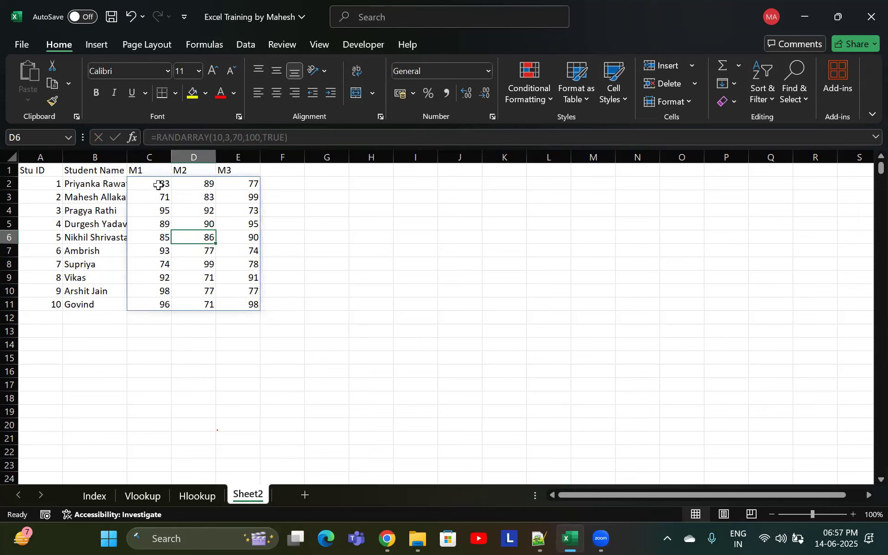
drag(159, 184, 235, 302)
click(233, 290)
click(159, 184)
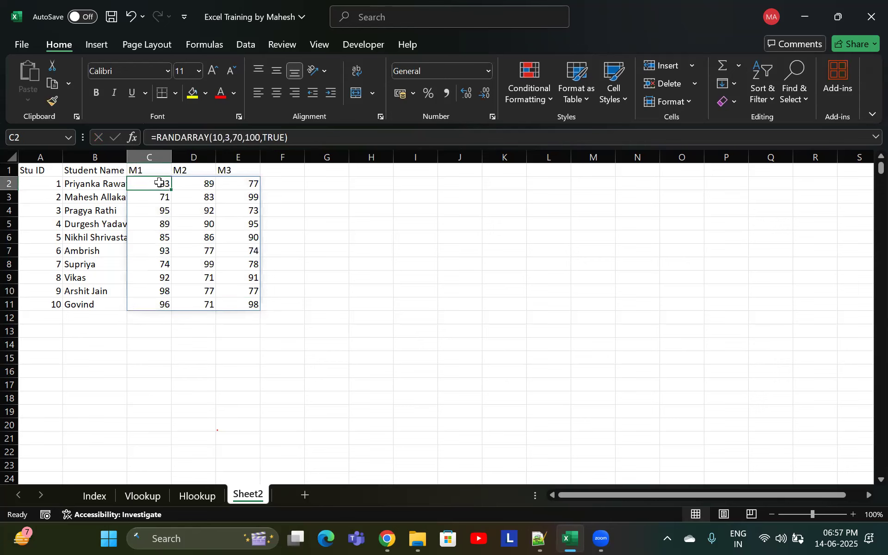
Open C2's RANDARRAY formula and step through its rows, columns, min, max and integer arguments
double_click(158, 183)
click(200, 187)
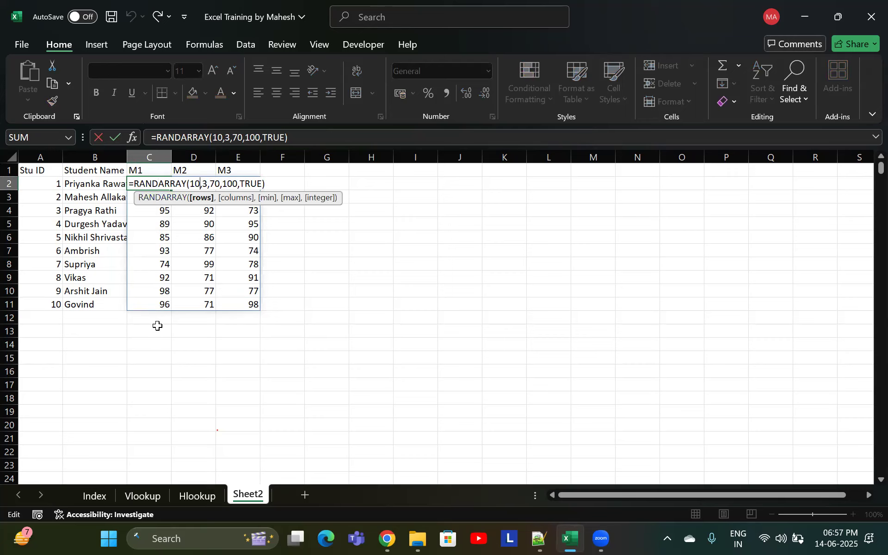
click(207, 183)
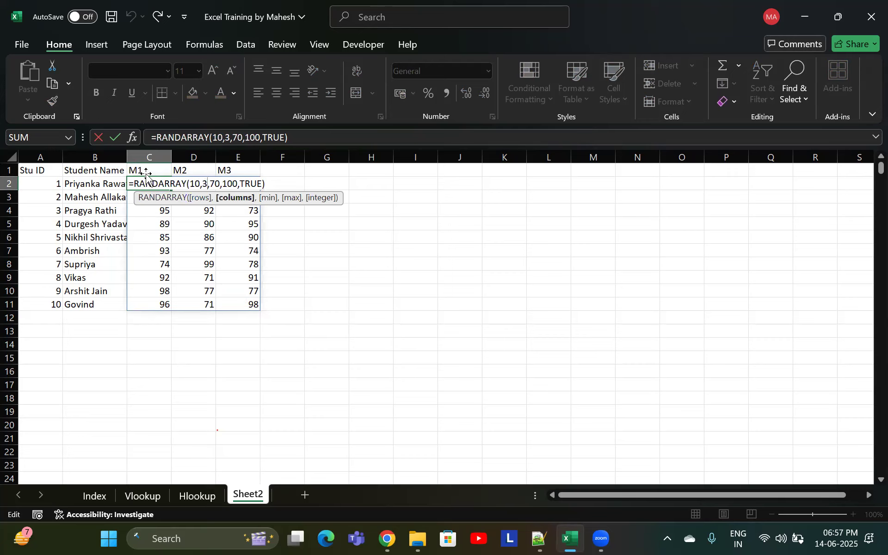
click(220, 184)
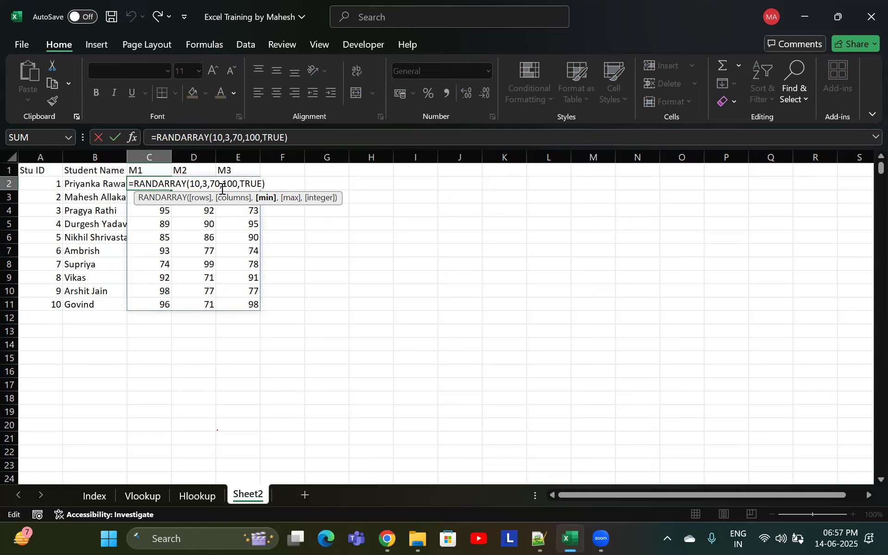
click(238, 184)
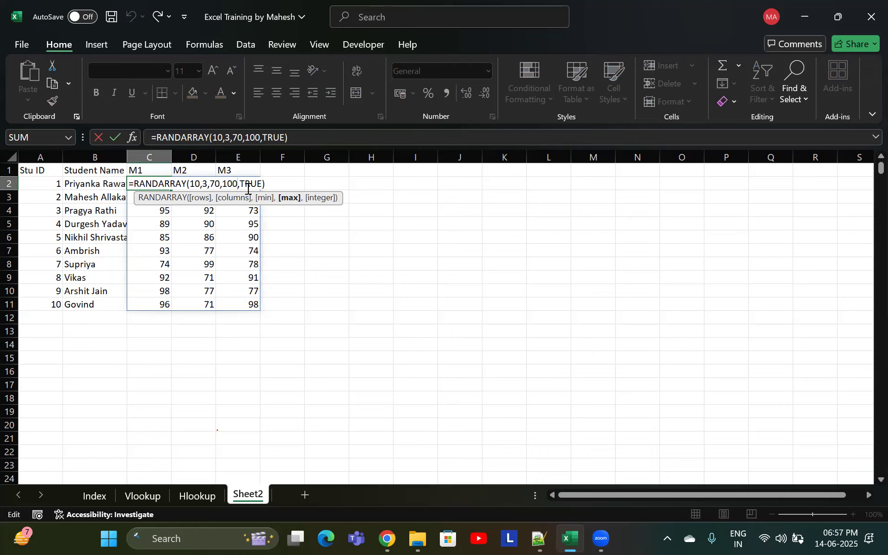
click(252, 184)
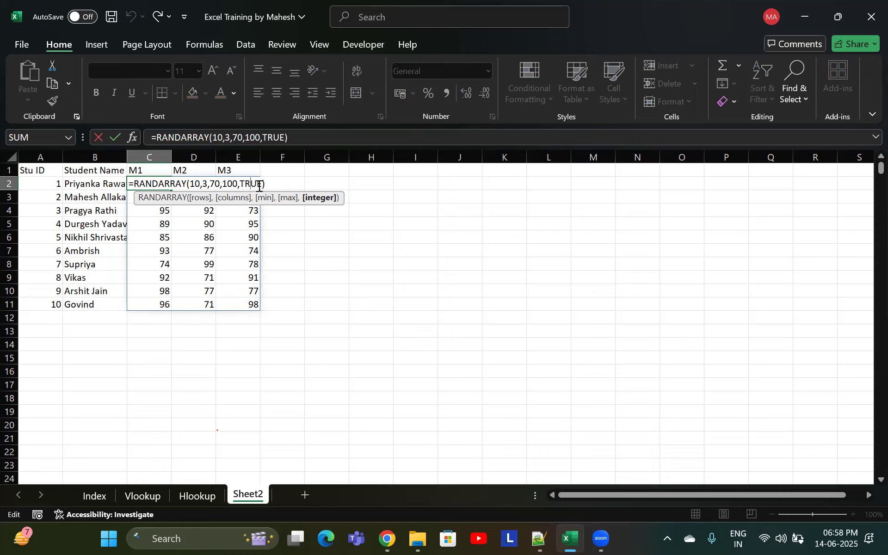
Switch the RANDARRAY integer argument to FALSE to produce decimal marks, then undo the change
drag(257, 184, 238, 183)
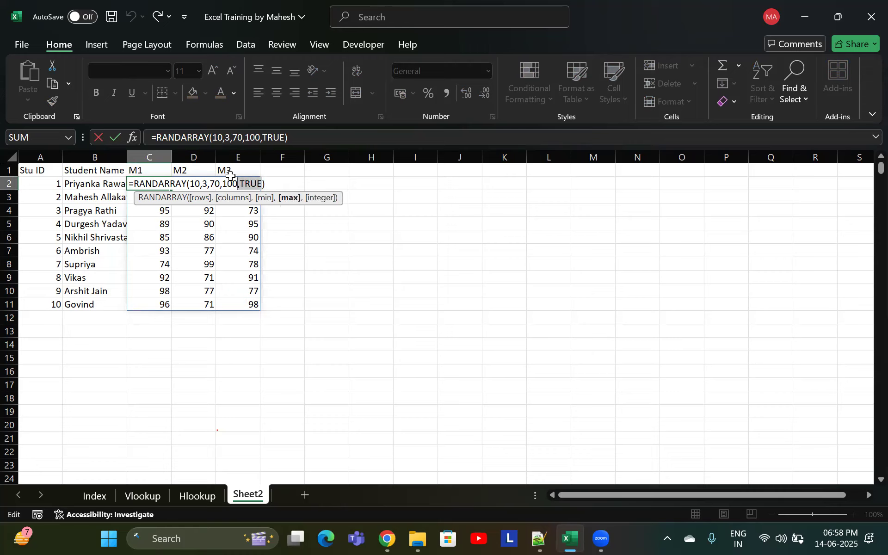
key(BackSpace)
text(,)
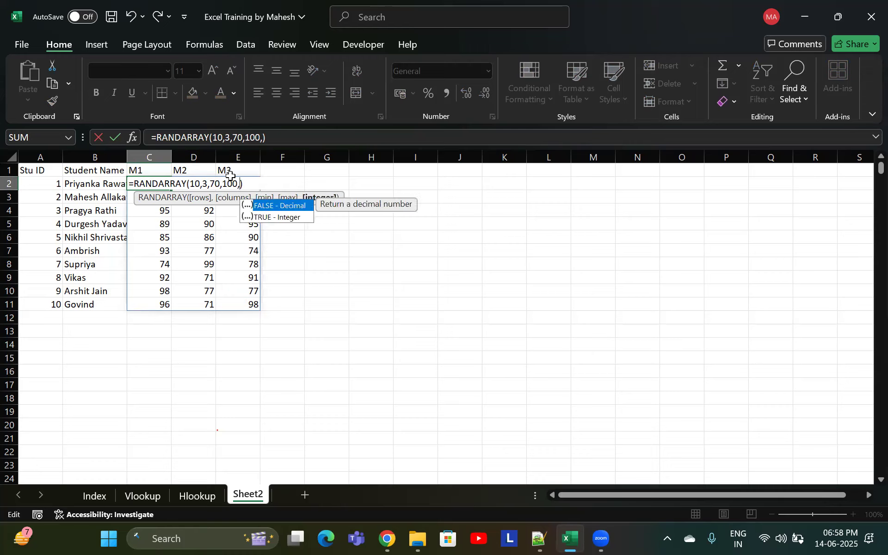
double_click(297, 208)
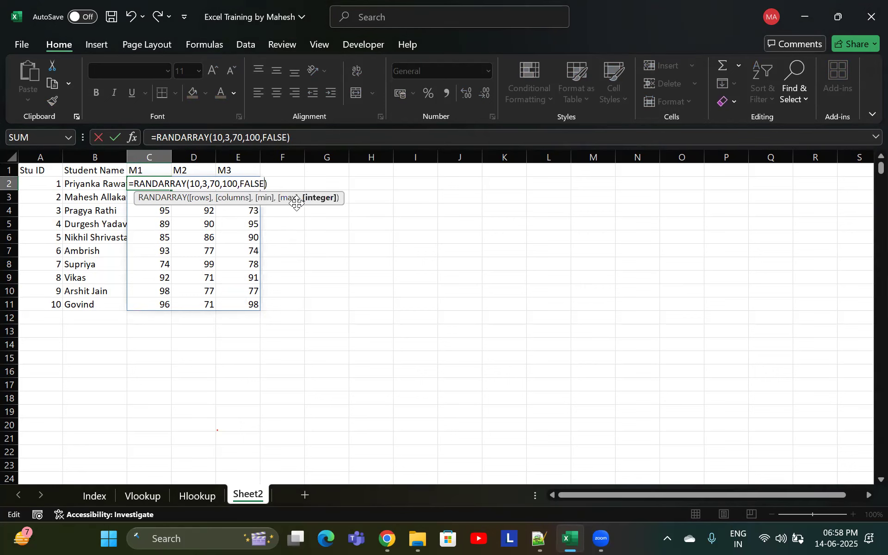
key(Return)
click(211, 225)
click(206, 250)
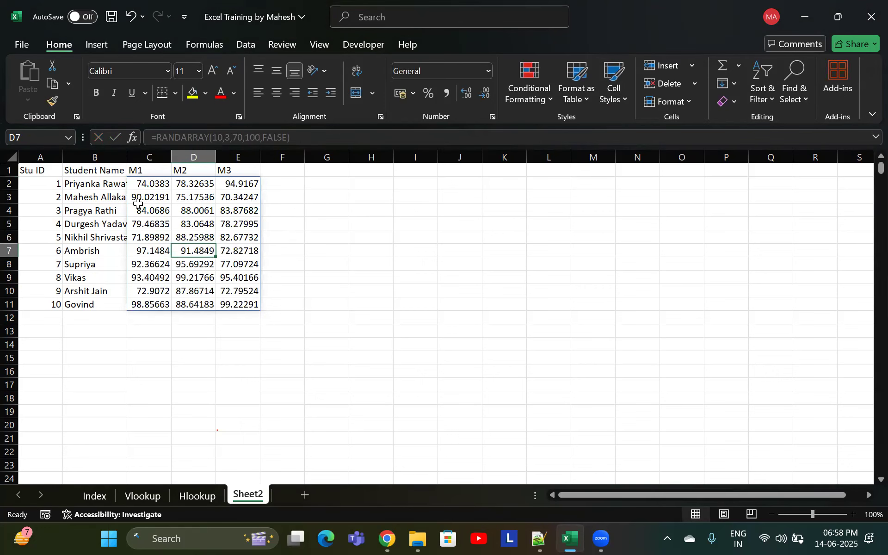
click(147, 196)
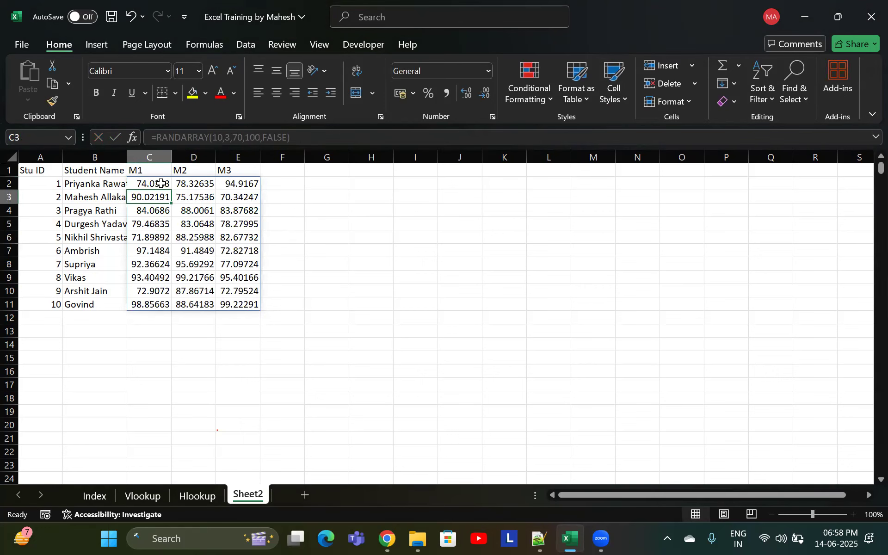
key(ctrl+z)
Select the spilled marks C2:E11 and recalculate the sheet to regenerate the random marks
drag(161, 184, 254, 304)
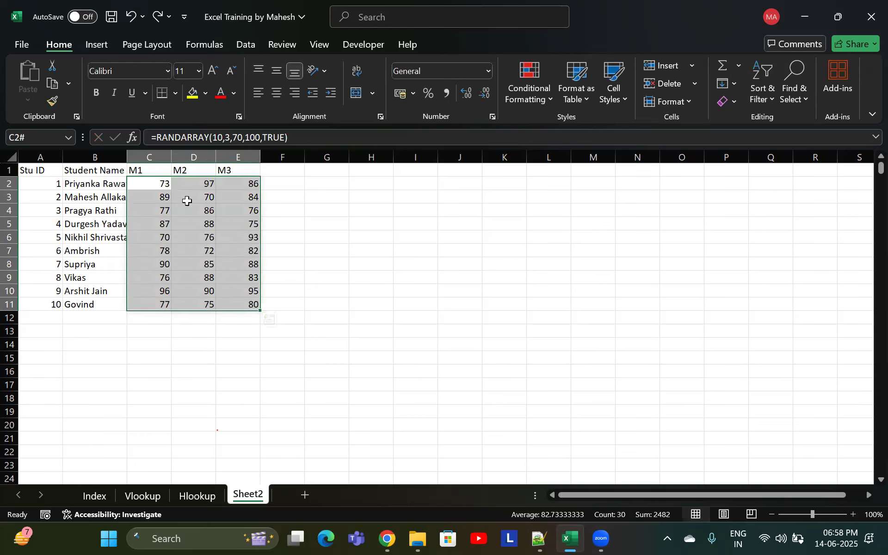
click(192, 209)
click(148, 249)
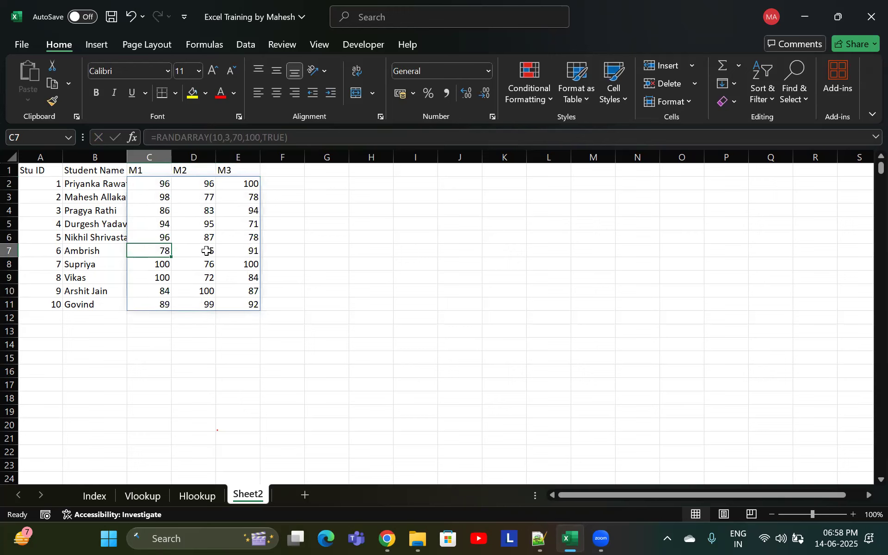
key(F9)
click(172, 197)
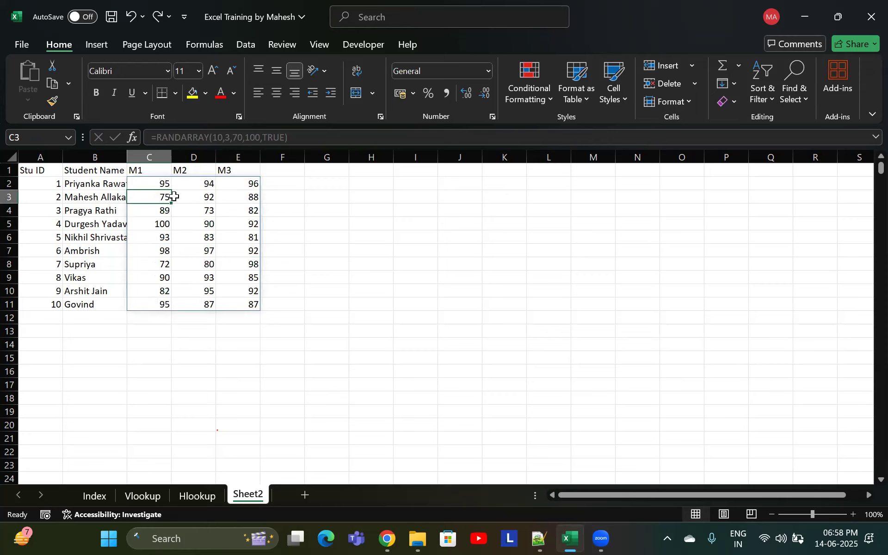
Type and then delete throwaway entries in G6 and I5 to make the random marks recalculate
click(290, 234)
click(325, 237)
text(hg)
click(331, 250)
click(238, 226)
click(413, 225)
text(g)
click(377, 321)
drag(338, 238, 406, 227)
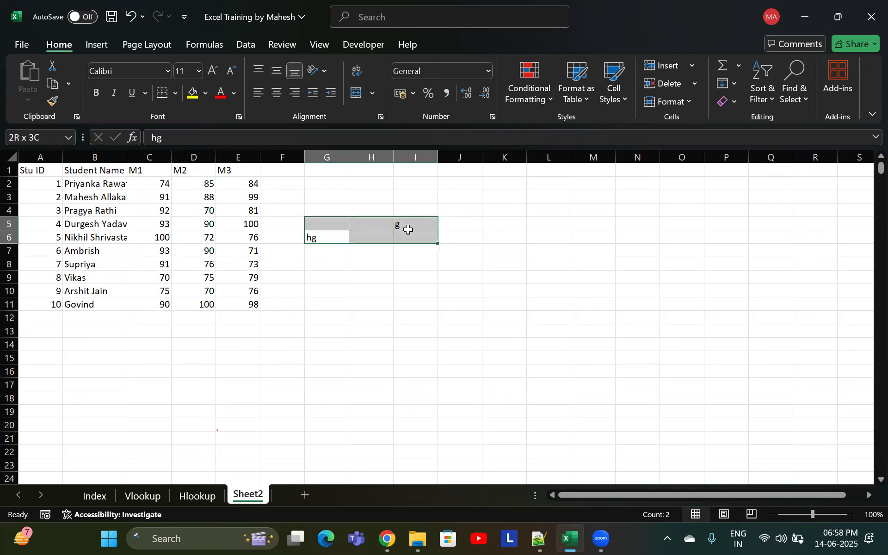
key(Delete)
Copy the marks in C2:E11 and paste them back in place as values only
drag(172, 185, 237, 307)
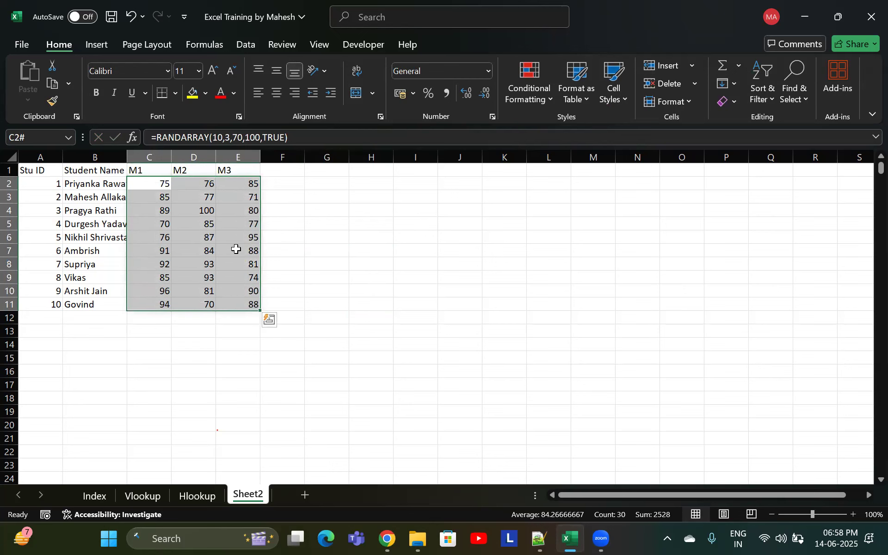
right_click(230, 235)
mouse_move(281, 324)
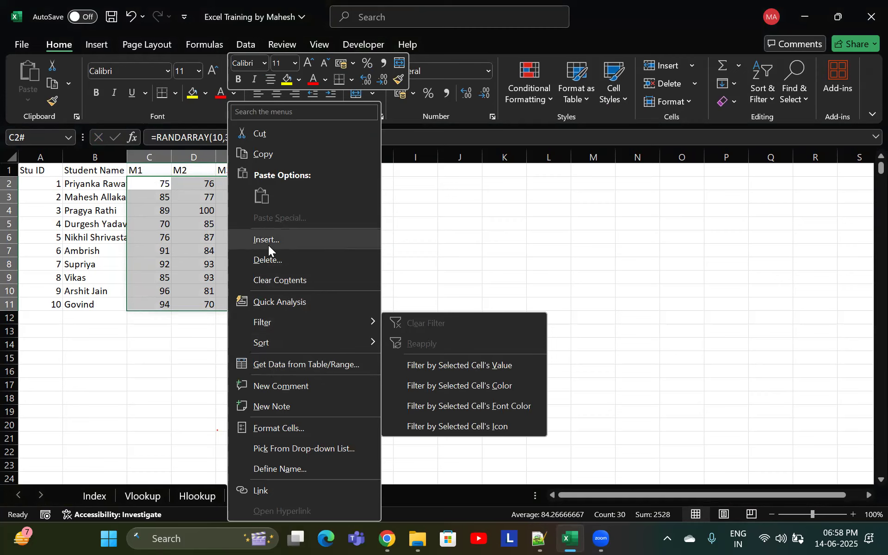
click(274, 157)
click(29, 100)
click(68, 266)
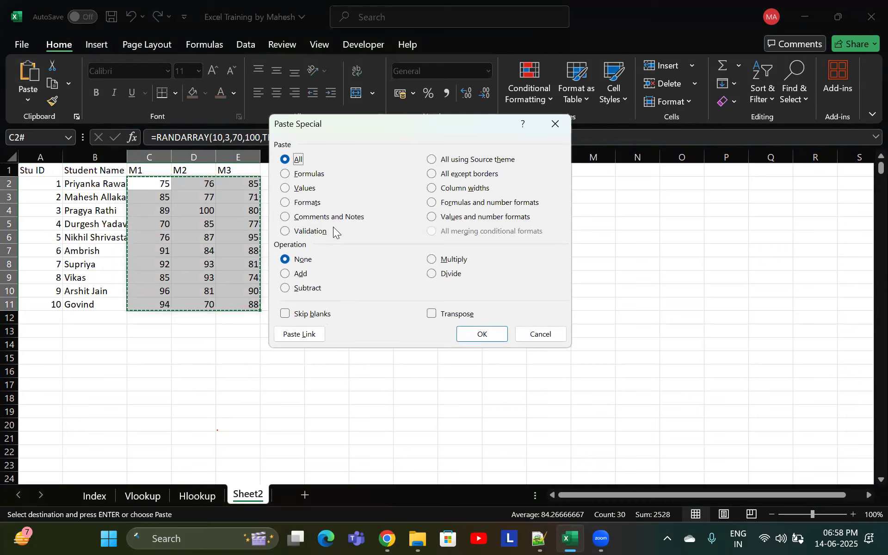
click(290, 188)
click(481, 333)
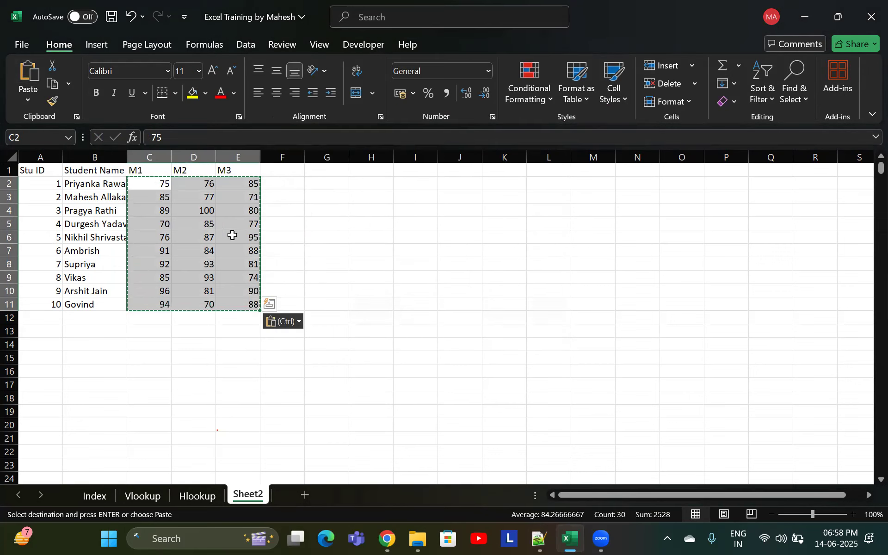
Type and then delete throwaway entries in H7 and H8 to test the pasted marks
click(232, 224)
double_click(377, 247)
text(gfd)
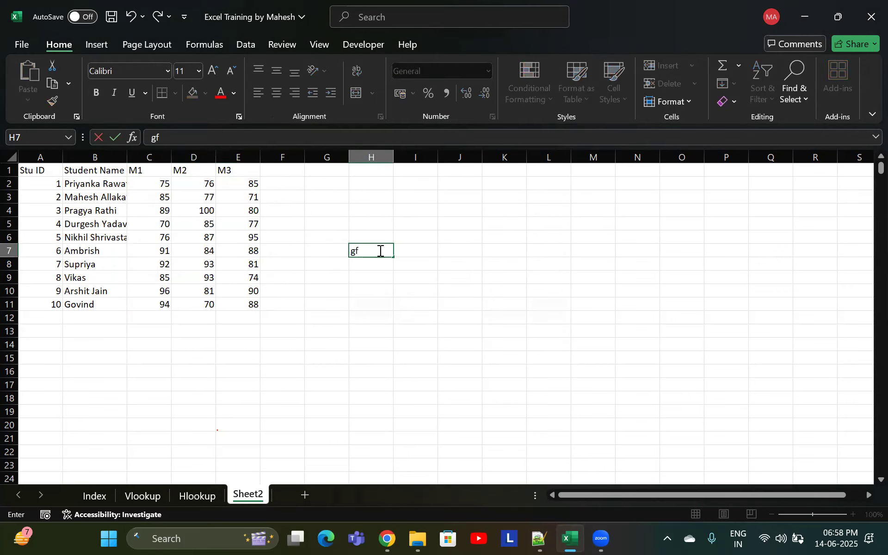
key(Return)
text(vtr)
key(Return)
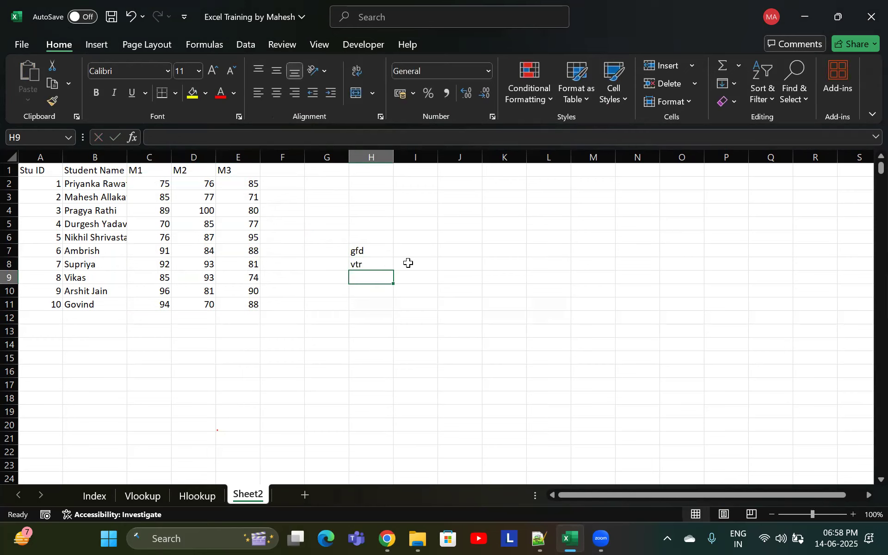
drag(380, 252, 370, 275)
key(Delete)
Apply all borders and centre alignment to the table A1:E11
click(282, 224)
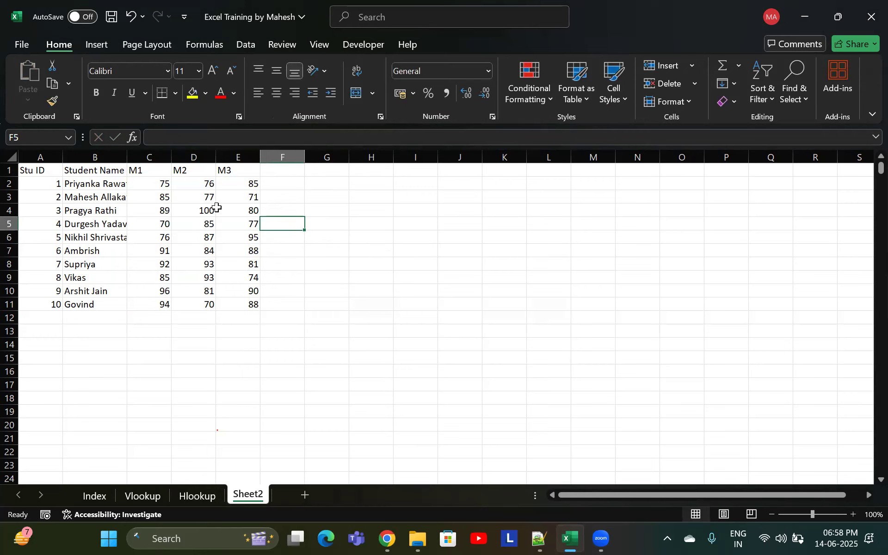
click(147, 185)
drag(36, 170, 256, 305)
key(alt+h)
key(b)
key(a)
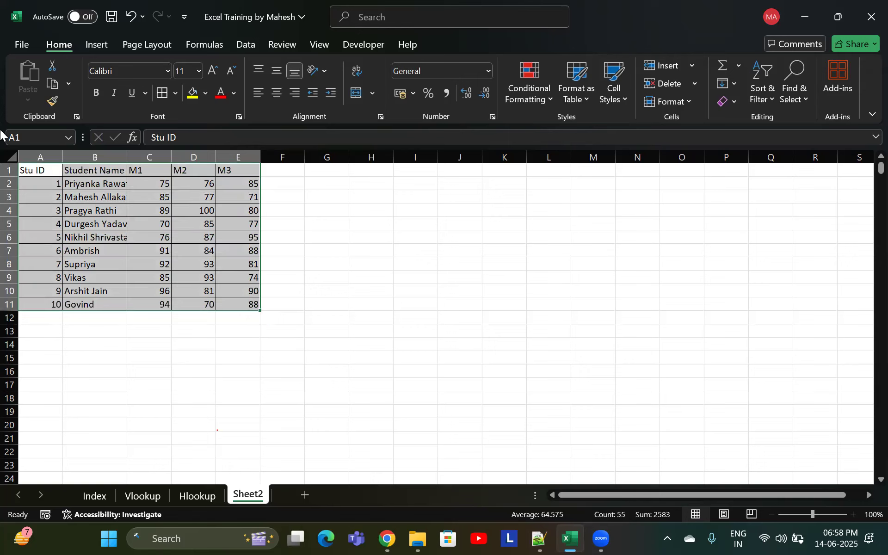
click(281, 90)
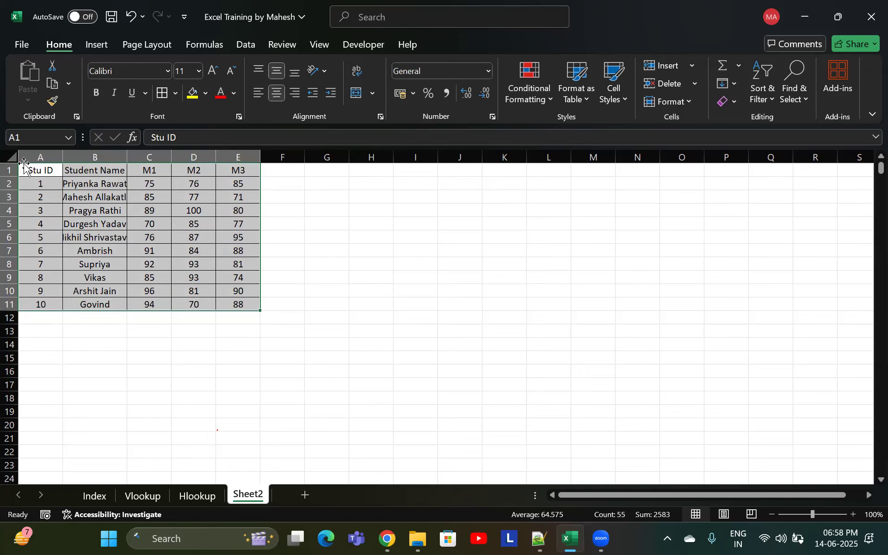
Make the header row A1:E1 bold
drag(27, 171, 240, 170)
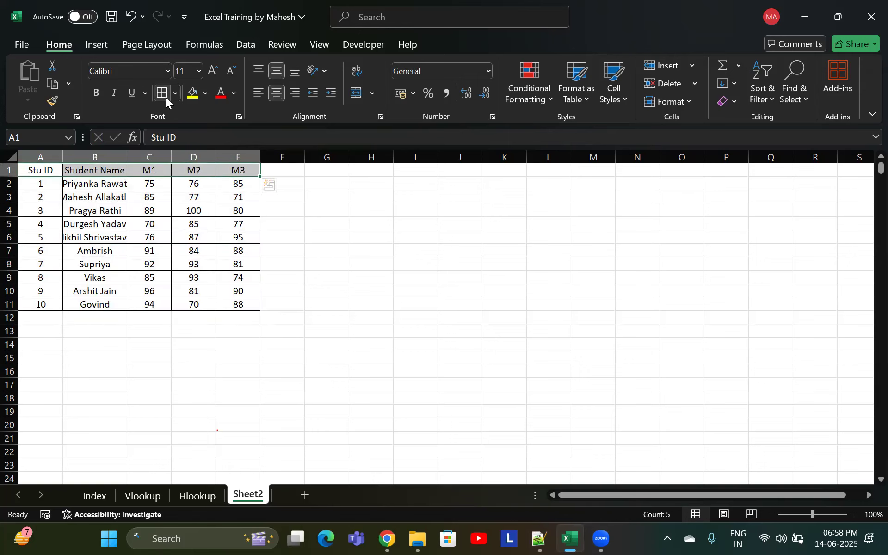
key(ctrl+b)
click(175, 226)
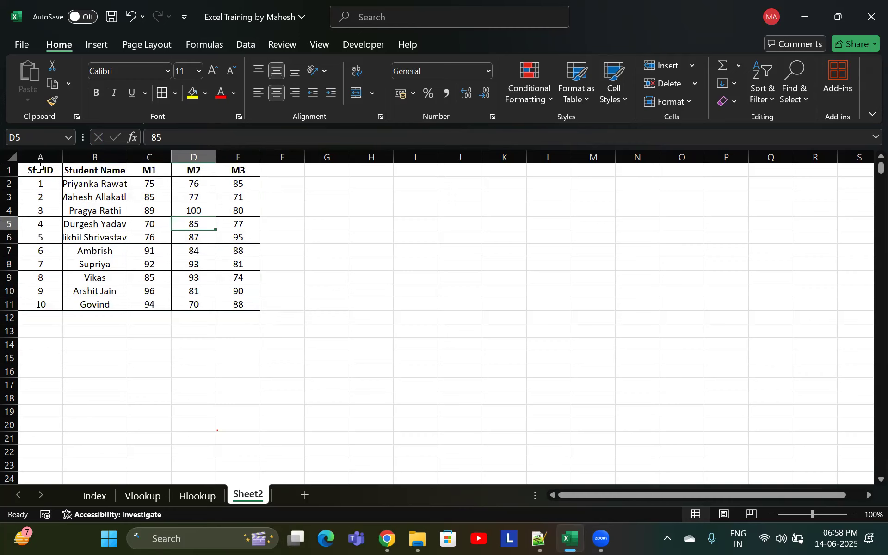
Autofit the column widths of the whole table, then undo it
click(61, 169)
key(ctrl+shift+Down)
key(ctrl+shift+Right)
key(alt+h)
key(o)
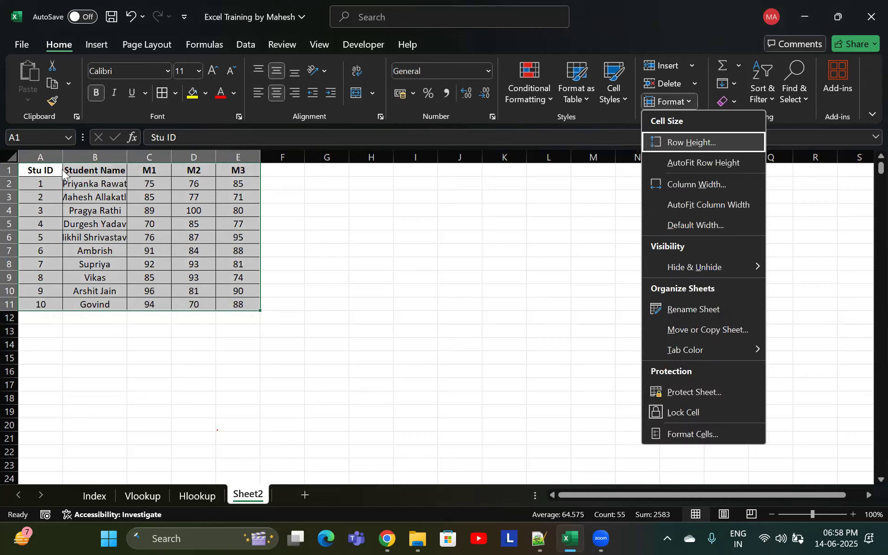
key(i)
key(ctrl+z)
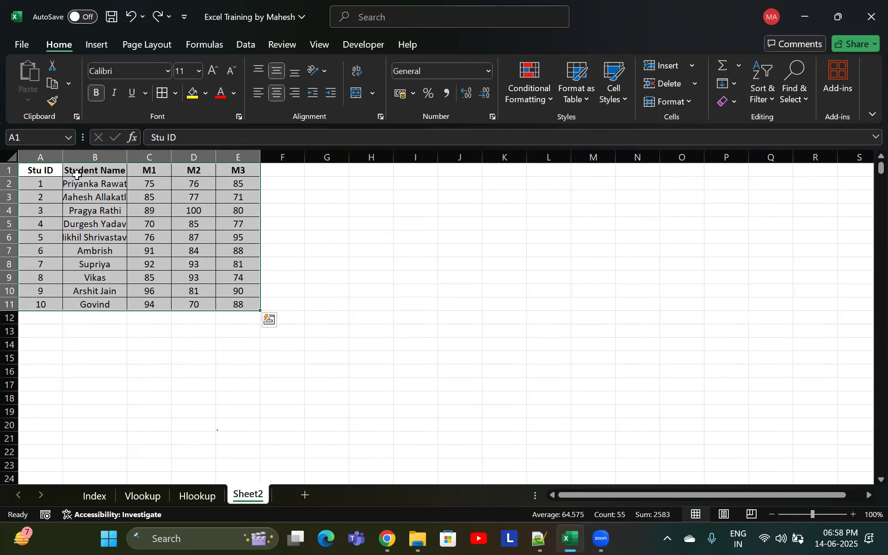
Autofit the width of the Student Name column B
click(115, 186)
key(alt+h)
key(o)
key(i)
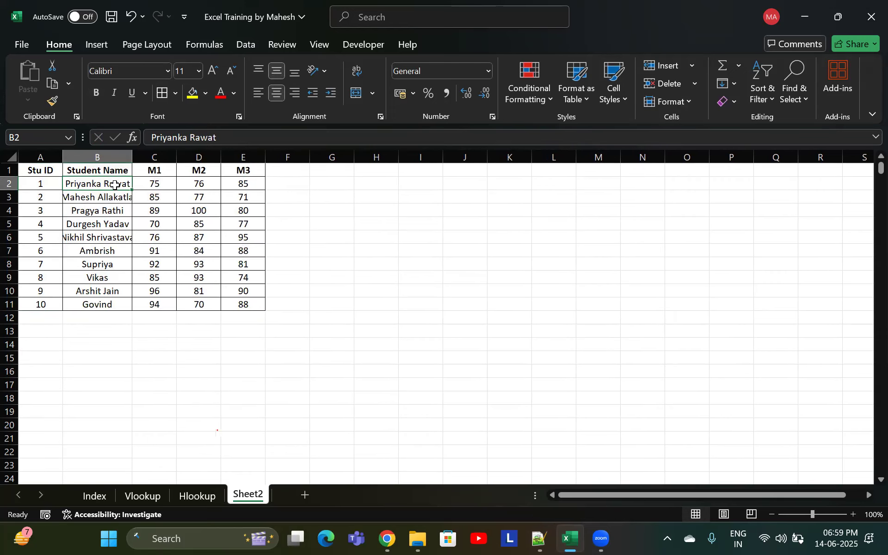
Save the workbook
click(156, 250)
click(297, 176)
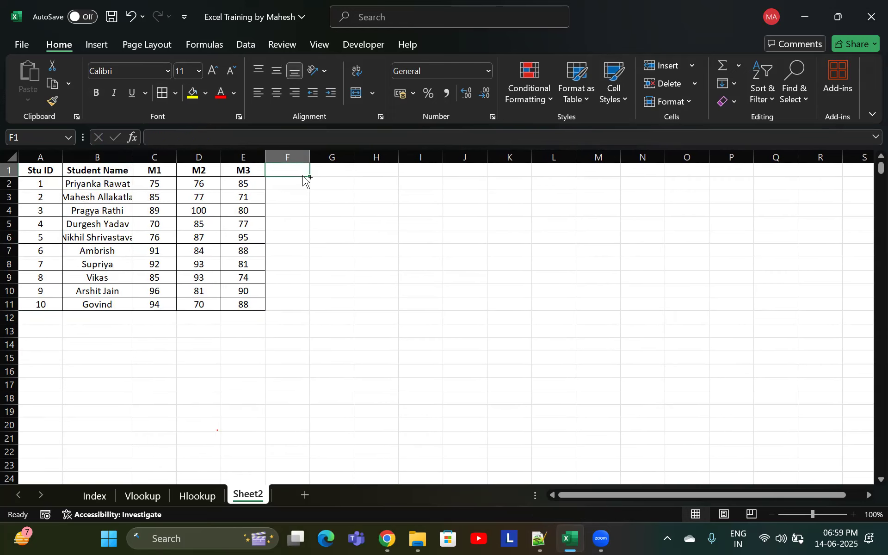
key(ctrl+s)
click(210, 252)
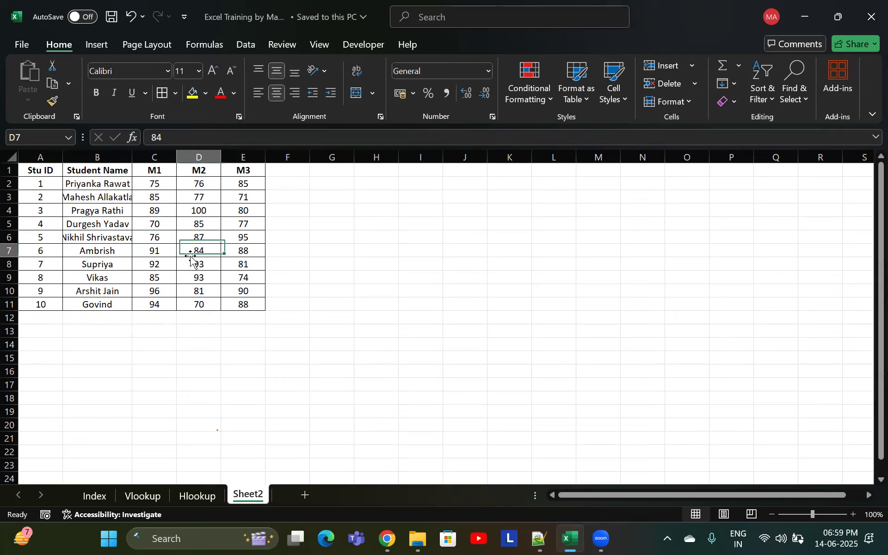
Clear the marks from C2:E11
click(197, 182)
click(162, 184)
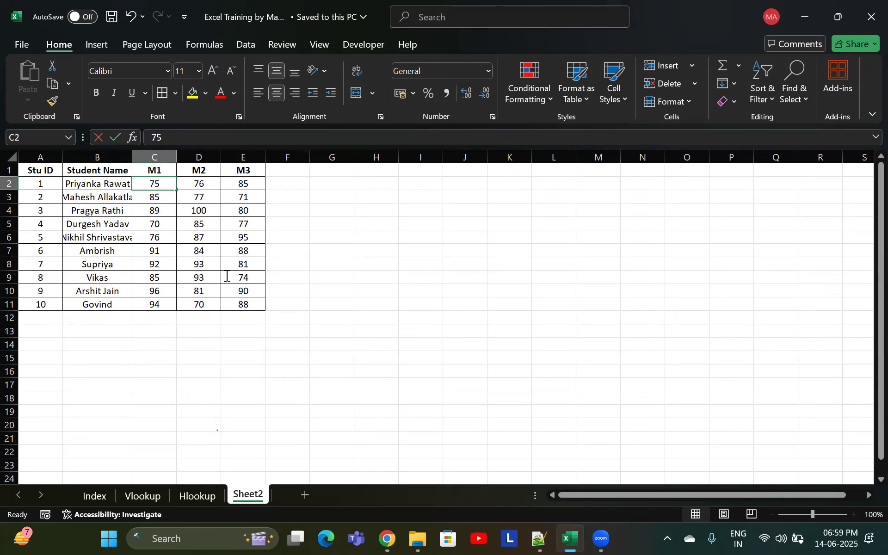
drag(157, 185, 230, 301)
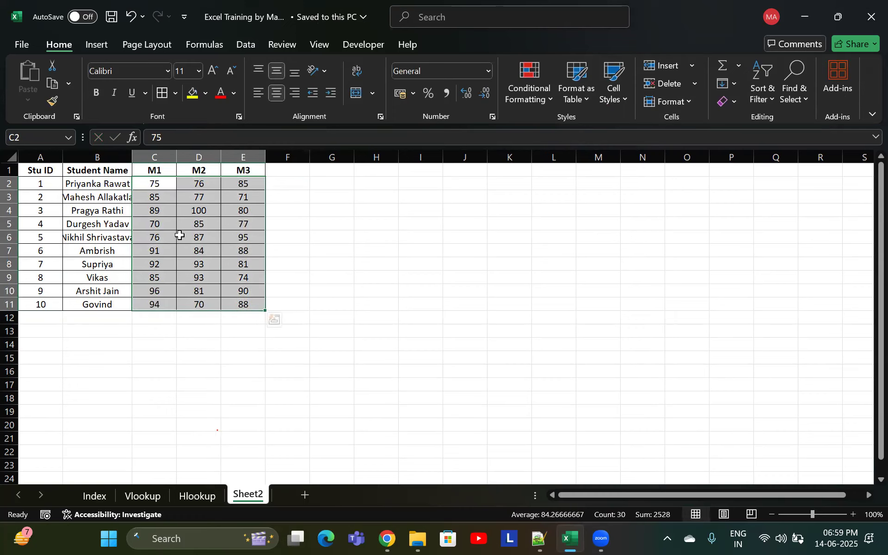
key(Delete)
click(164, 184)
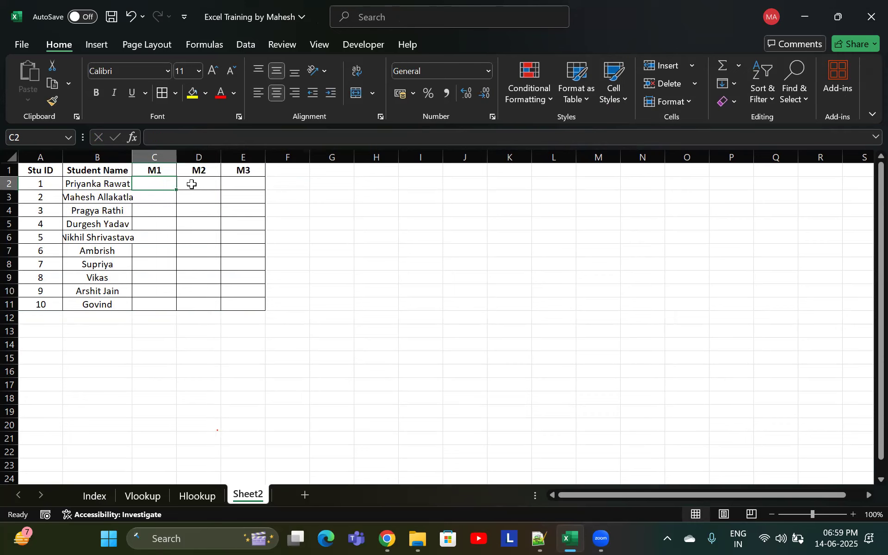
text(=rand)
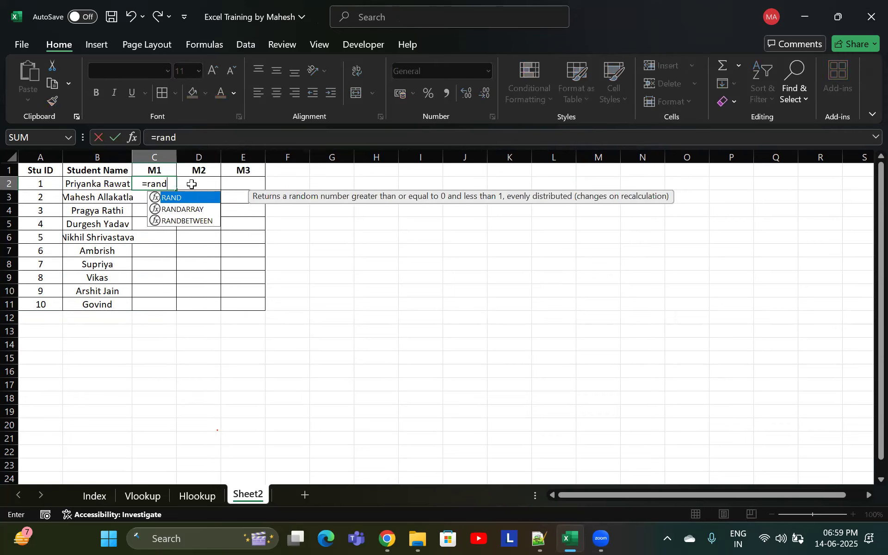
key(Escape)
key(Escape)
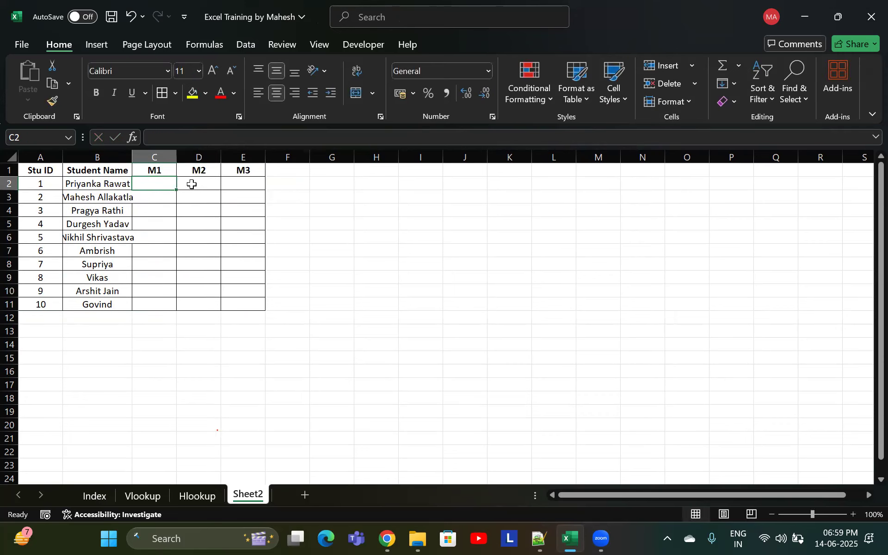
Undo clearing the marks and copy the table range A1:E11
key(ctrl+z)
drag(41, 169, 244, 306)
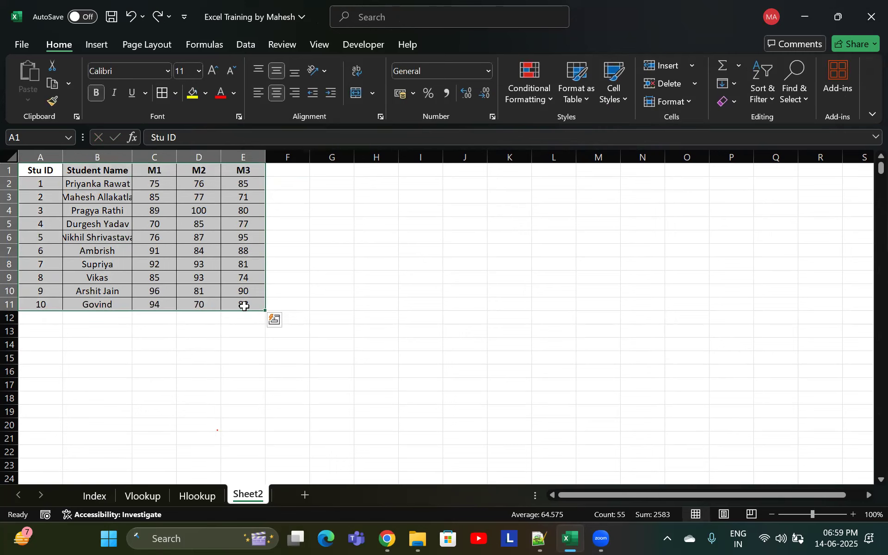
key(ctrl+c)
Split the worksheet window into two panes at row 13
click(37, 330)
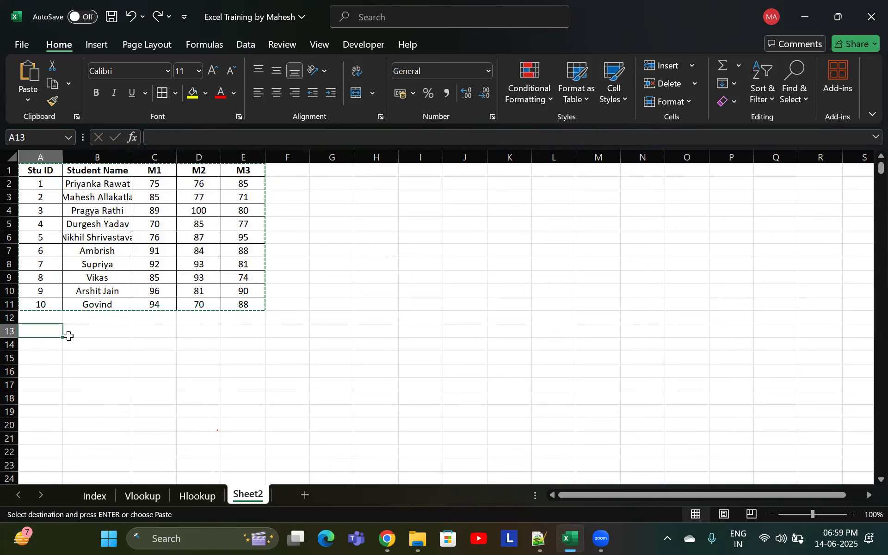
key(alt+w)
key(s)
key(Escape)
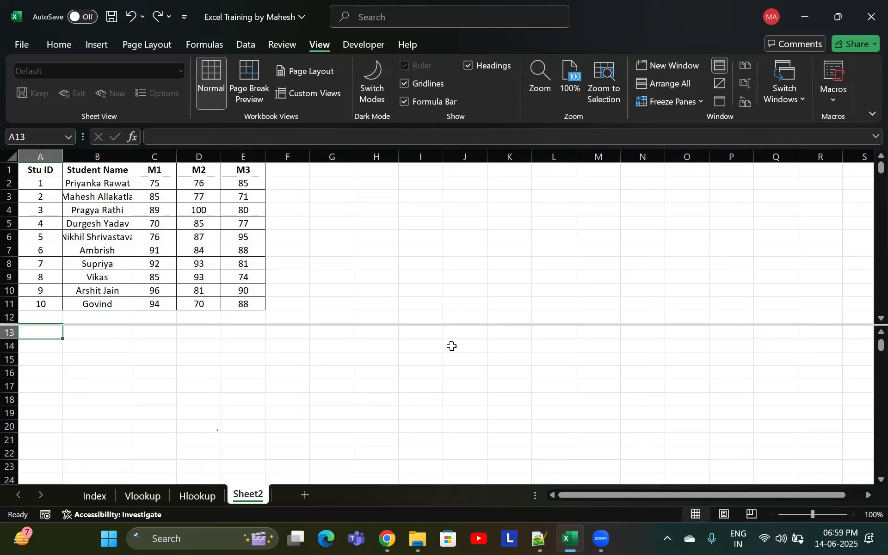
scroll(440, 340, up, 2)
scroll(440, 341, down, 1)
scroll(439, 341, up, 1)
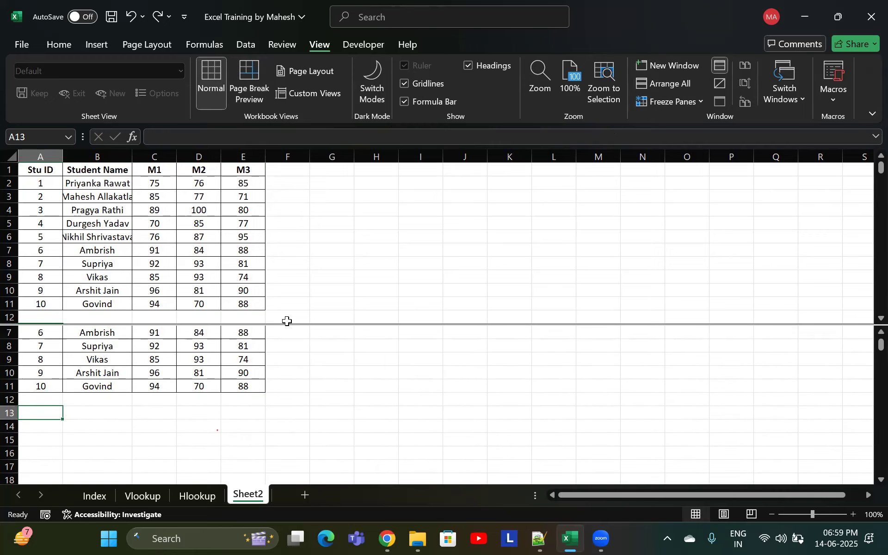
click(314, 312)
right_click(317, 331)
key(Escape)
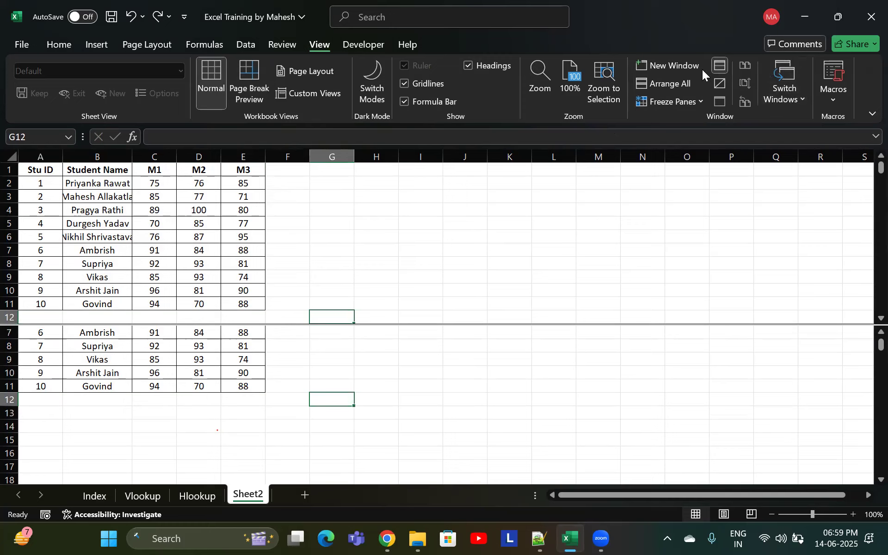
click(276, 3)
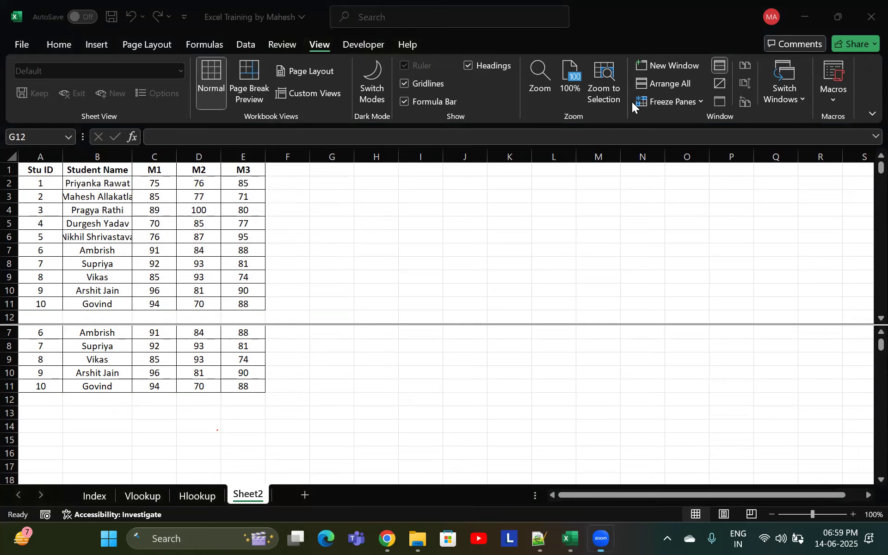
click(263, 42)
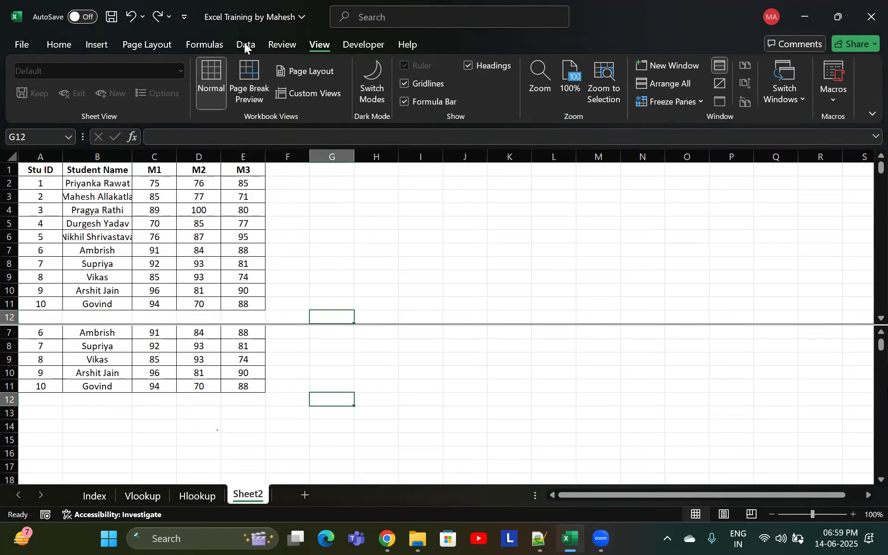
click(245, 43)
click(96, 44)
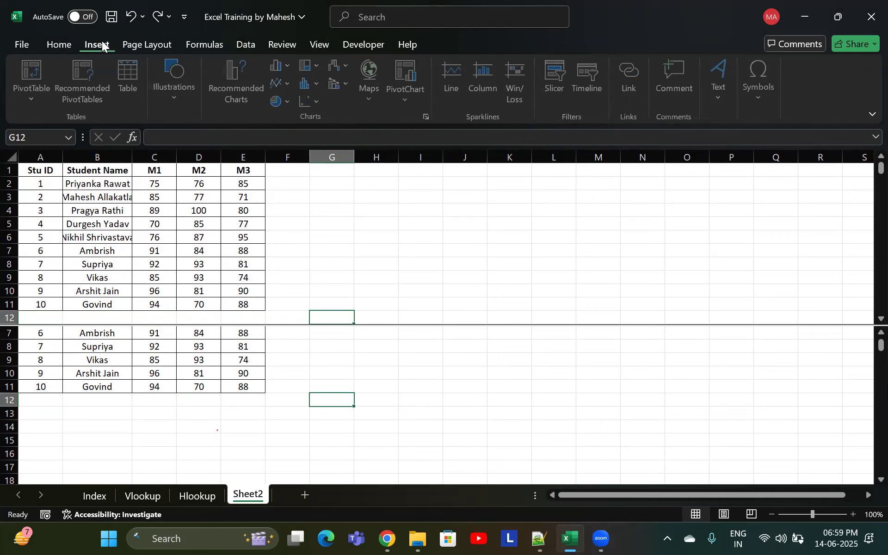
click(68, 43)
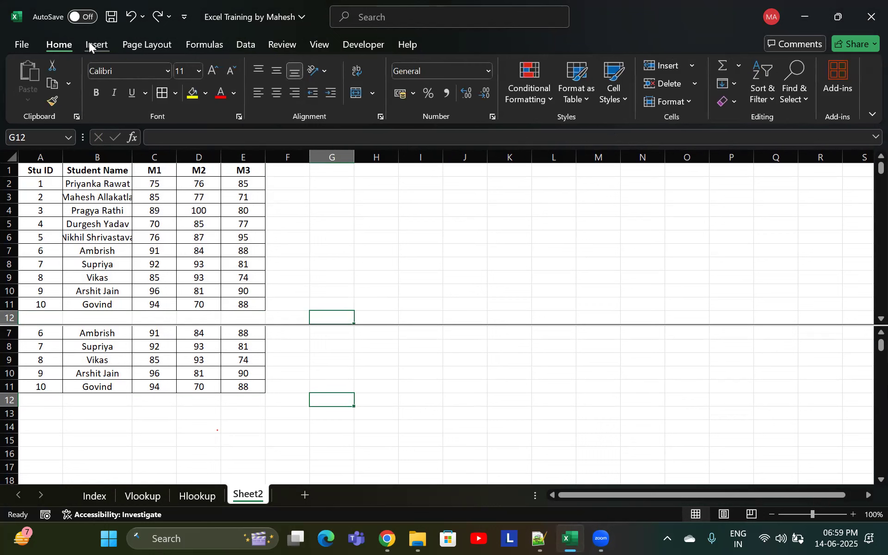
Undo the last four formatting changes made to the student table
key(ctrl+z)
key(ctrl+z)
key(ctrl+z)
key(ctrl+z)
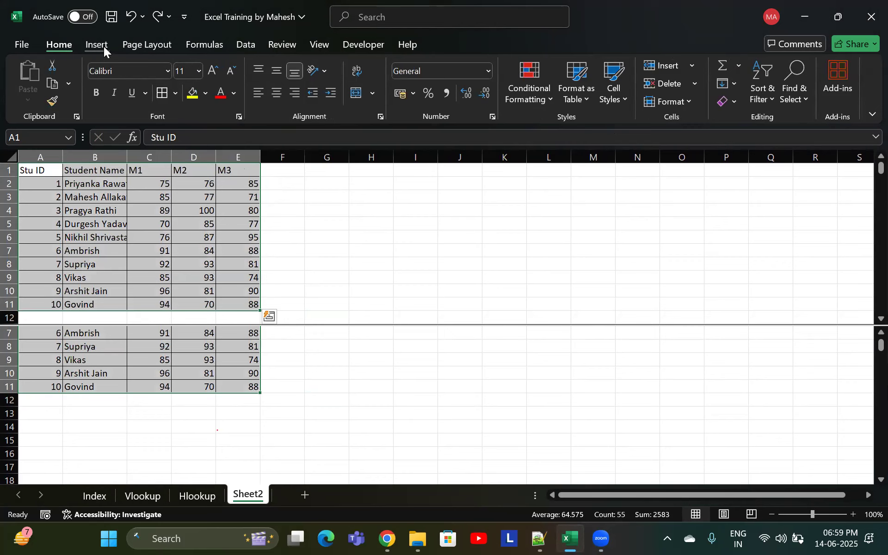
click(104, 46)
click(151, 44)
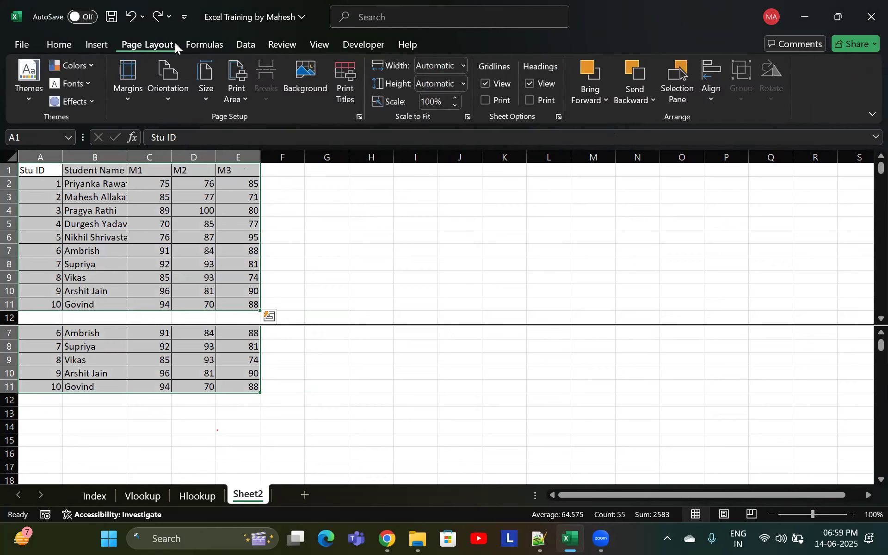
click(218, 46)
click(281, 43)
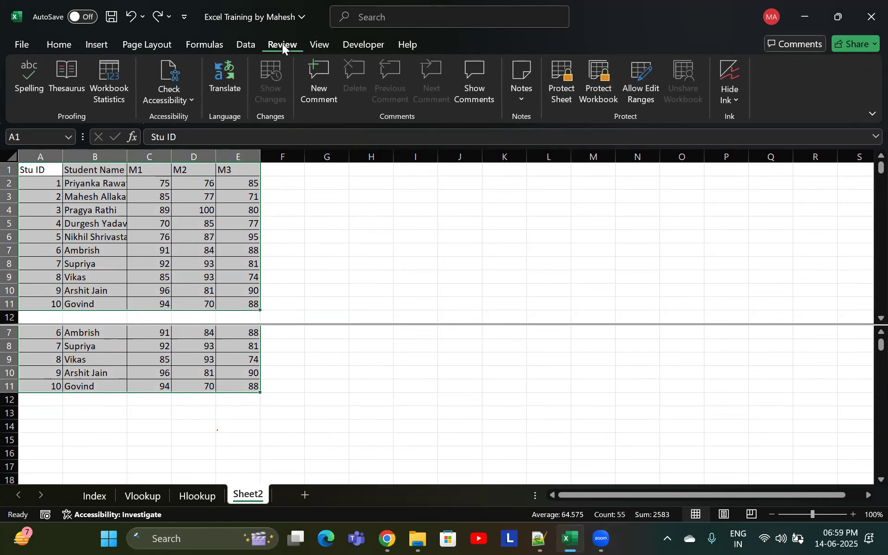
click(320, 45)
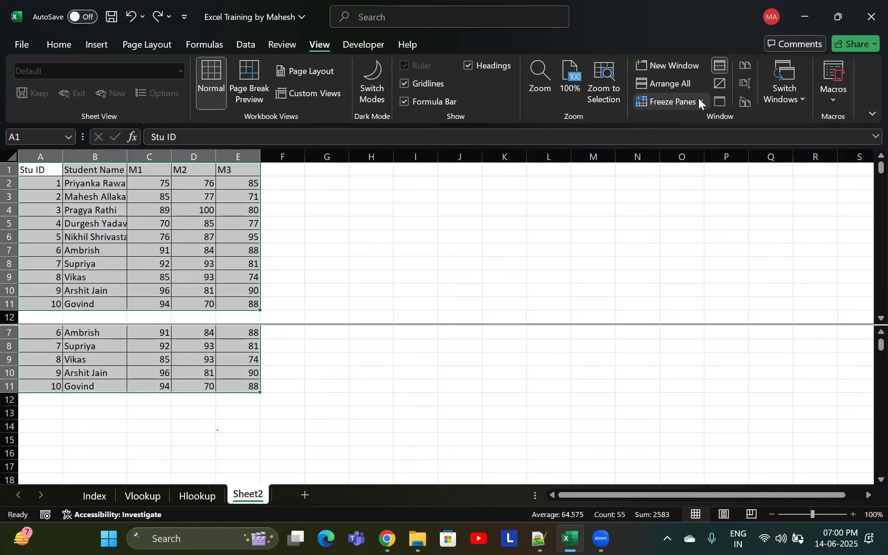
click(428, 194)
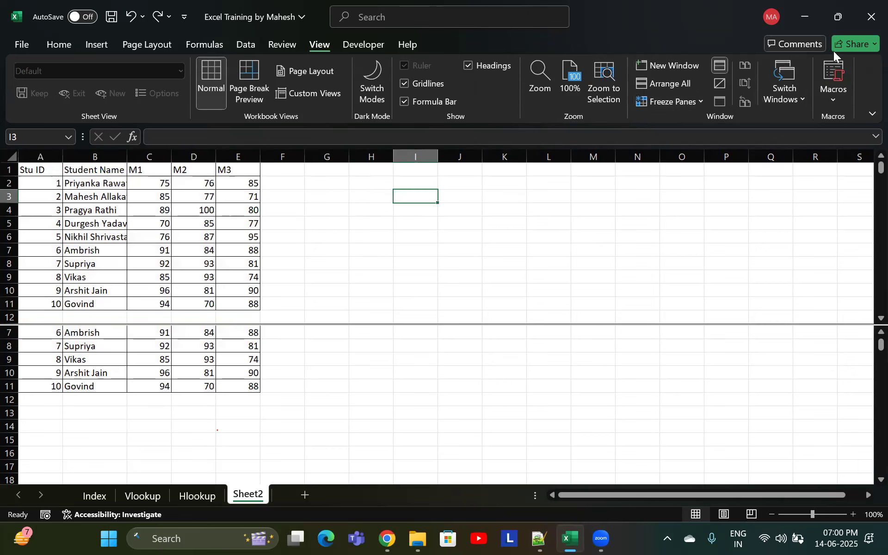
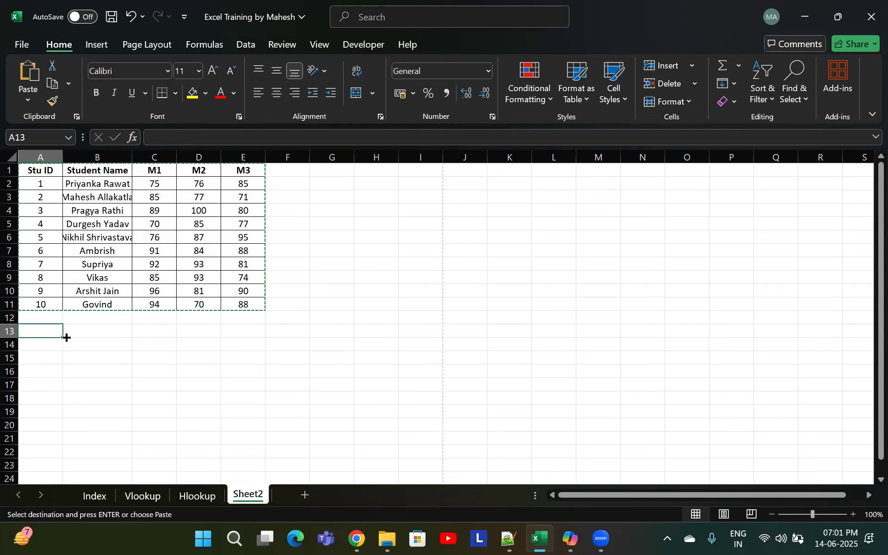
Paste the copied table at A13 and clear its marks from C14:E23
key(ctrl+v)
click(161, 347)
key(ctrl+shift+Down)
key(ctrl+shift+Right)
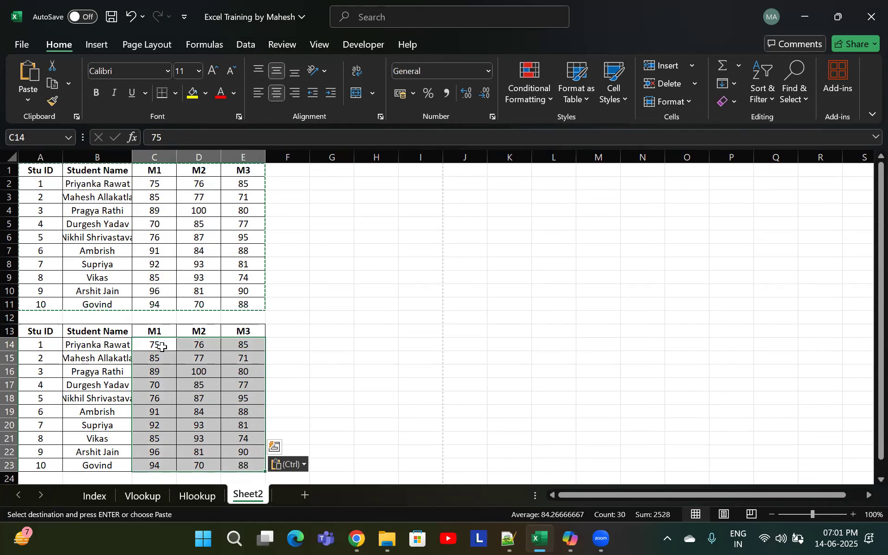
key(Delete)
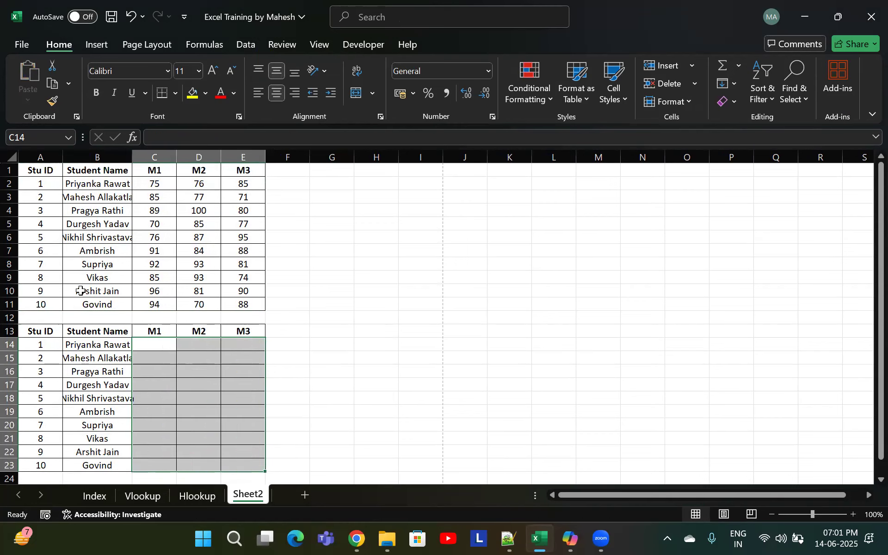
AutoFit column B's width to the student names and save the workbook
click(85, 368)
key(o)
key(i)
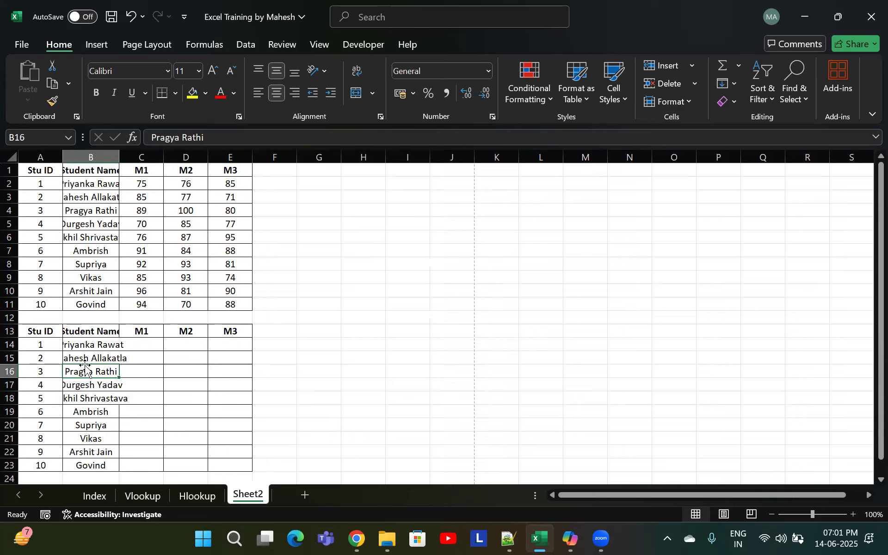
key(Up)
key(alt)
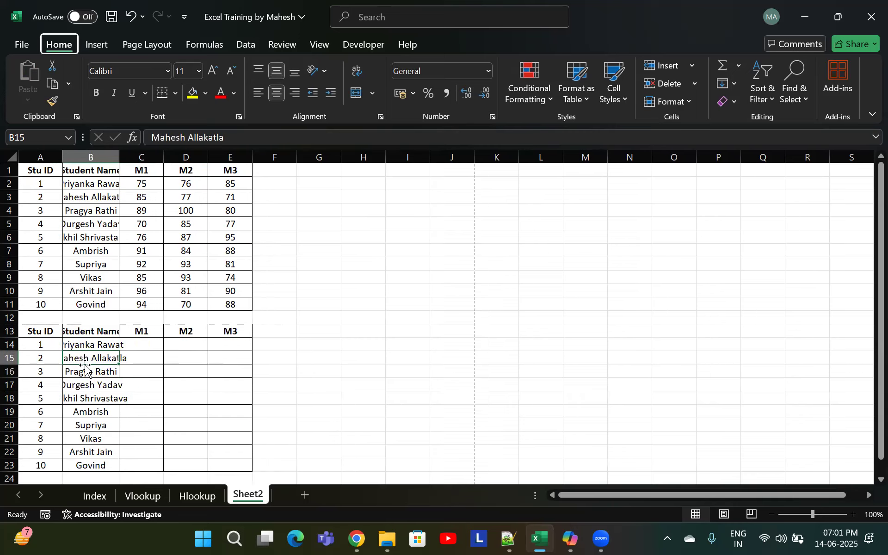
key(o)
key(i)
key(Right)
key(Up)
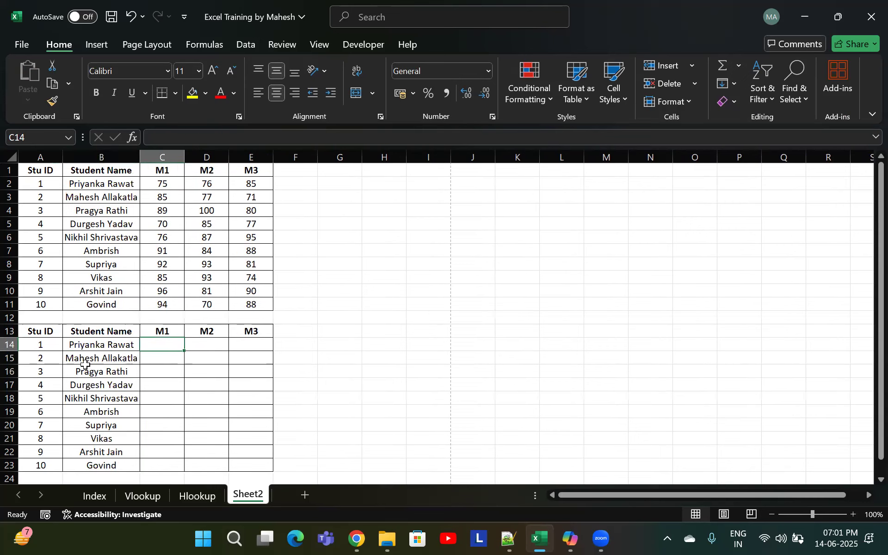
key(ctrl+s)
Enter =RANDBETWEEN(70,100) in C14 of the copied table
text(=ran)
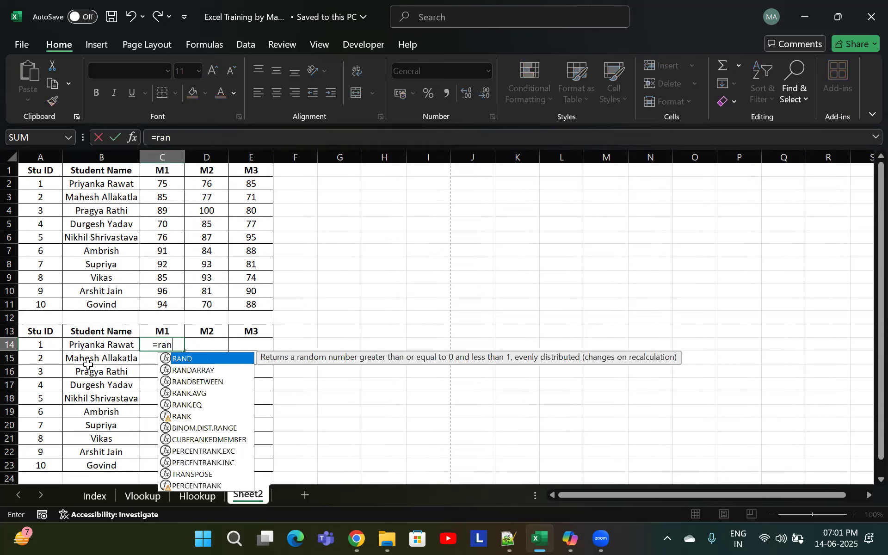
key(Down)
key(Down)
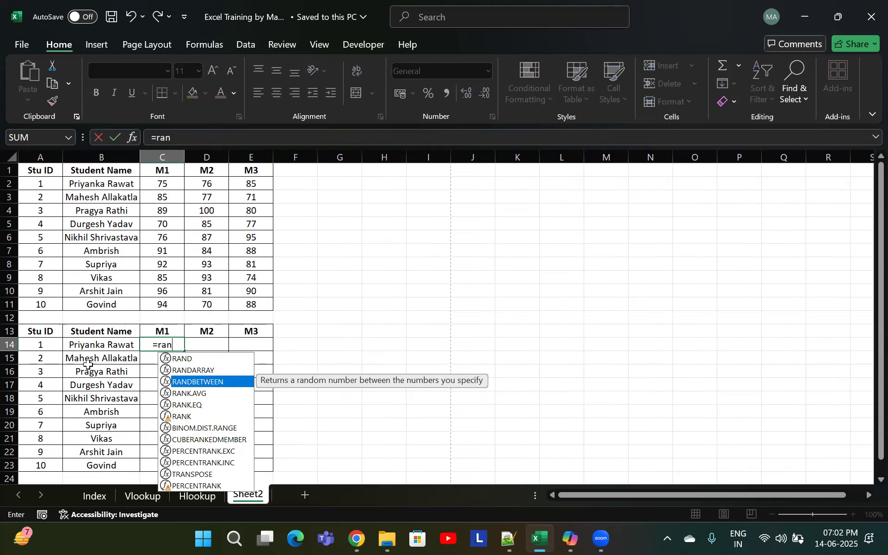
key(Tab)
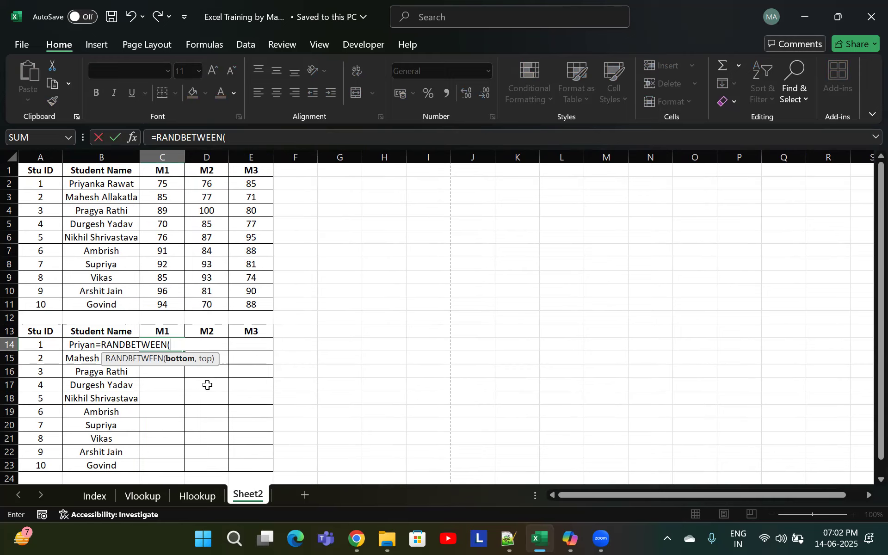
text(60)
key(BackSpace)
text(,1)
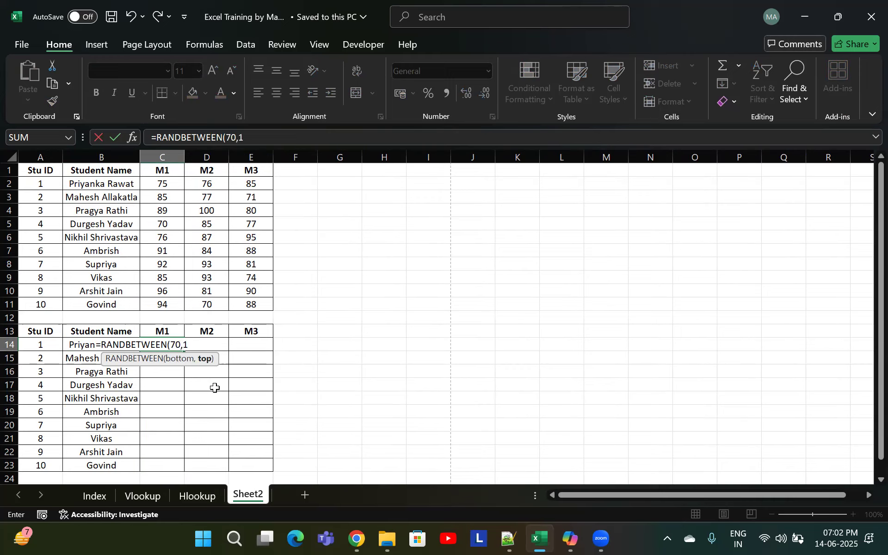
text(00))
key(Return)
key(Up)
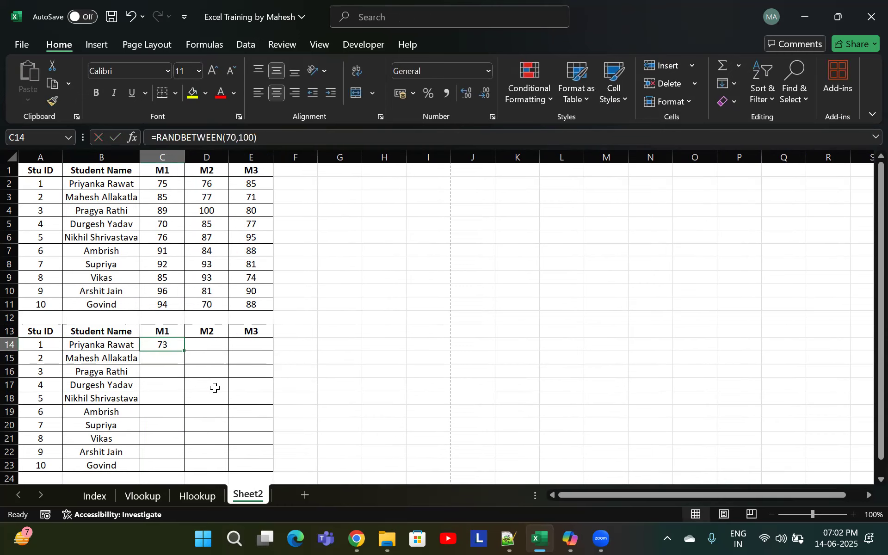
Fill the RANDBETWEEN formula from C14 down to row 23 and across to column E
drag(181, 352, 177, 468)
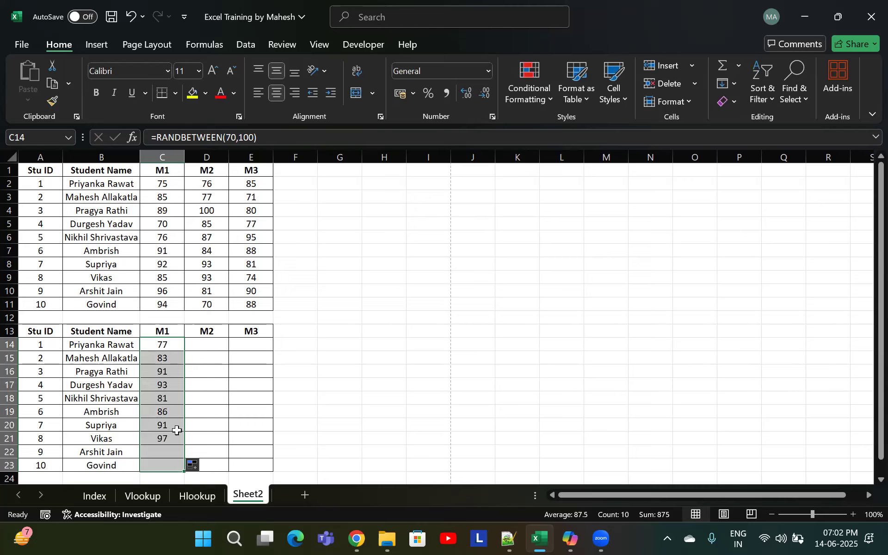
click(181, 349)
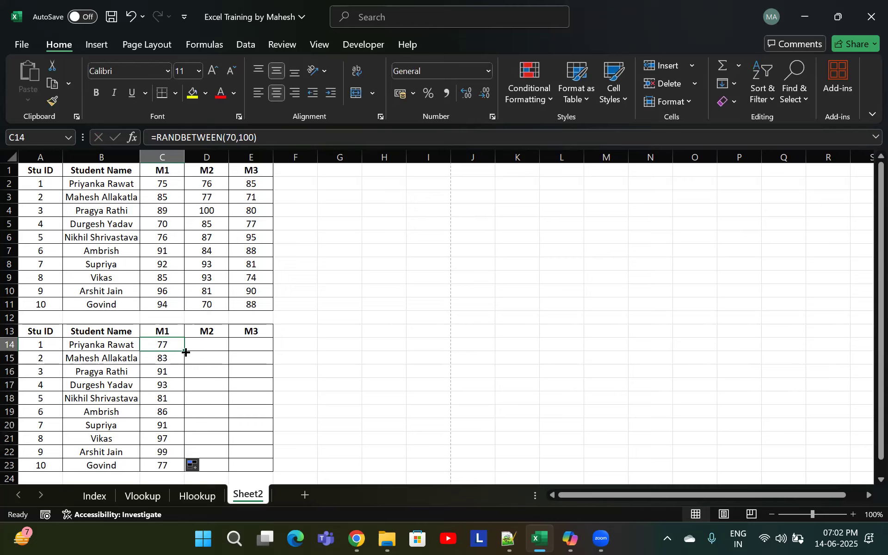
drag(174, 345, 254, 465)
click(217, 397)
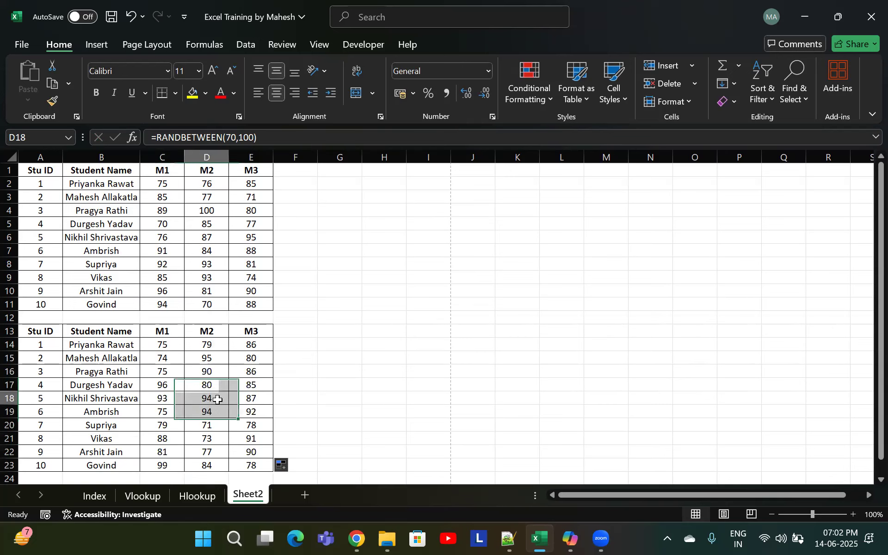
Compare the cells of the copied table with the marks in the original table
click(270, 397)
click(220, 265)
click(213, 357)
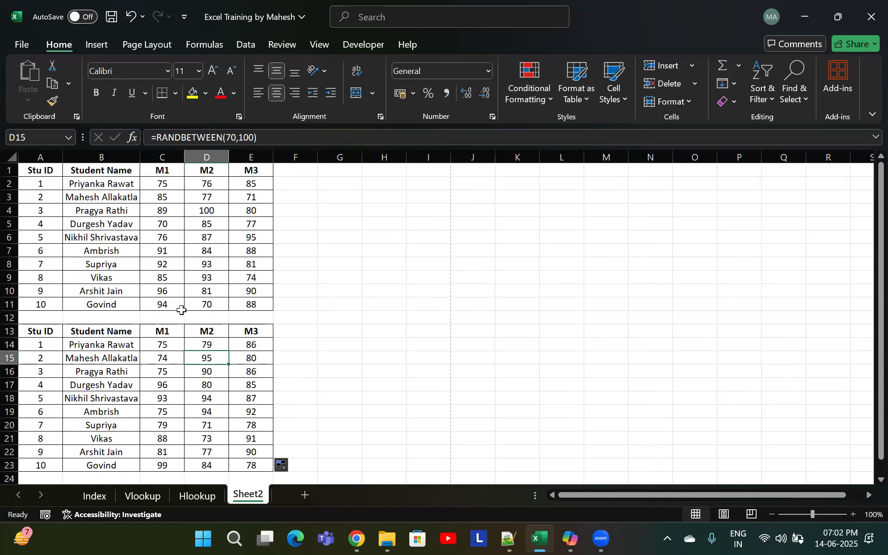
click(162, 184)
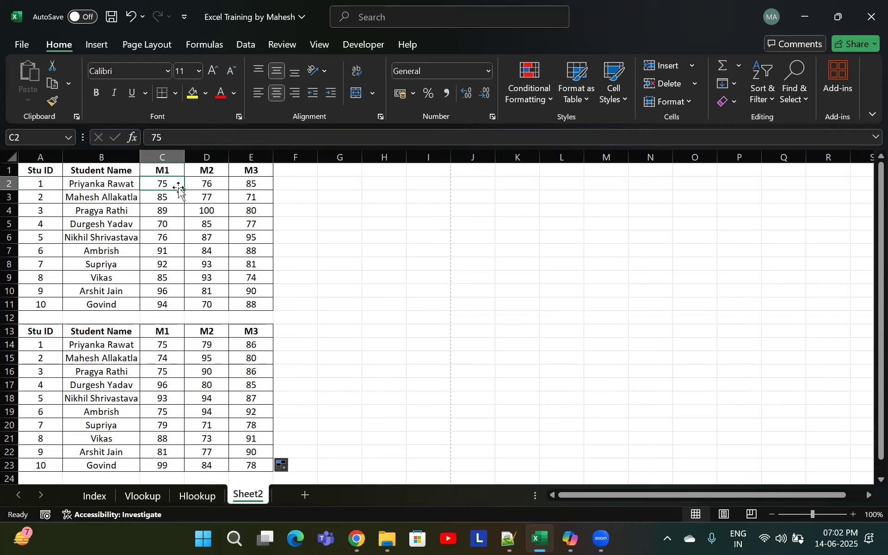
click(172, 370)
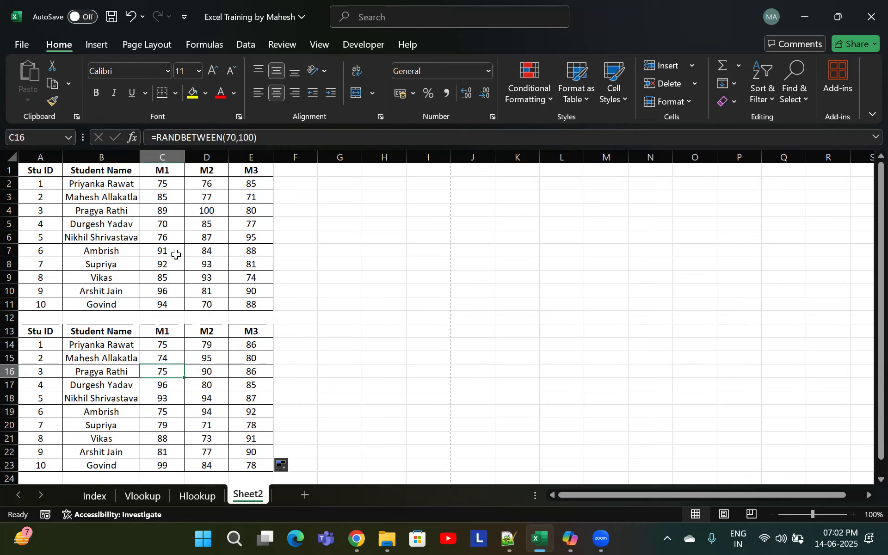
click(173, 347)
Enter =RANDARRAY(10,3,70,100,TRUE) in C2 of the original table
click(165, 184)
text(=)
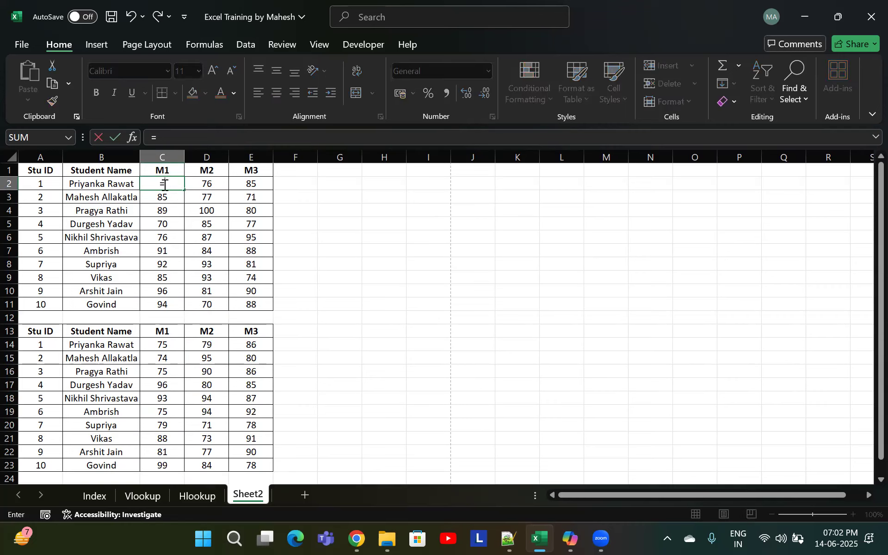
text(randarr)
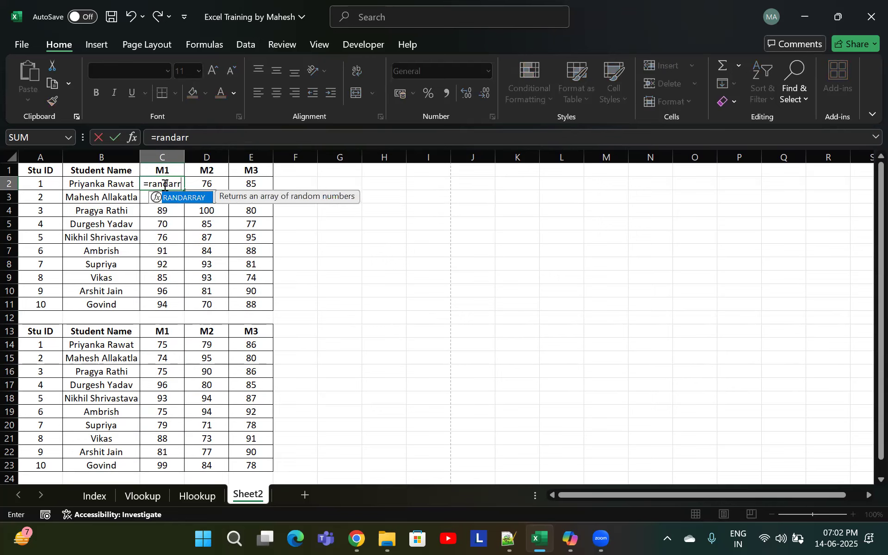
key(Tab)
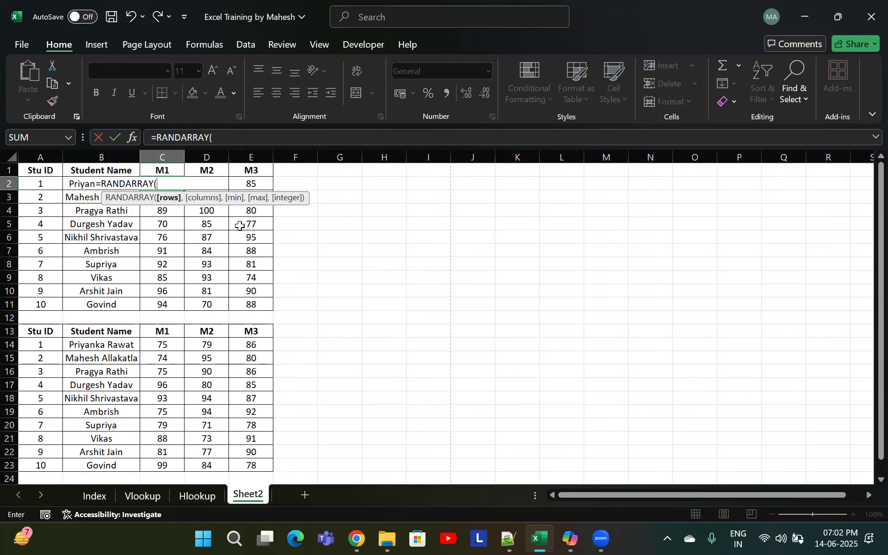
text(10,)
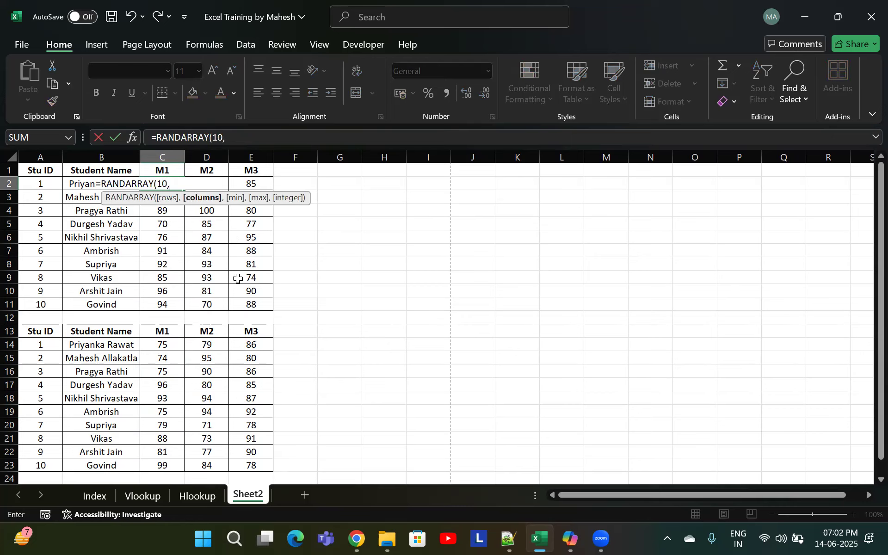
text(3,)
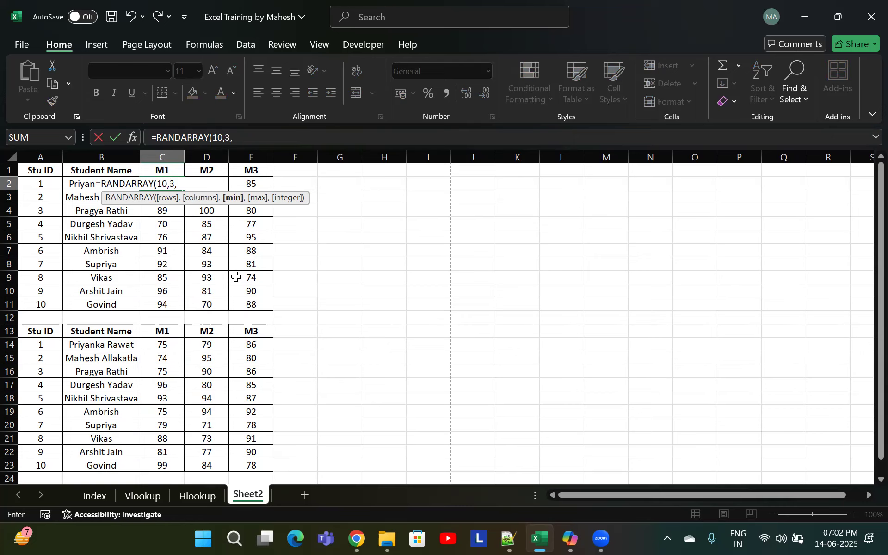
text(70,100)
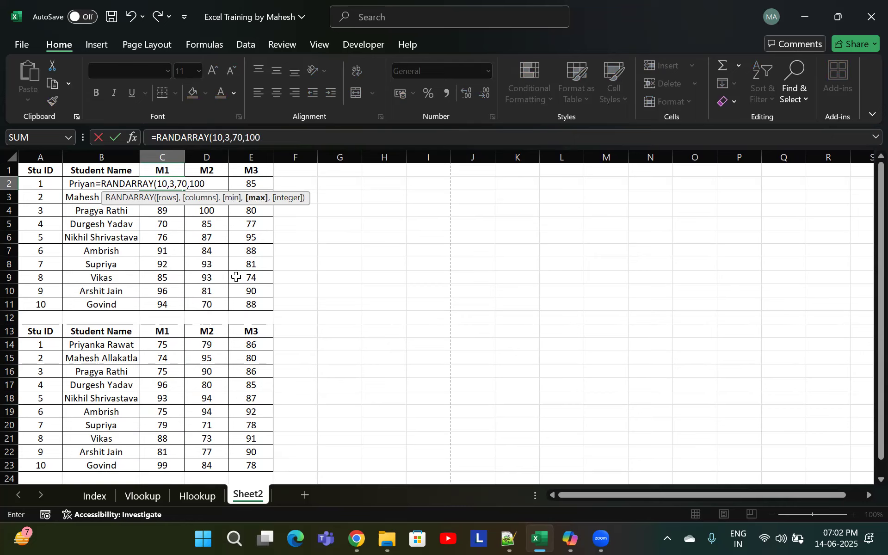
text(,)
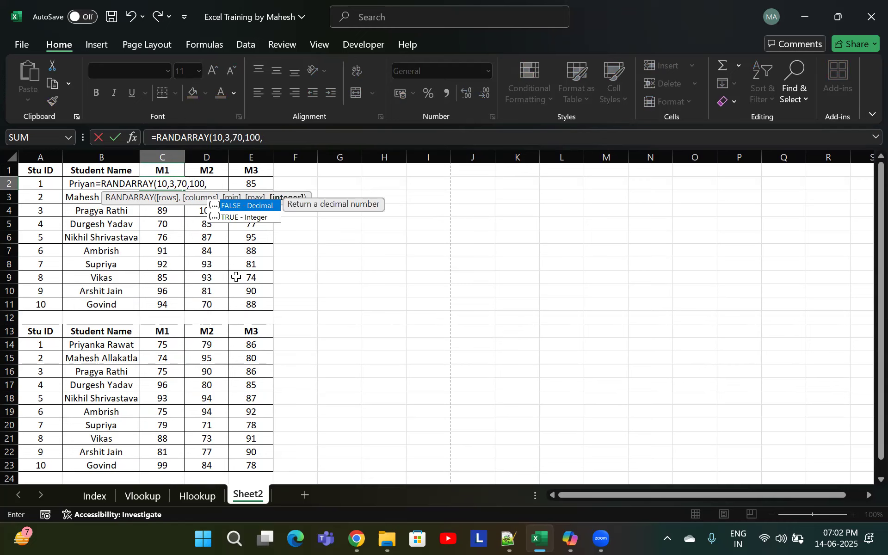
click(257, 218)
double_click(256, 218)
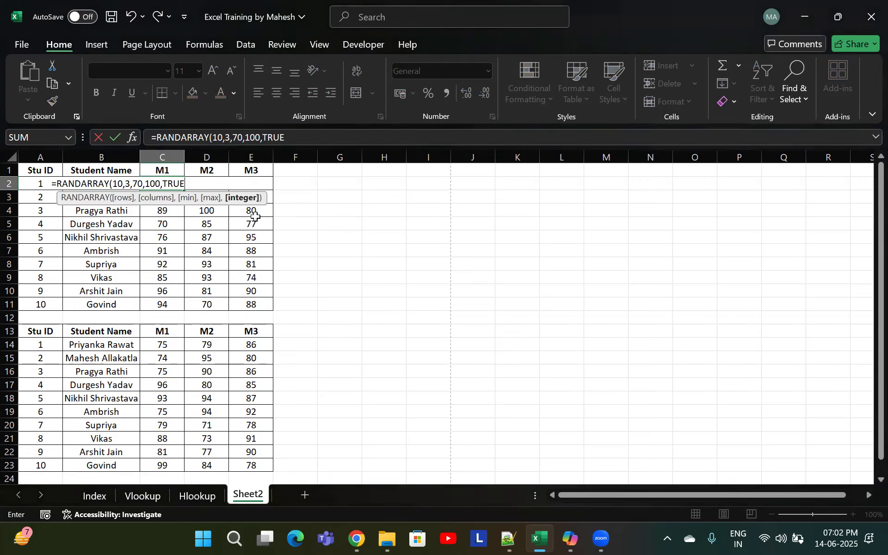
text())
key(Return)
Review the RANDARRAY formula in C2, then clear the marks from C2:E11
click(204, 212)
double_click(174, 187)
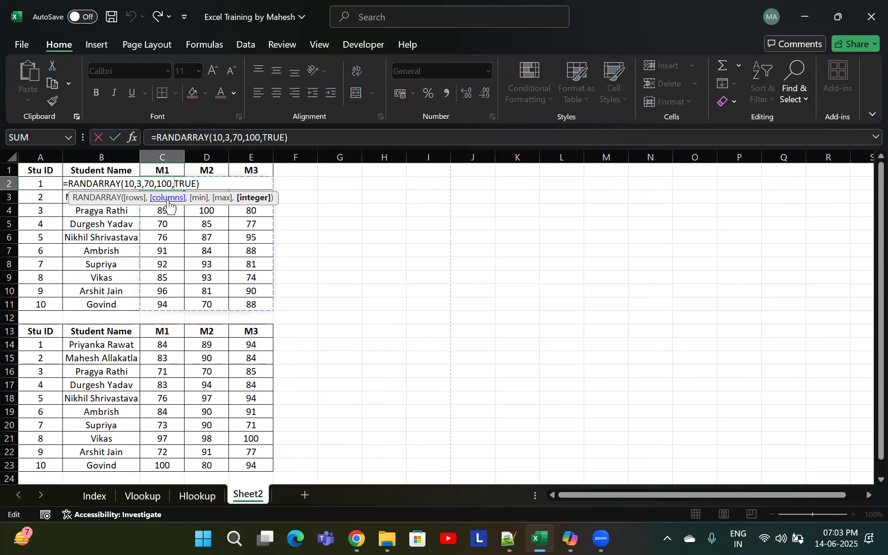
click(136, 184)
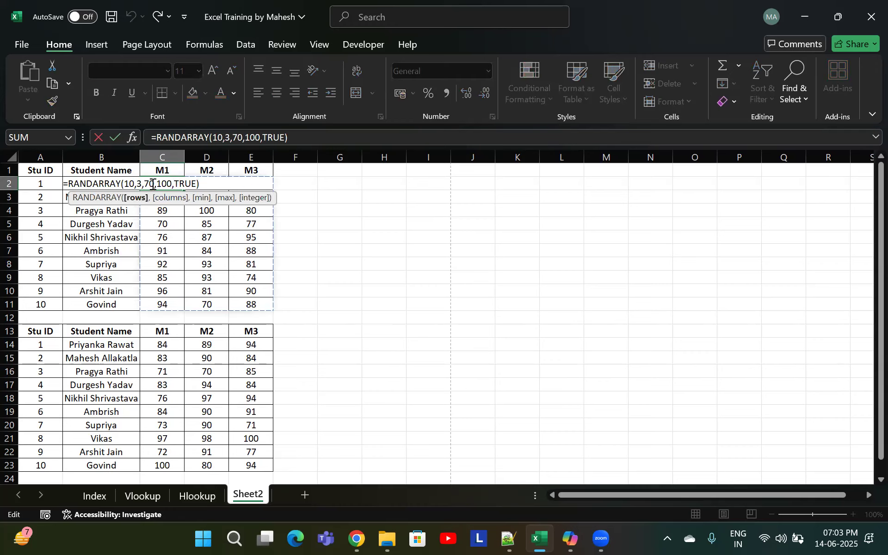
click(146, 184)
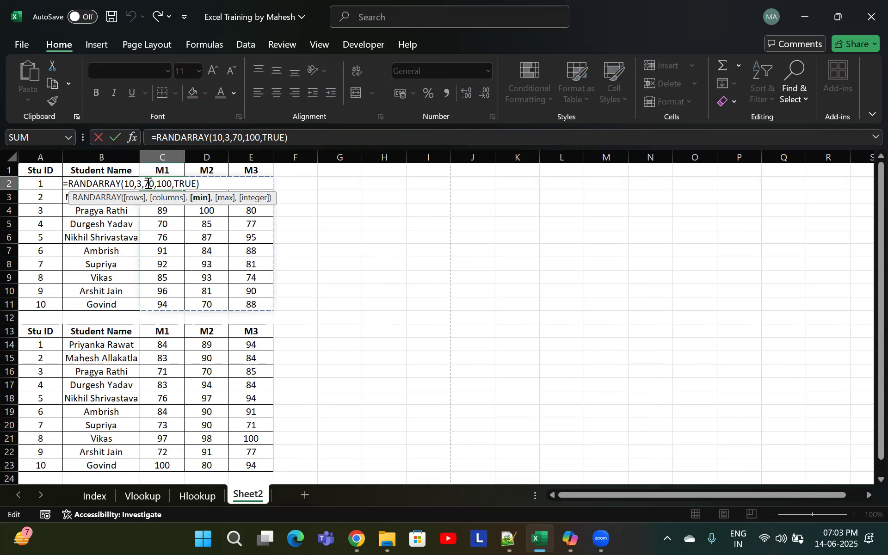
key(Return)
drag(169, 198, 250, 301)
key(Delete)
Enter =RANDARRAY(10,3,70,100,1) in C2 to fill the original table's marks with whole numbers from 70 to 100
click(179, 184)
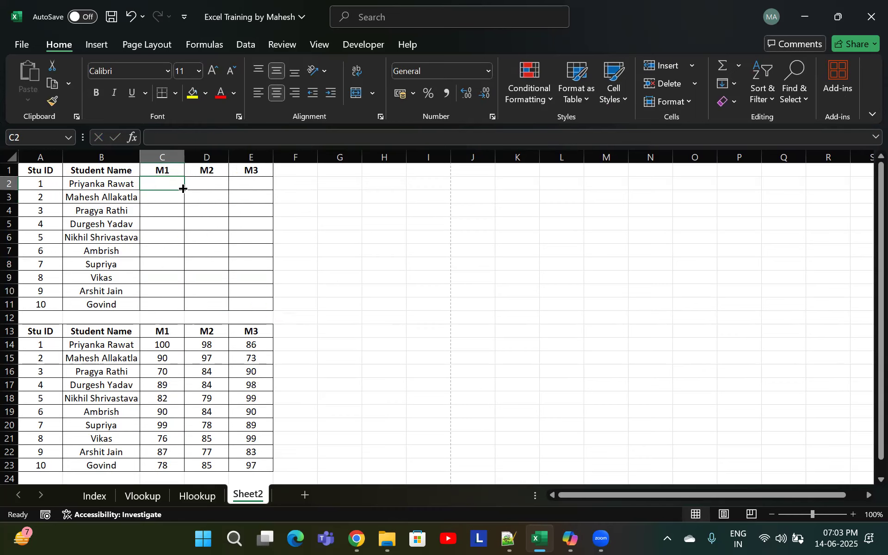
text(=rand)
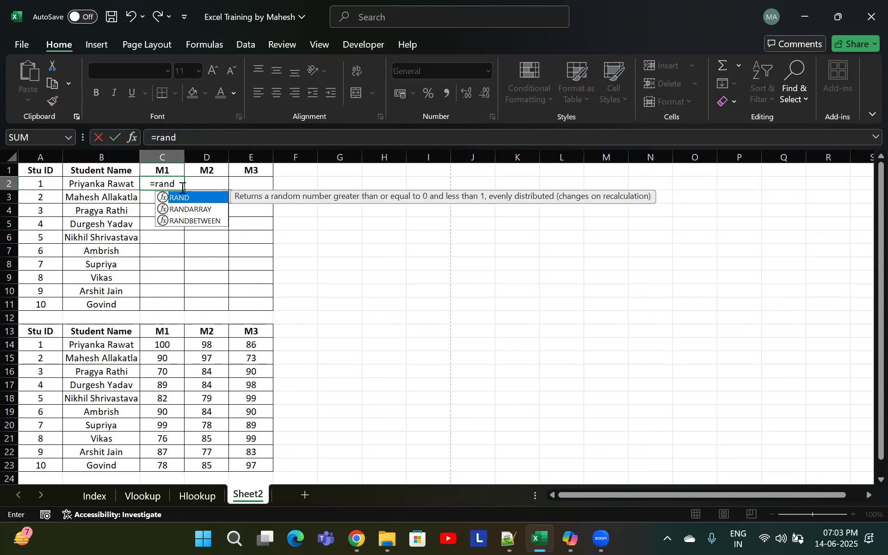
text(arr)
key(Tab)
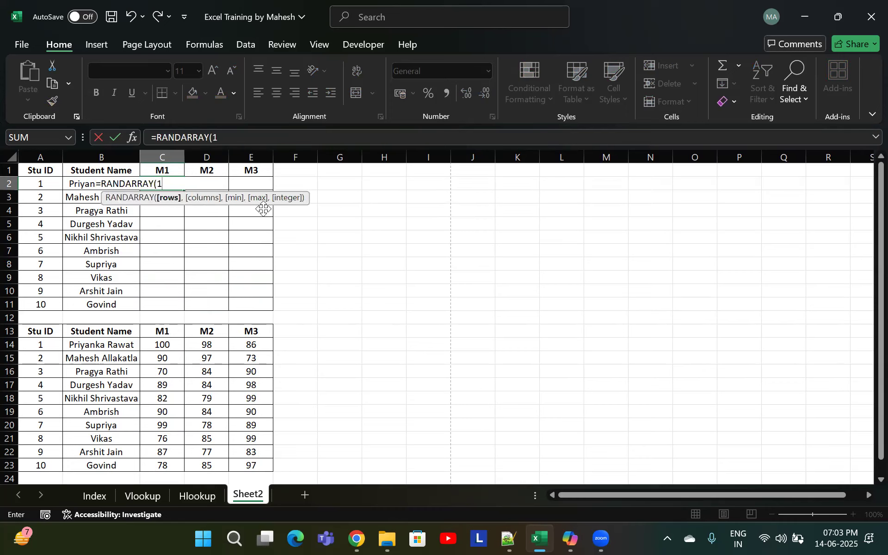
text(10,)
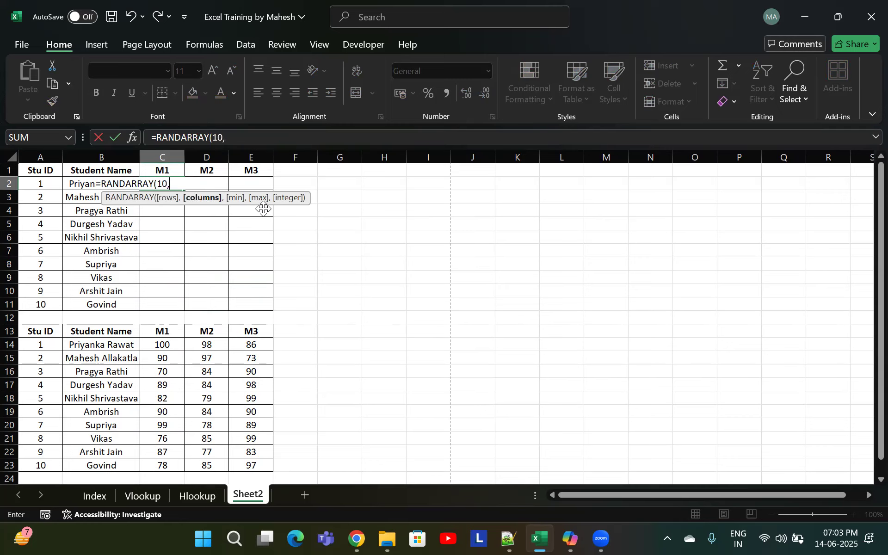
text(3,)
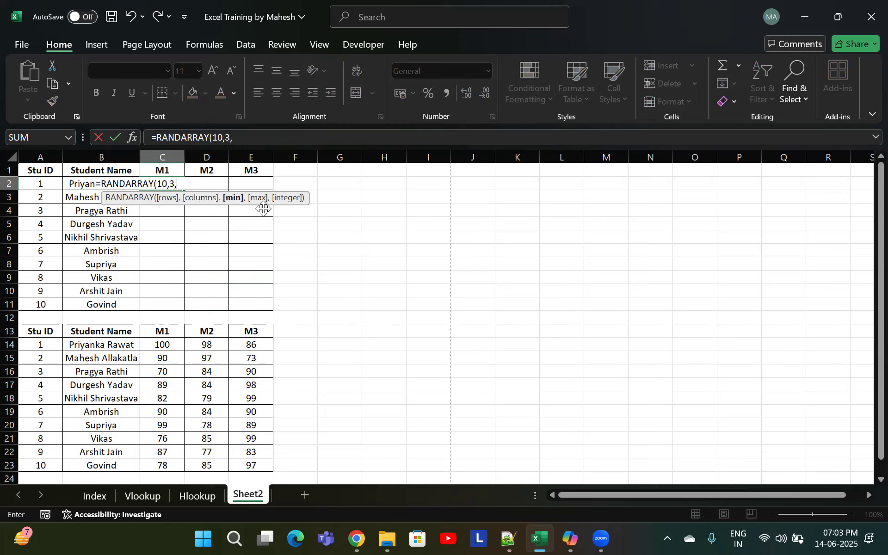
text(70,100,)
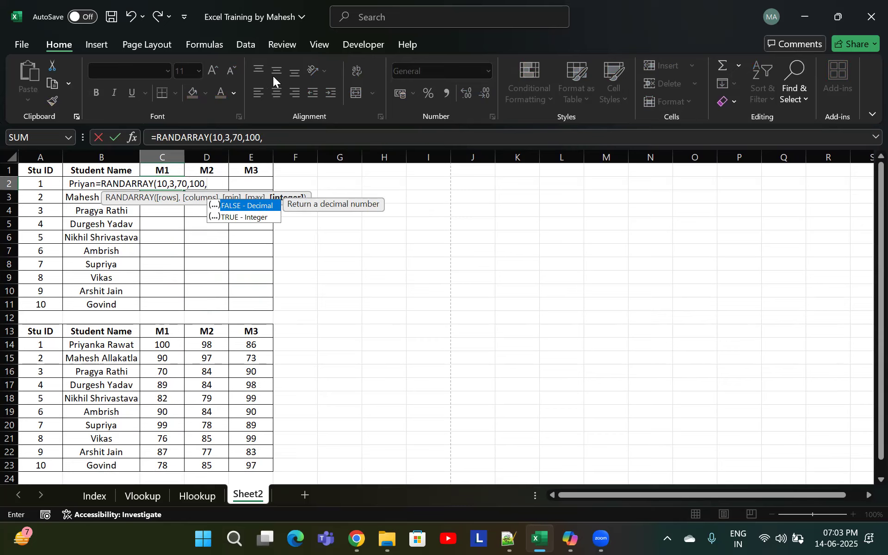
click(436, 235)
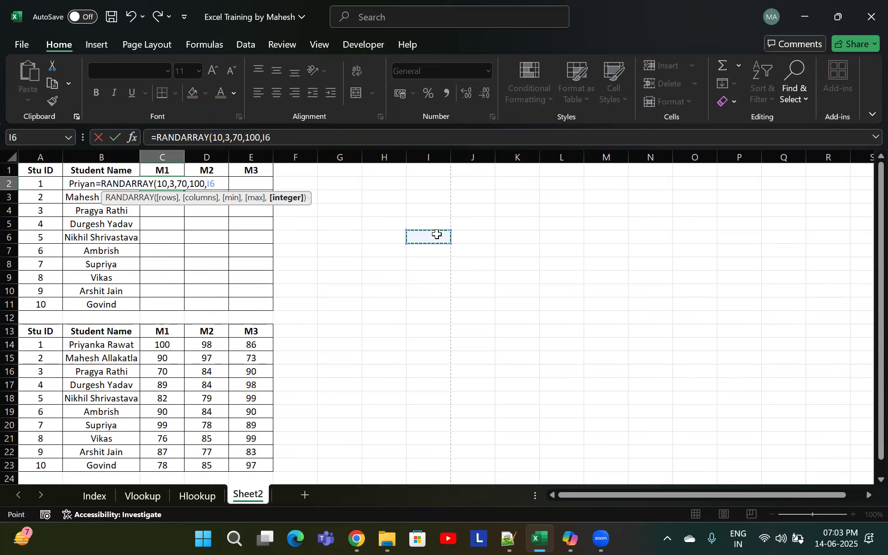
key(BackSpace)
key(BackSpace)
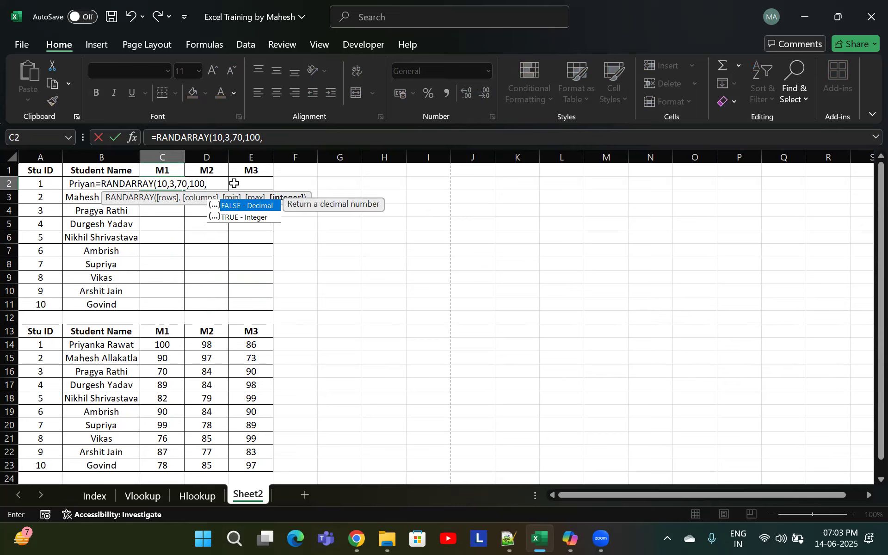
click(240, 217)
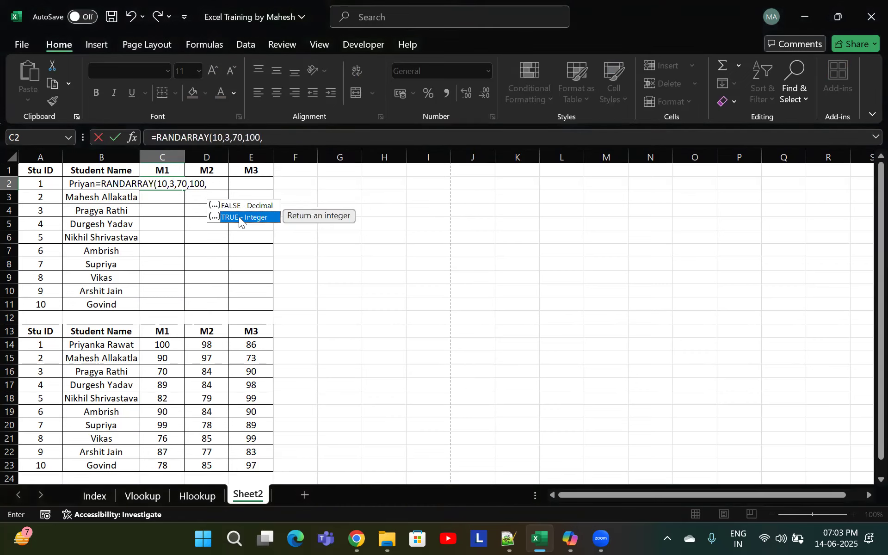
text(1)
key(Return)
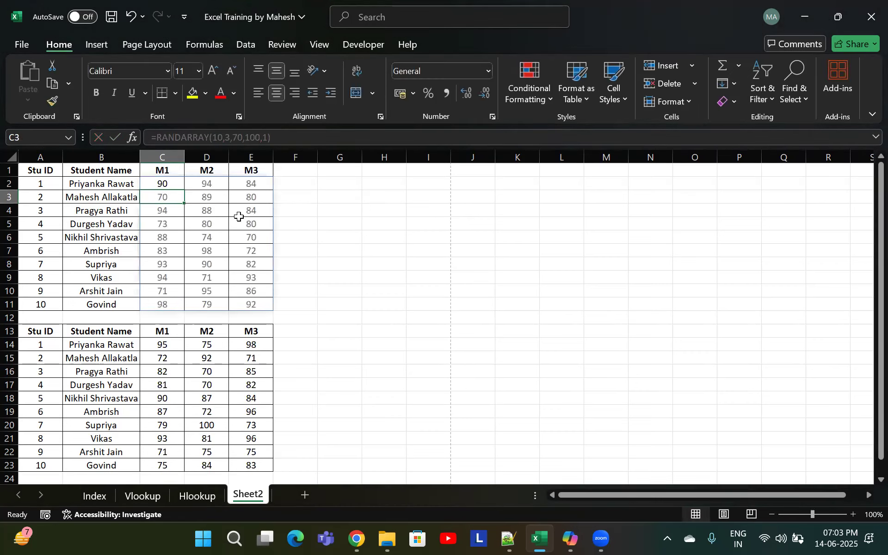
Inspect the RANDARRAY formula in C2 in edit mode and leave it unchanged
click(171, 182)
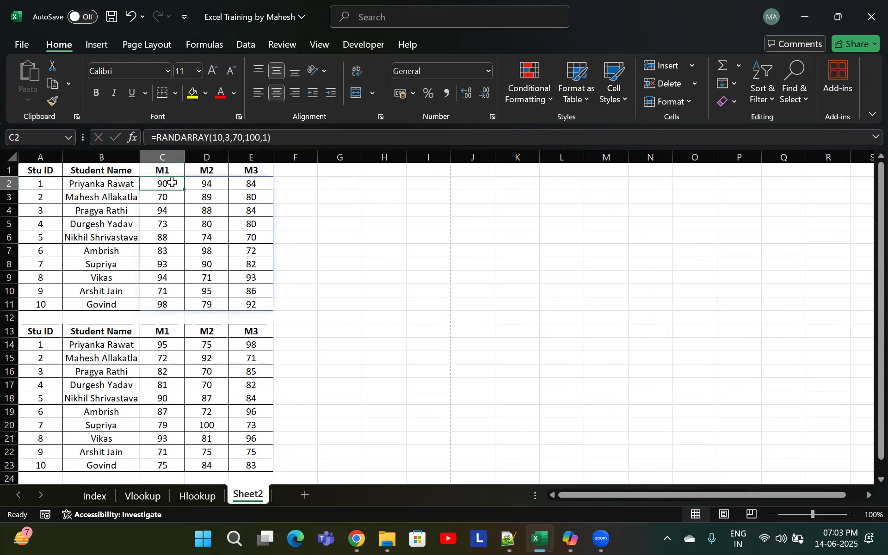
double_click(172, 183)
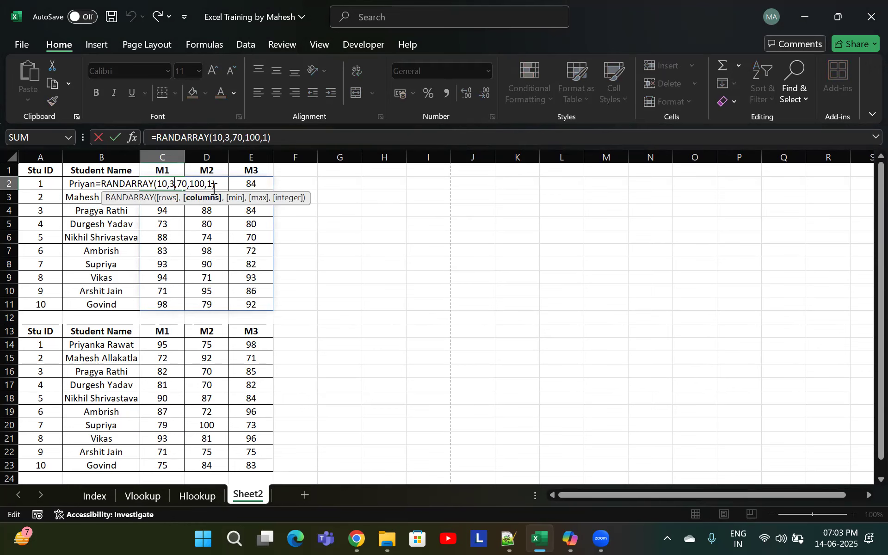
key(Escape)
Enter TRUE and FALSE in H4:H5 with their equivalents 1 and 0 in I4:I5
click(382, 237)
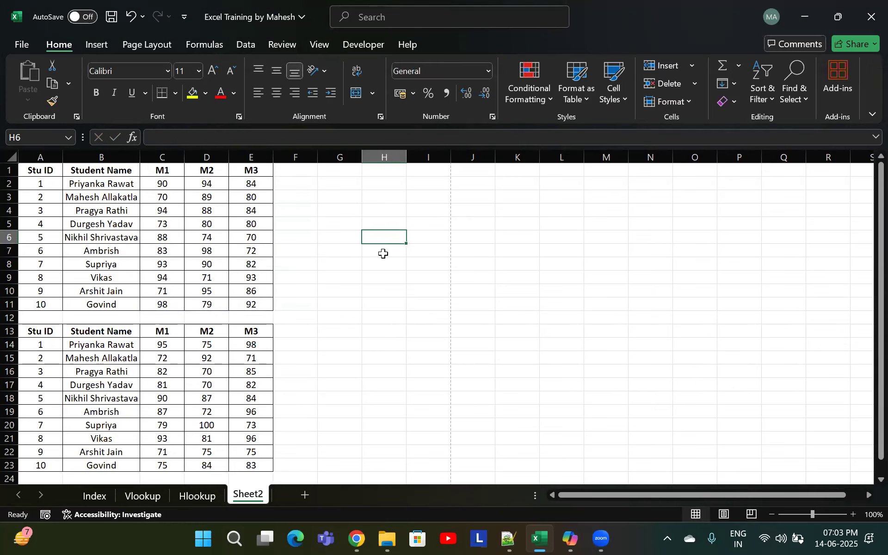
click(382, 211)
text(TR)
key(Return)
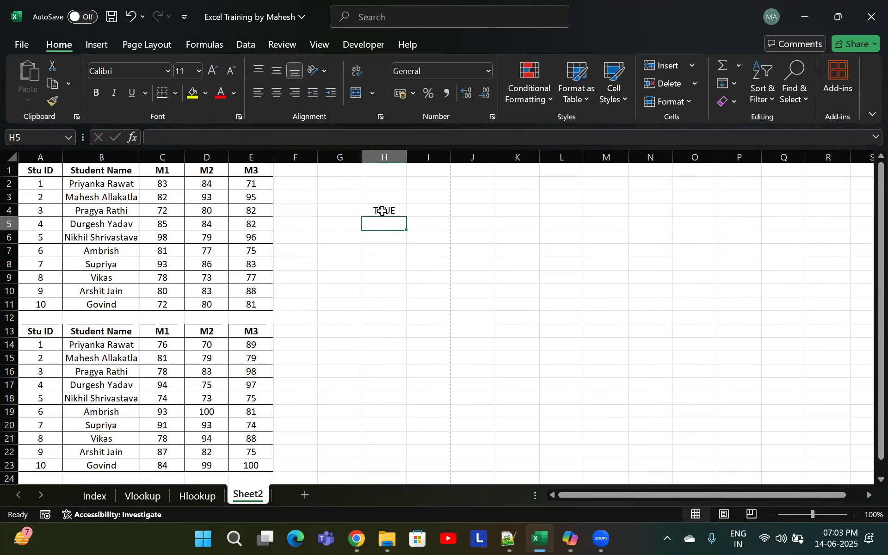
text(FALSE)
key(Tab)
key(Up)
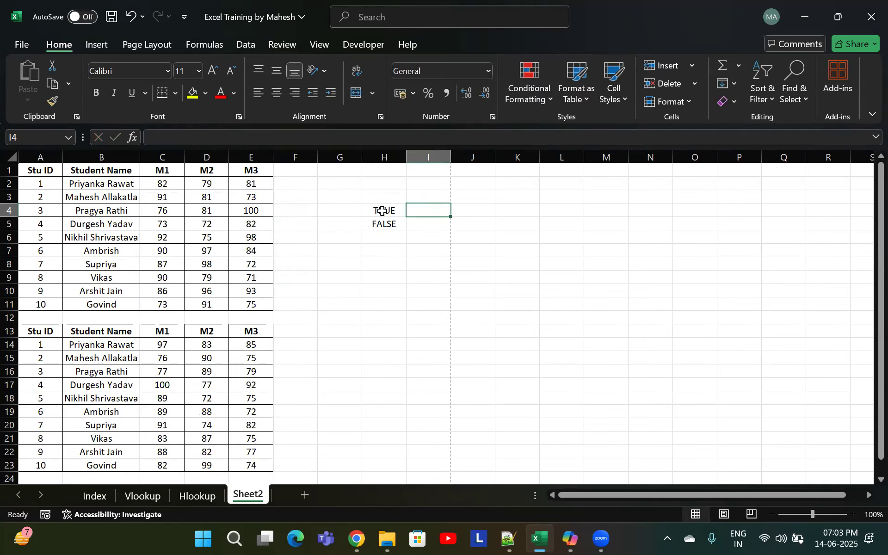
text(1)
key(Return)
text(0)
key(Return)
key(Up)
key(Up)
key(Up)
key(Down)
key(Down)
key(Down)
key(Up)
key(Up)
key(Down)
key(Down)
key(Up)
key(Up)
key(Up)
key(Down)
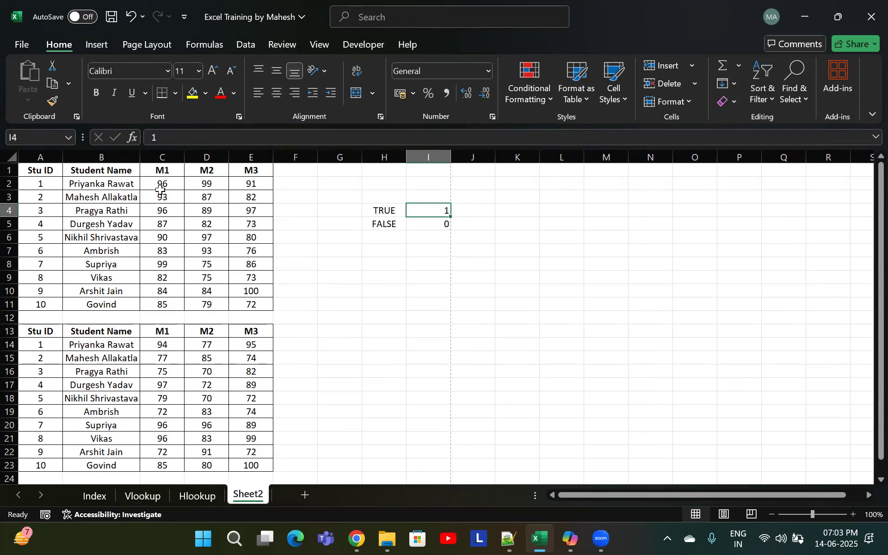
Change the integer argument of the RANDARRAY formula in C2 to 0 to return decimal marks
double_click(174, 187)
double_click(212, 185)
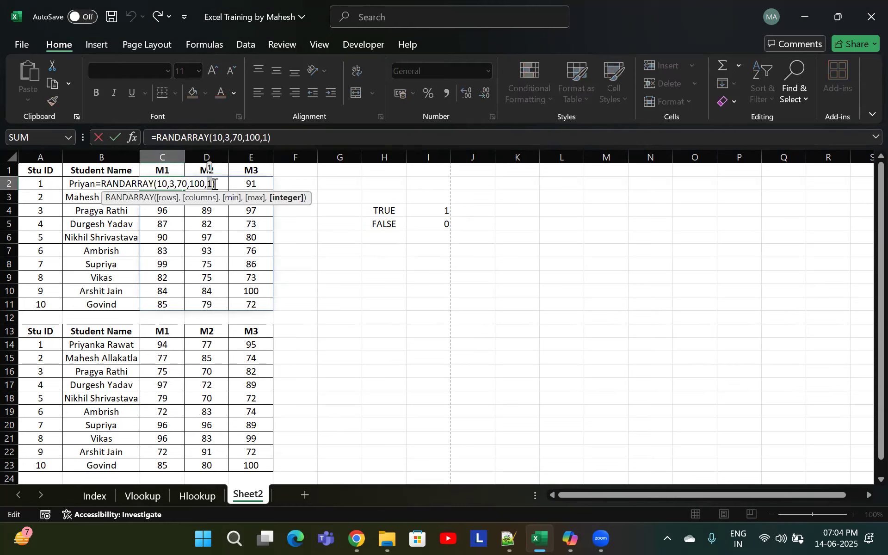
key(Escape)
drag(177, 214, 249, 293)
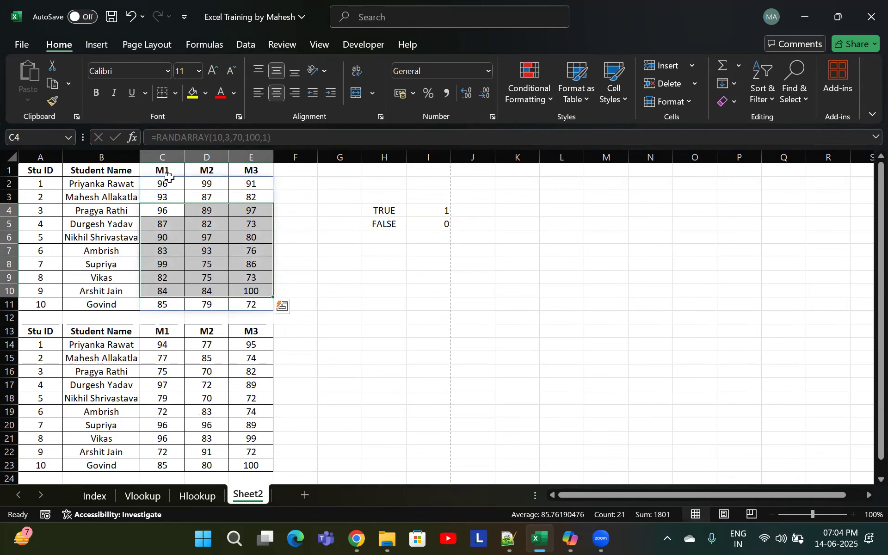
double_click(172, 182)
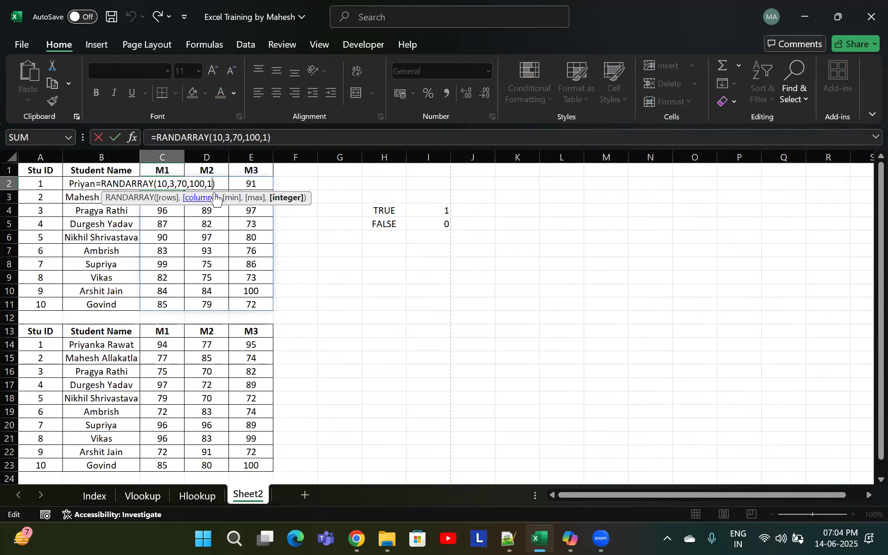
key(BackSpace)
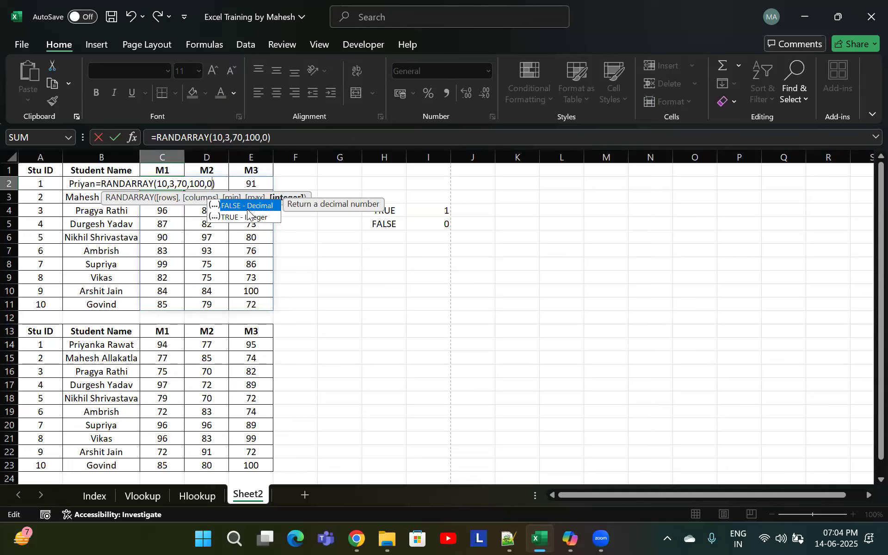
key(Return)
click(188, 237)
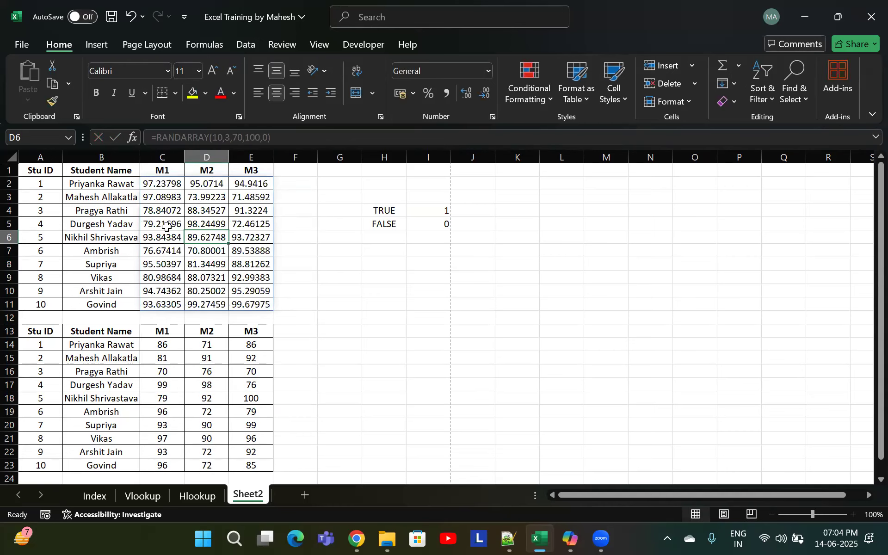
Set the integer argument of the RANDARRAY formula in C2 to 1 for whole-number marks
double_click(174, 183)
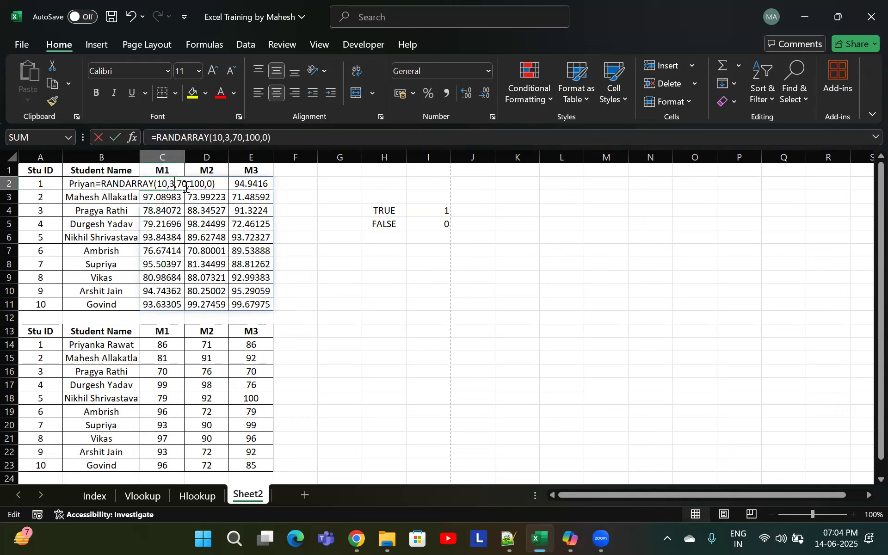
click(214, 184)
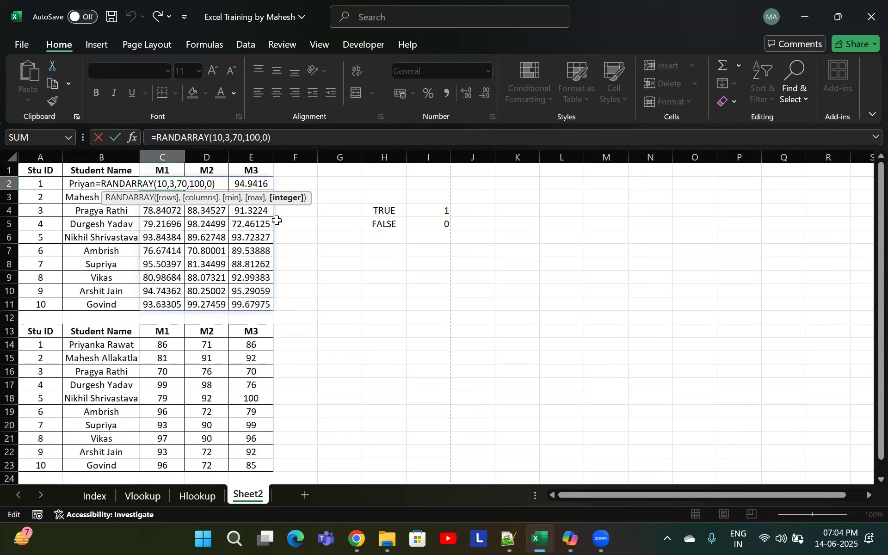
key(BackSpace)
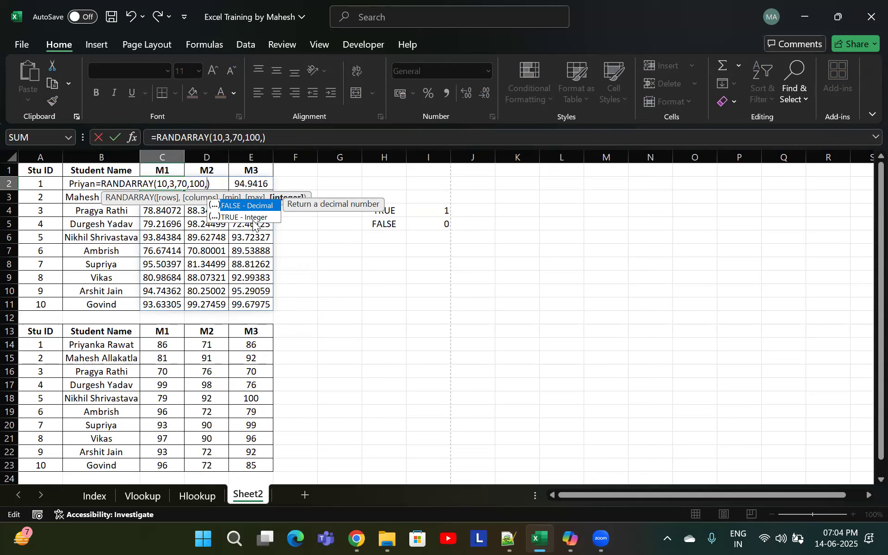
text(0)
key(BackSpace)
text(1)
key(Return)
Select and compare the marks ranges of the original and copied student tables
drag(153, 183, 245, 304)
drag(166, 346, 245, 463)
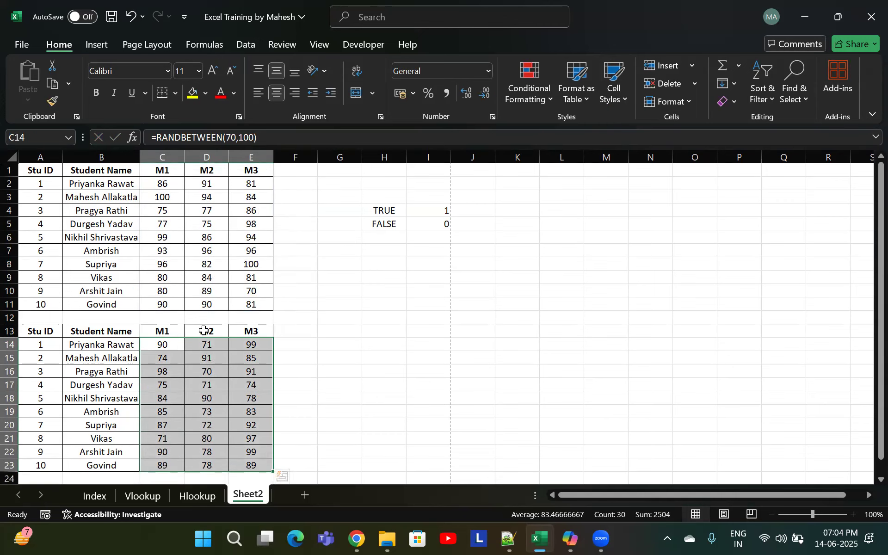
drag(167, 184, 235, 298)
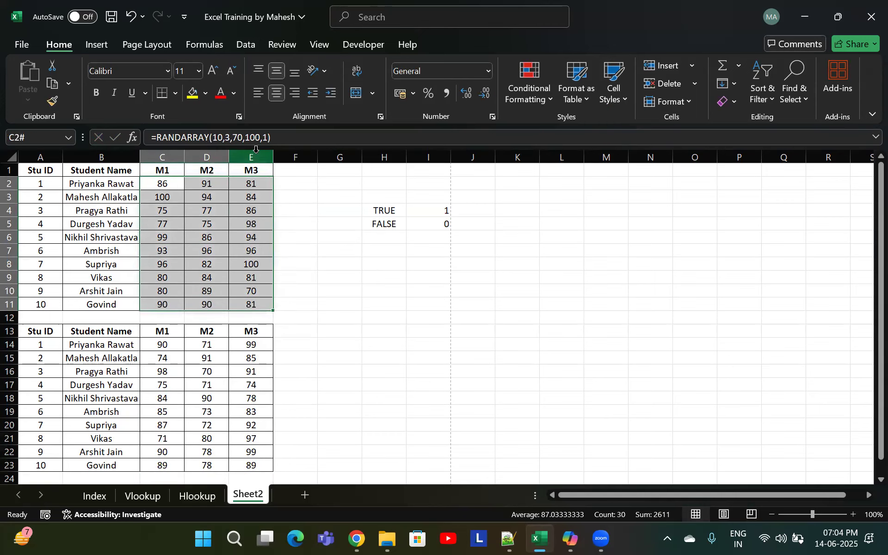
drag(167, 345, 244, 473)
click(356, 291)
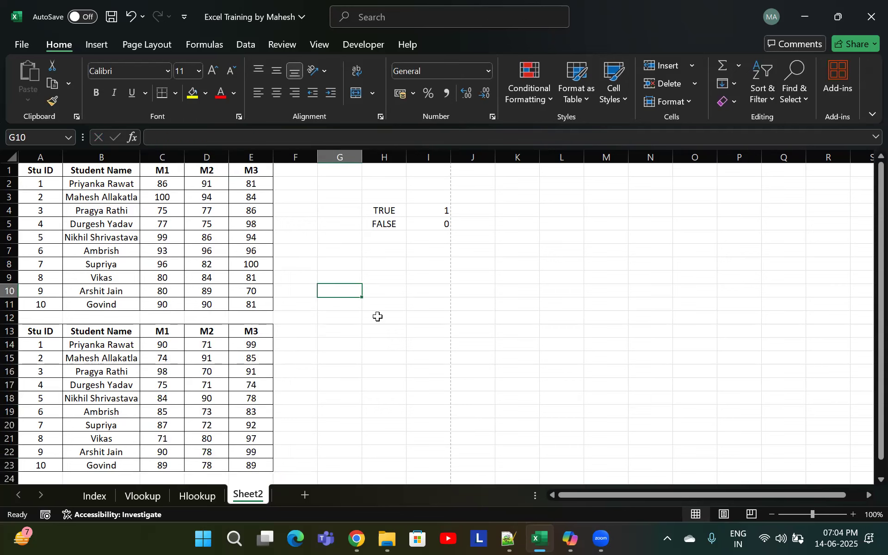
Review the webinar topic list on the Index sheet, then return to Sheet2
click(95, 496)
click(55, 331)
drag(46, 305, 55, 334)
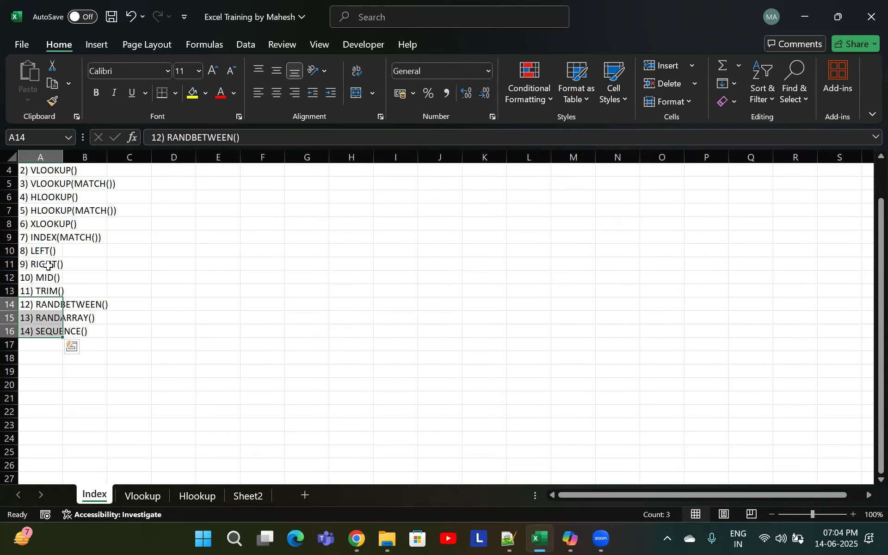
drag(56, 254, 63, 295)
scroll(59, 290, up, 1)
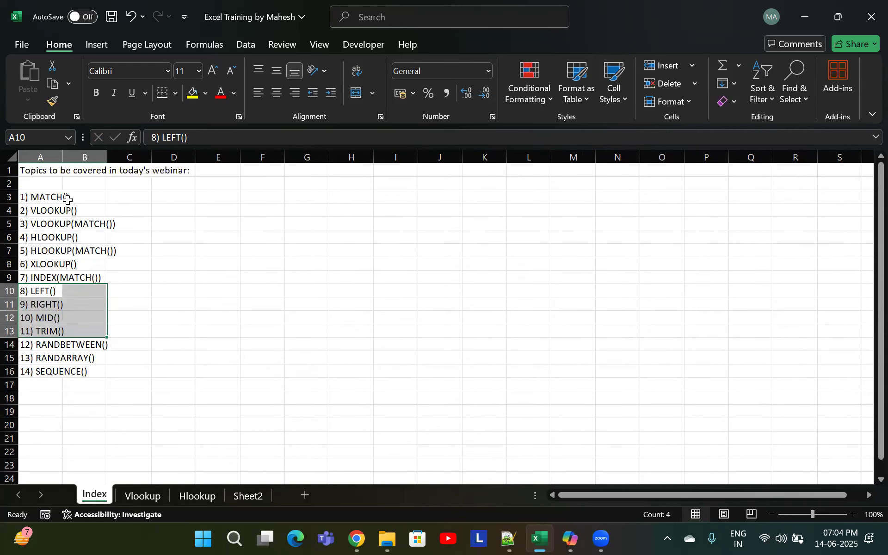
drag(51, 199, 70, 275)
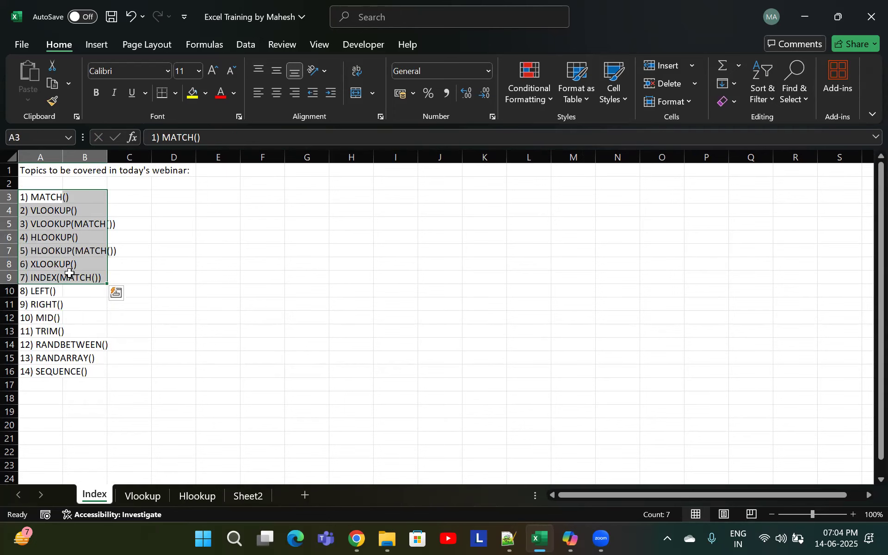
click(246, 499)
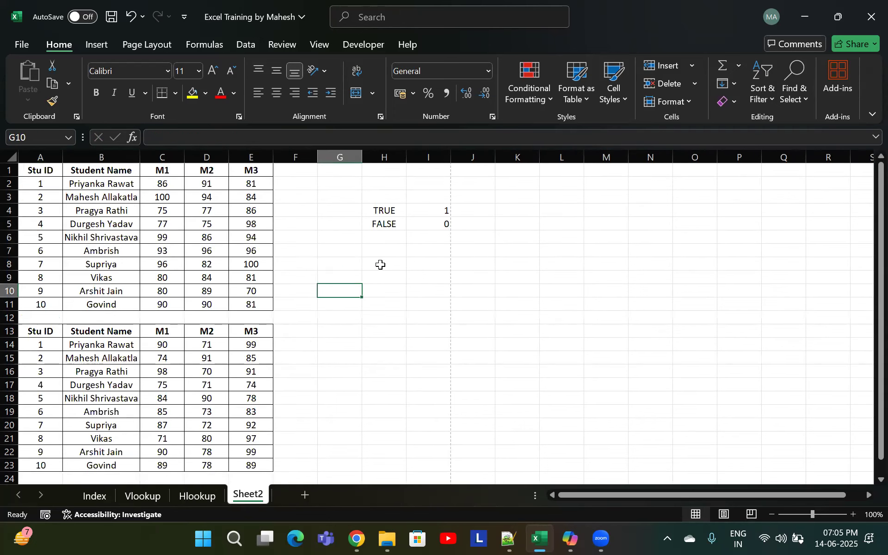
Copy the second student table A13:E23 and paste it starting at A25 as a third table
click(379, 264)
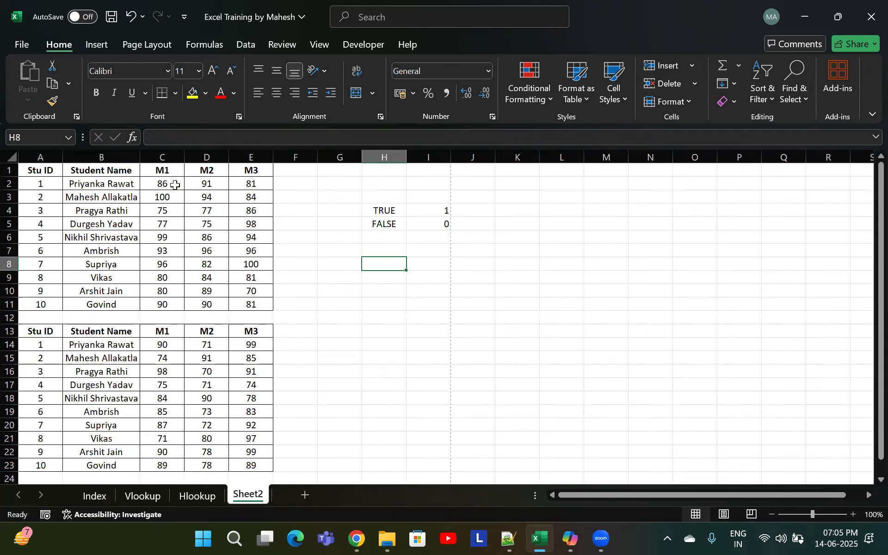
drag(175, 184, 250, 198)
scroll(74, 222, down, 3)
scroll(67, 254, up, 1)
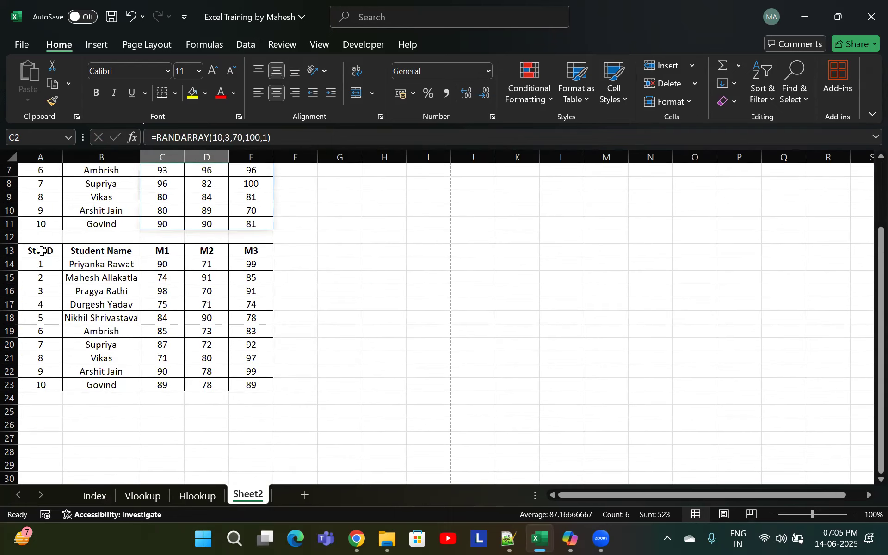
drag(41, 250, 230, 385)
key(ctrl+c)
scroll(88, 343, down, 2)
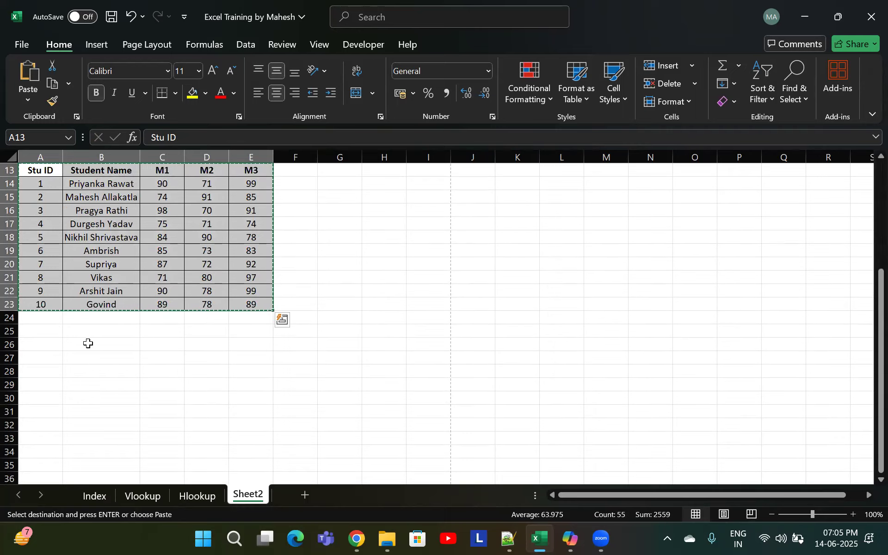
click(40, 331)
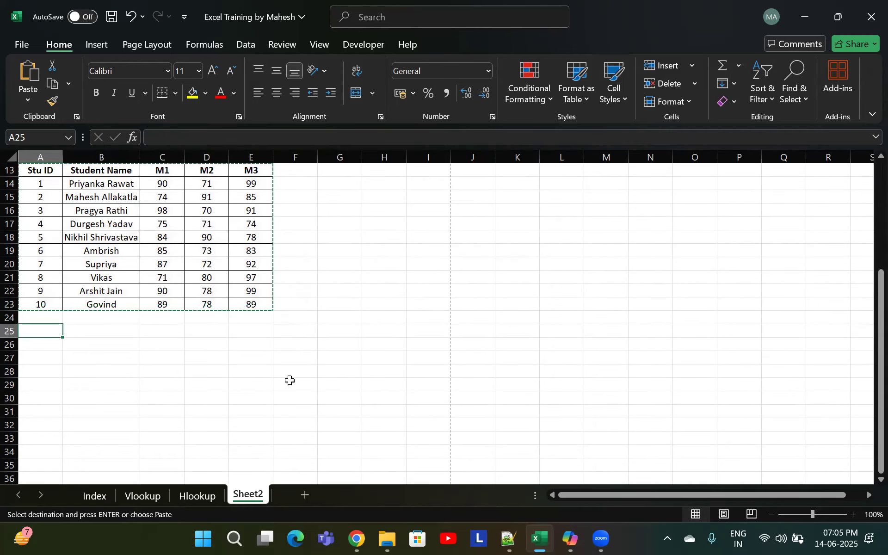
key(ctrl+v)
Convert the marks range C26:E35 of the third table to static values with Paste Special Values
scroll(250, 366, down, 1)
click(161, 305)
click(207, 331)
double_click(199, 332)
key(Escape)
click(172, 306)
key(ctrl+shift+Down)
key(ctrl+shift+Right)
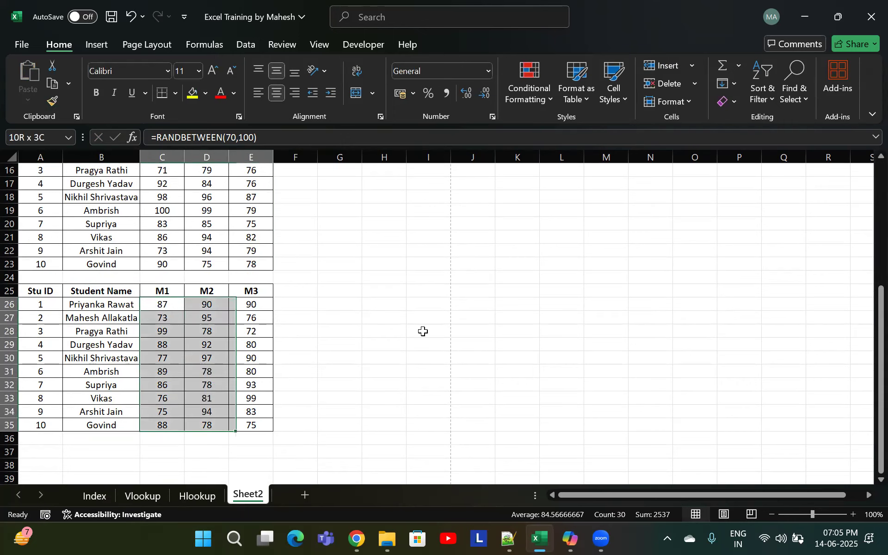
key(ctrl+c)
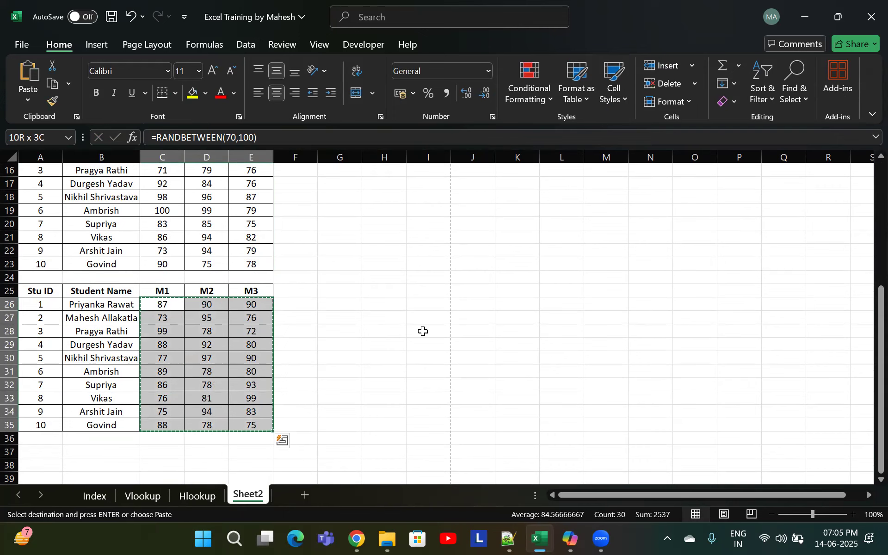
key(ctrl+alt+v)
key(v)
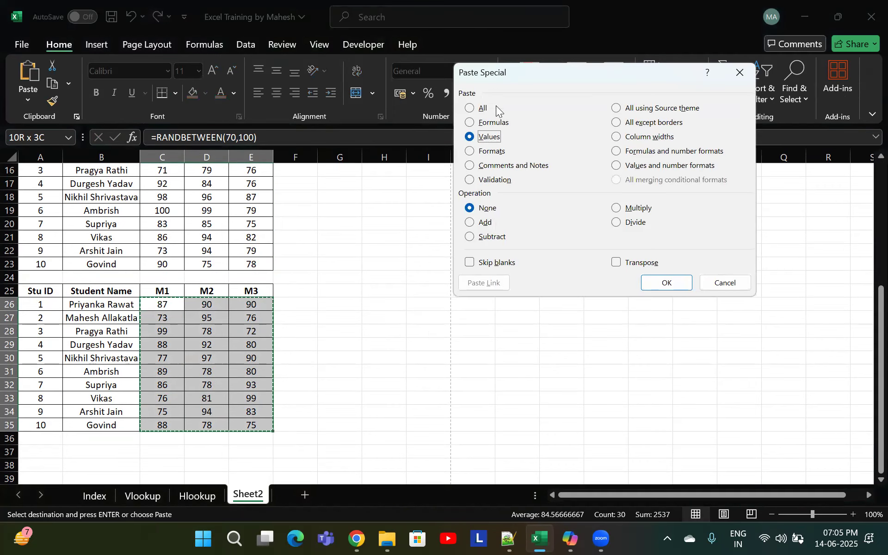
click(668, 283)
Inspect the pasted mark cells of the third table to check whether they hold formulas
click(162, 344)
double_click(163, 345)
key(Escape)
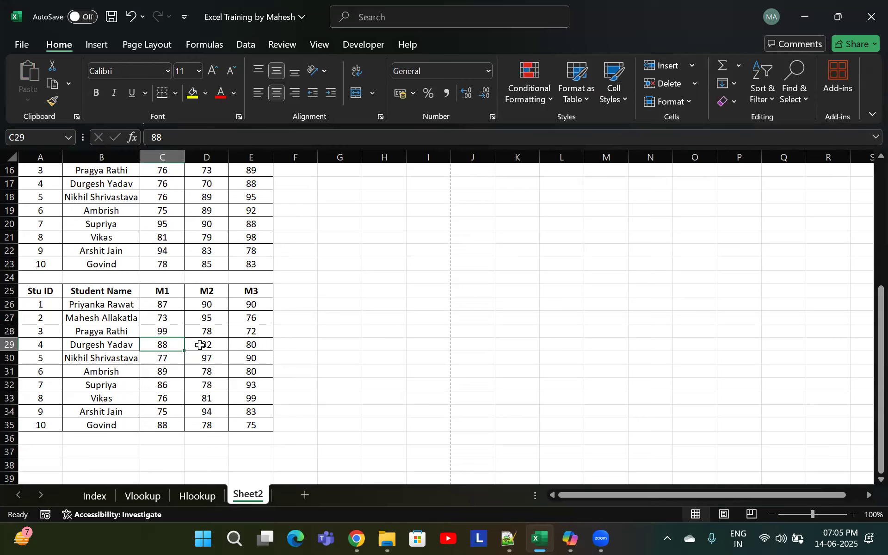
double_click(201, 345)
key(Escape)
scroll(285, 349, up, 1)
scroll(323, 323, down, 1)
click(345, 303)
click(348, 285)
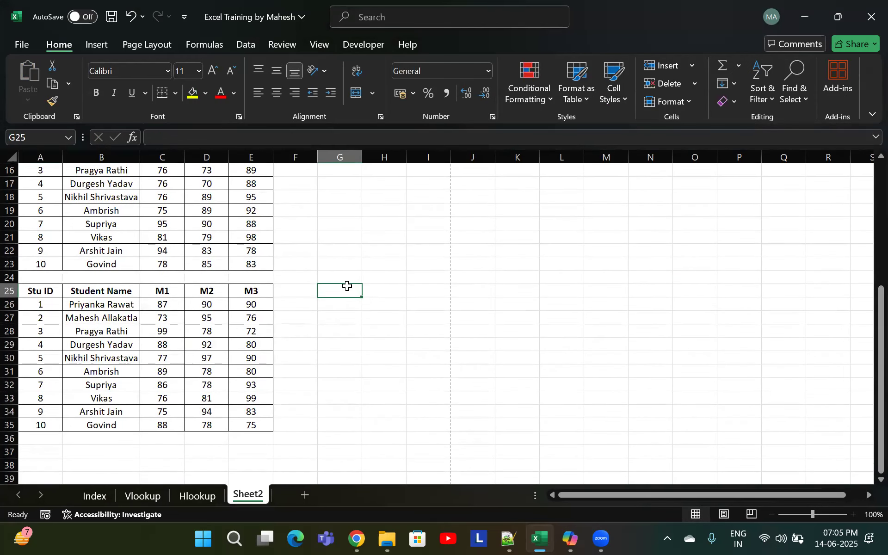
Examine the header row and cells of the third table
drag(28, 289, 241, 287)
click(174, 292)
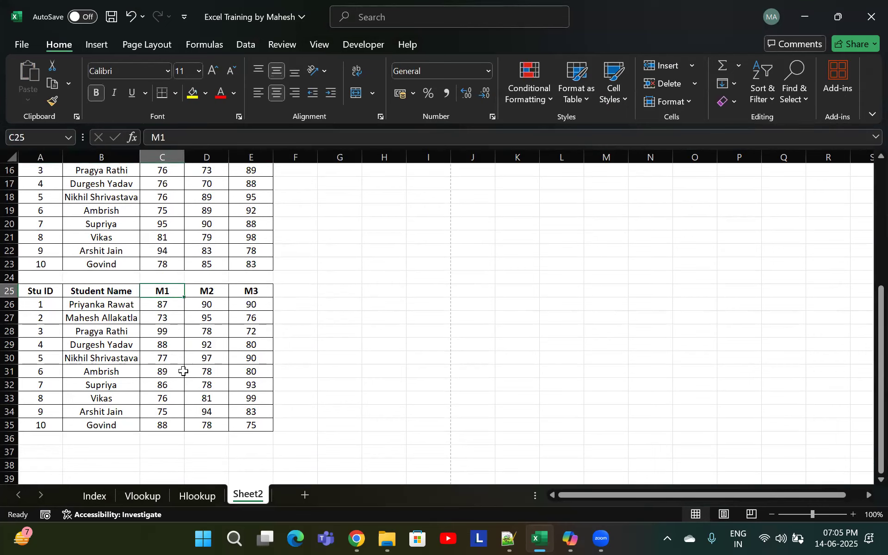
click(163, 346)
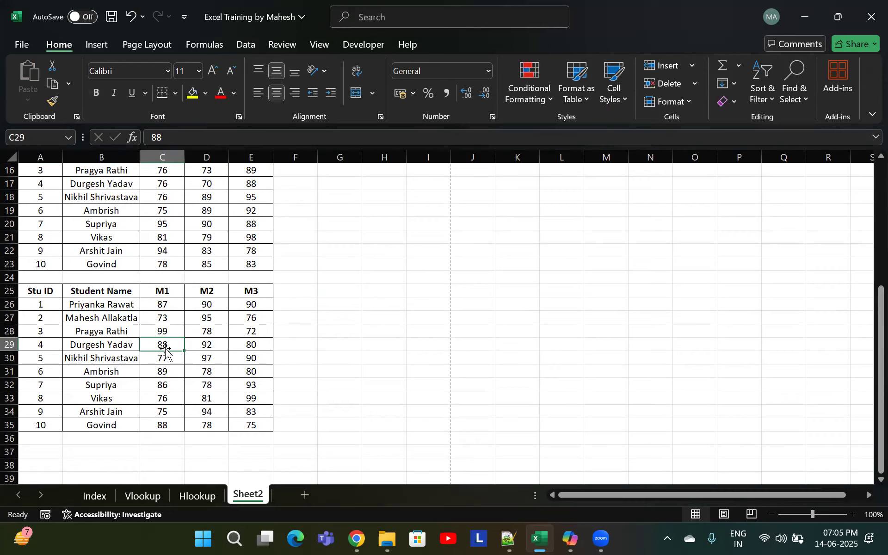
click(168, 292)
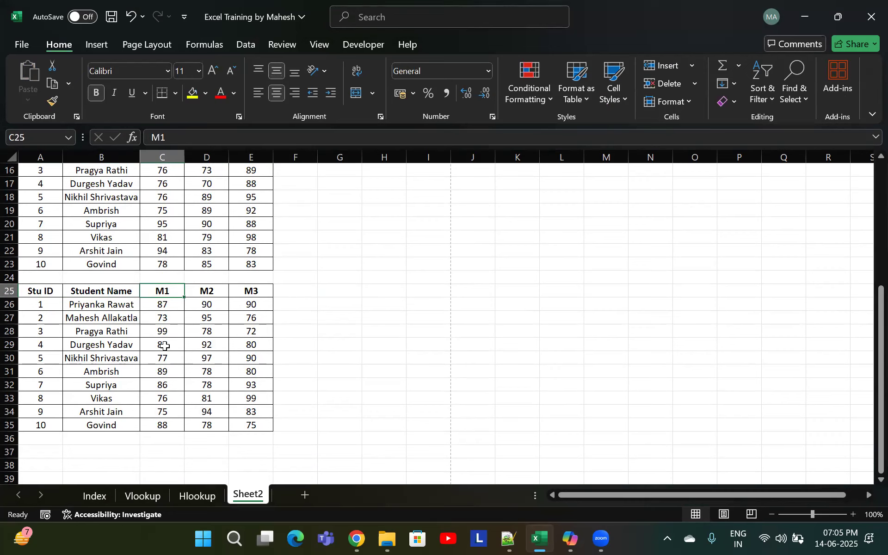
click(164, 345)
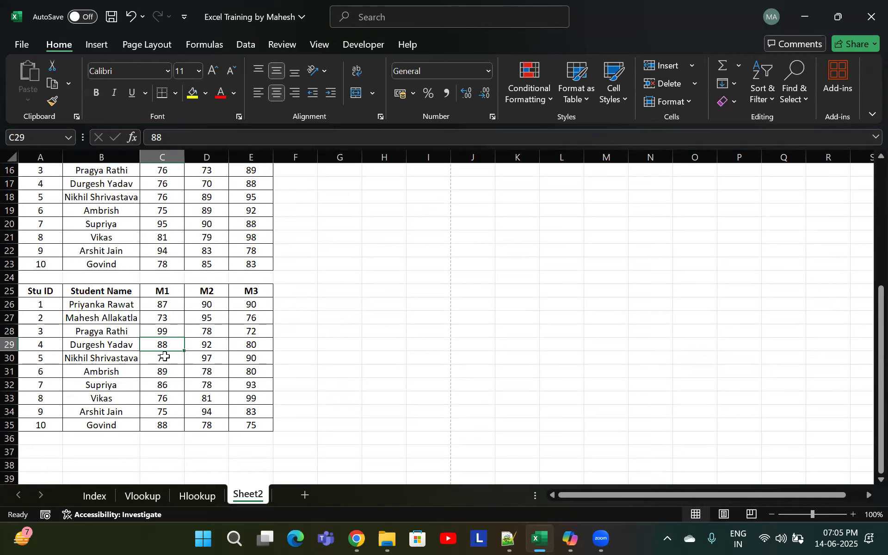
click(163, 291)
click(50, 291)
click(129, 290)
click(175, 291)
click(51, 295)
click(120, 292)
click(164, 295)
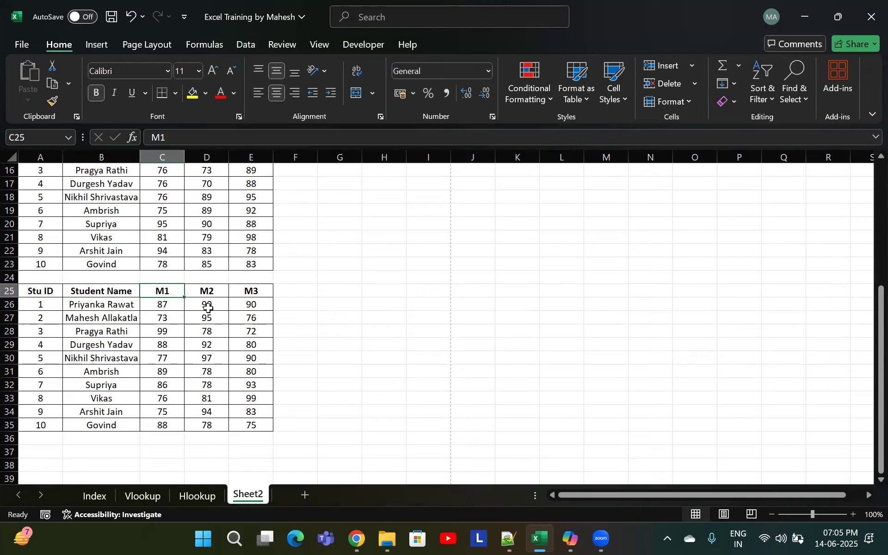
click(104, 292)
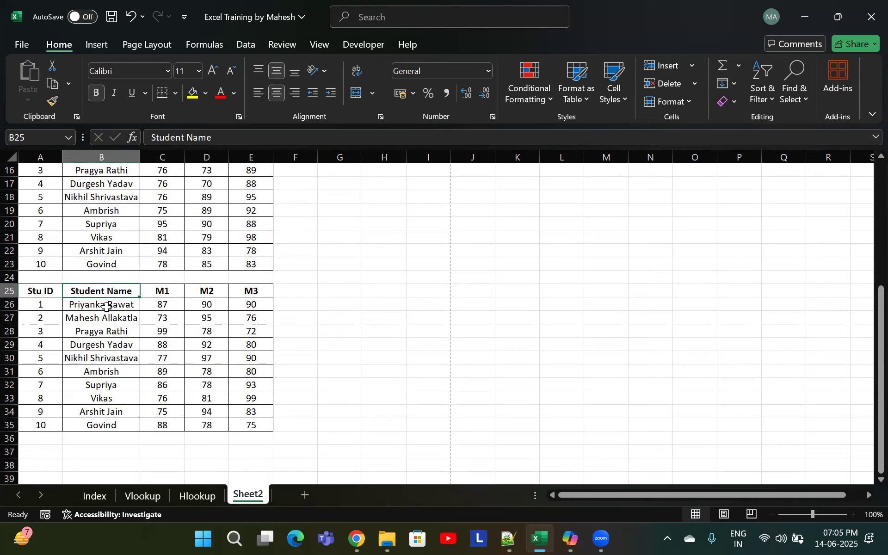
click(42, 304)
click(37, 293)
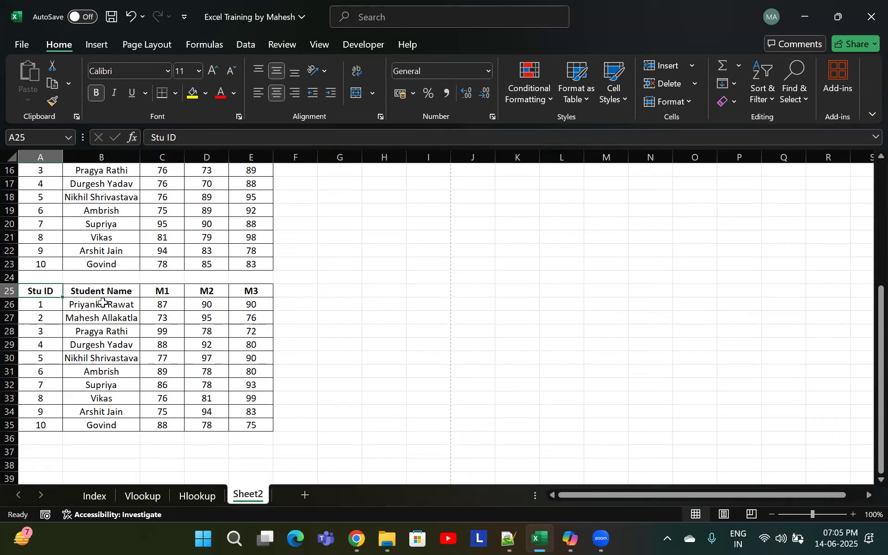
click(102, 304)
click(207, 304)
click(384, 331)
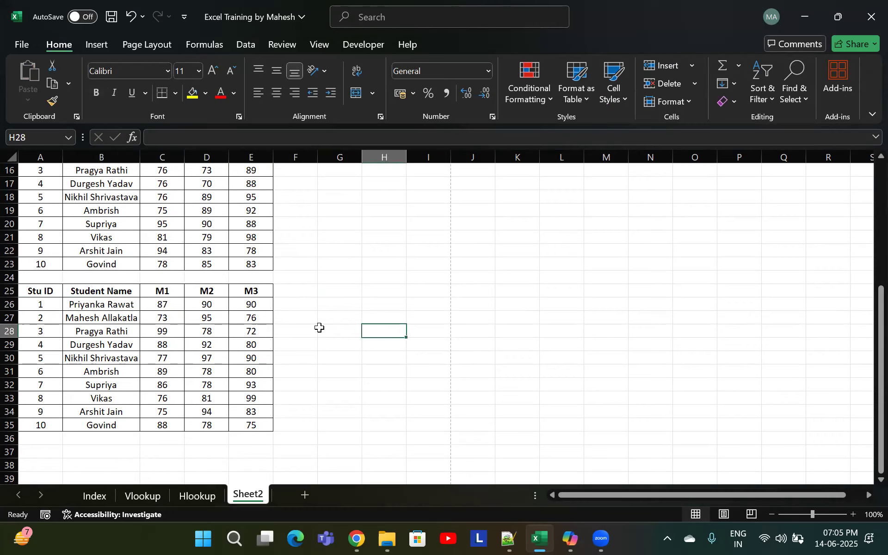
Enter =MATCH(C25,A25:E25,0) in G25 to find the position of the M1 header with exact match
click(162, 291)
click(353, 291)
text(=)
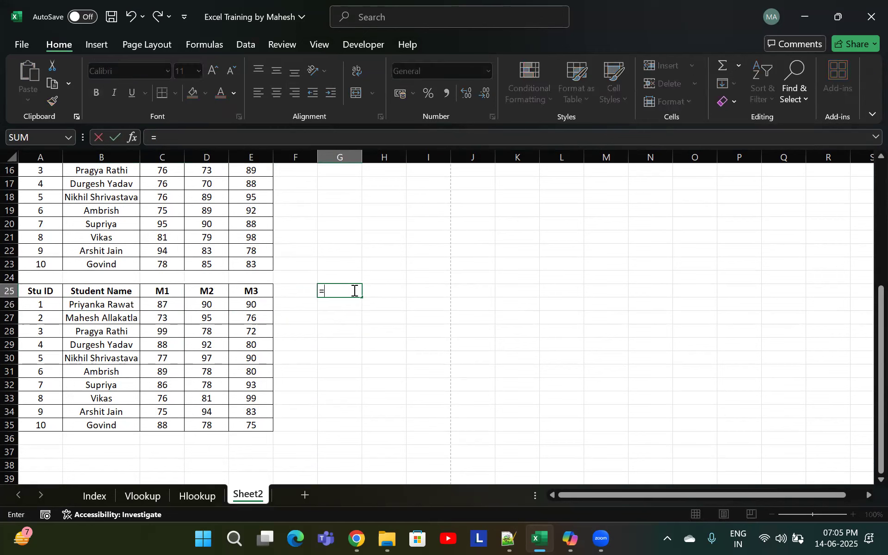
text(match)
key(Tab)
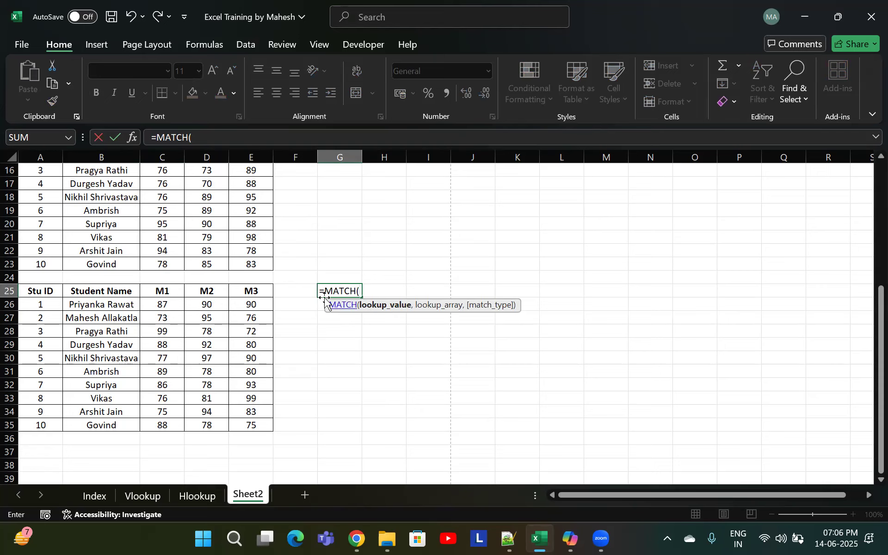
click(169, 290)
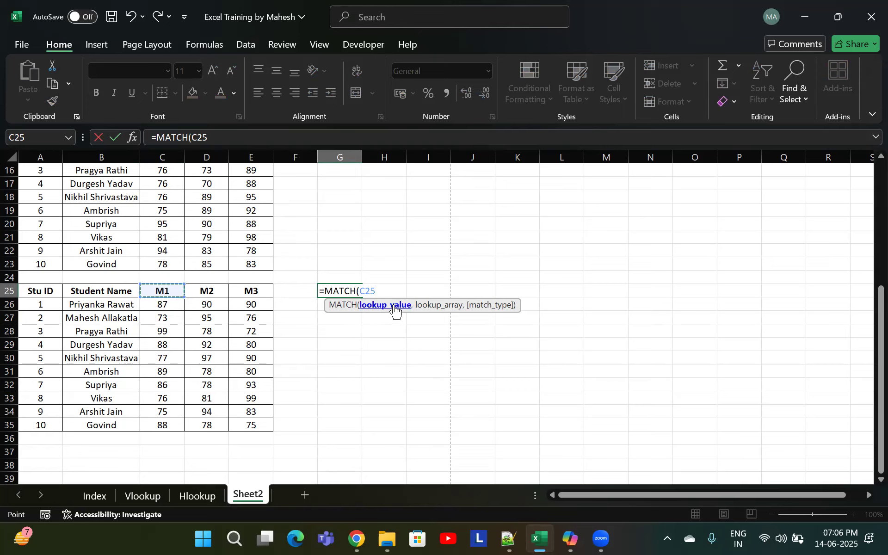
text(,)
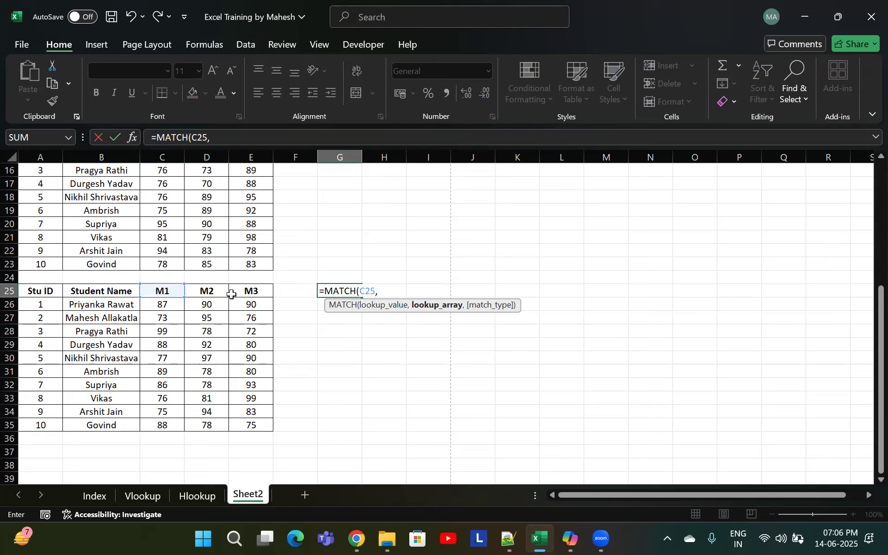
drag(49, 292, 258, 293)
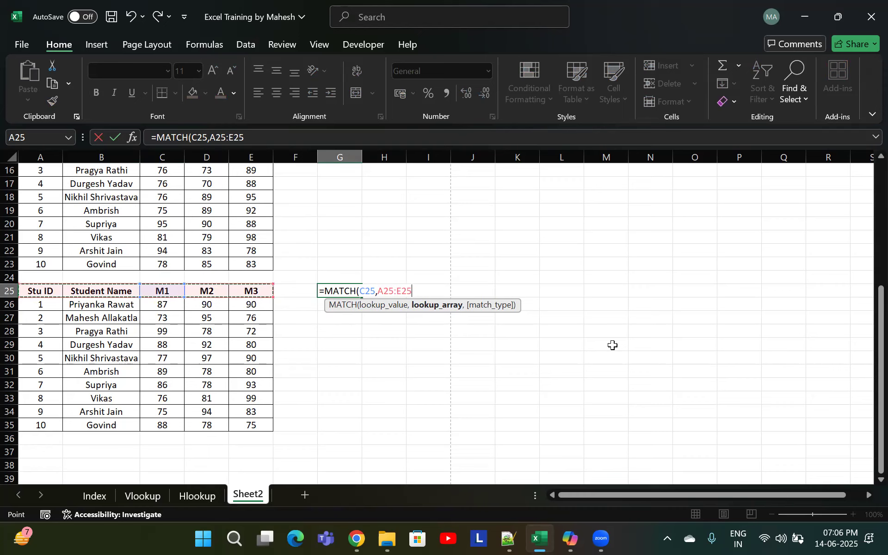
text(,)
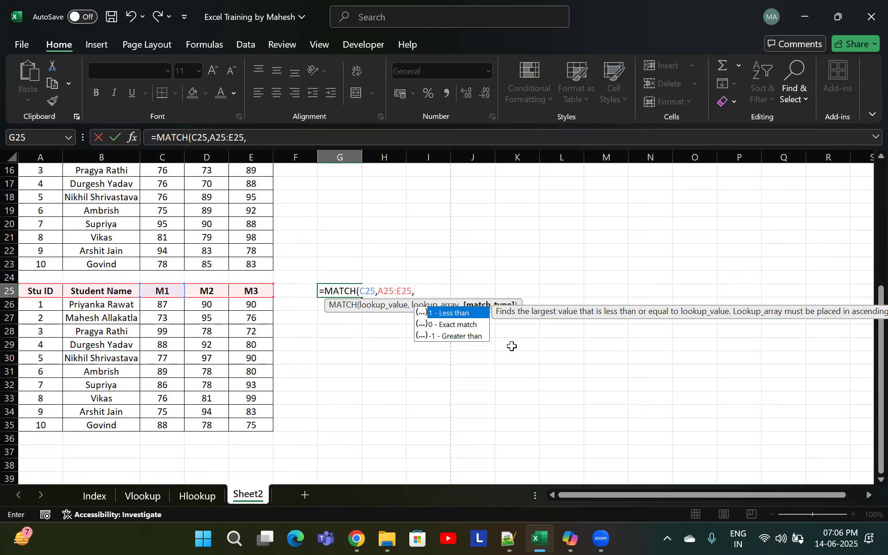
click(459, 325)
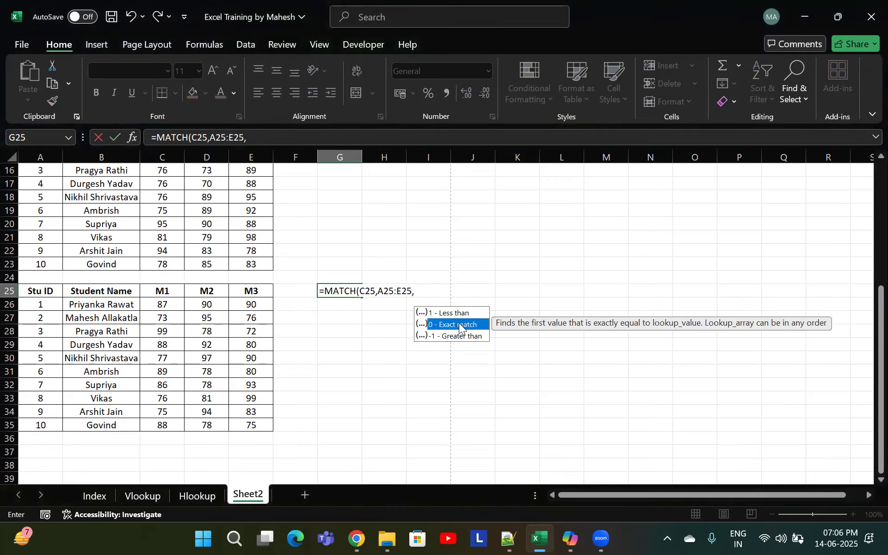
double_click(485, 326)
text())
key(Return)
Review the MATCH formula in G25 and the header cells it references
click(342, 292)
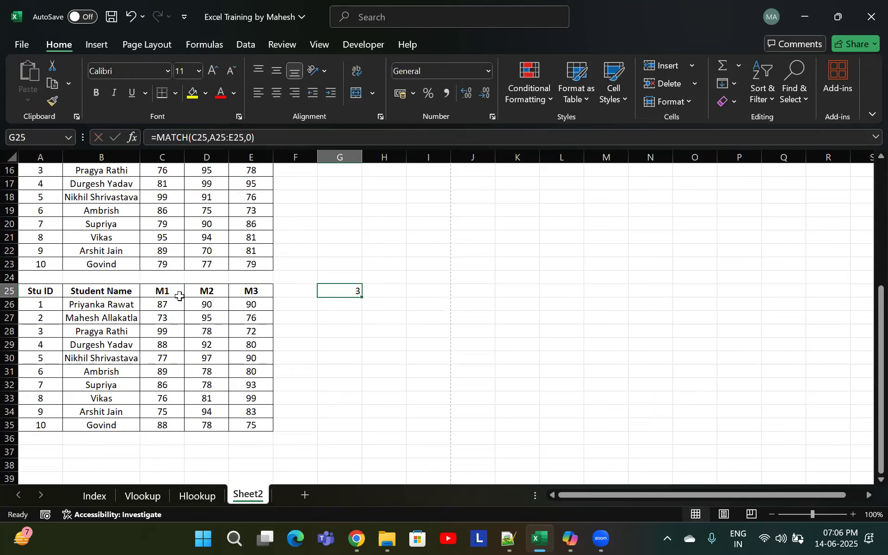
click(49, 294)
click(88, 290)
click(160, 290)
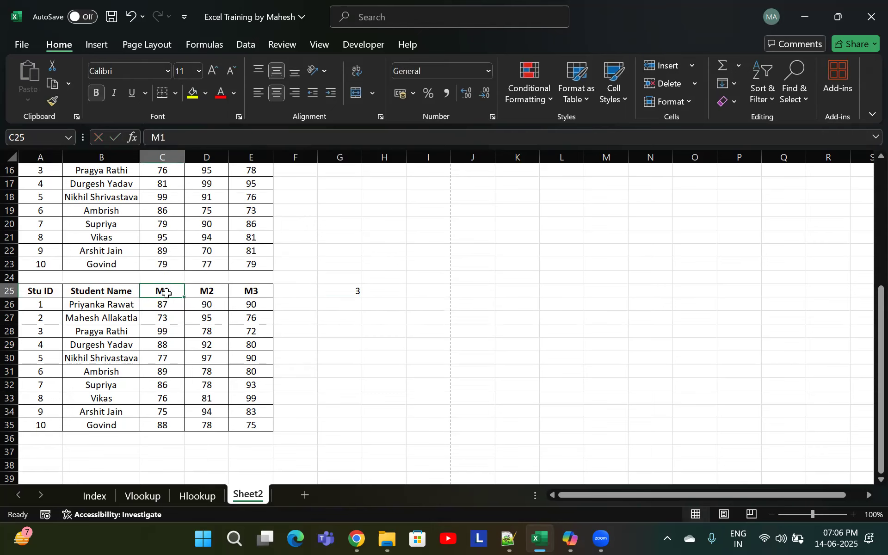
click(41, 293)
drag(162, 291, 166, 359)
click(356, 291)
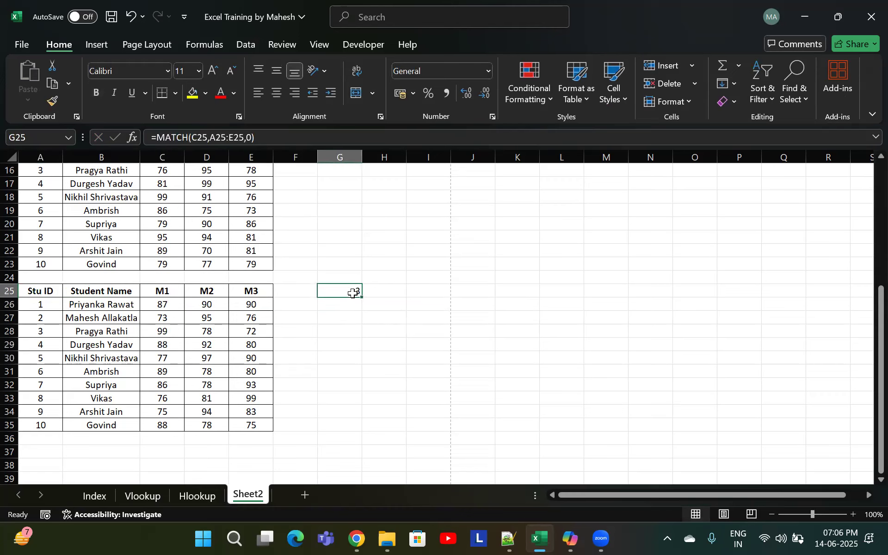
click(351, 306)
double_click(356, 306)
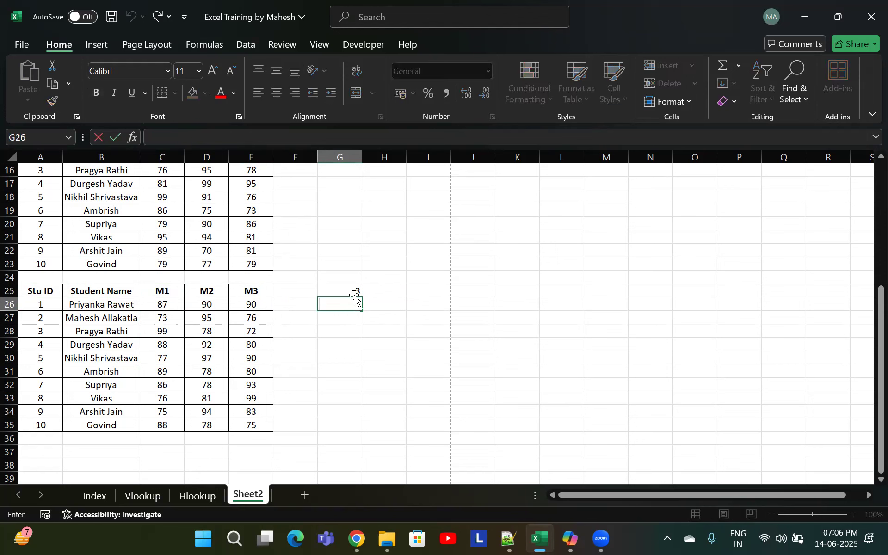
click(352, 291)
double_click(357, 292)
drag(377, 291, 359, 288)
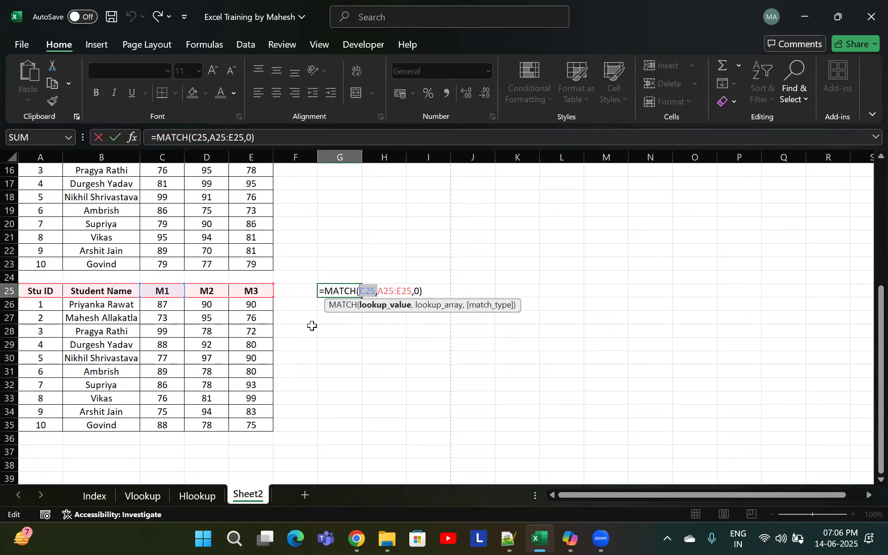
key(Escape)
click(351, 308)
text(=match)
key(Tab)
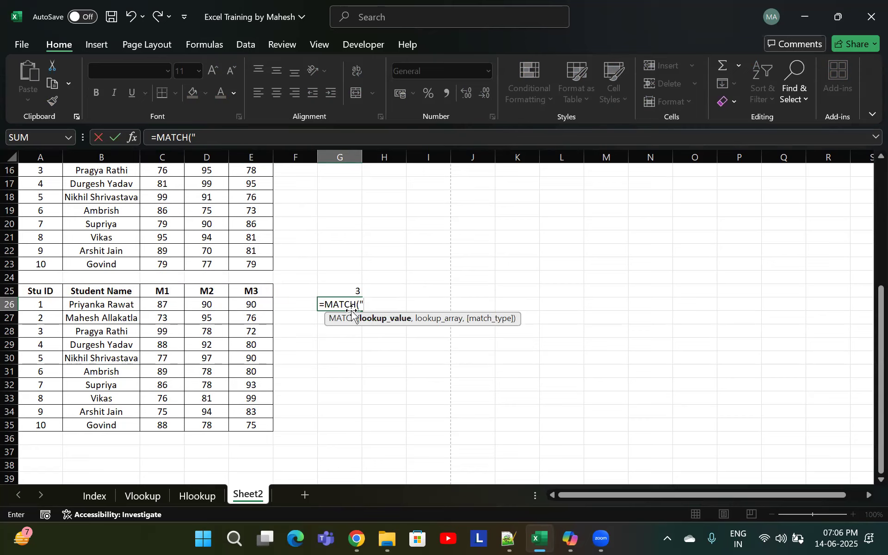
key(Escape)
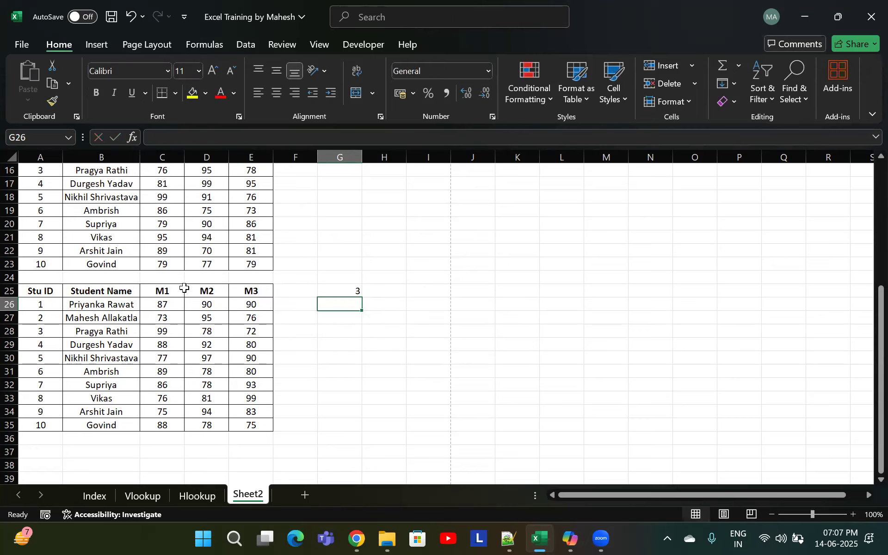
Try to enter a MATCH formula in G26 with "M1" as the lookup value, then cancel it
click(163, 291)
double_click(346, 306)
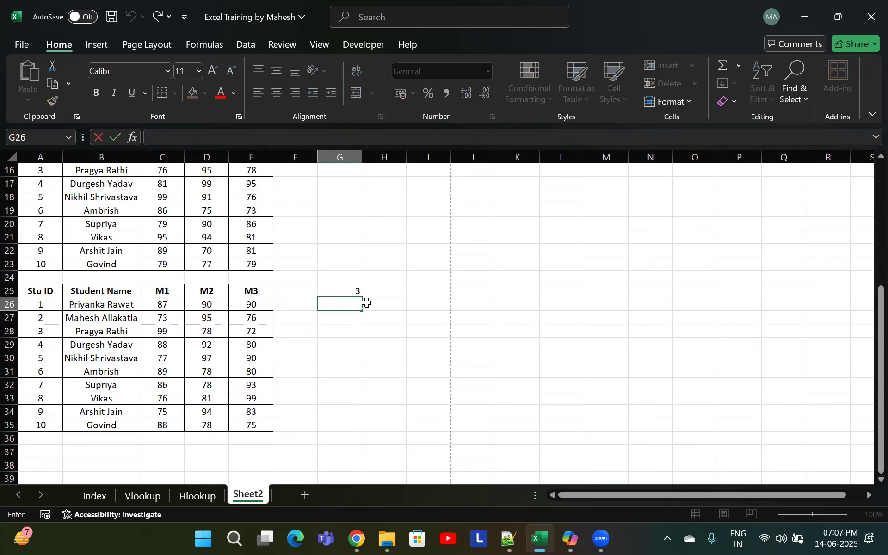
text(=mat)
key(Tab)
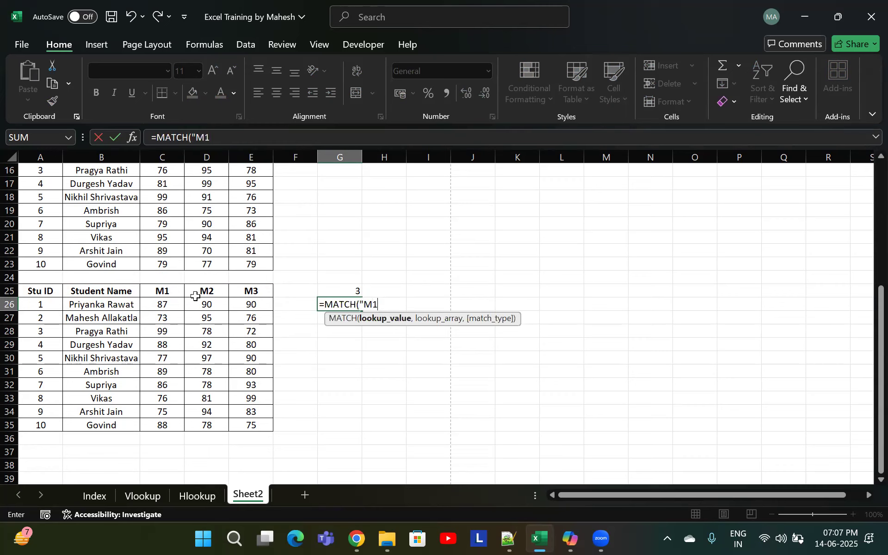
text(")
key(Return)
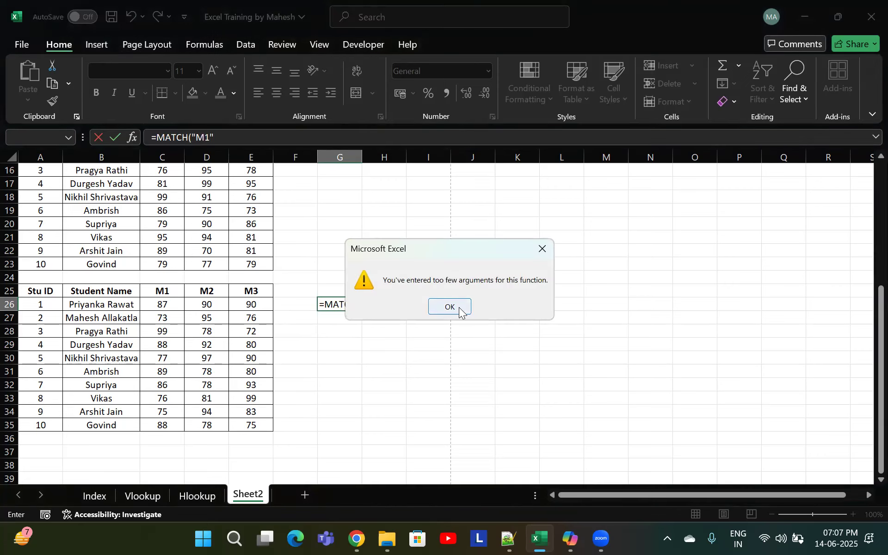
click(460, 310)
key(Escape)
click(348, 288)
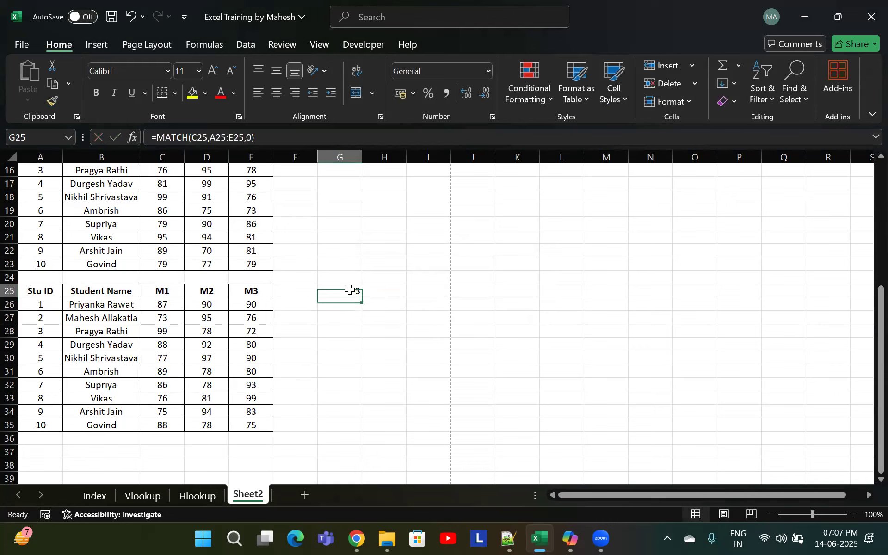
Reopen the MATCH formula in G25 to review its lookup value and range references
double_click(353, 290)
drag(375, 291, 369, 286)
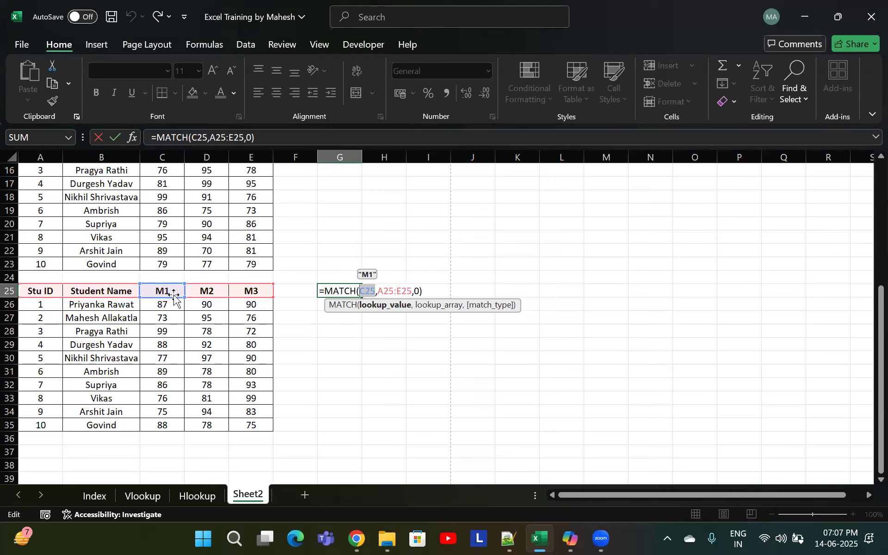
key(ctrl+Return)
Enter =MATCH("M1",A25:E25,0) in G26, using the text "M1" as lookup value with exact match
click(346, 307)
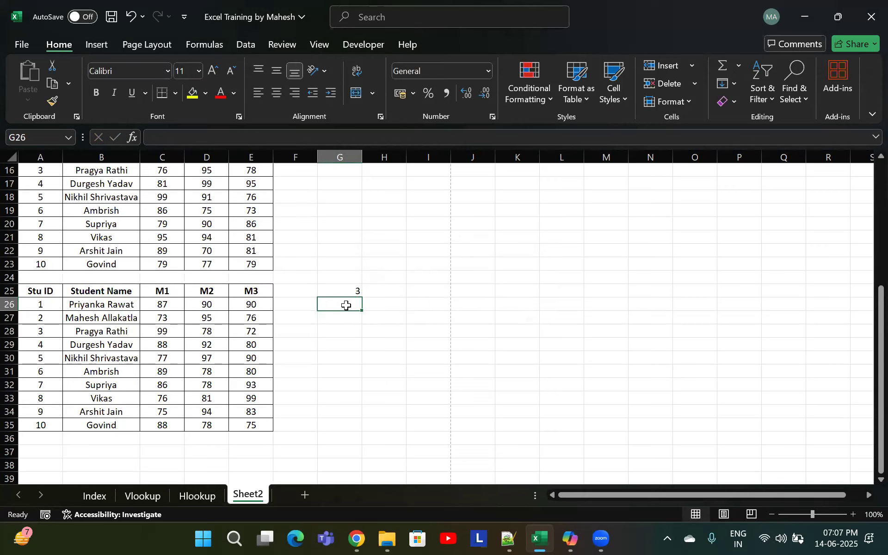
text(=)
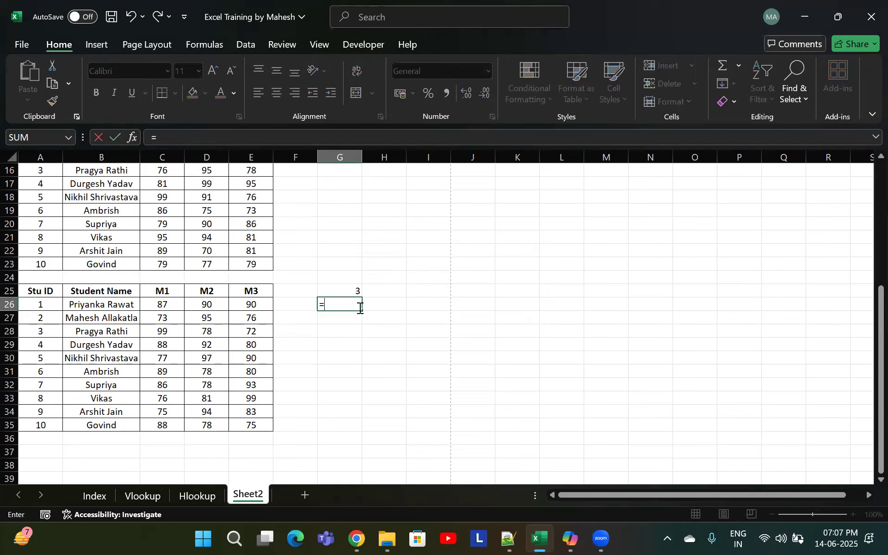
text(MATCH()
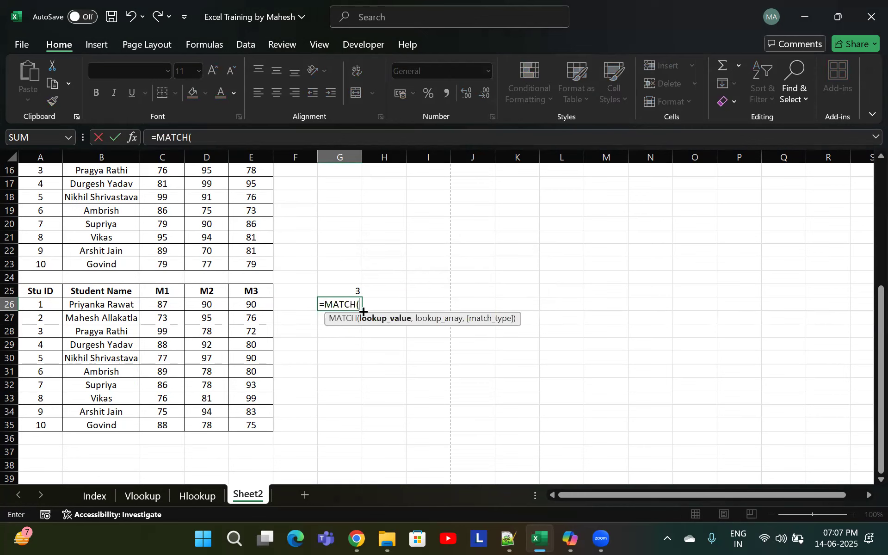
click(163, 291)
key(BackSpace)
key(BackSpace)
key(BackSpace)
text("M1",)
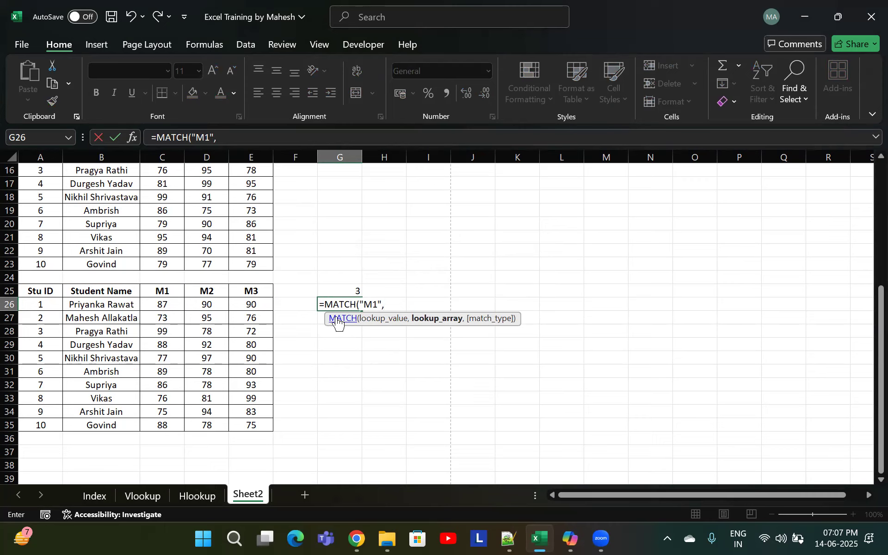
drag(48, 293, 174, 292)
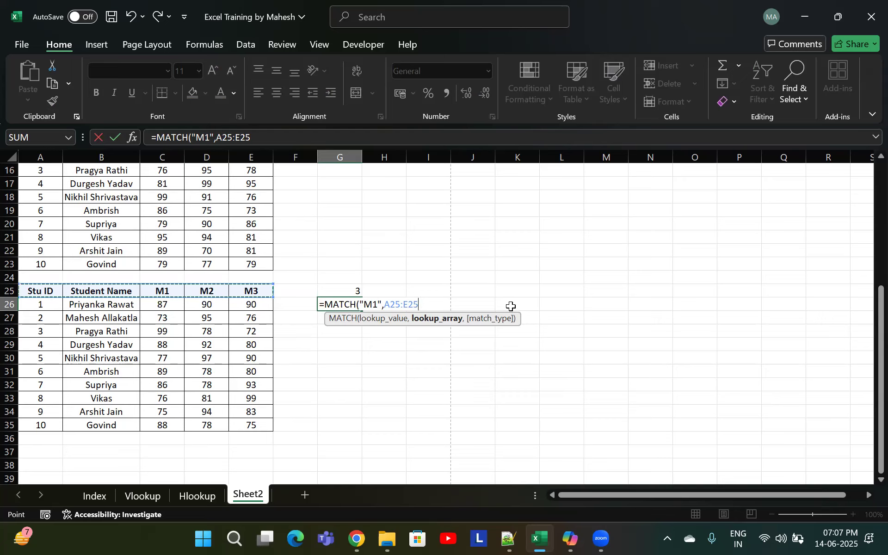
text(,)
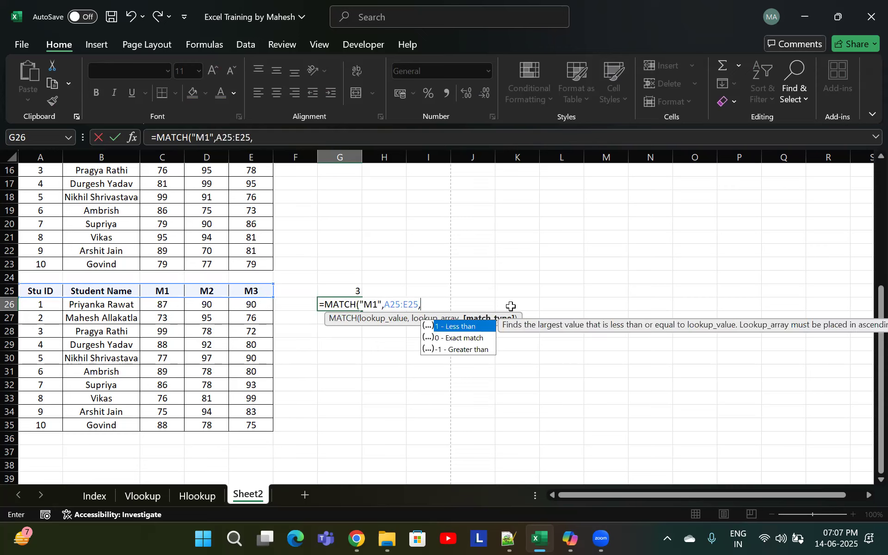
key(Down)
key(Tab)
text())
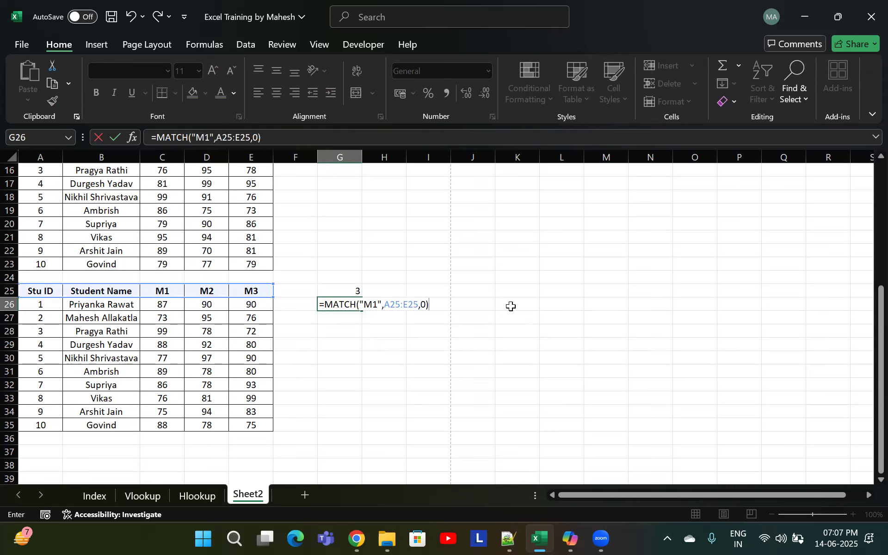
key(Return)
Label cell G24 as "Column no" above the MATCH results
click(353, 304)
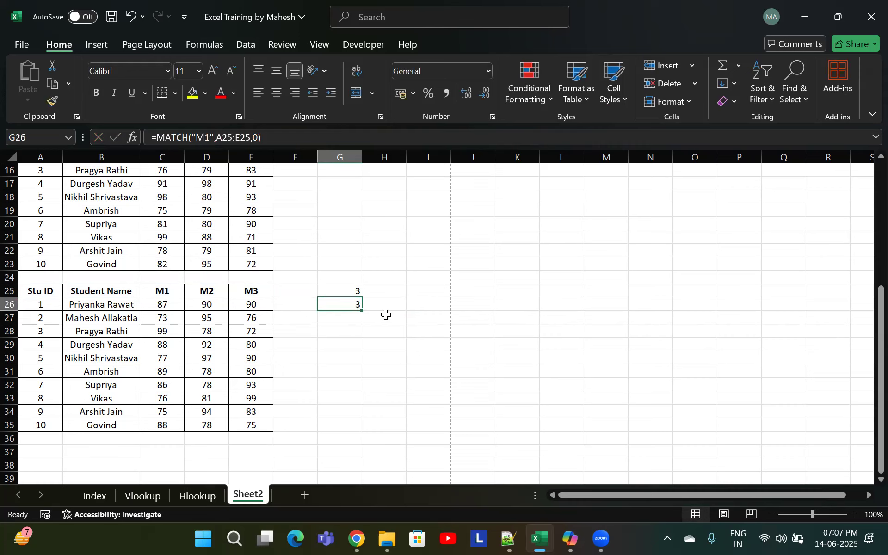
click(336, 278)
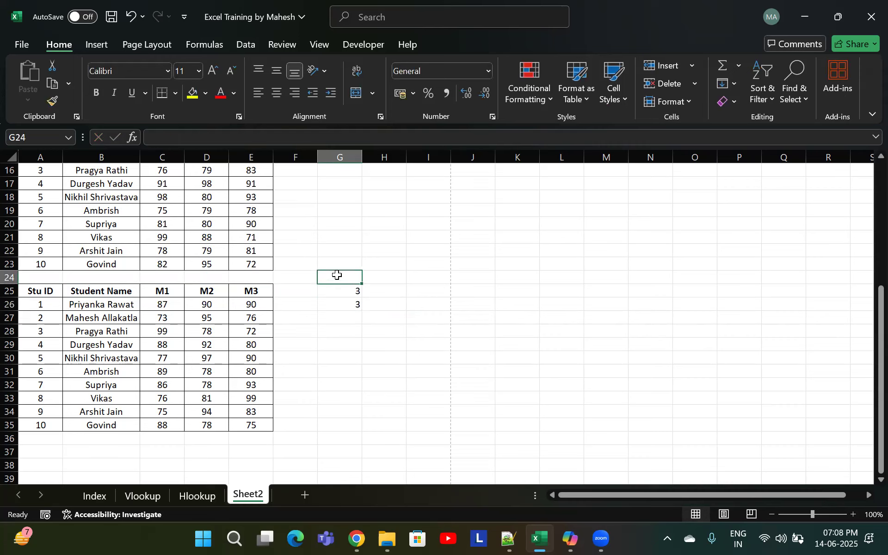
text(Co)
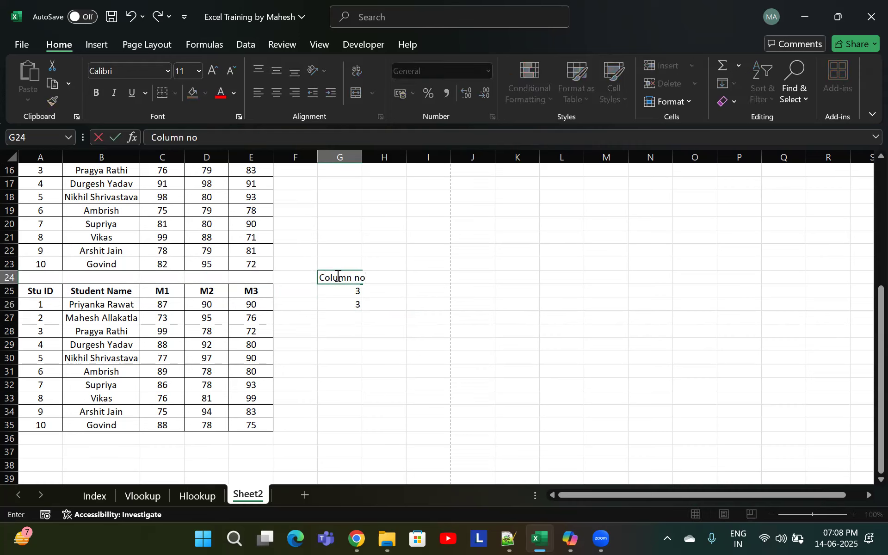
text(lumn no)
key(Tab)
AutoFit the width of column G to fit the "Column no" label
click(336, 276)
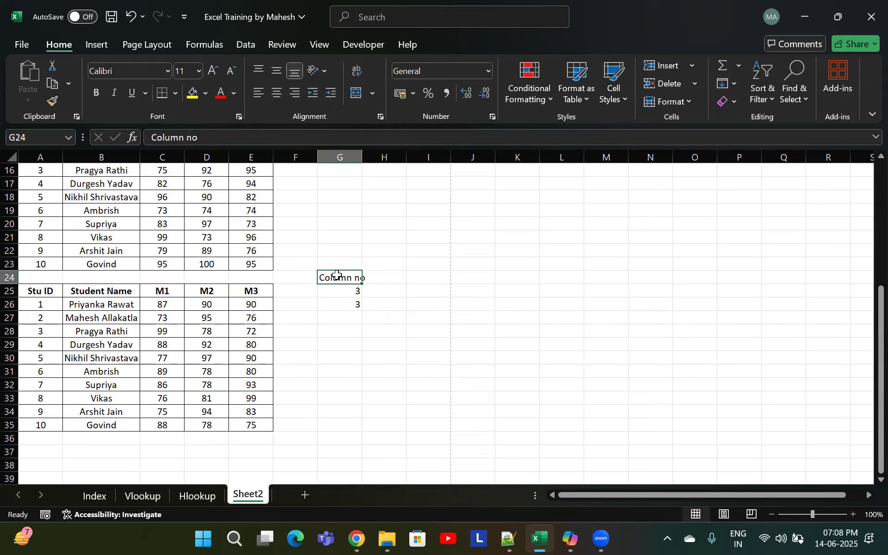
key(o)
key(u)
key(Escape)
key(Escape)
key(Escape)
key(Escape)
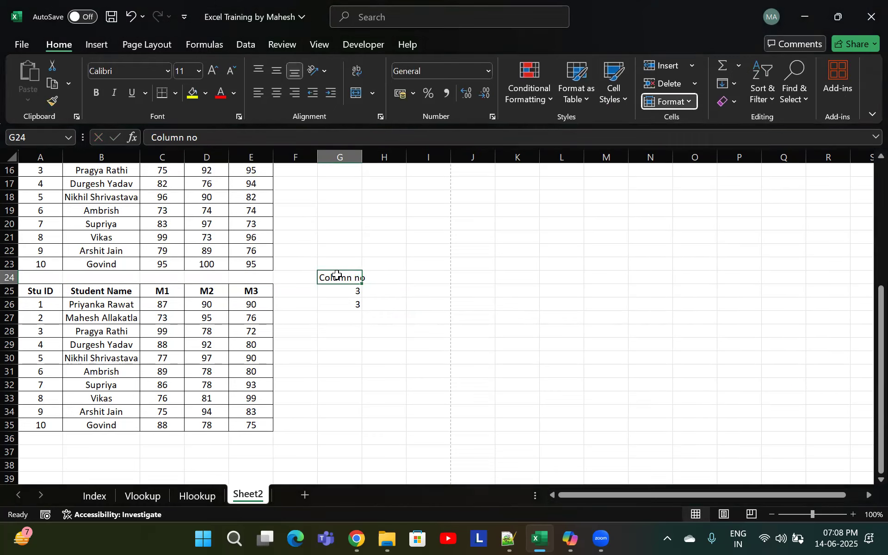
key(alt+h)
text(pi)
key(Escape)
key(alt+h)
key(o)
key(i)
Label cell H24 as "Row no"
key(Right)
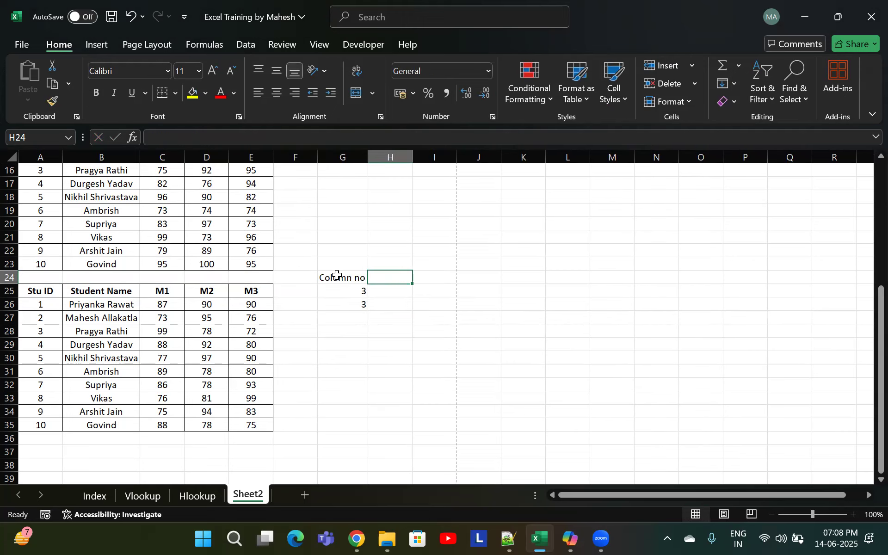
text(Row no)
key(Return)
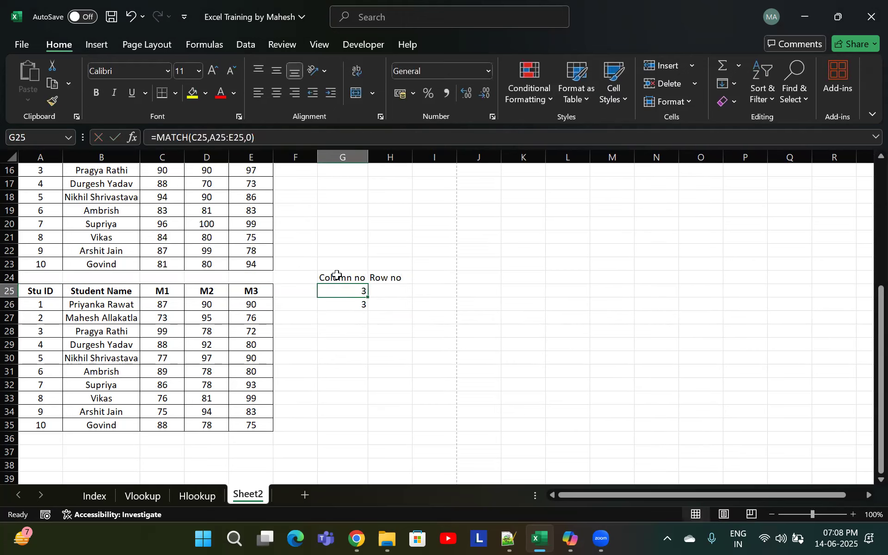
Examine the Stu ID cells in column A of the third table
click(99, 331)
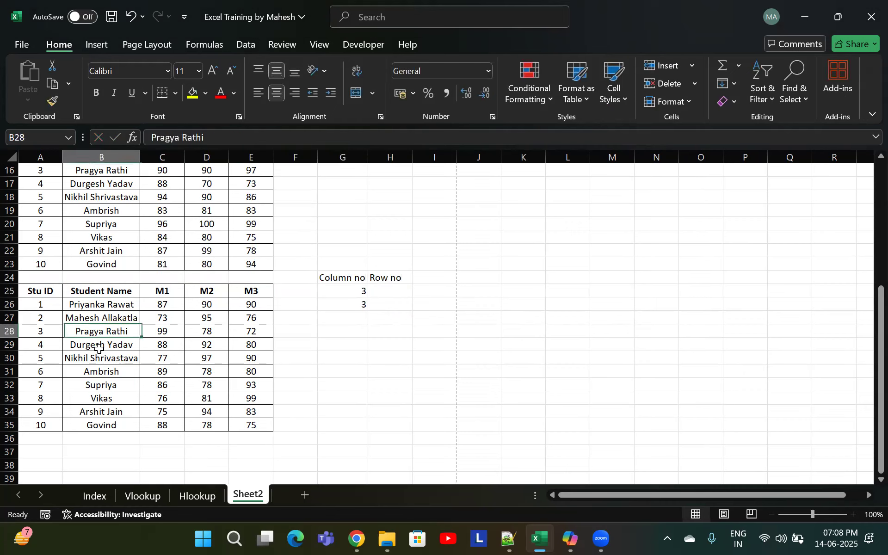
click(46, 337)
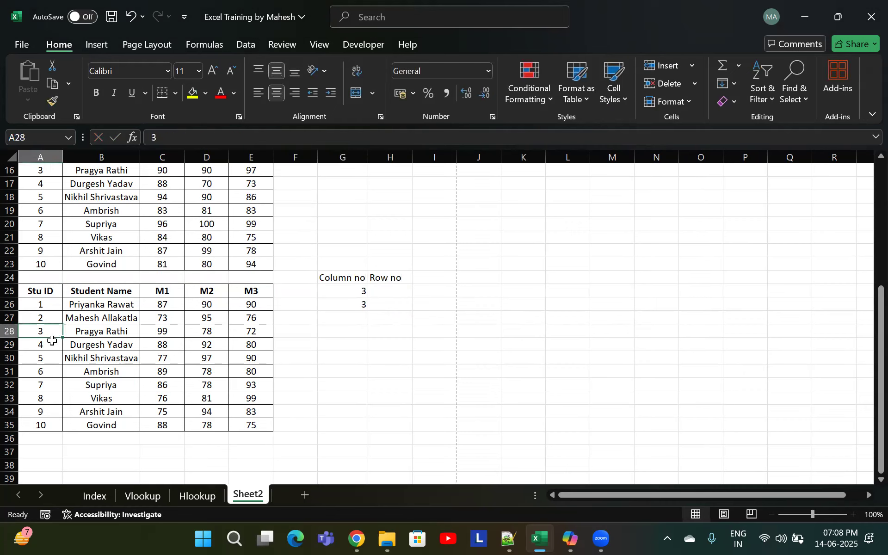
click(45, 291)
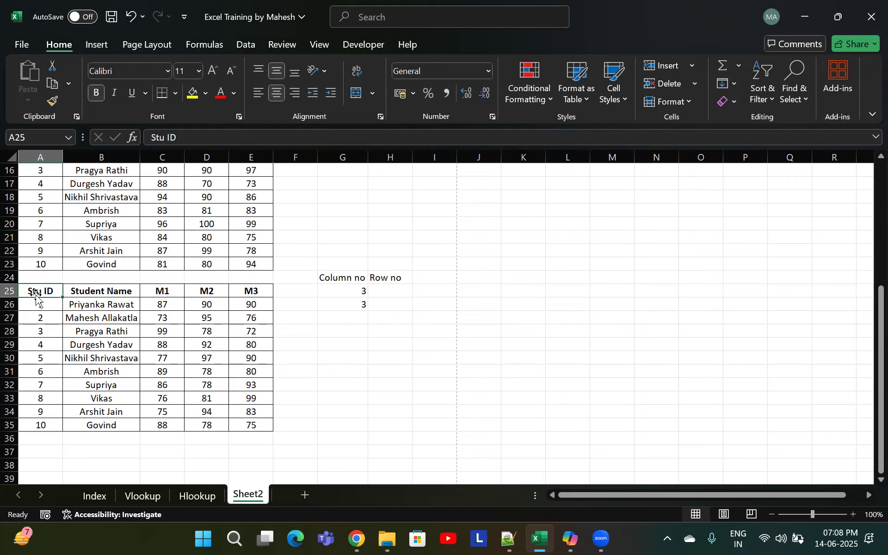
click(48, 308)
click(45, 320)
click(44, 331)
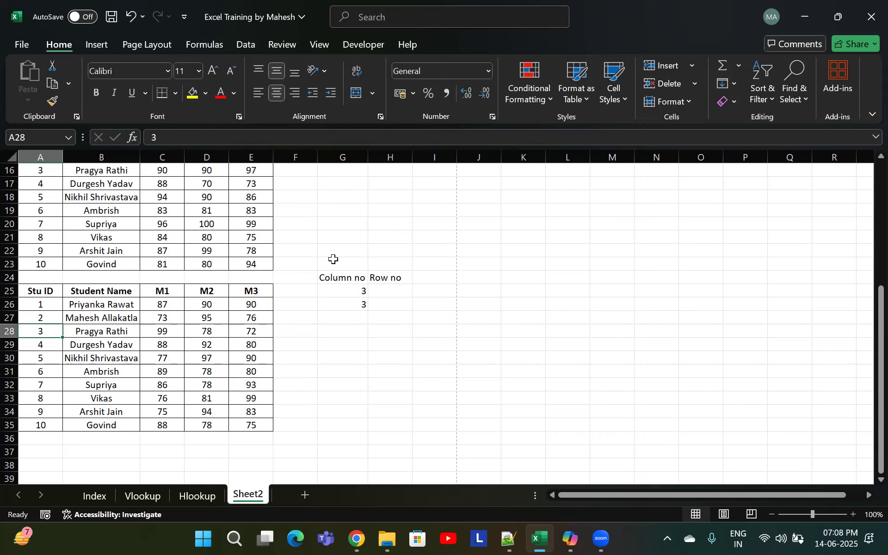
click(383, 290)
text(-)
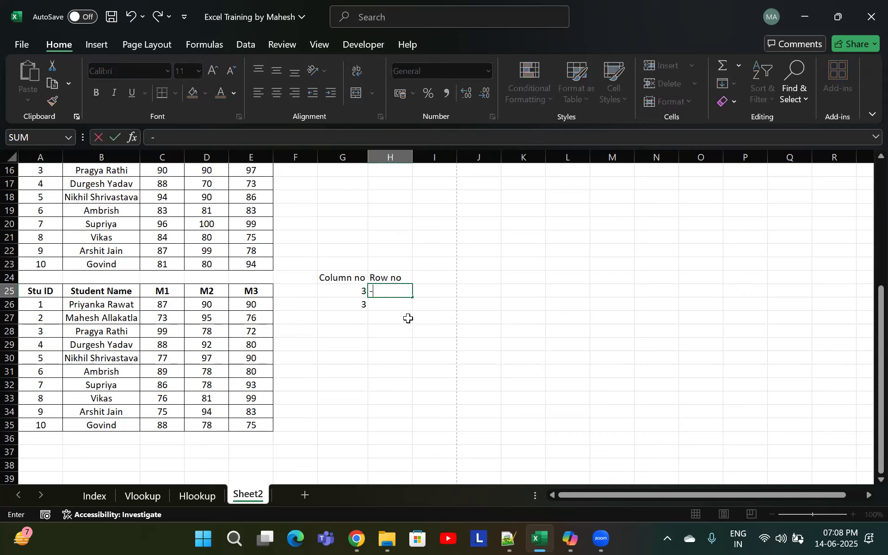
text(match)
key(Tab)
key(BackSpace)
key(BackSpace)
key(Escape)
Enter =MATCH(A28,A25:A35,0) in H25 to find the row position of the Stu ID in A28
text(=match)
key(Tab)
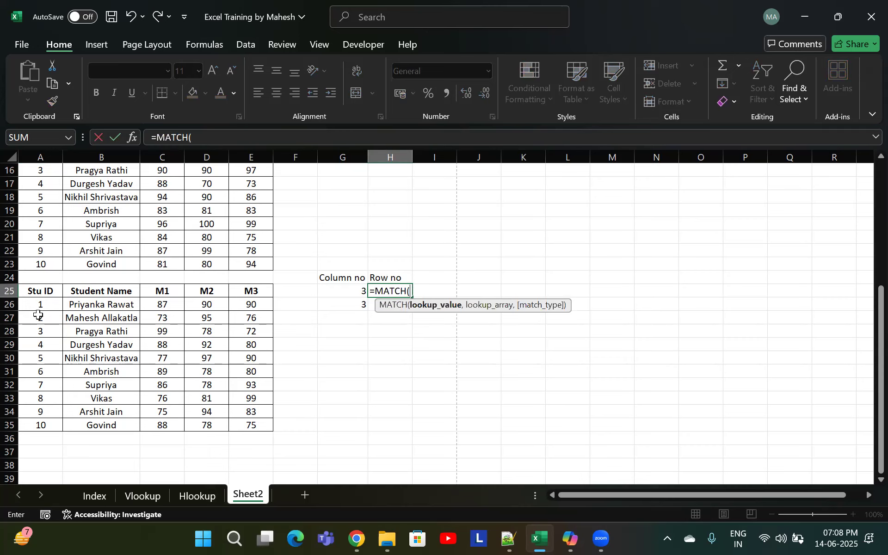
click(43, 332)
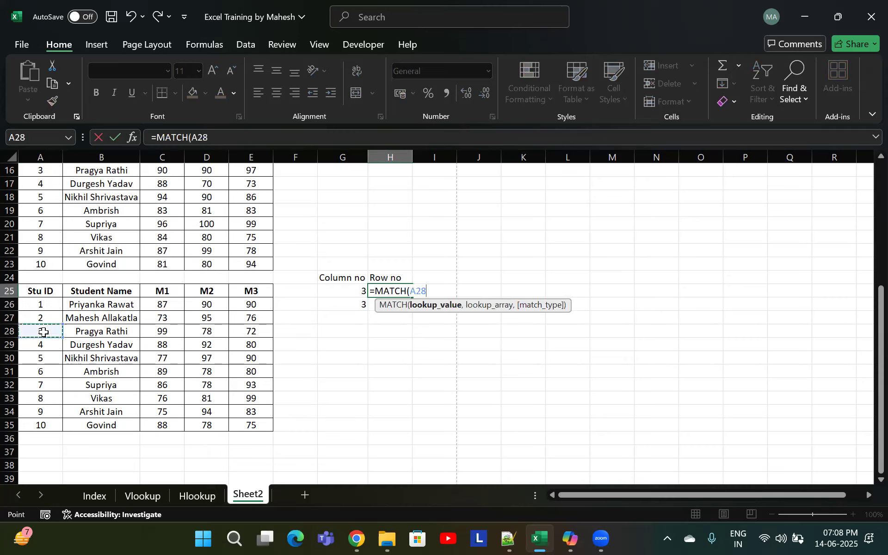
text(,)
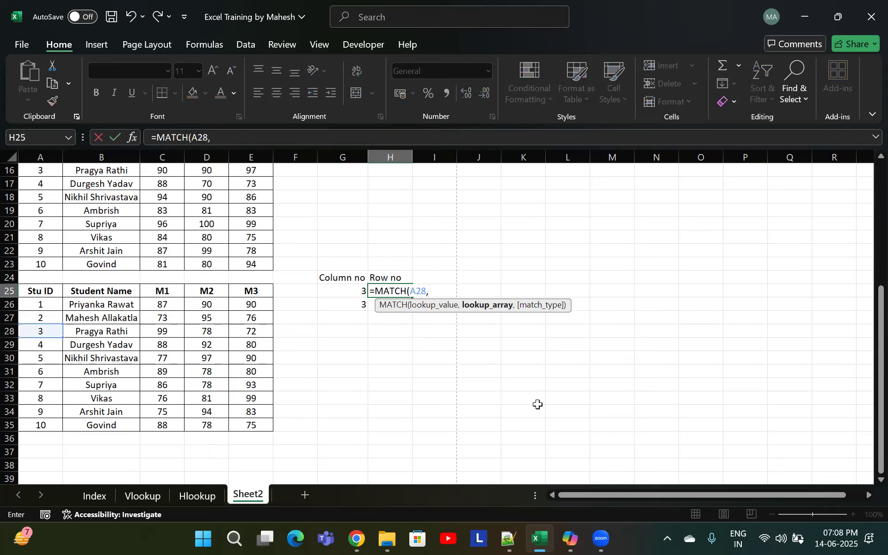
drag(40, 291, 39, 426)
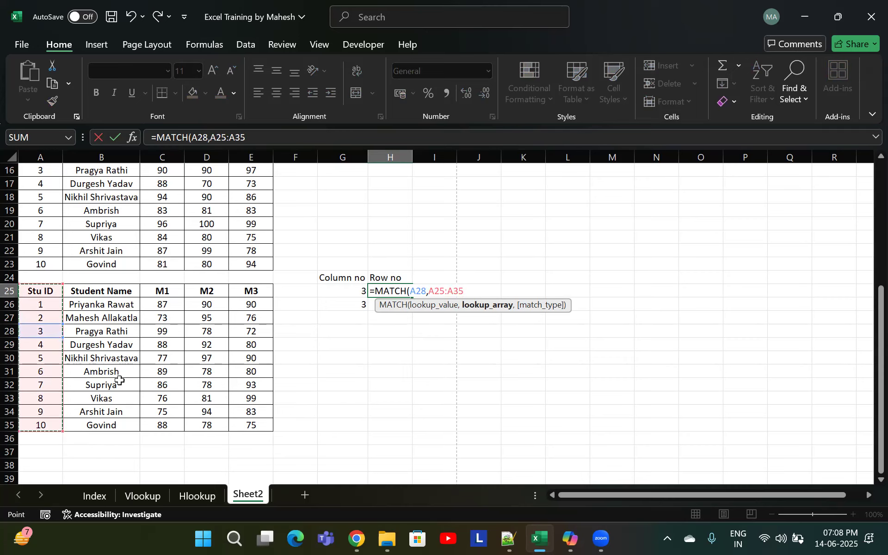
text(,)
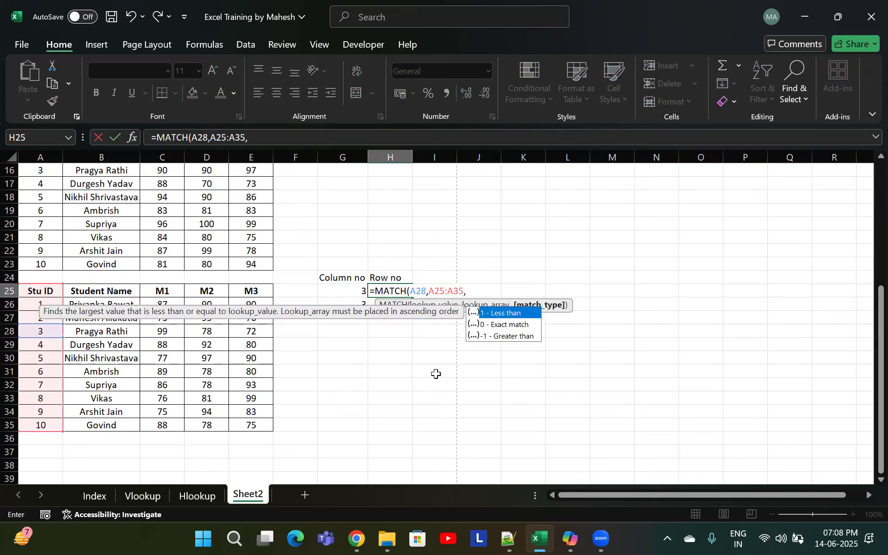
text(0)
key(Return)
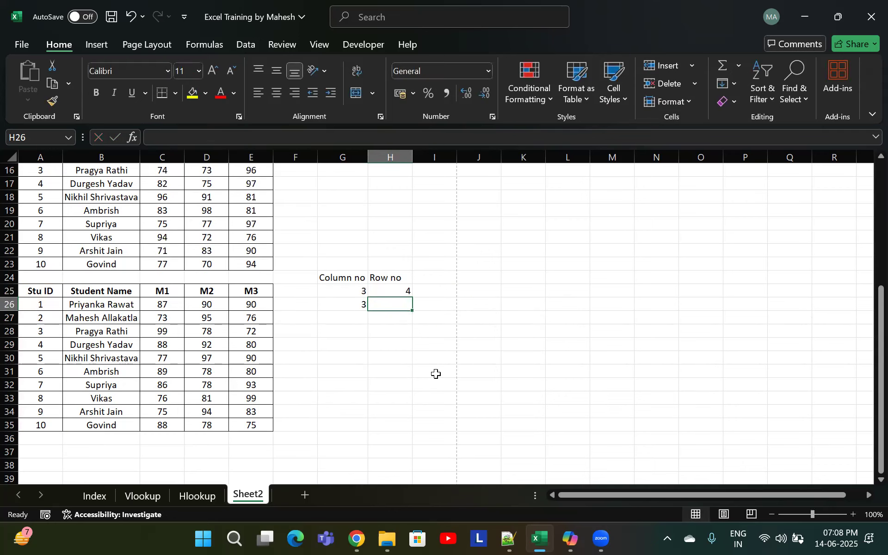
Enter =MATCH(3,A25:A35,0) in H26, typing 3 directly as the lookup value with exact match
click(32, 293)
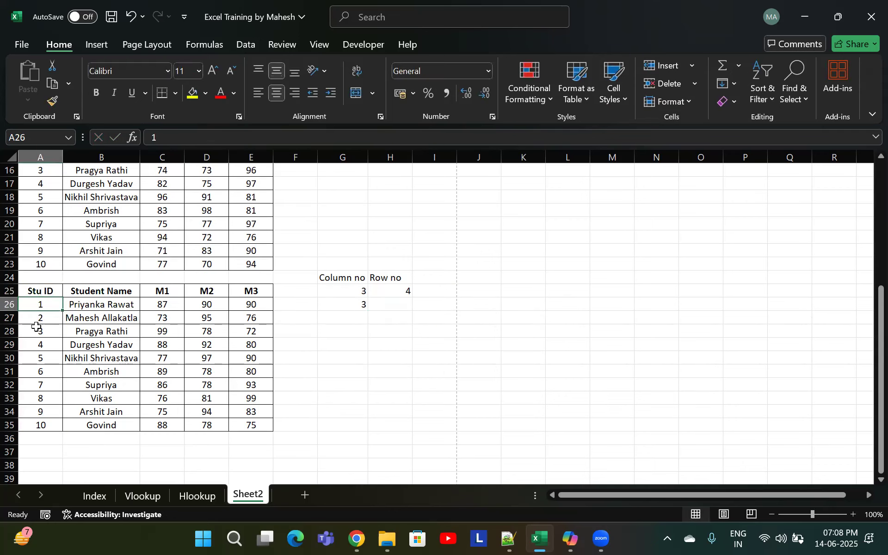
drag(29, 333, 113, 333)
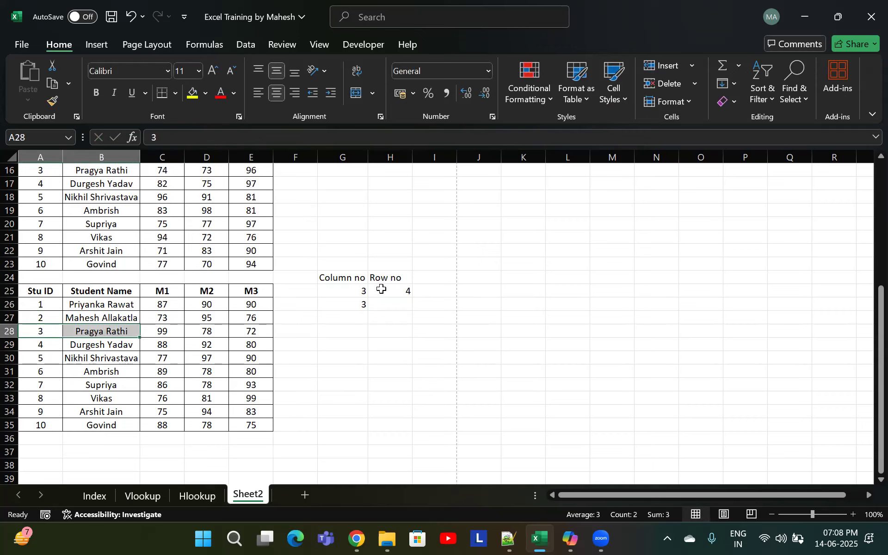
click(391, 304)
text(=match)
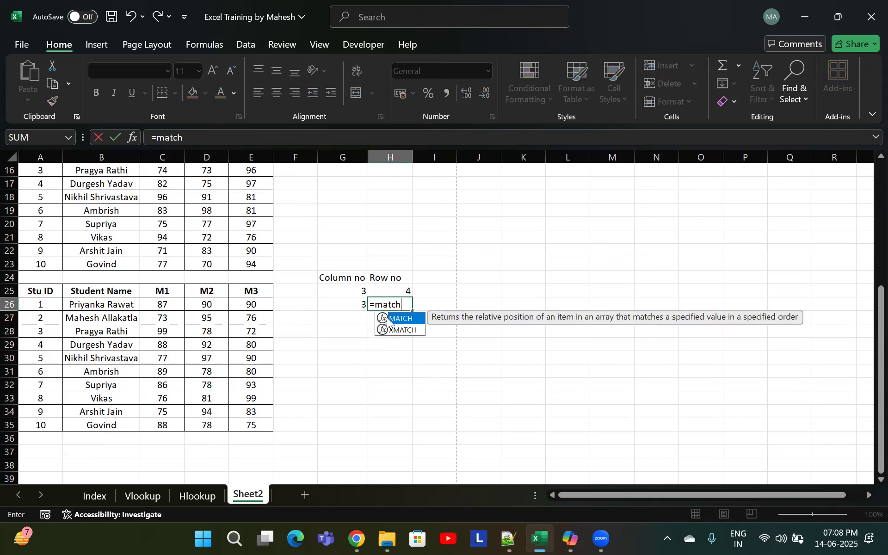
key(Tab)
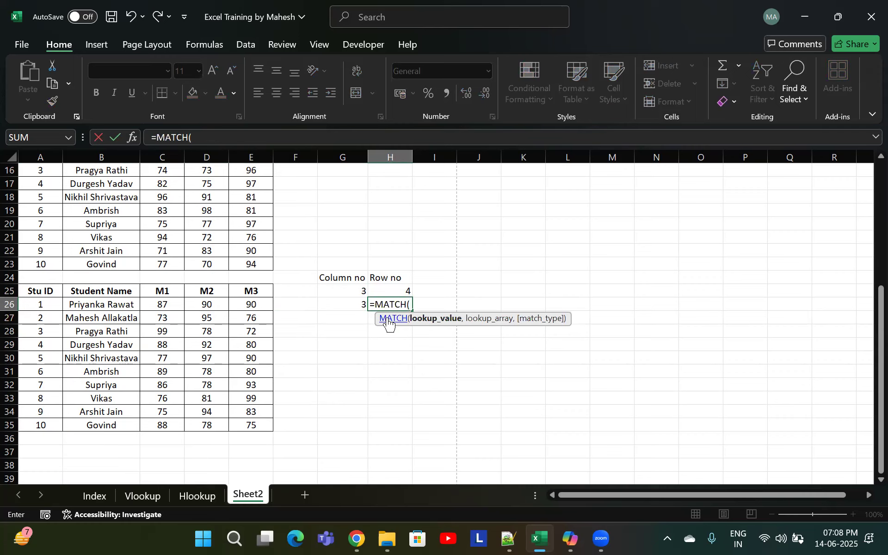
text(3,)
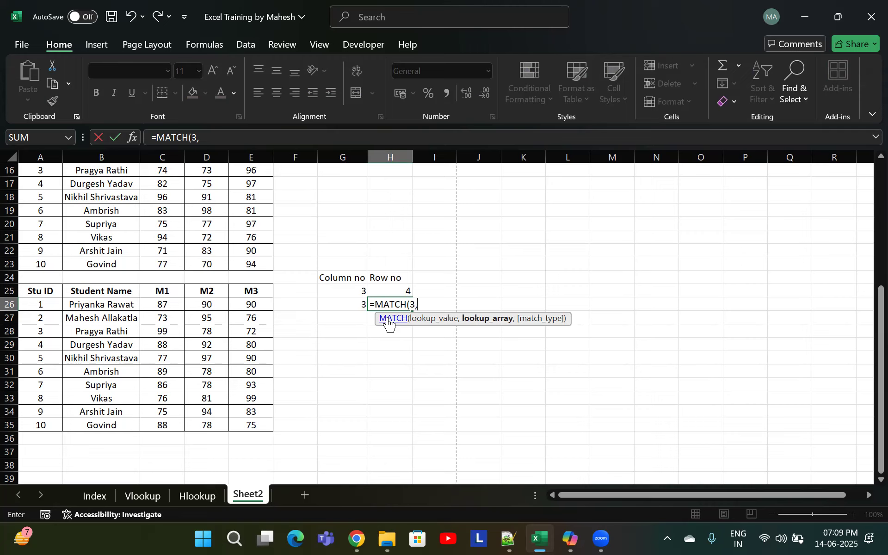
drag(40, 293, 36, 423)
text(,0)
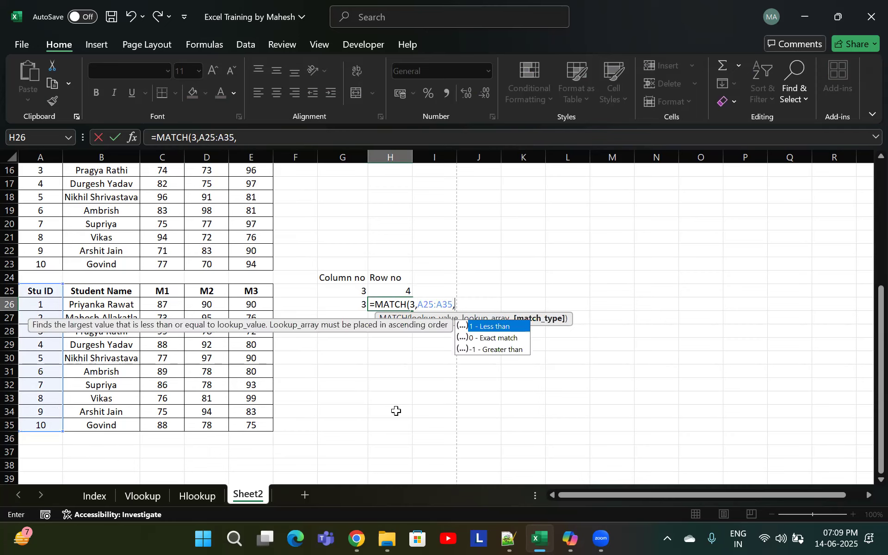
text())
key(Return)
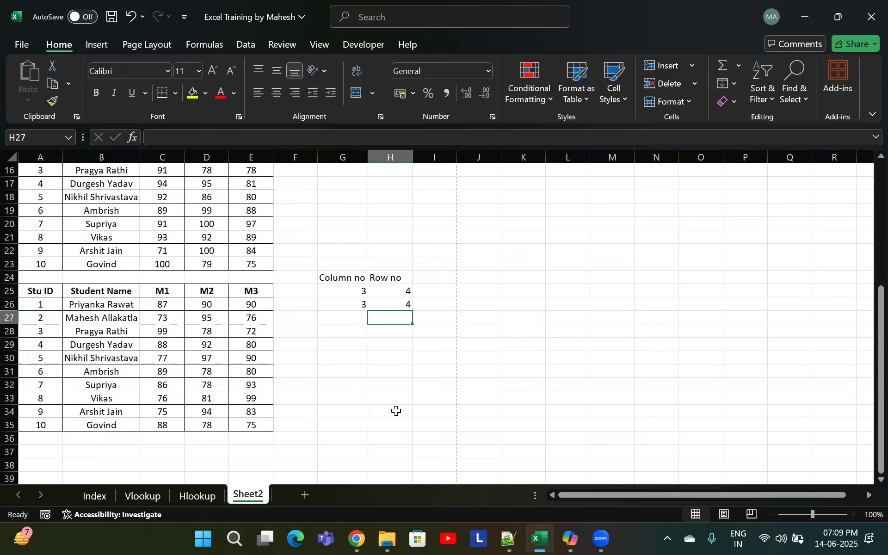
Compare the MATCH formulas in G25, G26, H25 and H26
click(397, 306)
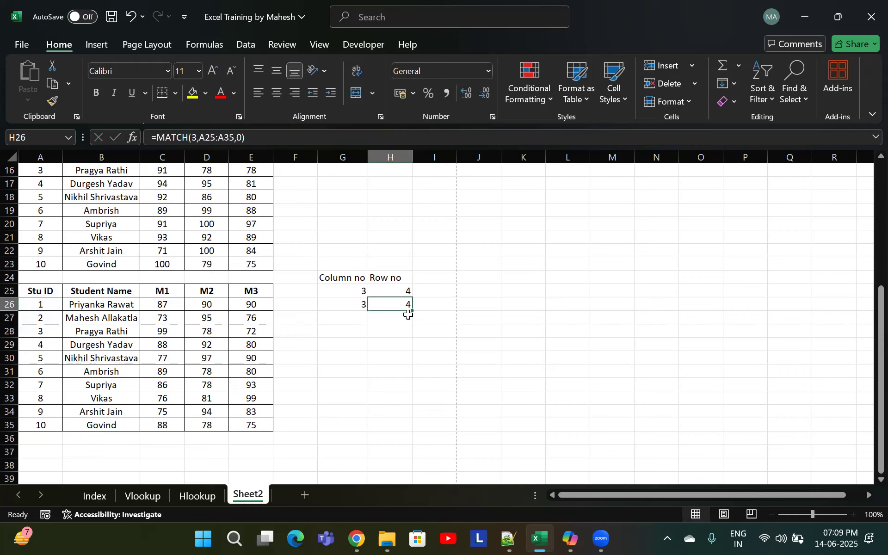
click(357, 291)
click(352, 307)
click(359, 293)
click(360, 307)
click(362, 291)
click(362, 303)
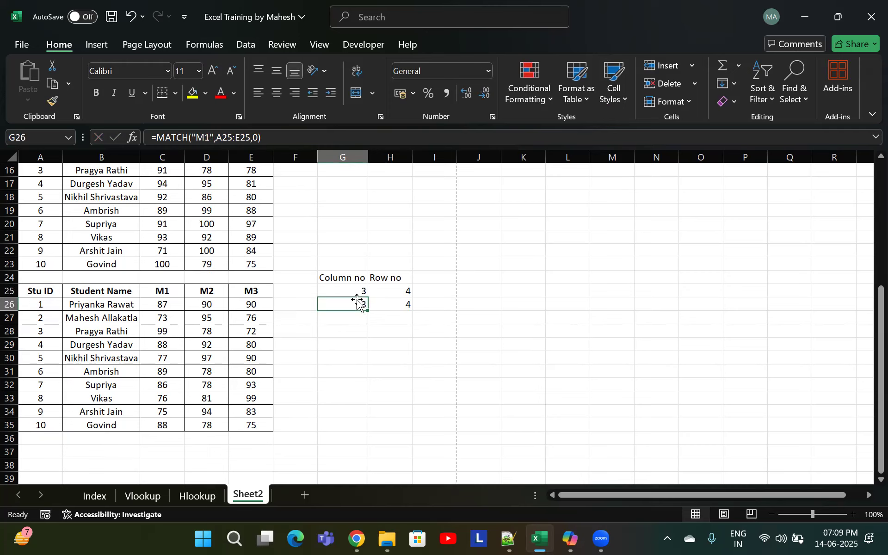
Review the column-number and row-number MATCH results in G25:H26 cell by cell
click(362, 292)
click(362, 305)
click(362, 291)
click(361, 306)
click(362, 291)
click(365, 305)
click(376, 304)
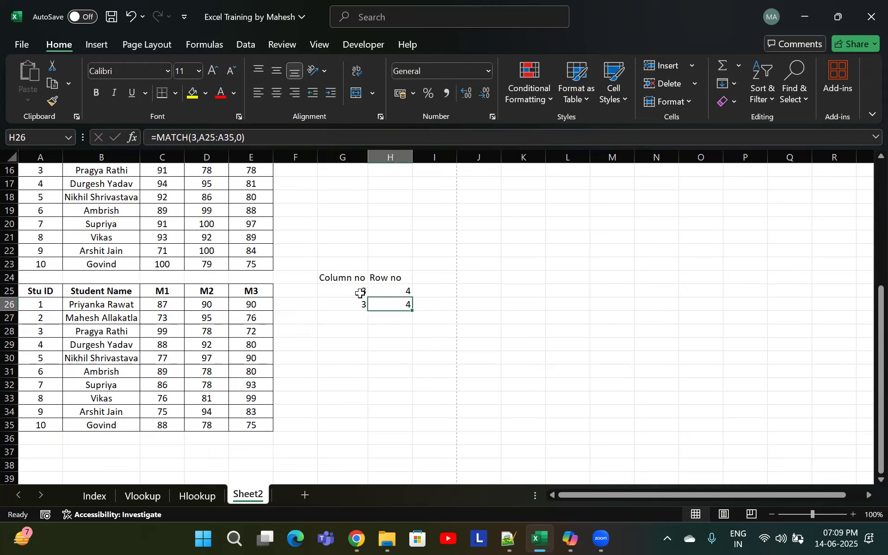
click(358, 290)
click(359, 305)
shift+click(384, 304)
click(363, 305)
click(356, 293)
click(378, 309)
click(350, 295)
click(358, 305)
click(384, 303)
click(391, 290)
click(390, 308)
click(351, 292)
click(355, 305)
click(398, 292)
click(397, 302)
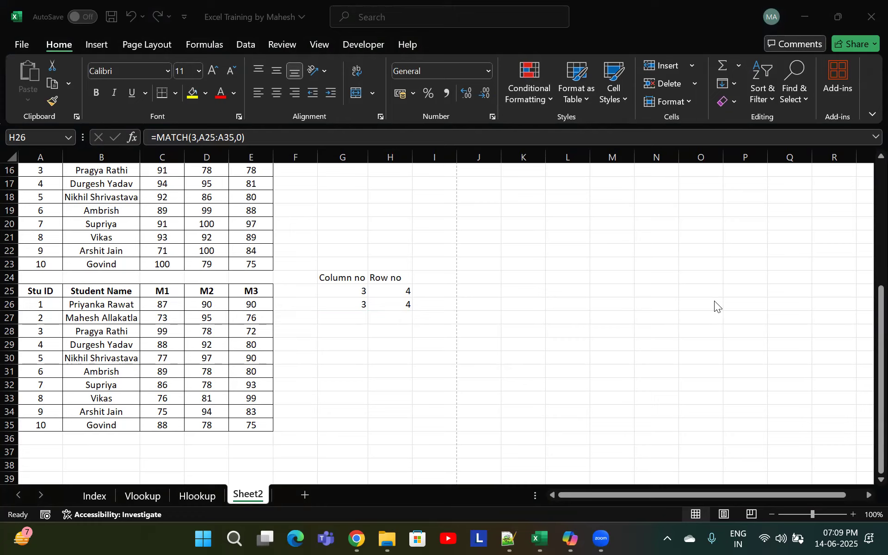
click(370, 306)
Switch to the Vlookup sheet and examine the Bank Statement and Company Branch Statement tables
click(138, 495)
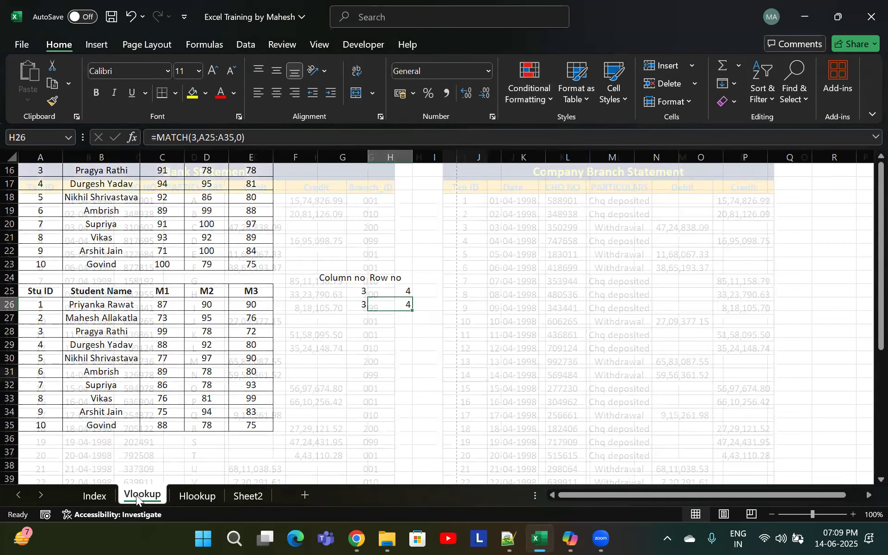
click(866, 139)
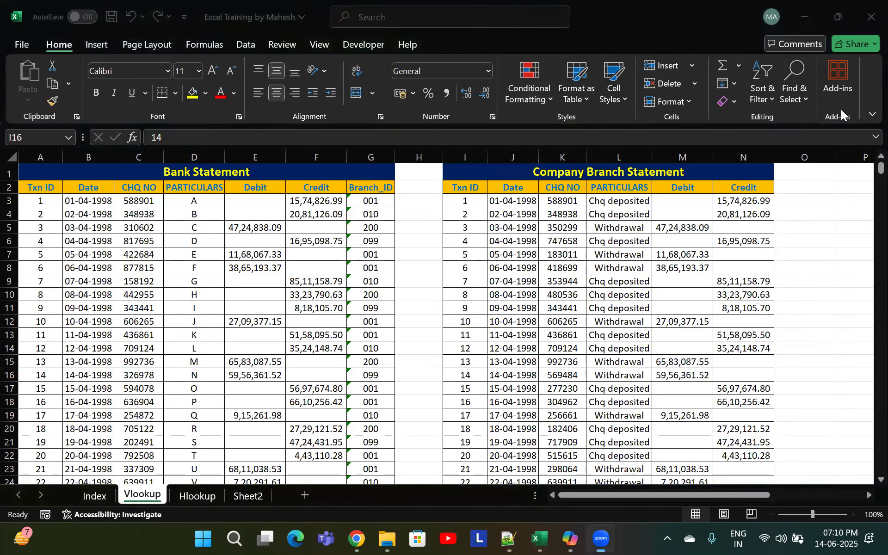
click(337, 187)
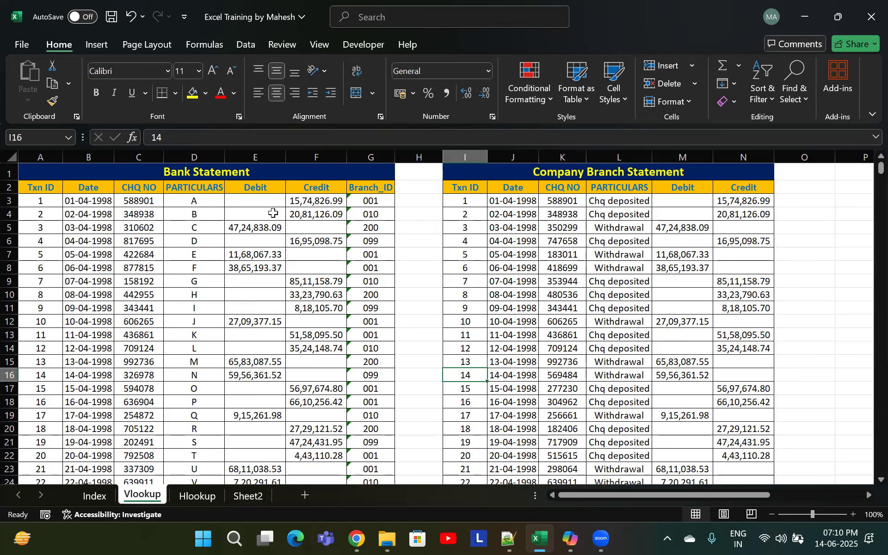
drag(510, 175, 627, 386)
click(609, 309)
click(528, 255)
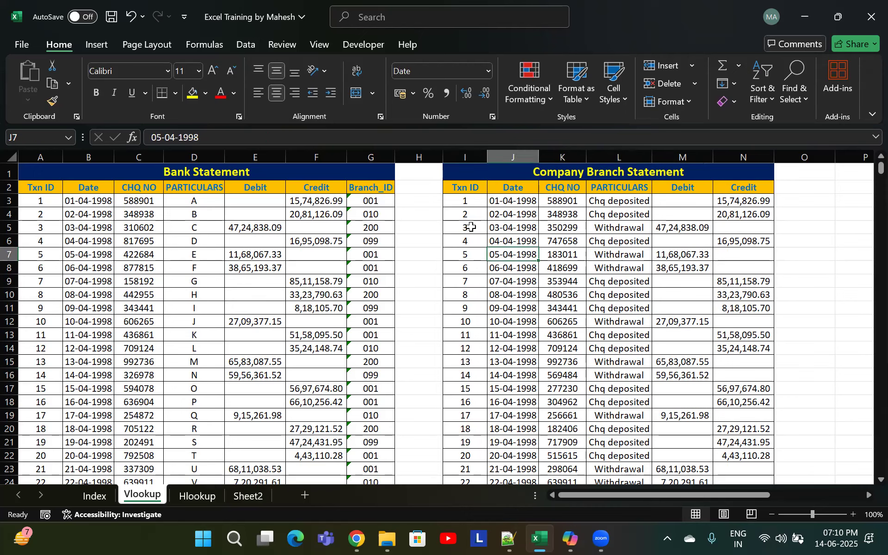
click(469, 227)
drag(501, 177, 597, 309)
click(576, 229)
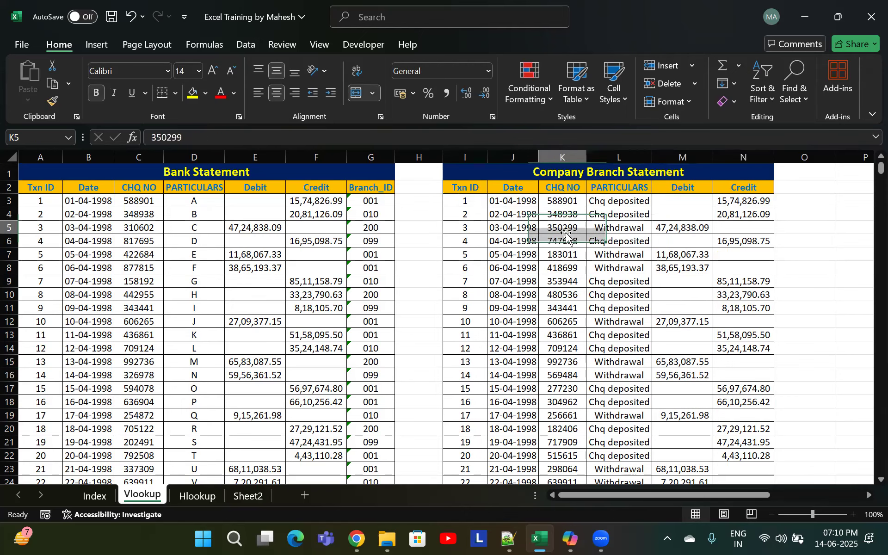
click(641, 217)
click(573, 268)
click(621, 269)
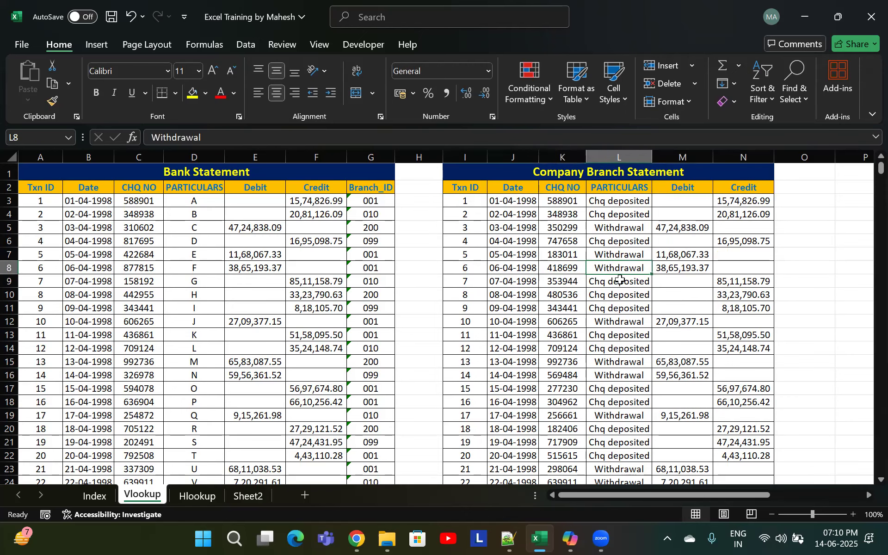
click(522, 280)
click(596, 277)
click(709, 271)
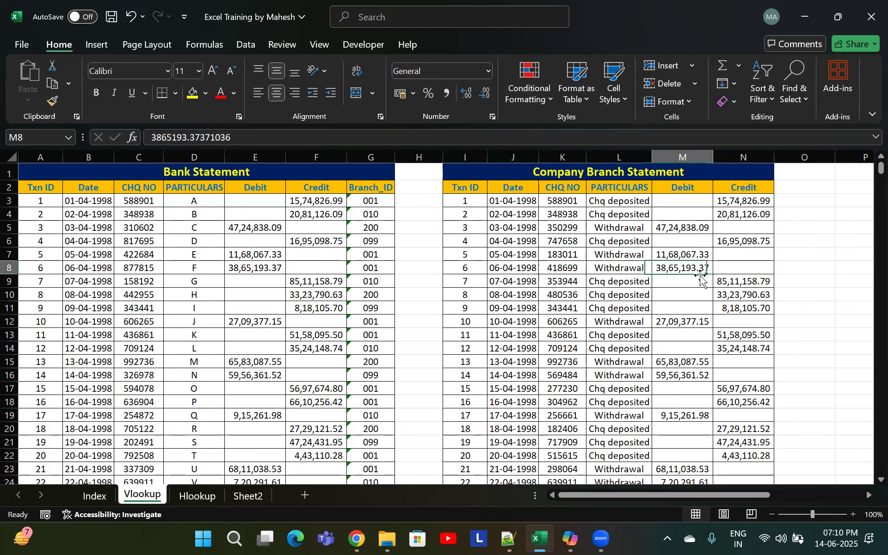
click(146, 268)
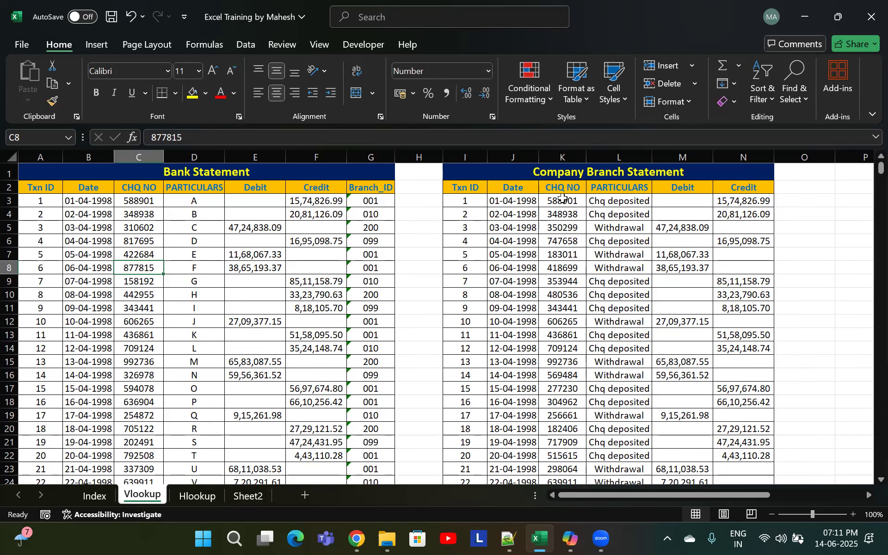
Search the sheet for the cheque number copied from K3 using Find
click(563, 202)
key(ctrl+c)
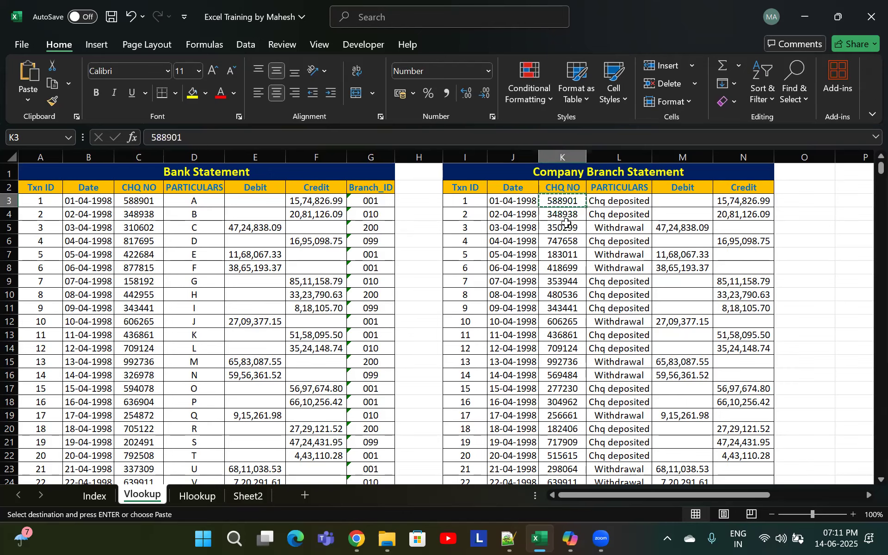
key(ctrl+f)
key(ctrl+v)
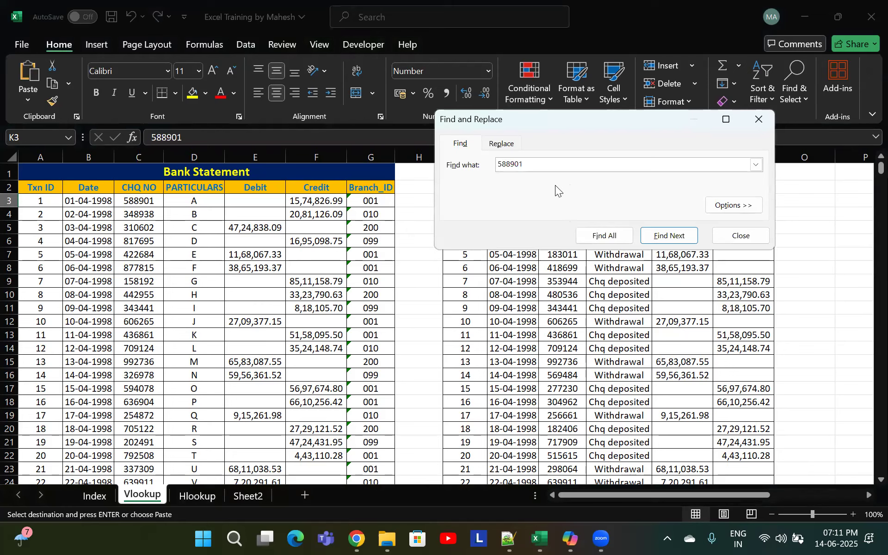
click(661, 238)
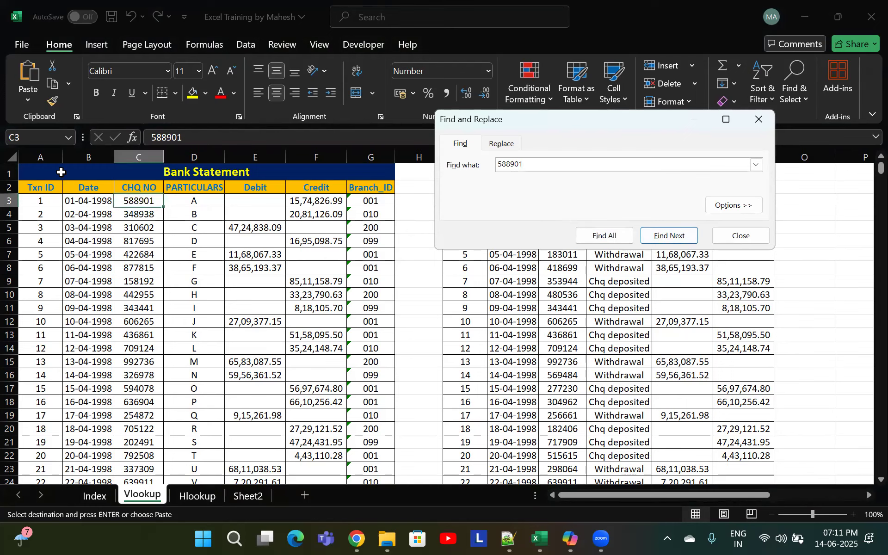
key(Escape)
click(128, 206)
click(130, 225)
click(553, 255)
key(Escape)
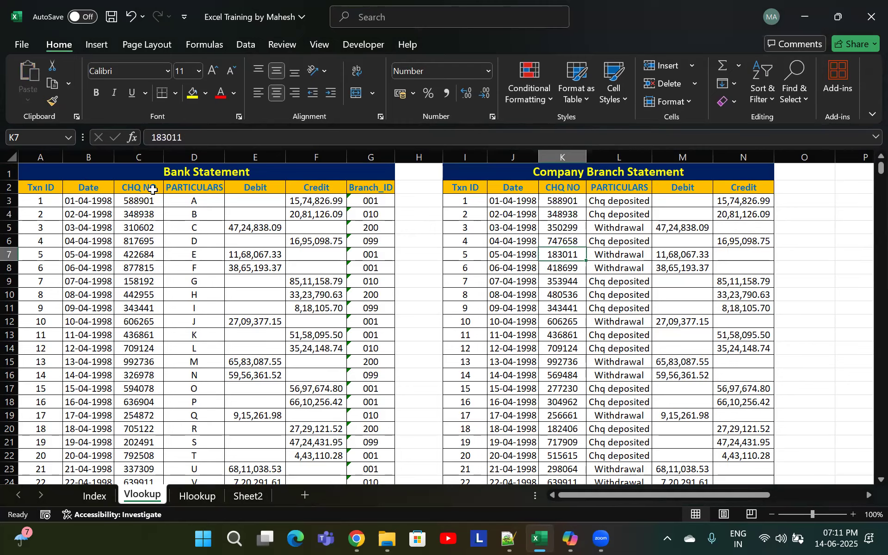
Navigate through both statement tables to examine their rows, columns and data extent
click(36, 204)
key(ctrl+Down)
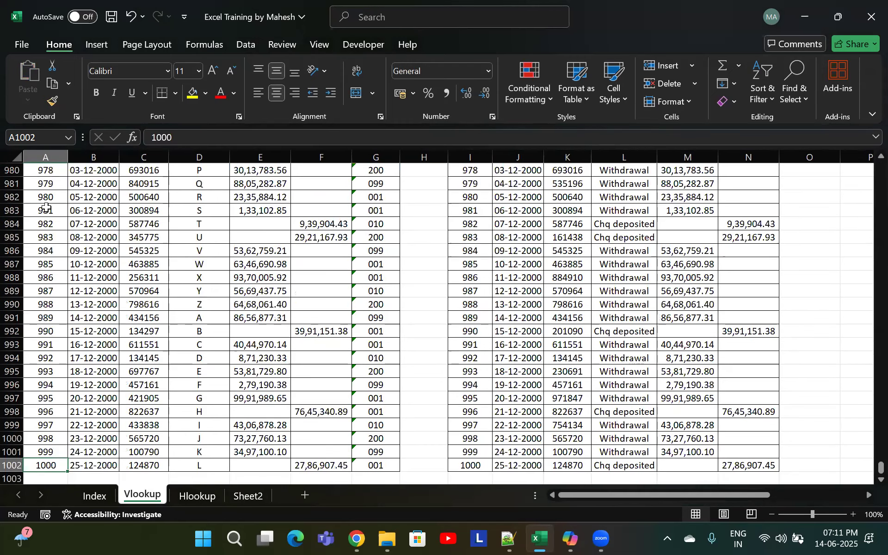
key(ctrl+Home)
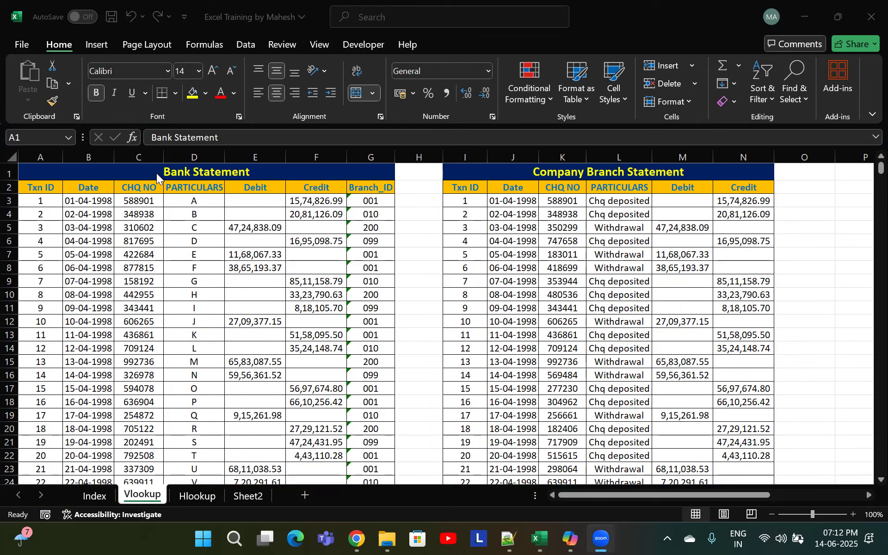
click(104, 240)
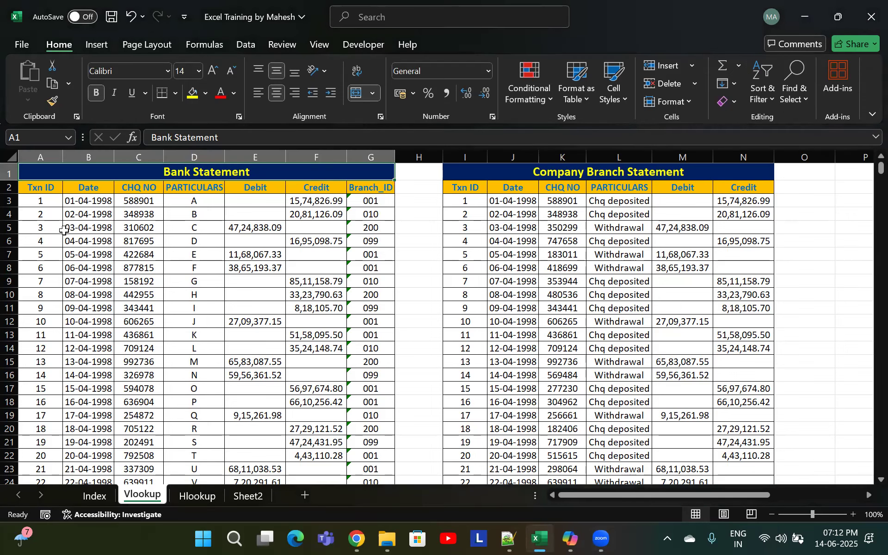
click(213, 212)
click(253, 203)
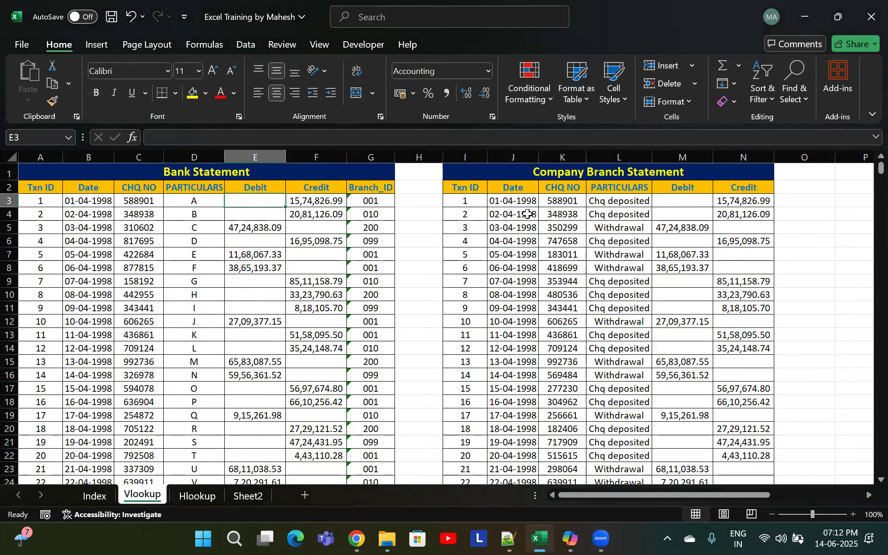
click(807, 199)
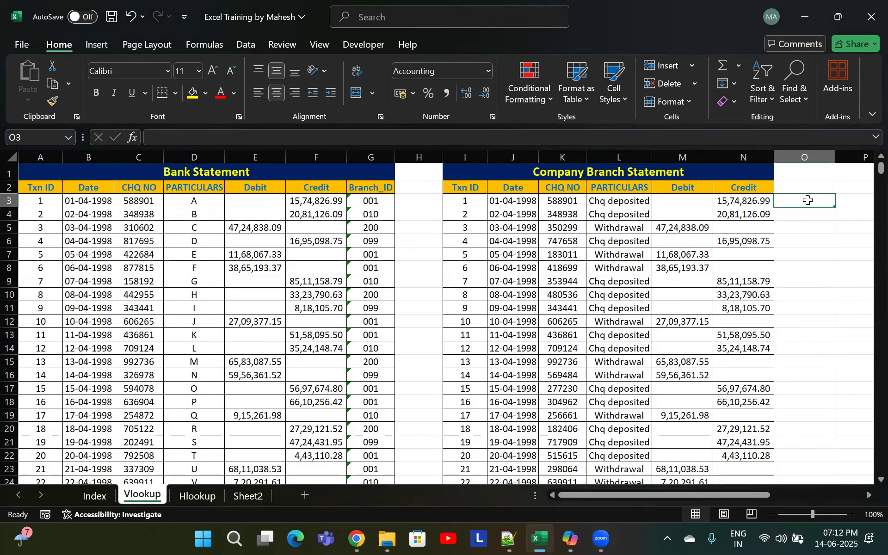
key(Right)
key(Left)
key(Left)
key(Left)
key(Left)
key(Left)
key(Left)
key(Left)
key(Left)
key(Left)
key(Left)
key(Left)
key(Left)
key(Left)
key(Left)
key(Left)
key(Right)
key(Right)
key(Right)
key(Right)
key(Right)
key(Right)
key(Right)
key(Right)
key(Right)
key(Right)
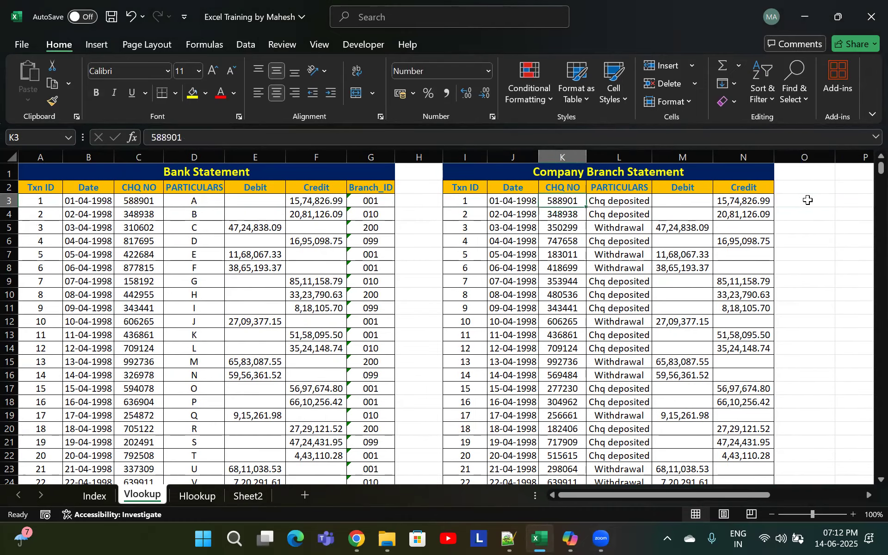
key(ctrl+shift+Down)
key(Up)
key(Up)
key(Down)
key(Down)
key(Down)
key(Up)
key(Up)
key(Down)
key(ctrl+shift+Down)
key(Up)
key(Up)
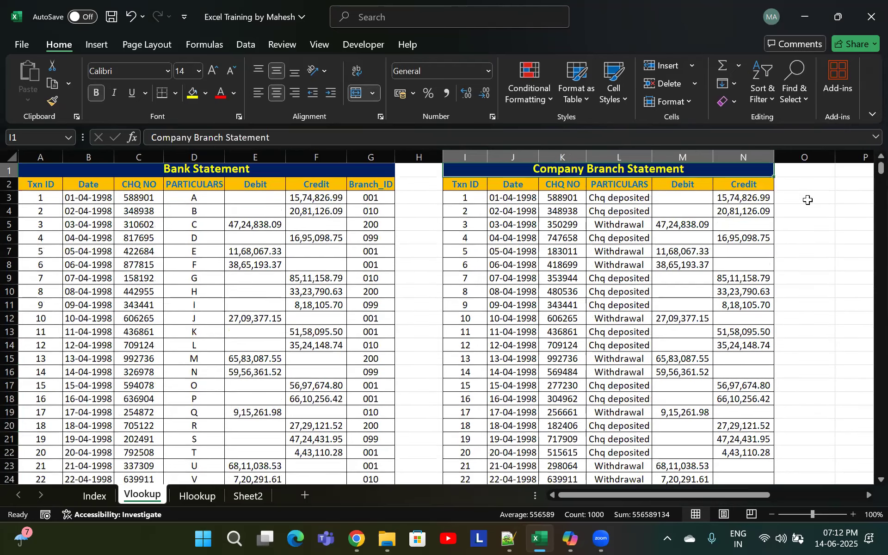
key(Down)
key(Down)
key(Down)
key(Down)
key(Up)
key(Up)
key(Down)
key(Up)
key(Up)
key(Down)
key(Left)
key(Left)
key(Left)
key(Left)
key(Left)
key(Left)
key(Left)
key(Left)
key(Left)
key(Left)
key(Right)
key(Right)
key(Right)
key(Left)
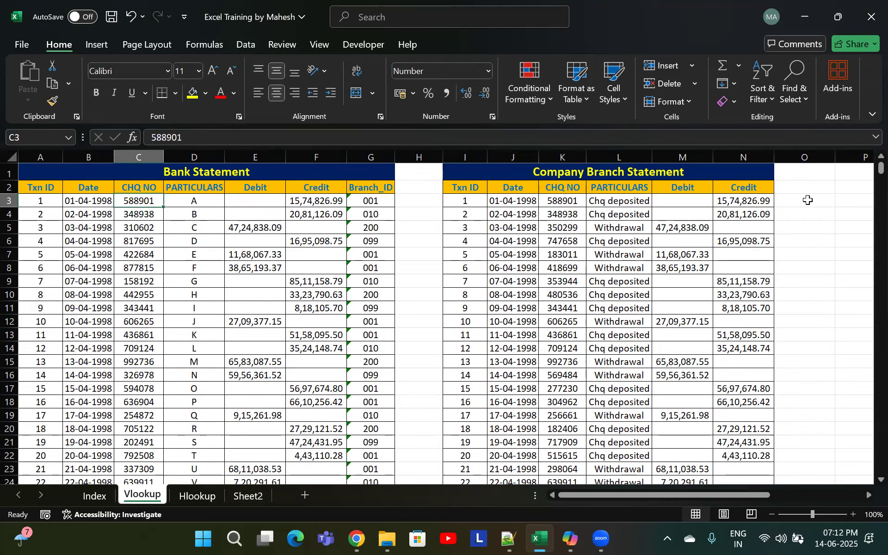
key(ctrl+Down)
key(ctrl+Up)
key(Down)
key(Right)
key(Right)
key(Right)
key(Right)
key(Right)
key(Right)
key(Right)
key(Right)
key(Right)
key(Right)
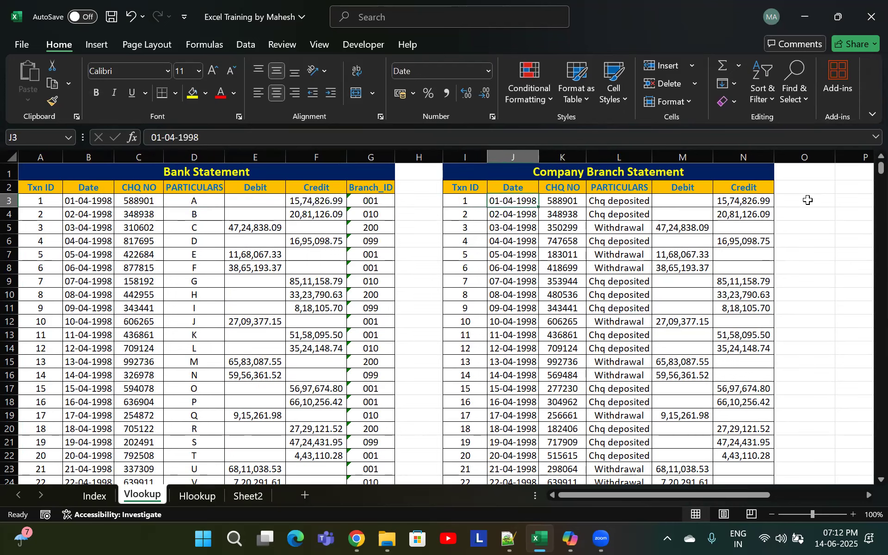
click(808, 200)
key(Left)
key(Left)
key(Left)
key(Left)
key(Left)
key(Left)
key(Left)
key(Left)
key(Left)
key(Left)
key(Left)
key(Left)
key(Left)
key(Left)
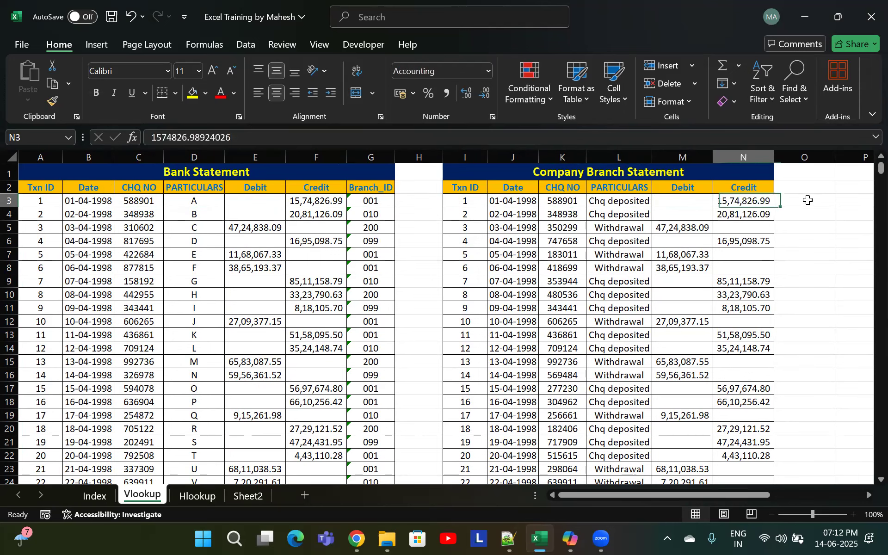
key(Right)
key(Right)
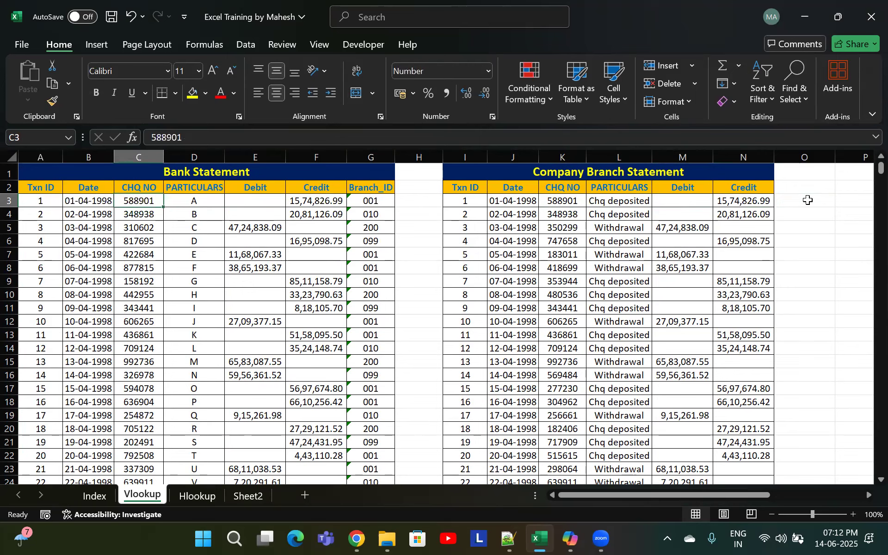
key(Right)
key(Left)
key(Down)
key(Down)
key(Down)
key(Right)
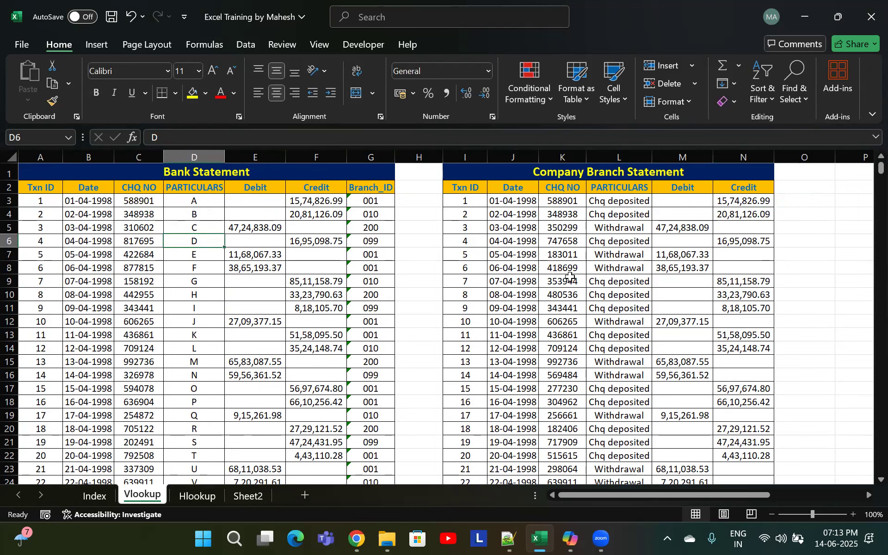
Search the Bank Statement columns A:G for the cheque number copied from K10 using Find
click(571, 293)
key(ctrl+c)
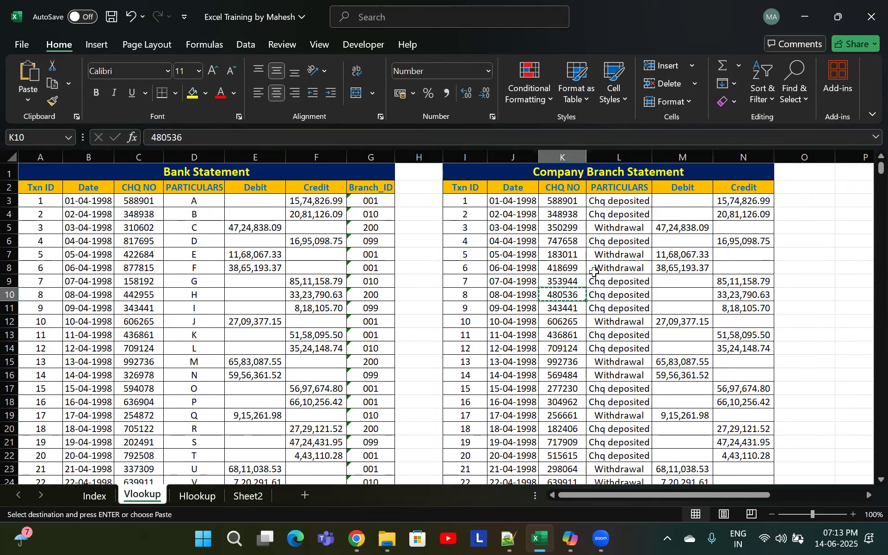
key(ctrl+f)
key(ctrl+v)
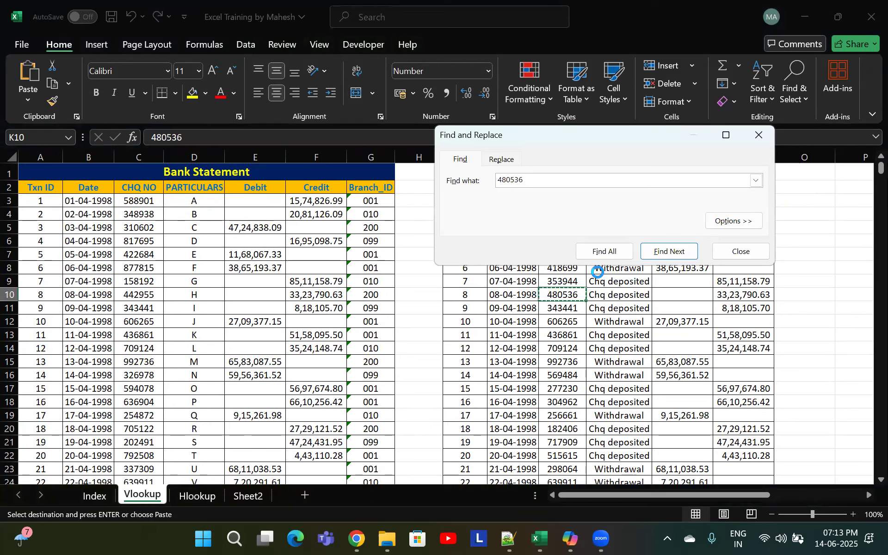
key(Escape)
drag(38, 157, 355, 171)
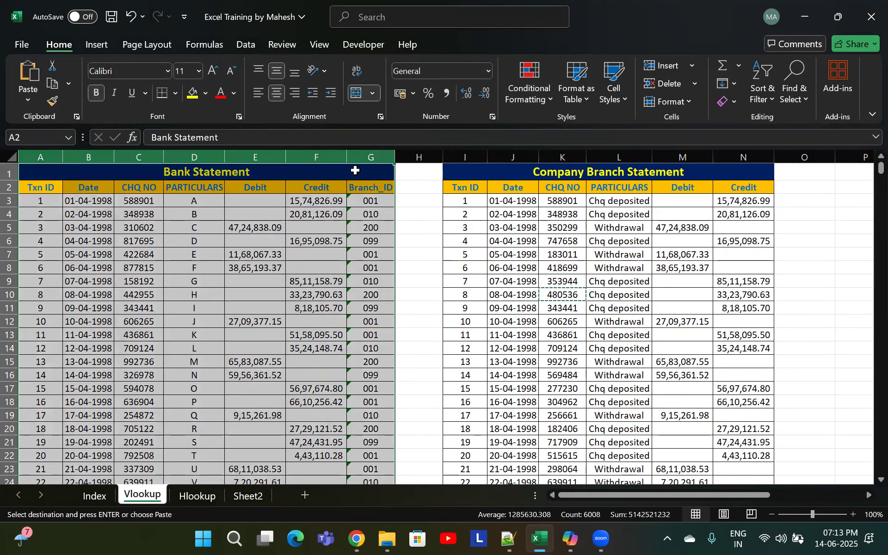
key(ctrl+f)
key(Return)
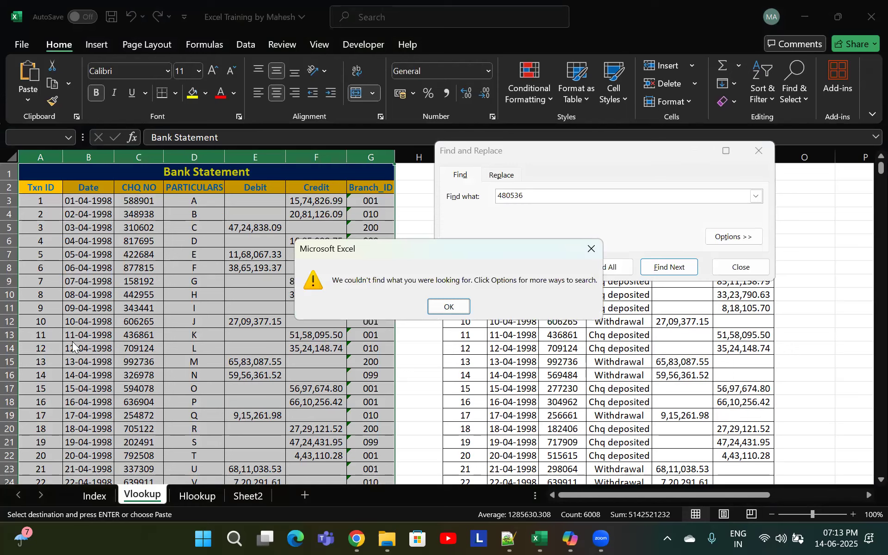
key(Return)
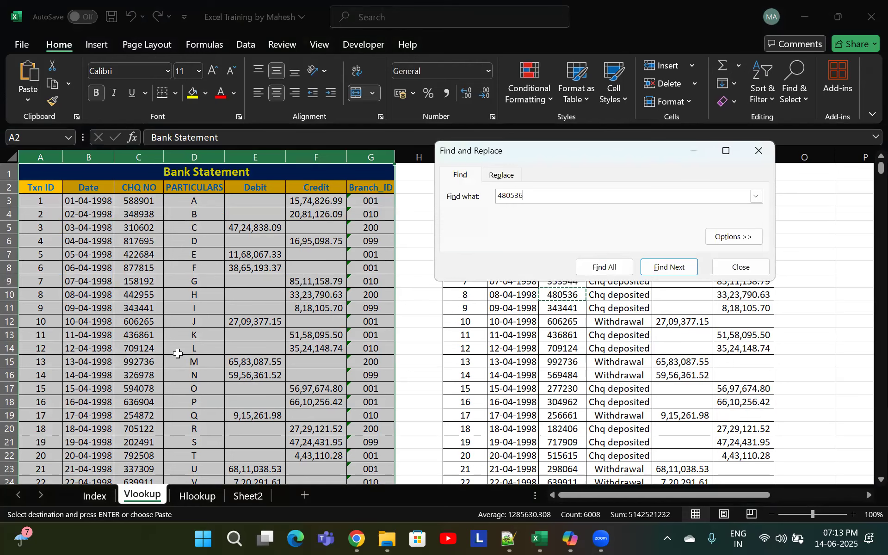
key(Escape)
click(484, 307)
click(417, 318)
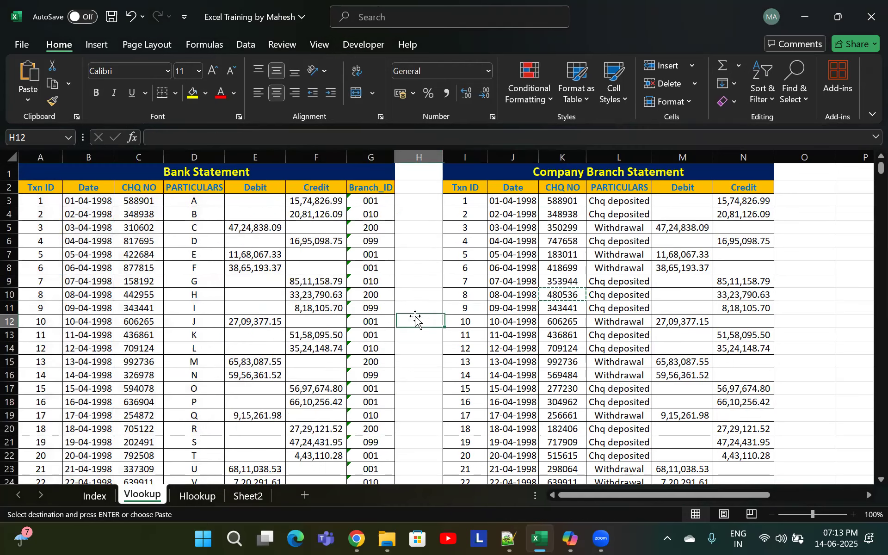
click(740, 286)
key(Escape)
click(618, 295)
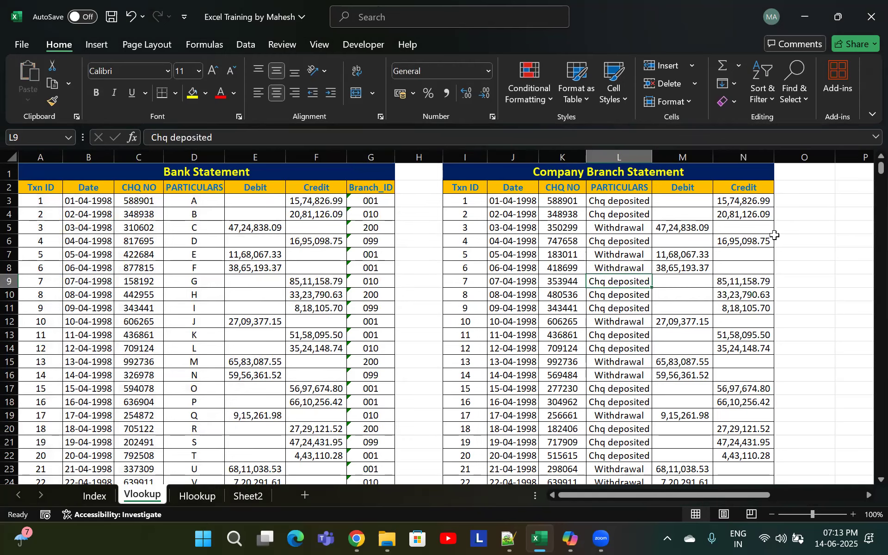
click(816, 204)
click(811, 188)
scroll(810, 188, right, 1)
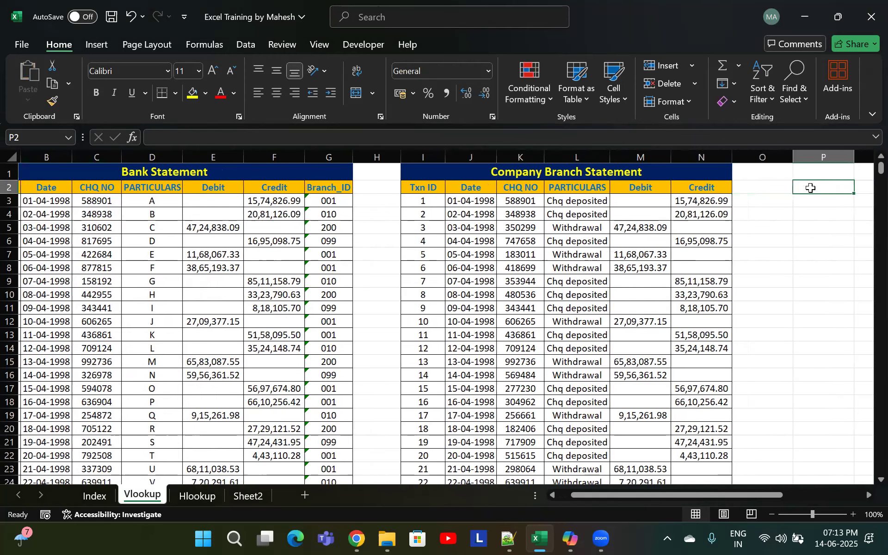
click(810, 188)
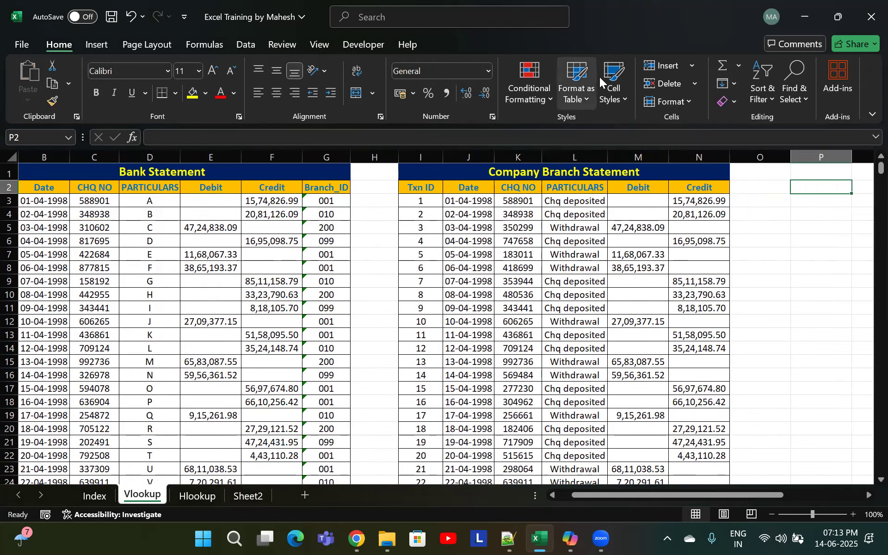
click(744, 298)
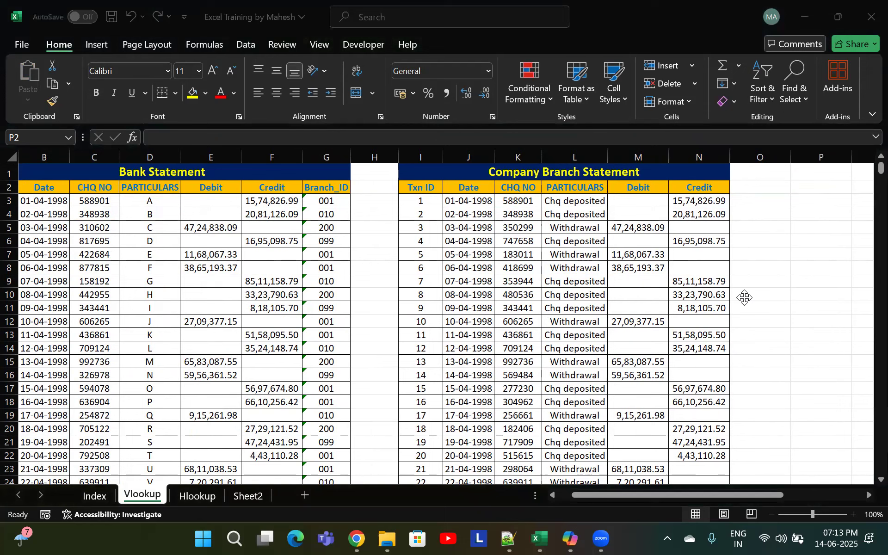
click(809, 200)
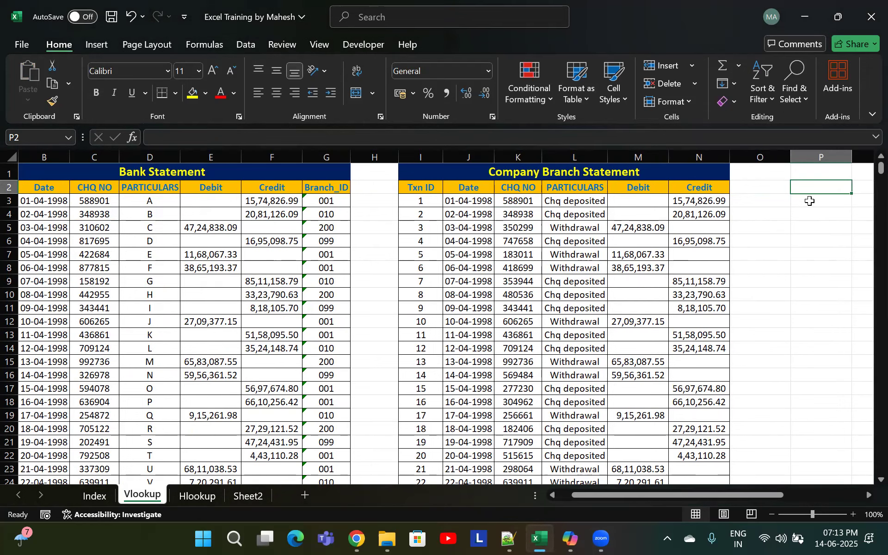
text(=)
key(Escape)
key(Left)
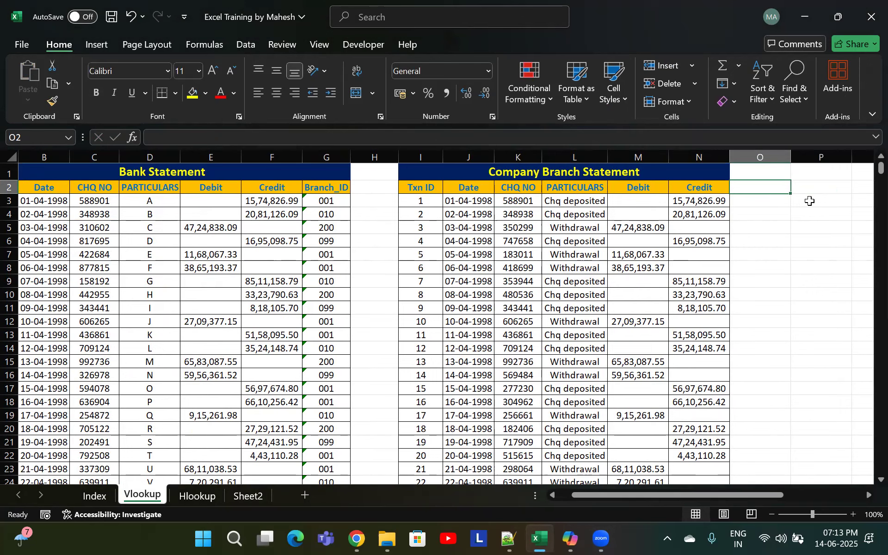
text(=)
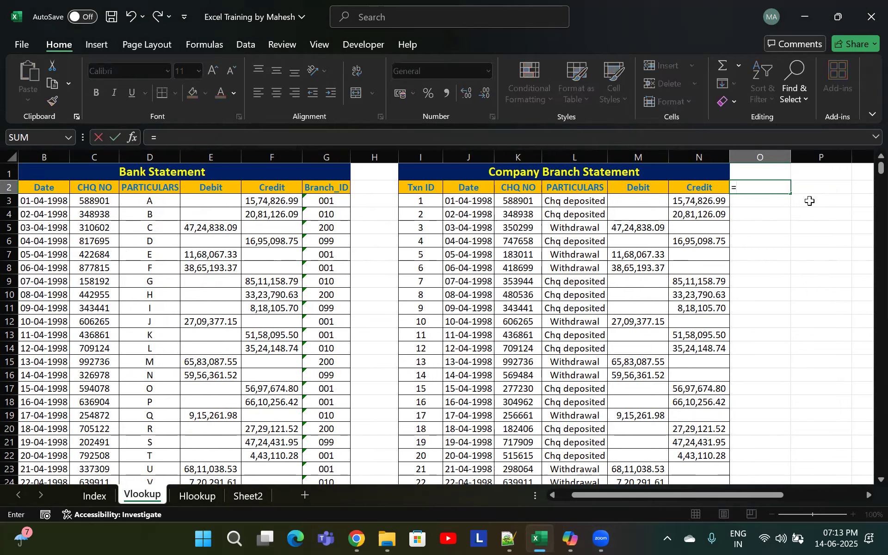
key(Escape)
Start a VLOOKUP in O3 that looks up cheque number K3 in the Bank Statement range C3:G1002
key(Down)
text(=vl)
key(Tab)
key(Left)
key(Left)
key(Left)
key(Left)
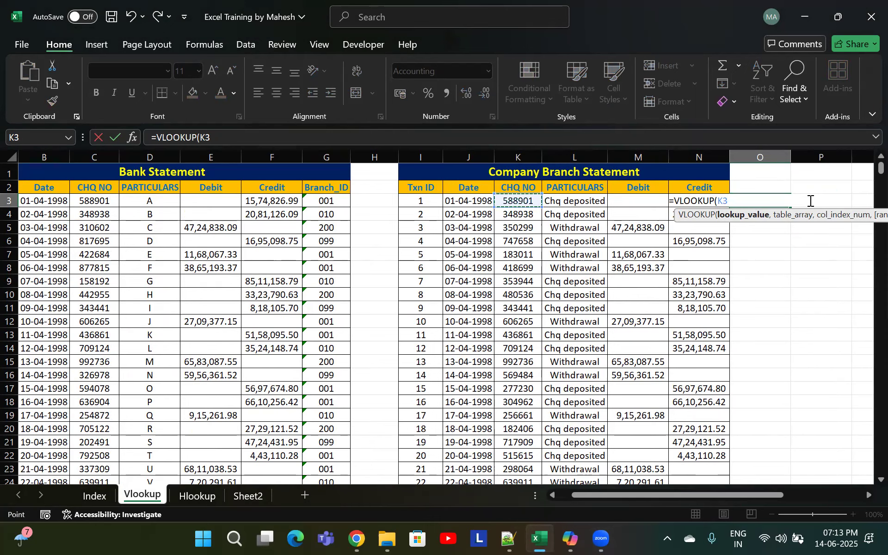
text(,)
key(Left)
key(Left)
key(Left)
key(Left)
key(Left)
key(Left)
key(Left)
key(Left)
key(Left)
key(Left)
key(Left)
key(Left)
key(Left)
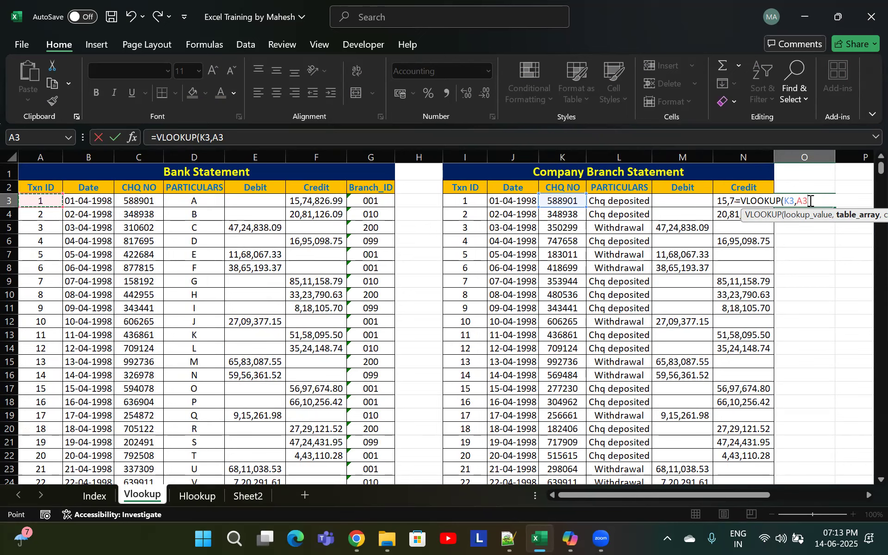
key(shift+Right)
key(shift+Right)
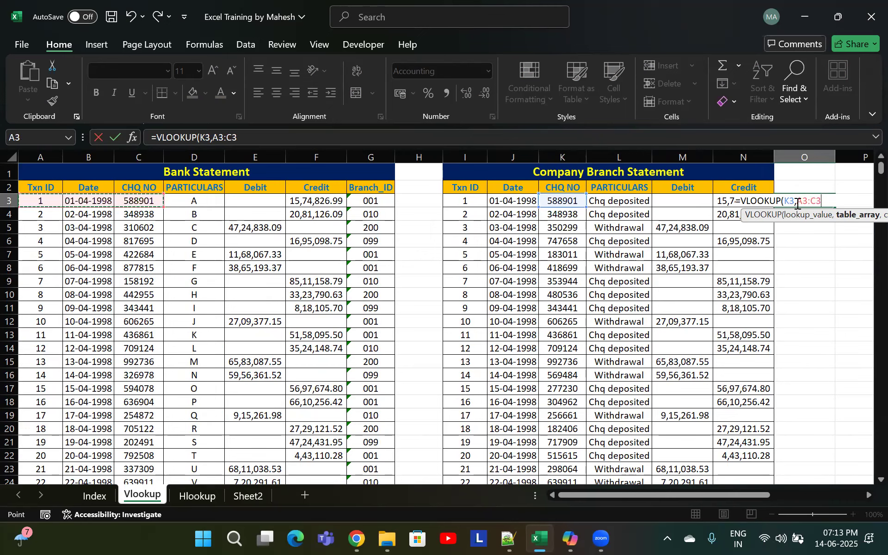
key(shift+Right)
key(shift+Right)
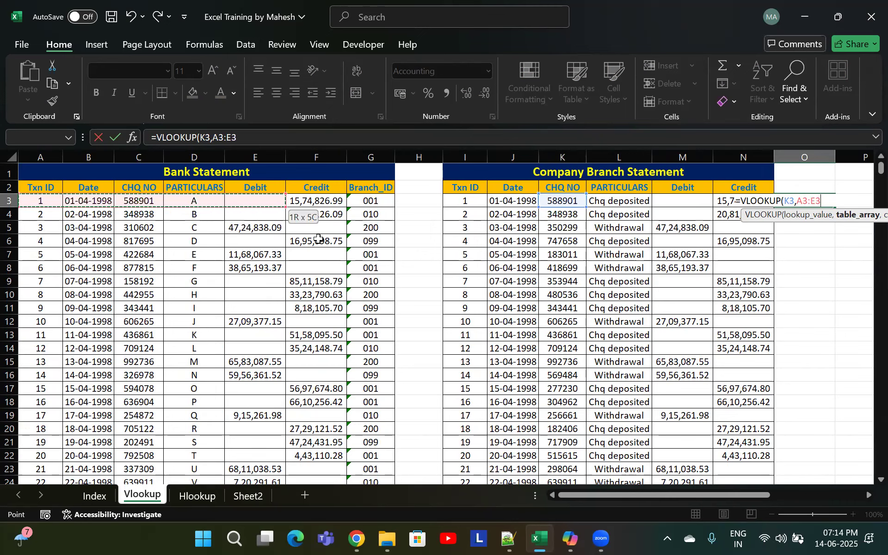
key(shift+Right)
key(shift+Right)
key(Right)
key(Right)
key(Left)
key(Left)
key(Right)
key(Right)
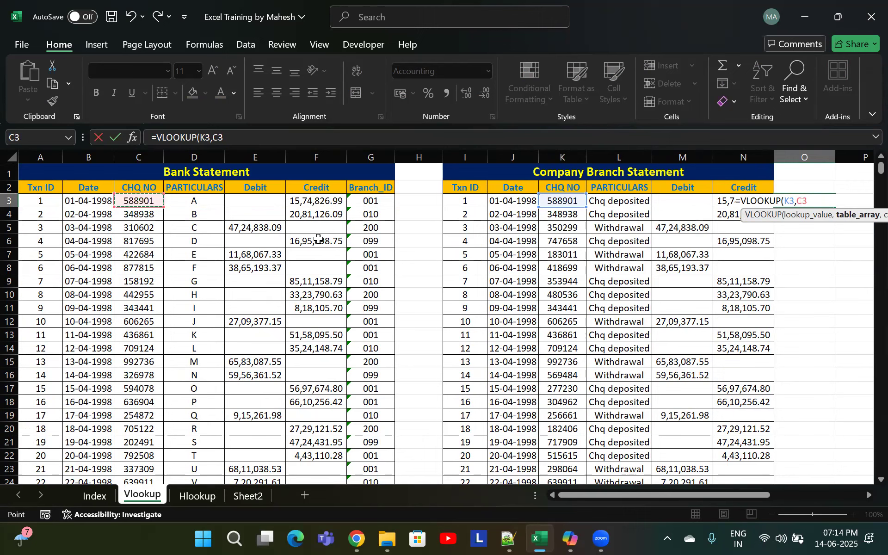
key(shift+Right)
key(shift+Right)
key(shift+Right)
key(shift+Right)
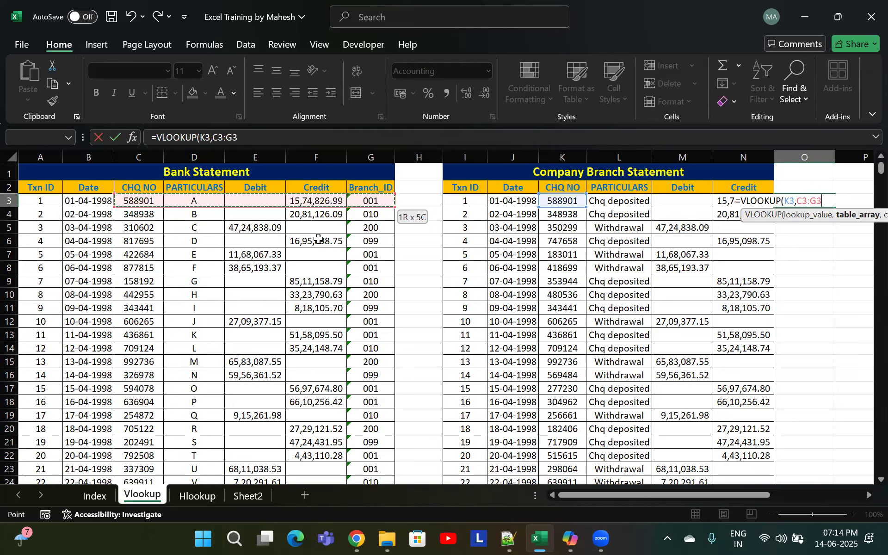
key(ctrl+shift+Down)
key(ctrl+Up)
key(ctrl+Up)
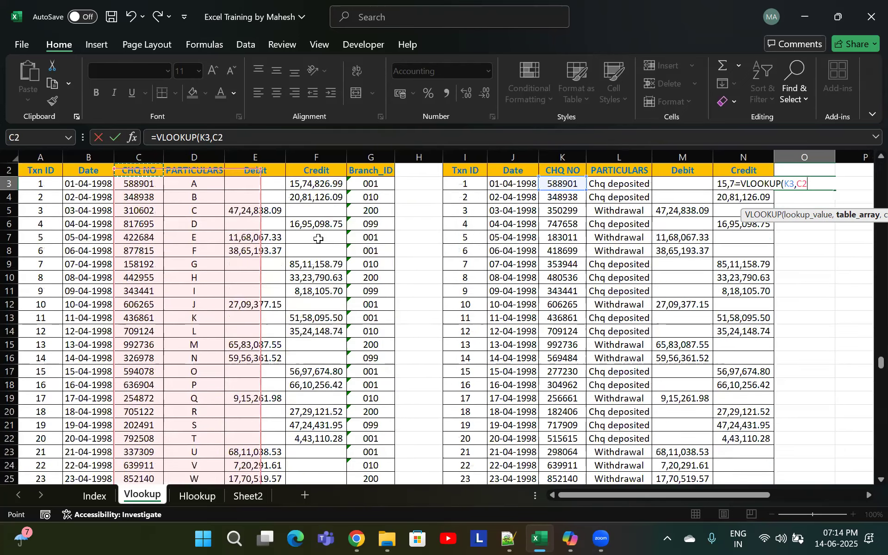
key(Down)
key(Down)
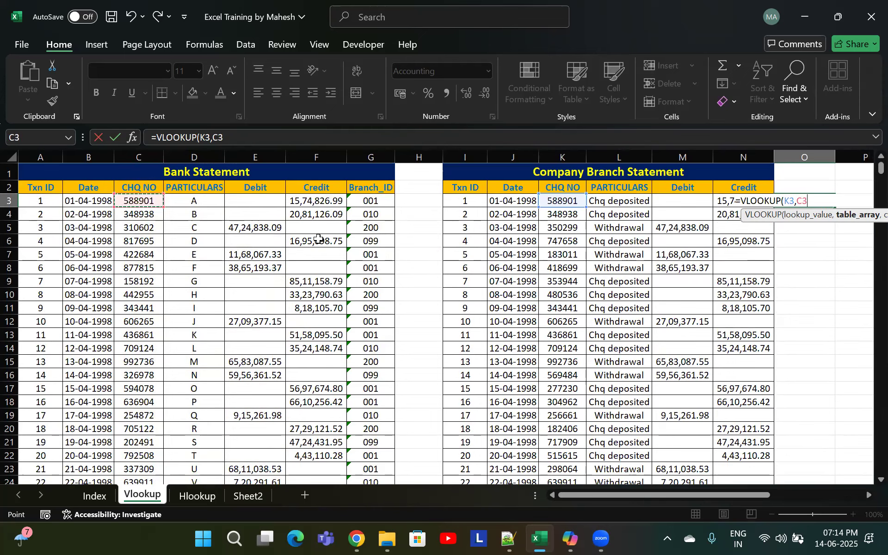
key(shift+Right)
key(shift+Right)
key(shift+Right)
key(shift+Right)
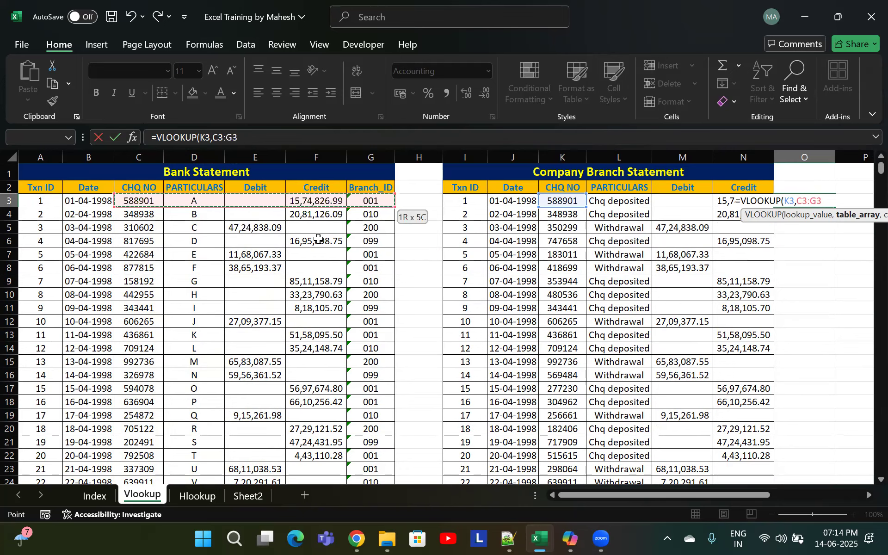
key(ctrl+shift+Down)
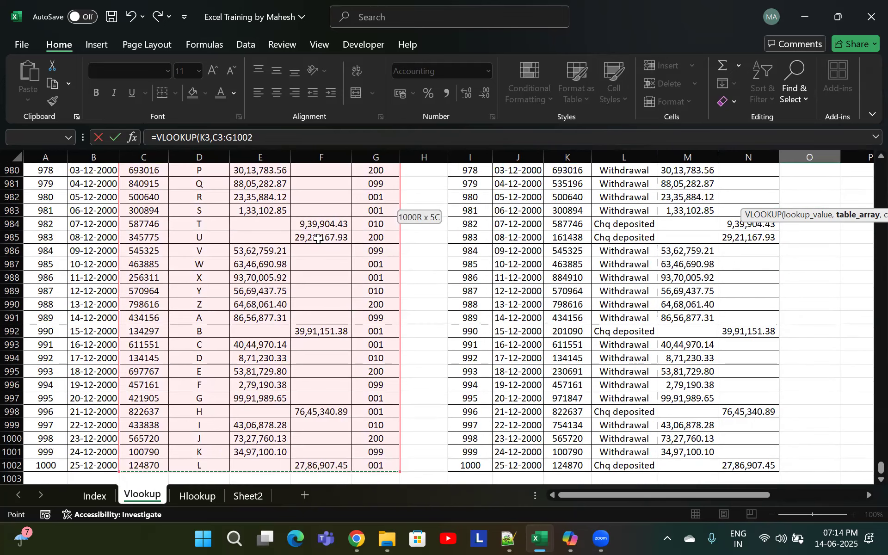
Complete the VLOOKUP with column index 1 and exact match 0, and enter it
text(,)
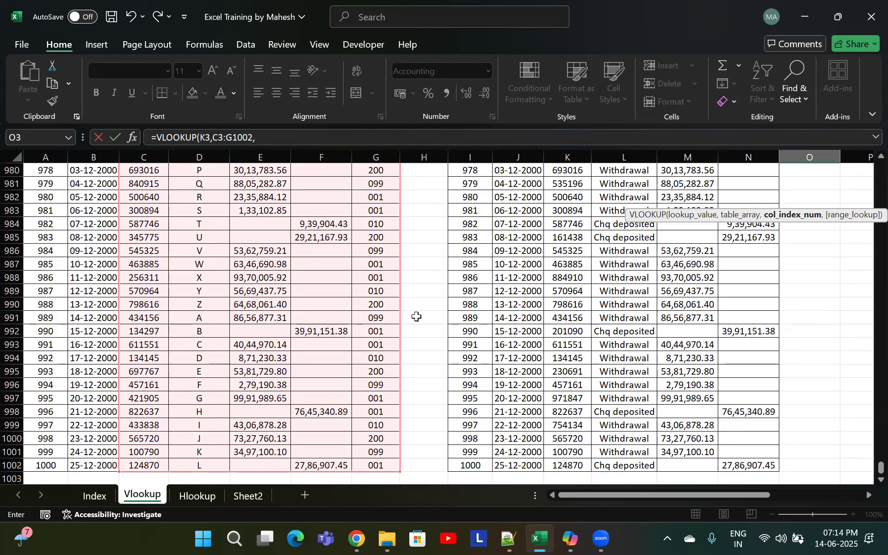
drag(866, 470, 870, 155)
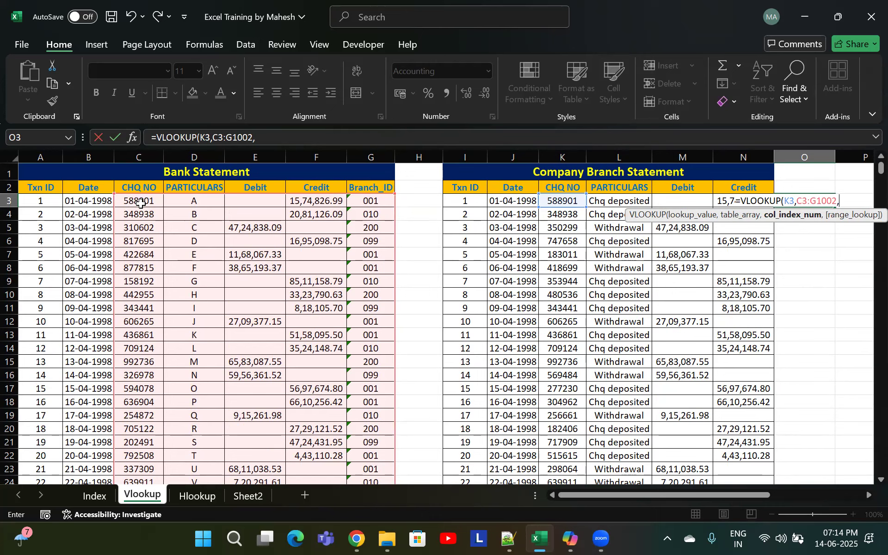
text(1,)
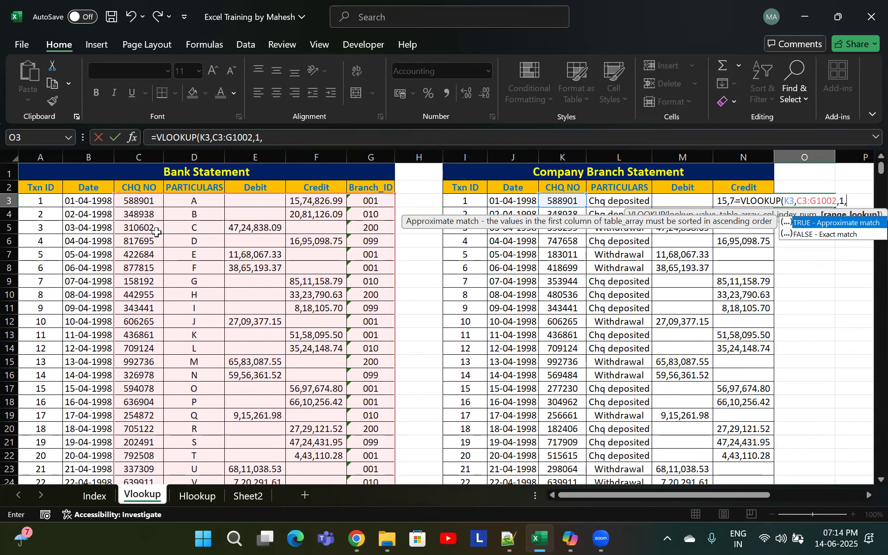
key(Down)
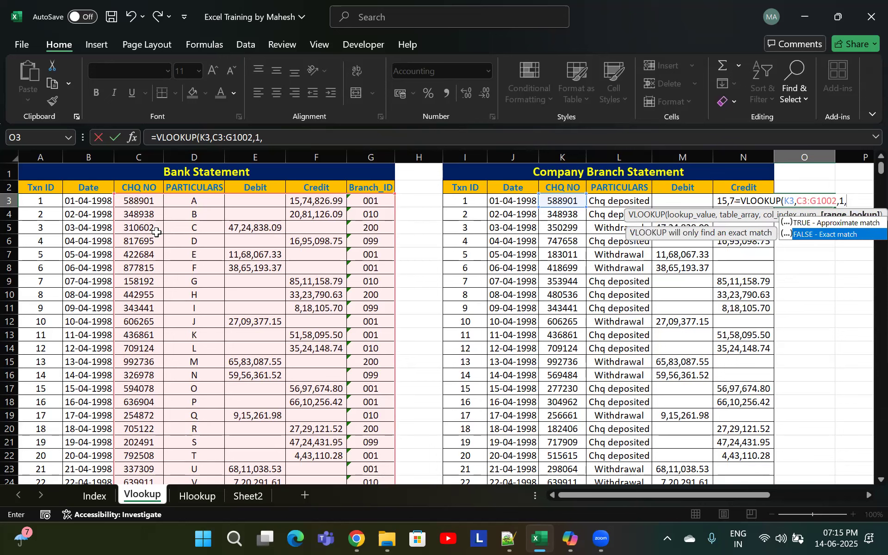
key(Up)
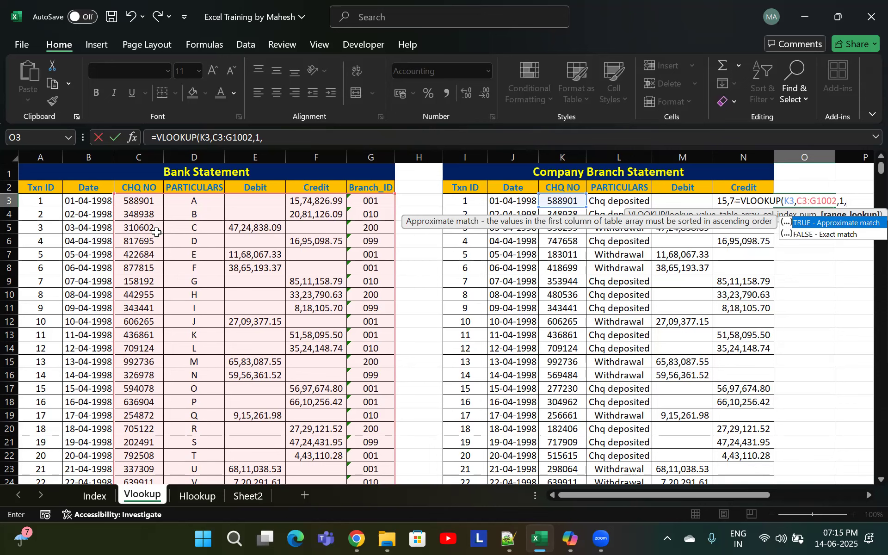
key(Down)
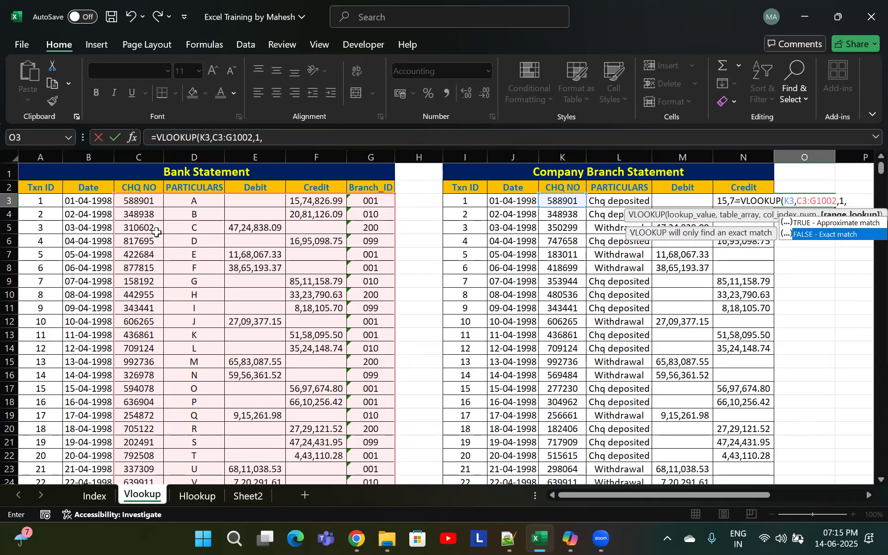
text(0))
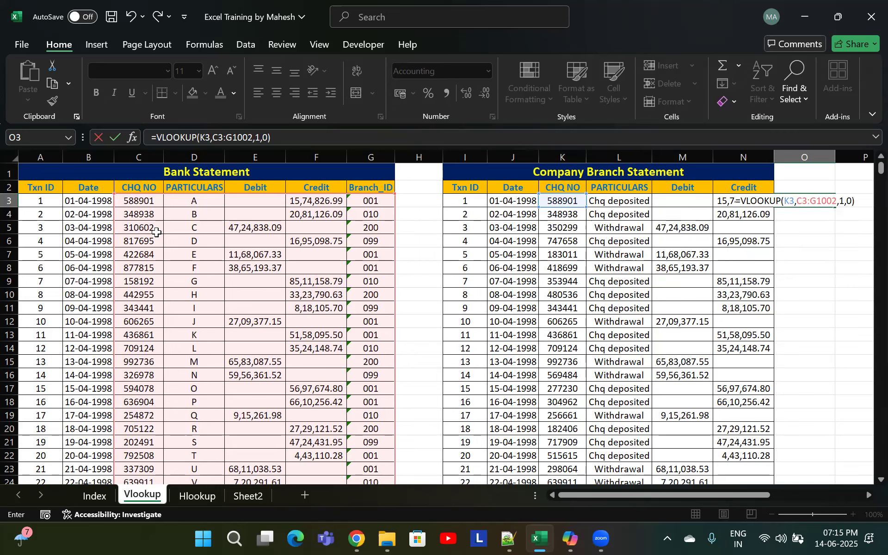
key(Return)
Format the VLOOKUP result in O3 as Number and reduce its decimal places
key(Up)
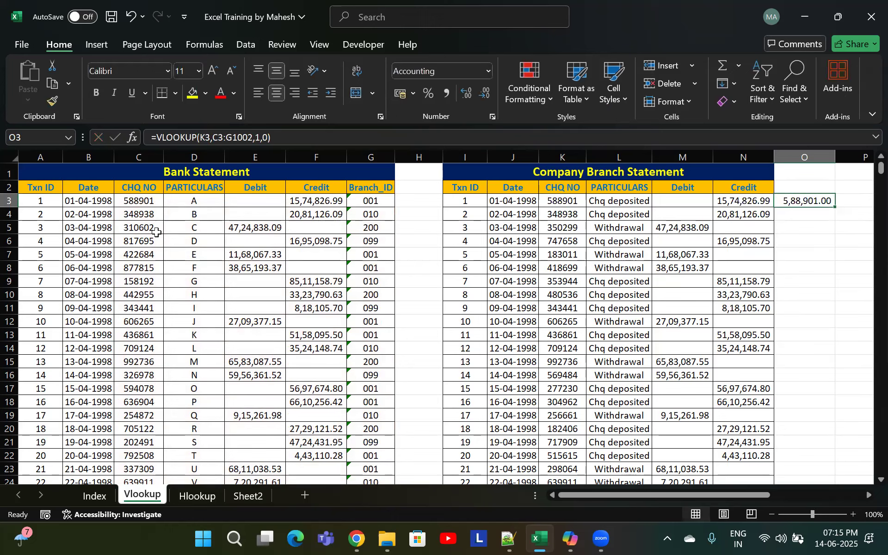
click(489, 71)
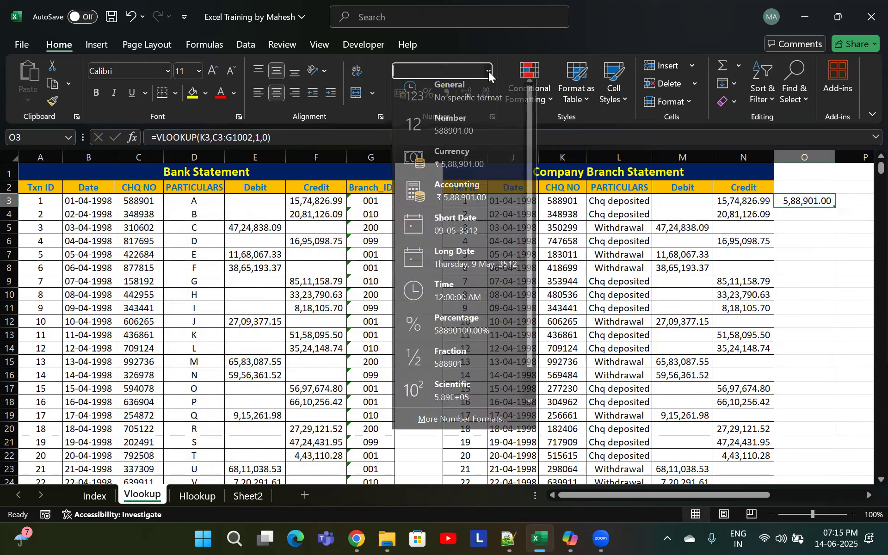
click(491, 124)
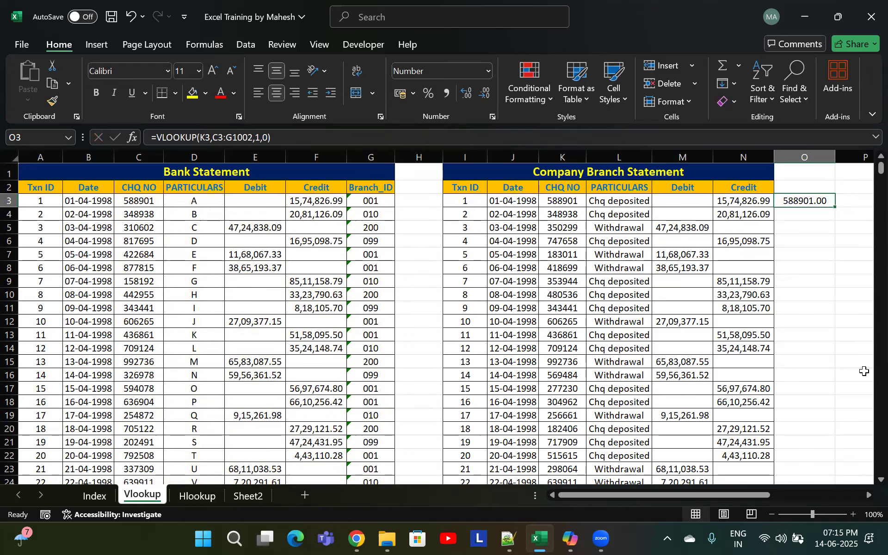
double_click(485, 94)
Replace the column index in O3's formula with MATCH(C2,A2:G2,0) so the column is found from the CHQ NO header
double_click(845, 201)
click(846, 200)
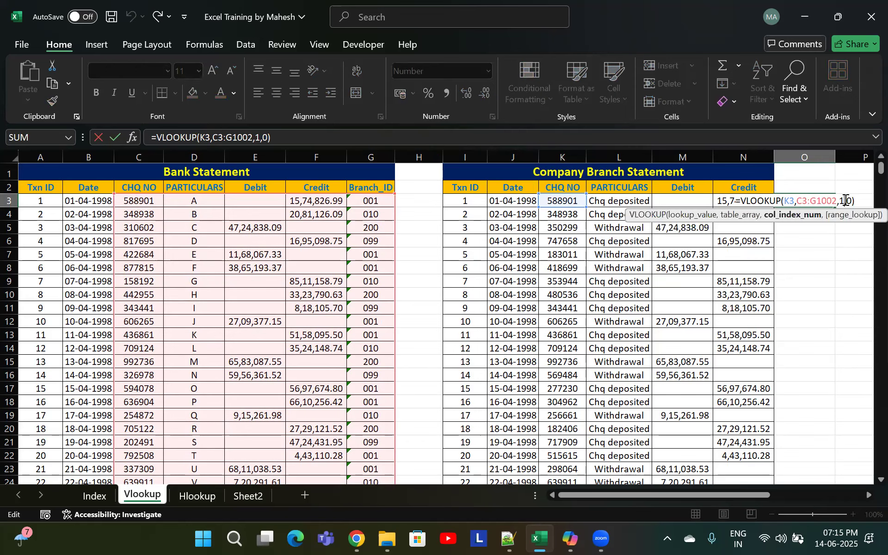
key(BackSpace)
text(match)
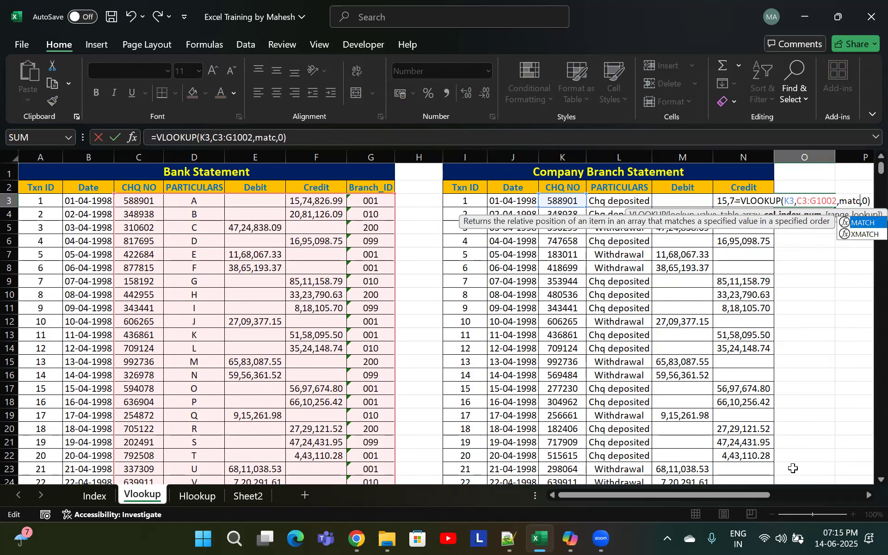
key(Tab)
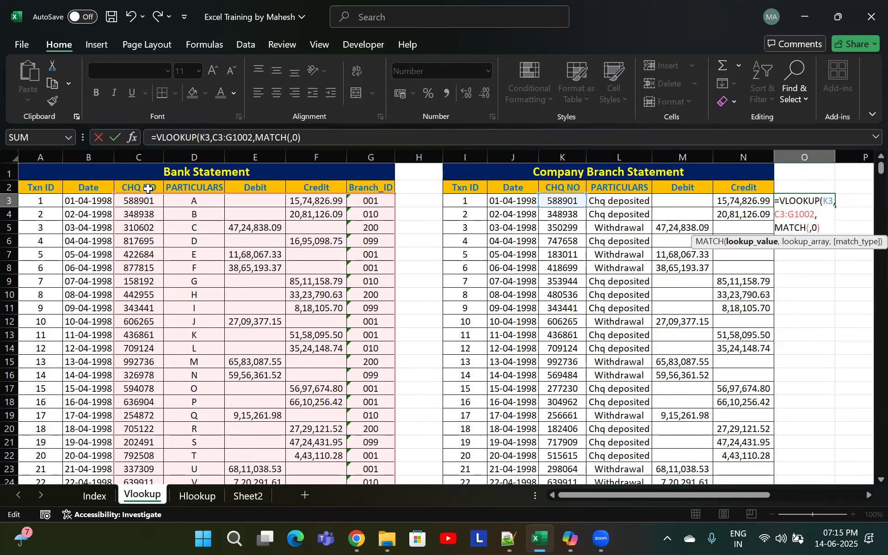
click(148, 188)
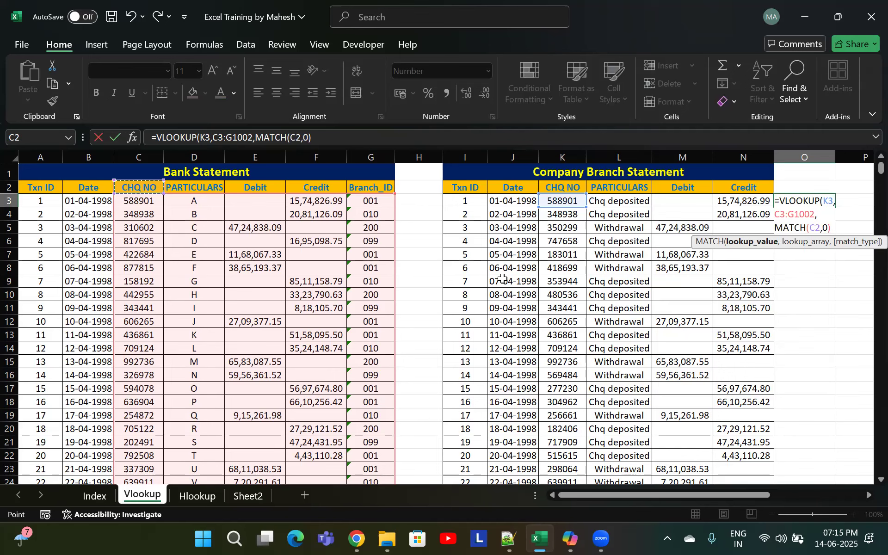
text(,)
drag(36, 189, 387, 191)
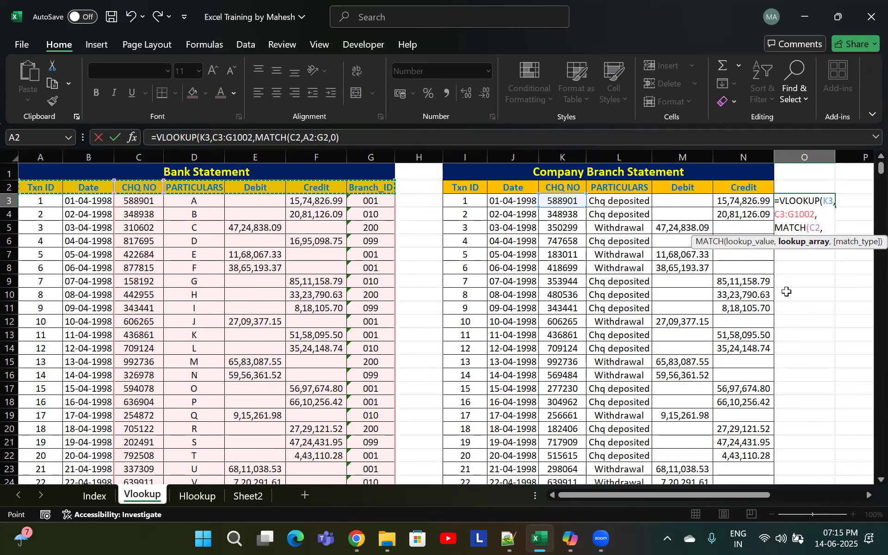
text(,)
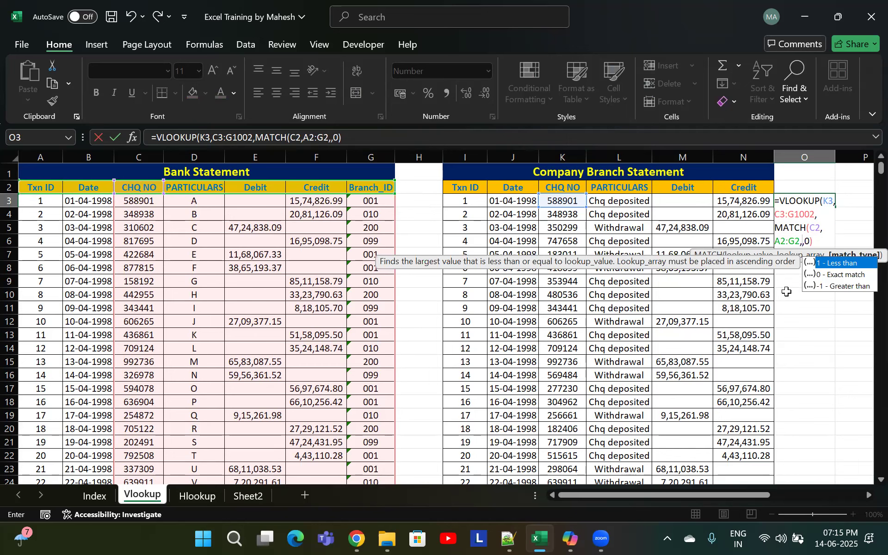
text(0)
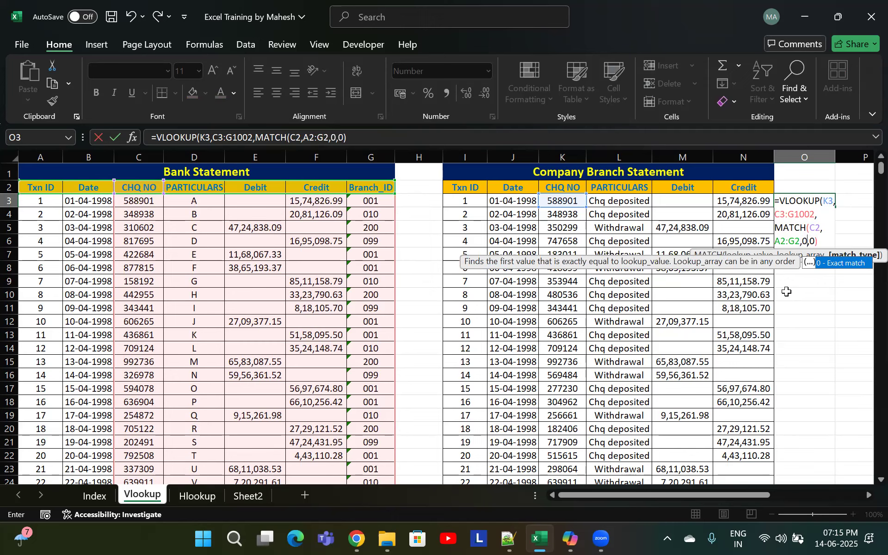
text())
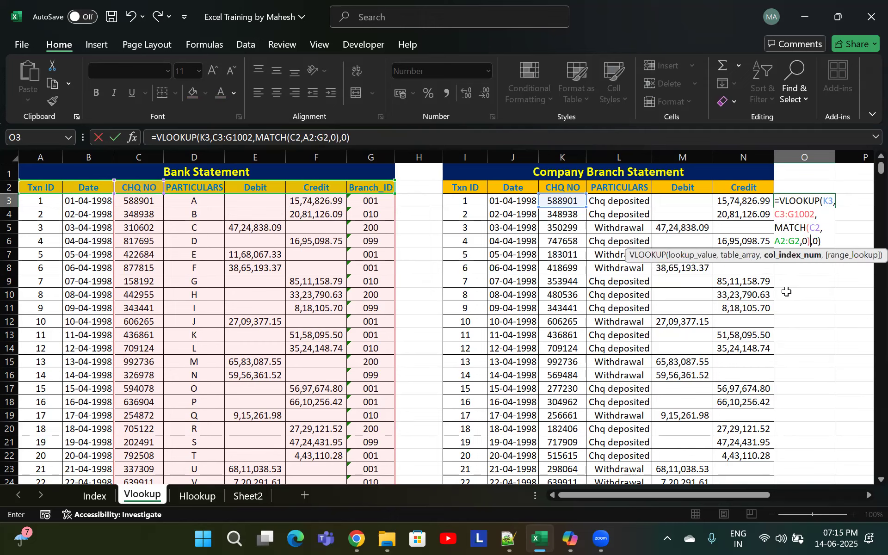
key(Return)
key(Up)
key(F2)
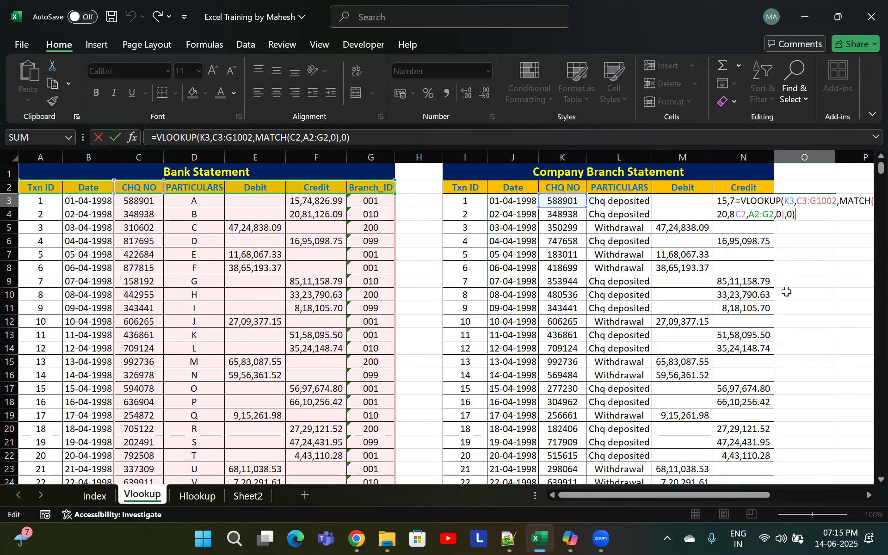
Change the MATCH lookup array in O3's formula to the header range C2:G2 and enter the formula
key(Left)
key(Left)
key(Left)
key(Left)
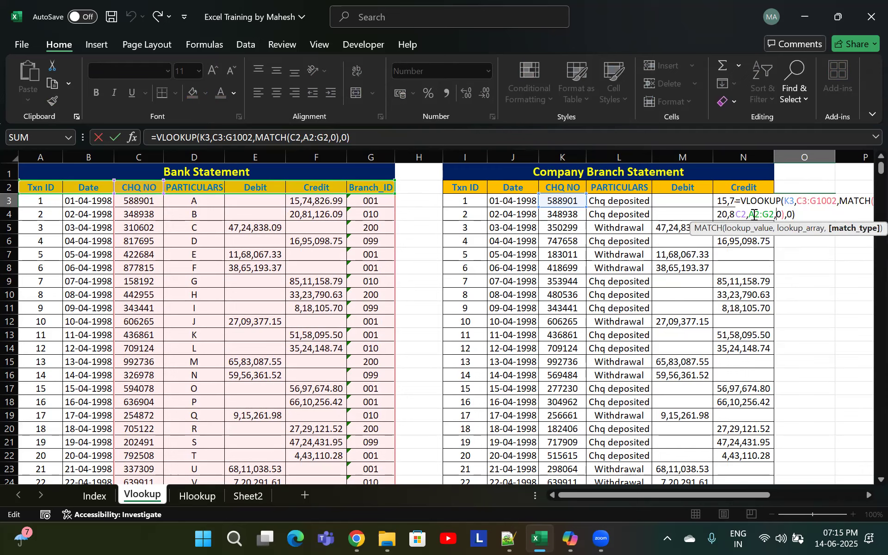
double_click(753, 214)
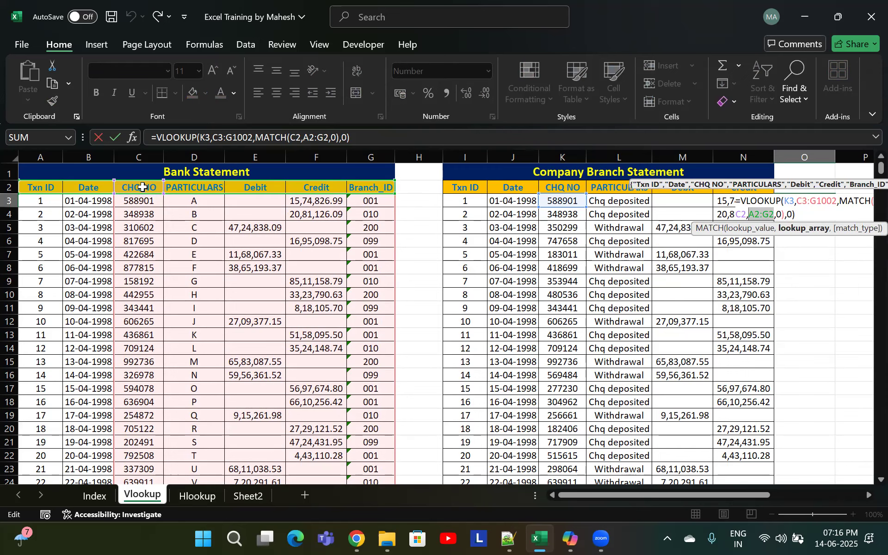
drag(142, 187, 393, 188)
key(ctrl+Return)
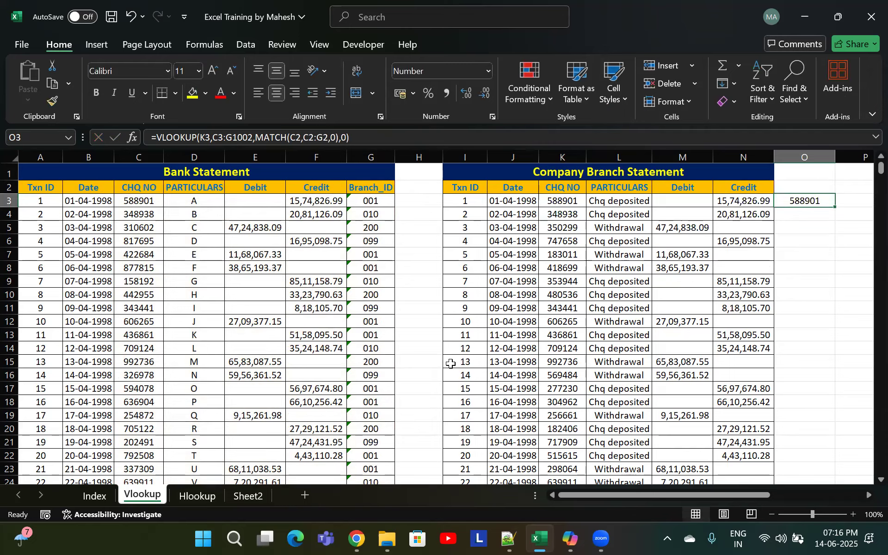
key(Right)
text(=vll)
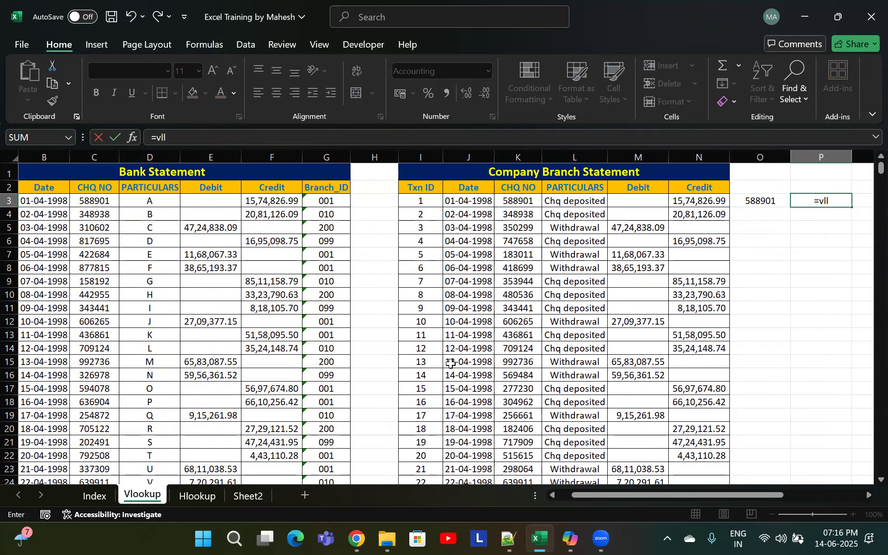
key(Right)
key(Left)
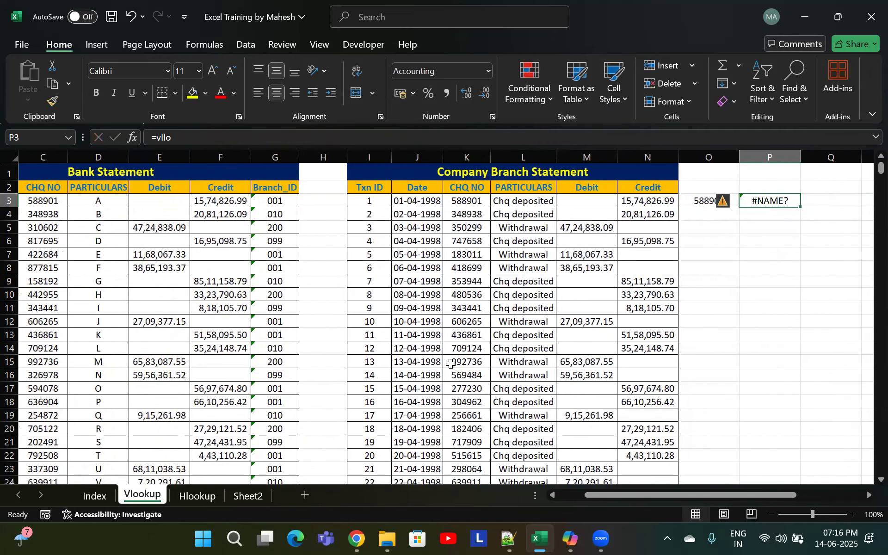
text(=vl)
key(Tab)
key(Left)
key(Left)
key(Left)
key(Left)
key(Left)
key(Left)
key(Left)
key(Left)
key(Left)
key(Left)
key(Left)
key(Left)
key(Left)
key(Left)
key(Left)
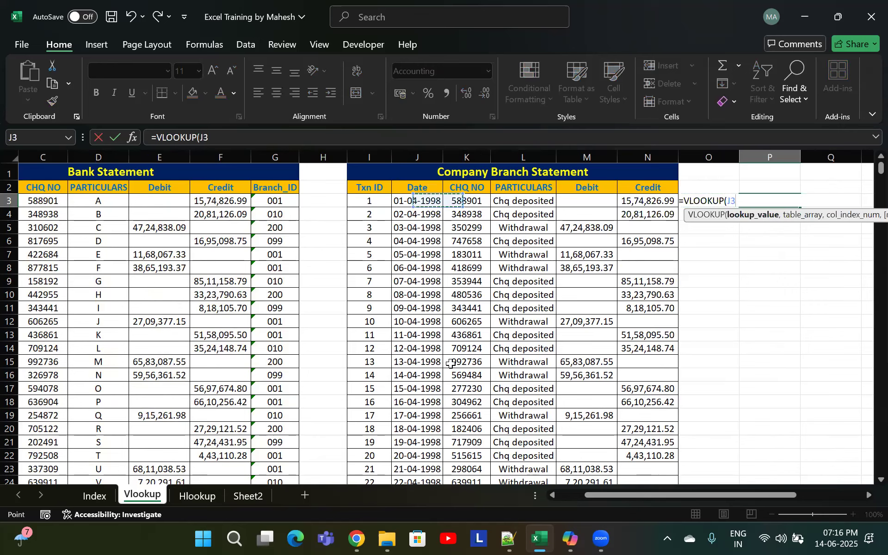
key(Right)
key(Right)
key(Right)
key(Right)
key(Right)
key(Right)
key(Right)
key(Right)
key(Right)
key(Right)
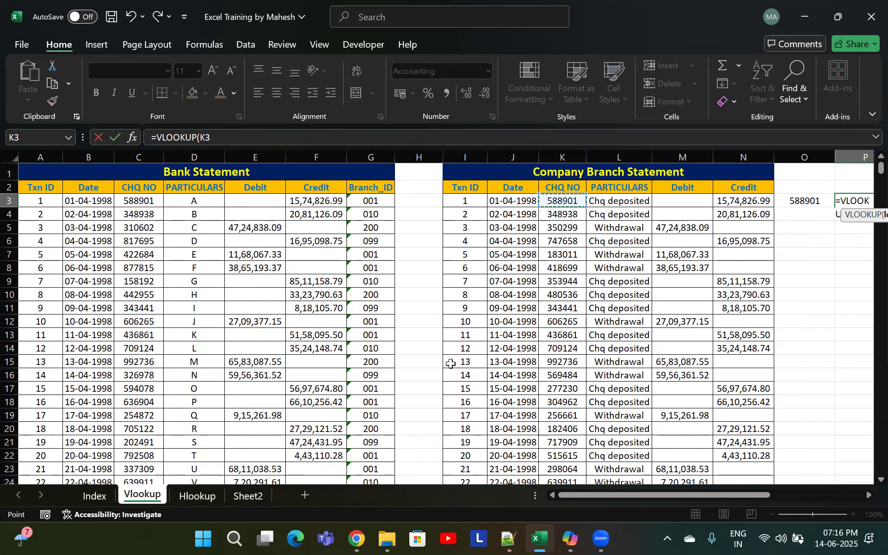
text(,)
key(Left)
key(Left)
key(Left)
key(Left)
key(Left)
key(Left)
key(Left)
key(Left)
key(Left)
key(Left)
key(Left)
key(Left)
key(Left)
key(Left)
key(Left)
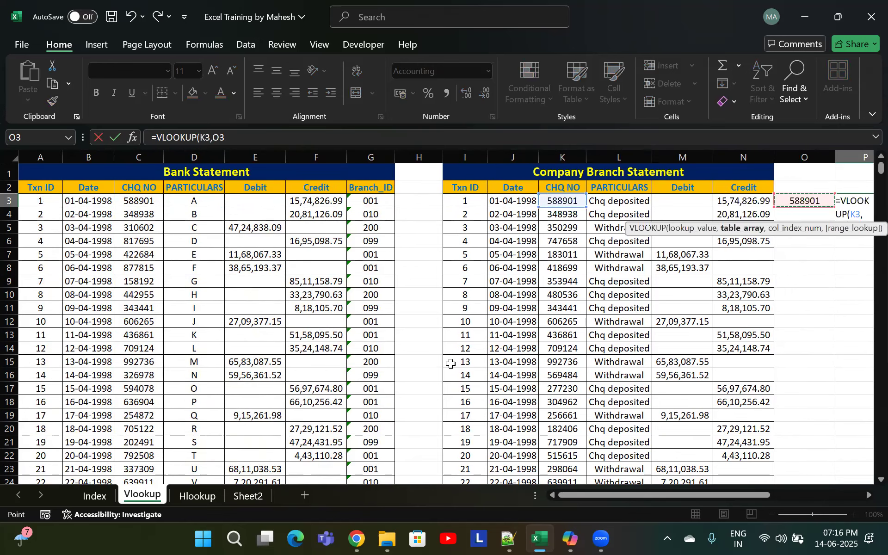
key(shift+Right)
key(shift+Right)
key(shift+Right)
key(shift+Right)
key(shift+Right)
key(shift+Right)
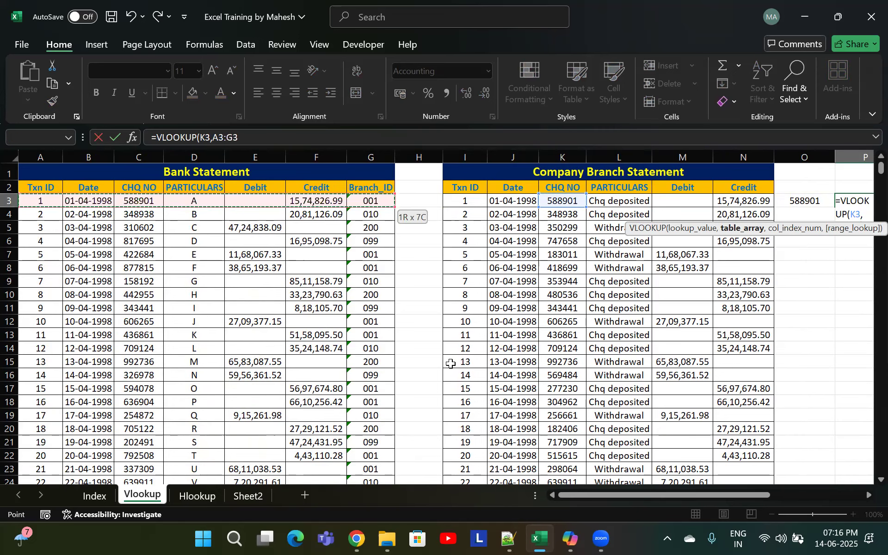
key(ctrl+shift+Down)
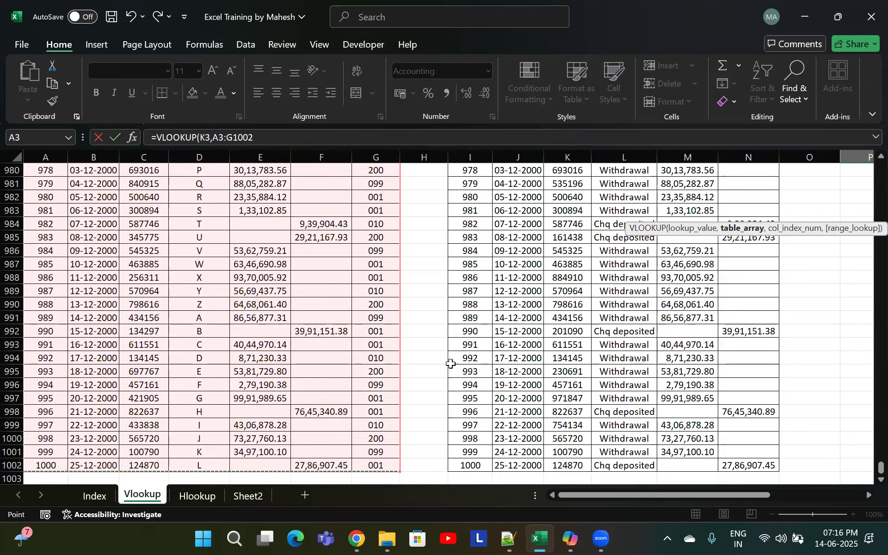
key(ctrl+Up)
key(Left)
key(Left)
key(Left)
key(Left)
key(Down)
key(shift+Right)
key(shift+Right)
key(shift+Right)
key(shift+Right)
key(ctrl+shift+Down)
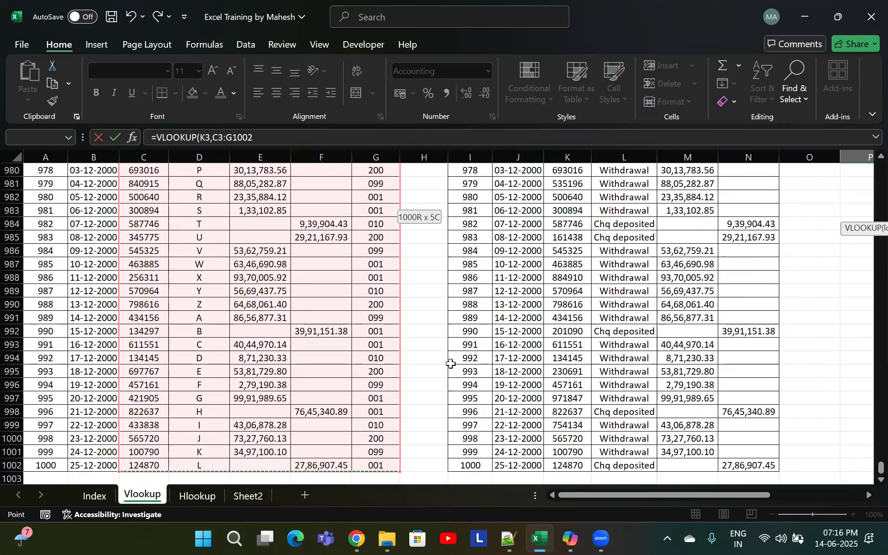
text(,)
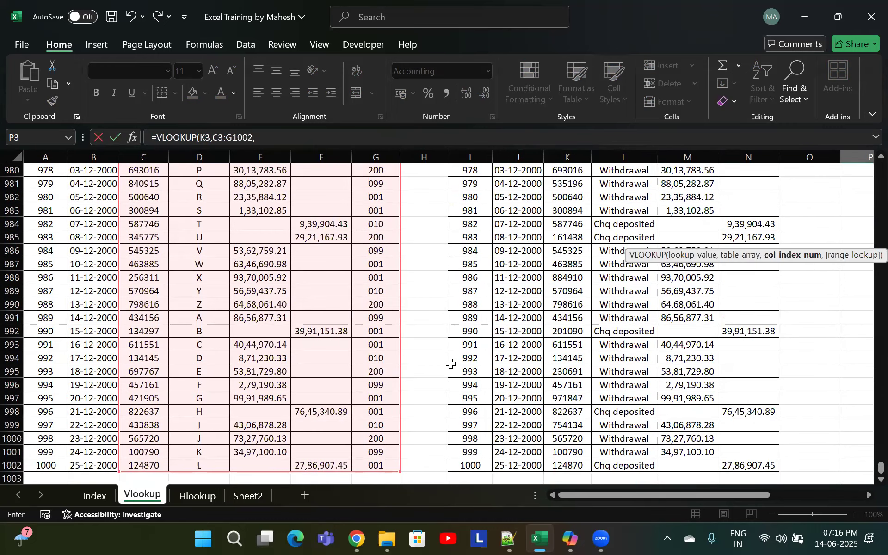
drag(880, 468, 867, 168)
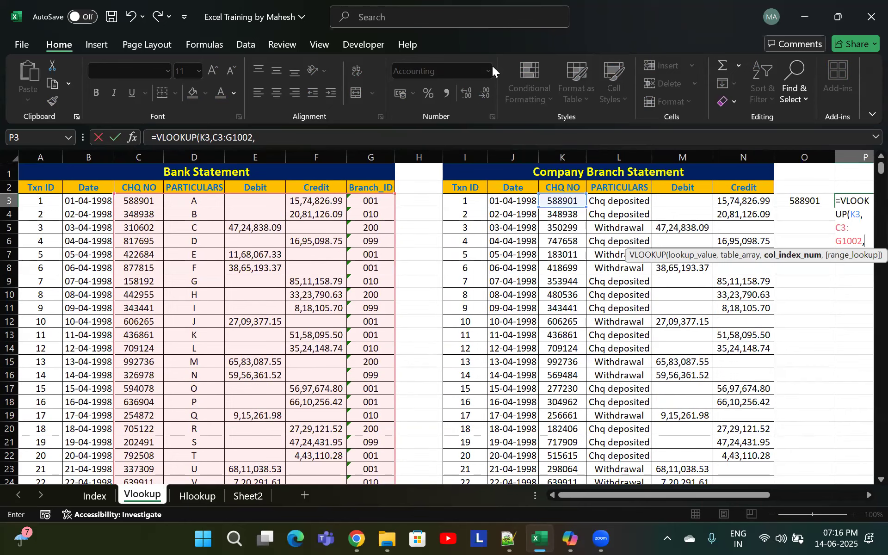
click(541, 73)
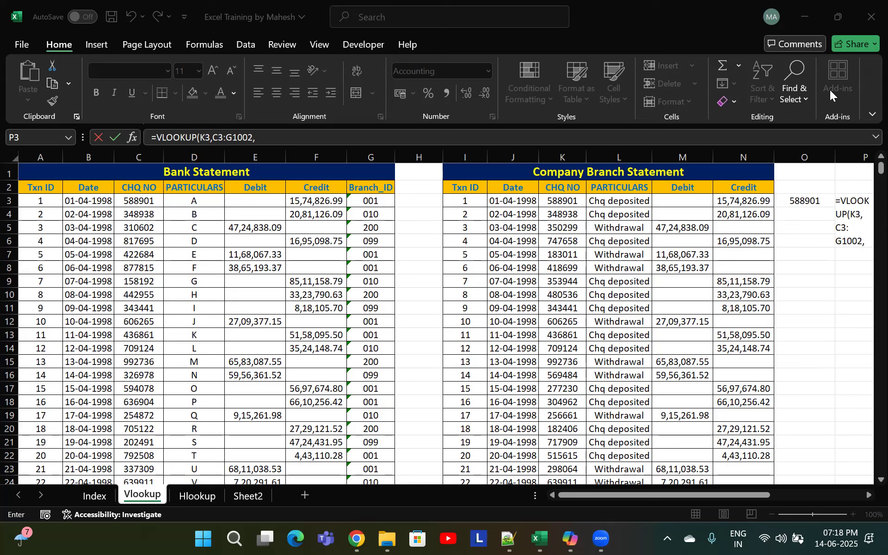
click(829, 224)
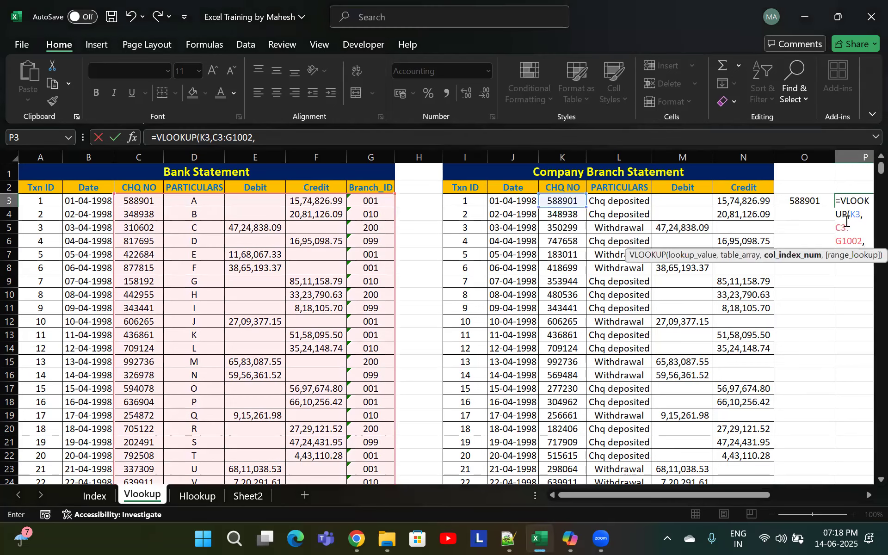
key(Escape)
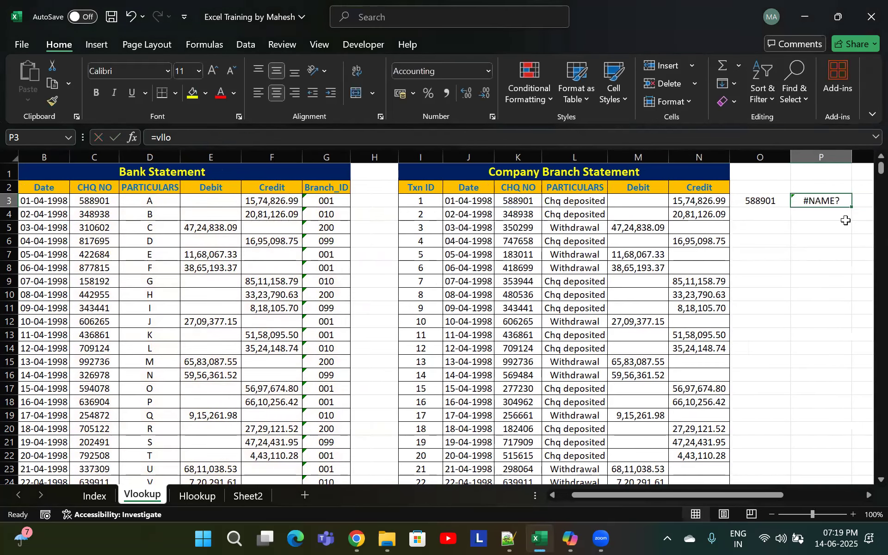
Start a VLOOKUP in P3 that looks up cheque number K3 in the Bank Statement range C3:G1002
text(=vlo)
key(Tab)
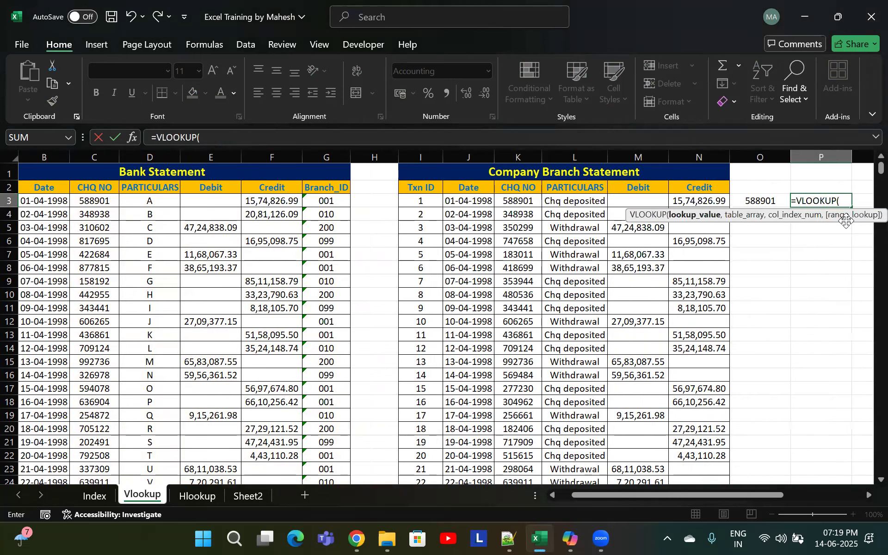
click(536, 198)
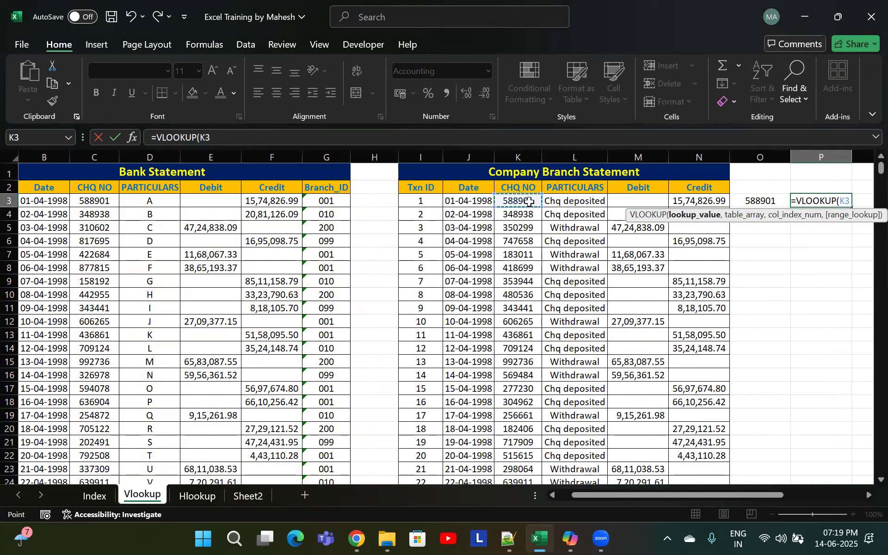
text(,)
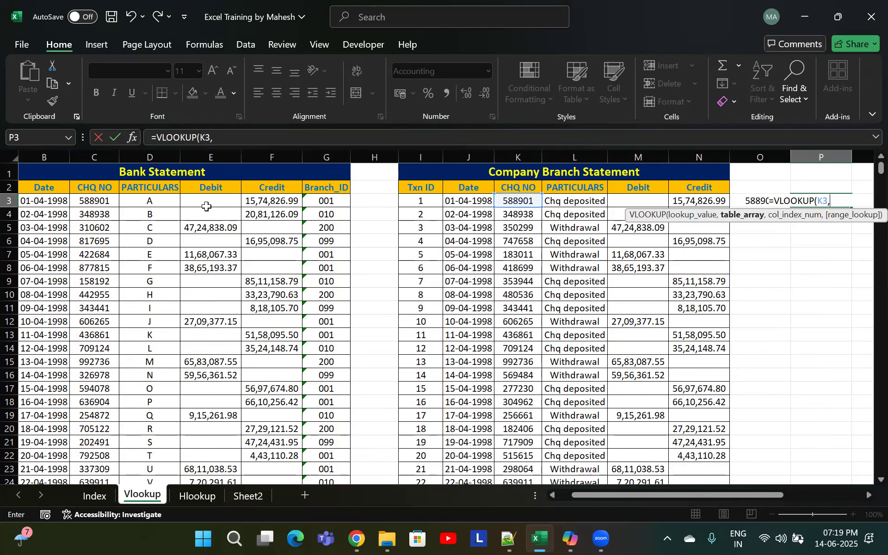
click(67, 190)
key(Left)
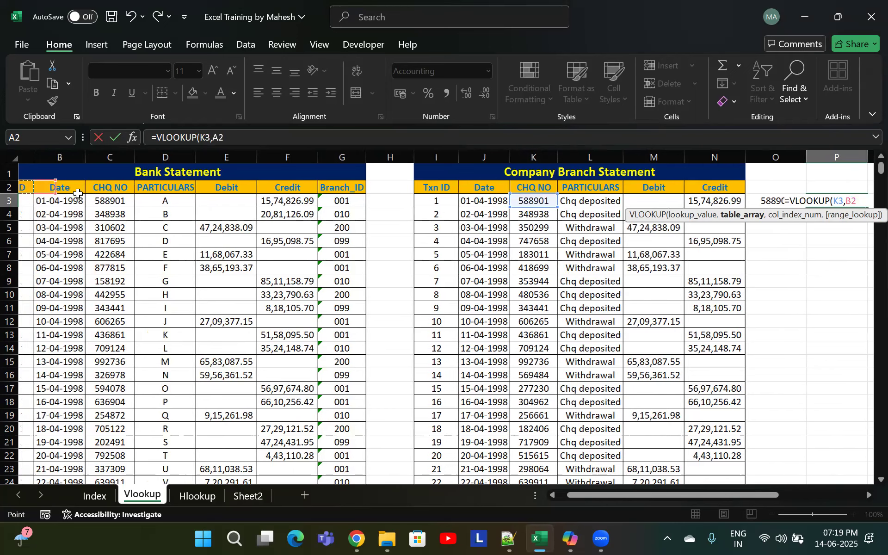
key(Right)
key(Right)
key(Down)
key(ctrl+shift+Down)
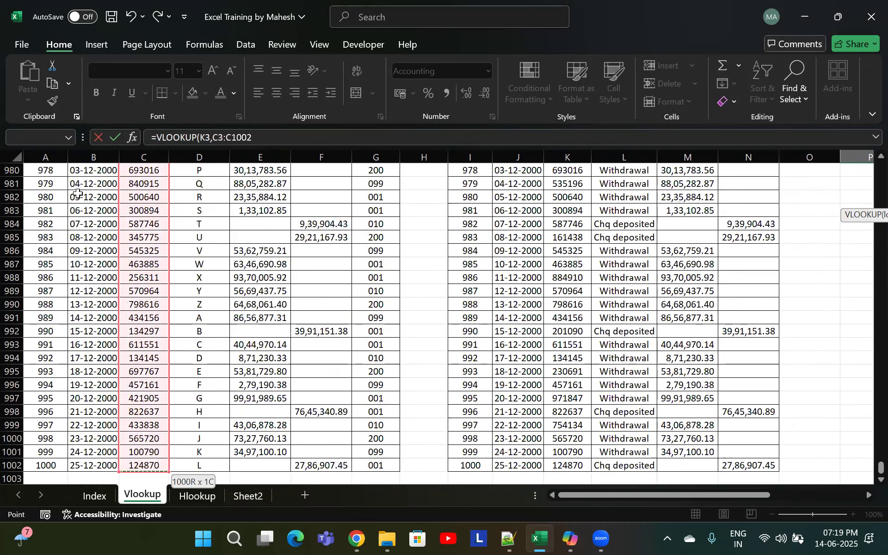
key(shift+Right)
key(shift+Right)
key(shift+Right)
key(shift+Right)
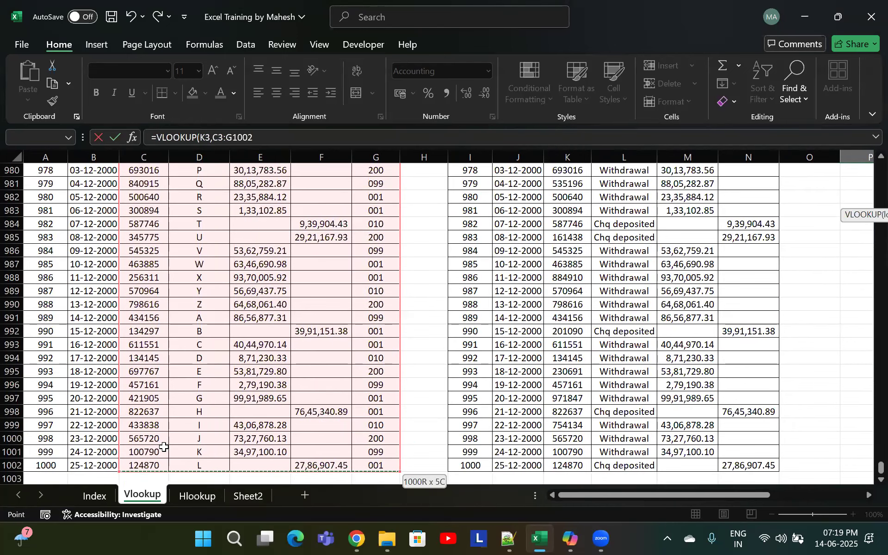
scroll(867, 189, up, 13)
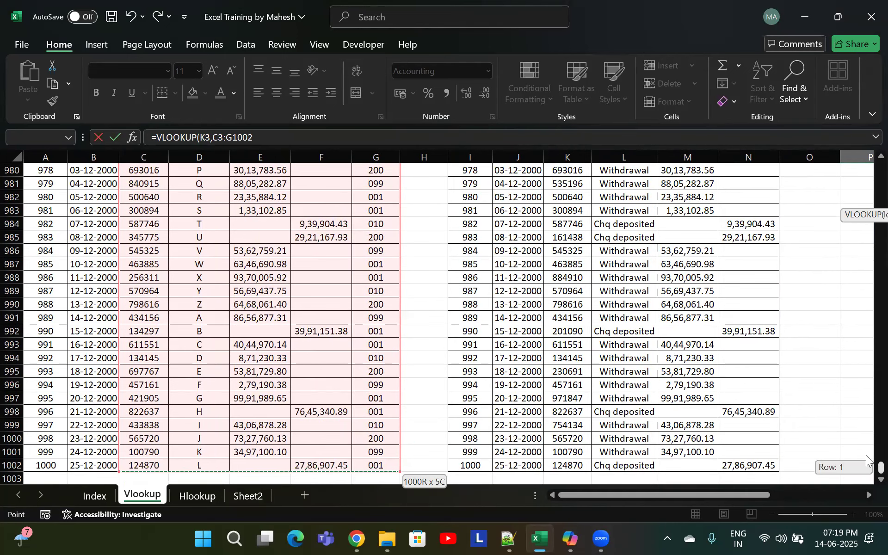
key(ctrl+BackSpace)
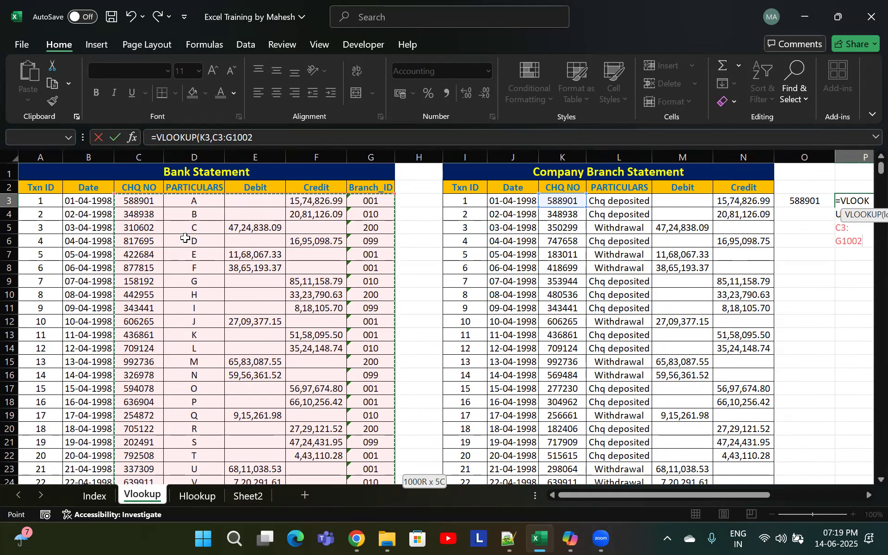
Use MATCH(C2,C2:G2,0) as the column index of the VLOOKUP in P3
text(match()
key(BackSpace)
key(BackSpace)
key(BackSpace)
key(BackSpace)
key(BackSpace)
key(BackSpace)
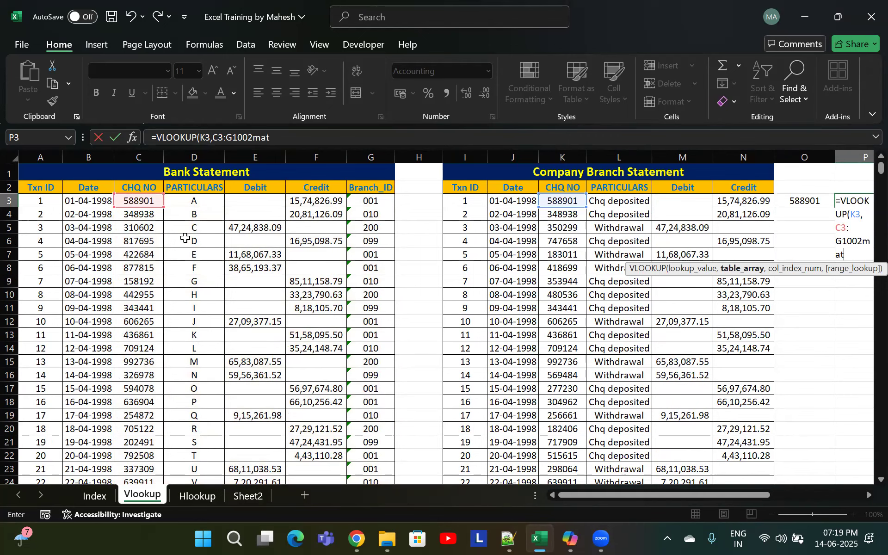
text(,)
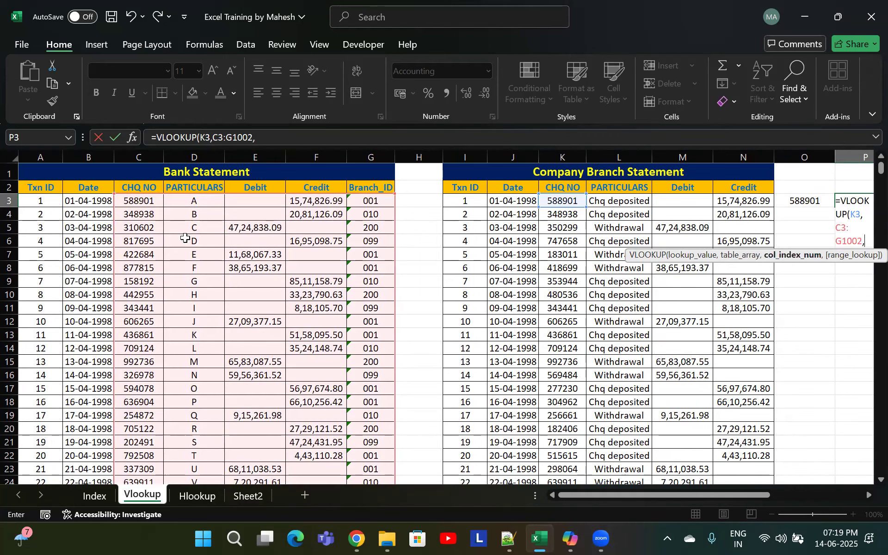
text(match)
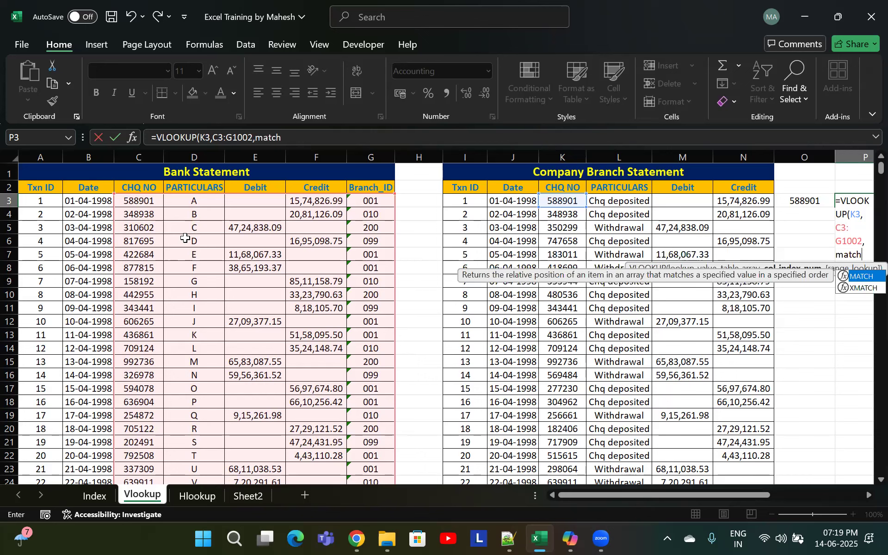
key(Tab)
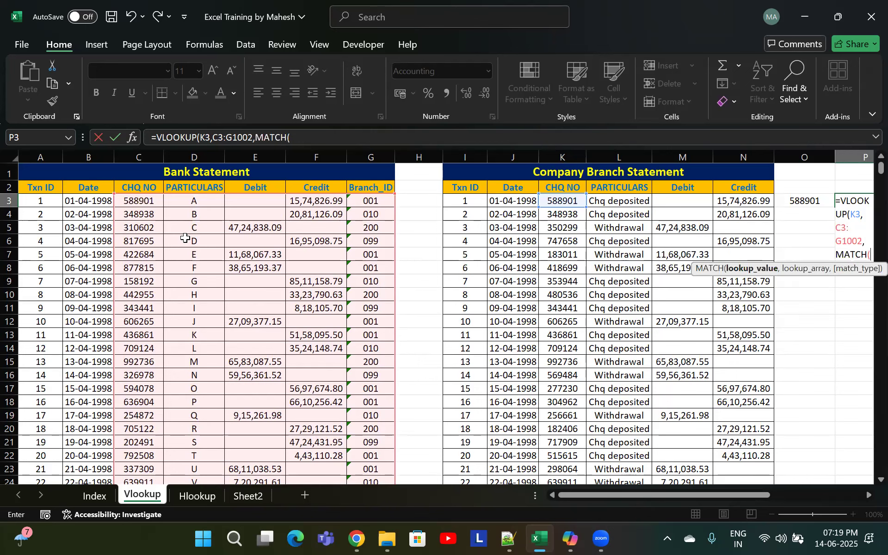
click(148, 186)
text(,)
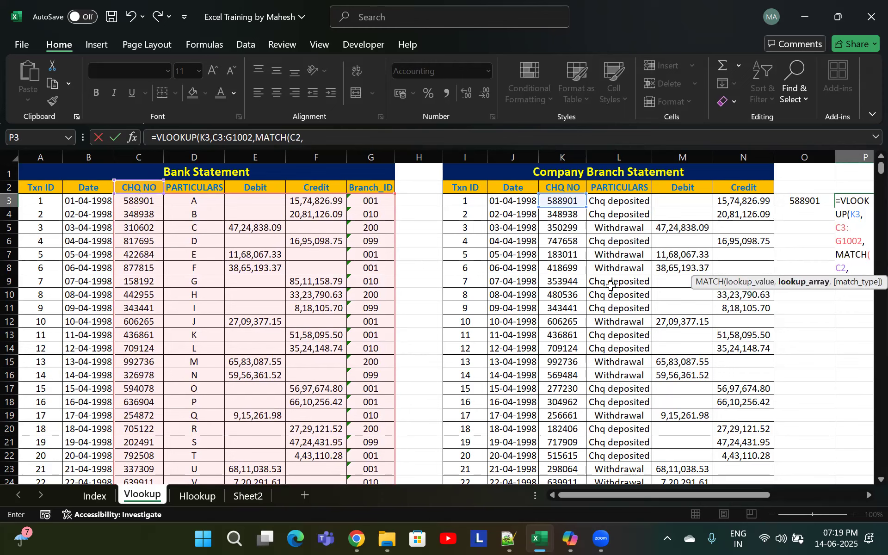
drag(123, 187, 377, 183)
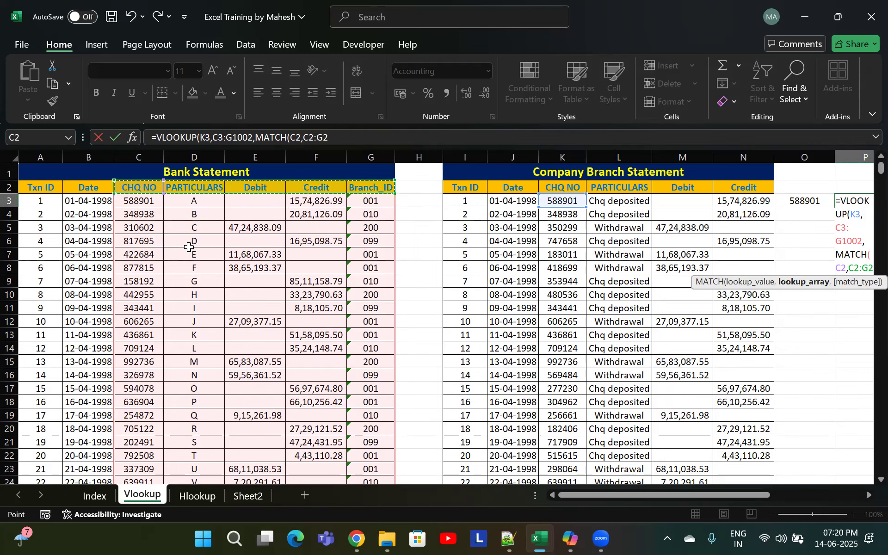
text(,0)
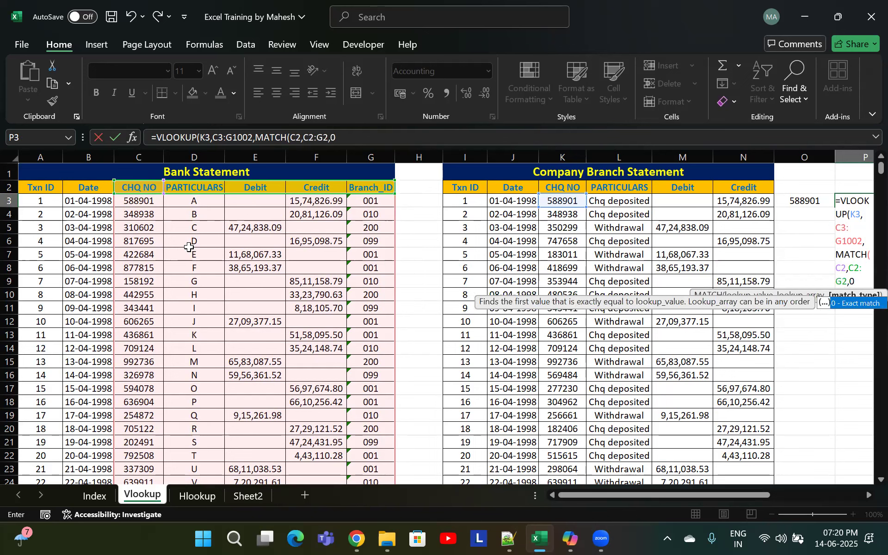
text(),)
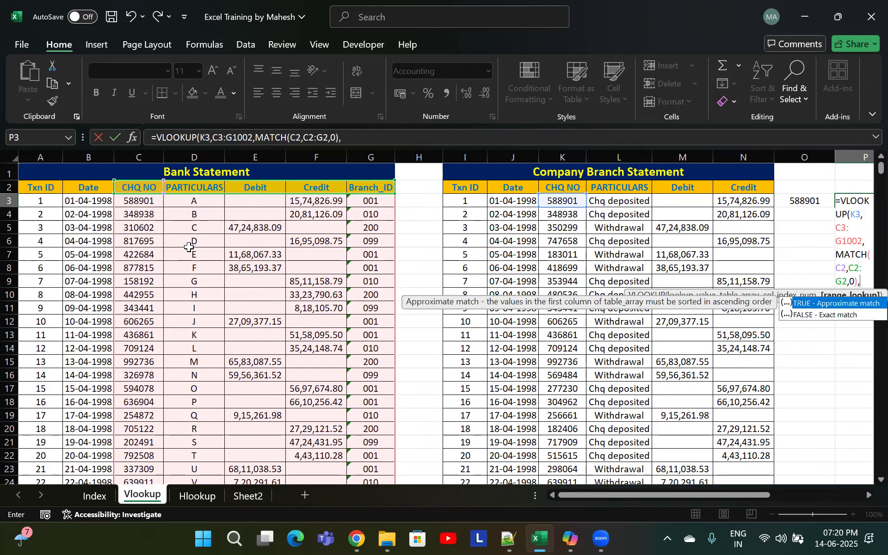
Close the MATCH, set the VLOOKUP's range lookup to exact match 0, and enter the formula in P3
key(Down)
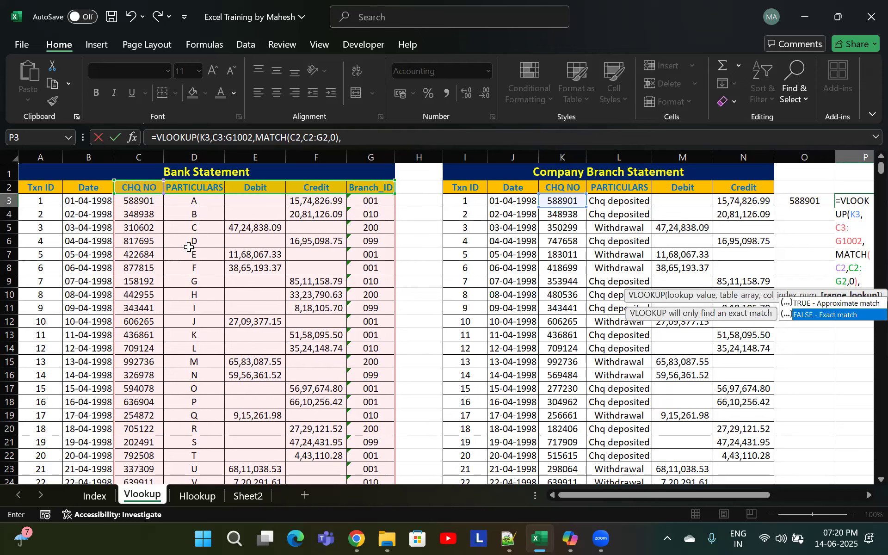
text(0))
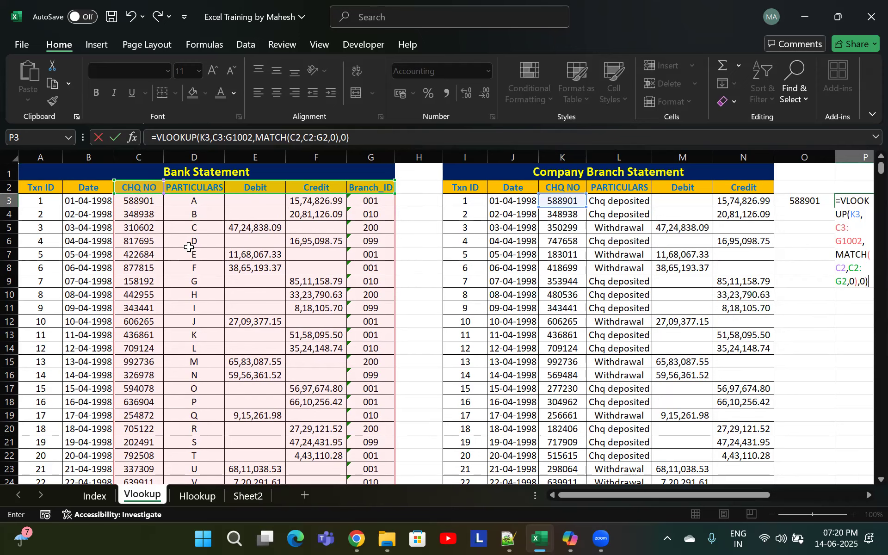
key(Return)
key(Up)
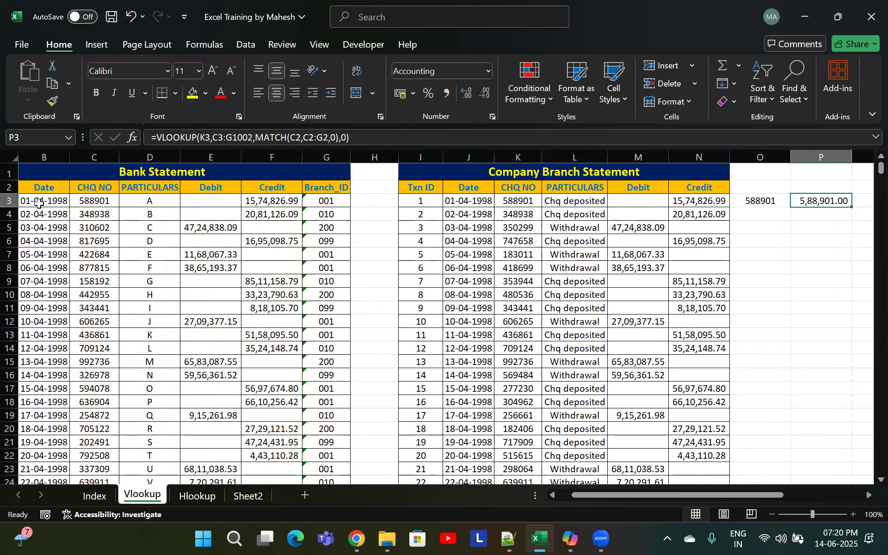
click(488, 71)
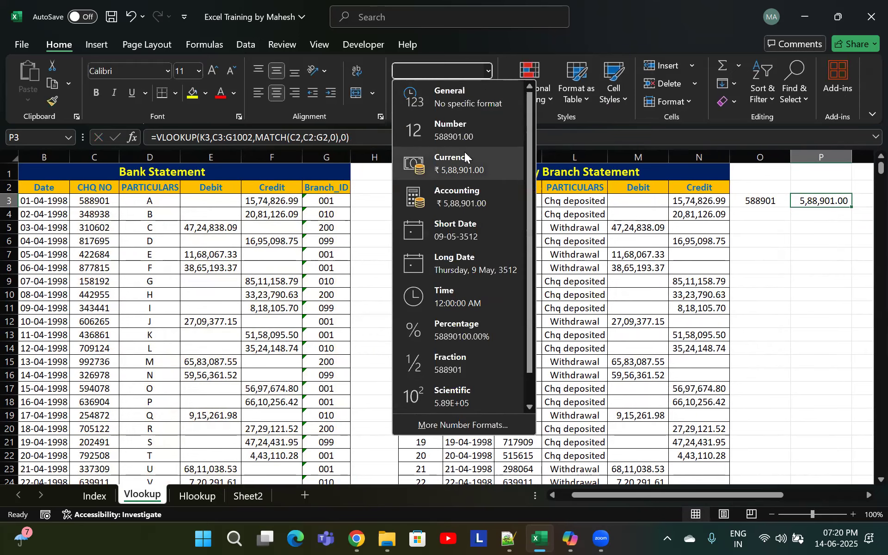
click(466, 133)
click(466, 94)
click(466, 94)
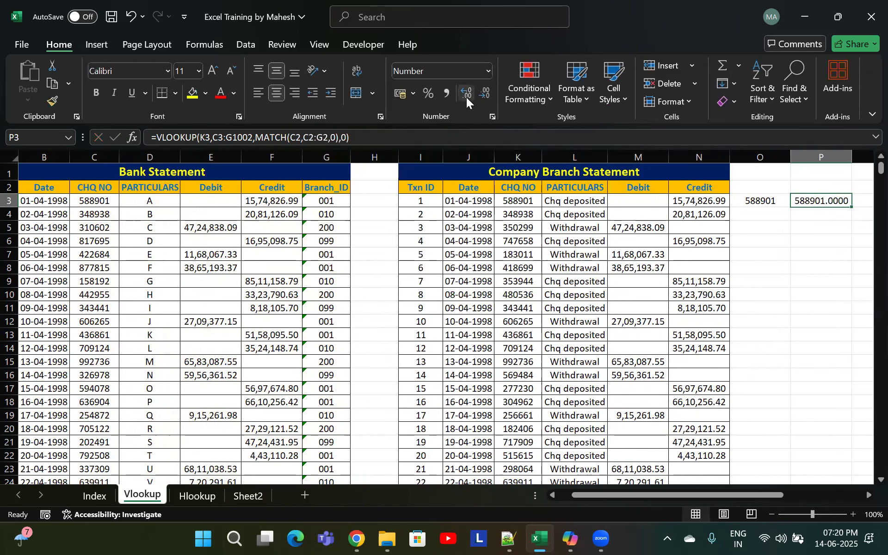
key(ctrl+z)
key(ctrl+z)
key(ctrl+z)
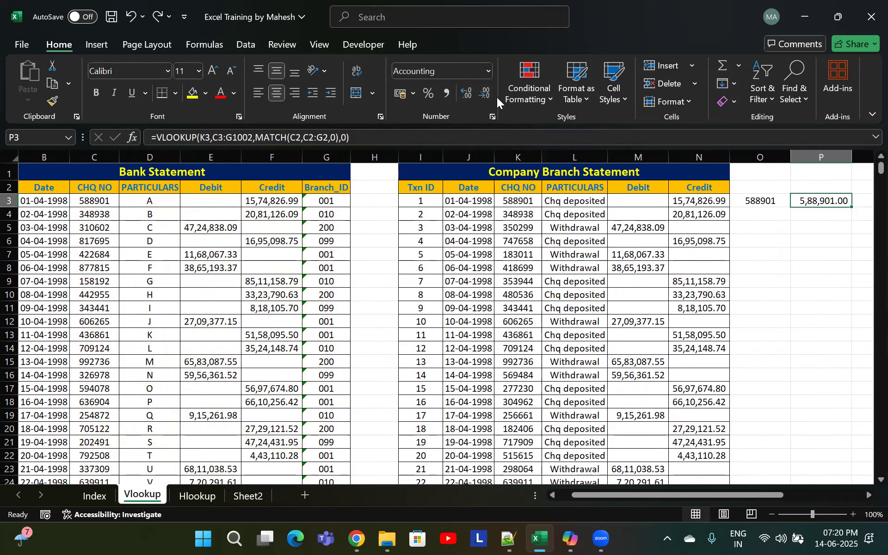
Format P3's result as Number and reduce its decimal places
click(488, 71)
click(437, 121)
click(485, 93)
click(484, 93)
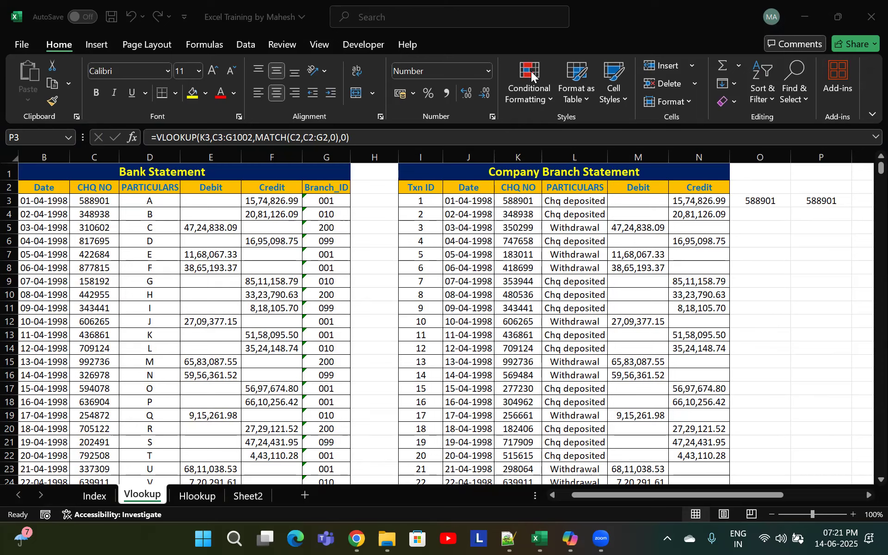
Fill O3's VLOOKUP formula down the whole Company Branch Statement column
click(777, 202)
double_click(790, 208)
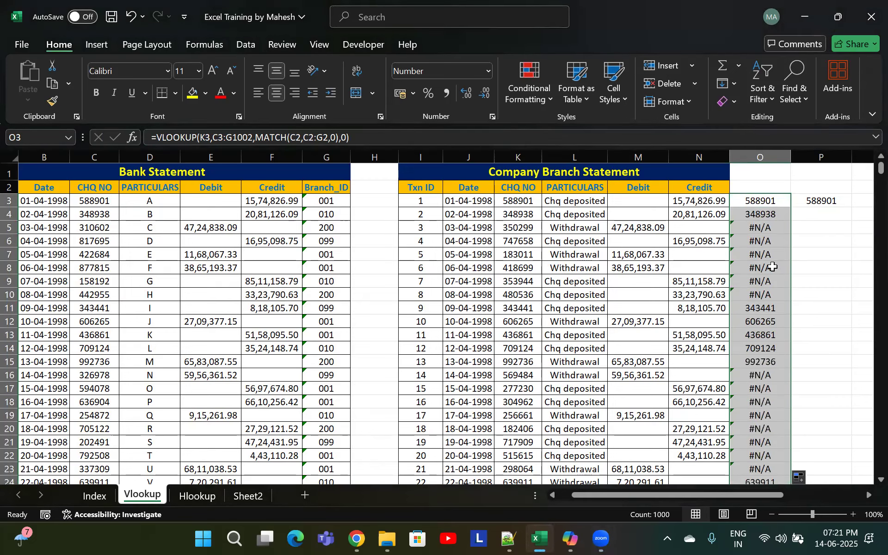
click(765, 254)
Examine the #N/A results near the end of column O against the cheque numbers in both statements
scroll(763, 301, down, 9)
scroll(751, 351, down, 16)
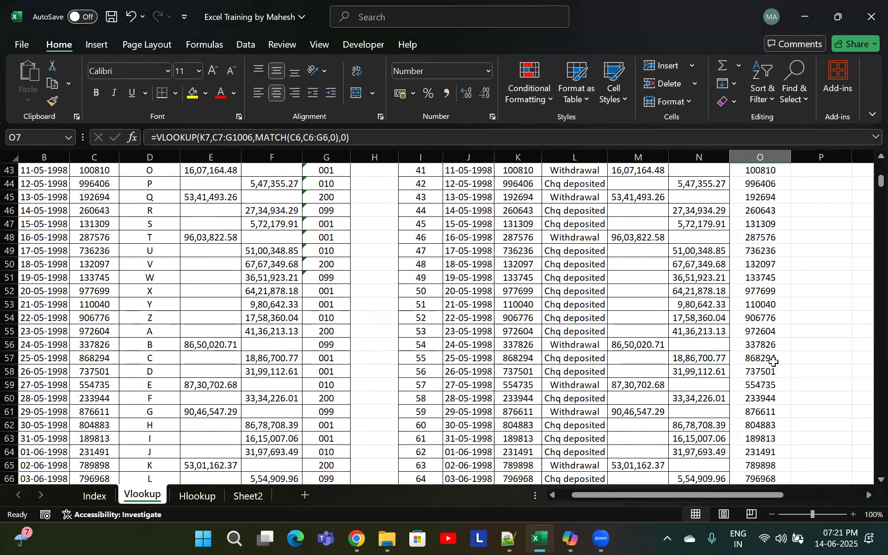
drag(866, 392, 866, 481)
click(787, 428)
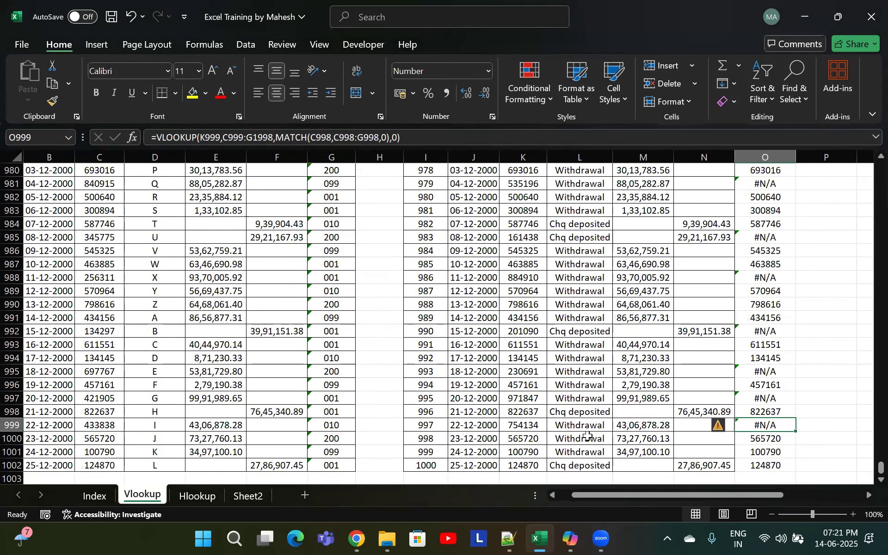
click(536, 425)
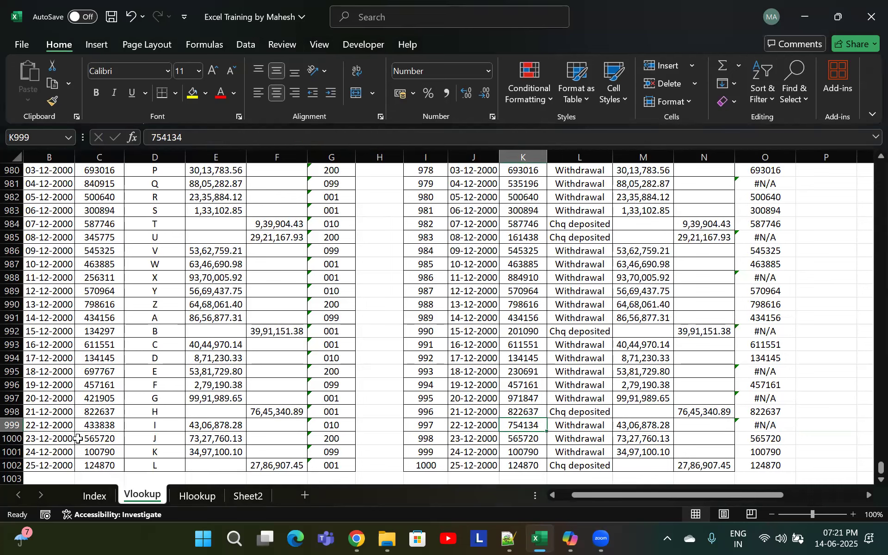
click(99, 428)
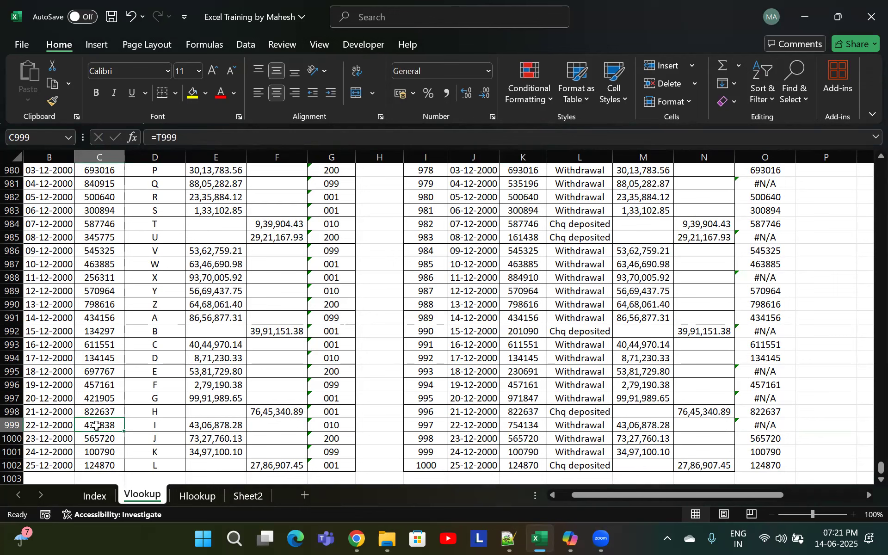
click(520, 425)
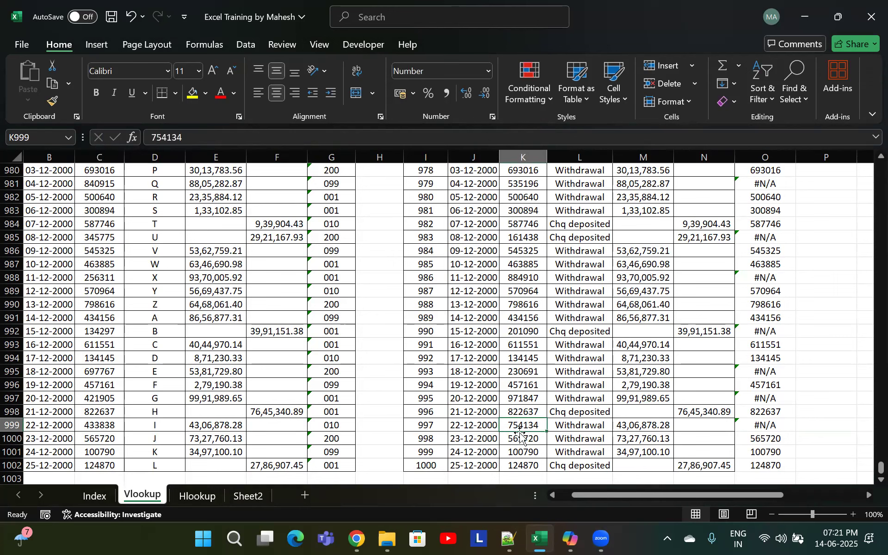
click(749, 429)
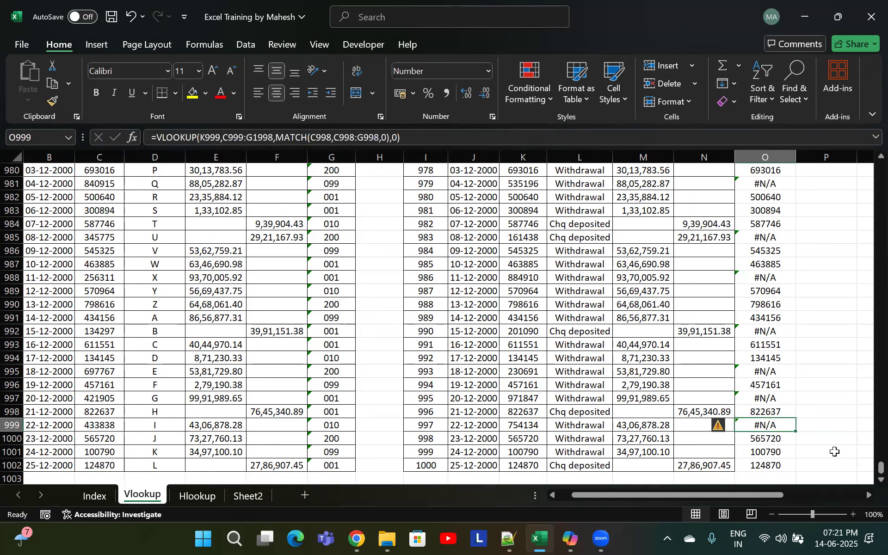
click(108, 423)
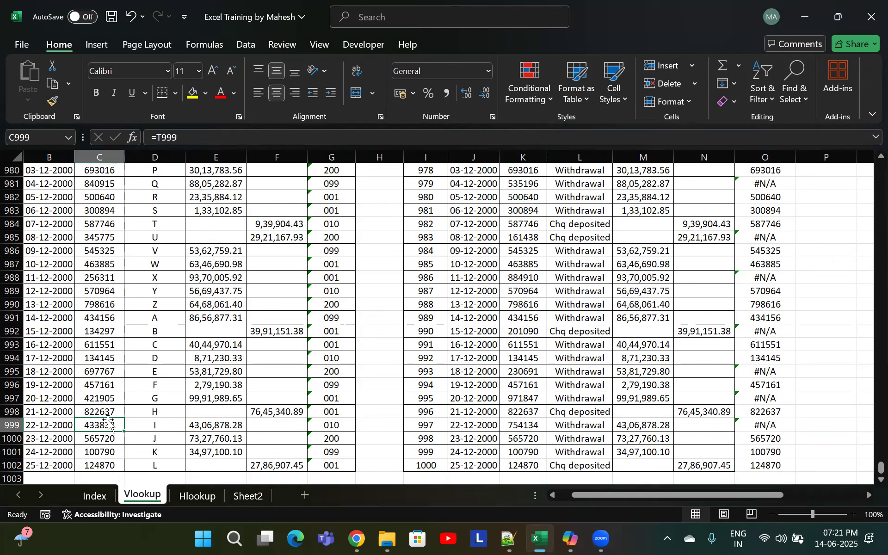
click(108, 279)
click(112, 372)
click(106, 422)
click(758, 426)
click(765, 401)
click(764, 422)
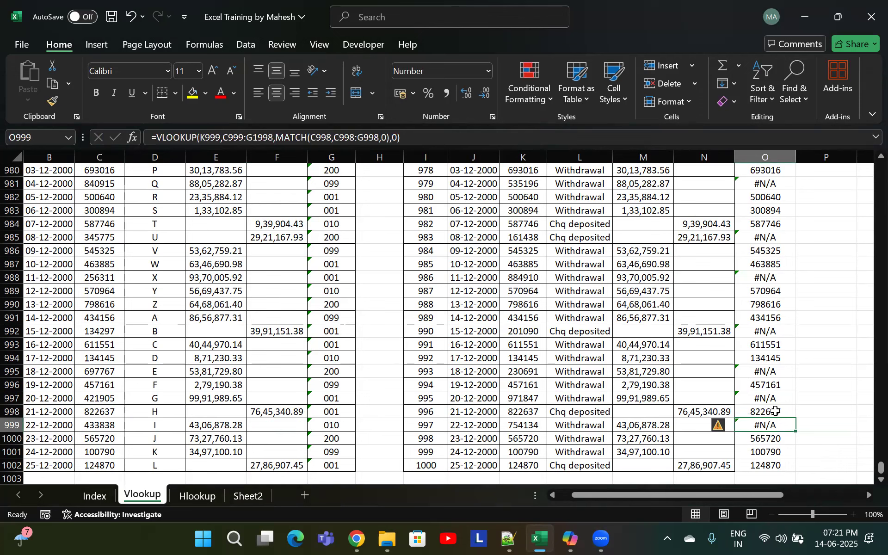
click(769, 290)
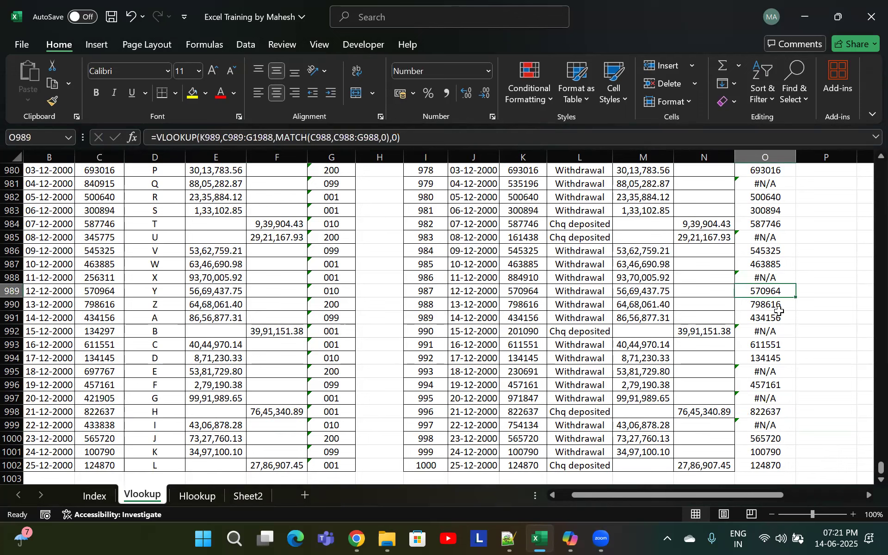
click(761, 330)
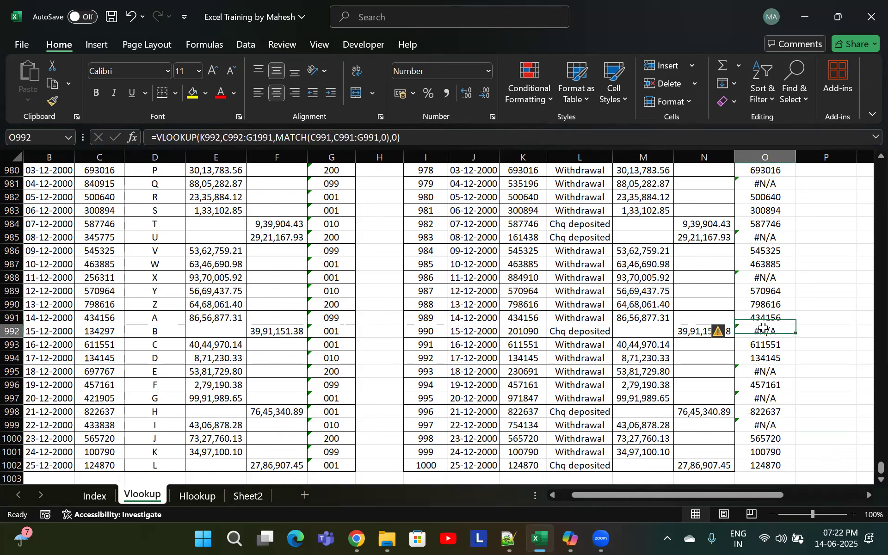
click(771, 368)
click(765, 331)
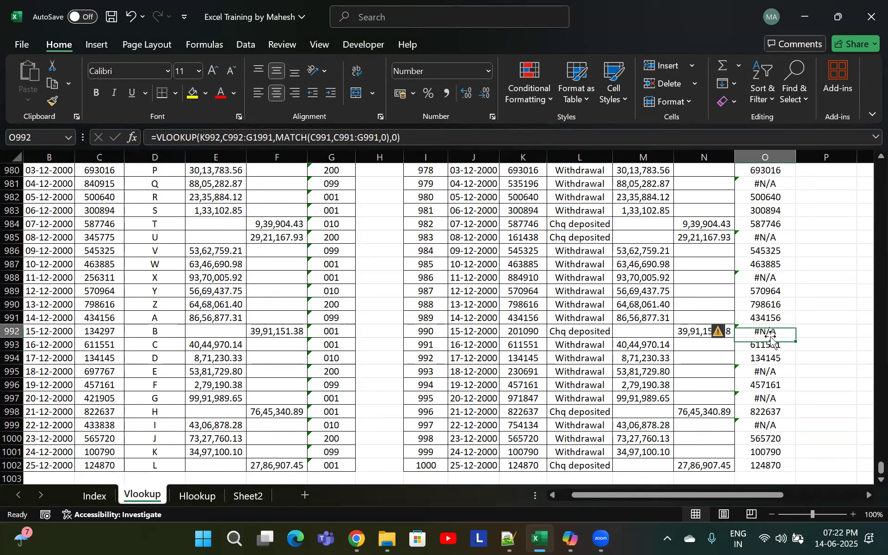
click(761, 360)
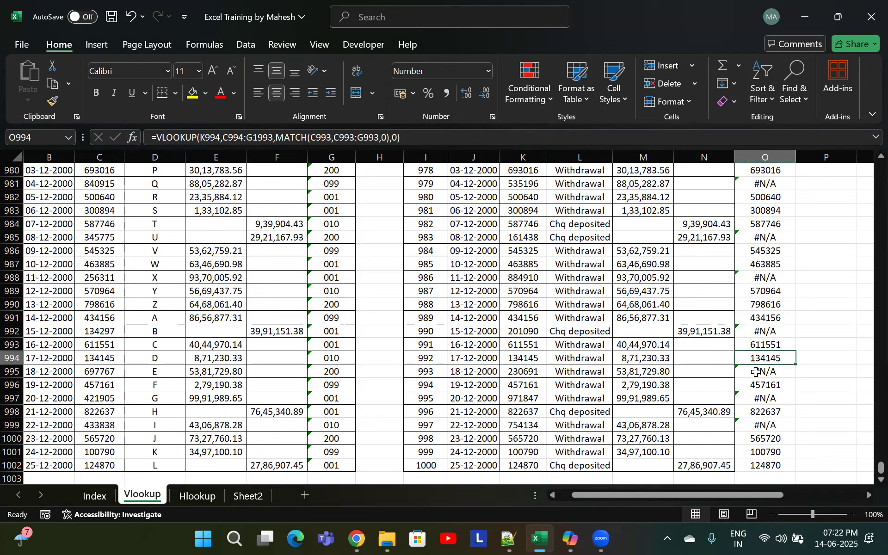
click(760, 386)
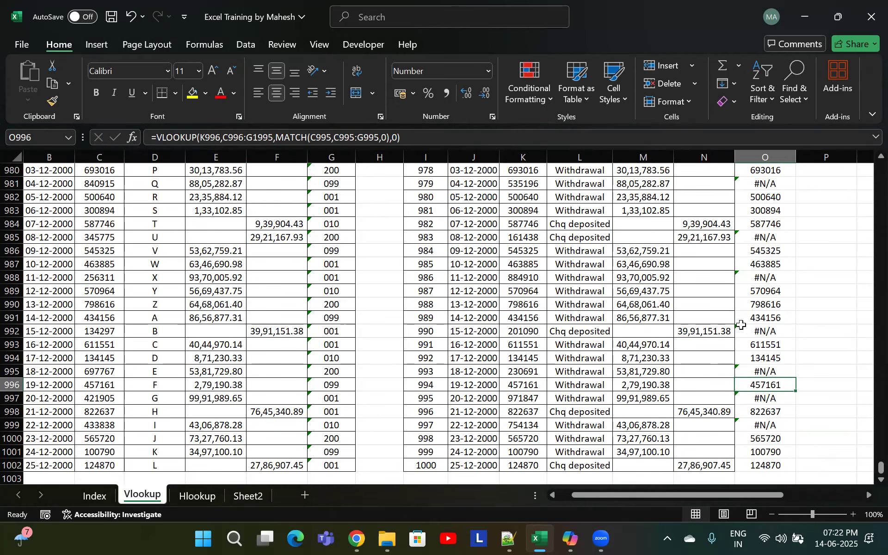
drag(868, 468, 869, 145)
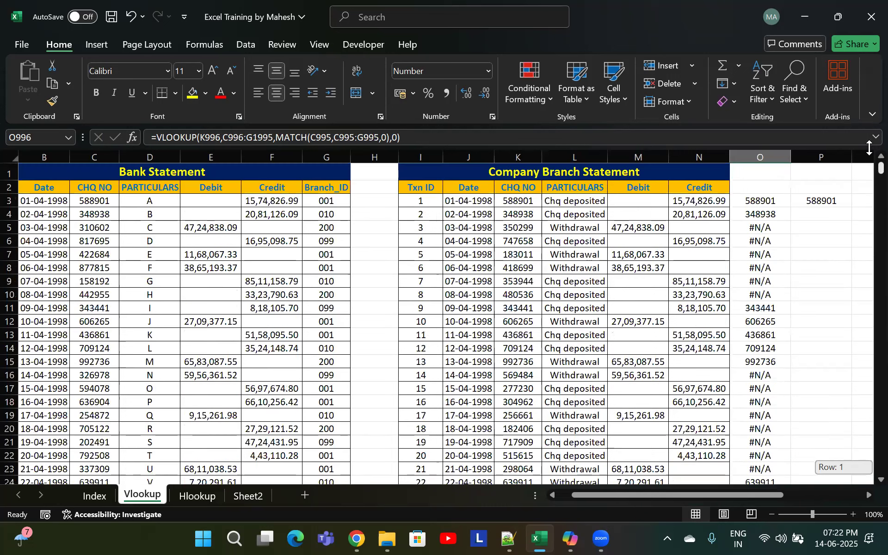
click(822, 201)
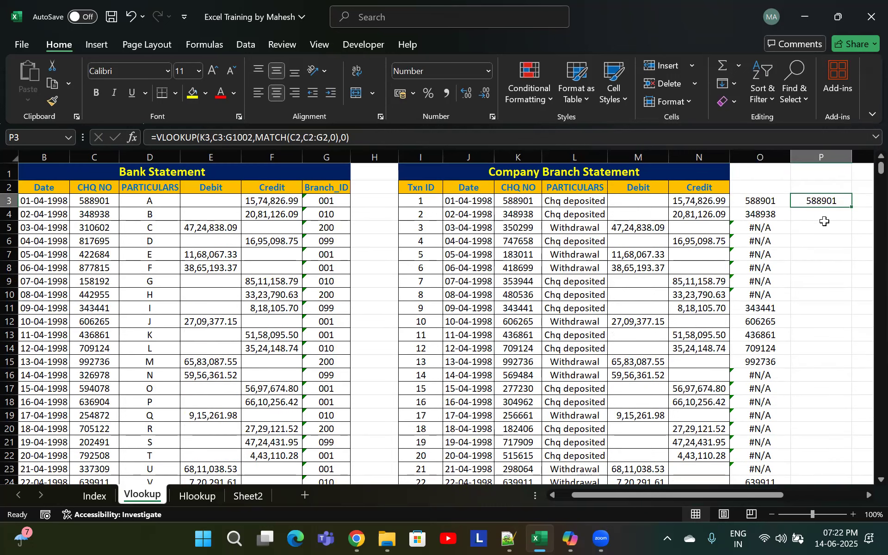
click(824, 222)
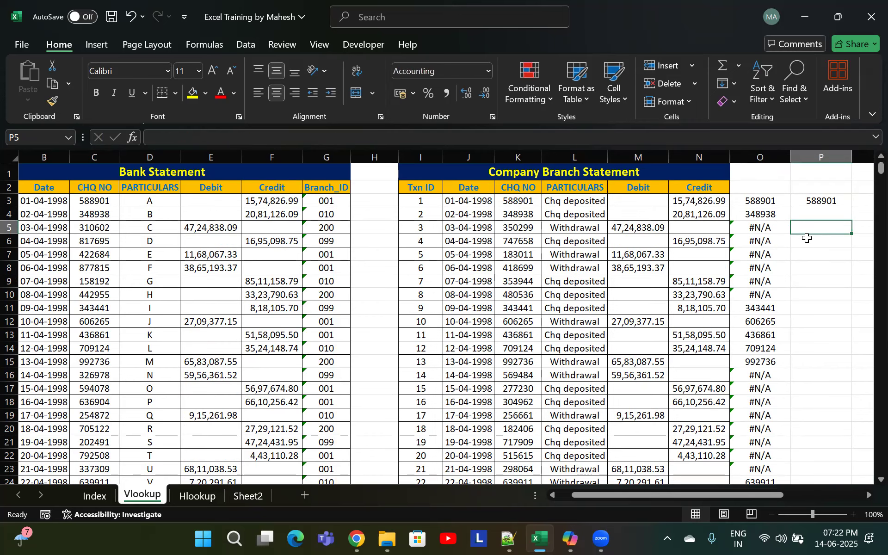
On Sheet2, label G23 as Match and merge and center it across G23:H23
click(248, 499)
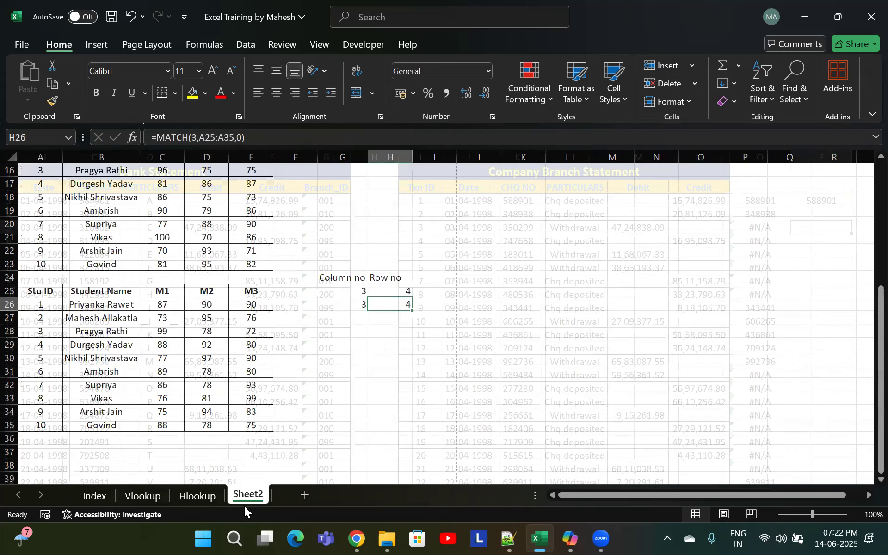
scroll(323, 330, up, 1)
scroll(322, 330, down, 3)
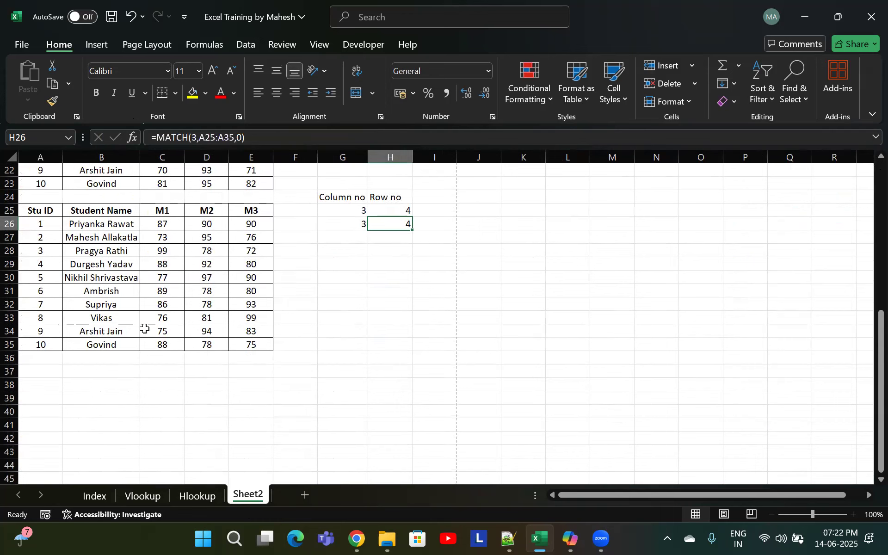
click(207, 305)
click(344, 250)
click(344, 234)
click(340, 195)
click(344, 186)
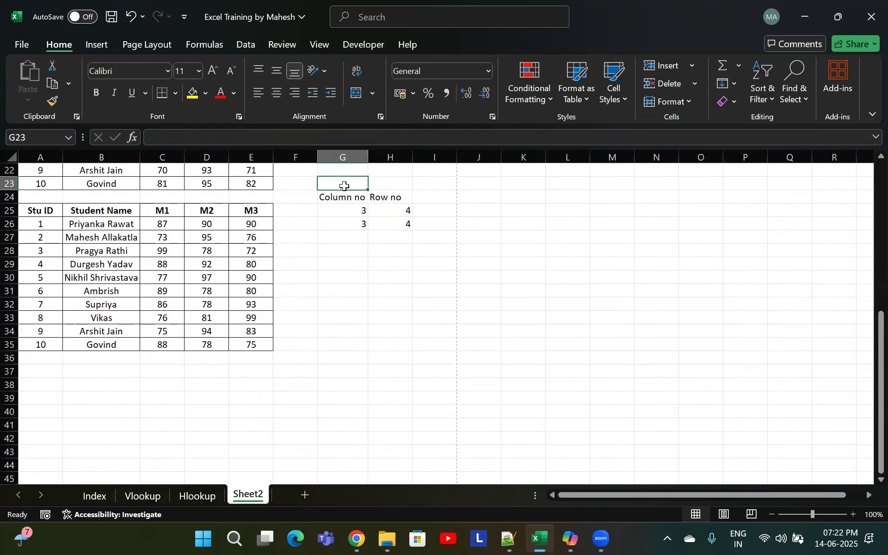
text(s)
key(BackSpace)
text(Match)
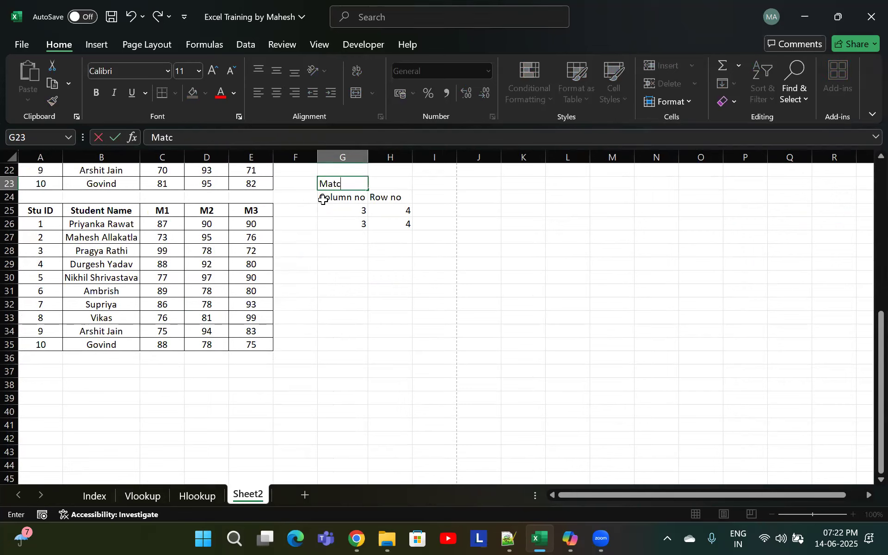
key(shift+Right)
key(alt+h)
key(m)
key(c)
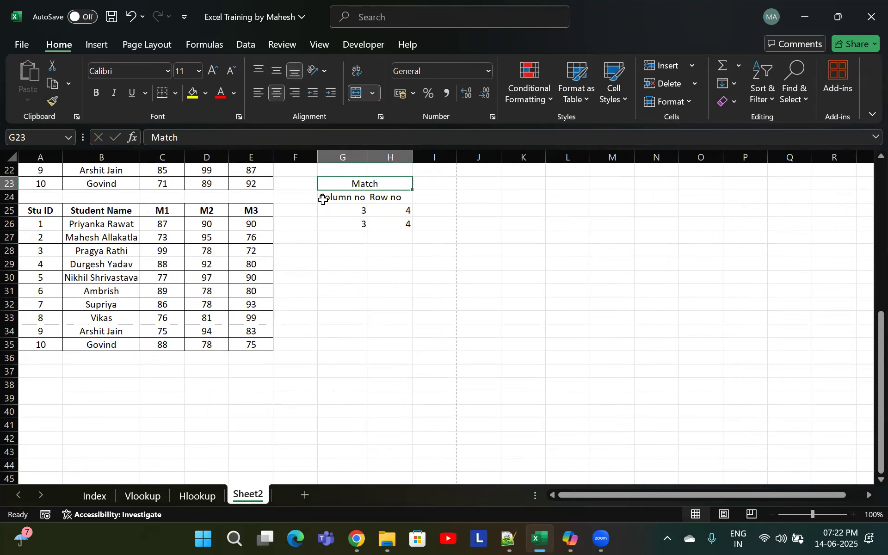
Apply all borders to the Match table G23:H26 and bold its title and column headers
key(shift+Down)
key(shift+Down)
key(shift+Down)
key(alt)
key(h)
key(b)
key(a)
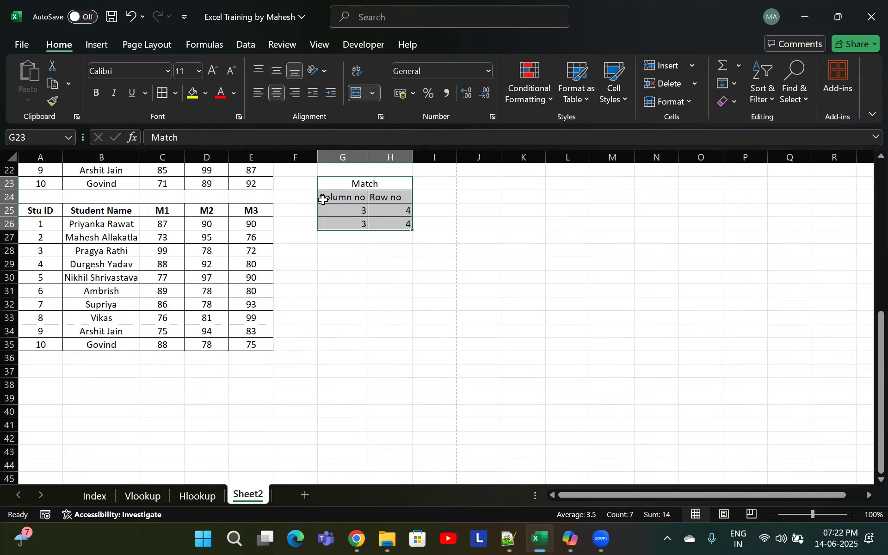
key(shift+Up)
key(shift+Up)
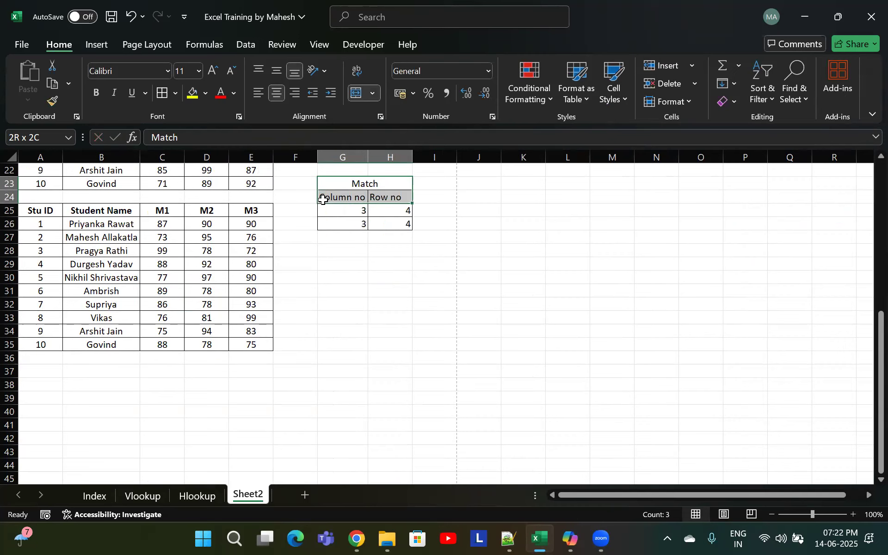
key(ctrl+b)
Enter the label Vlookup in G28
key(Down)
key(Down)
key(Down)
key(Down)
key(Down)
text(V)
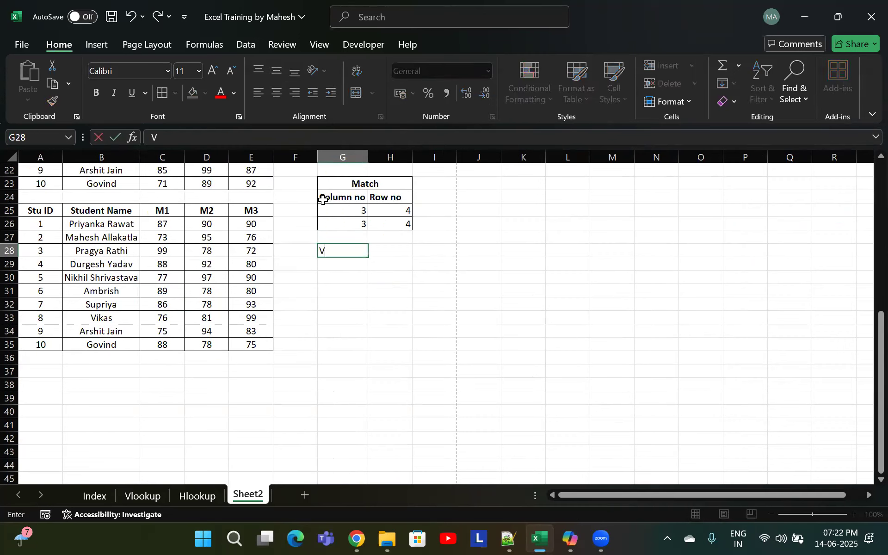
text(lookup)
key(Return)
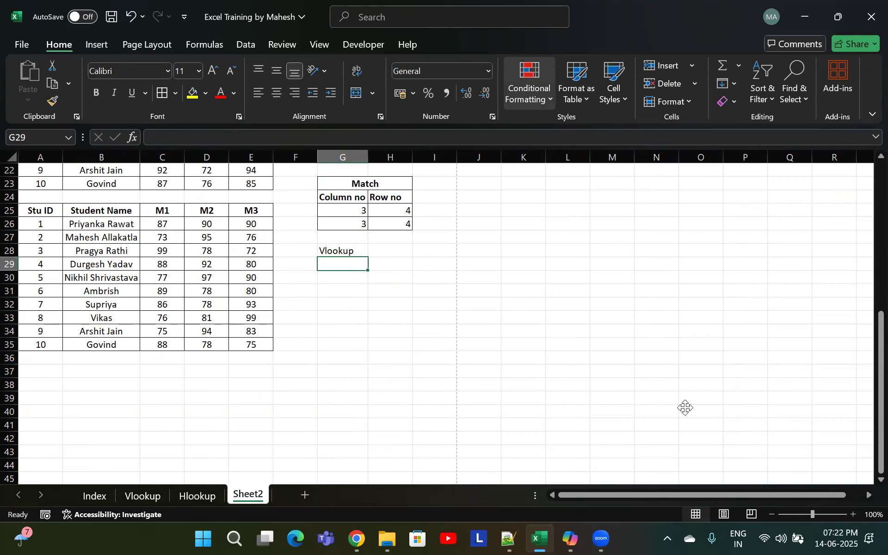
Examine the #N/A result in O5 against the cheque numbers in the Bank Statement
click(762, 369)
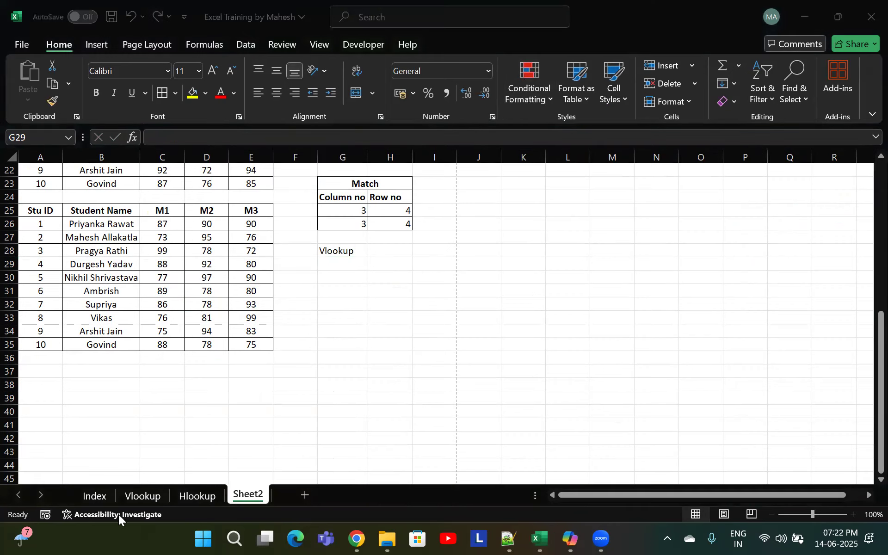
click(91, 496)
click(141, 495)
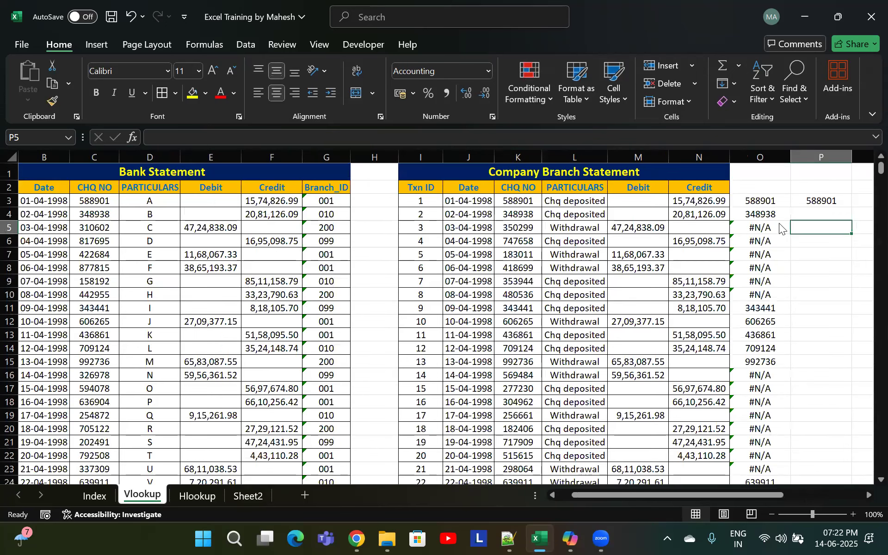
click(766, 256)
click(764, 229)
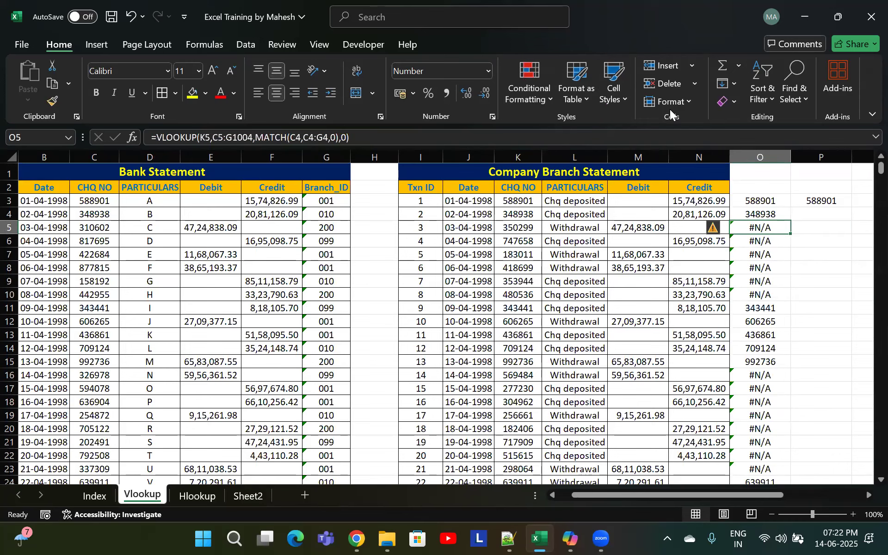
click(866, 344)
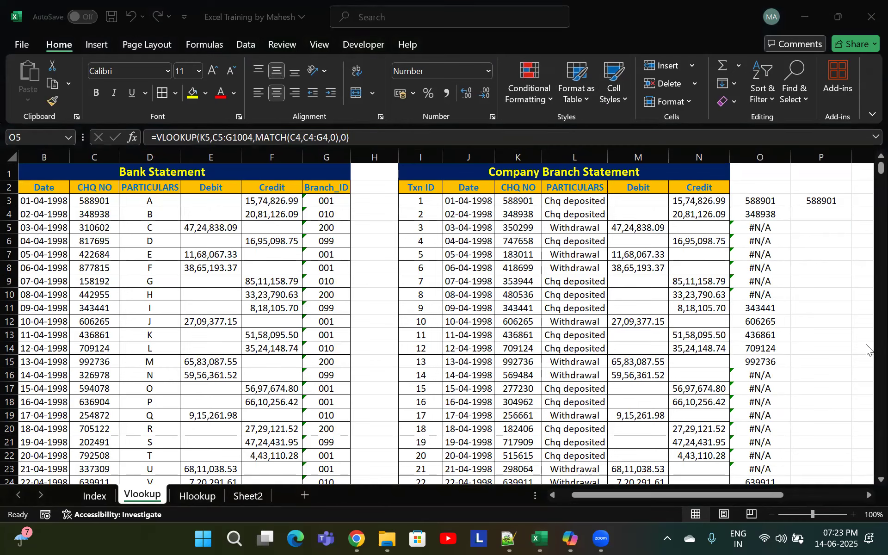
click(758, 228)
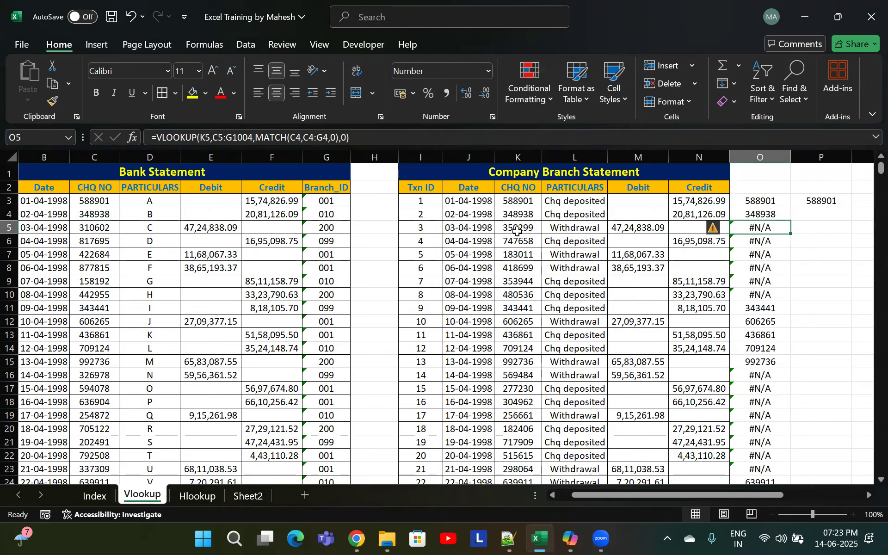
click(517, 230)
drag(96, 213, 94, 347)
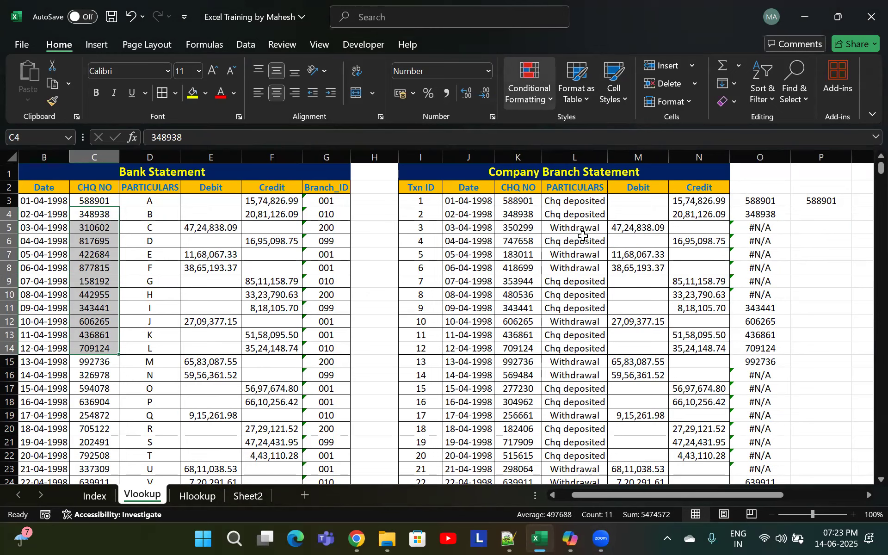
Search the Bank Statement columns for the company branch cheque number 747658
click(520, 240)
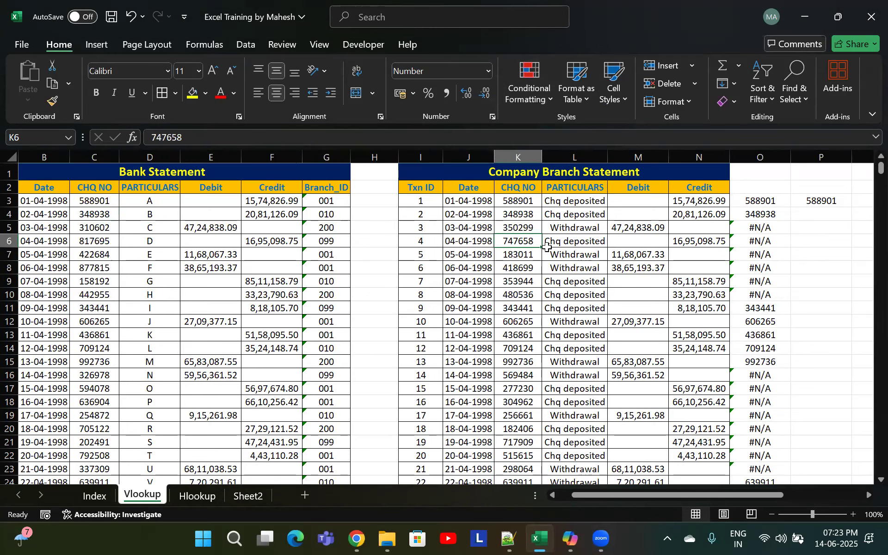
key(ctrl+c)
drag(44, 157, 324, 156)
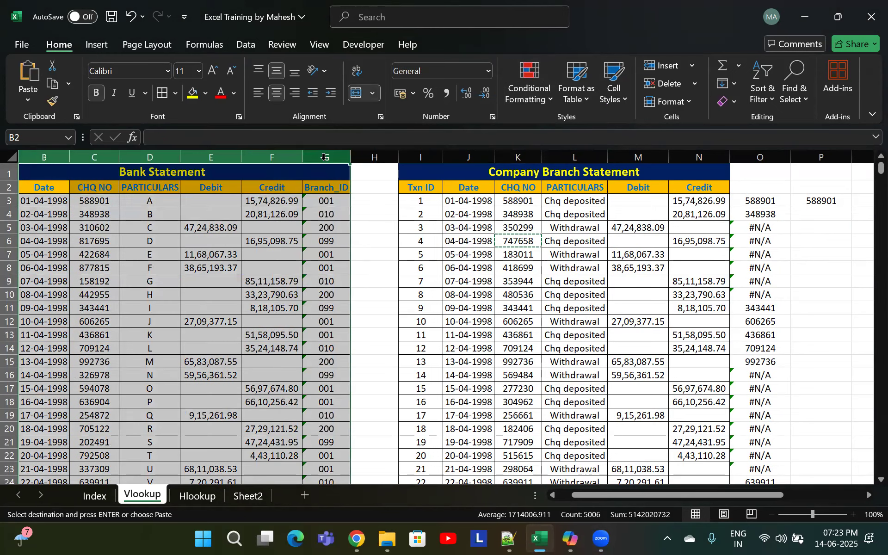
key(ctrl+f)
key(ctrl+v)
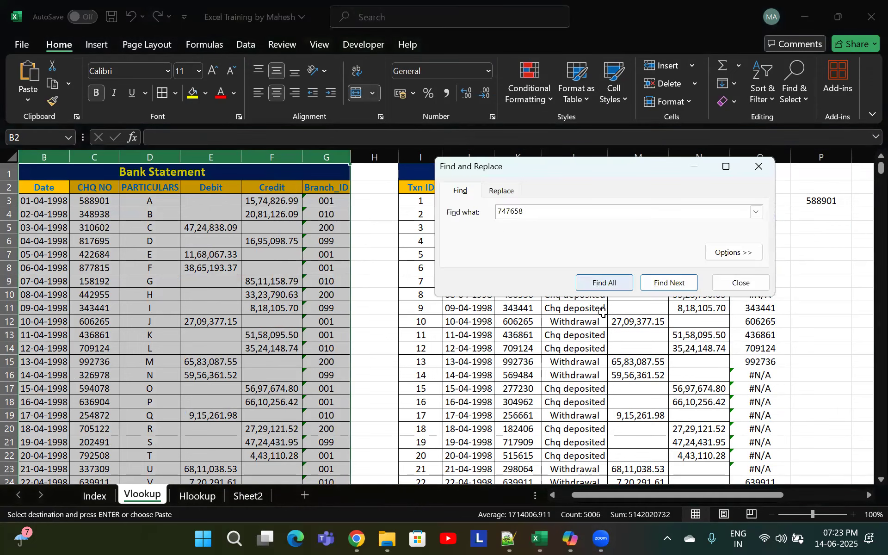
click(660, 287)
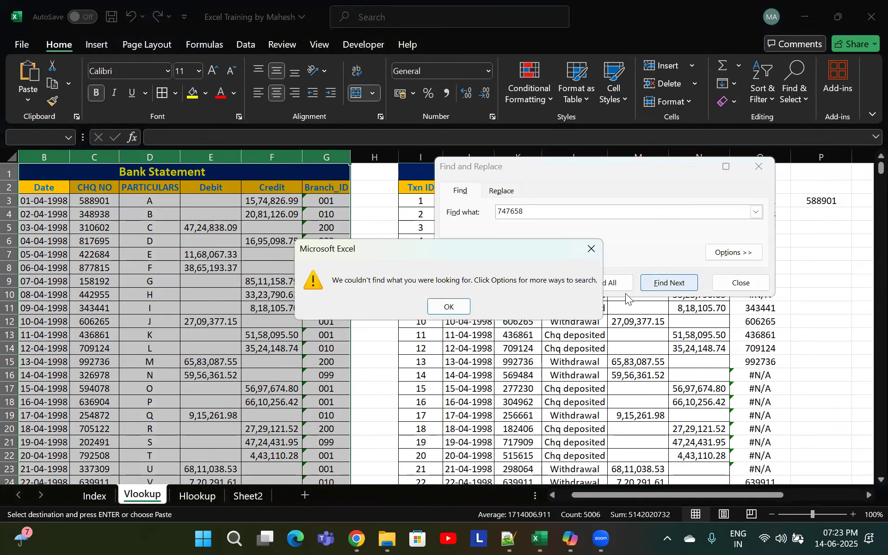
click(449, 307)
click(758, 168)
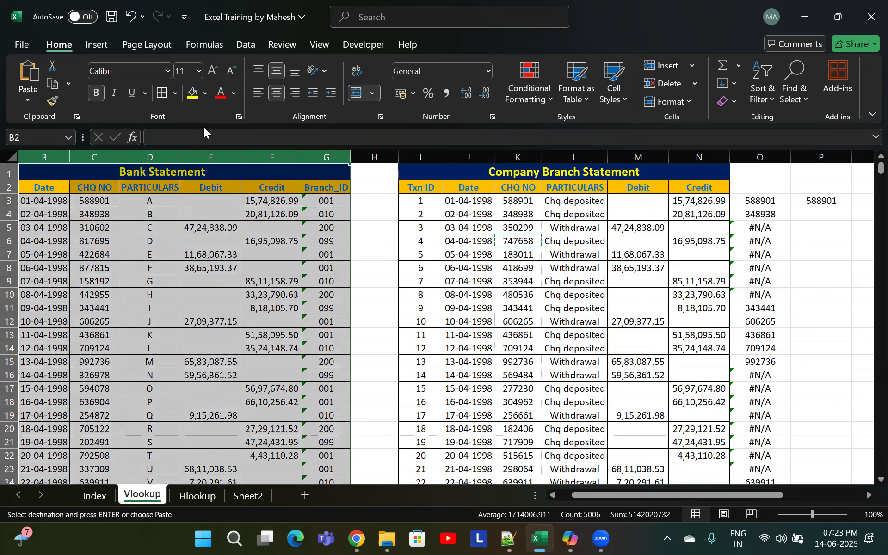
On Sheet2, enter =VLOOKUP(B29,B25:E35,2,0) in G29 to return the M1 mark for the student in row 29
click(422, 64)
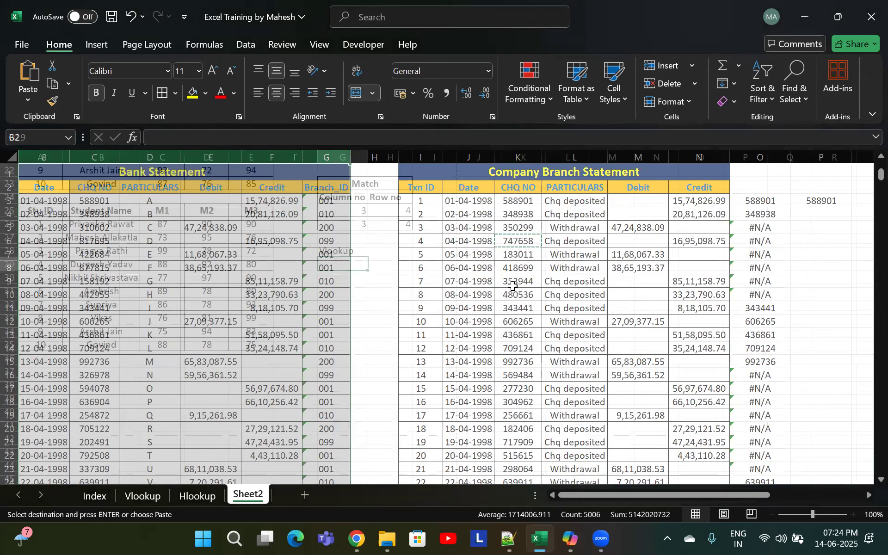
click(252, 496)
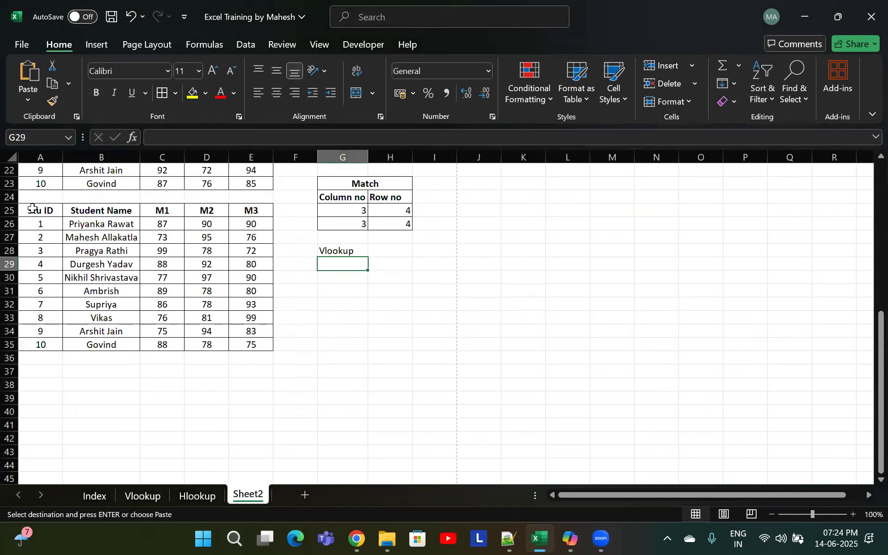
drag(29, 209, 259, 345)
click(162, 263)
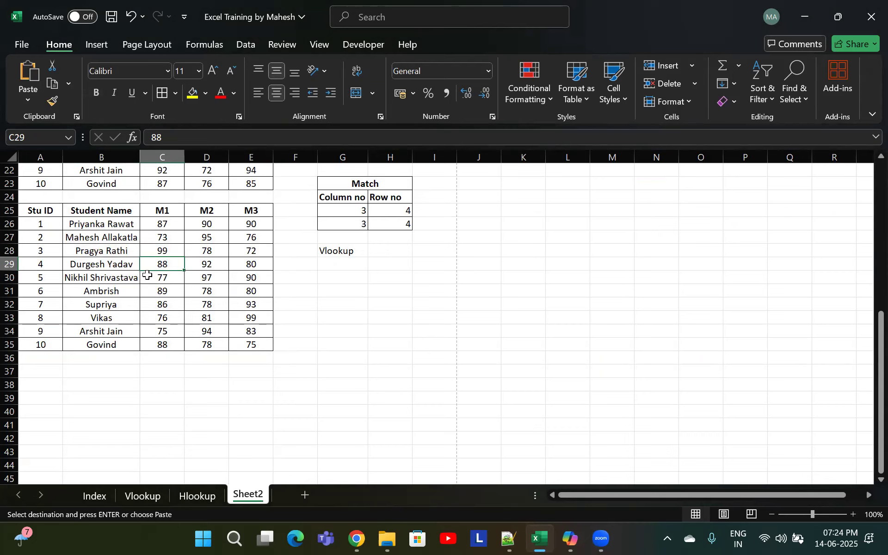
click(114, 265)
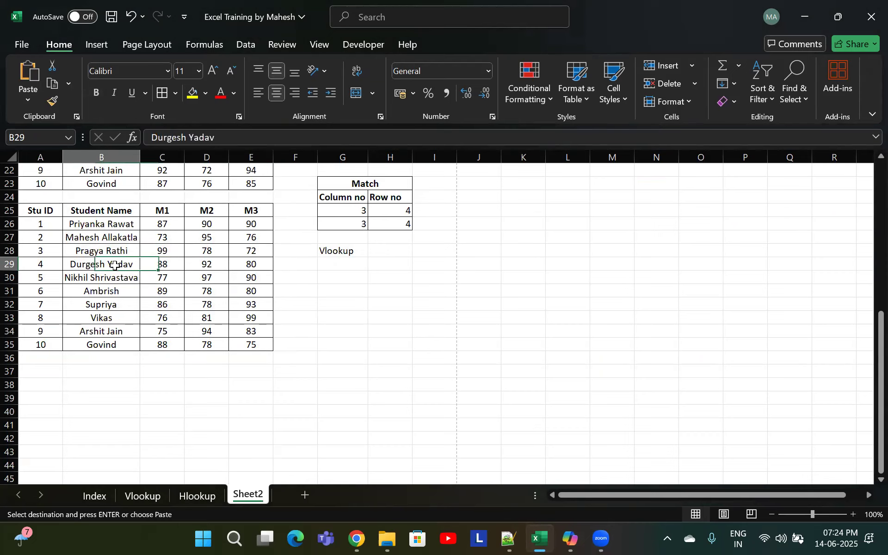
click(170, 264)
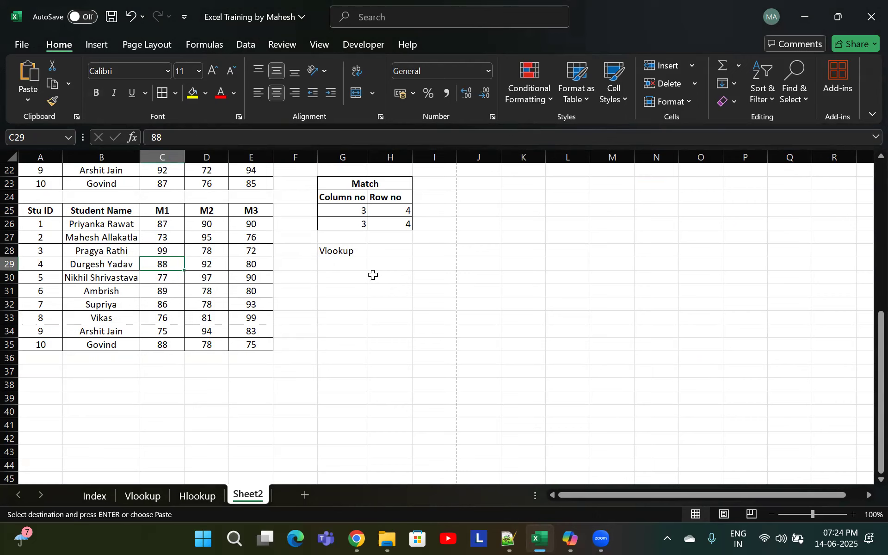
click(349, 264)
text(=vloo)
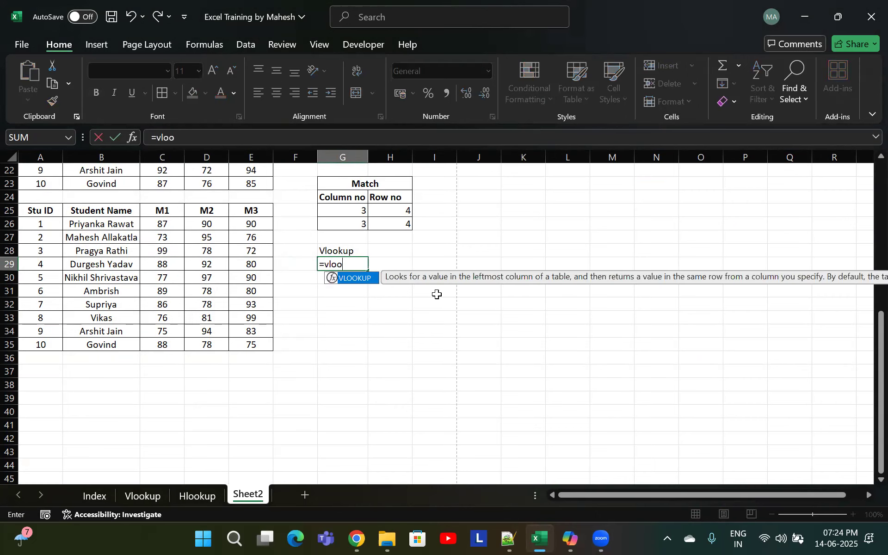
key(Tab)
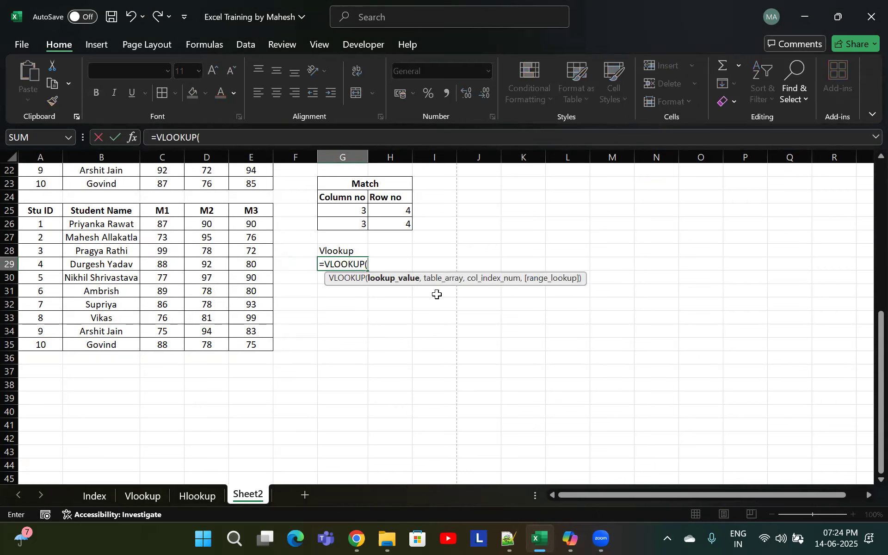
click(124, 265)
text(,)
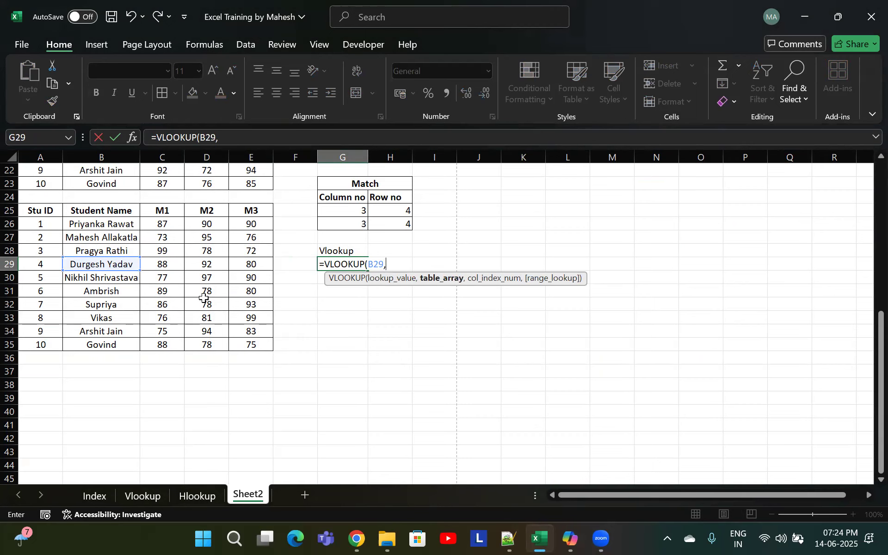
drag(95, 209, 244, 342)
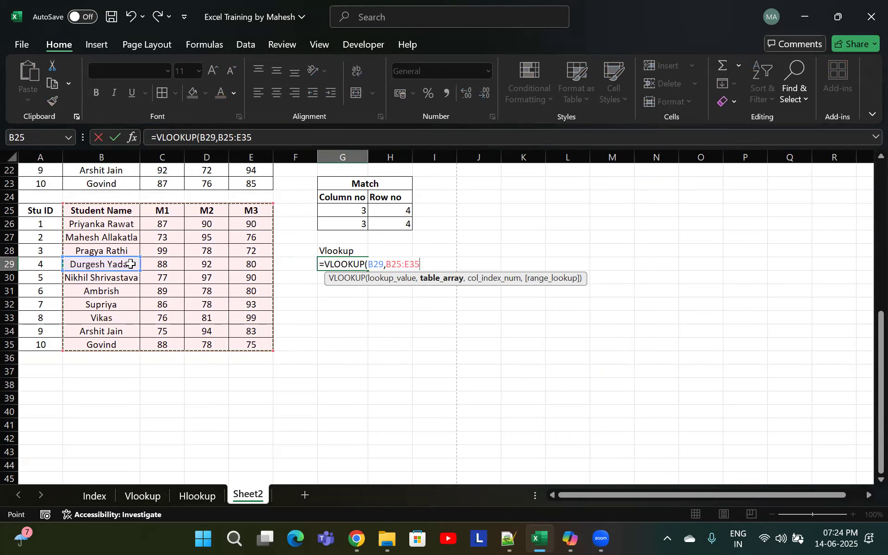
text(,2)
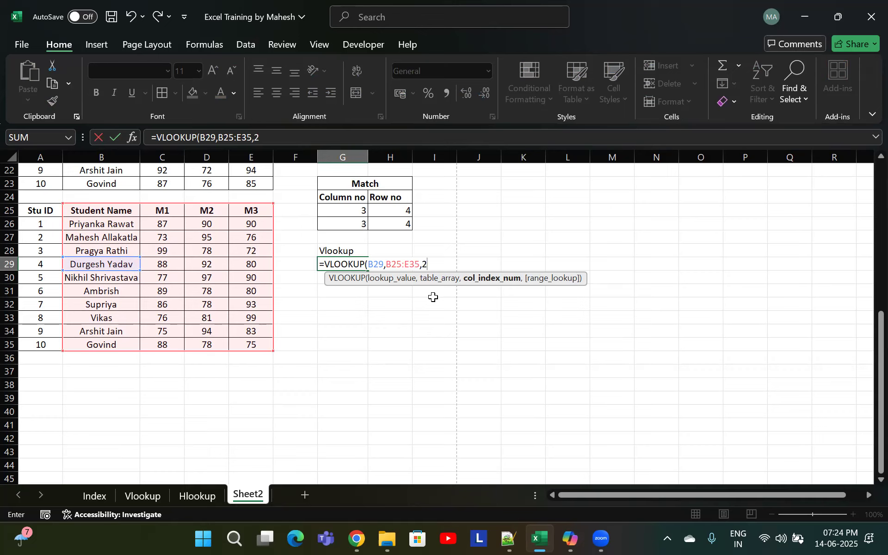
text(,0)
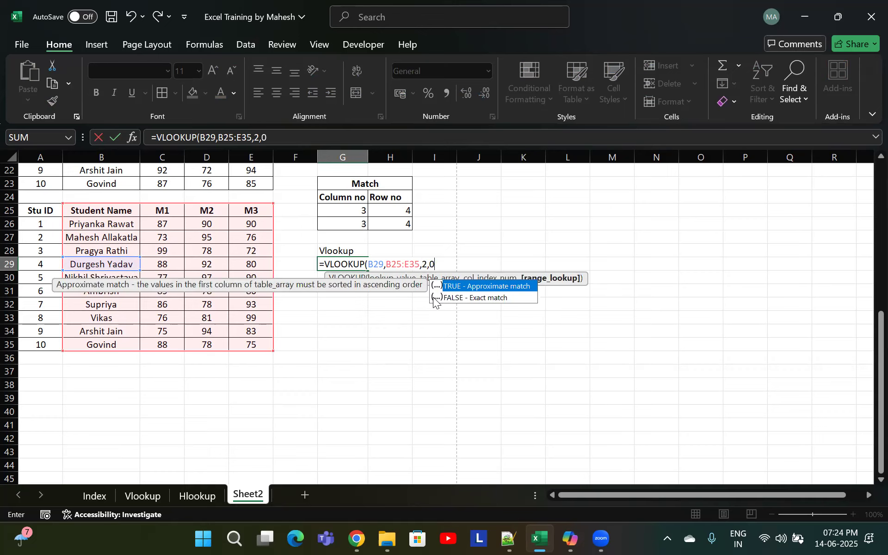
text())
key(Return)
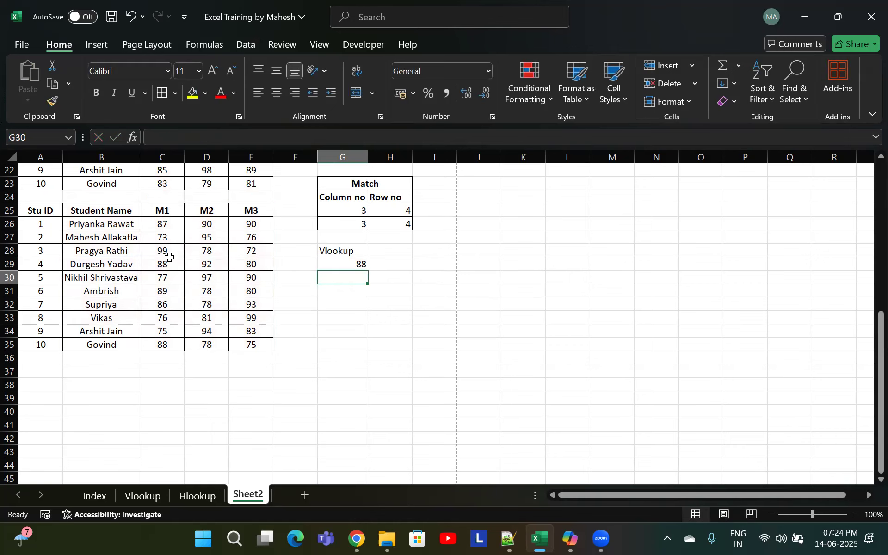
Rename the student table's first column header in A25 to Roll ID
click(172, 262)
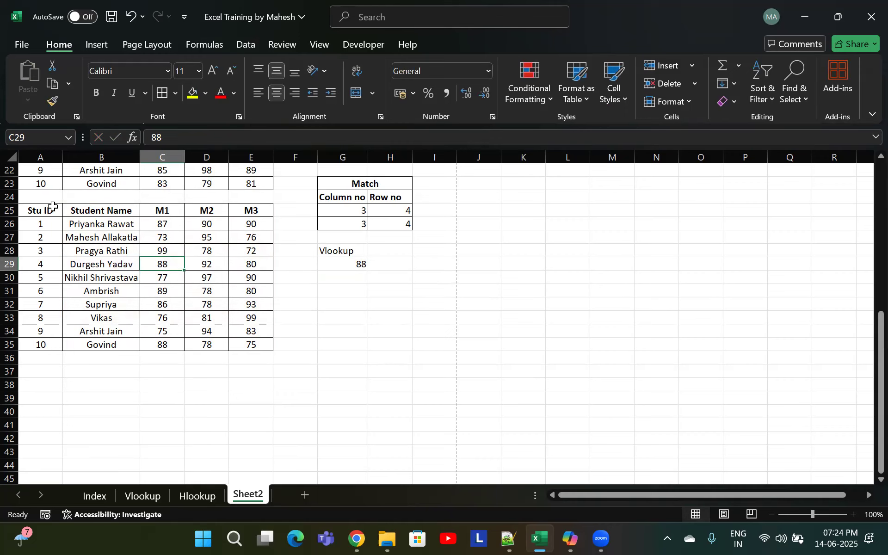
click(36, 213)
double_click(37, 212)
double_click(37, 211)
text(Roll)
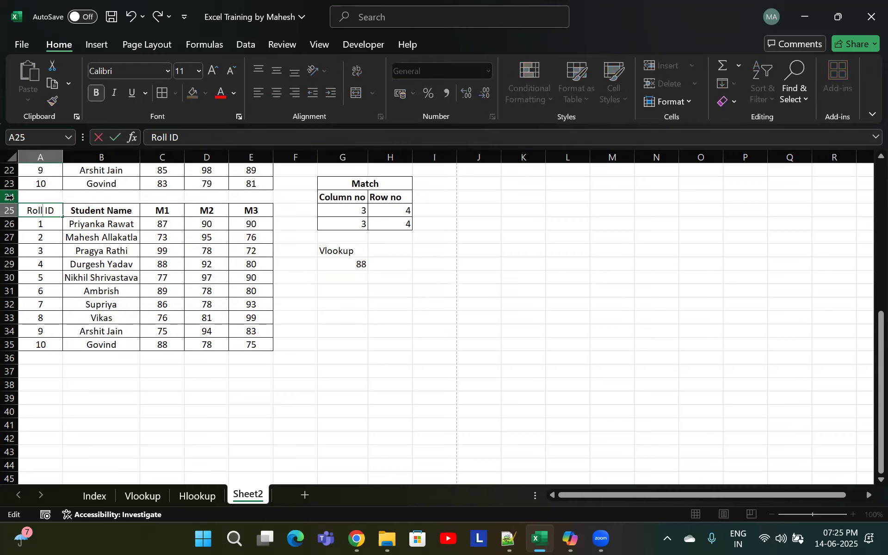
key(Return)
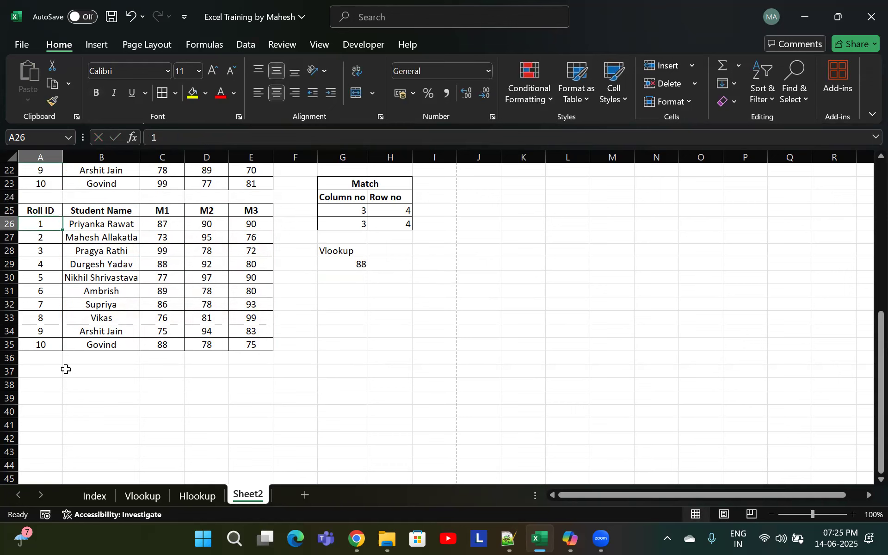
Rename the mark column headers C25, D25 and E25 to Maths, IT and English
click(41, 344)
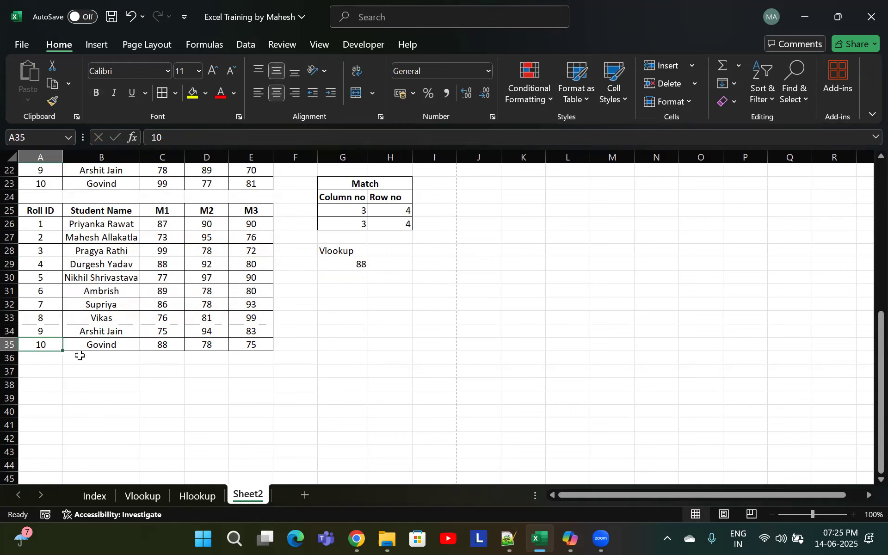
click(51, 278)
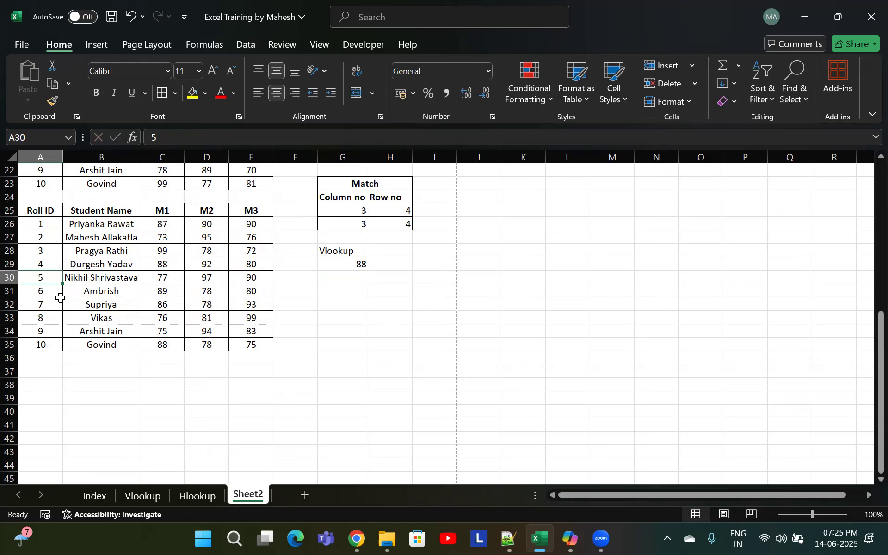
click(252, 280)
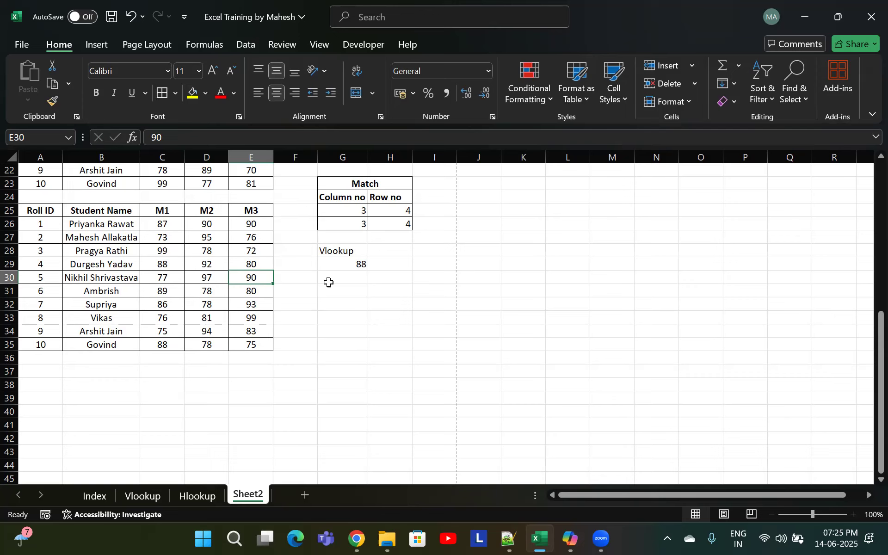
click(166, 212)
double_click(166, 212)
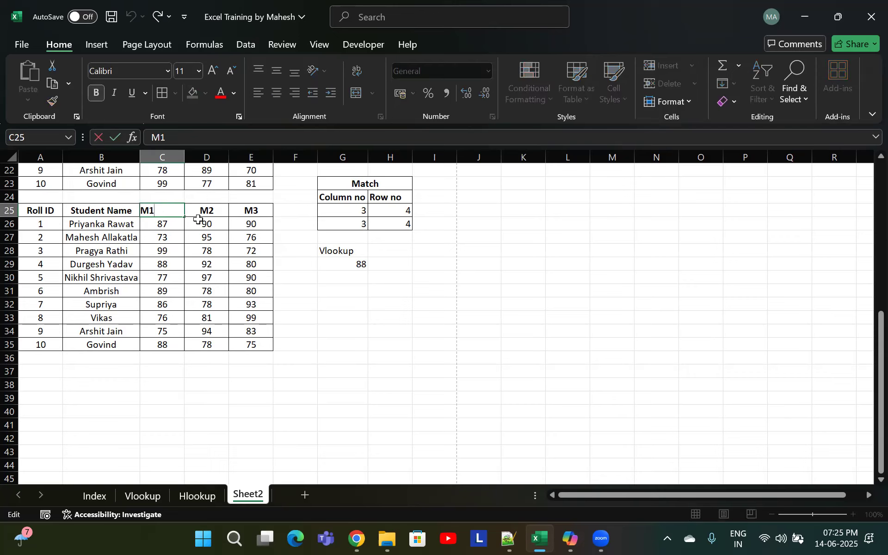
key(BackSpace)
key(Delete)
text(a)
text(mat)
key(BackSpace)
key(BackSpace)
key(BackSpace)
text(Maths)
key(Tab)
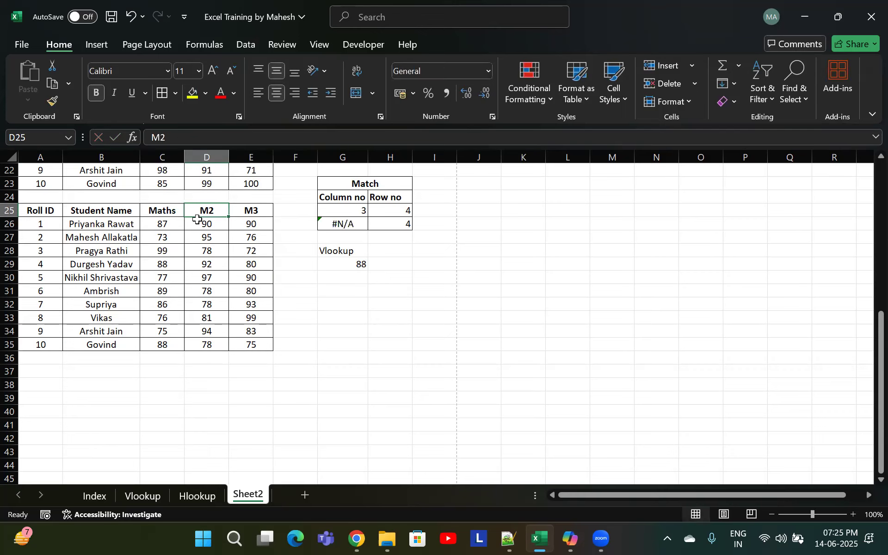
text(IT)
key(Tab)
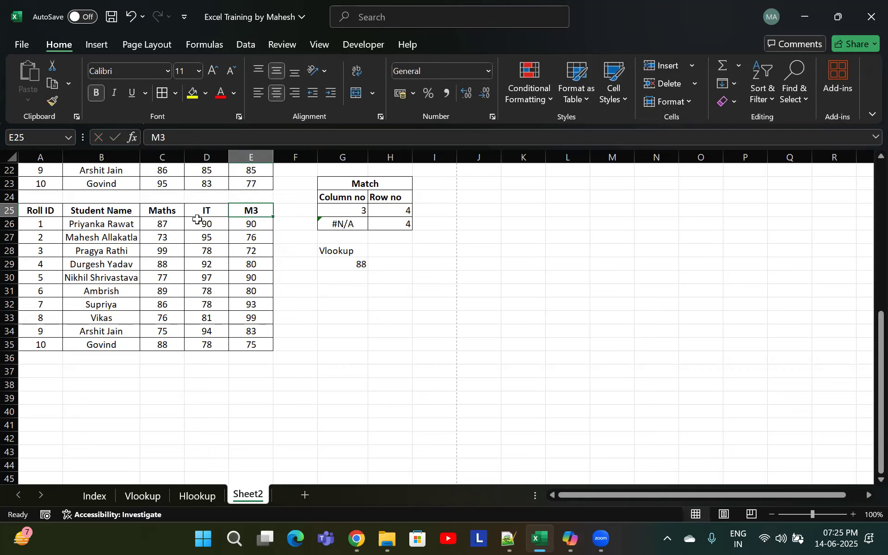
text(Em)
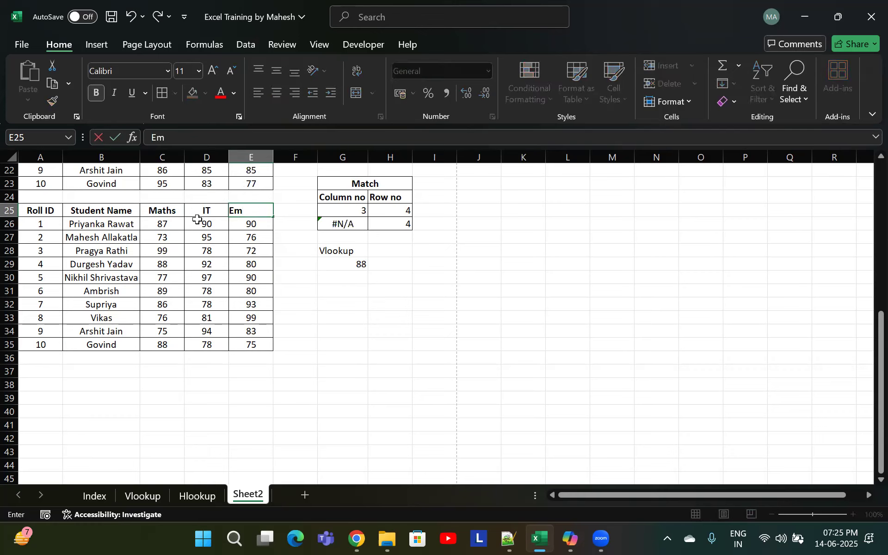
key(BackSpace)
text(nglish)
key(Tab)
key(Left)
key(Right)
key(Right)
key(Down)
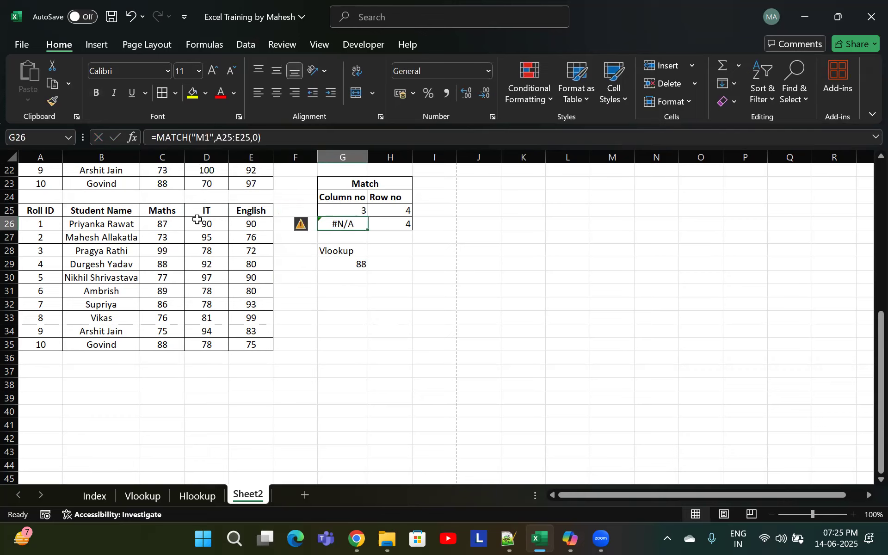
Begin a VLOOKUP in G30 that looks up roll ID 5 in the student table A25:E35
click(43, 278)
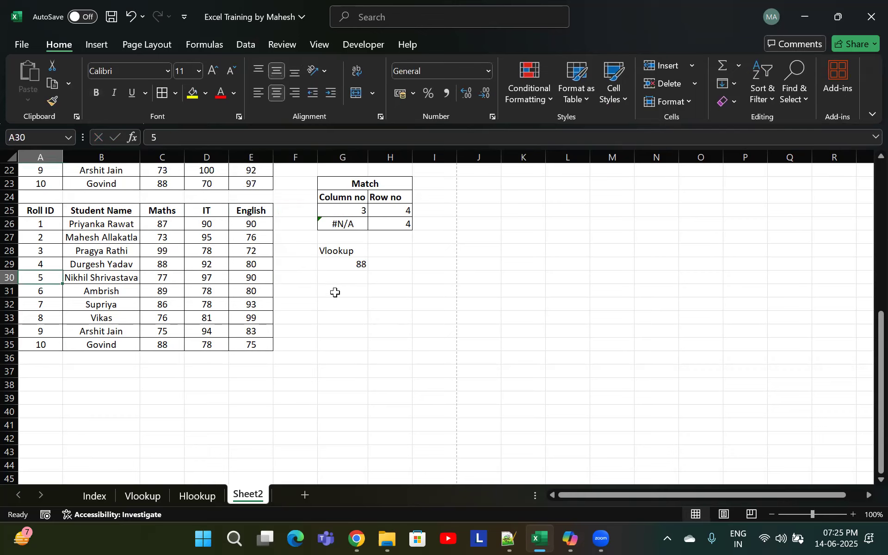
click(262, 277)
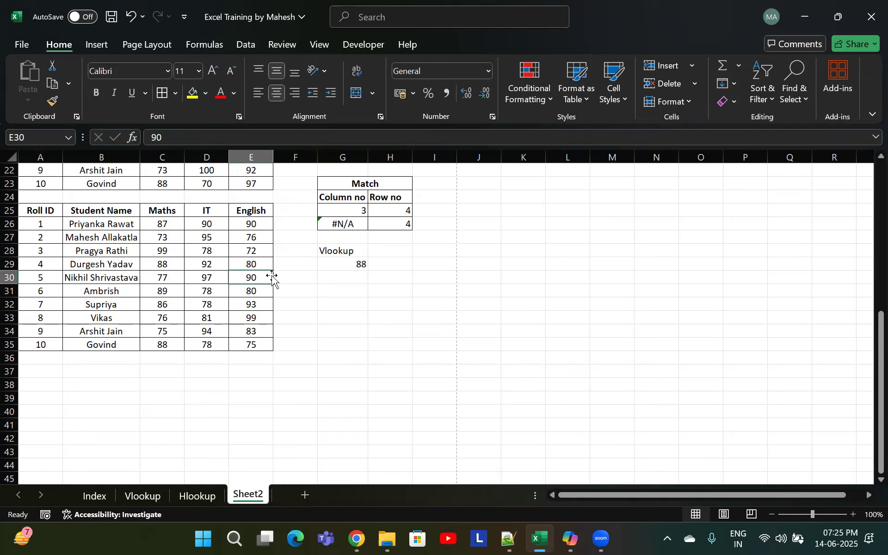
click(344, 279)
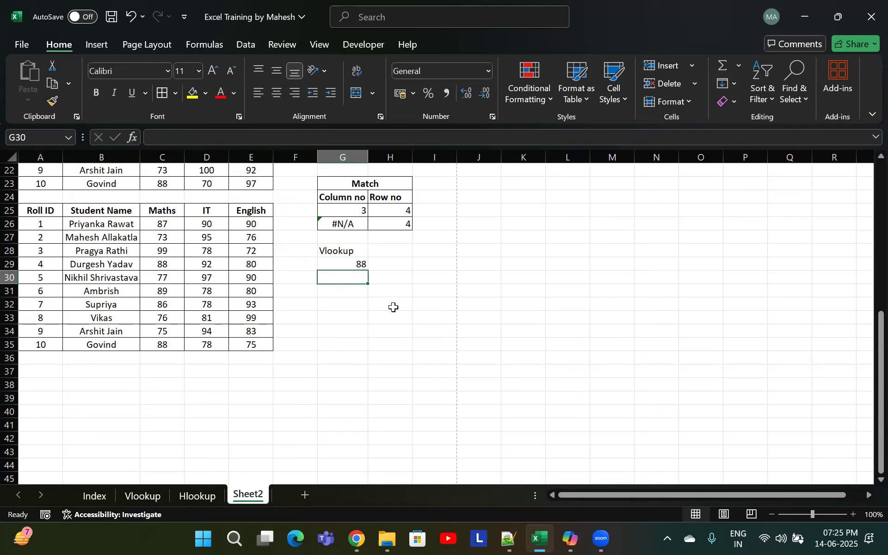
text(=vlookup)
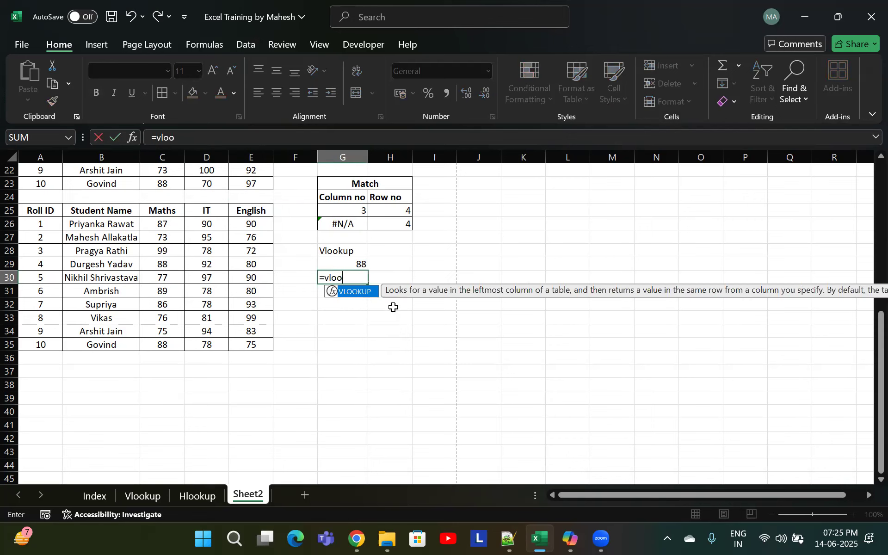
key(Tab)
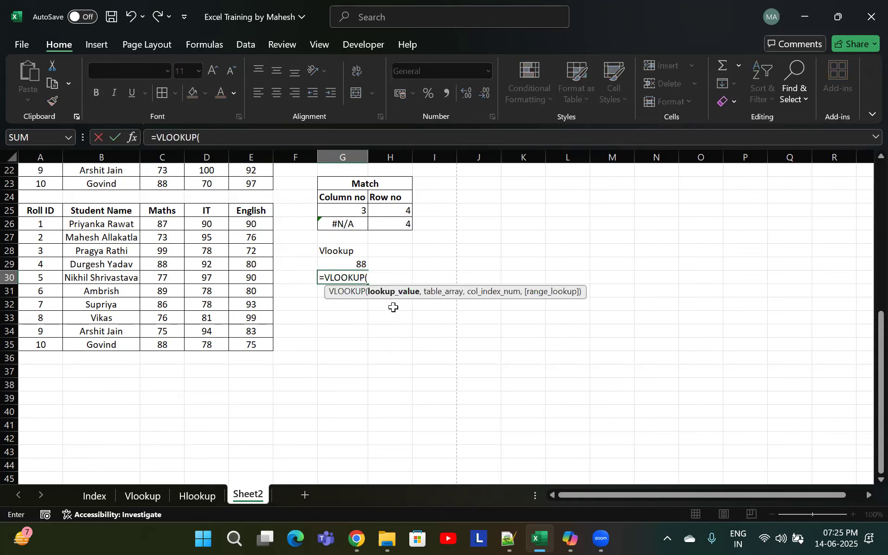
text(5)
key(BackSpace)
click(57, 275)
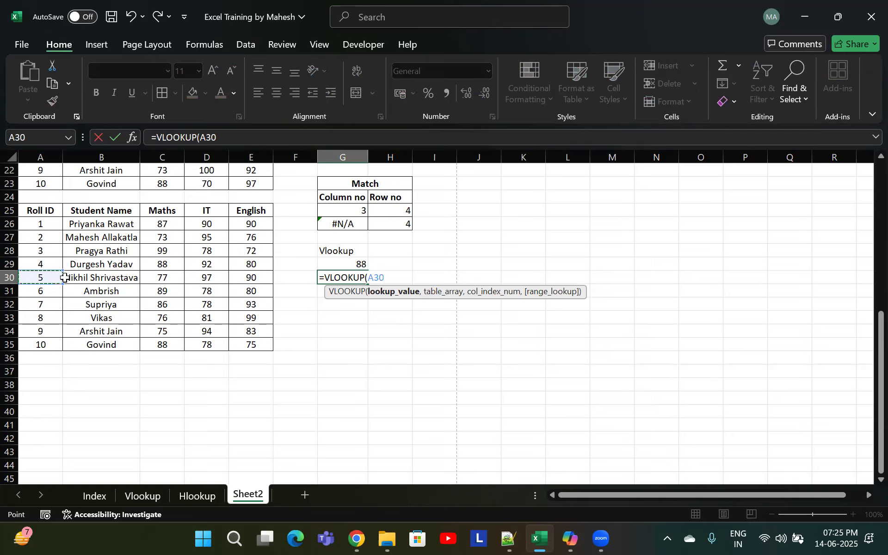
key(BackSpace)
key(BackSpace)
key(BackSpace)
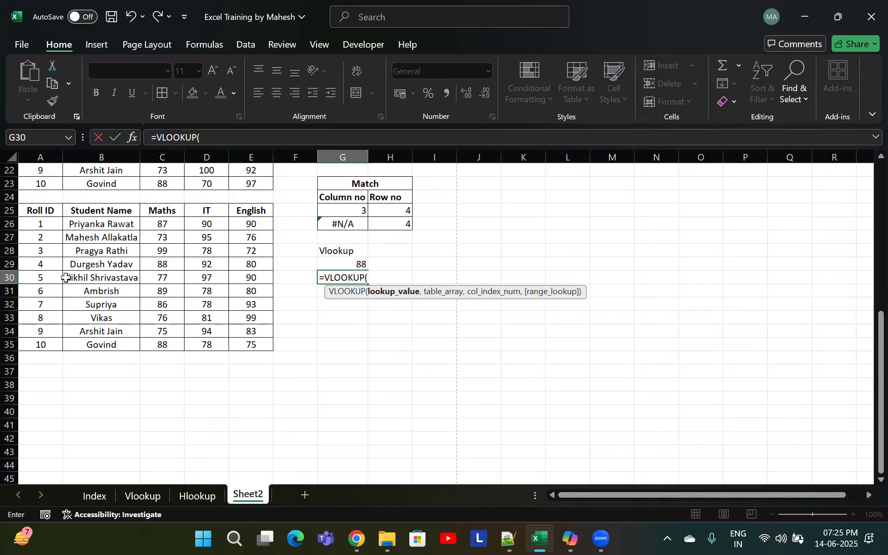
text(5,)
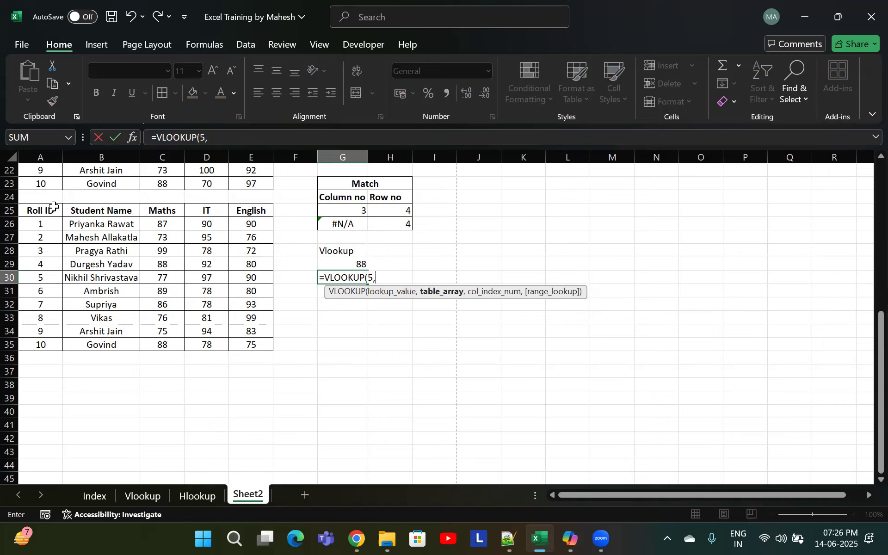
drag(47, 212, 253, 344)
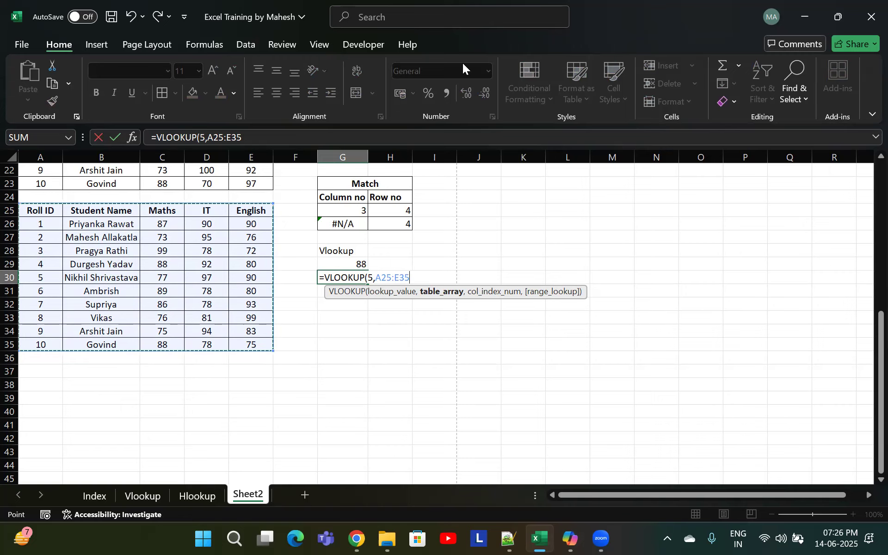
click(602, 332)
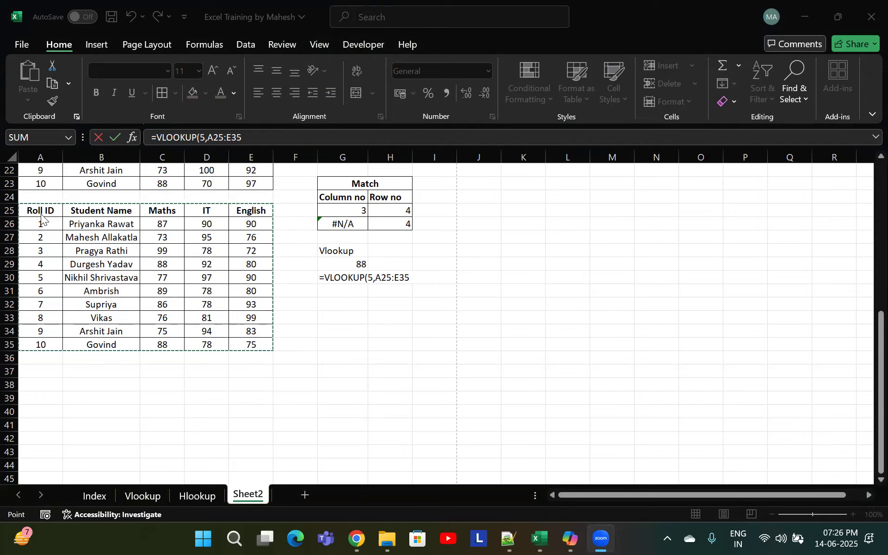
click(407, 276)
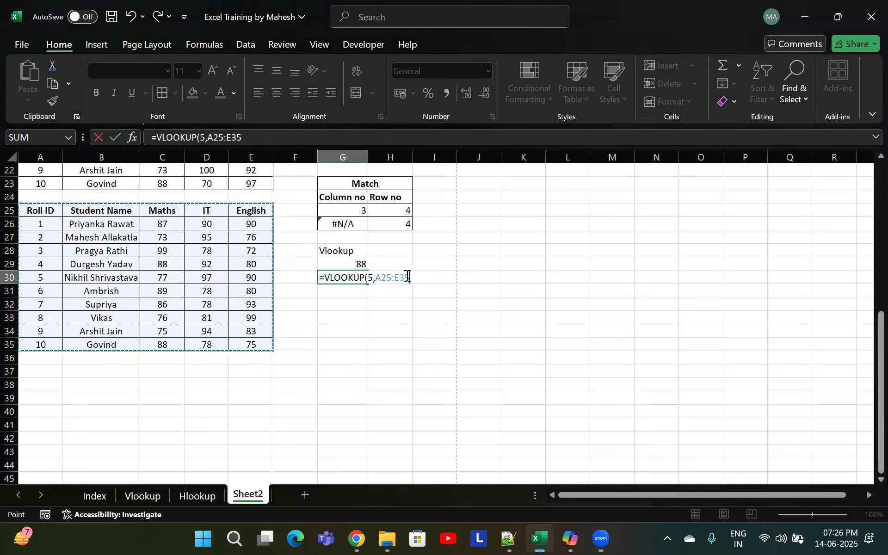
text(,)
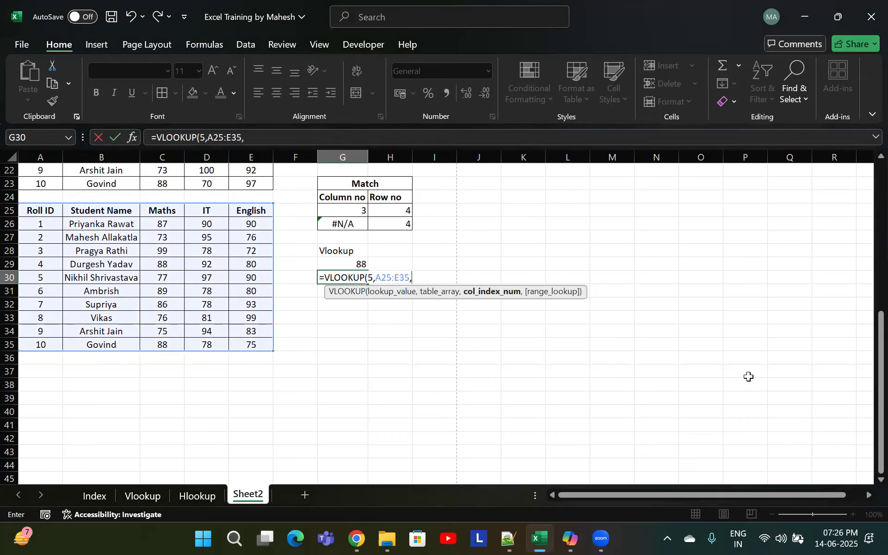
text(match)
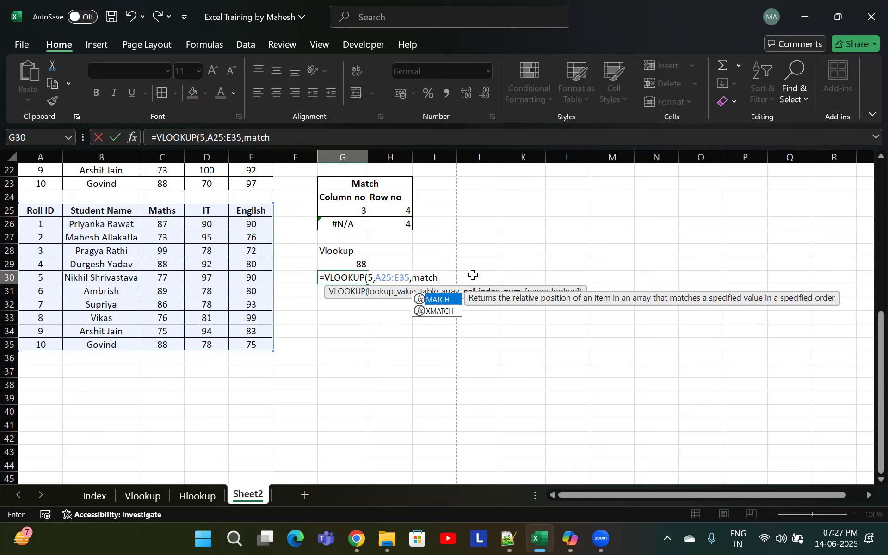
Complete G30's column index as MATCH("English",A25:E25,0) and accept the suggested closing-bracket correction
key(Tab)
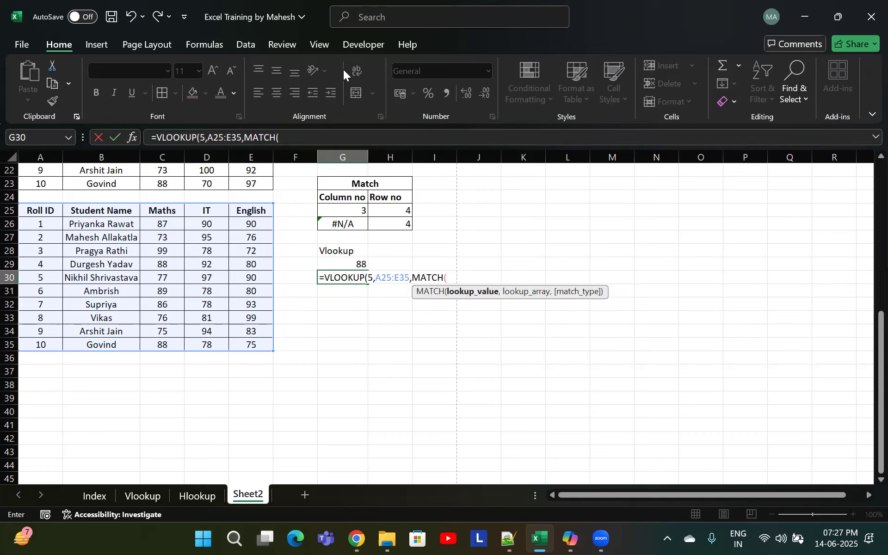
click(248, 214)
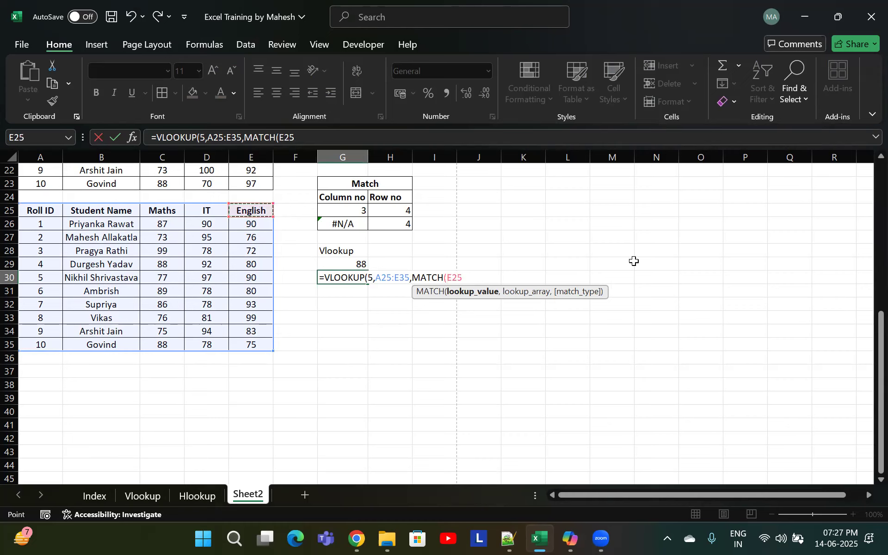
key(BackSpace)
key(BackSpace)
key(BackSpace)
text("English",)
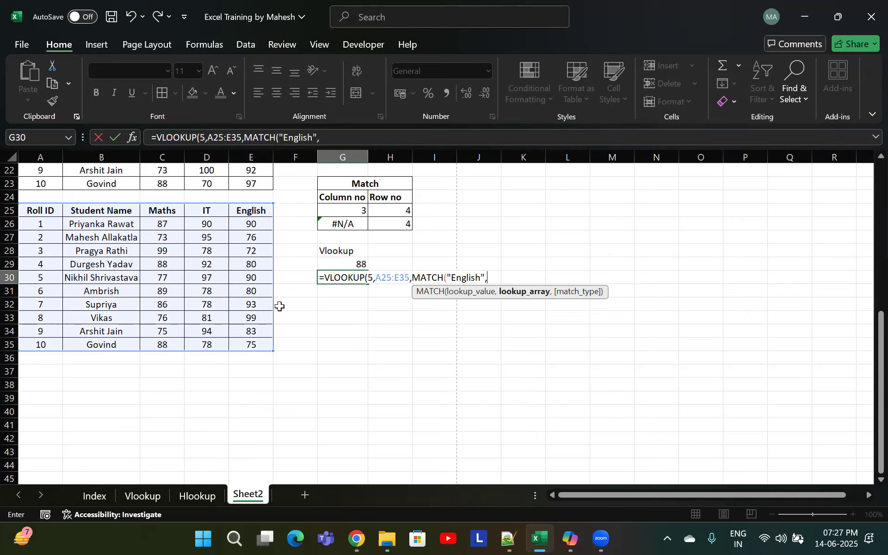
drag(31, 215, 259, 211)
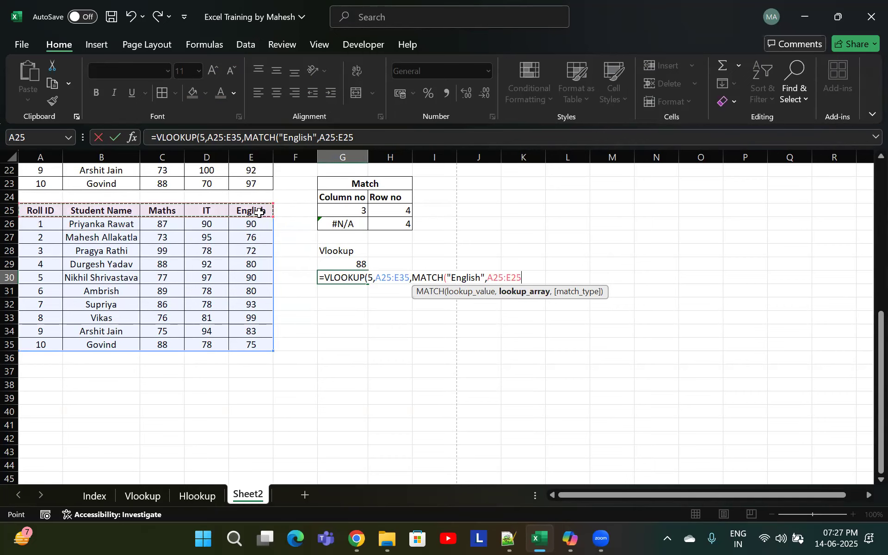
text(,)
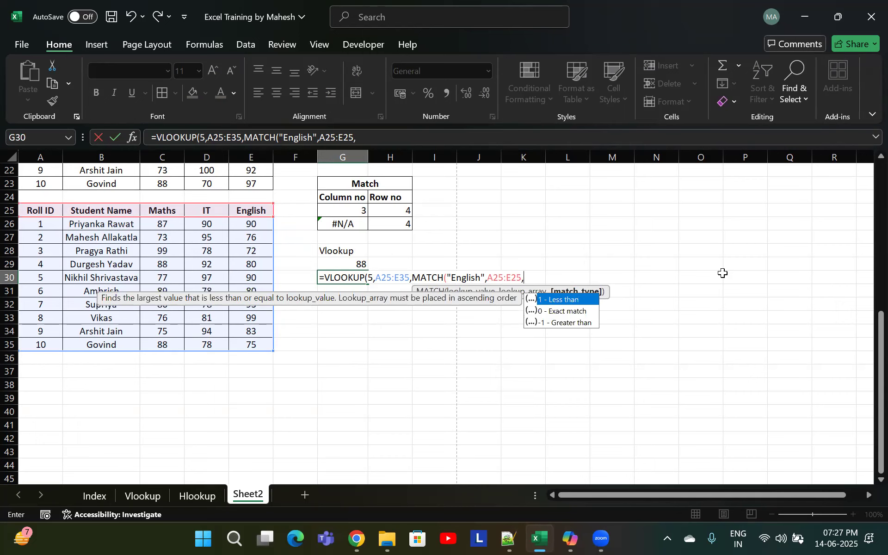
key(Down)
key(Tab)
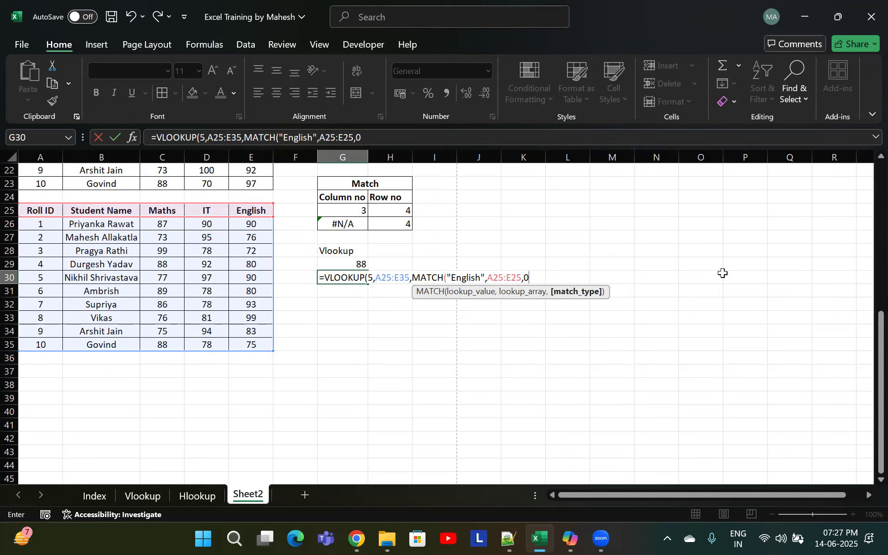
text())
key(Return)
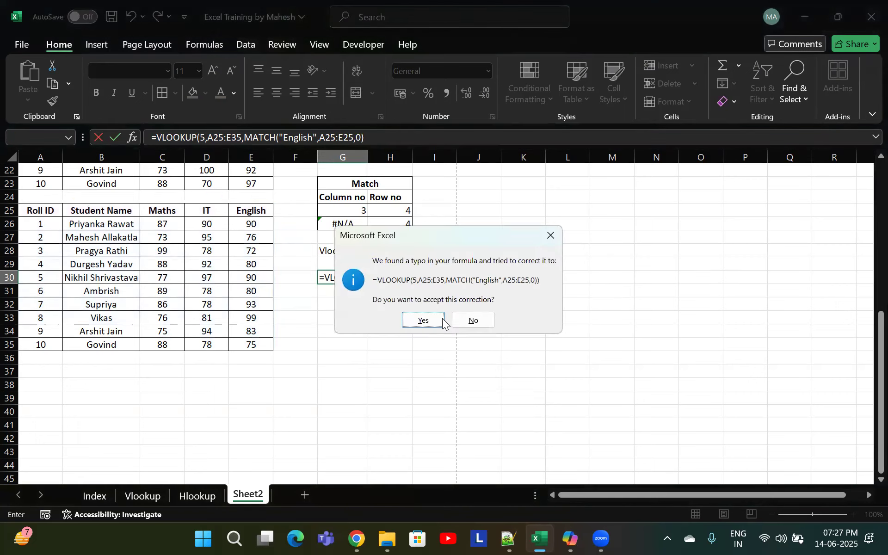
click(423, 320)
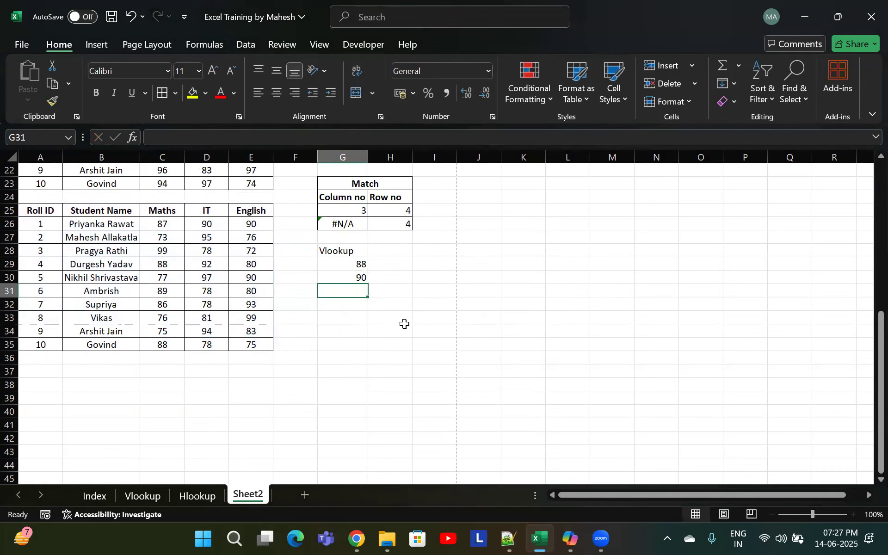
Add an exact-match 0 as the final VLOOKUP argument in G30's formula
double_click(354, 277)
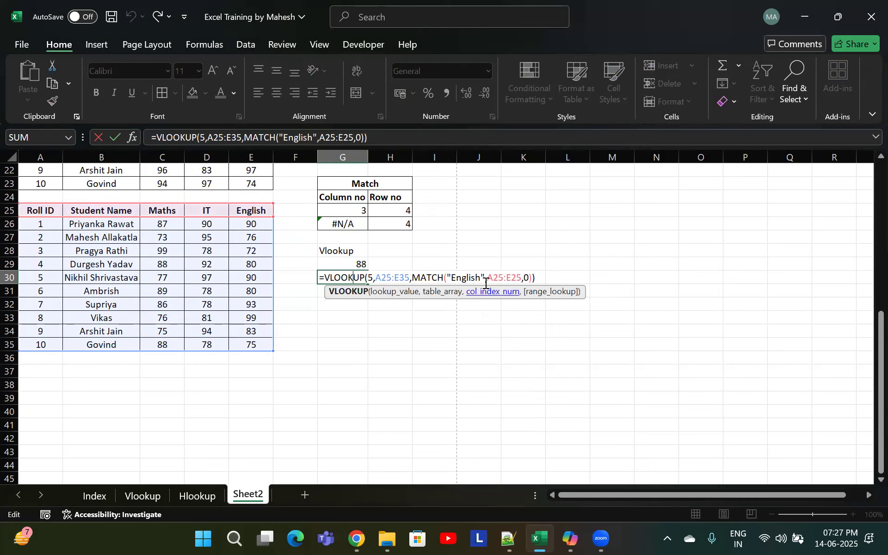
click(532, 276)
text(,0)
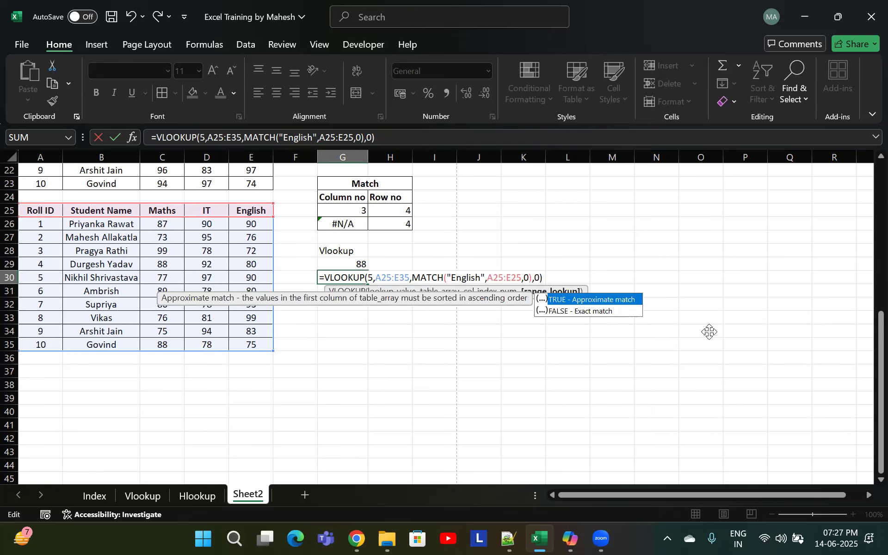
key(Down)
key(Return)
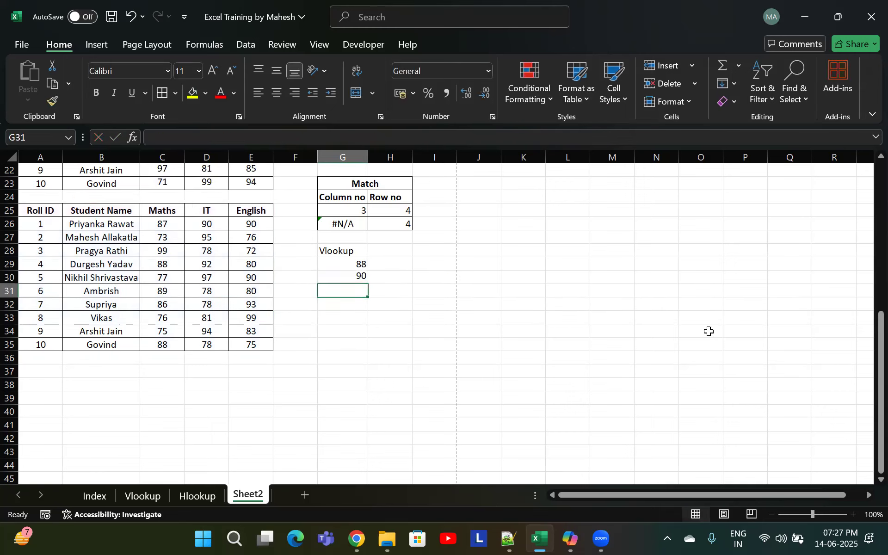
Change the MATCH header text in G30's formula to "Maths" to return the Maths mark for roll ID 5
click(256, 279)
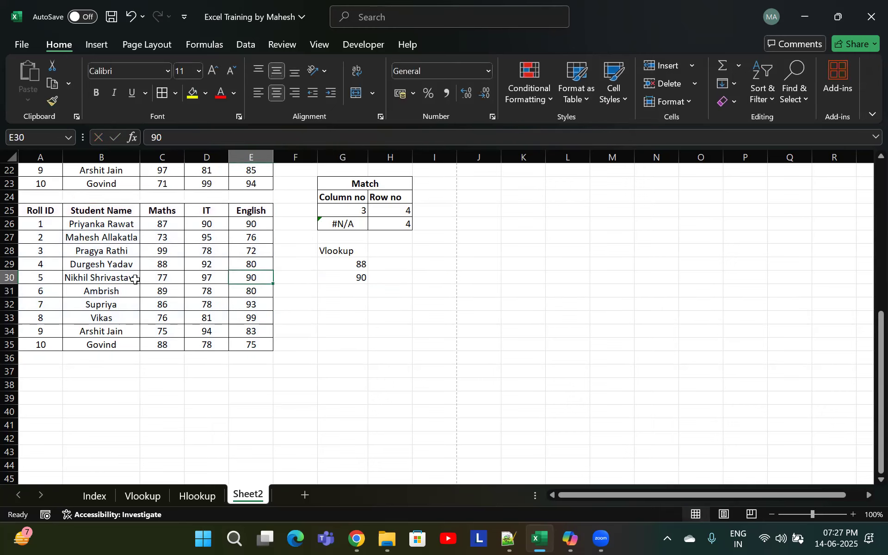
click(58, 277)
drag(69, 277, 264, 278)
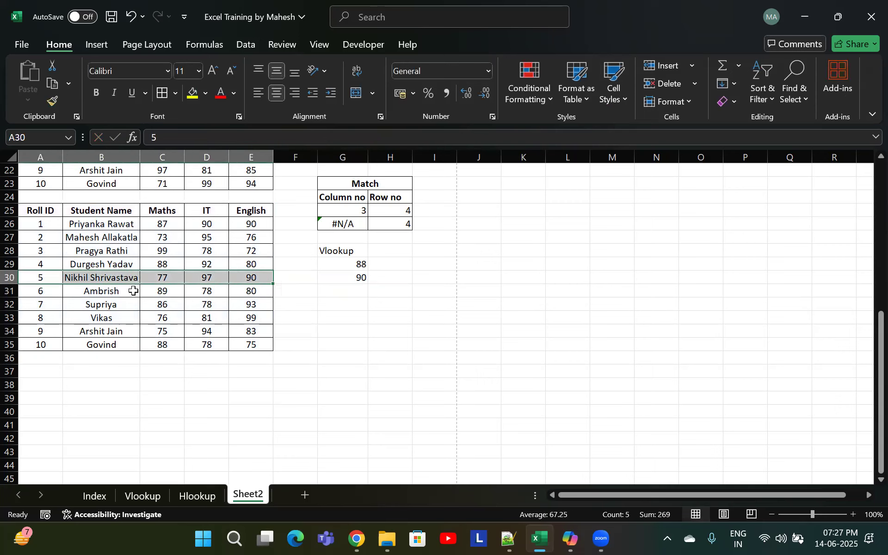
click(174, 278)
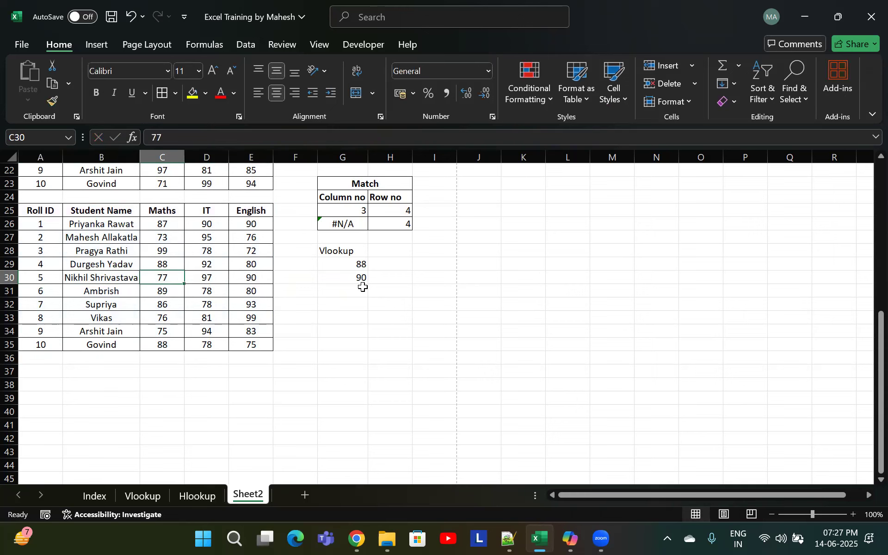
double_click(362, 283)
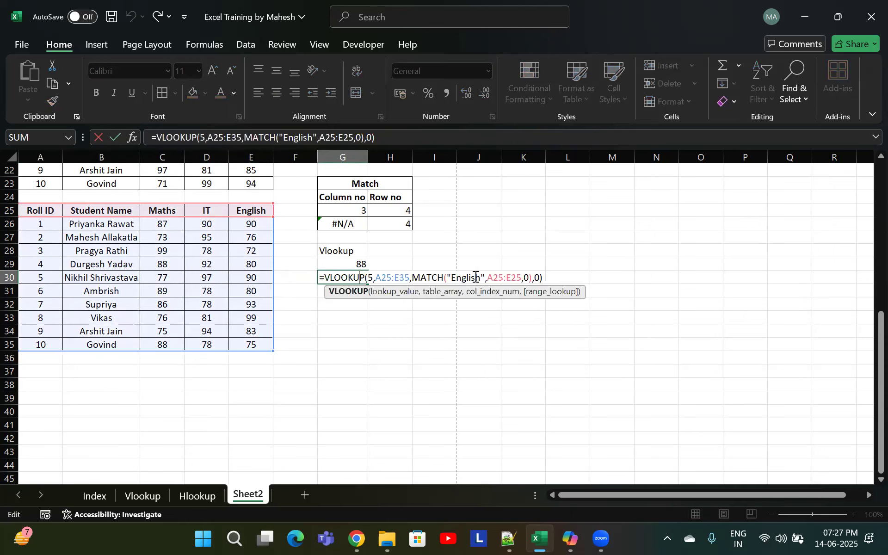
drag(481, 276, 453, 275)
text(Maths)
key(Return)
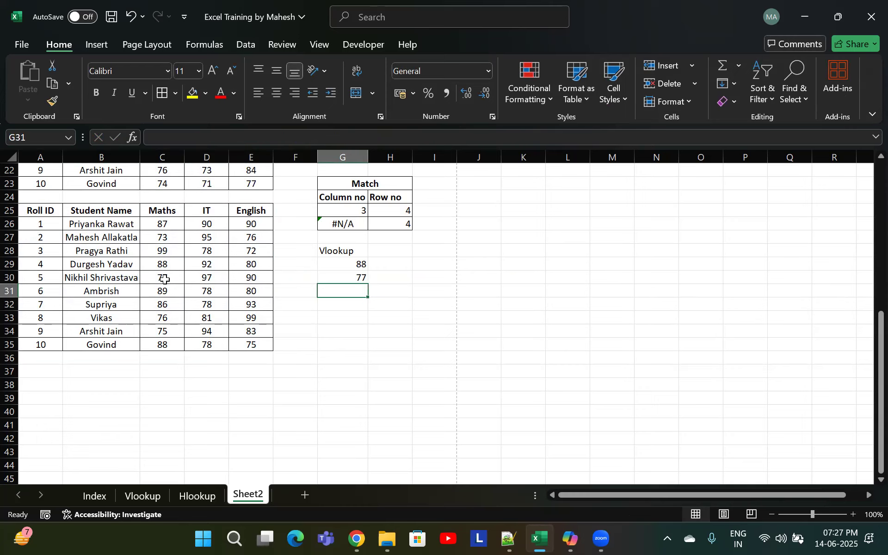
click(165, 279)
click(354, 279)
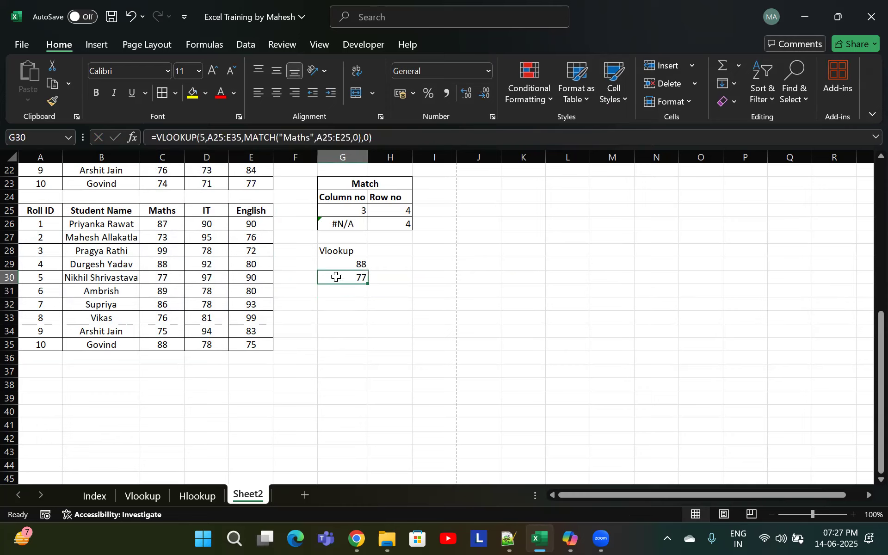
drag(40, 211, 265, 341)
click(301, 286)
click(346, 270)
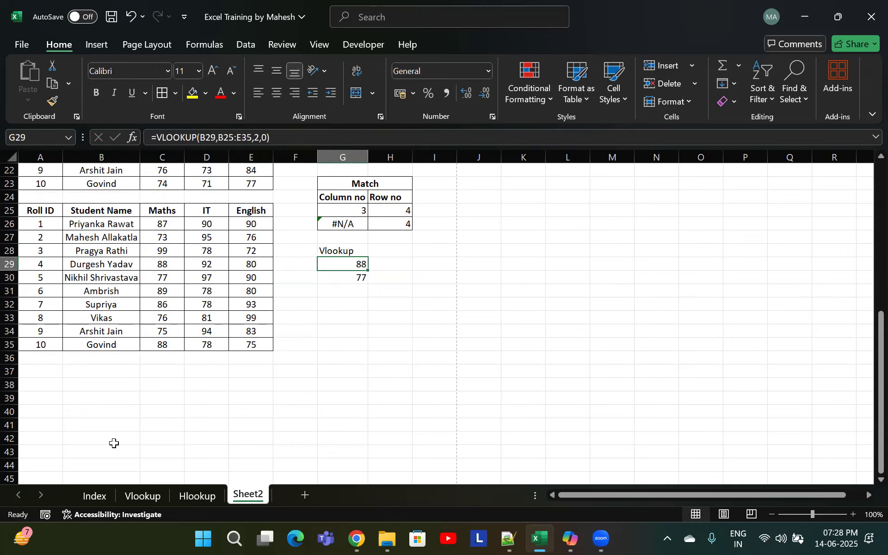
click(136, 495)
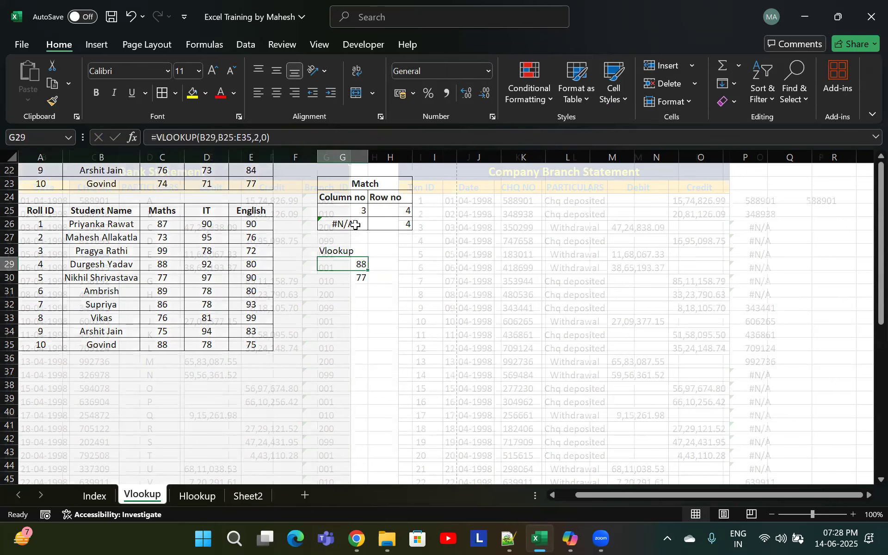
scroll(817, 210, down, 3)
scroll(779, 254, up, 3)
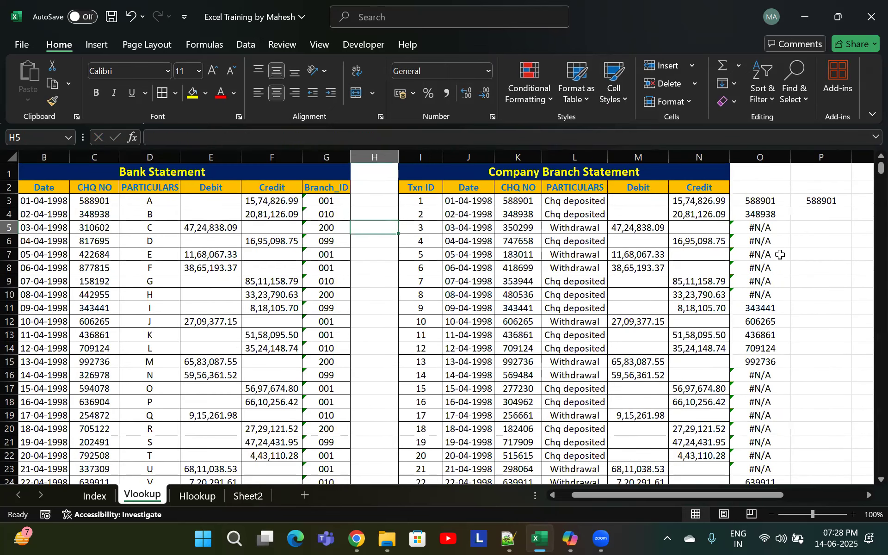
click(247, 497)
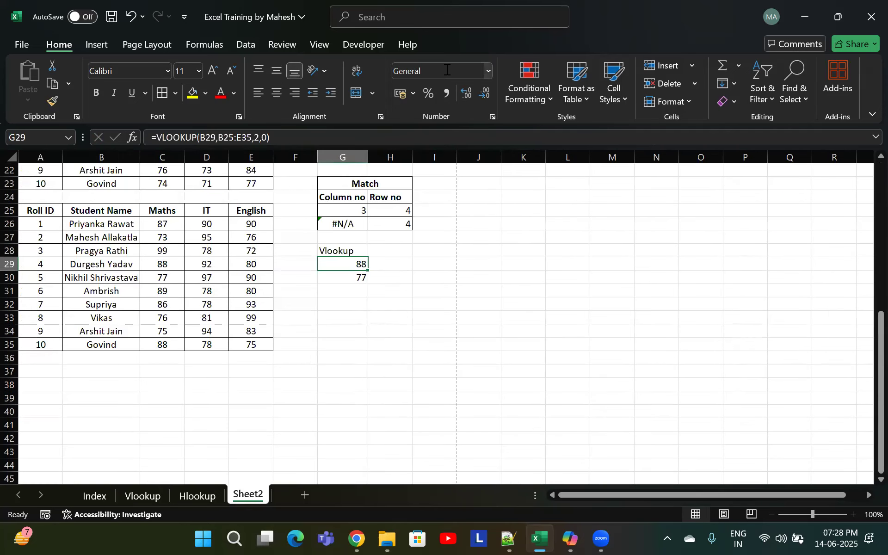
Switch to the Hlookup sheet
click(637, 324)
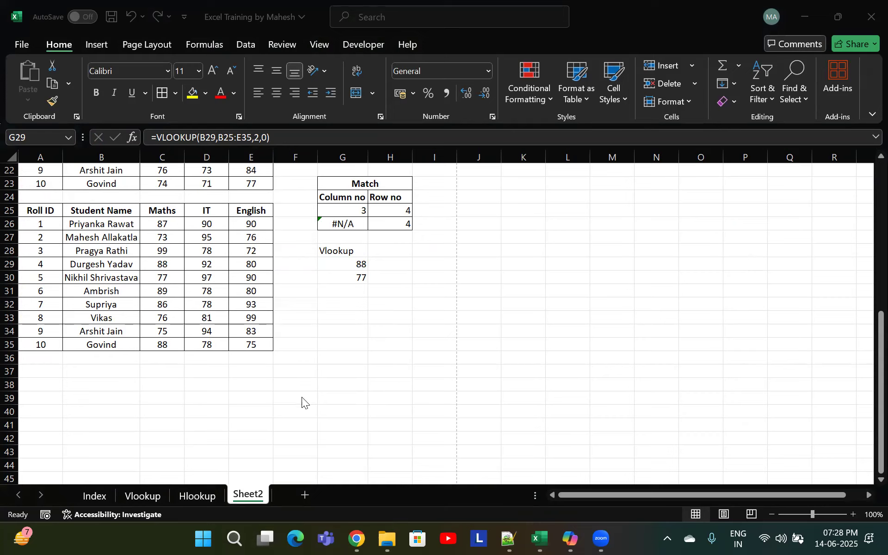
click(346, 305)
click(207, 496)
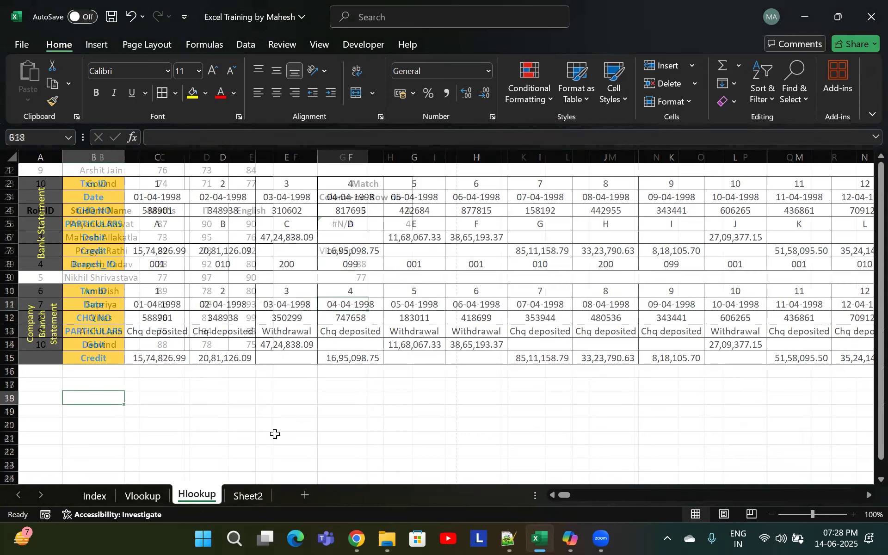
Delete all bank statement transaction values in rows 2 to 8, from column C to the last column, on the Hlookup sheet
click(848, 72)
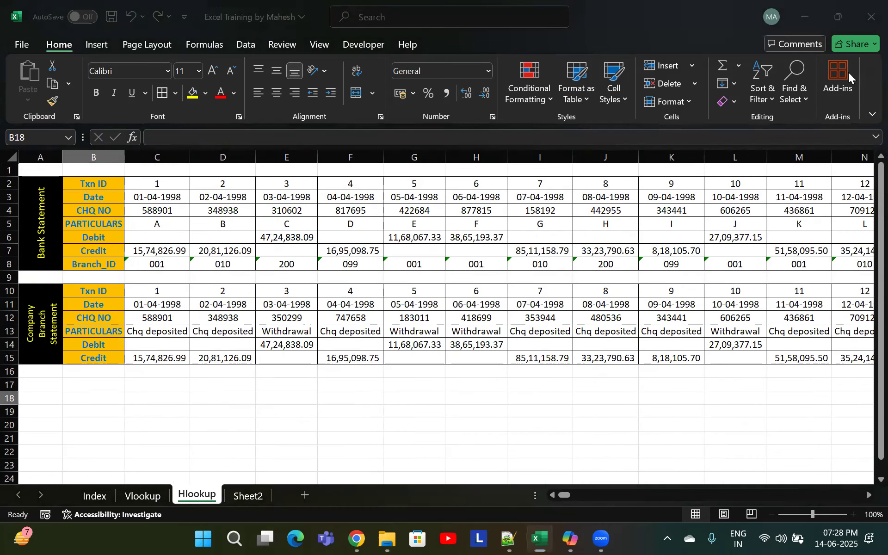
click(171, 180)
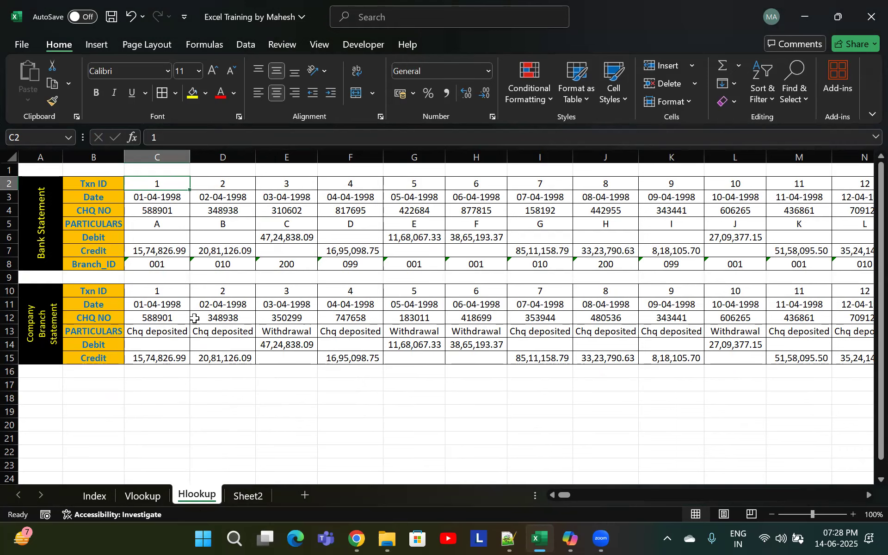
key(shift+Down)
key(shift+Down)
key(shift+Down)
key(shift+Down)
key(shift+Down)
key(shift+Down)
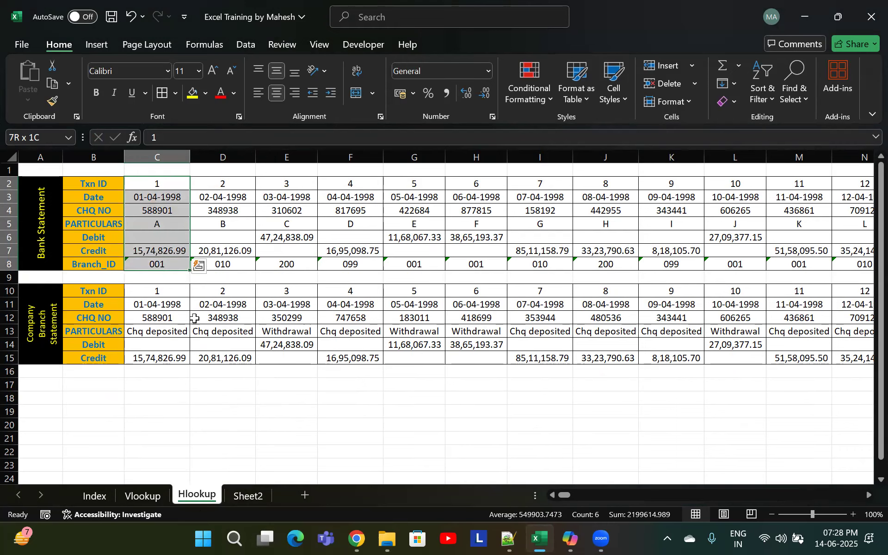
key(ctrl+shift+Right)
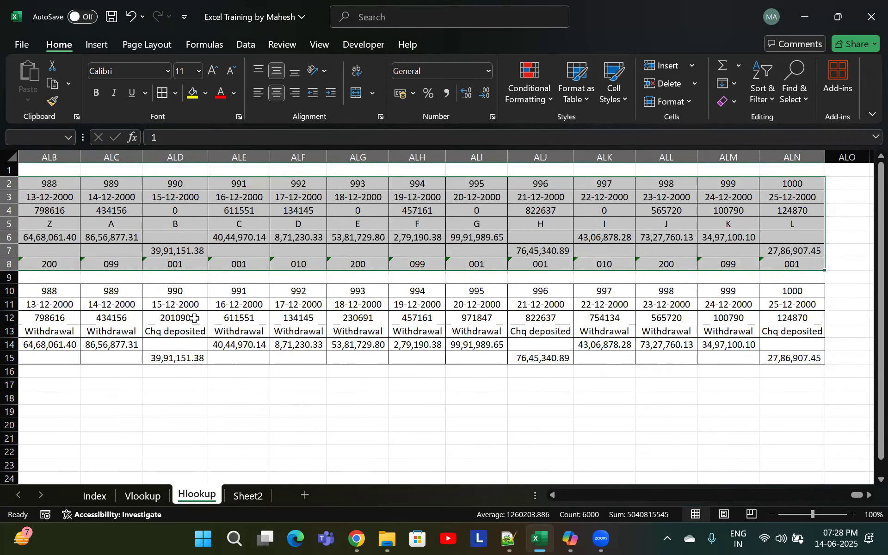
key(Delete)
Clear all contents and formatting of the company branch statement data in rows 10 to 15 across every column
key(Left)
key(Right)
key(Down)
key(Down)
key(Down)
key(Down)
key(Down)
key(Down)
key(Down)
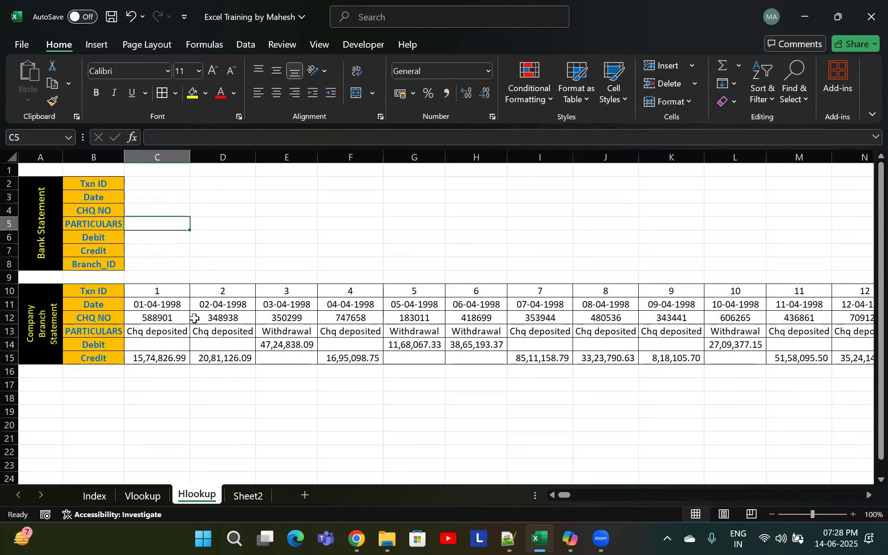
key(Down)
key(shift+Down)
key(shift+Down)
key(shift+Down)
key(shift+Down)
key(shift+Down)
key(ctrl+shift+Right)
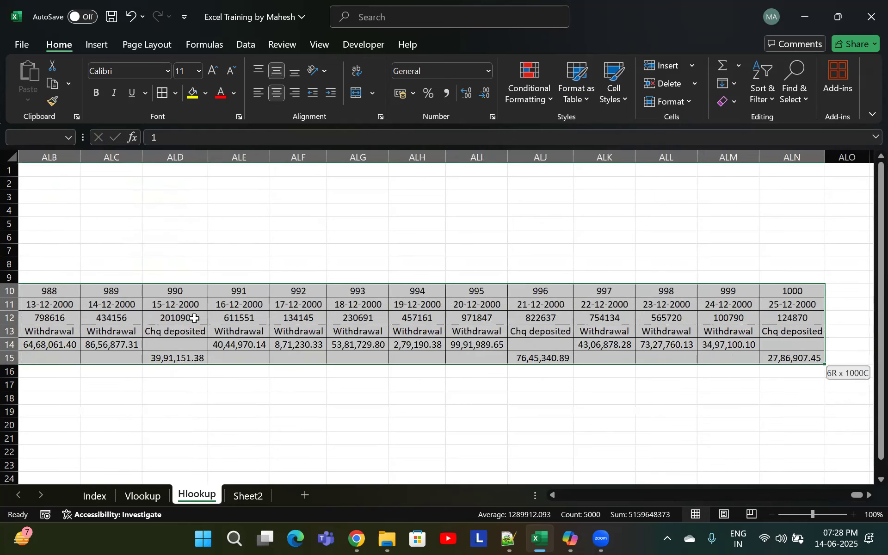
key(alt)
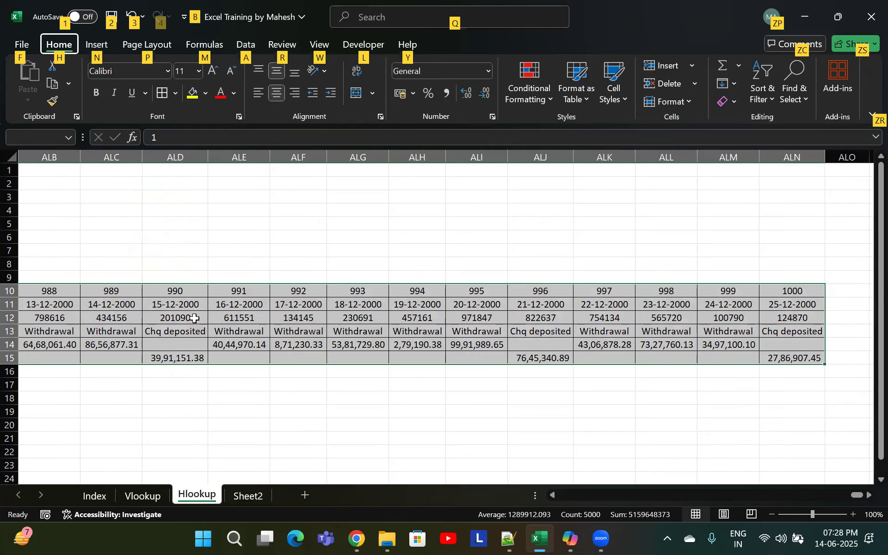
key(h)
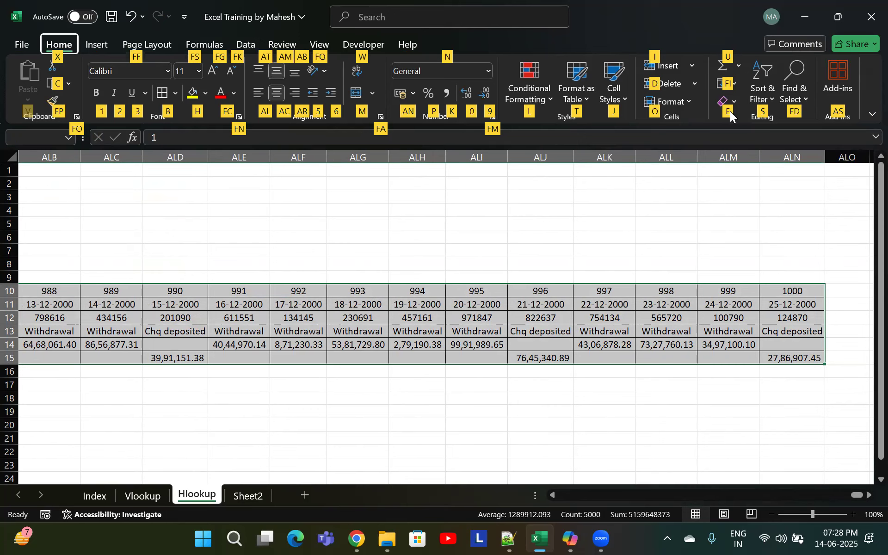
key(e)
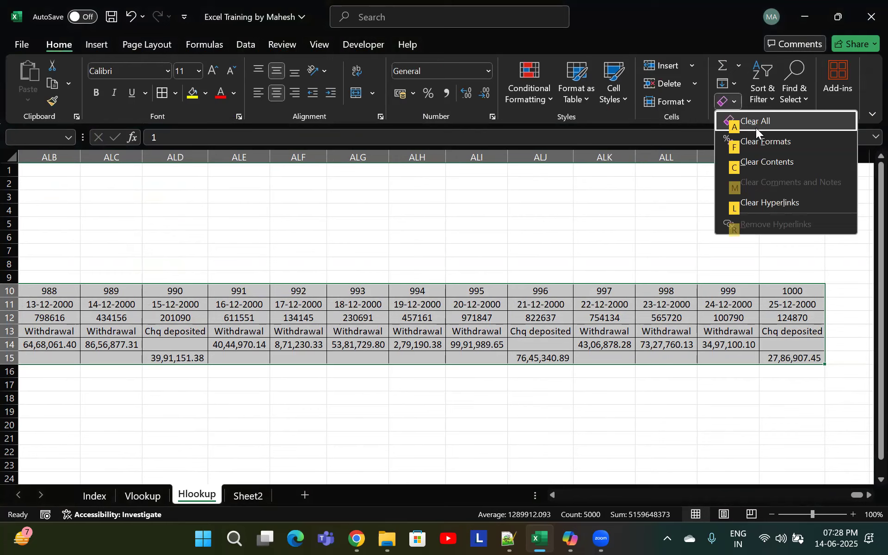
key(a)
Clear all the row header labels in column B from row 2 to row 15
click(218, 329)
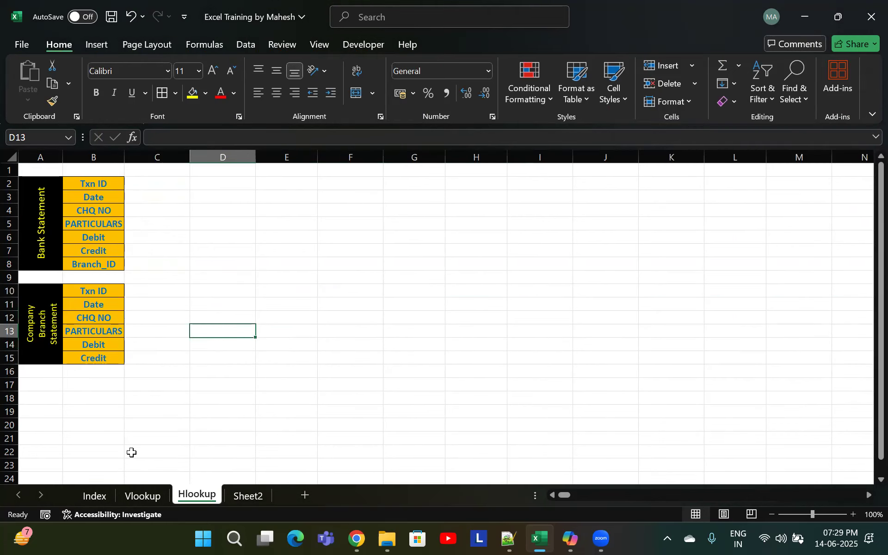
drag(99, 181, 104, 357)
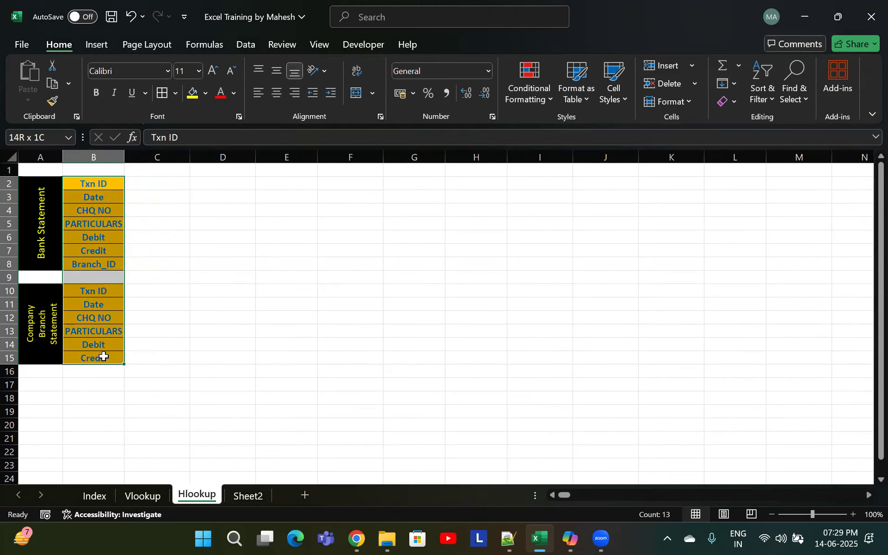
key(alt+h)
key(e)
key(a)
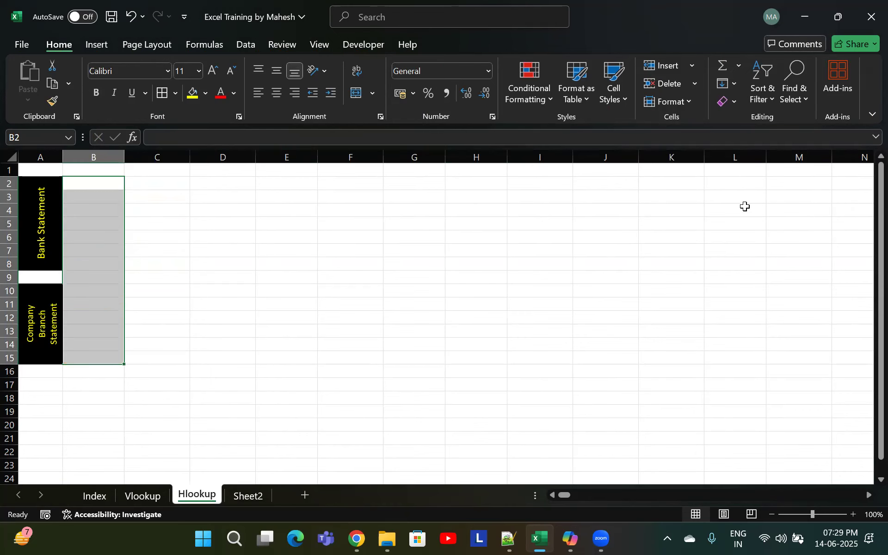
click(481, 220)
Copy the Vlookup sheet's bank statement headers from Date to Branch_ID and paste them transposed into B2 of the Hlookup sheet
click(152, 495)
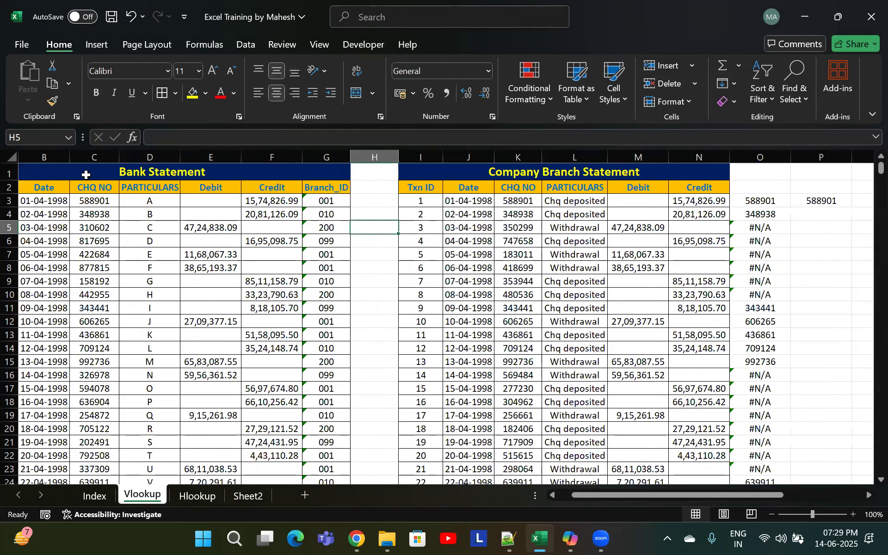
drag(44, 187, 327, 188)
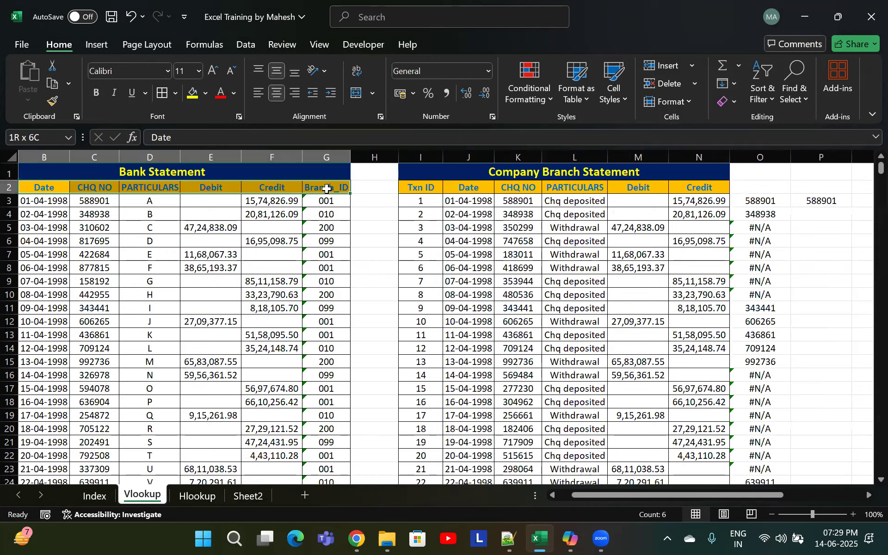
key(ctrl+c)
click(197, 496)
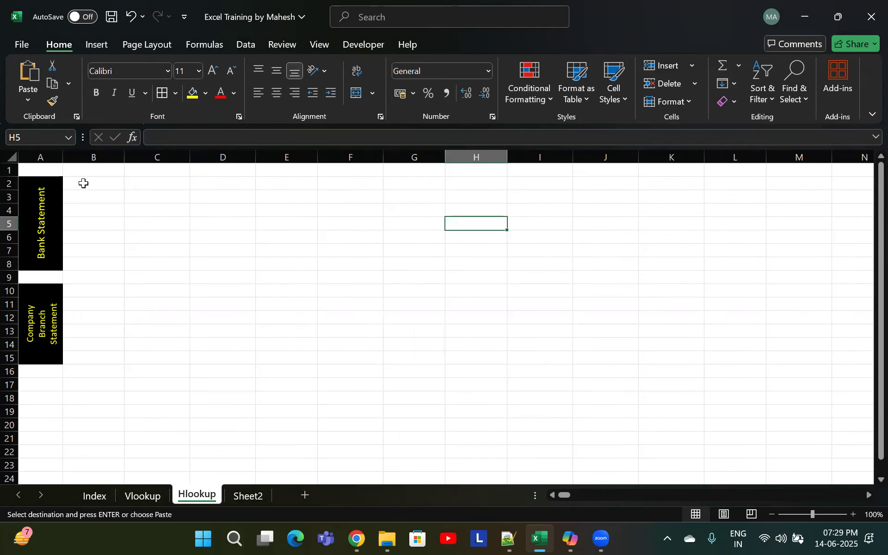
click(85, 184)
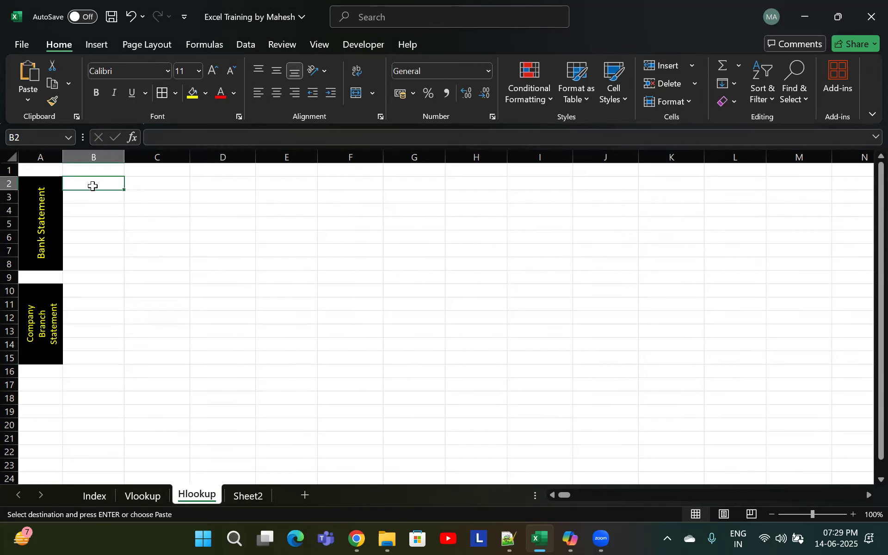
click(137, 495)
click(198, 496)
click(27, 100)
click(49, 262)
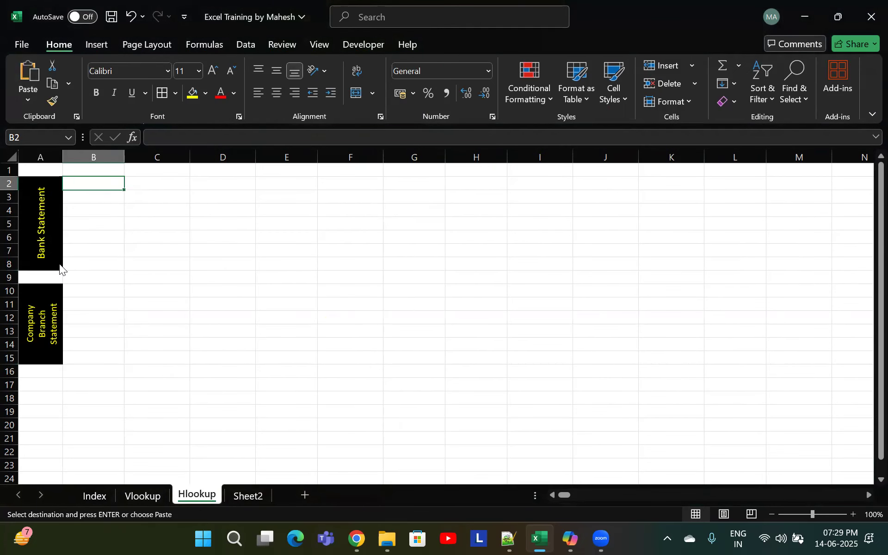
click(630, 263)
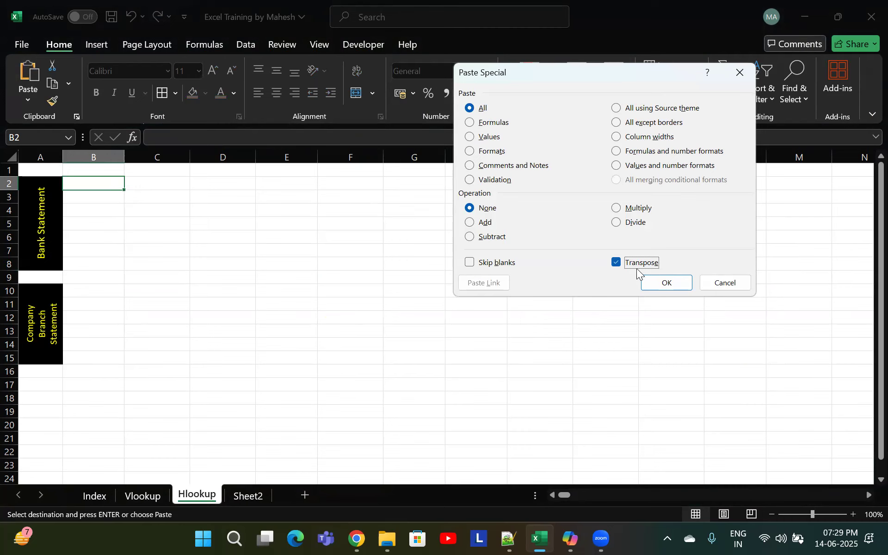
click(667, 284)
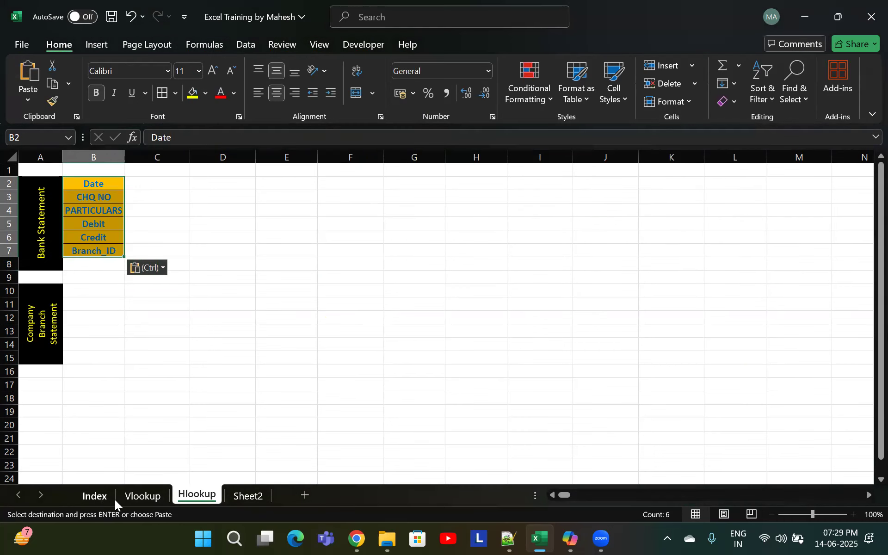
Copy the bank statement headers from Txn ID to Branch_ID and paste them transposed down column B starting at B2
click(138, 495)
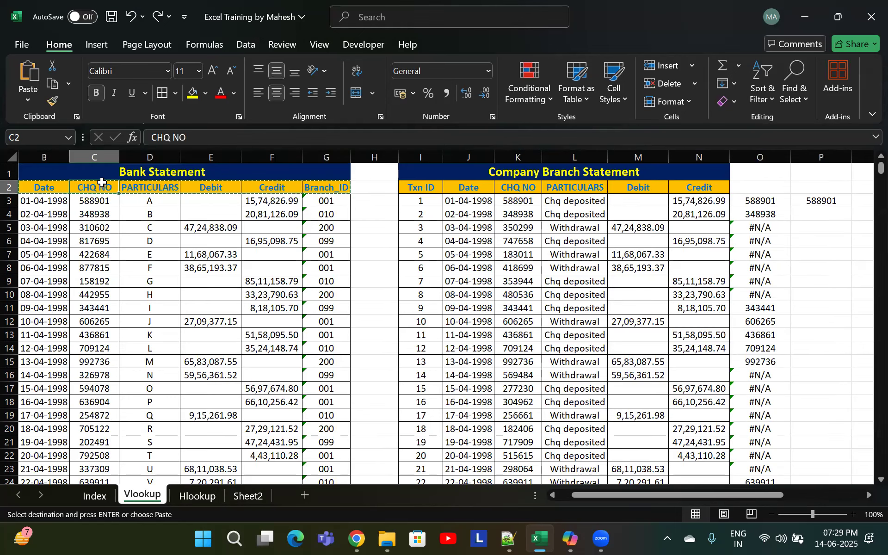
key(Left)
key(ctrl+v)
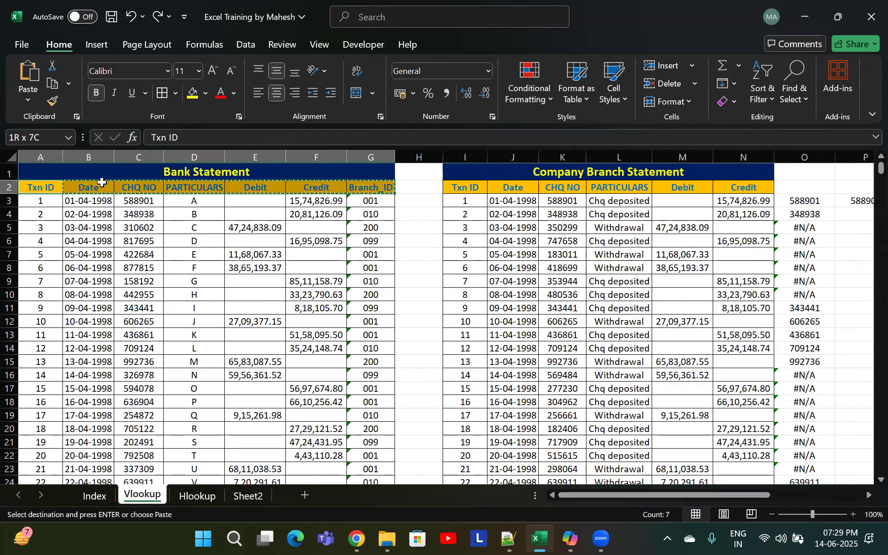
click(197, 495)
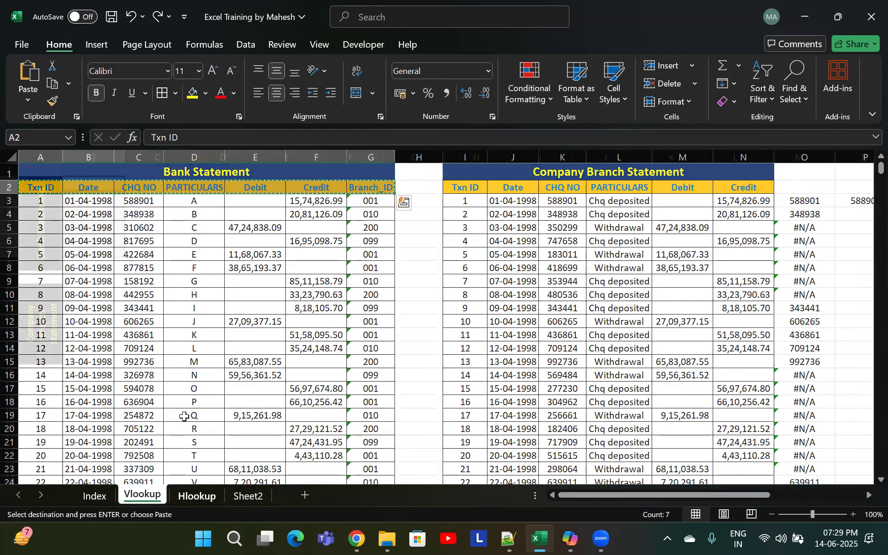
click(107, 184)
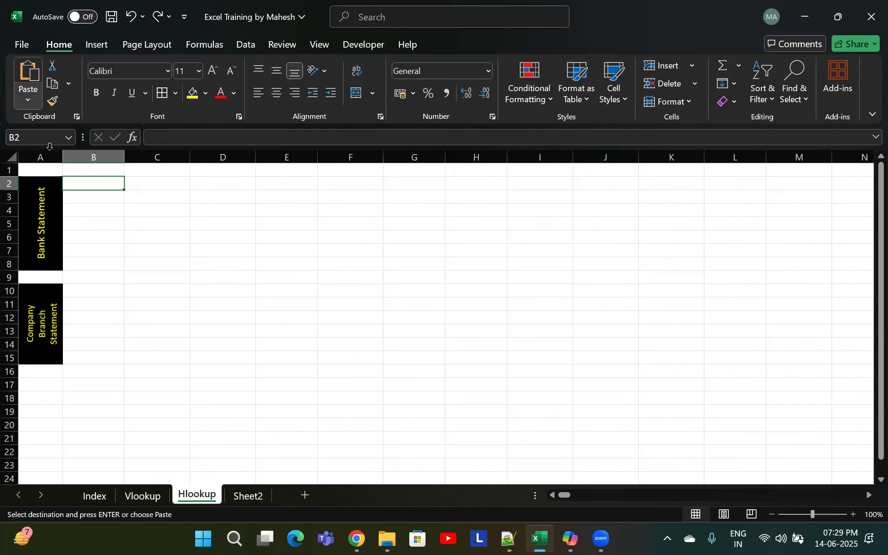
click(34, 101)
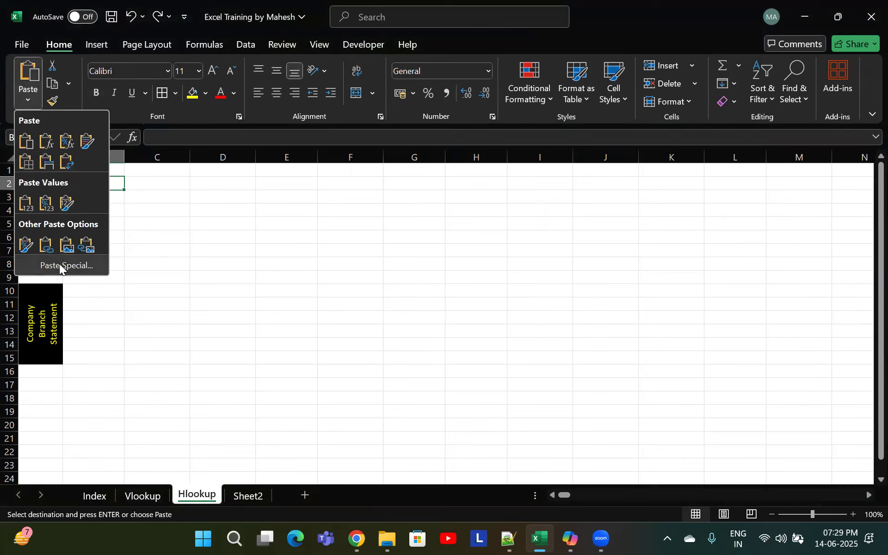
click(59, 263)
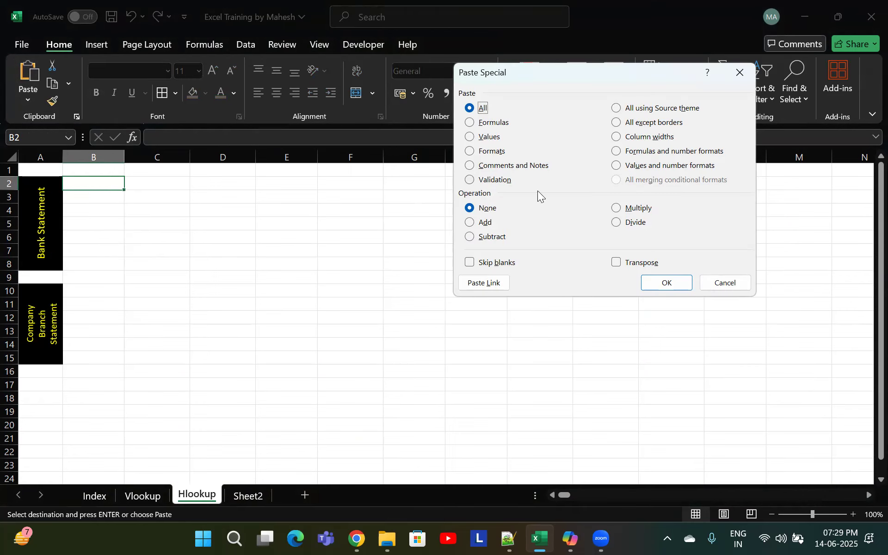
click(632, 261)
click(678, 286)
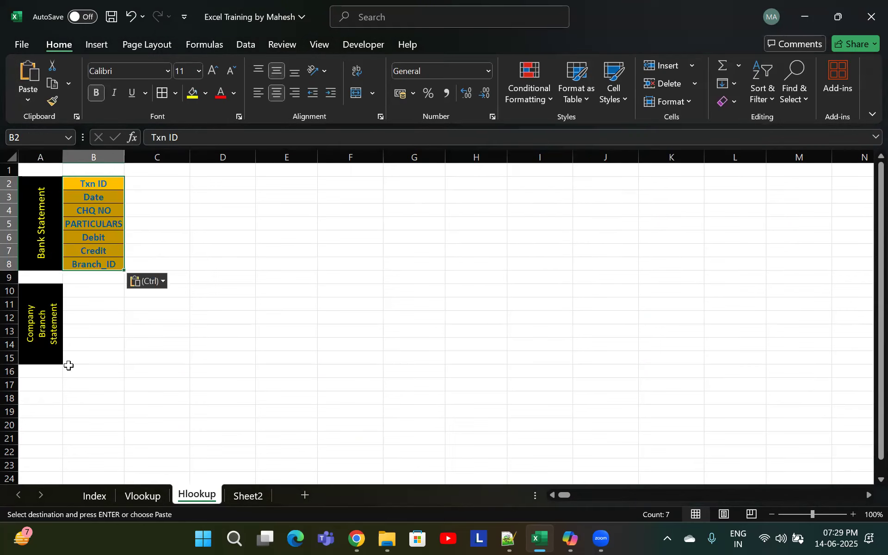
Copy the company branch statement headers from Txn ID to Credit and paste them transposed down column B starting at B10
click(140, 495)
drag(463, 190, 755, 189)
key(ctrl+v)
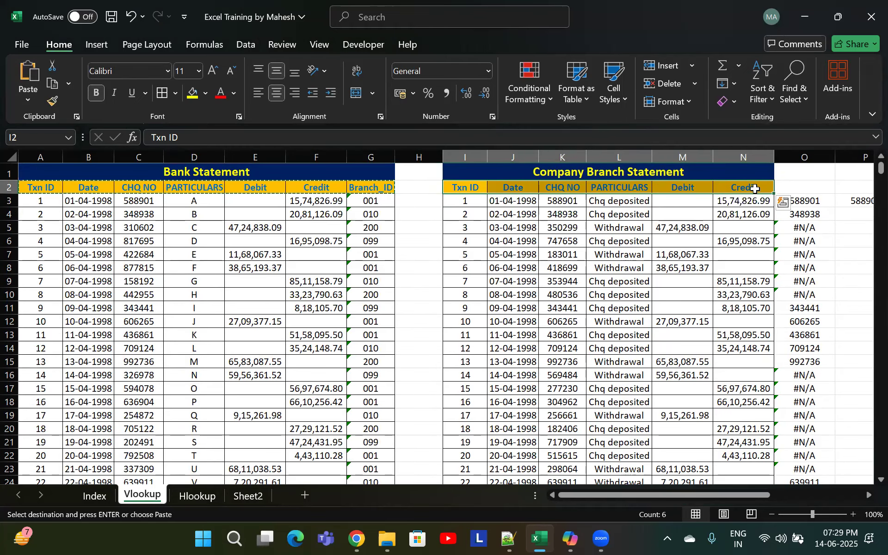
key(ctrl+c)
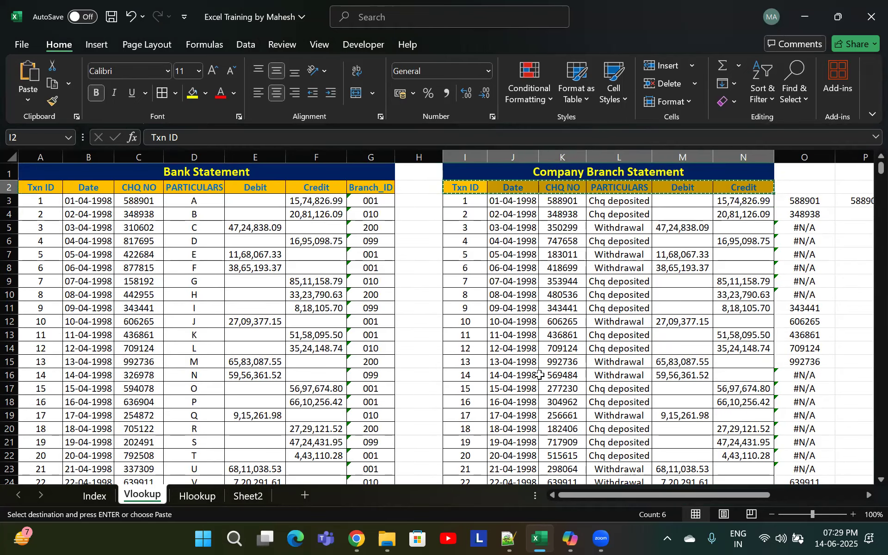
click(245, 497)
click(197, 496)
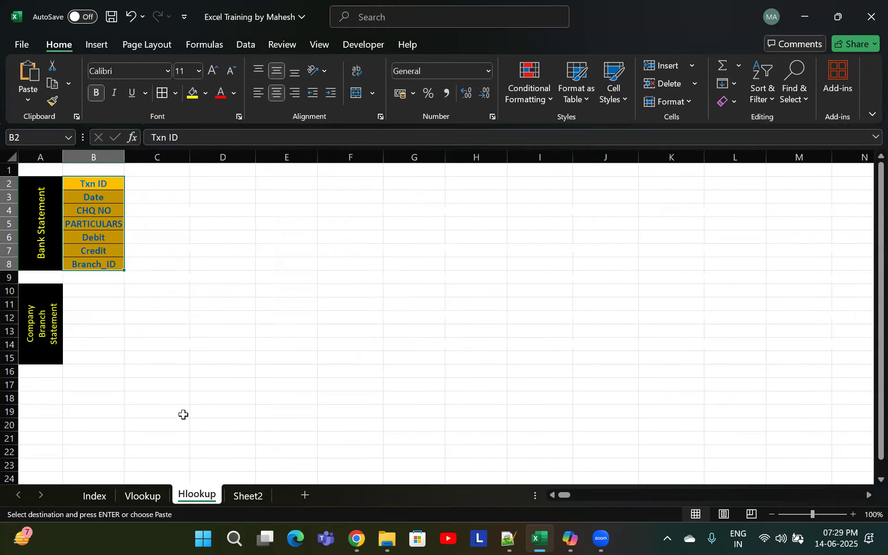
click(99, 290)
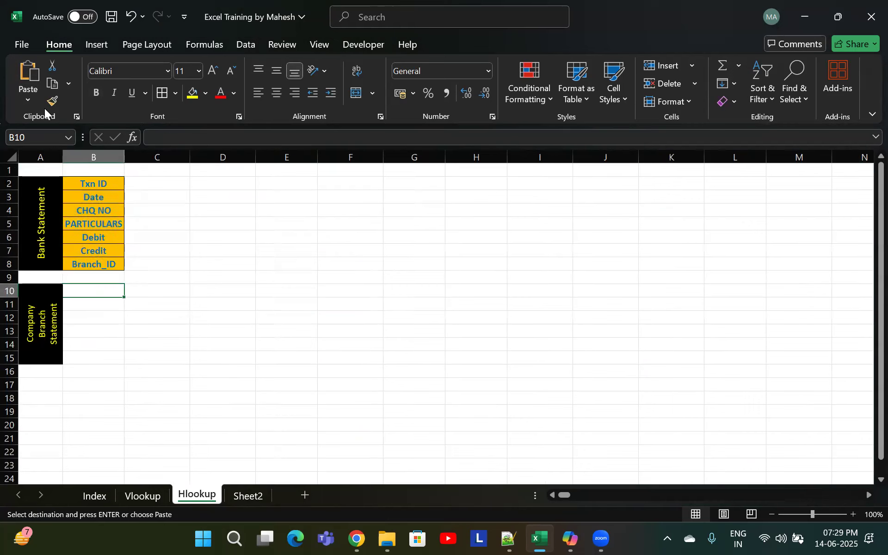
click(35, 103)
click(58, 259)
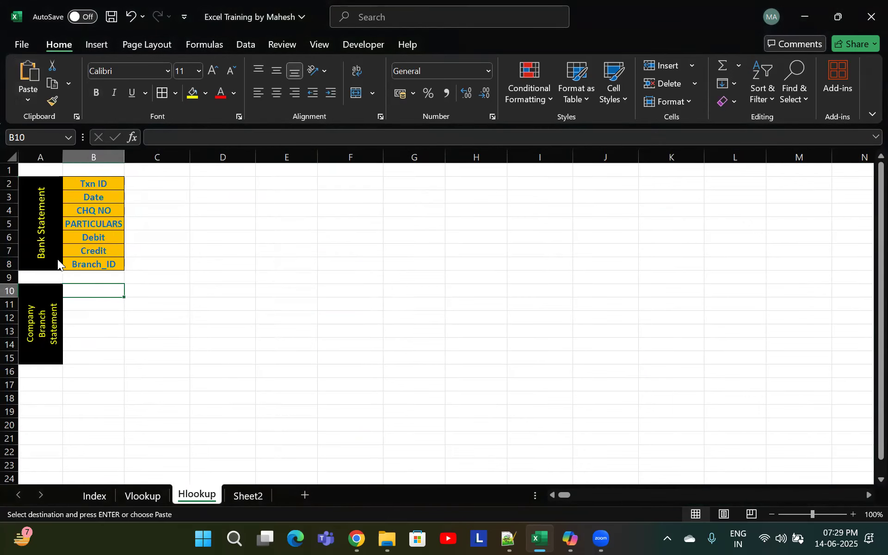
click(642, 262)
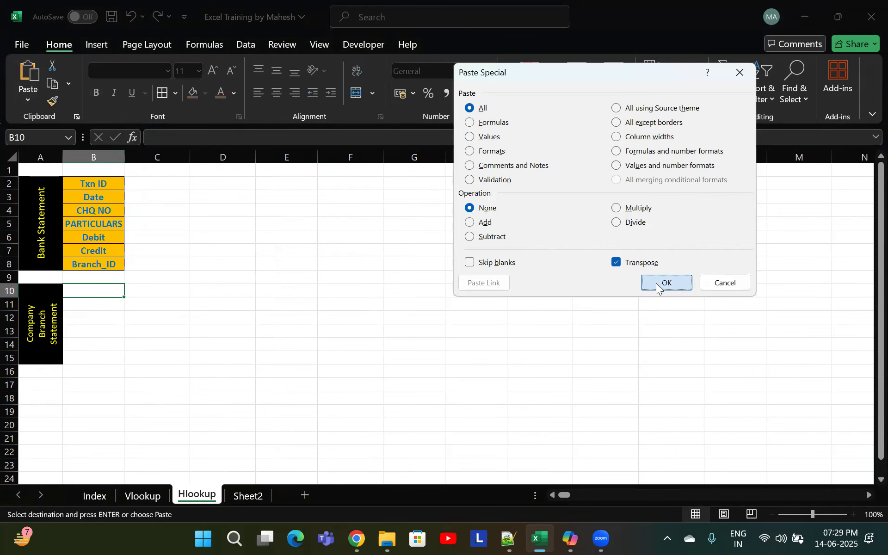
click(657, 284)
click(182, 273)
drag(99, 180, 111, 262)
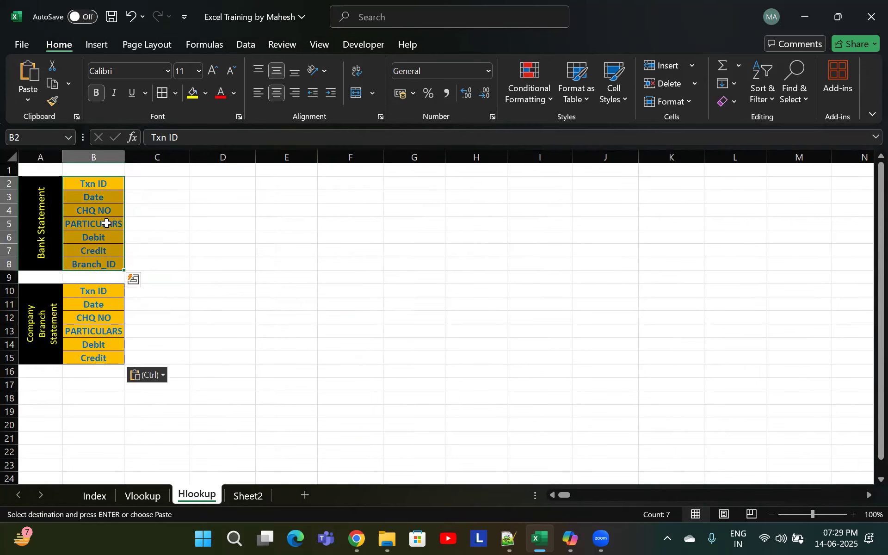
click(222, 254)
click(143, 495)
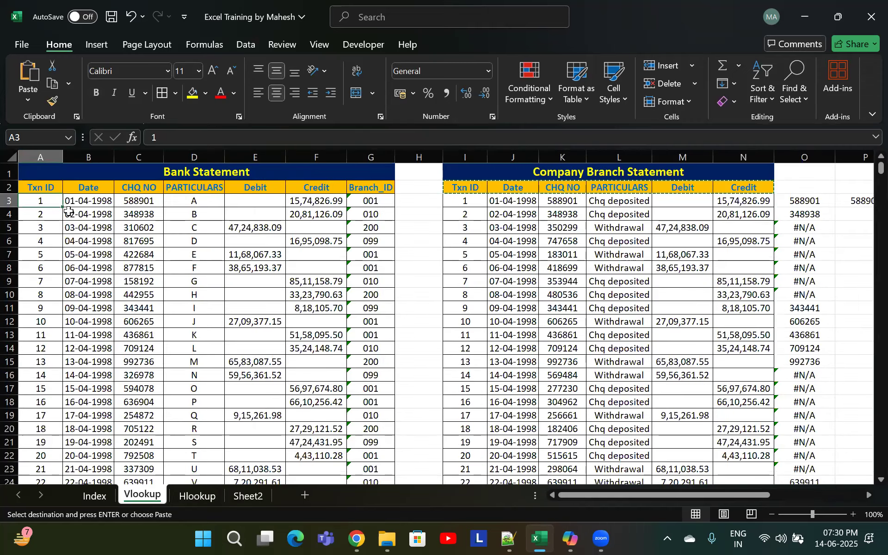
key(alt+Tab)
key(alt+Tab)
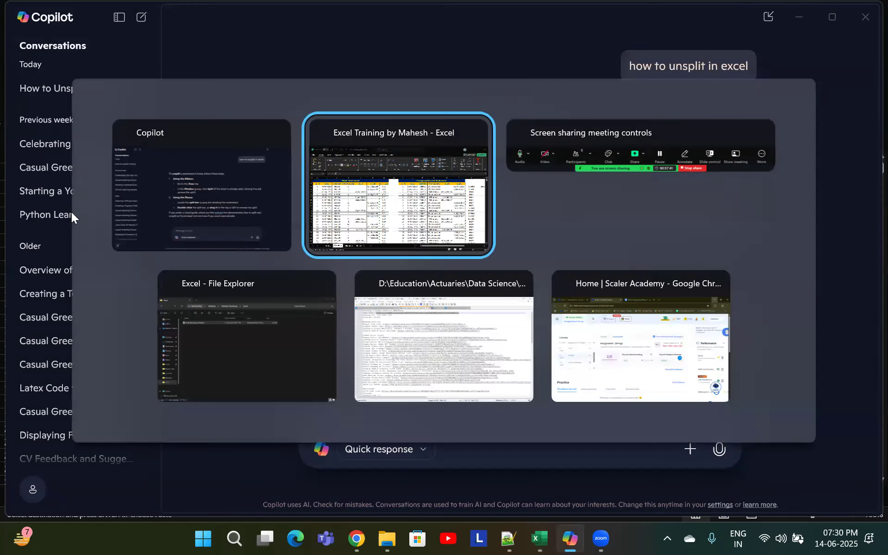
Copy the Vlookup sheet's bank statement data from A3 to Branch_ID row 1002 and paste it transposed into C2 of the Hlookup sheet
key(ctrl+Down)
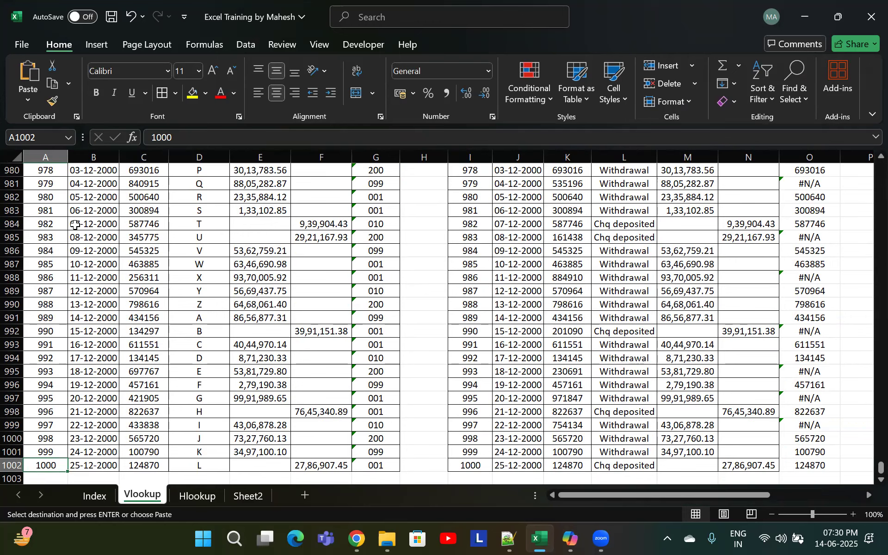
key(ctrl+Up)
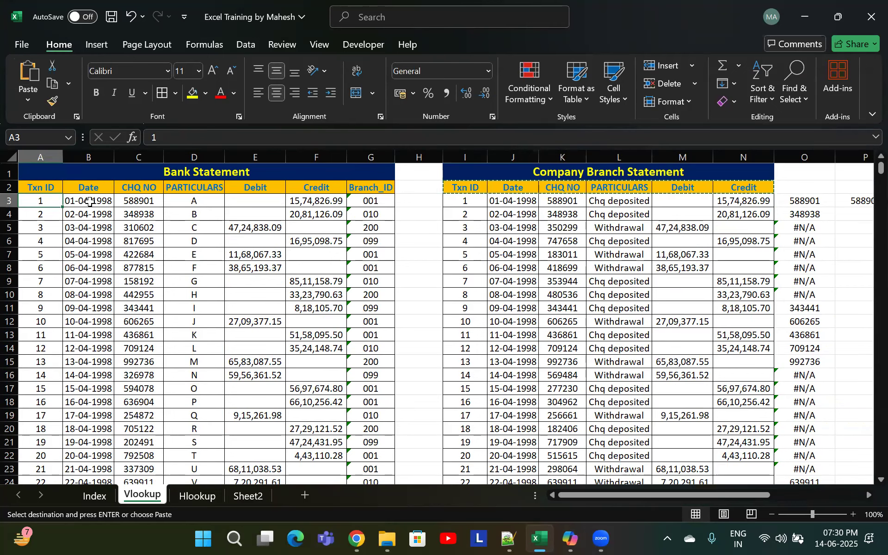
key(ctrl+shift+Down)
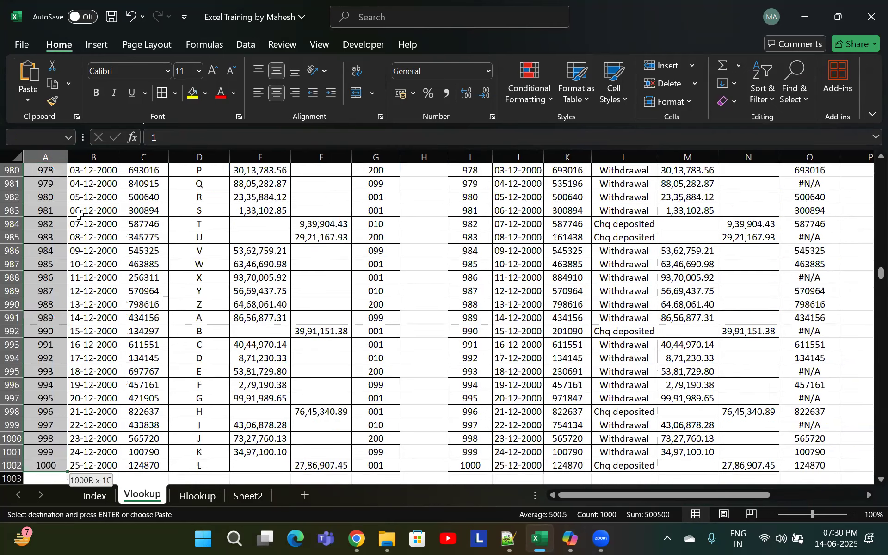
key(ctrl+shift+Right)
key(ctrl+shift+Right)
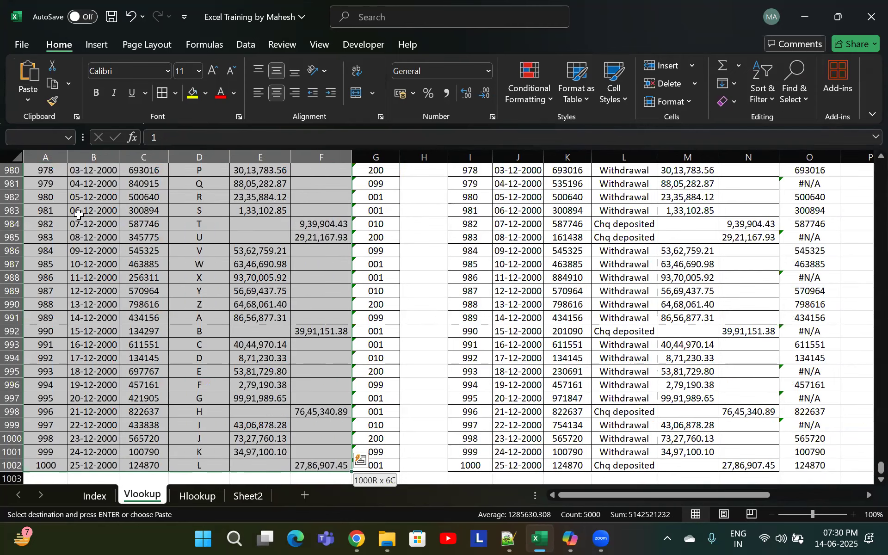
key(ctrl+c)
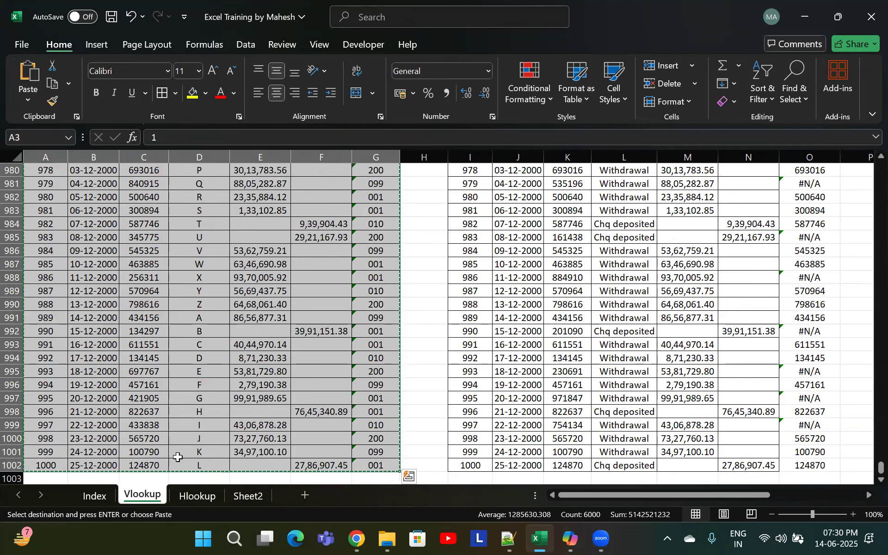
click(197, 496)
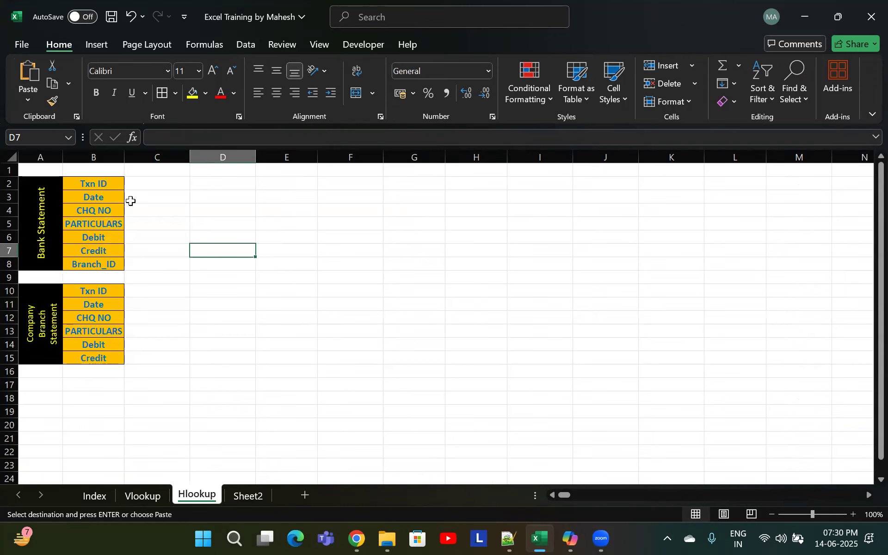
click(151, 184)
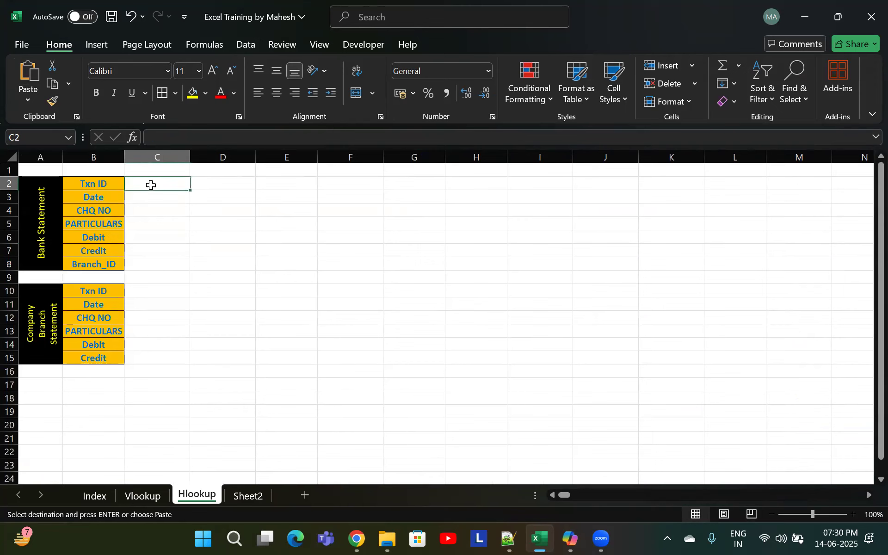
click(29, 102)
click(65, 270)
click(638, 263)
click(668, 286)
click(291, 226)
click(477, 252)
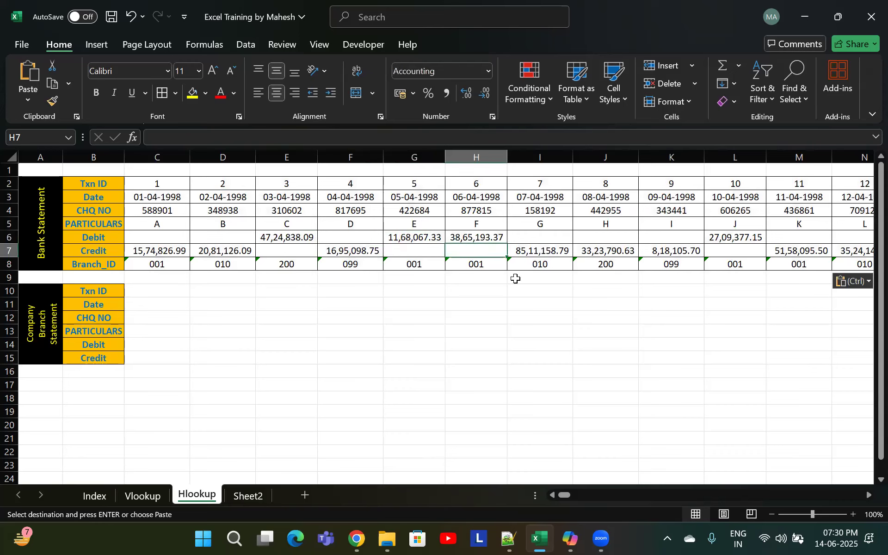
Browse the transposed bank data across to its last column and back to the start
key(Up)
key(Up)
key(Up)
key(Up)
key(Up)
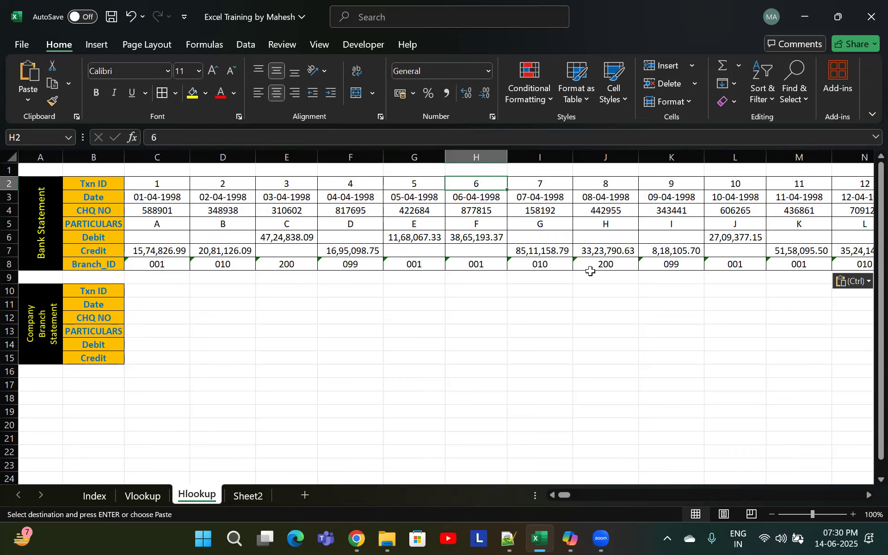
key(ctrl)
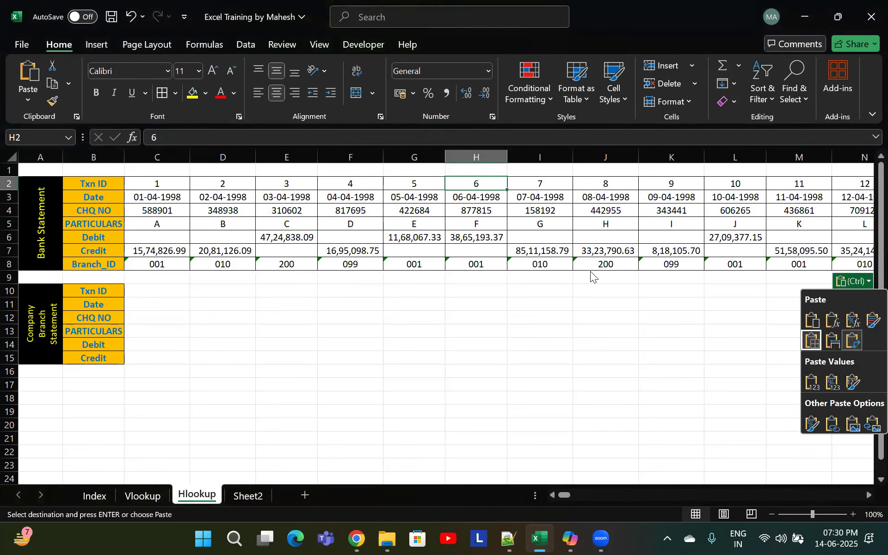
key(Escape)
key(ctrl+Right)
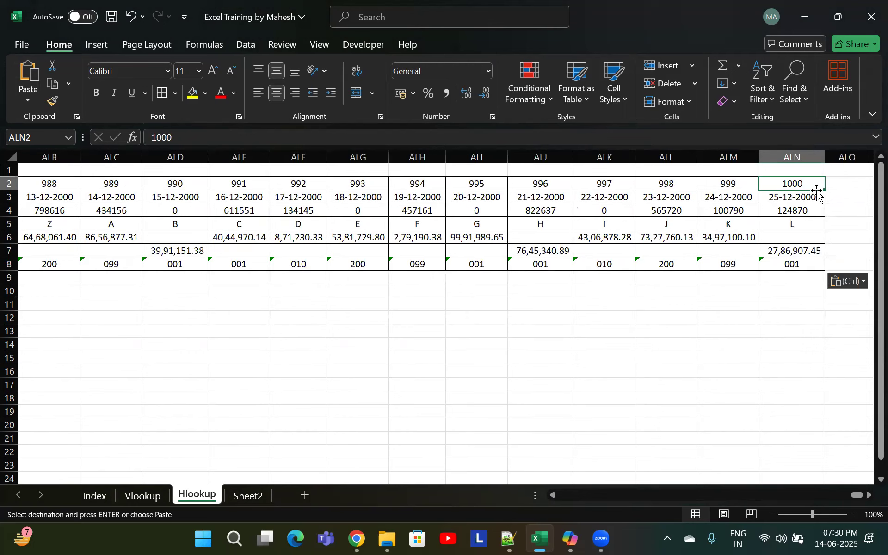
click(727, 319)
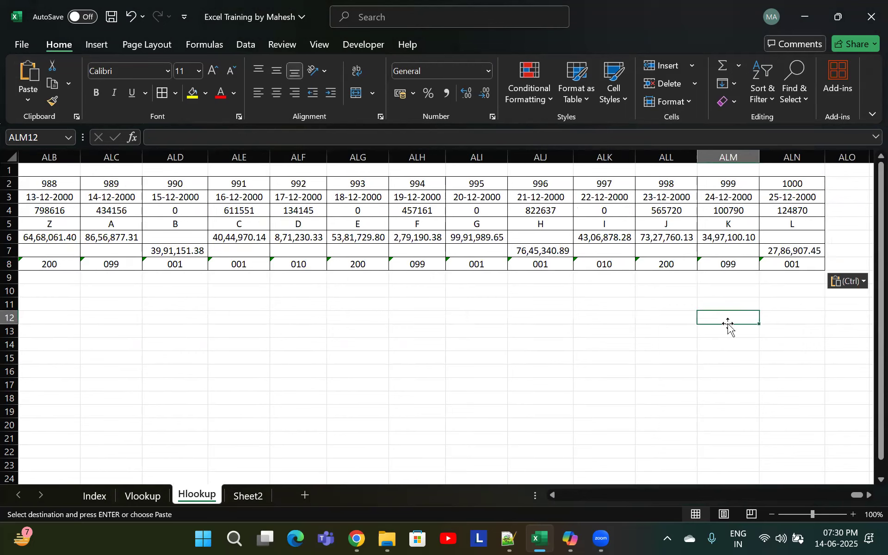
click(565, 262)
key(Left)
key(Left)
key(Left)
key(Left)
key(Left)
key(Left)
key(Left)
key(Left)
key(Left)
key(Left)
key(Left)
key(Left)
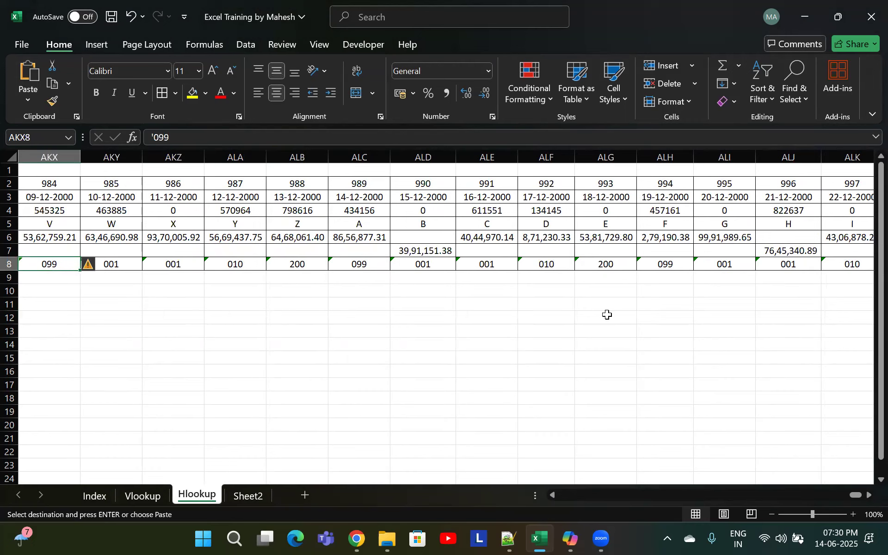
key(ctrl+Left)
key(ctrl+Left)
key(Down)
key(Down)
key(Down)
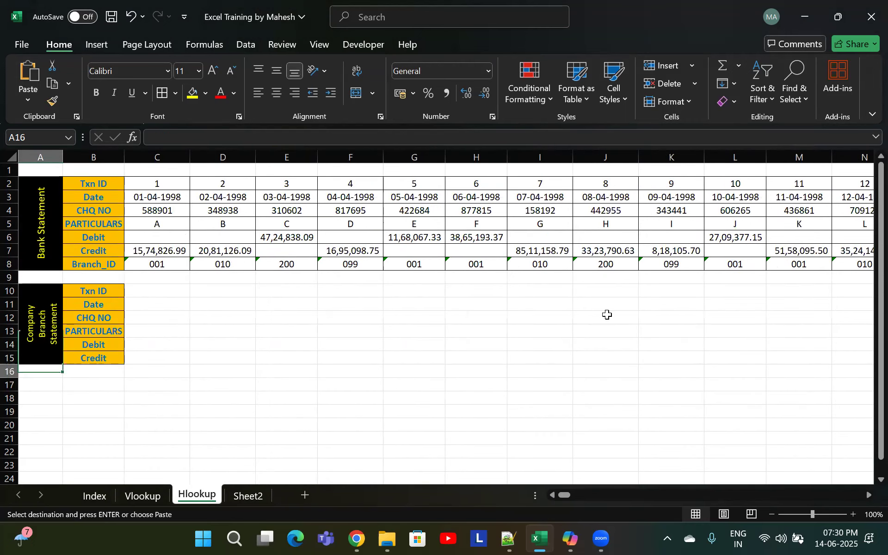
key(Right)
key(Right)
key(Up)
key(Up)
key(Up)
key(Up)
key(Up)
key(Up)
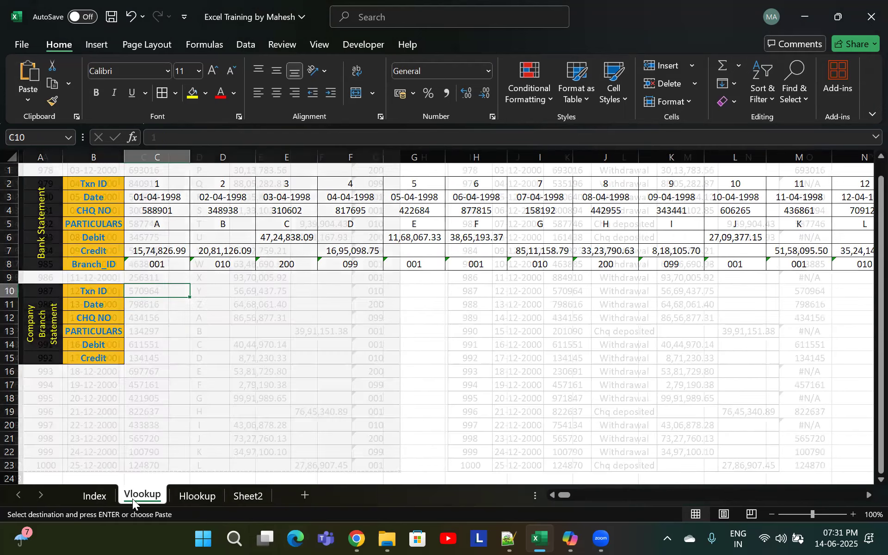
Copy the company branch statement from the Txn ID header to the last Credit row and paste it transposed into C10
click(135, 496)
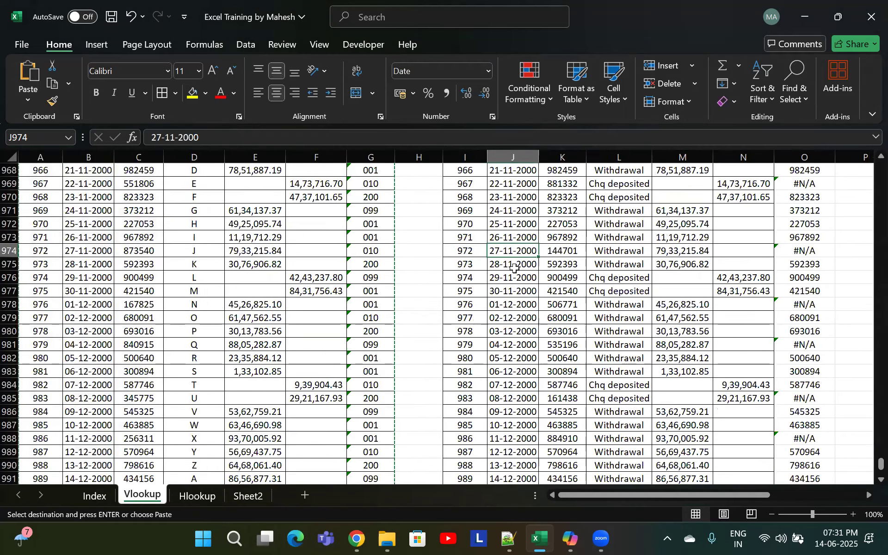
key(ctrl+Up)
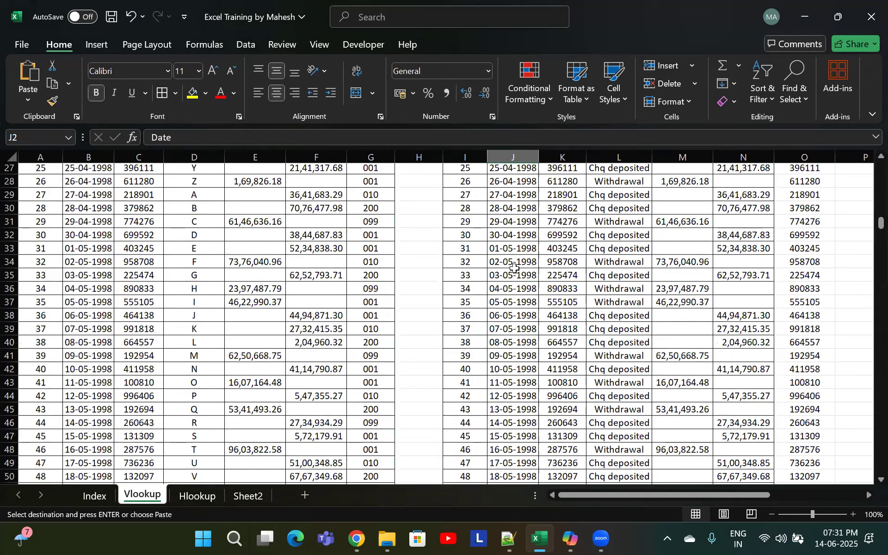
key(Left)
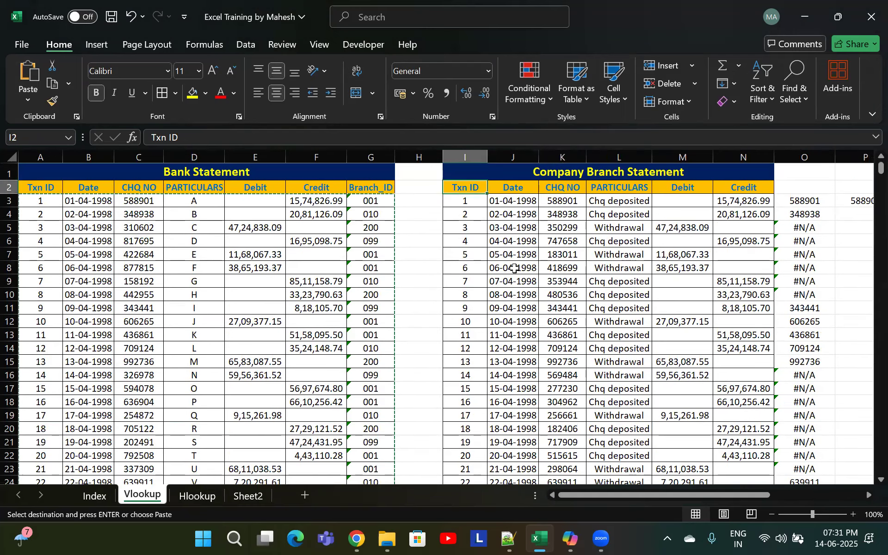
key(ctrl+shift+Down)
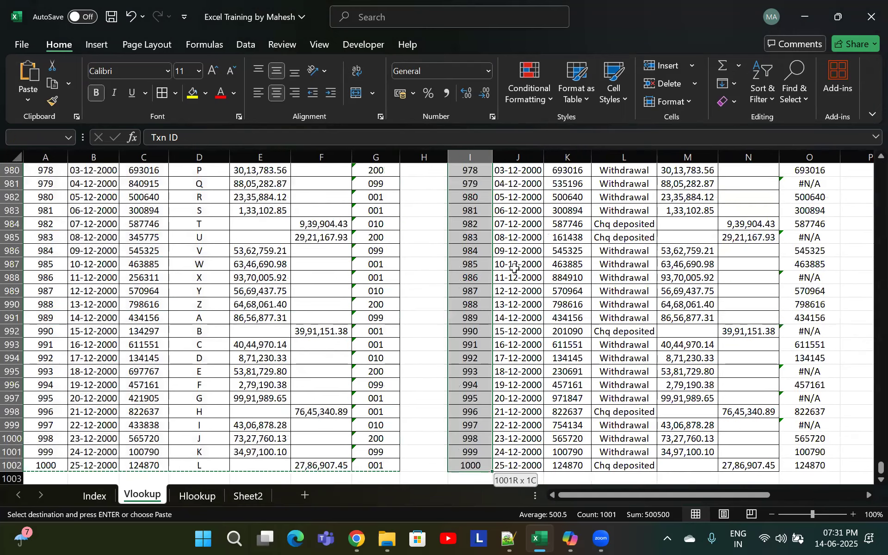
key(ctrl+shift+Right)
key(ctrl+c)
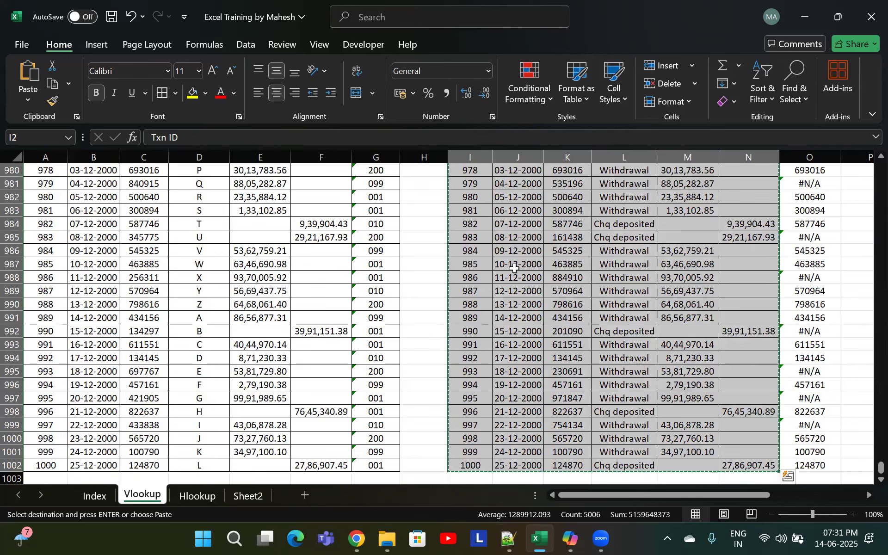
click(204, 498)
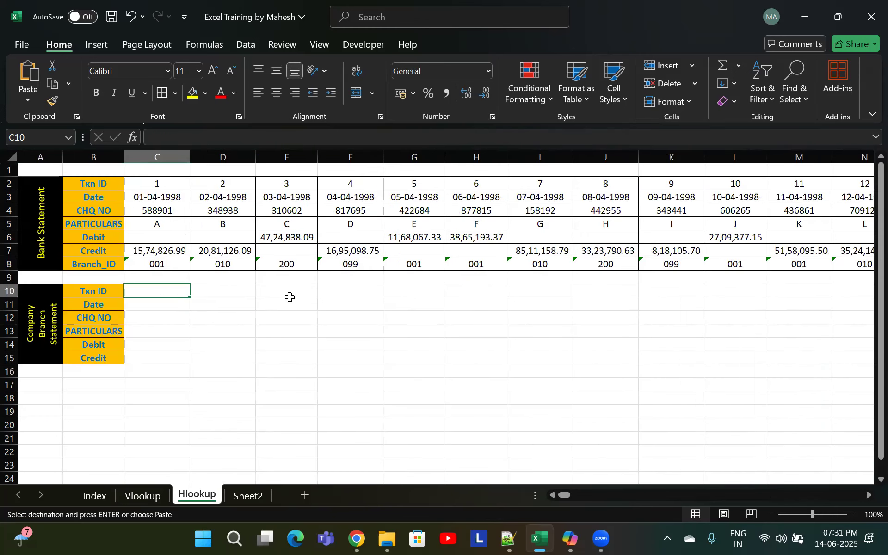
click(31, 104)
click(61, 265)
click(646, 262)
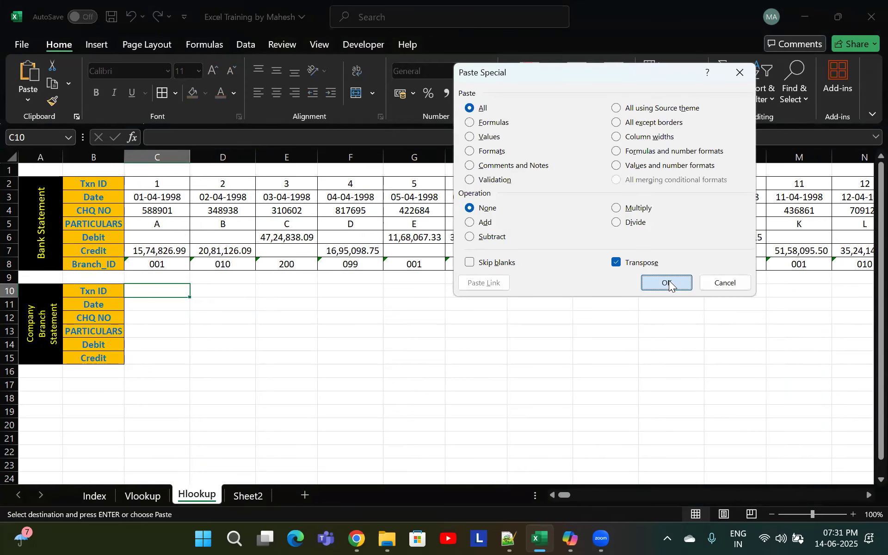
click(667, 283)
Delete the duplicated header cells C10:C15, shifting the remaining cells left
drag(162, 293, 169, 354)
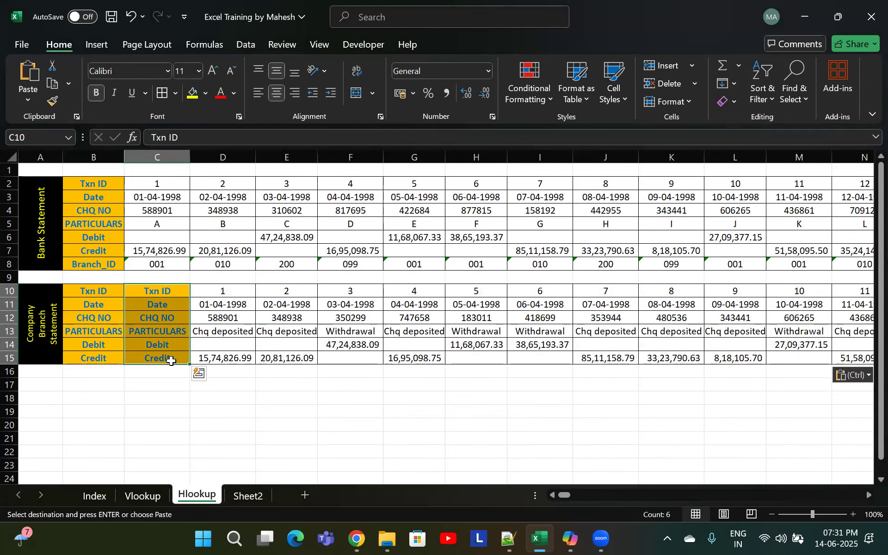
key(ctrl+minus)
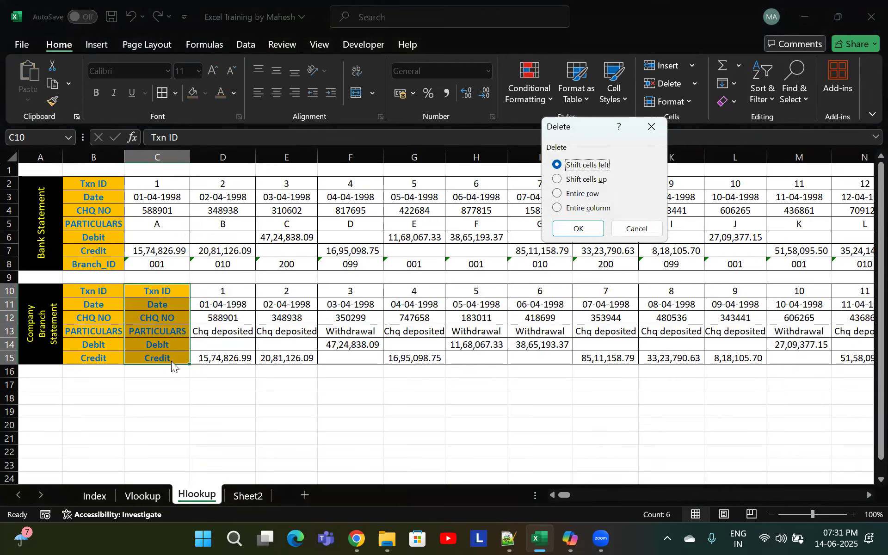
key(Return)
click(172, 295)
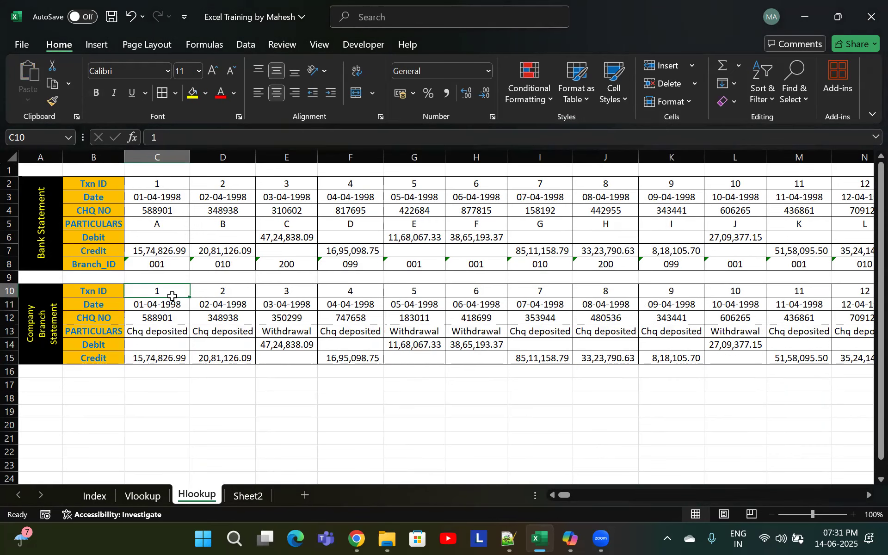
Inspect the transposed data, comparing the cheque numbers of the bank and branch statements
key(ctrl+Right)
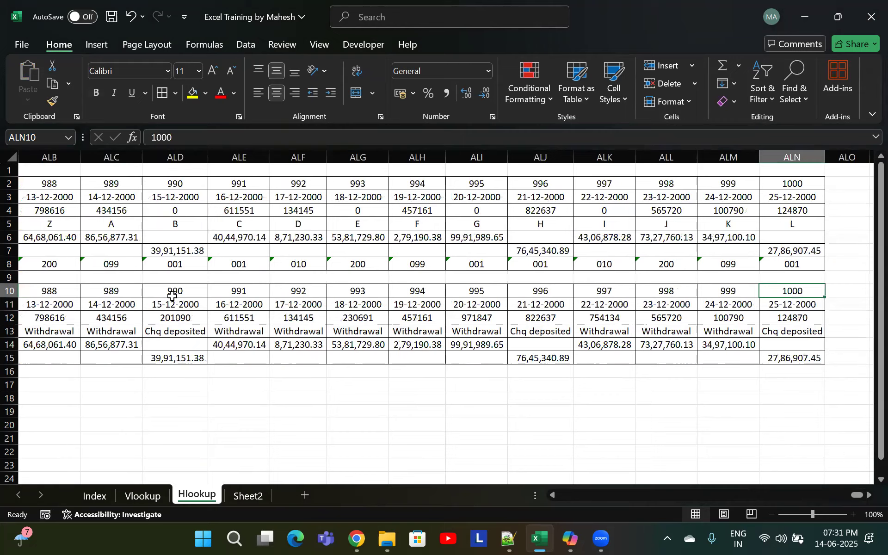
key(ctrl+Left)
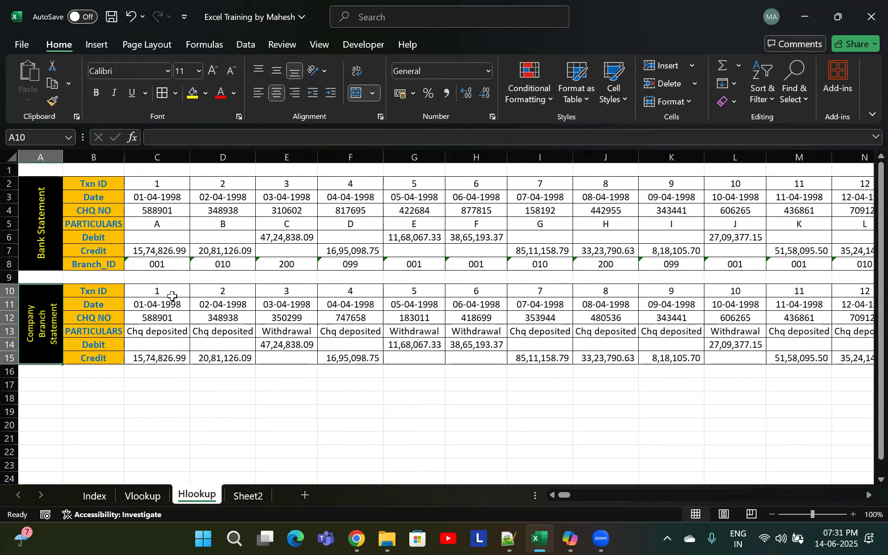
key(Down)
key(Down)
key(Right)
key(Right)
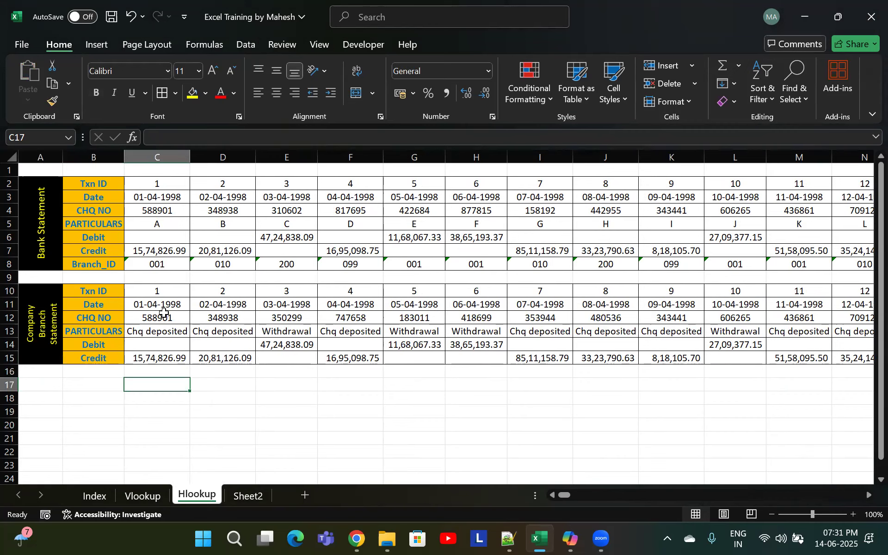
click(163, 316)
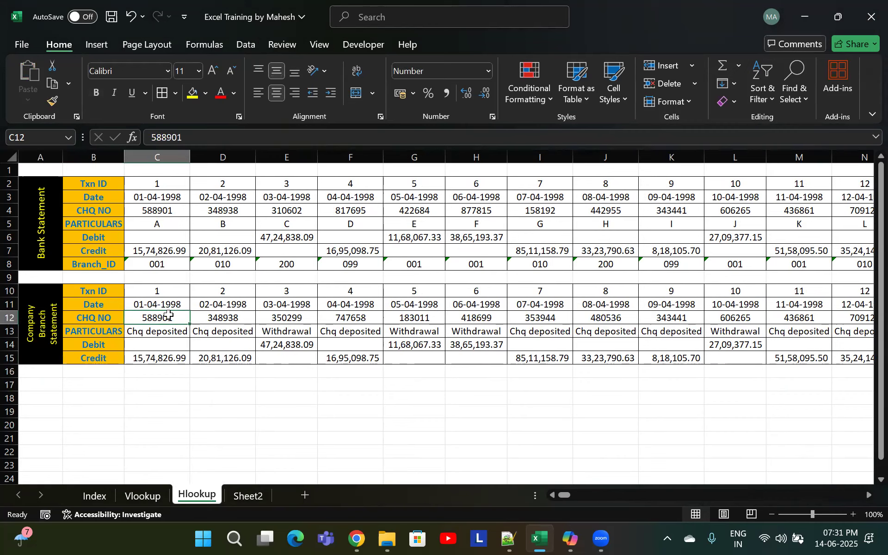
click(161, 214)
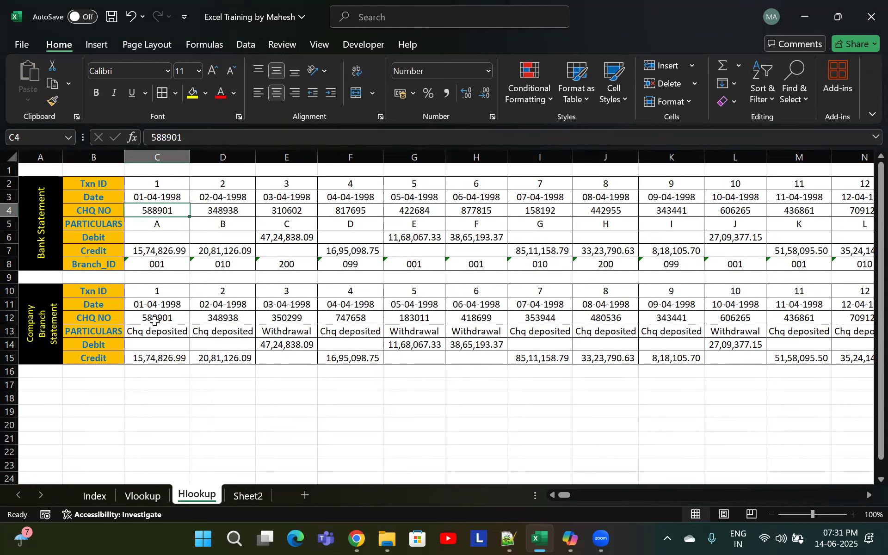
click(156, 319)
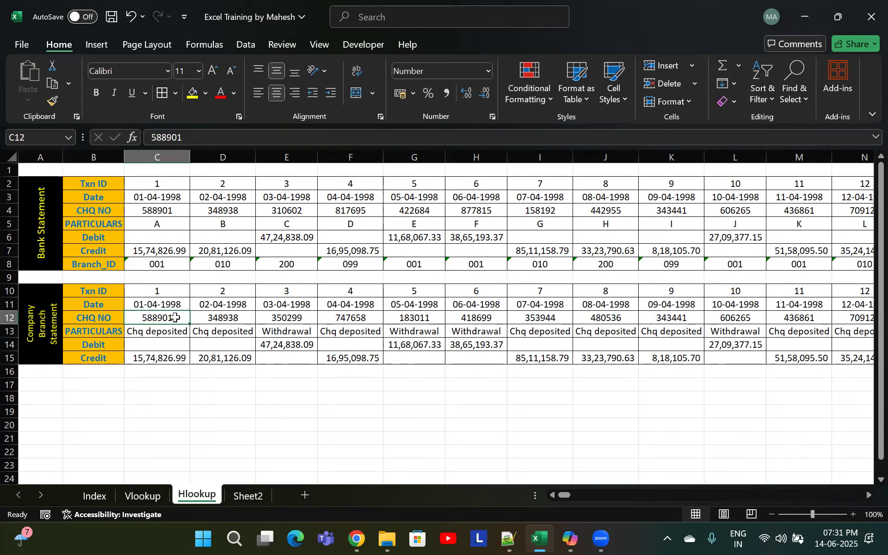
click(166, 213)
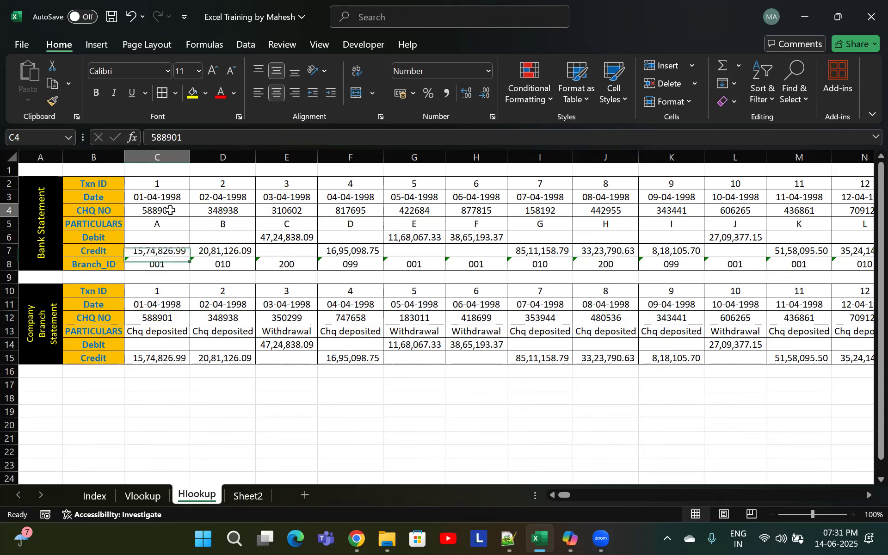
key(Right)
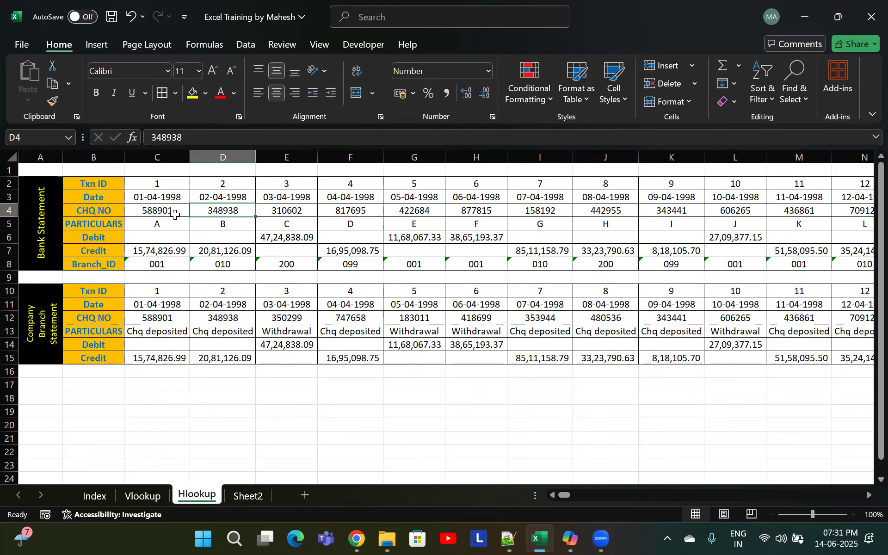
click(172, 214)
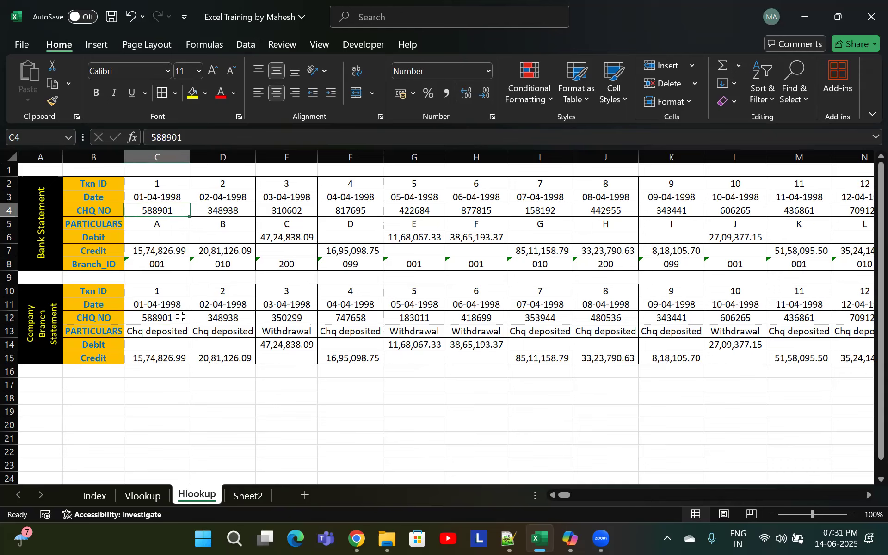
double_click(167, 382)
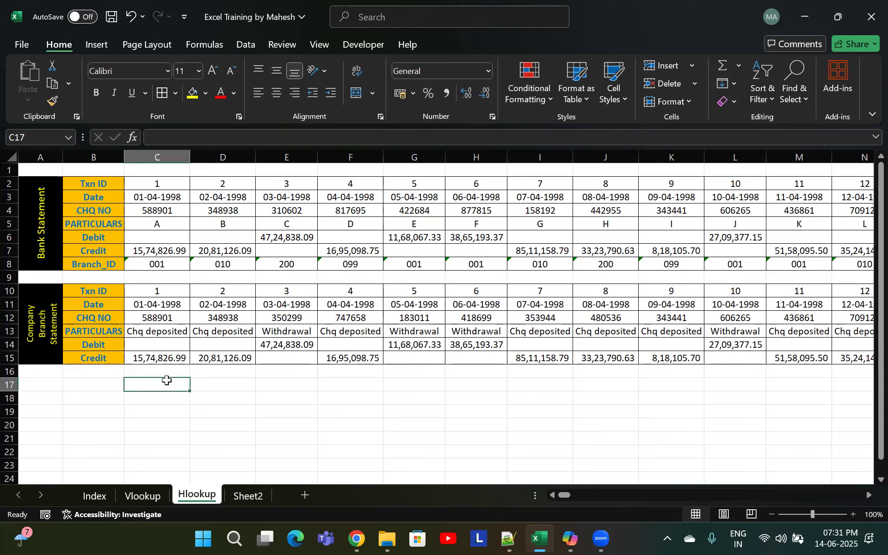
Start an HLOOKUP formula in C17 that looks up C12 in the bank statement range C4:ALN8
text(=)
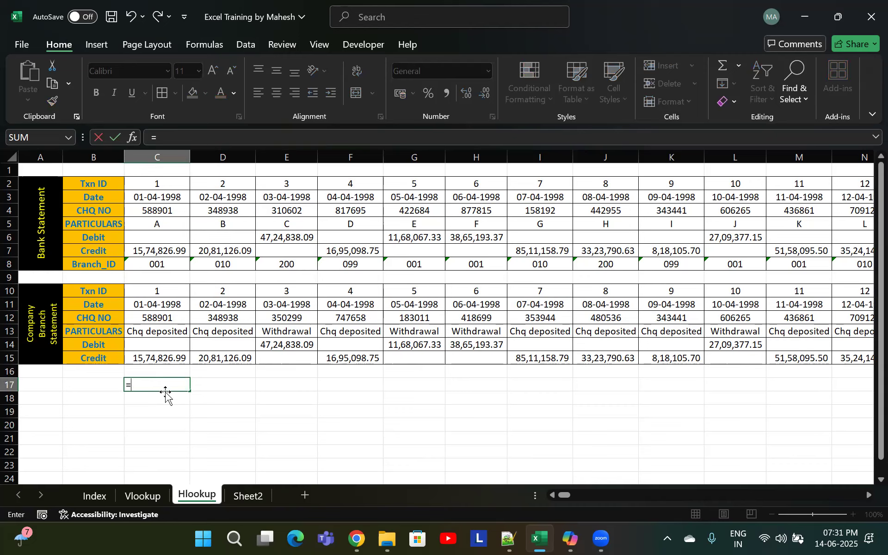
text(hloo)
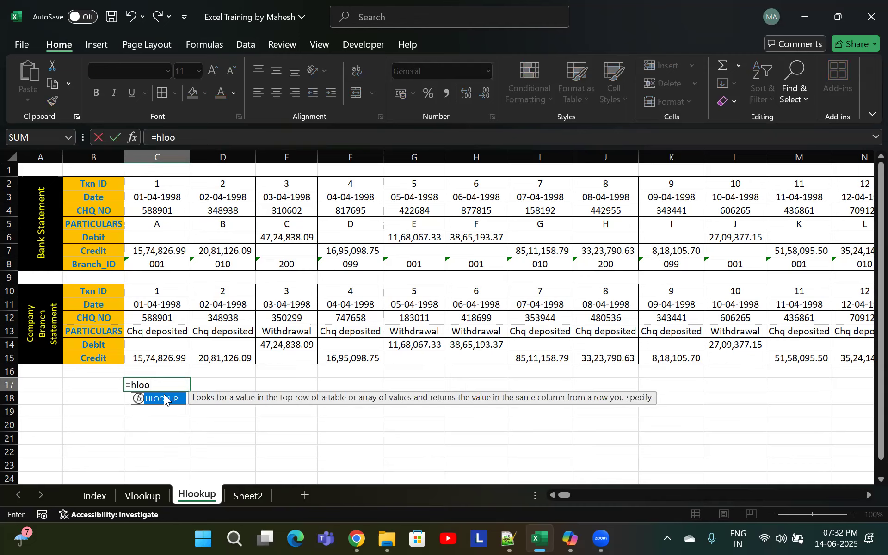
key(Tab)
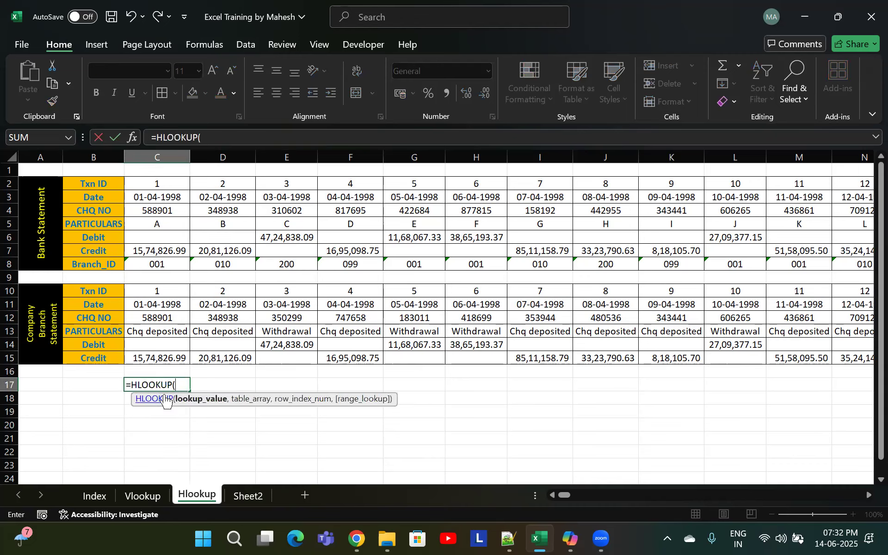
click(160, 317)
text(,)
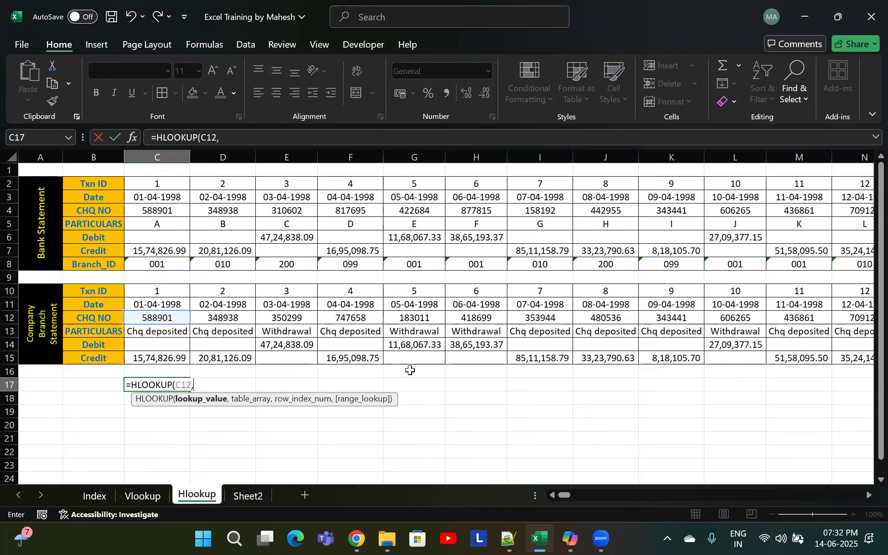
drag(162, 187, 247, 277)
click(159, 212)
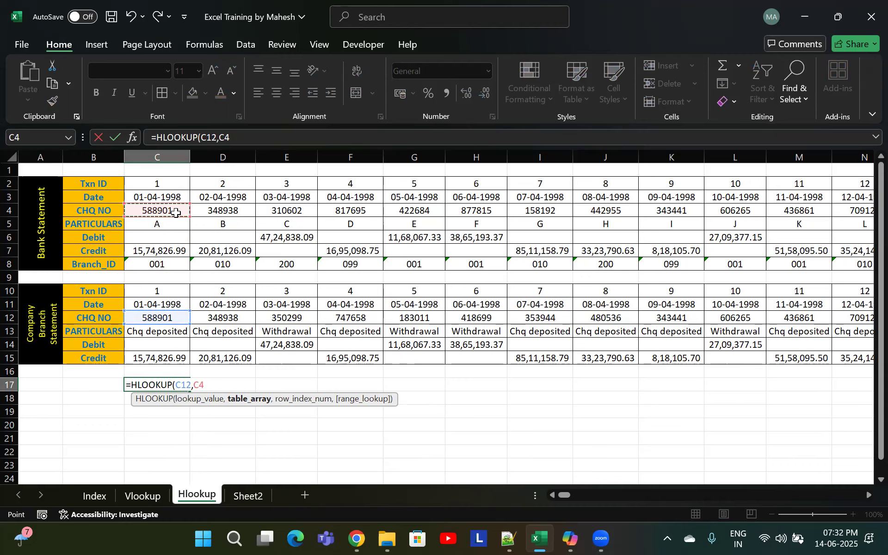
key(shift+Down)
key(shift+Down)
key(shift+Down)
key(shift+Down)
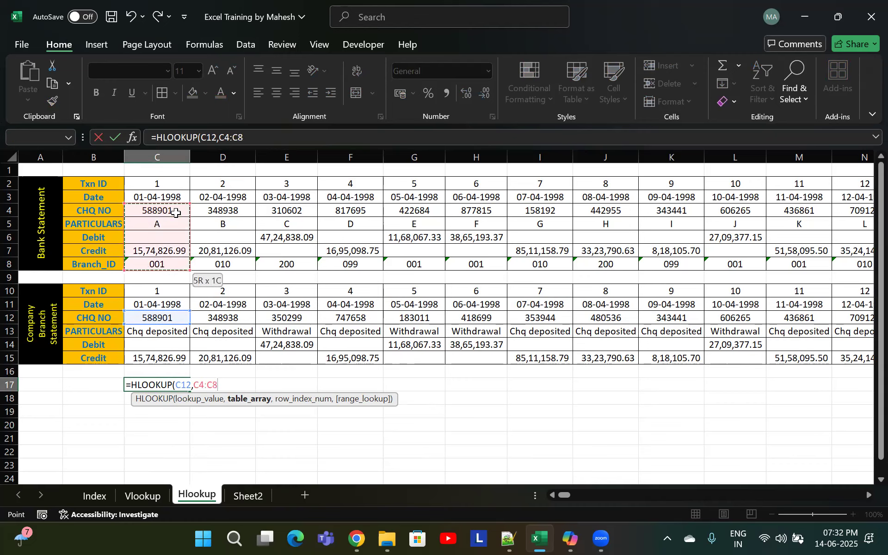
key(shift+Up)
key(Up)
key(Down)
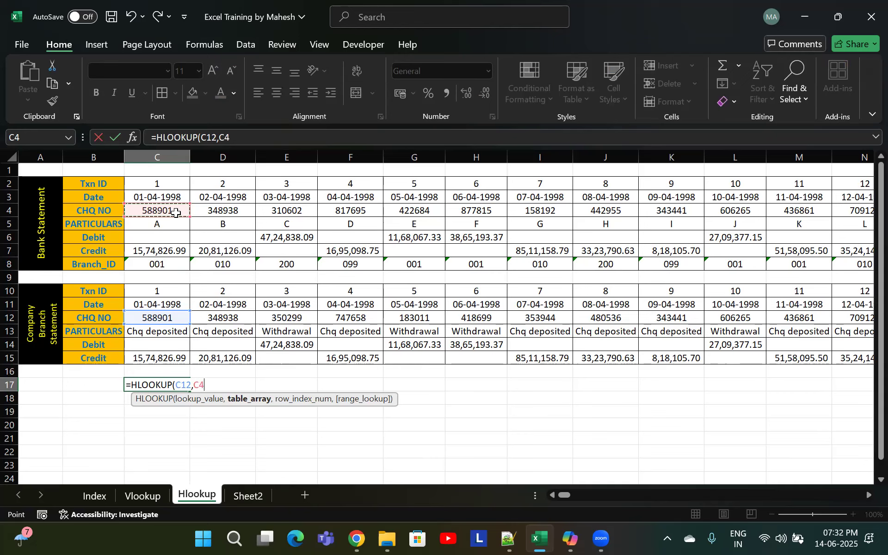
key(shift+Down)
key(shift+Down)
key(shift+Down)
key(shift+Down)
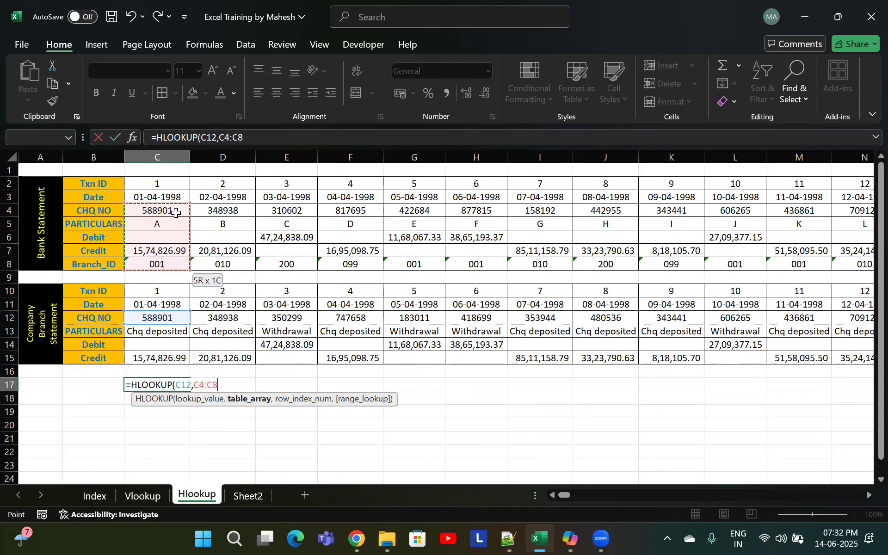
key(ctrl+shift+Right)
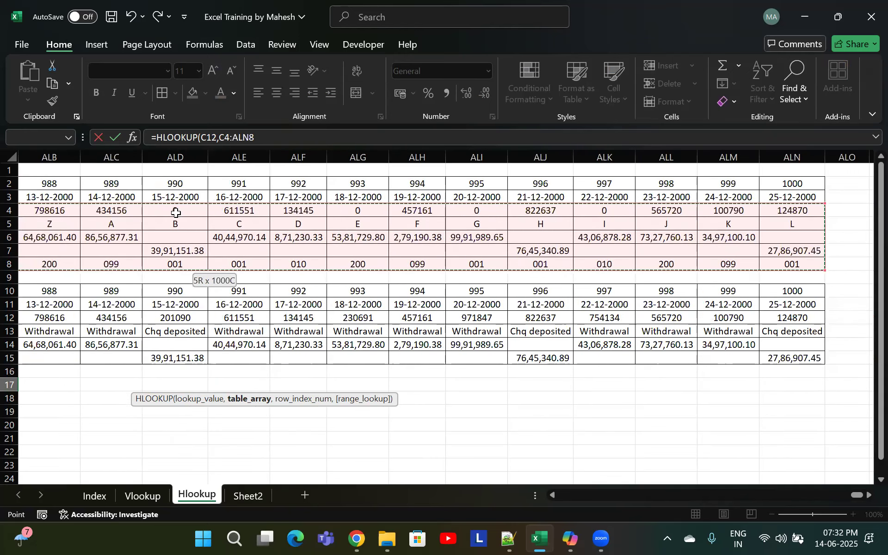
text(,)
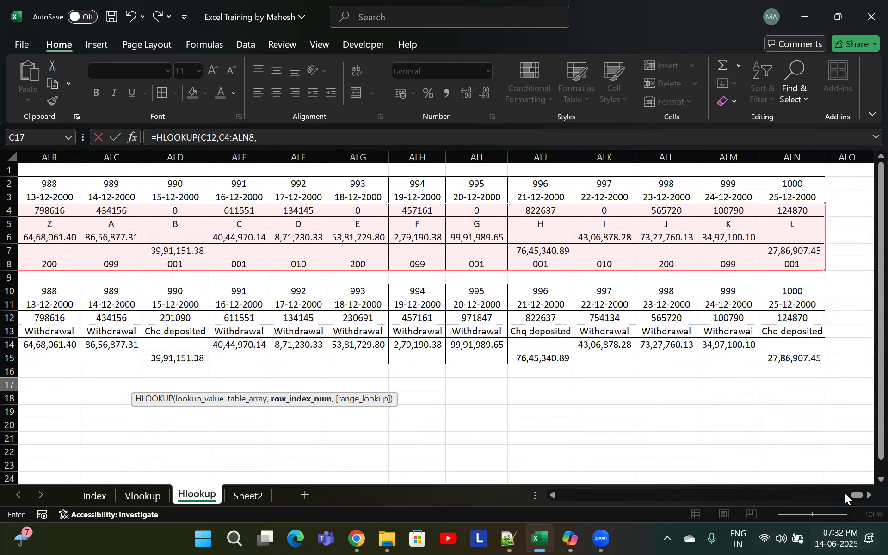
Complete the C17 formula with row index 1 and FALSE for exact match, and confirm it
drag(862, 494, 507, 465)
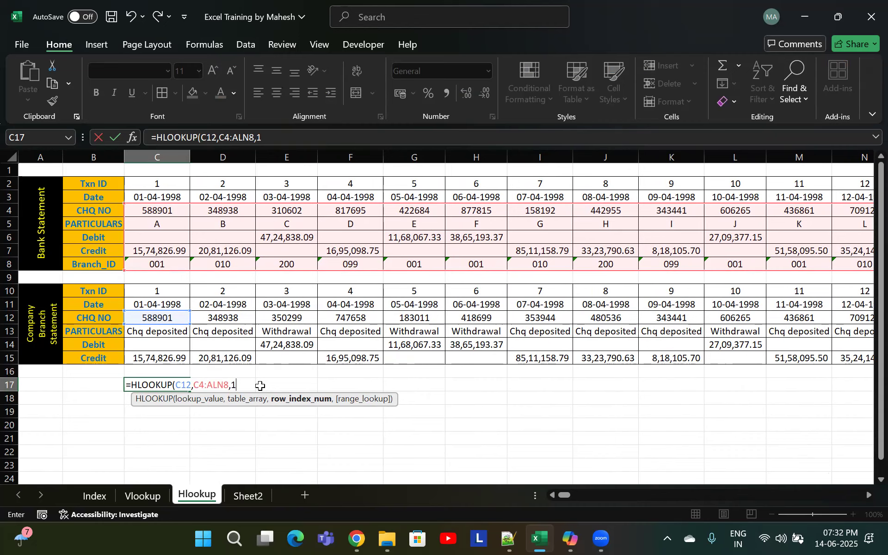
text(,)
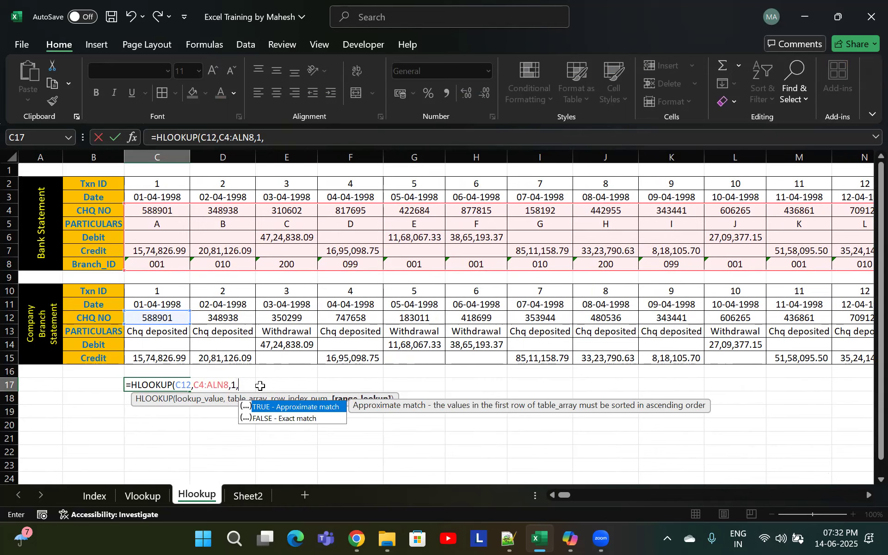
key(Down)
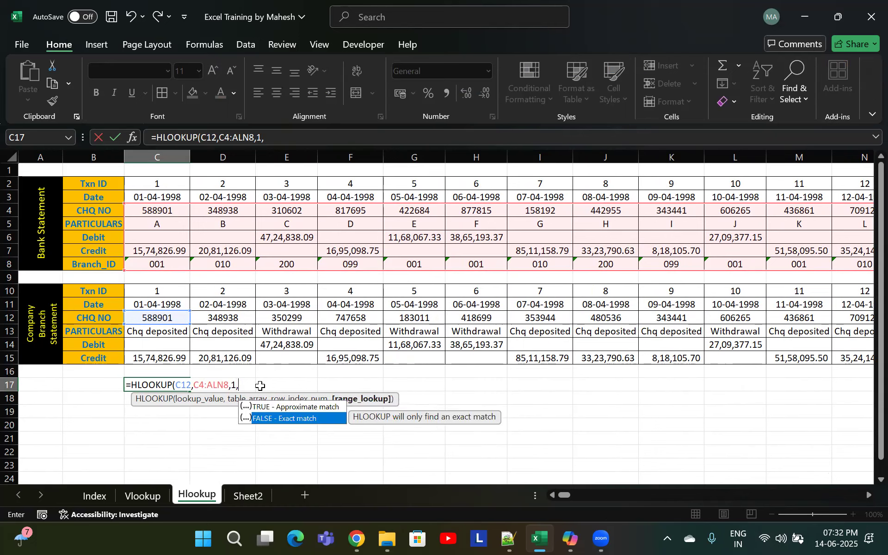
key(Tab)
text())
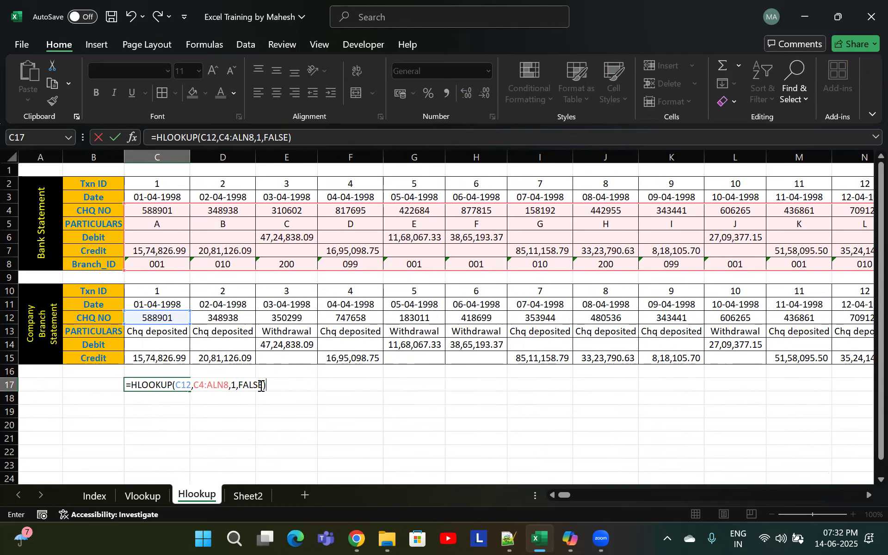
key(Return)
key(Up)
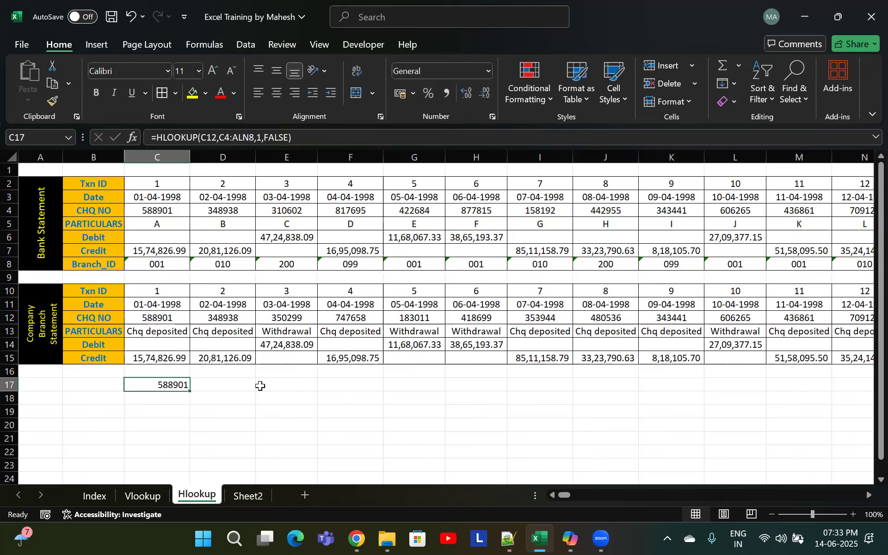
Start another HLOOKUP formula in C18 looking up C12 in the range C4:ALN8
click(170, 399)
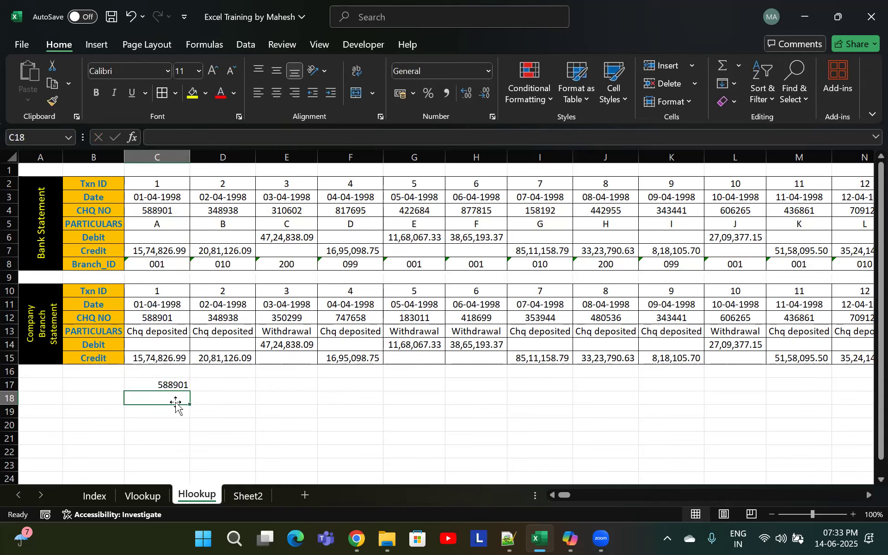
text(=hlo)
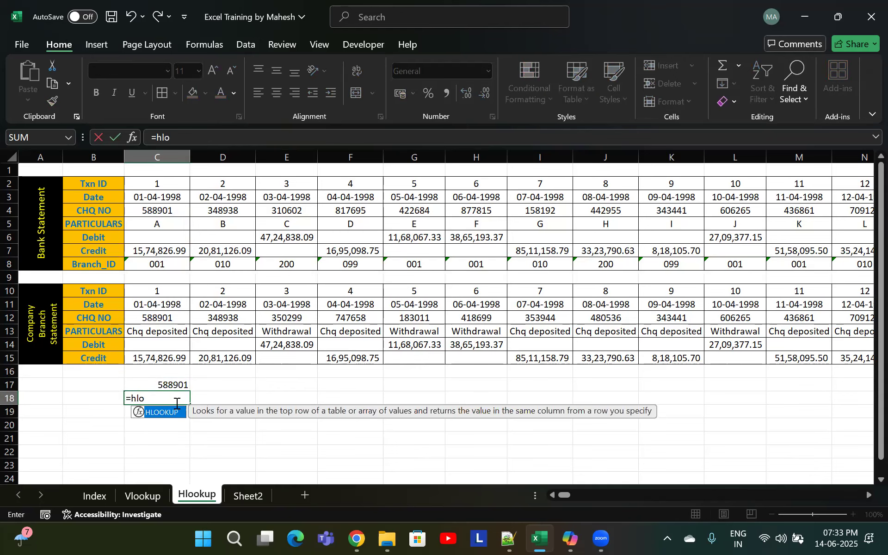
text(o)
key(Tab)
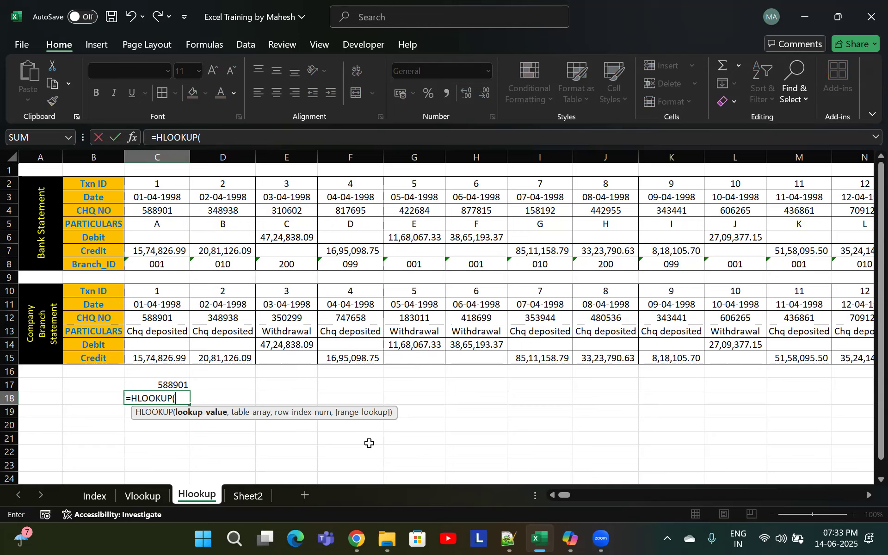
click(159, 318)
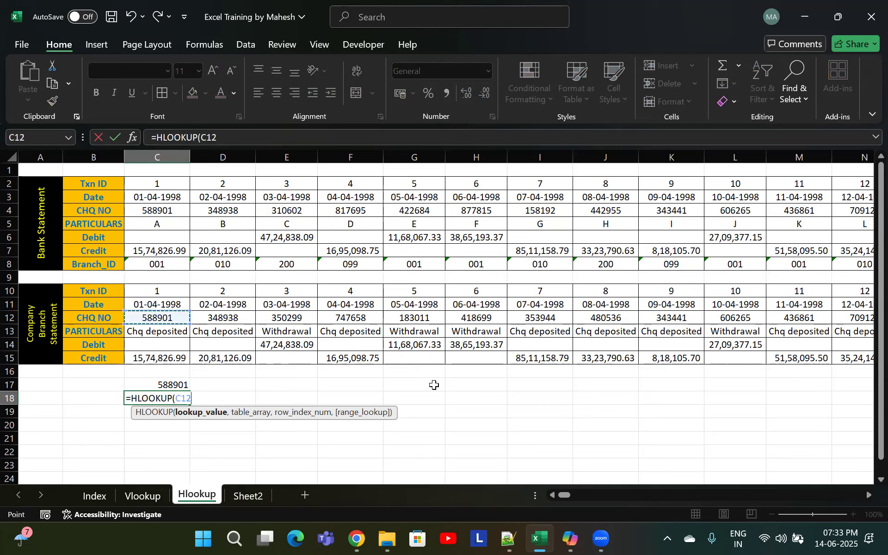
text(,)
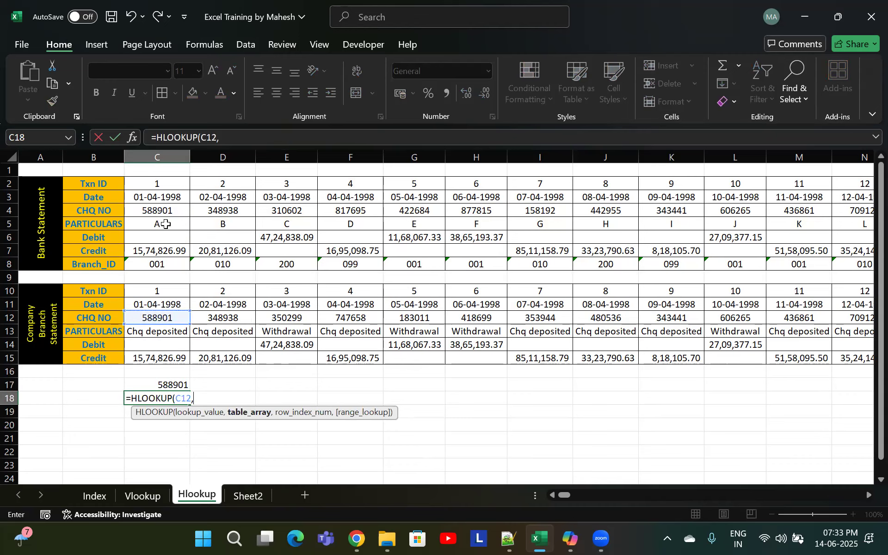
click(159, 212)
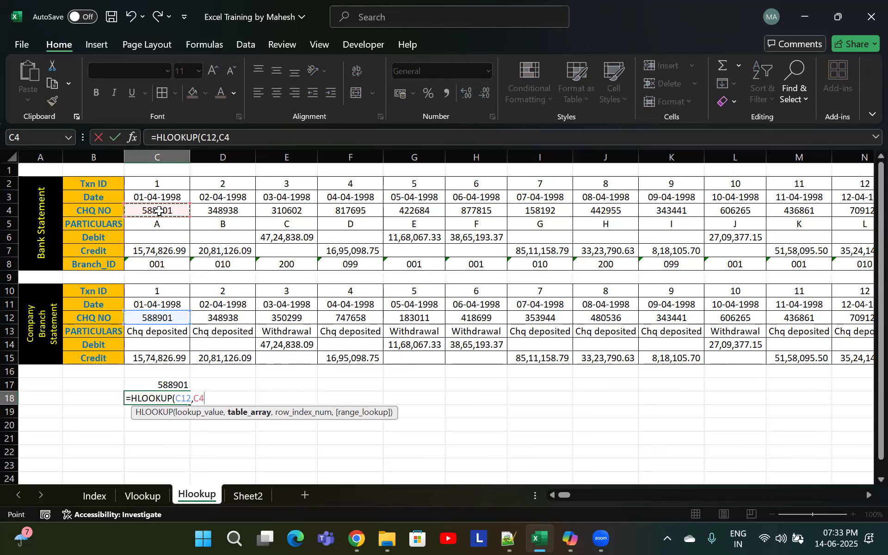
drag(160, 212, 159, 251)
key(shift+Down)
key(ctrl+shift+Right)
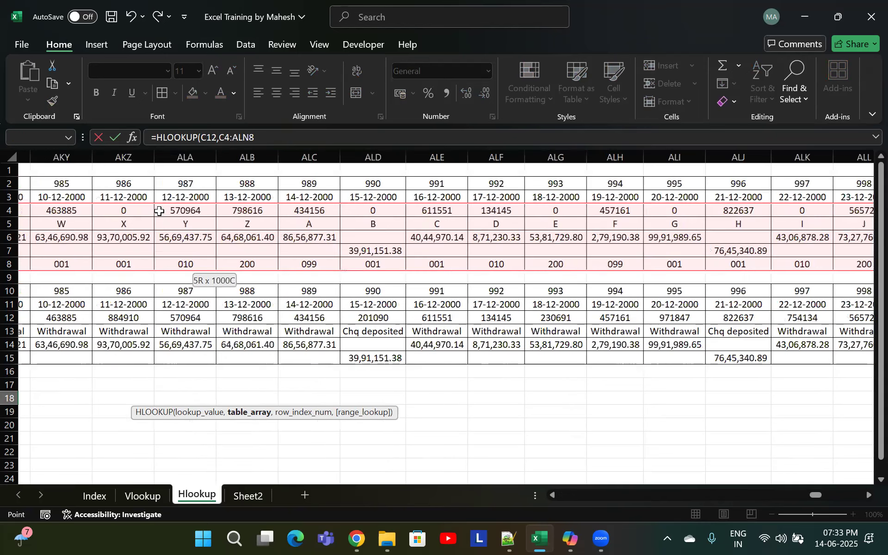
text(,)
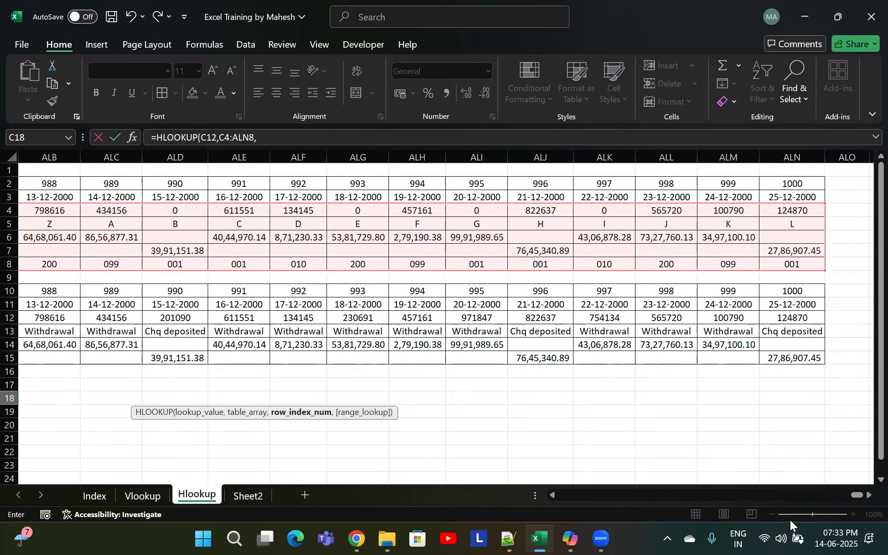
Use MATCH(B4,B2:B8,0) as the row index, set the range lookup to 0, and confirm the C18 formula
drag(851, 495, 546, 499)
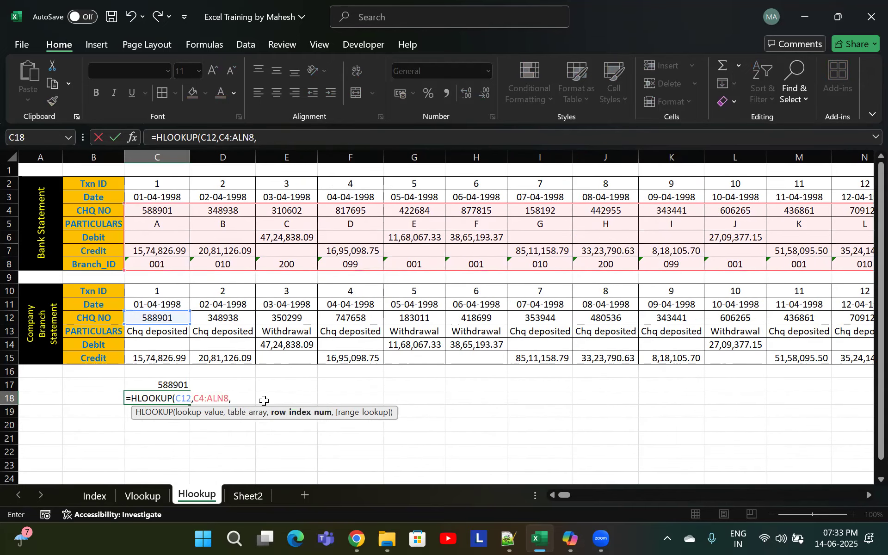
text(match)
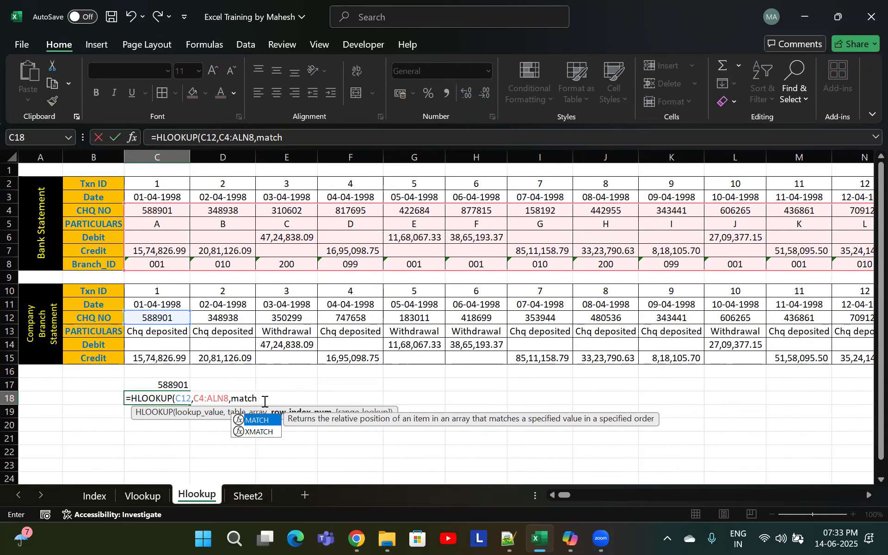
key(Tab)
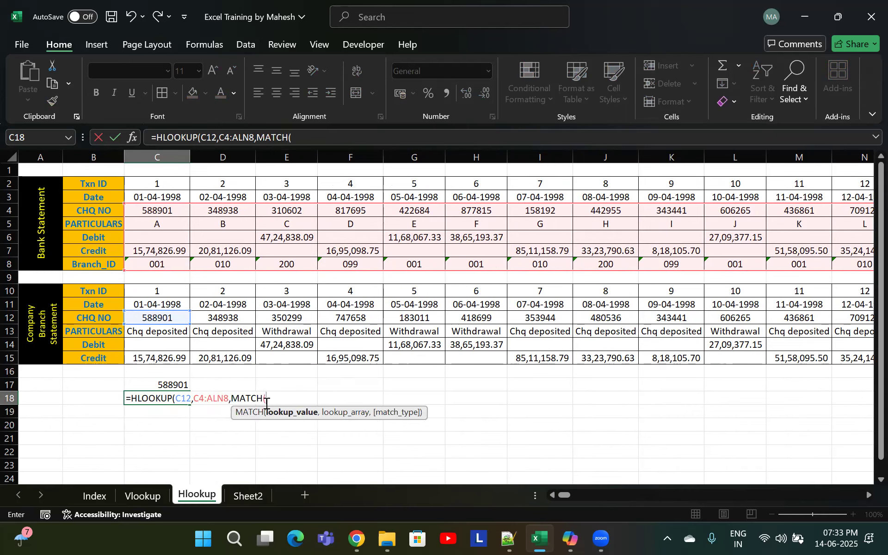
click(100, 209)
text(,)
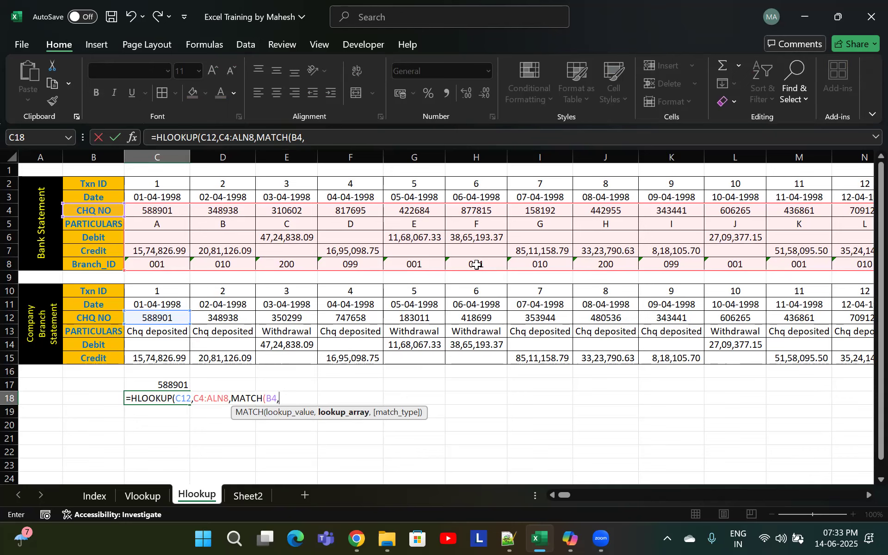
drag(96, 184, 94, 265)
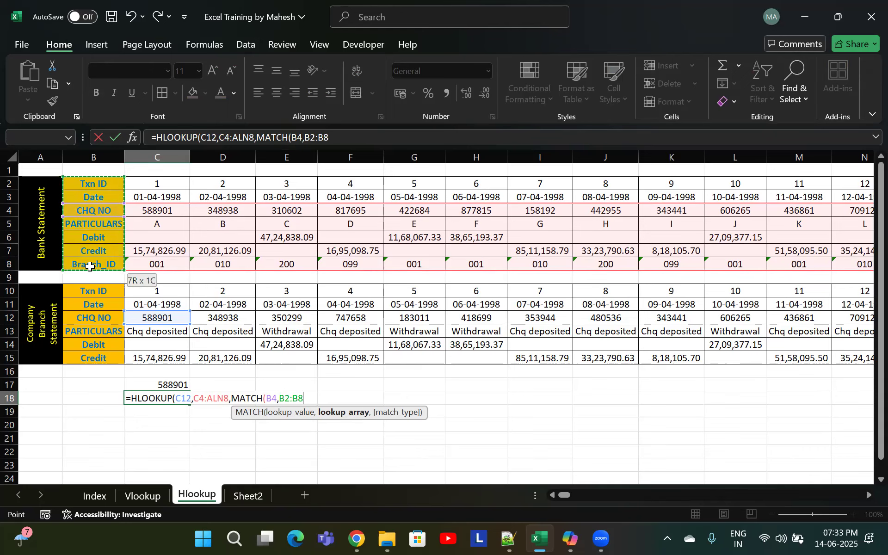
text(,)
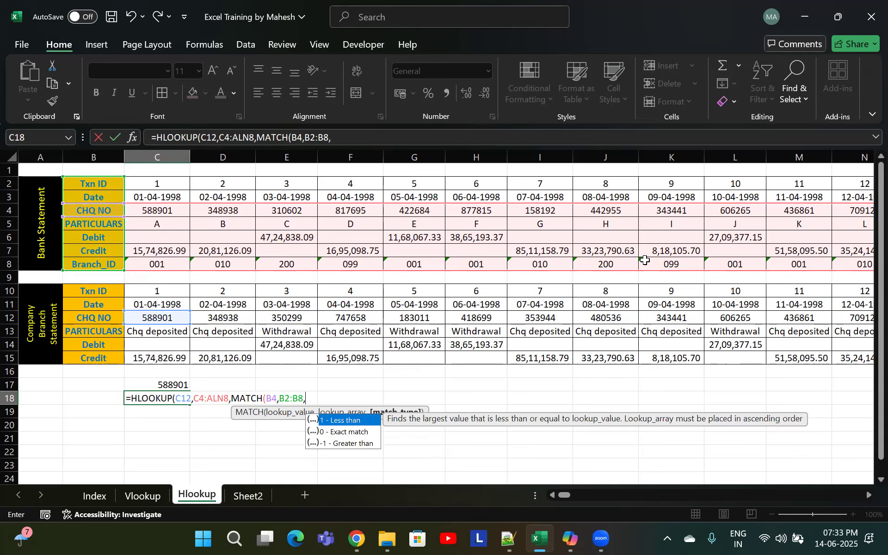
key(Down)
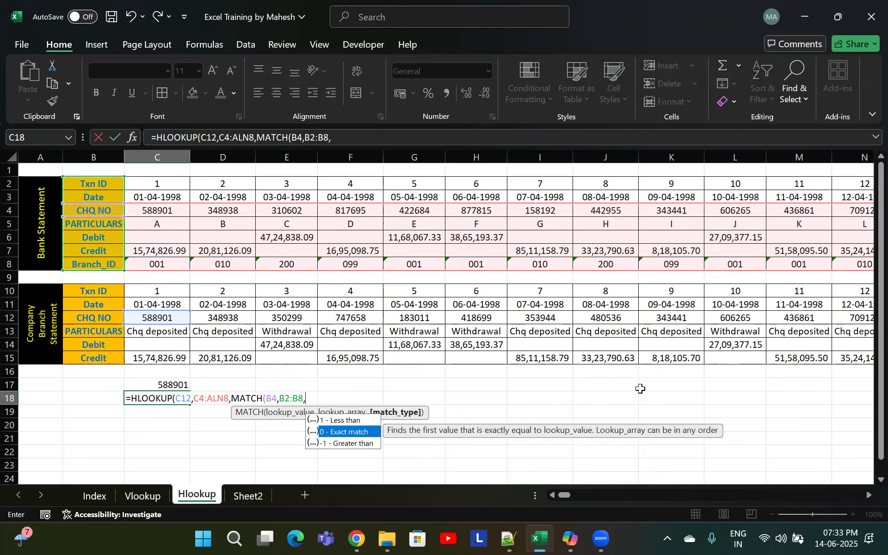
key(Tab)
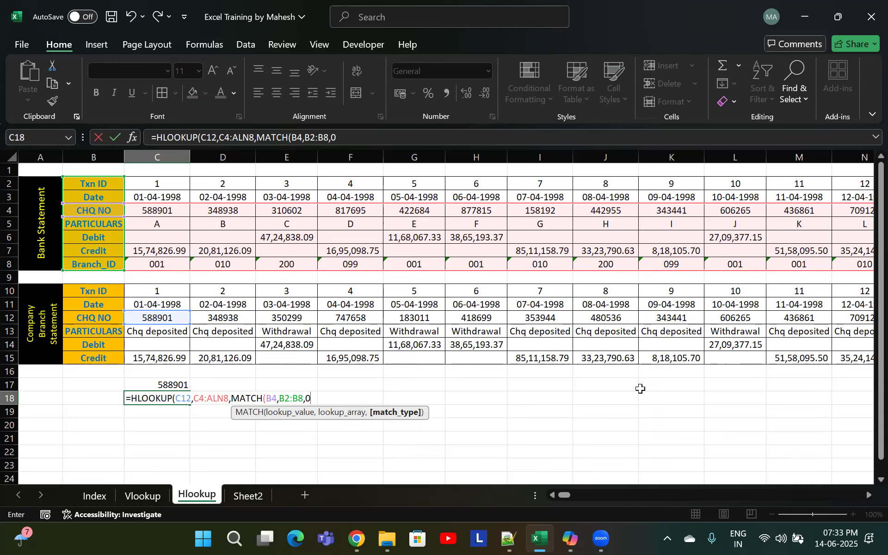
text(),)
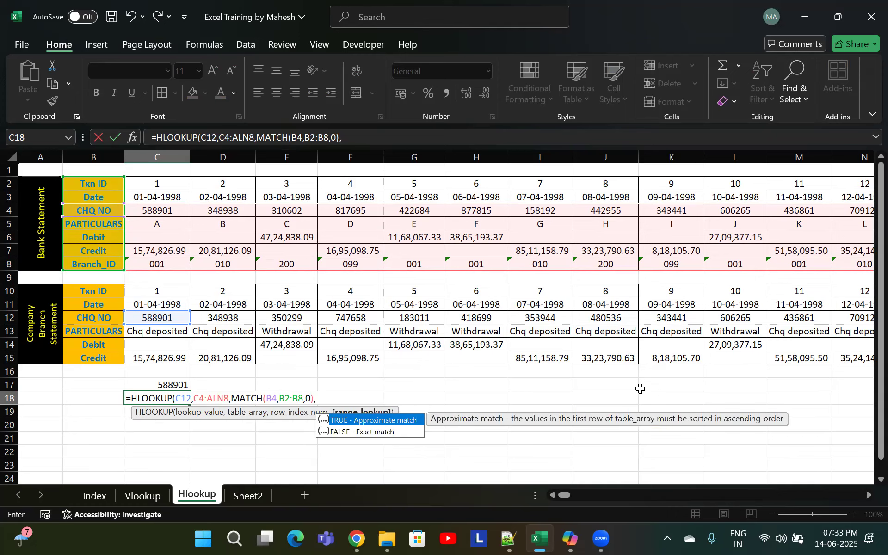
key(Down)
text(0))
key(Return)
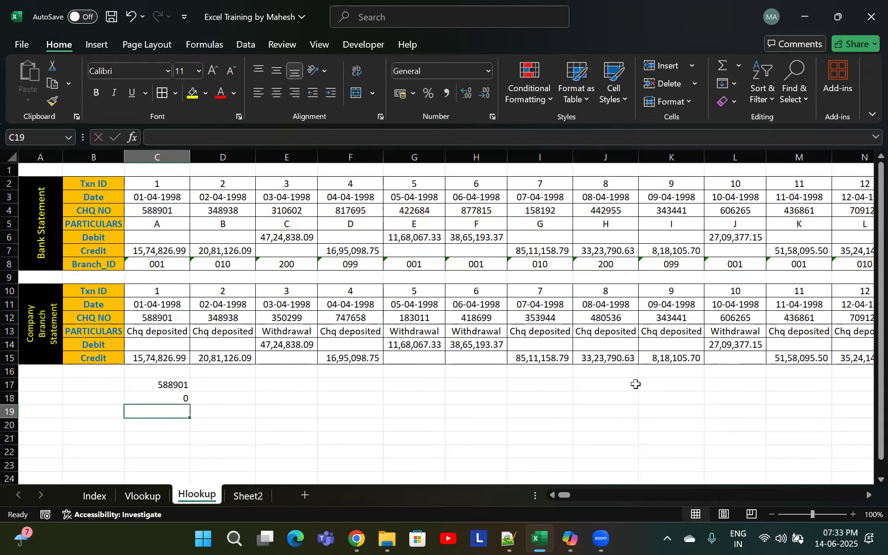
Change the MATCH lookup array in the C18 formula to B4:B8 and confirm it
double_click(178, 396)
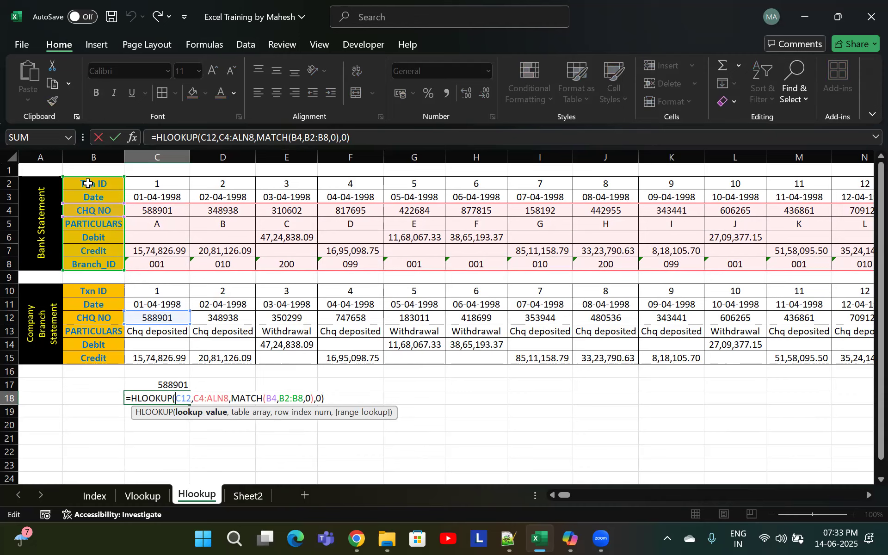
drag(63, 177, 63, 204)
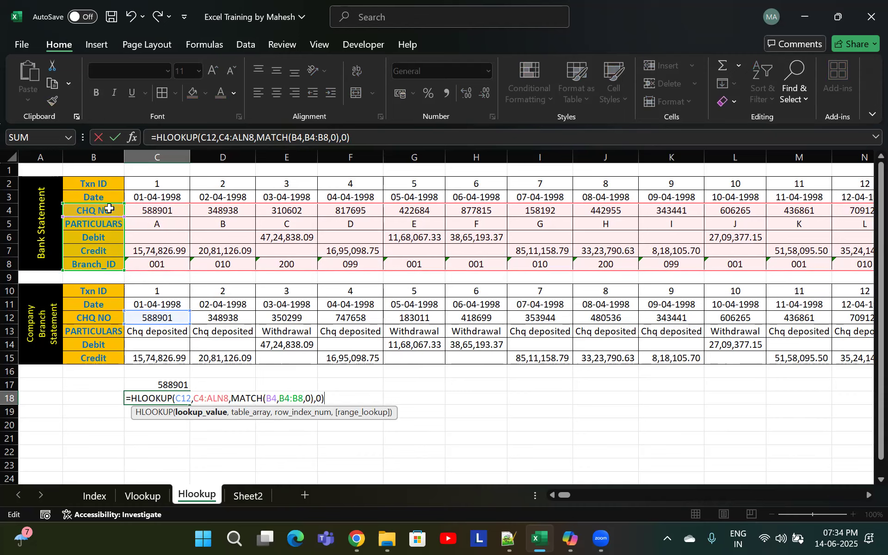
key(Return)
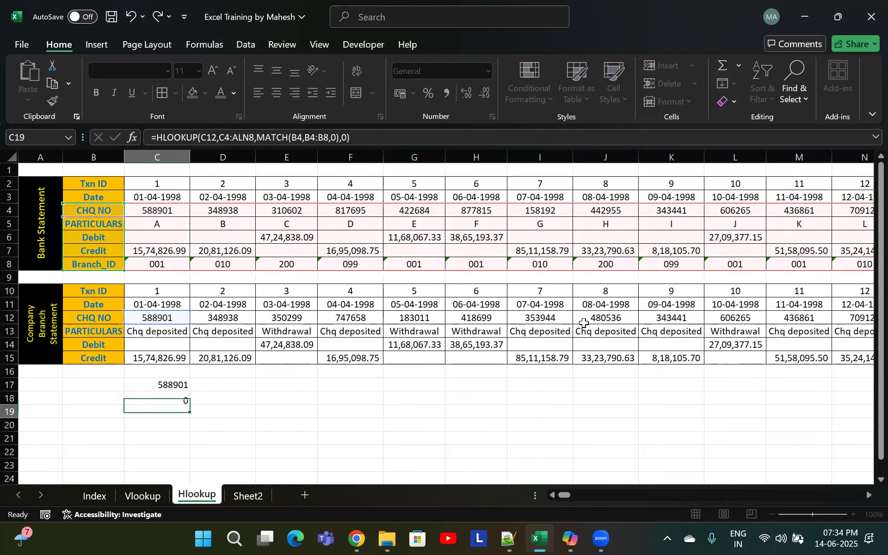
Try filling the C17:C18 formulas across the row, then undo the fill
key(Up)
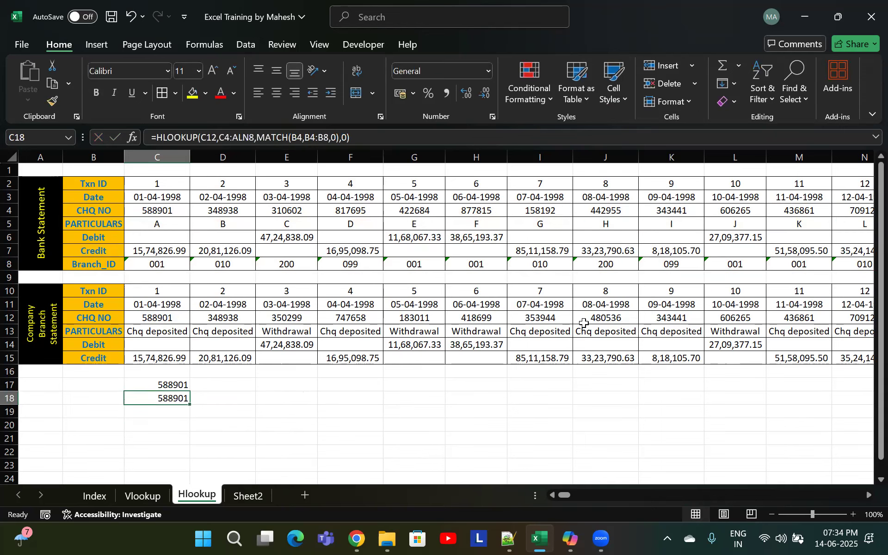
drag(160, 386, 162, 392)
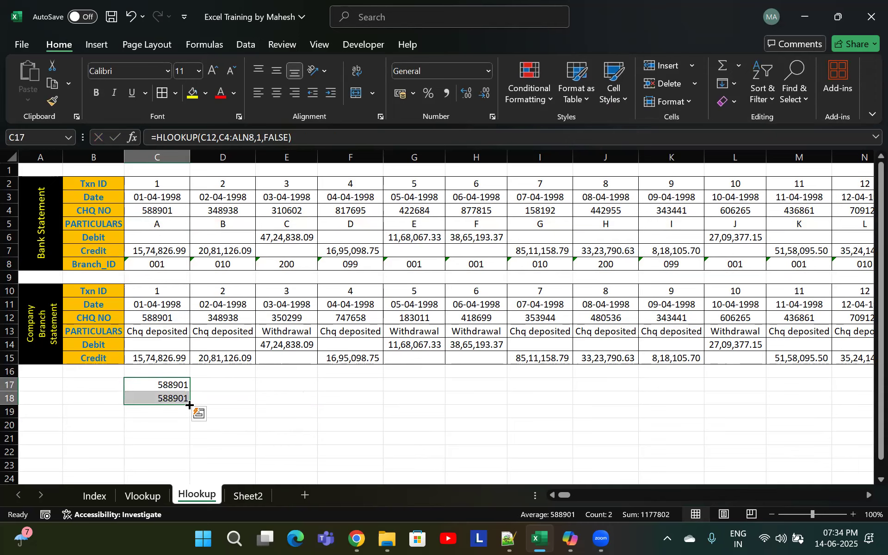
drag(189, 405, 872, 401)
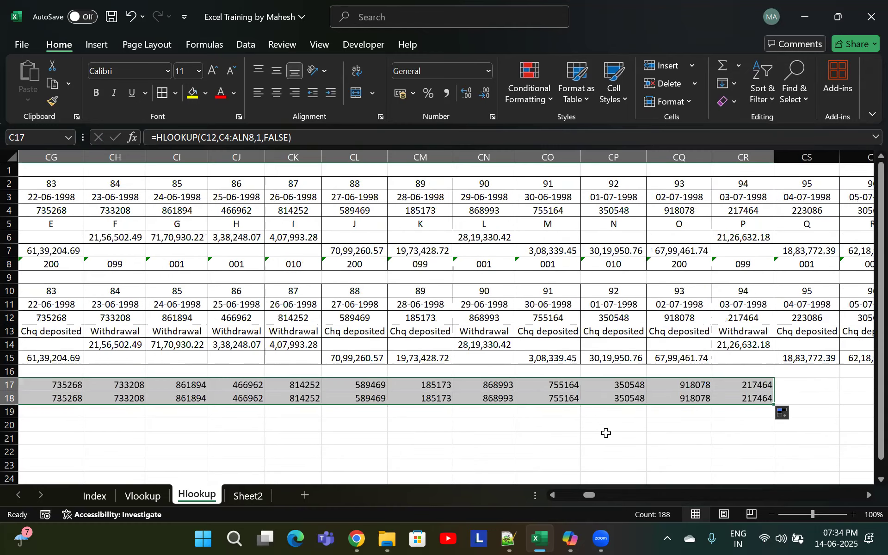
key(ctrl+z)
Copy C17:C18, paste into ALN17:ALN18, and fill the formulas across the whole range C17:ALN18
key(ctrl+c)
key(Up)
key(Up)
key(Up)
key(Up)
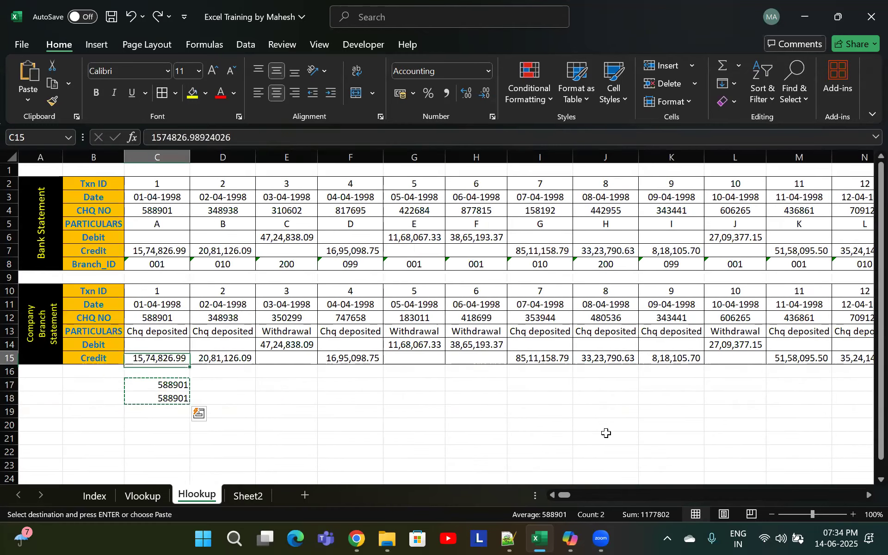
key(Up)
key(Down)
key(Up)
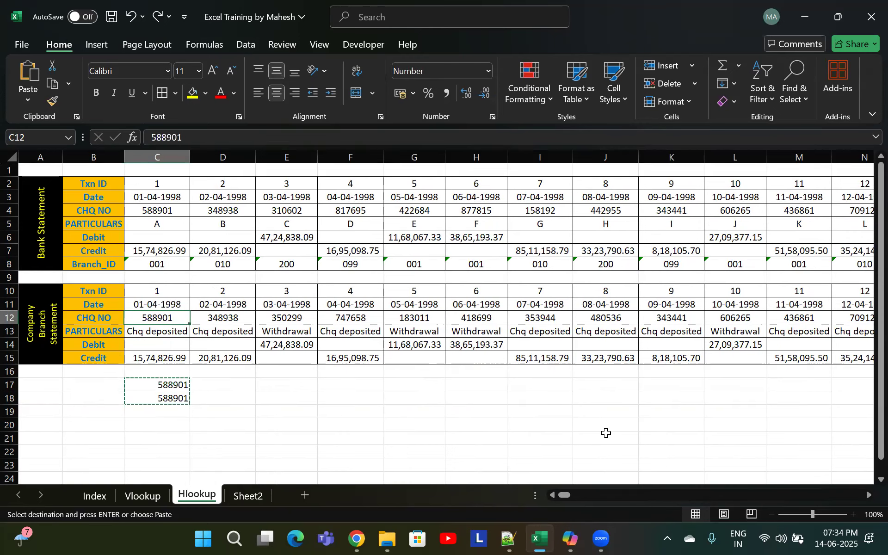
key(ctrl+Right)
key(Down)
key(Down)
key(Down)
key(Down)
key(Down)
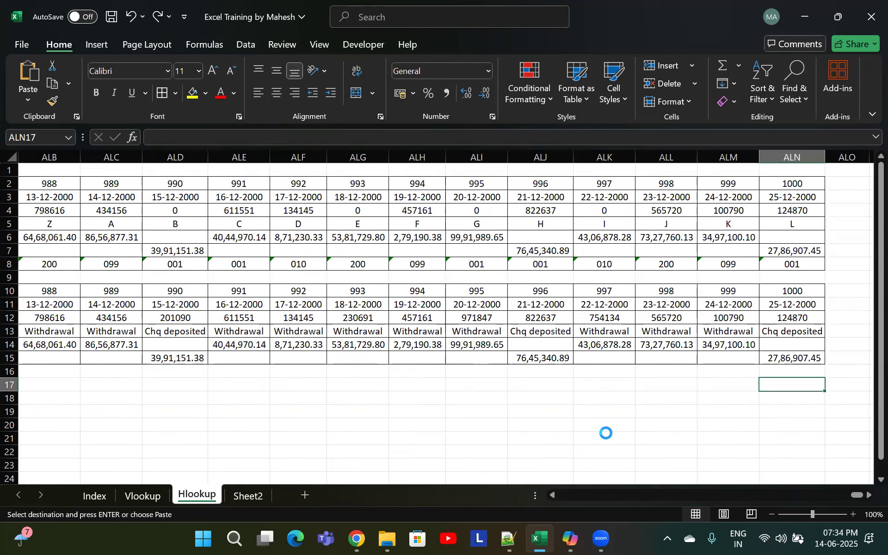
key(Return)
key(ctrl+Left)
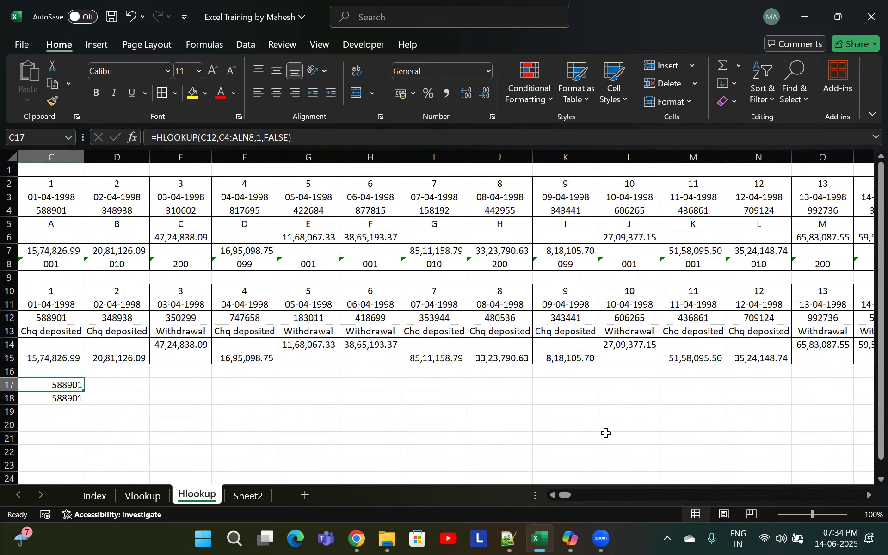
key(shift+Down)
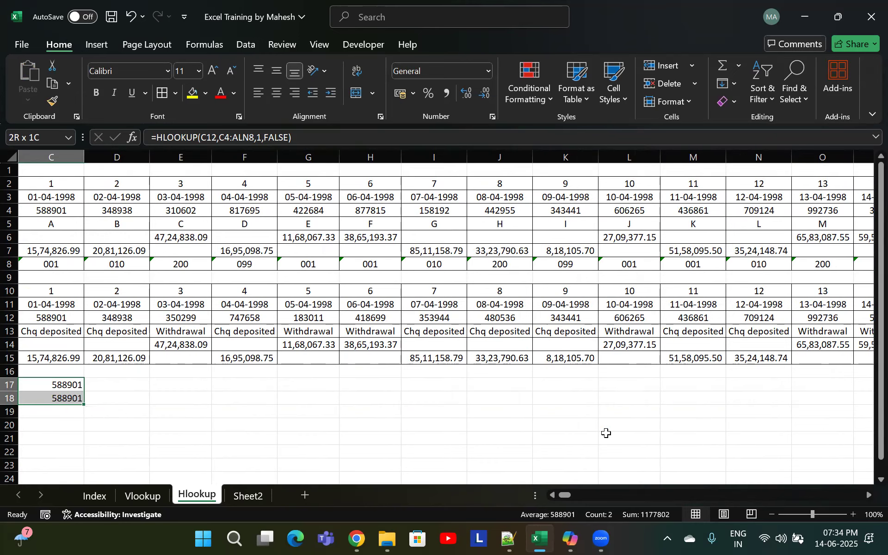
key(ctrl+shift+Right)
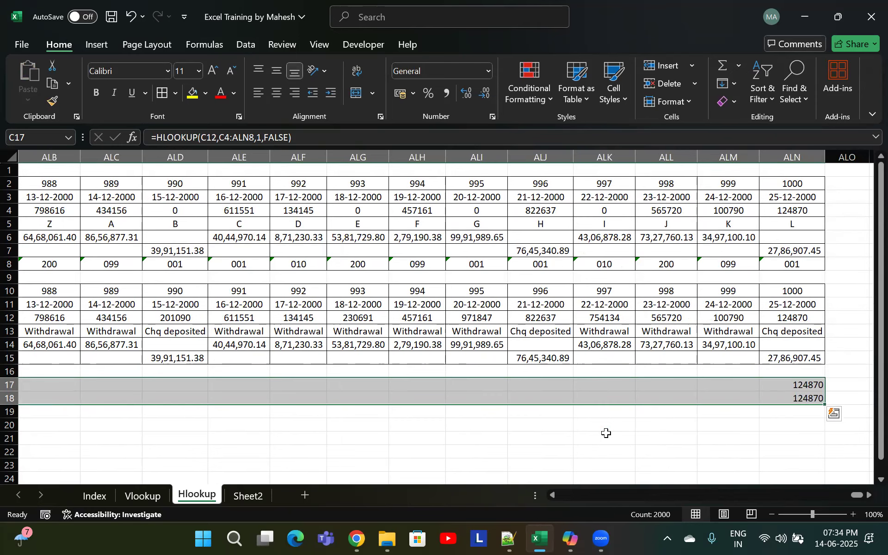
key(Left)
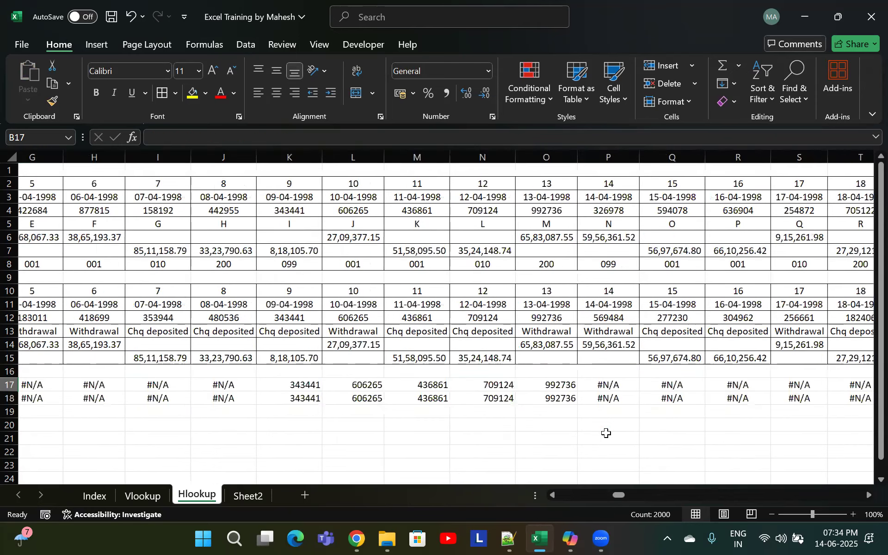
Browse the filled lookup results in rows 17 and 18 across the columns
key(Right)
key(Right)
key(Right)
key(Right)
key(Right)
key(Right)
key(Right)
key(Right)
key(Right)
key(Right)
key(Right)
key(Right)
key(Right)
key(Right)
key(Right)
key(Right)
key(Right)
key(Right)
key(Right)
key(Right)
key(Right)
key(Right)
key(Right)
key(Right)
key(Right)
key(Right)
key(Right)
key(Right)
key(Right)
key(Right)
key(Right)
key(Right)
key(Right)
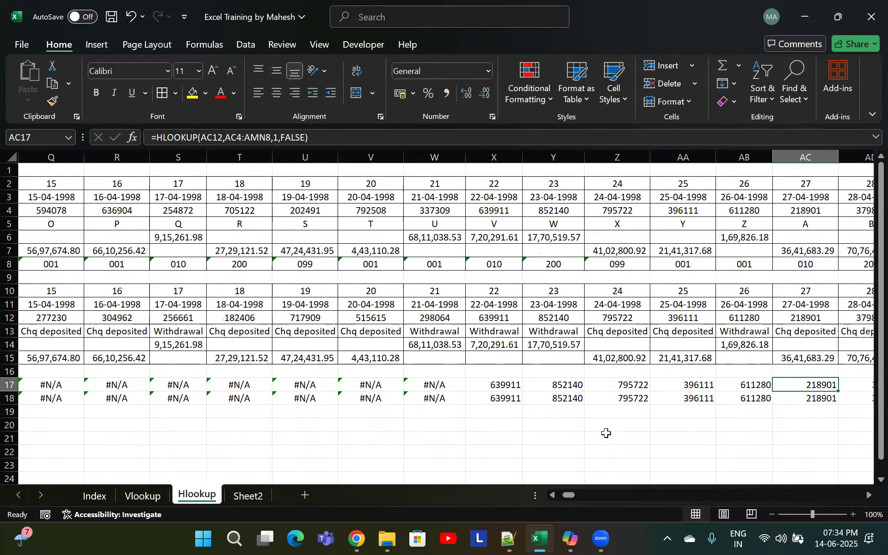
key(Right)
key(Right)
key(Right)
key(Right)
key(Right)
key(Right)
key(Right)
key(Right)
key(Right)
key(Right)
key(Right)
key(Right)
key(Right)
key(Right)
key(Right)
key(Right)
key(Right)
key(Right)
key(Right)
key(Right)
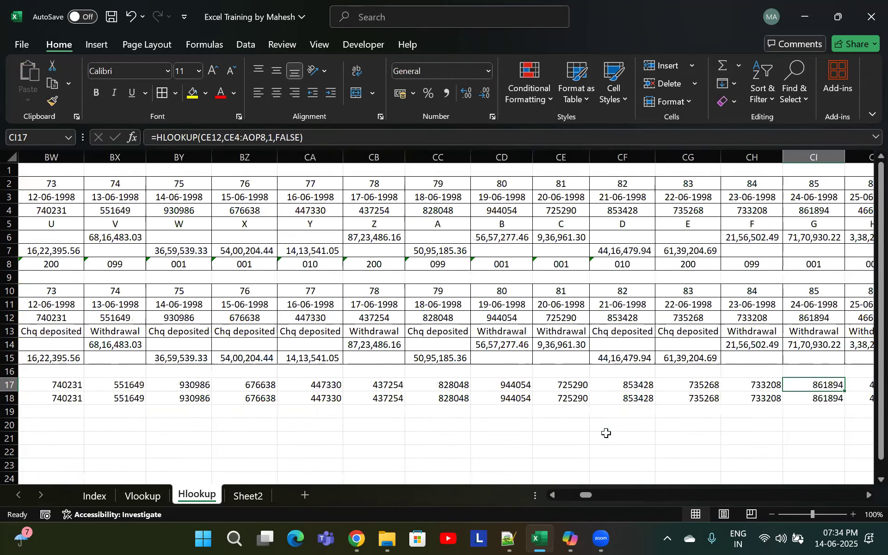
key(Left)
key(Left)
key(Left)
key(Left)
key(Left)
key(Left)
key(Left)
key(Left)
key(Left)
key(Left)
key(Left)
key(Left)
key(Left)
key(Left)
key(Left)
key(Left)
key(Left)
key(Left)
key(Left)
key(Left)
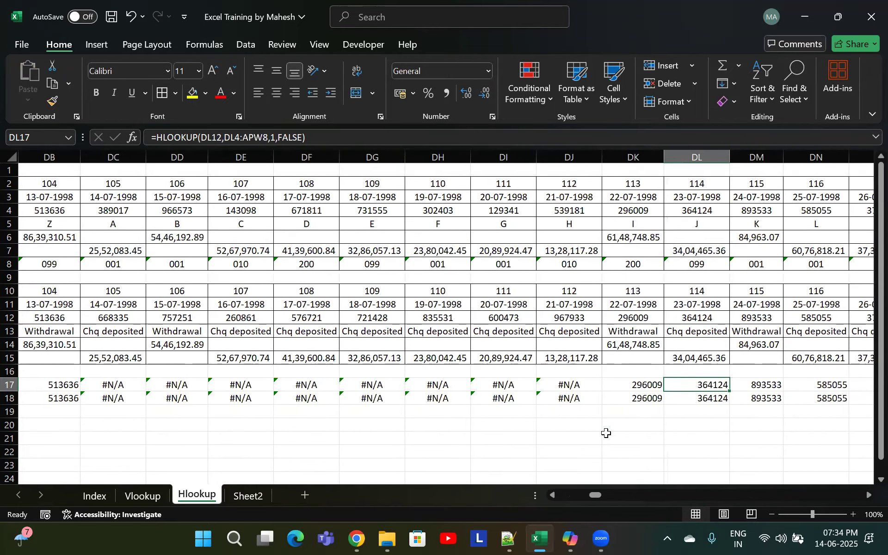
key(Left)
key(Left)
key(Left)
key(Left)
key(Left)
key(Left)
key(Left)
key(Left)
key(Left)
key(Left)
key(Left)
key(Left)
key(Left)
key(Left)
key(Left)
key(Left)
key(Left)
key(Left)
key(Left)
key(Left)
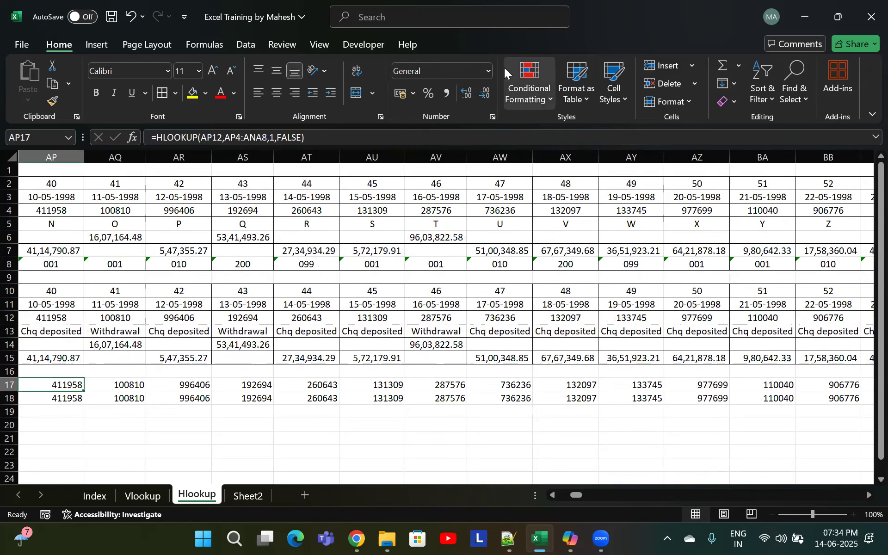
click(814, 335)
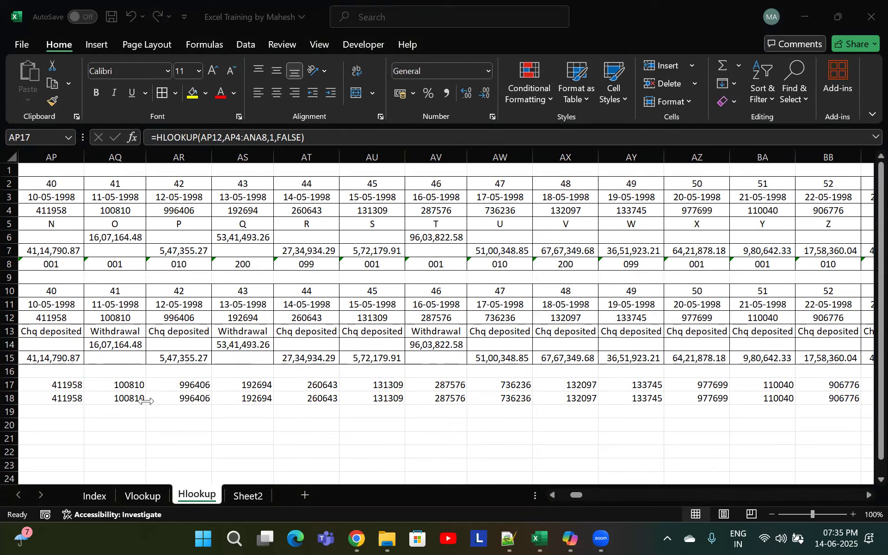
click(86, 395)
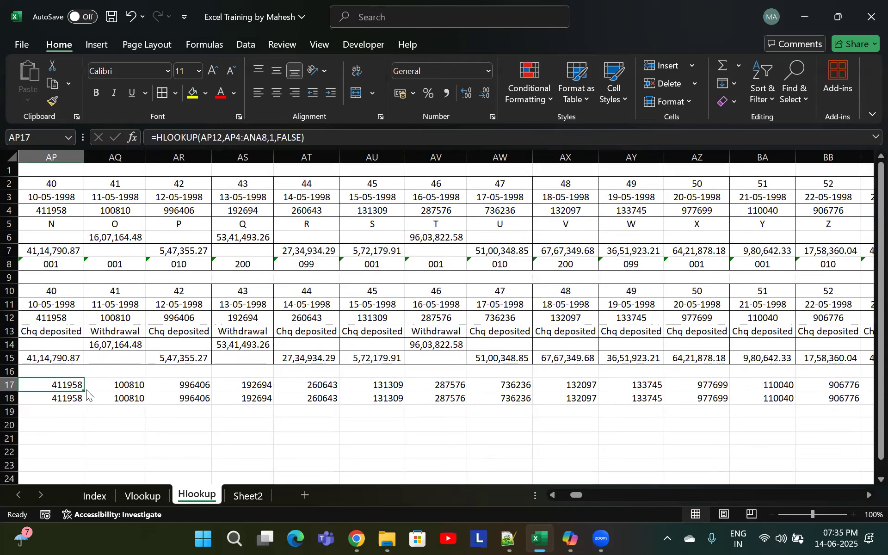
key(alt+Tab)
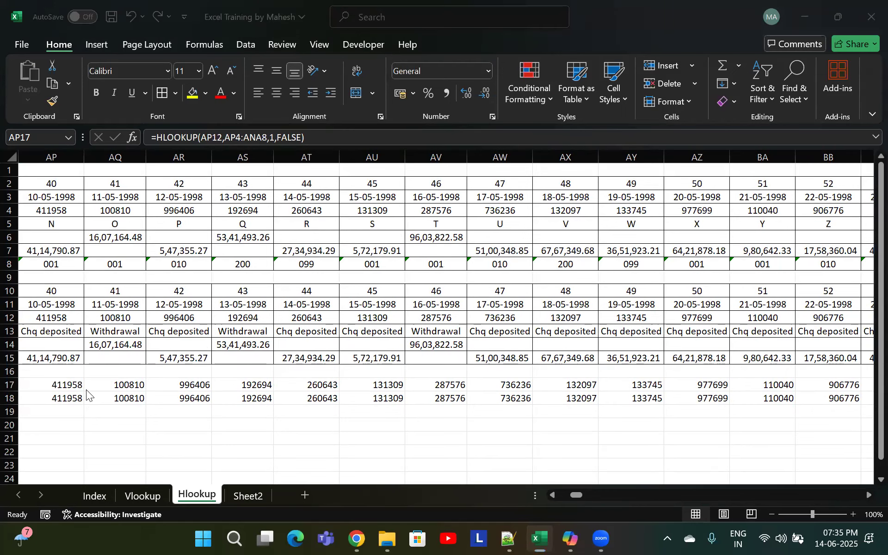
key(alt+Tab)
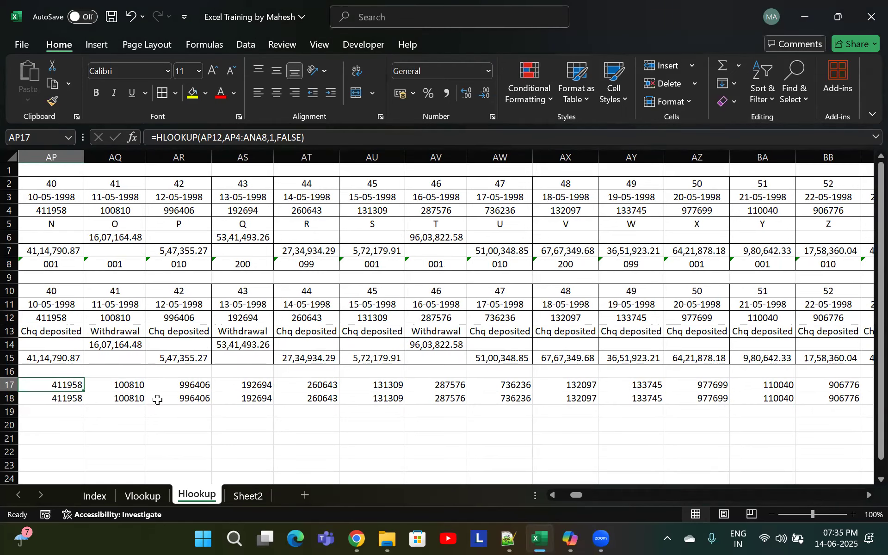
Undo the paste and fill across rows 17 and 18, returning to C17
key(ctrl+z)
key(ctrl+z)
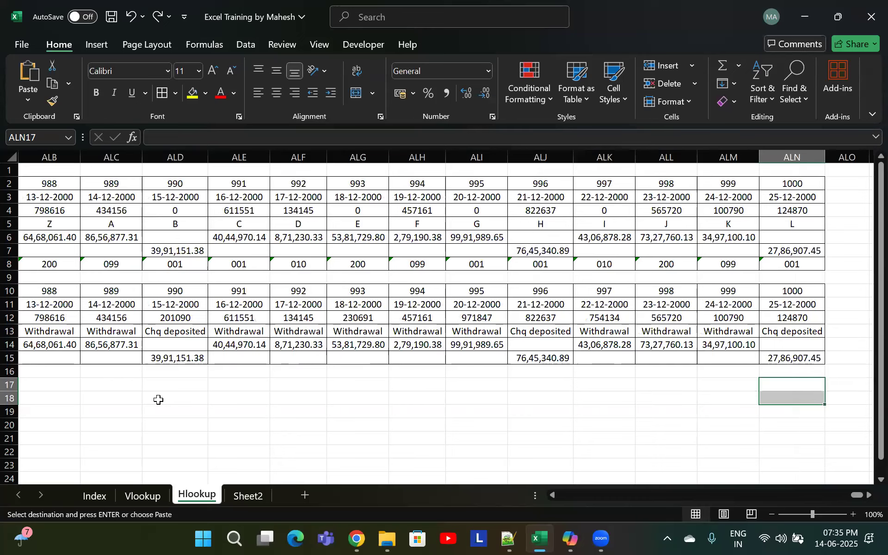
key(Left)
key(Left)
key(Left)
key(Left)
key(Left)
key(Left)
key(Left)
key(Left)
key(Left)
key(Left)
key(Left)
key(Left)
key(Left)
key(Left)
key(Left)
key(Left)
key(Left)
key(Left)
key(Left)
key(Left)
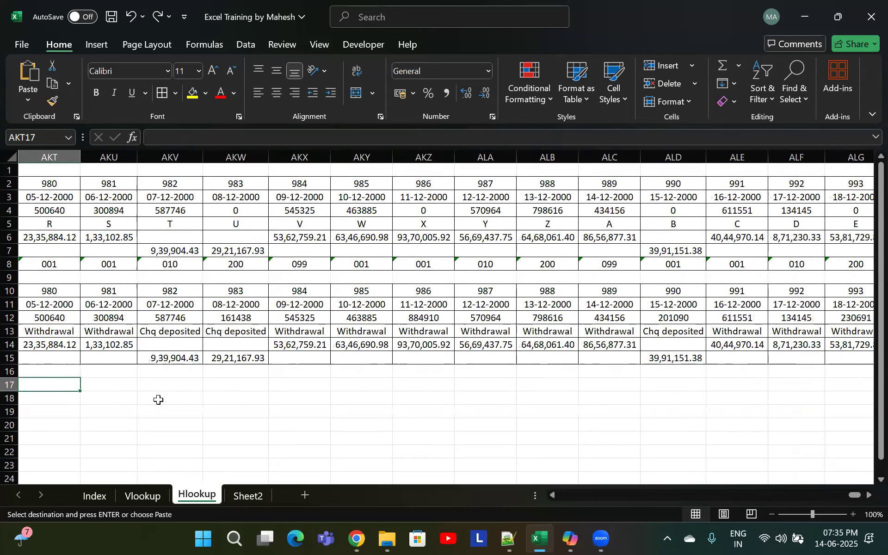
key(ctrl+Left)
key(Left)
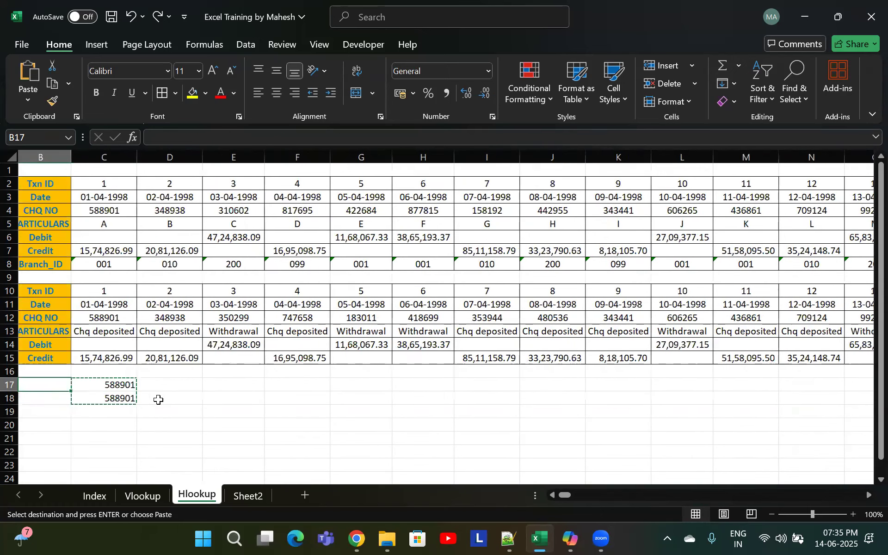
key(Right)
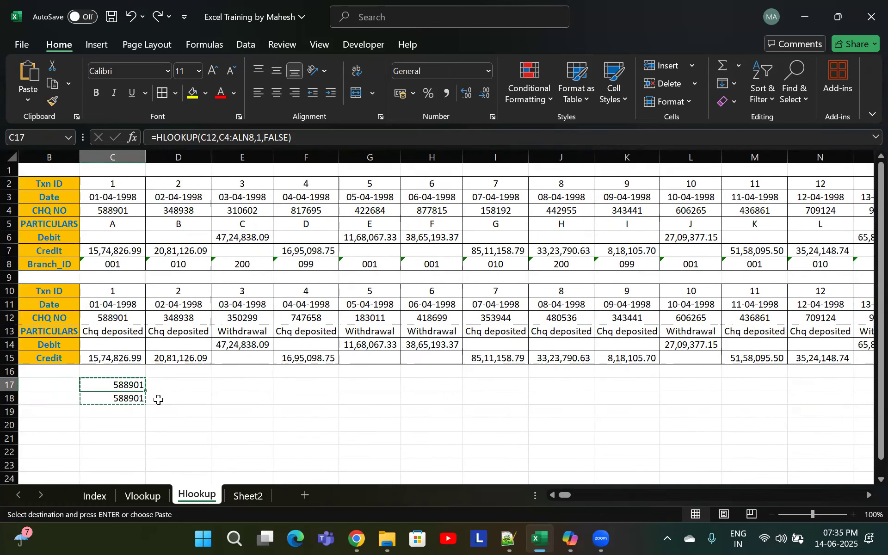
Review the C17 HLOOKUP formula and its cell references without changing it
double_click(117, 384)
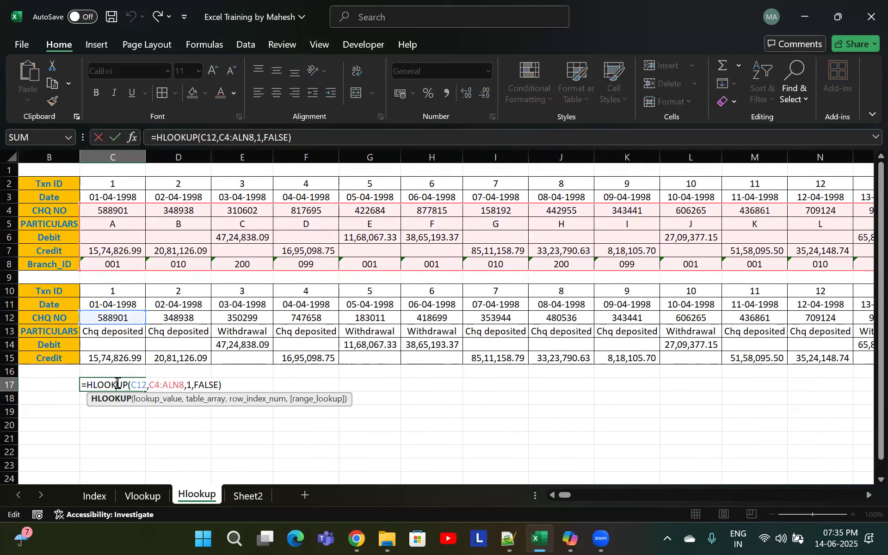
key(Escape)
key(Down)
key(Up)
key(Up)
key(Down)
key(Down)
key(Up)
key(Down)
key(Up)
key(Right)
key(Left)
key(Right)
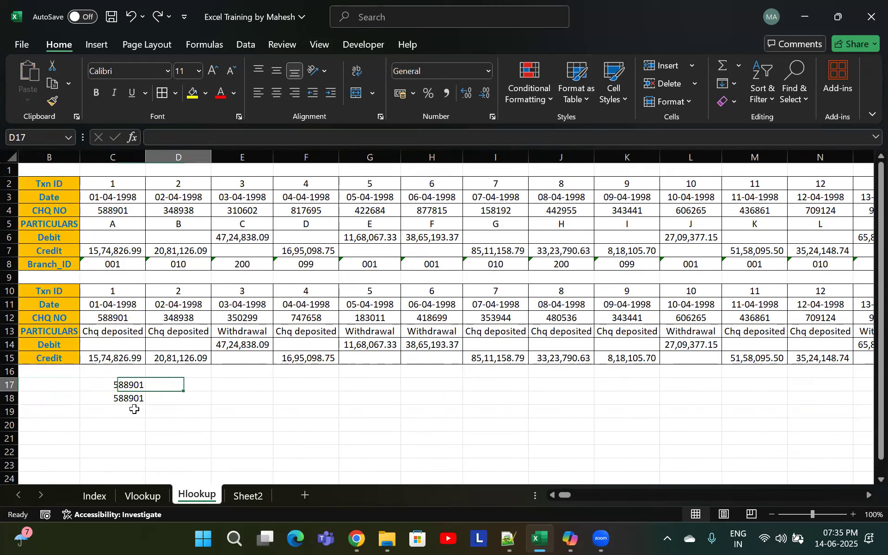
key(Right)
key(Right)
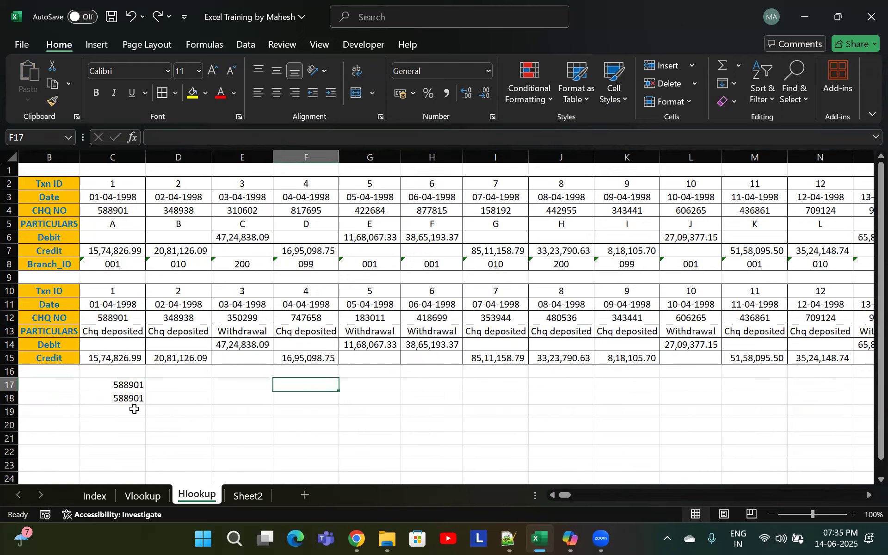
key(Left)
key(Left)
key(Left)
Try filling the C17 formula right to I17, then undo it
drag(144, 391, 511, 397)
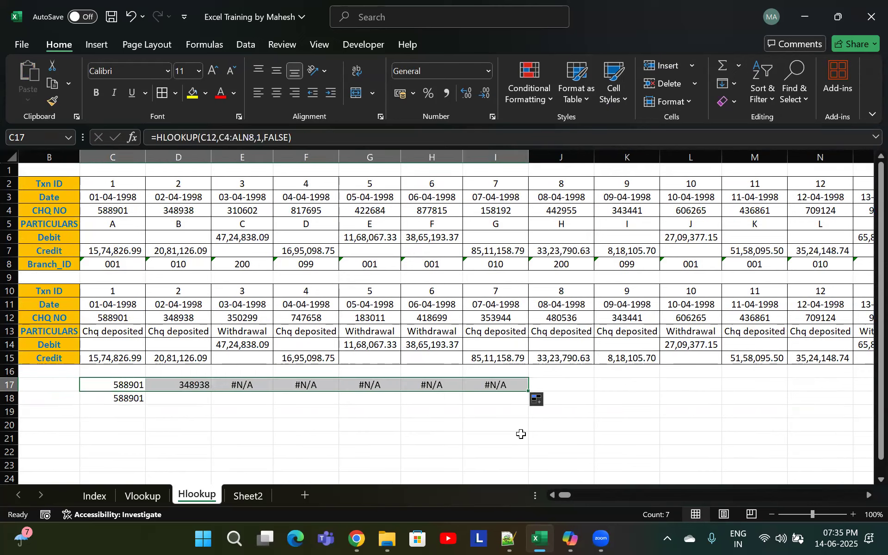
key(ctrl+z)
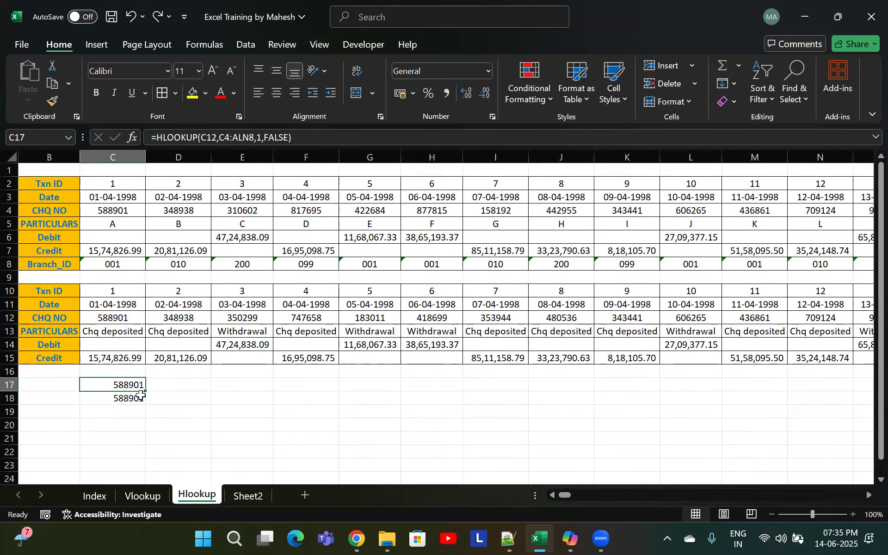
Copy the C17:C18 formulas
drag(144, 391, 141, 400)
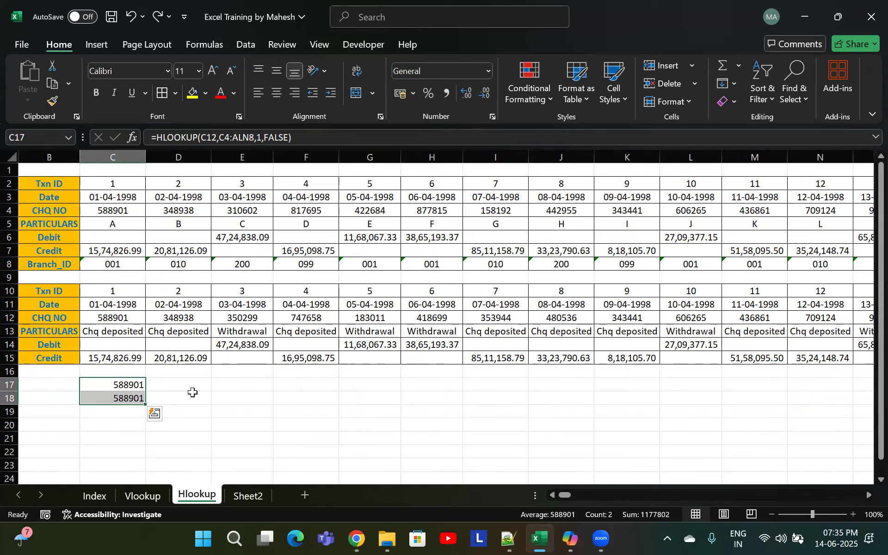
key(ctrl+c)
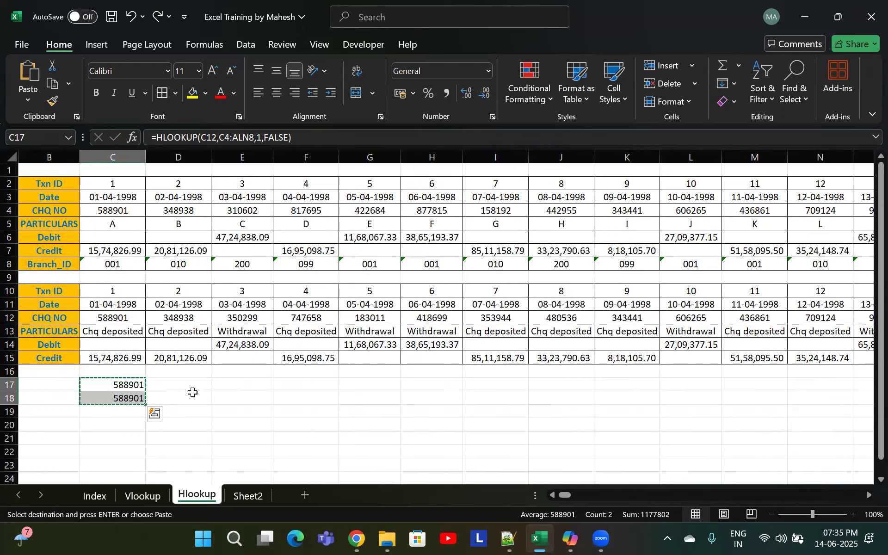
Examine the statement cells around C10 in both tables
key(Up)
key(Up)
key(Up)
key(Up)
key(Up)
key(Up)
key(Up)
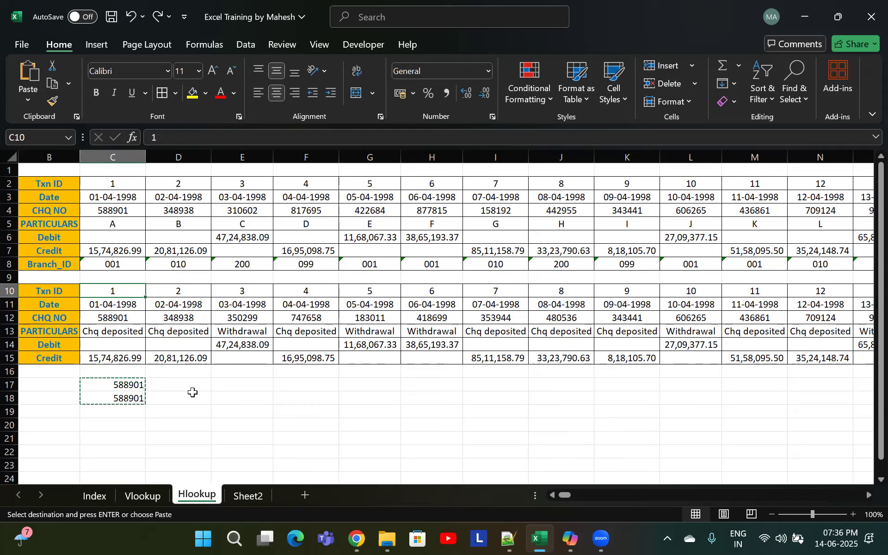
key(Right)
key(Right)
key(Left)
key(Left)
key(Right)
key(Right)
key(Right)
key(Down)
key(Down)
key(Down)
key(Down)
key(Right)
key(Right)
key(Right)
key(Right)
key(Left)
key(Left)
key(Left)
key(Left)
key(Left)
key(Up)
key(Up)
key(Up)
key(Up)
key(Left)
key(Left)
key(Down)
key(Down)
key(Up)
key(Down)
key(Up)
key(Up)
key(Up)
key(Down)
key(Down)
key(Up)
key(Right)
key(Right)
key(Left)
key(Left)
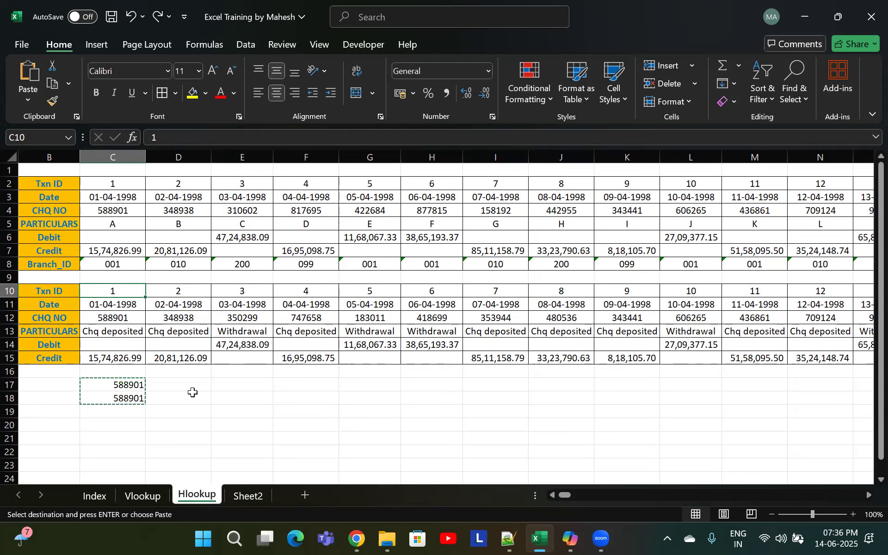
Examine where the statement tables end and the cells below the Txn ID row in the branch table
key(ctrl+shift+Right)
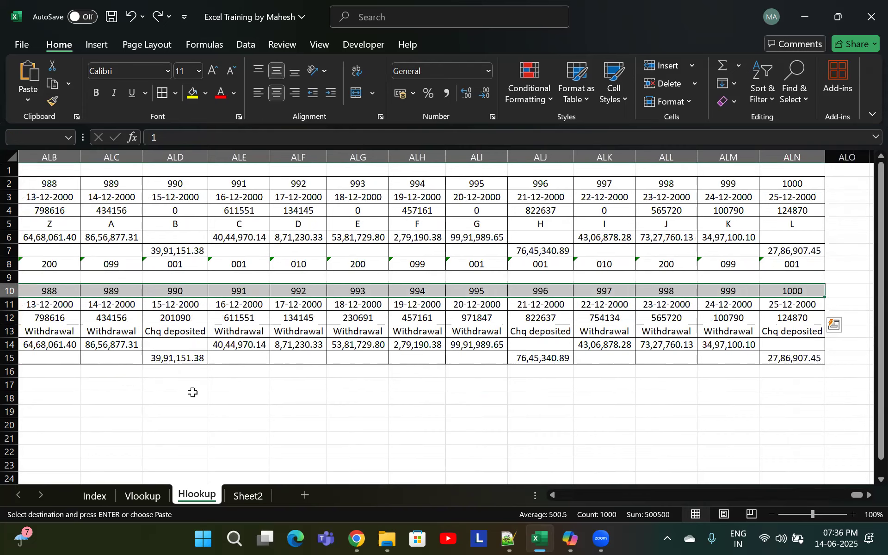
key(ctrl+shift+Left)
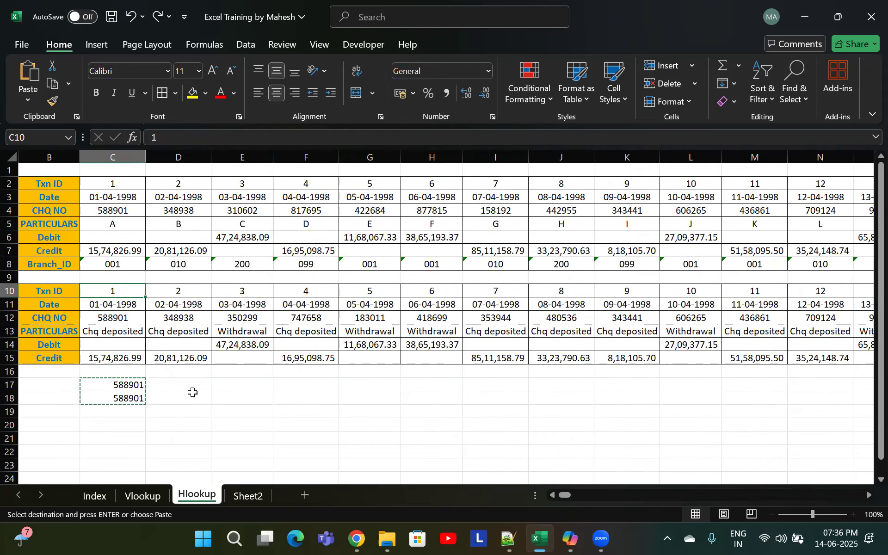
key(Down)
key(Down)
key(Down)
key(Down)
key(Down)
key(Down)
key(Down)
key(Down)
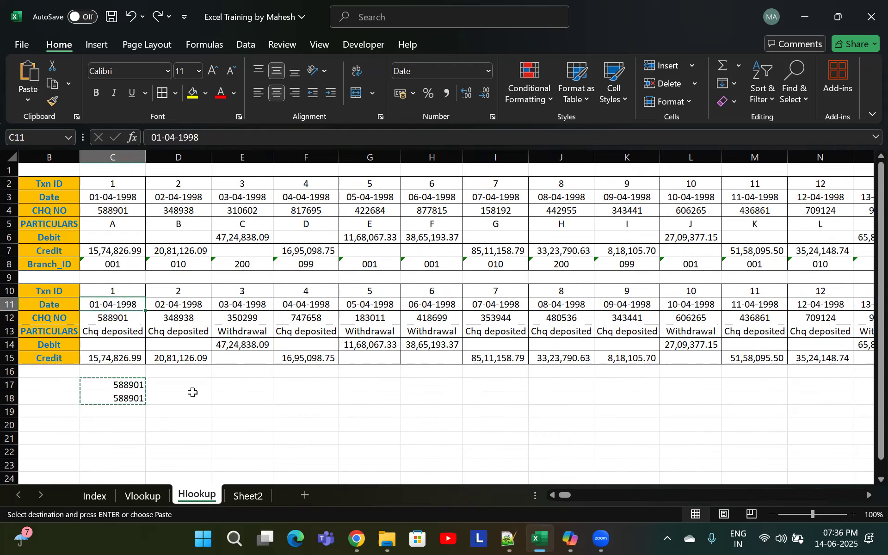
key(Up)
key(Up)
key(Up)
key(Up)
key(Up)
key(Up)
key(Up)
key(Up)
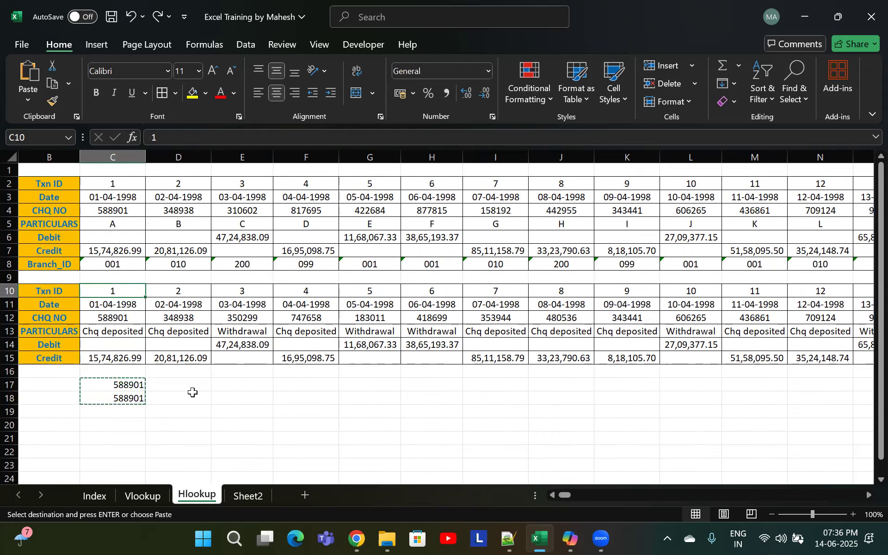
Paste the copied lookup formulas into ALN17:ALN18 under the last transaction column
key(ctrl+Right)
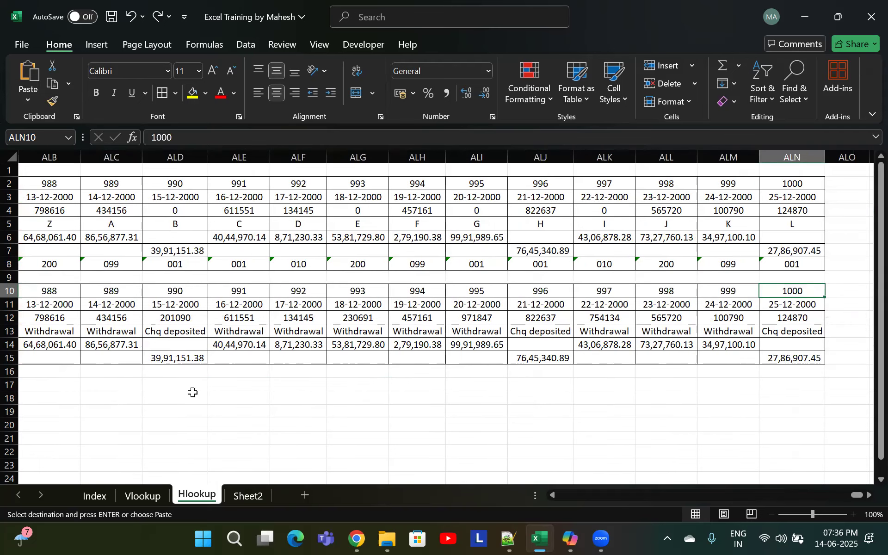
key(Down)
key(Down)
key(Down)
key(Down)
key(Down)
key(Down)
key(Down)
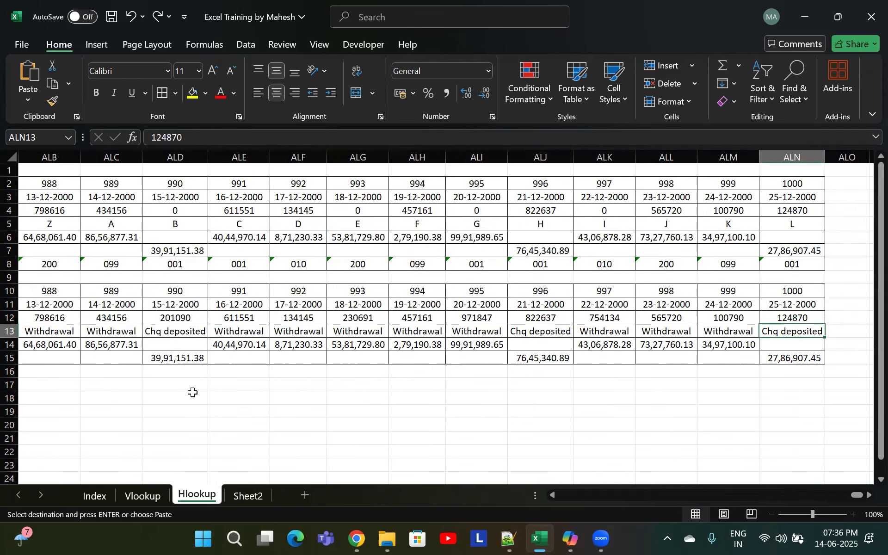
key(shift+Down)
key(Return)
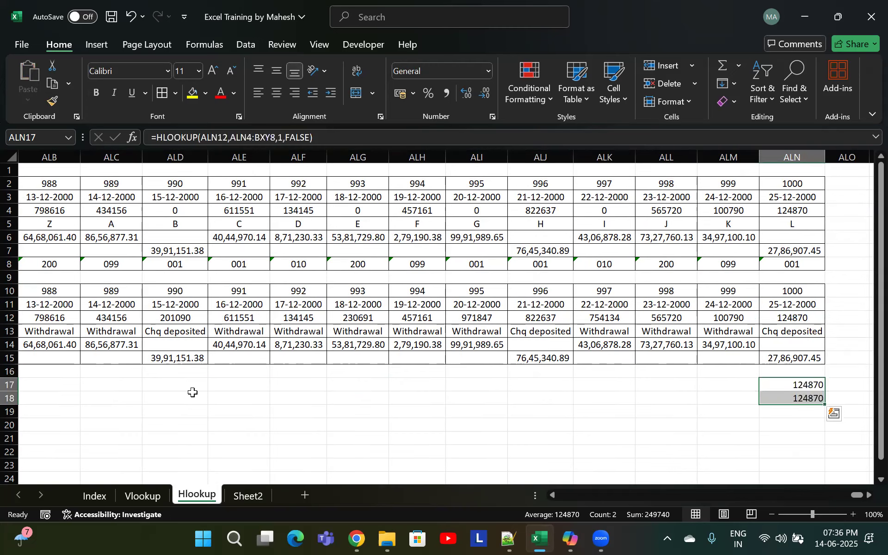
Fill the C17:C18 HLOOKUP formulas right across all transaction columns through ALN
key(ctrl+Left)
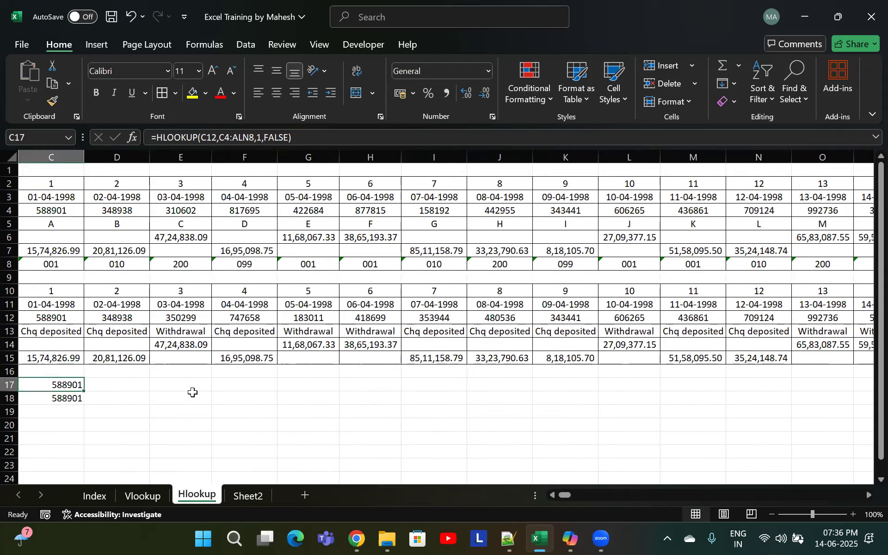
key(shift+Down)
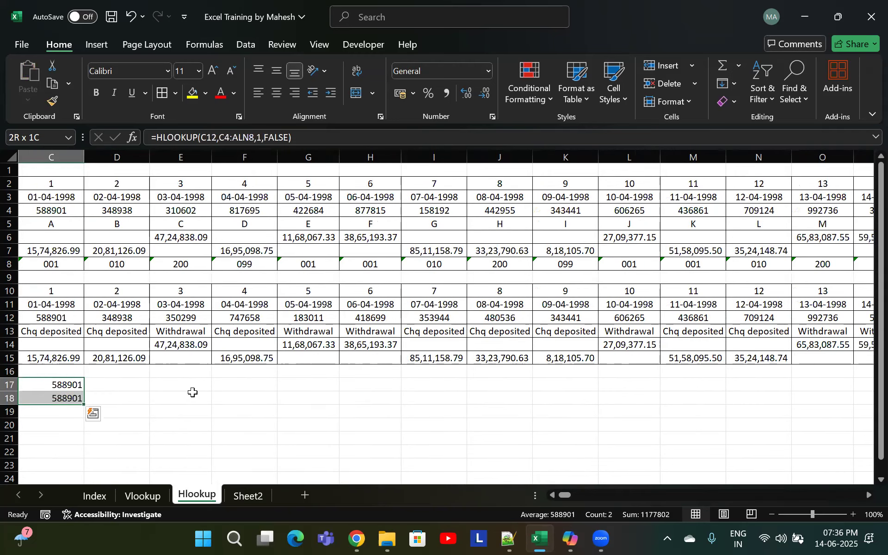
key(ctrl+shift+Right)
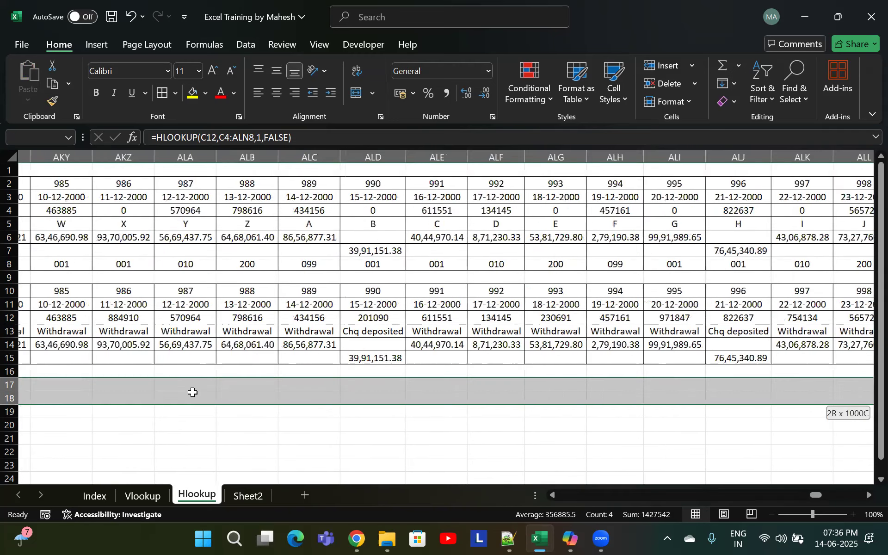
key(ctrl+q)
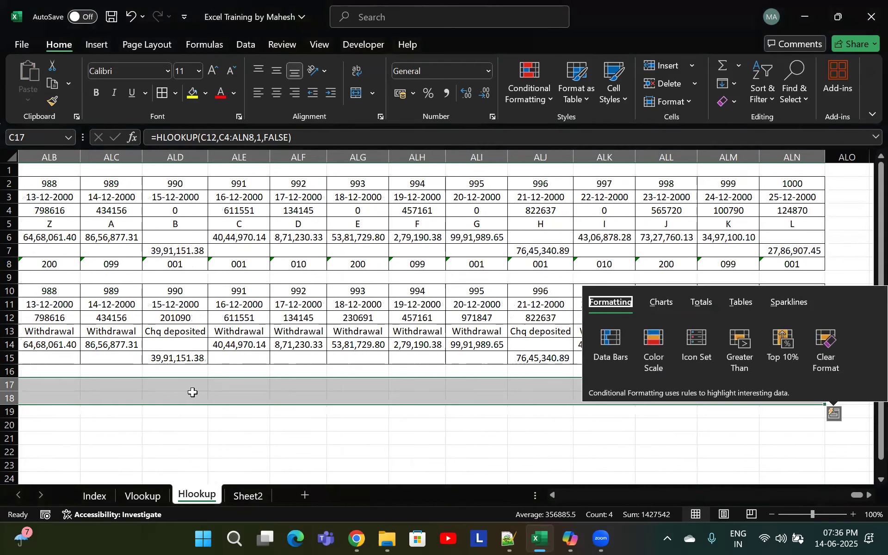
key(Escape)
key(ctrl+r)
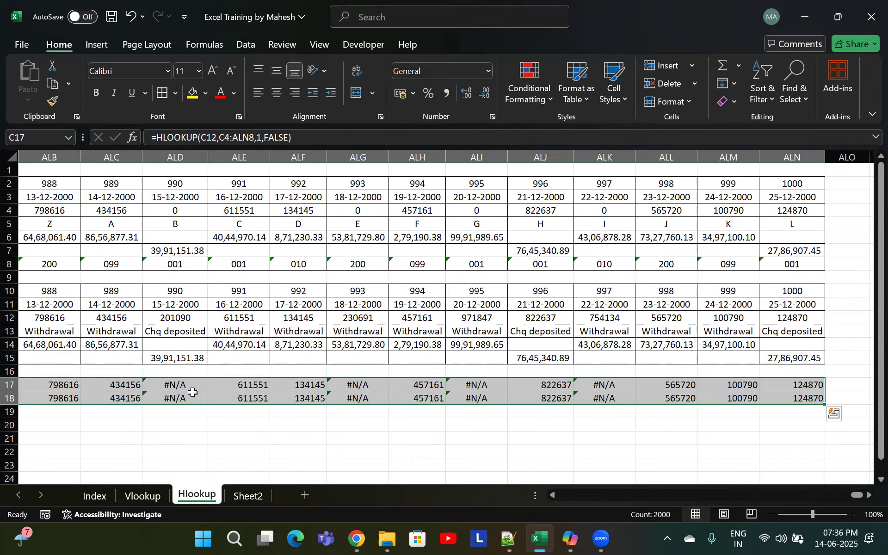
Switch to Sheet2 with the student marks table
key(Down)
key(Down)
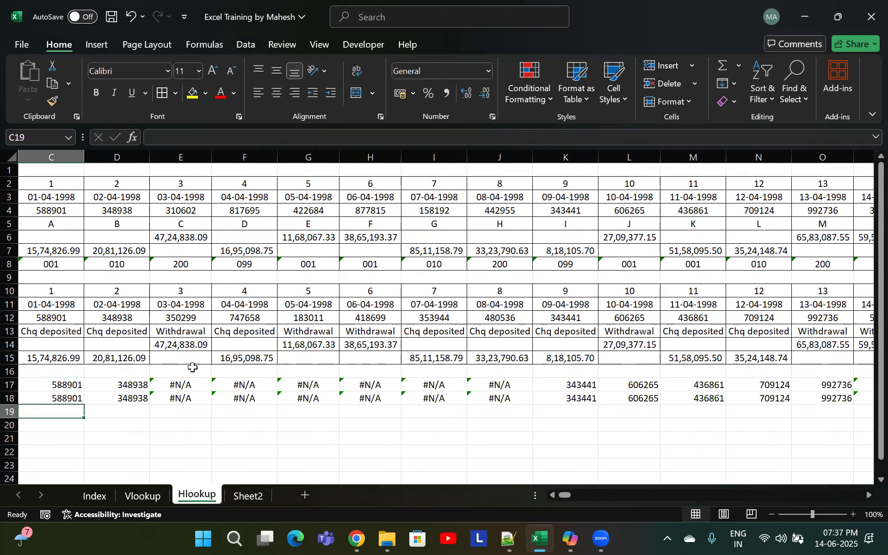
scroll(168, 396, down, 1)
scroll(163, 402, up, 1)
click(250, 497)
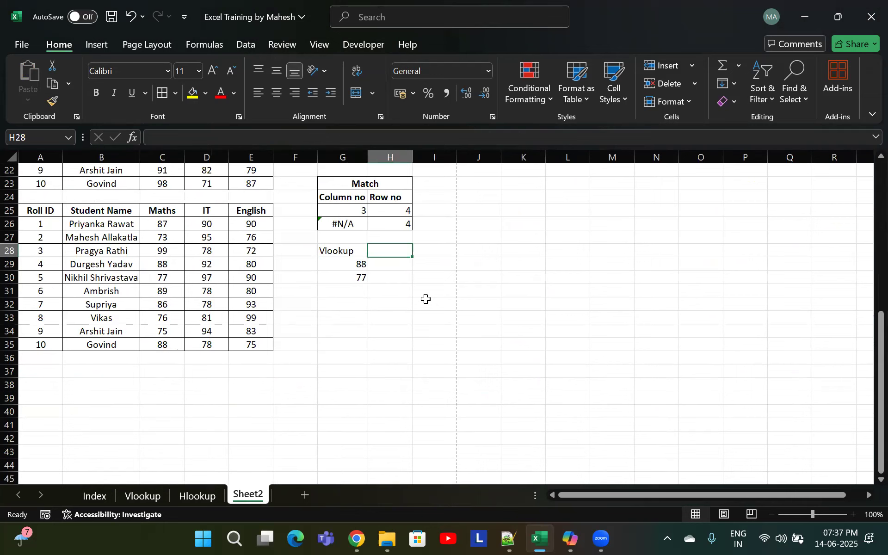
Enter the label Hlookup in H28, then clear it again
text(Hloo)
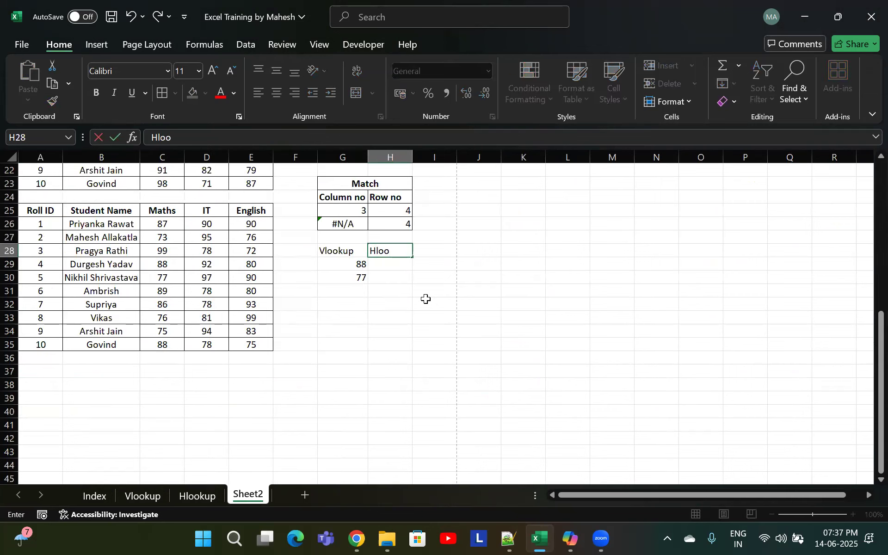
text(kup)
key(Return)
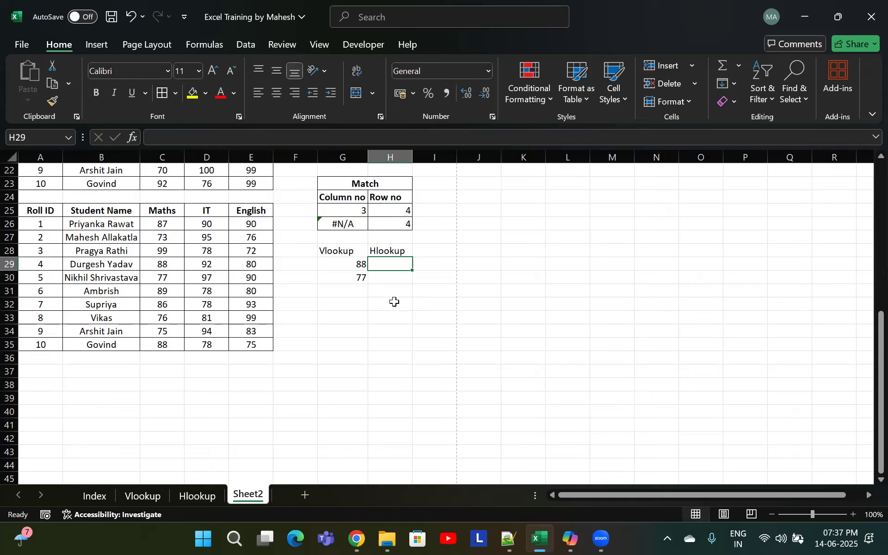
text(=)
key(Escape)
key(Up)
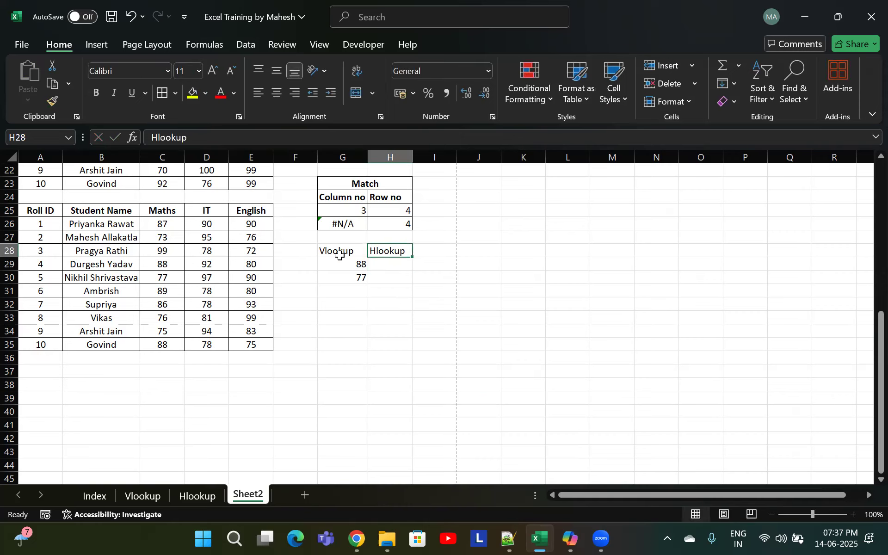
key(Delete)
Copy the header row A25:E25 and paste it transposed into A37:A41
drag(51, 214, 238, 206)
key(ctrl+c)
click(56, 374)
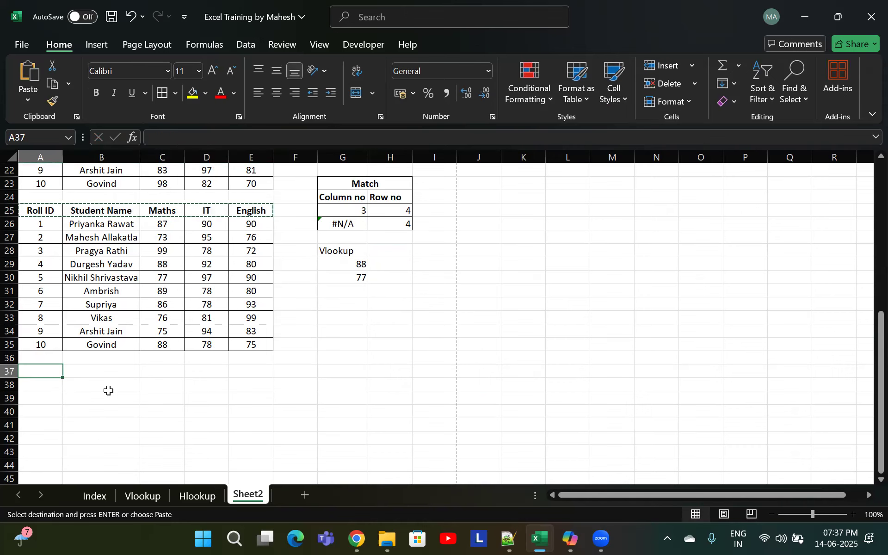
key(ctrl+alt+v)
click(644, 262)
click(664, 283)
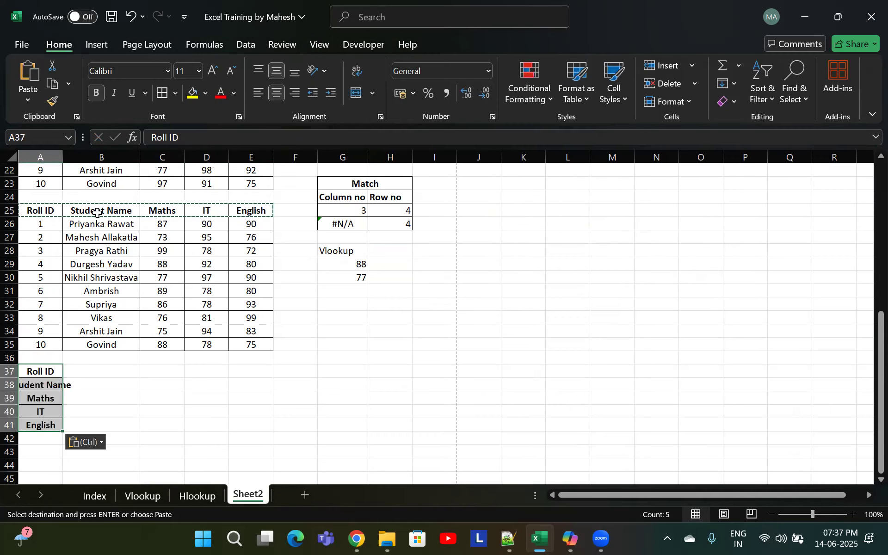
Copy the student data A26:E35 and paste it transposed starting at B37
click(96, 230)
drag(41, 224, 252, 346)
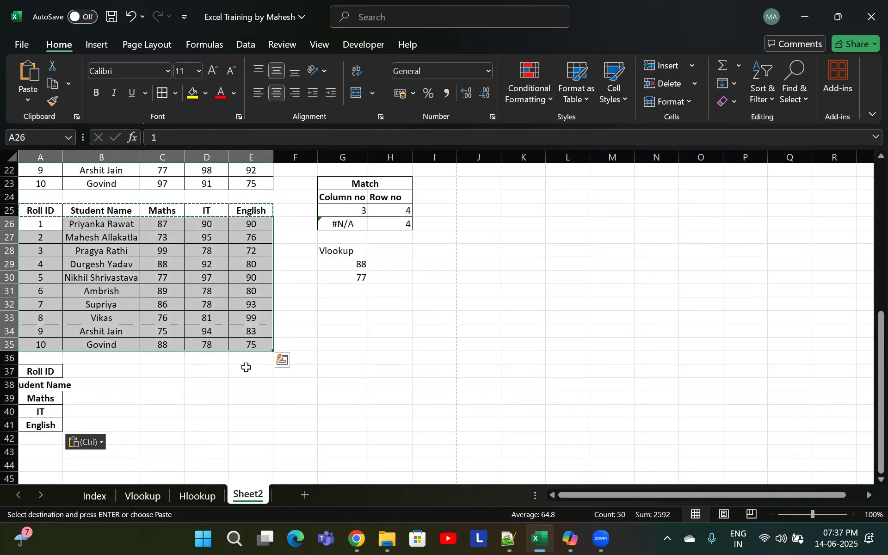
key(ctrl+c)
click(124, 370)
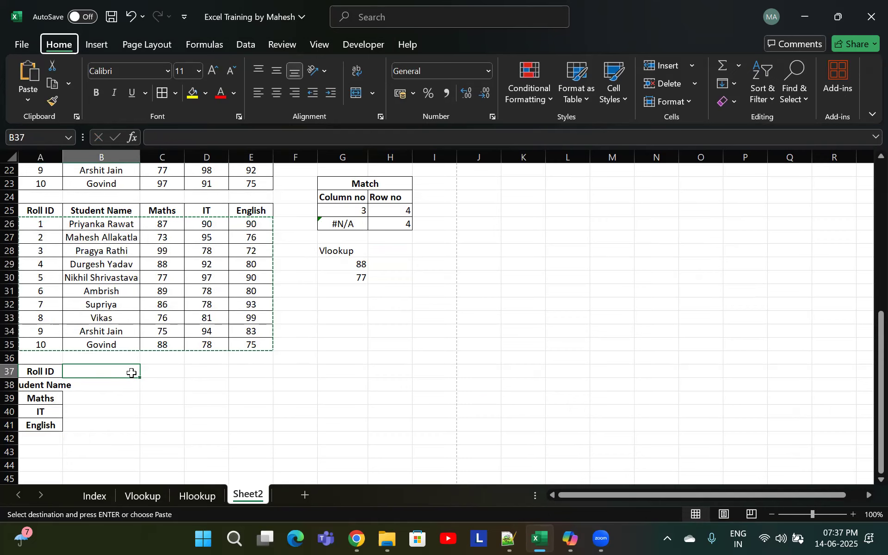
key(ctrl+alt+v)
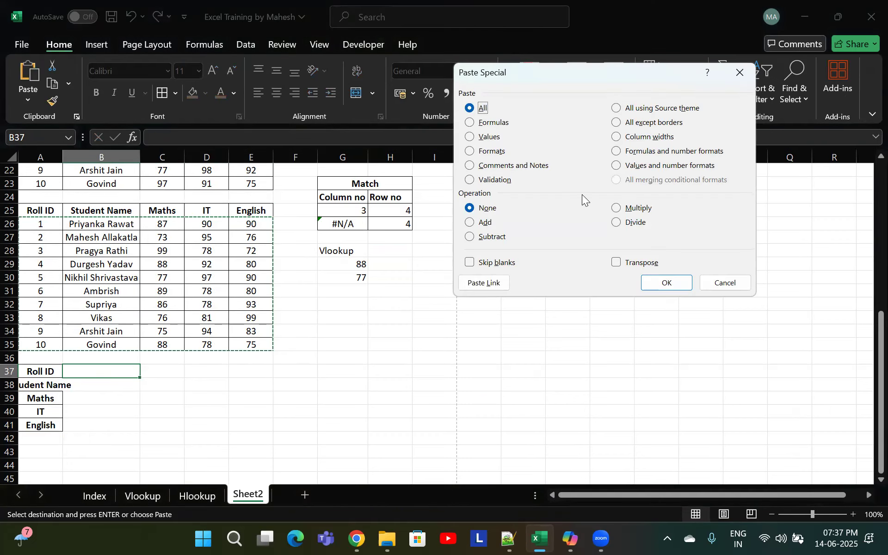
click(615, 261)
click(666, 283)
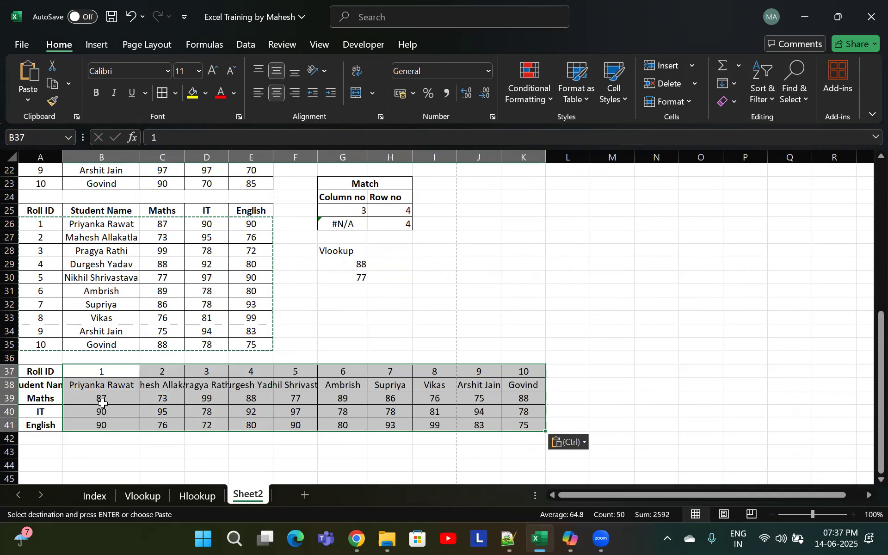
Autofit column A to the transposed header labels
click(43, 374)
drag(43, 374, 40, 425)
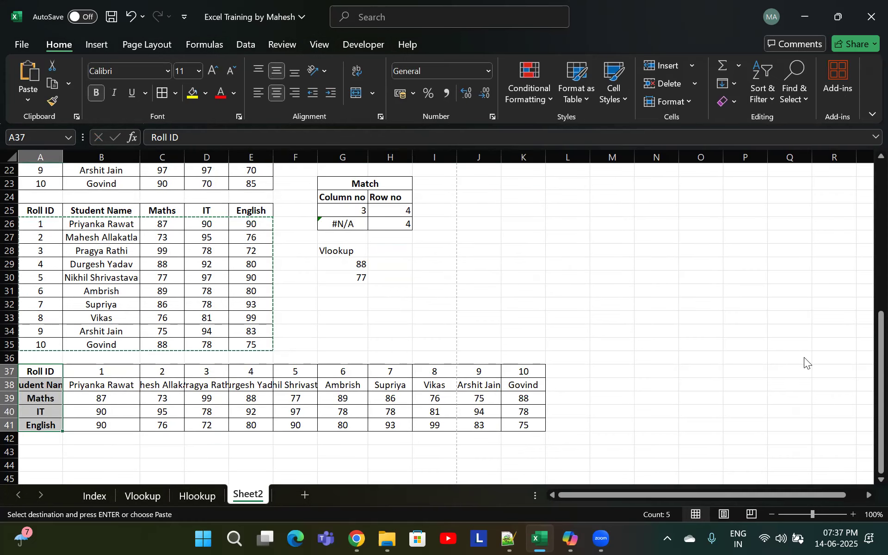
key(alt+h)
key(o)
key(i)
Autofit the columns of the student names row B38:K38, then undo it
click(121, 384)
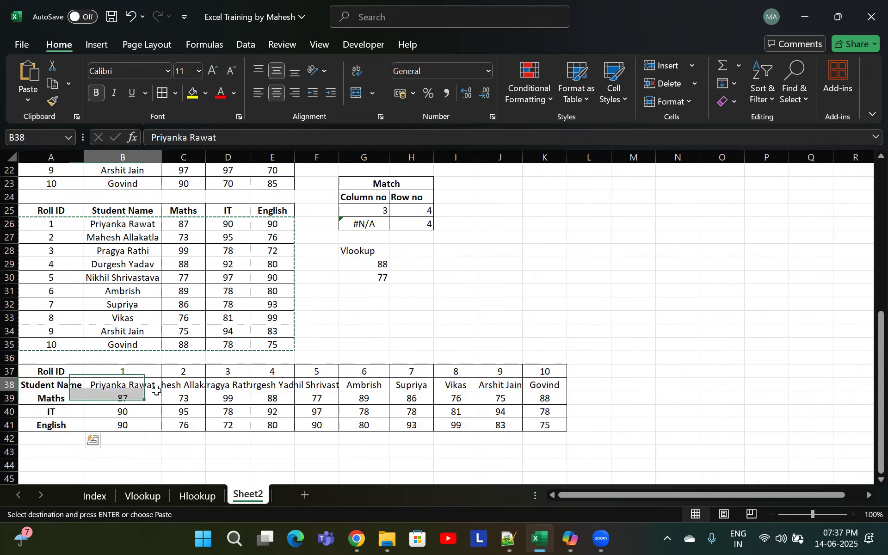
key(ctrl+shift+Right)
key(alt)
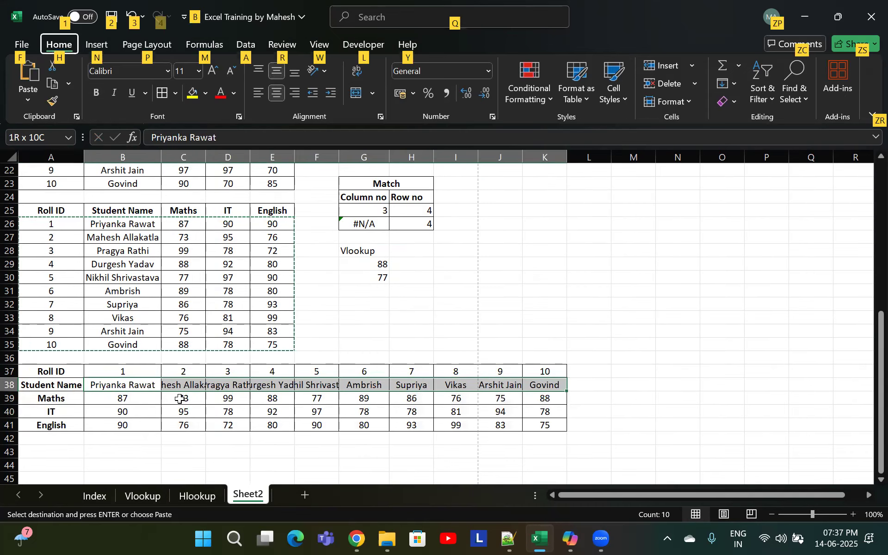
key(h)
key(o)
key(i)
key(ctrl+z)
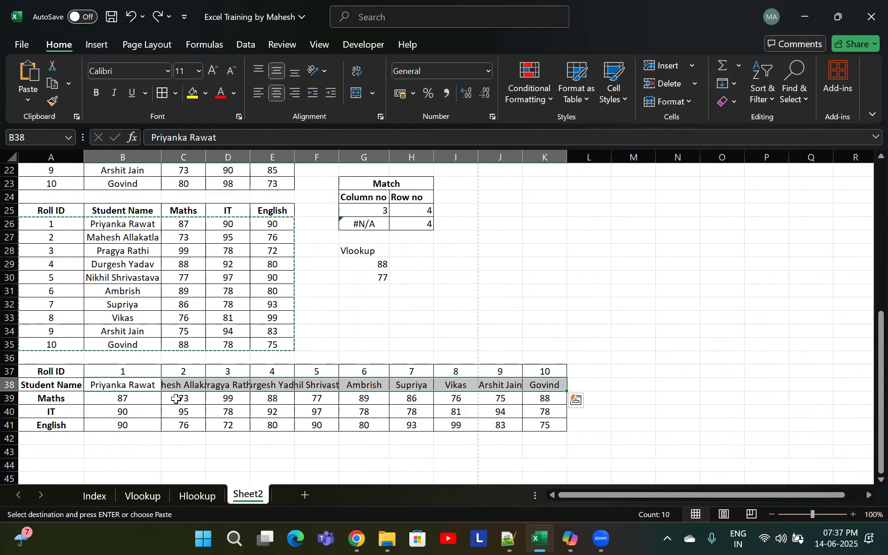
Autofit columns C to F to fit the student names in row 38
click(187, 385)
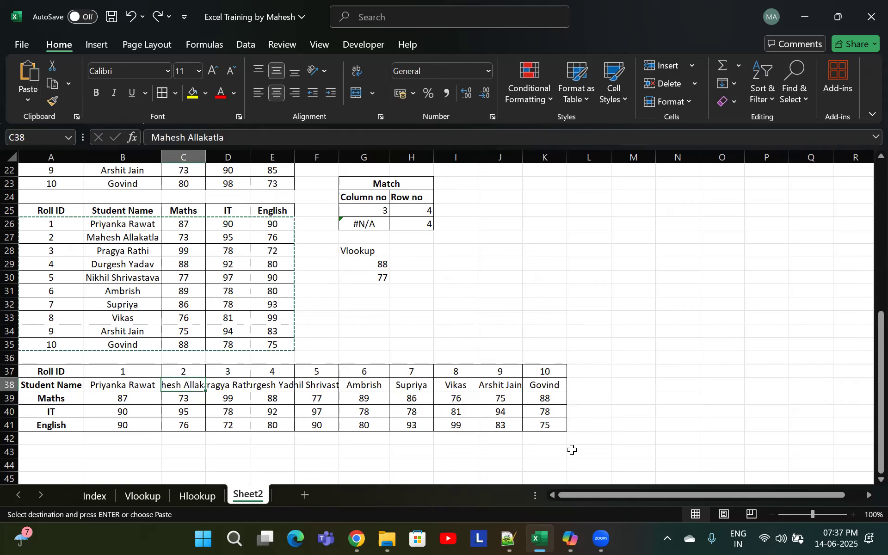
key(shift+Right)
key(shift+Right)
key(shift+Right)
key(alt)
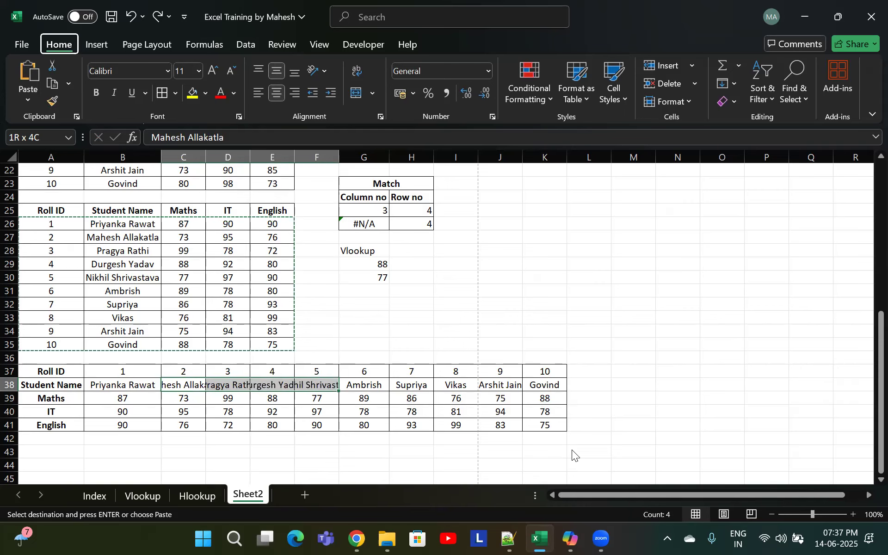
key(h)
key(o)
key(i)
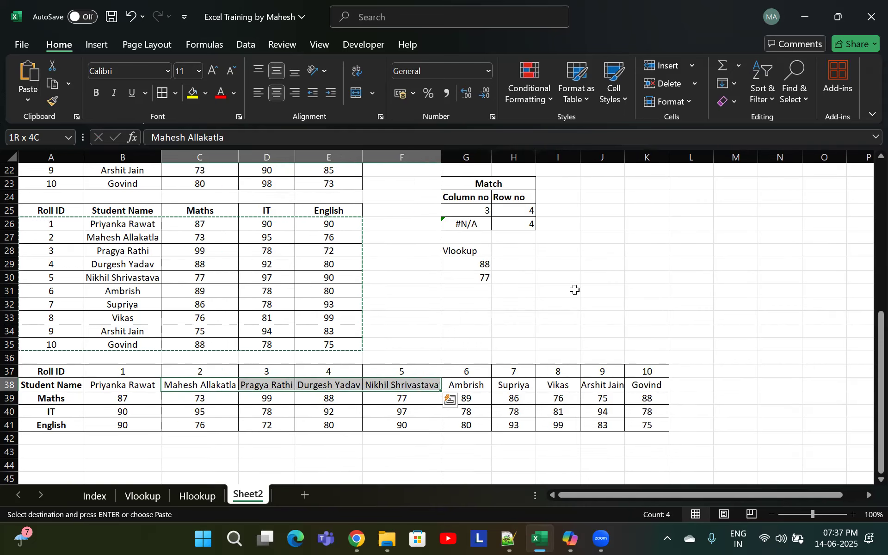
Set columns B through K to one uniform width wide enough for the names
drag(122, 158, 647, 179)
drag(294, 157, 320, 156)
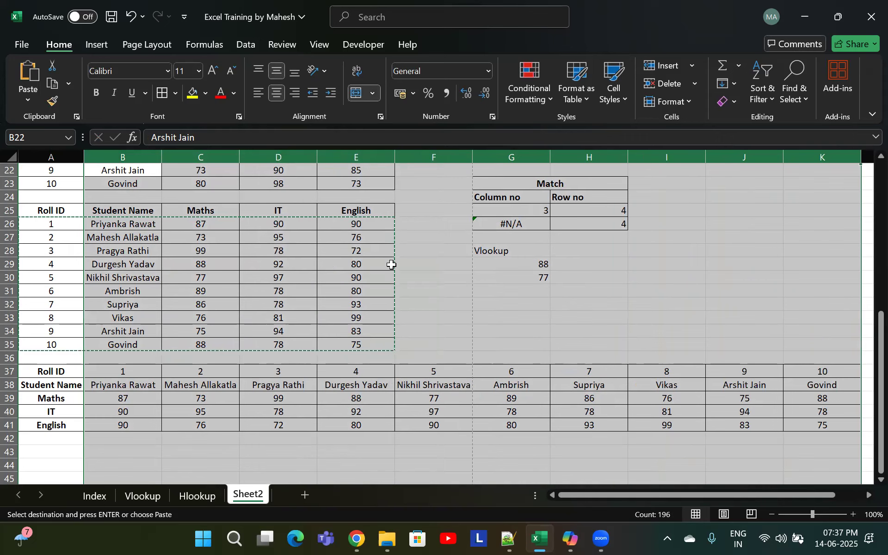
drag(395, 157, 389, 157)
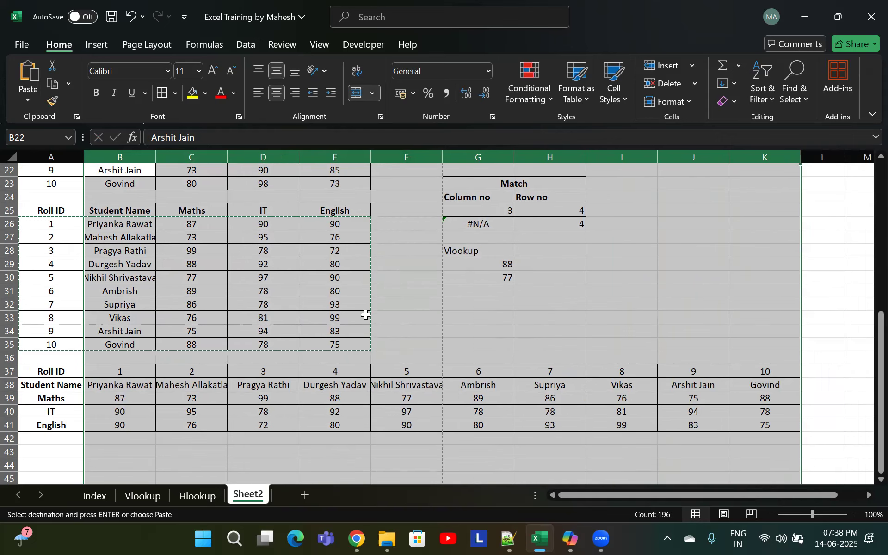
click(388, 384)
click(212, 401)
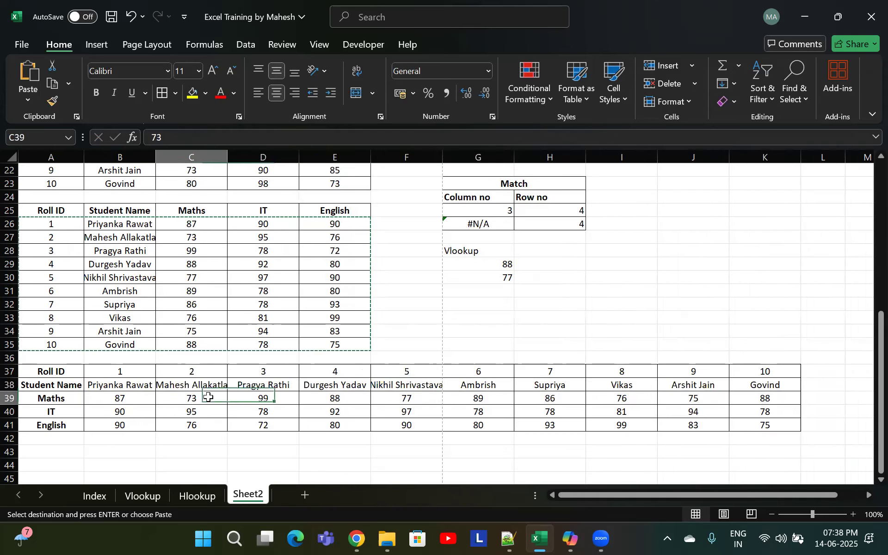
Enter the label Hlookup in cell B43 below the transposed marks table
click(107, 441)
key(Down)
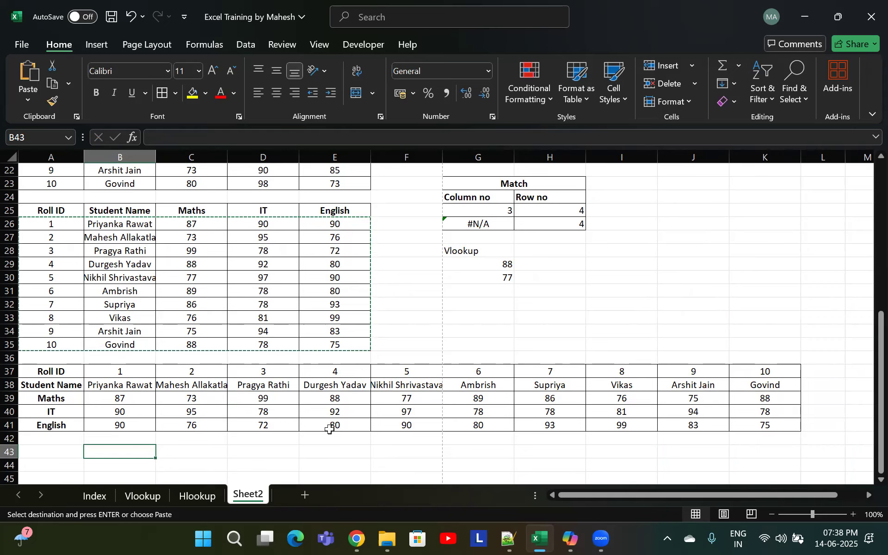
text(Hlookup)
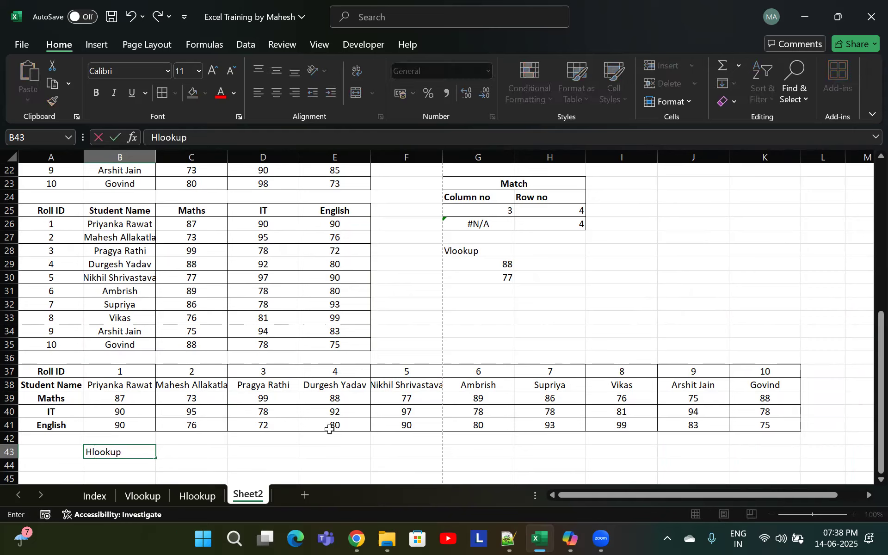
key(Return)
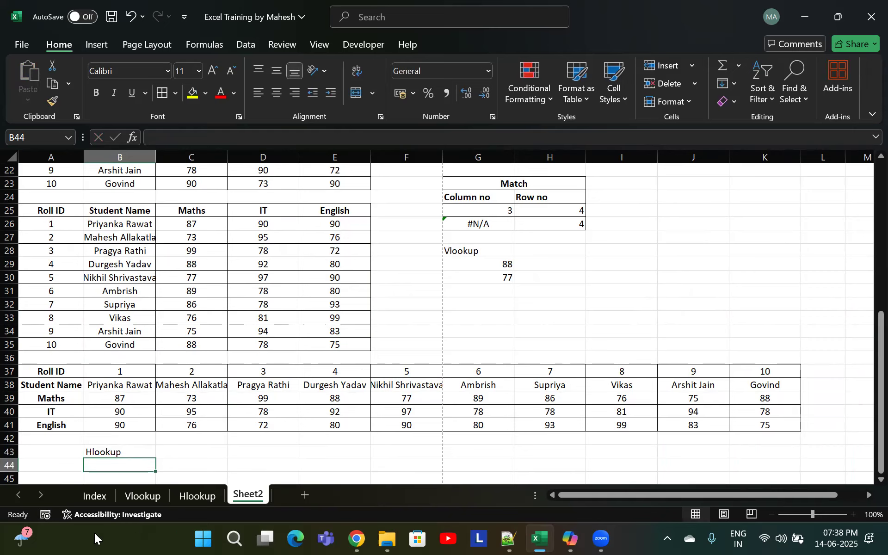
In B44, begin an HLOOKUP formula with lookup value 1 and table array A37:K41
scroll(135, 403, down, 1)
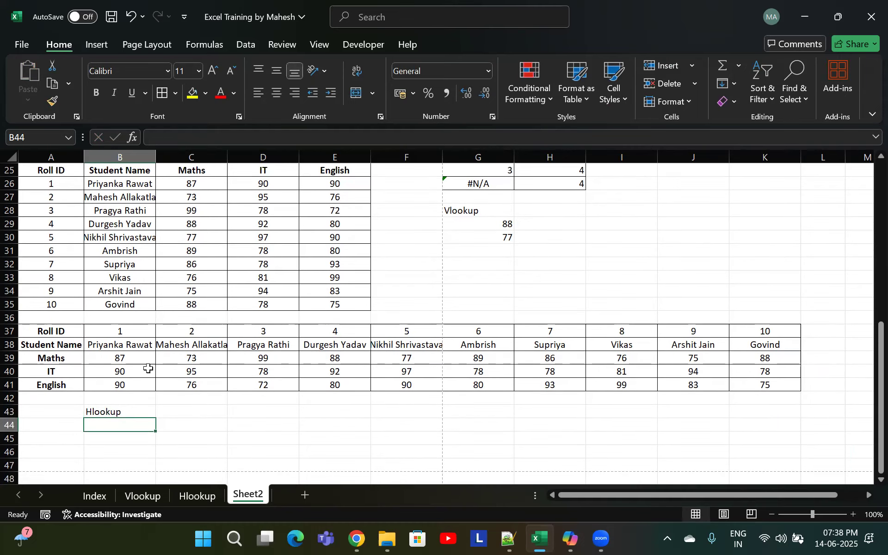
click(134, 348)
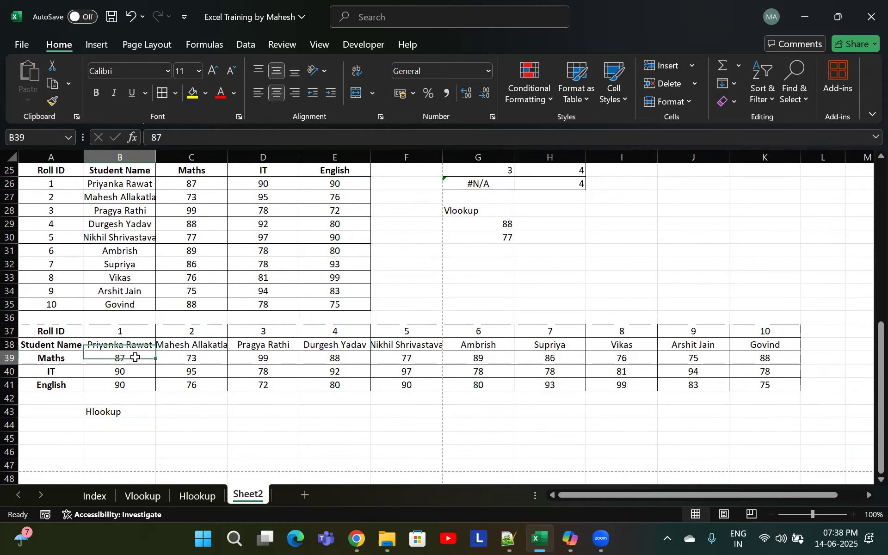
click(126, 333)
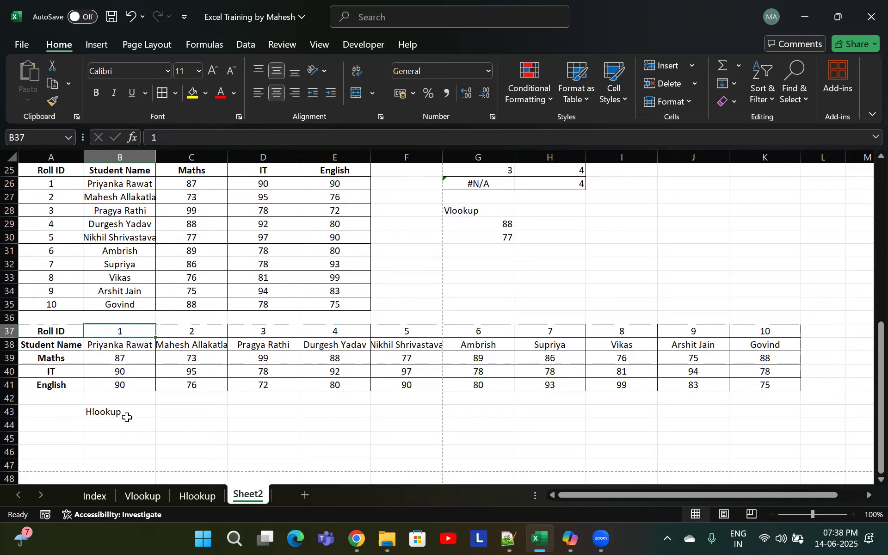
click(113, 423)
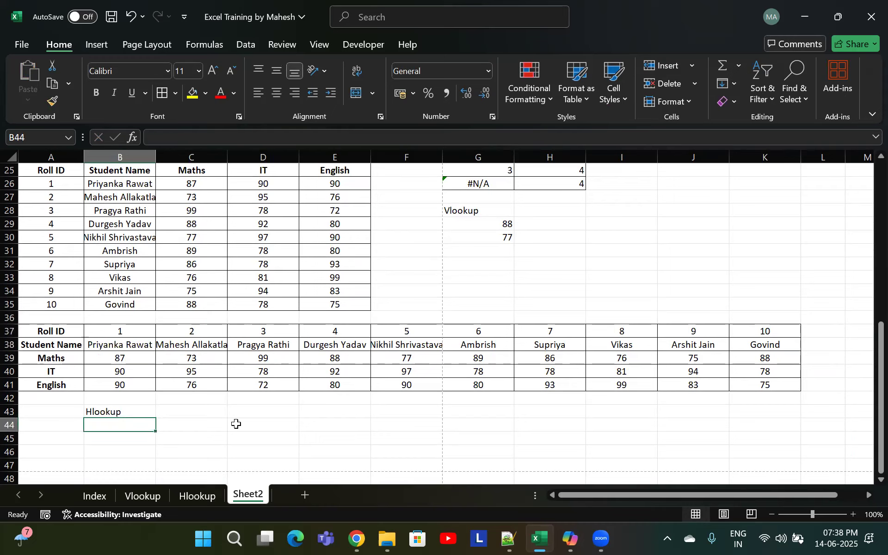
text(=)
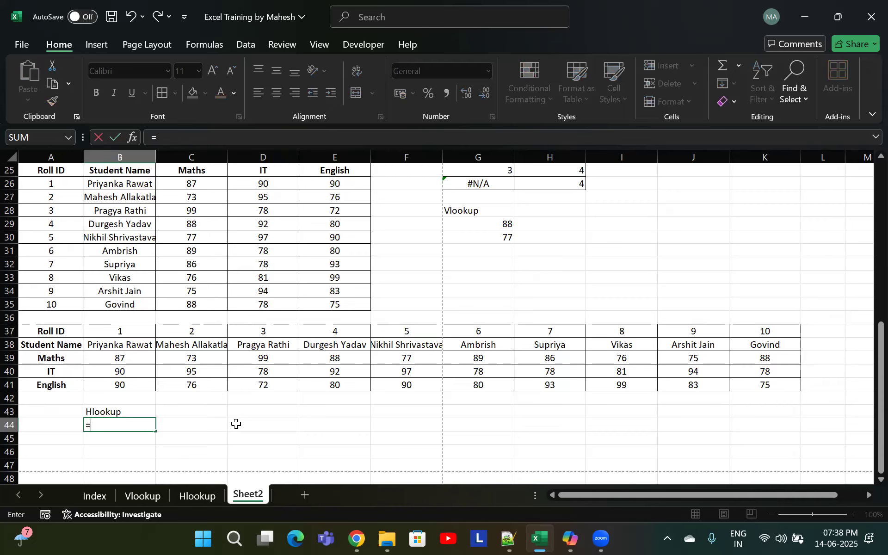
text(hloo)
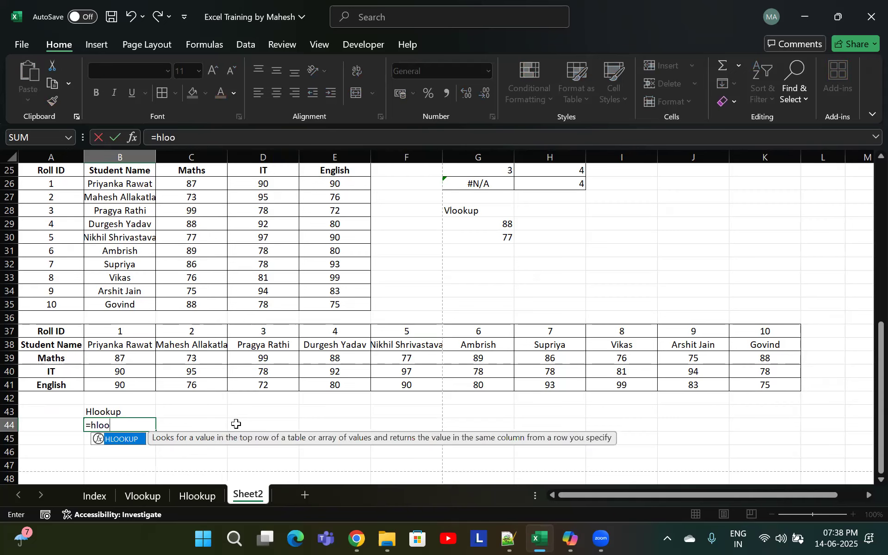
key(Tab)
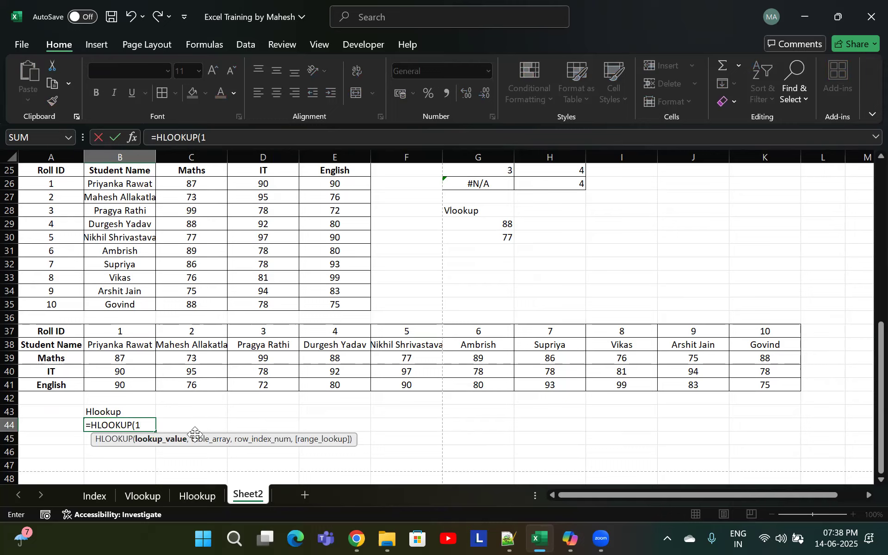
click(119, 331)
key(BackSpace)
key(BackSpace)
key(BackSpace)
text(1,)
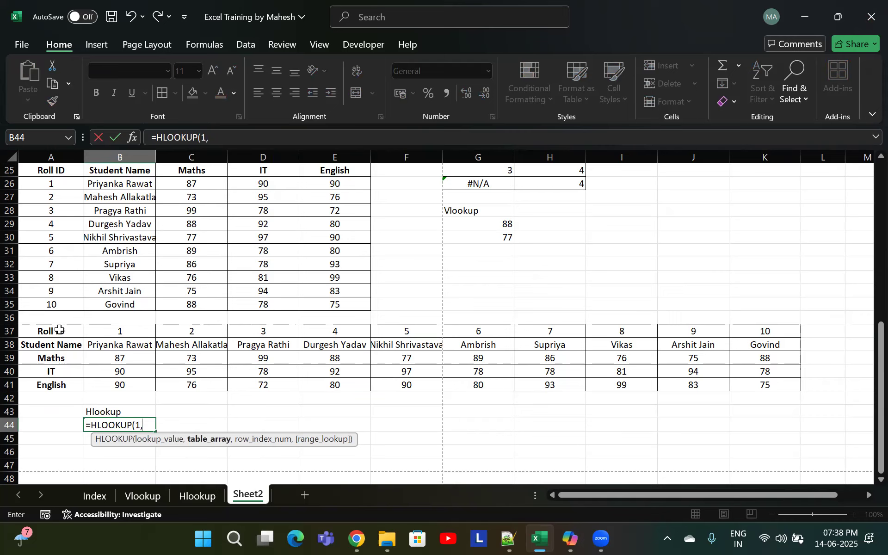
drag(59, 331, 758, 387)
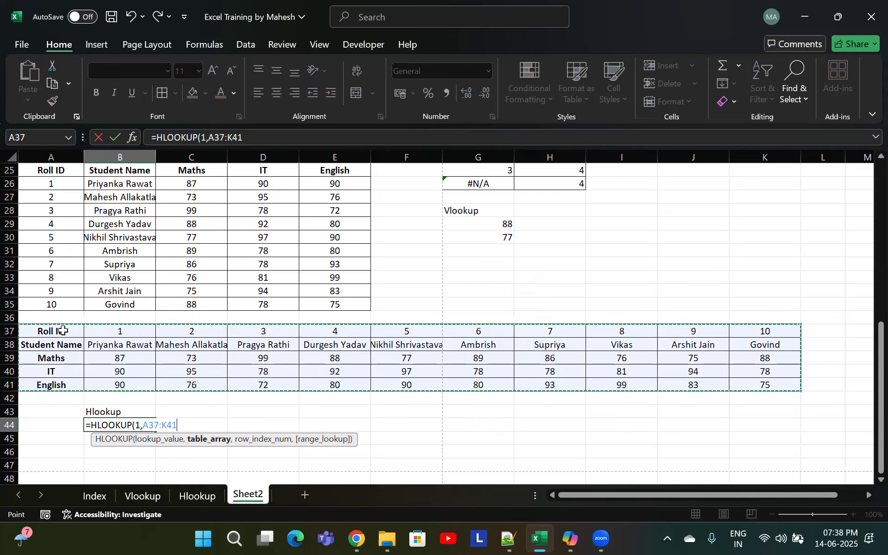
text(,)
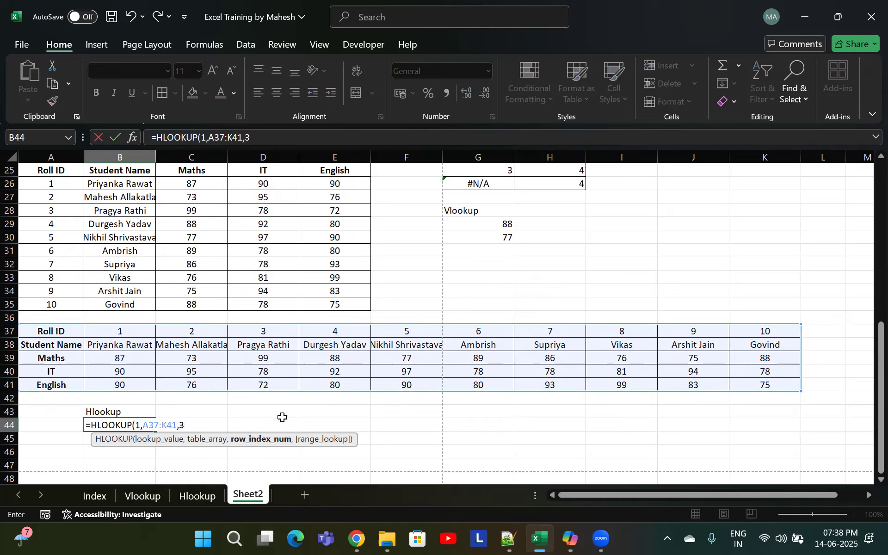
Complete the row index as MATCH("Maths",A37:A41,0), add exact match 0, and enter the formula
text(m)
key(BackSpace)
text(3)
text(match)
key(Tab)
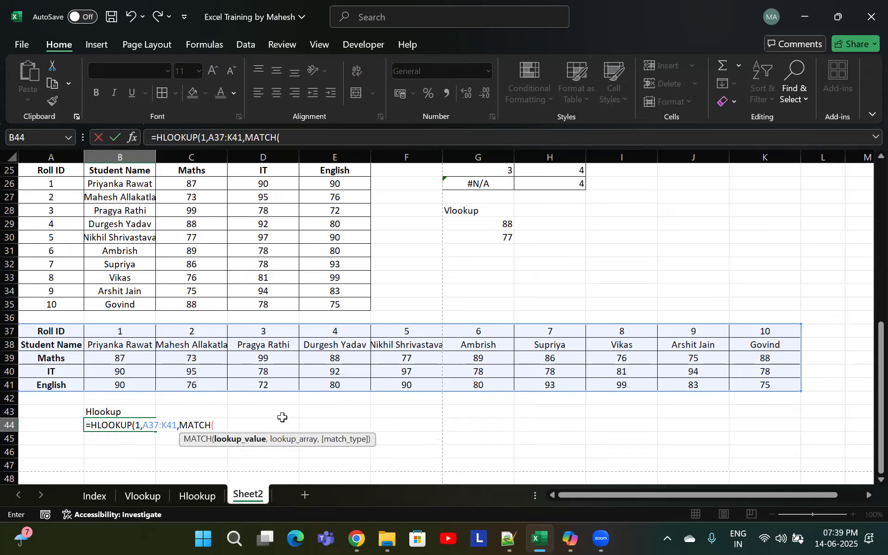
click(37, 361)
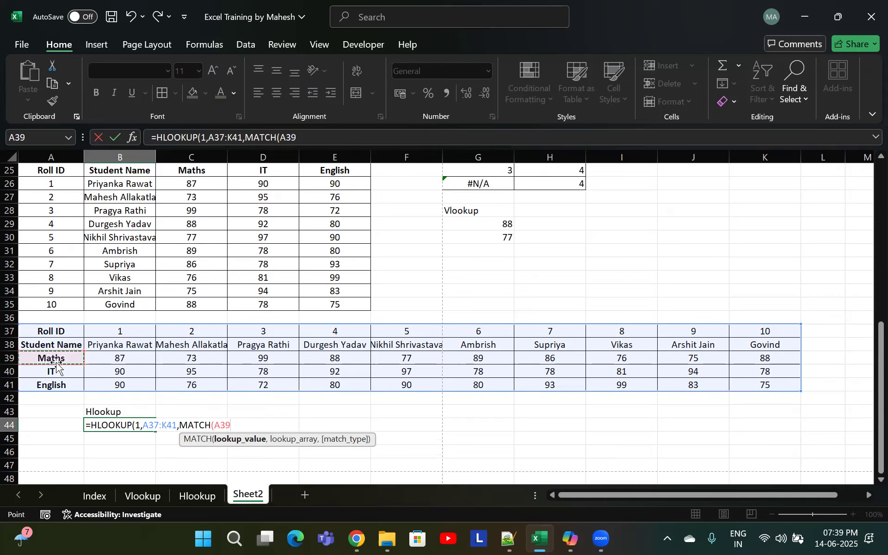
key(BackSpace)
key(BackSpace)
key(BackSpace)
text("Mat)
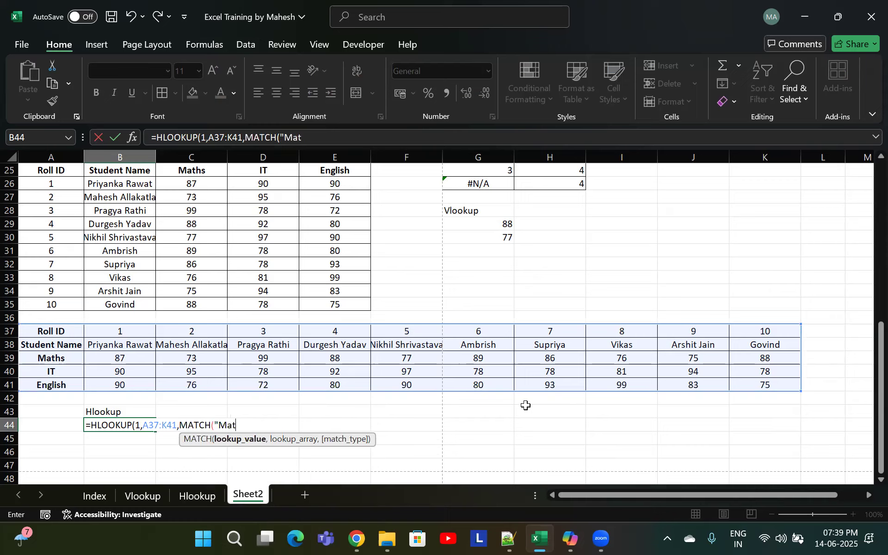
text(hs",)
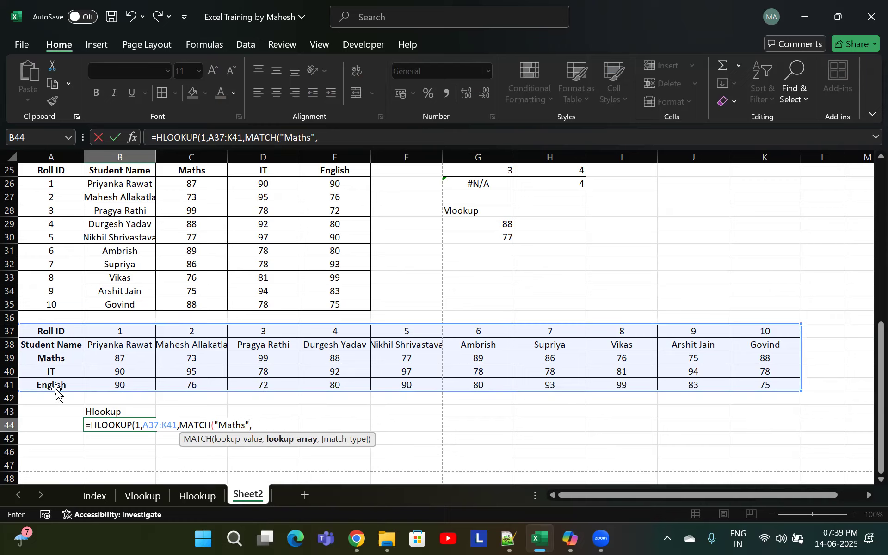
drag(62, 330, 60, 382)
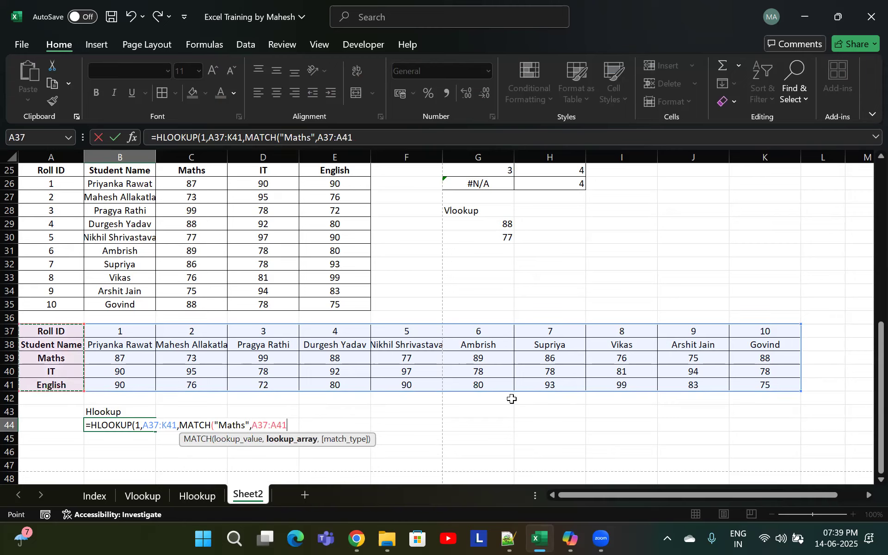
text(,)
key(Down)
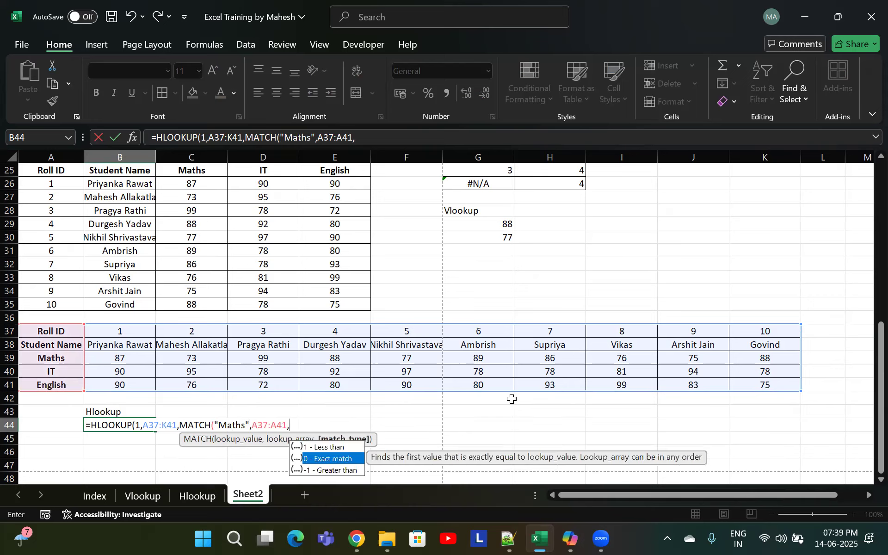
key(Tab)
text())
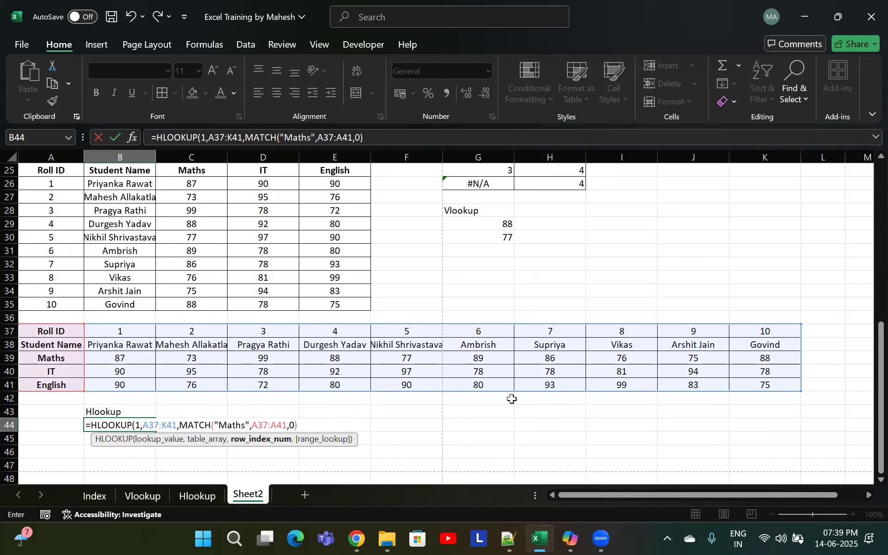
text(,0))
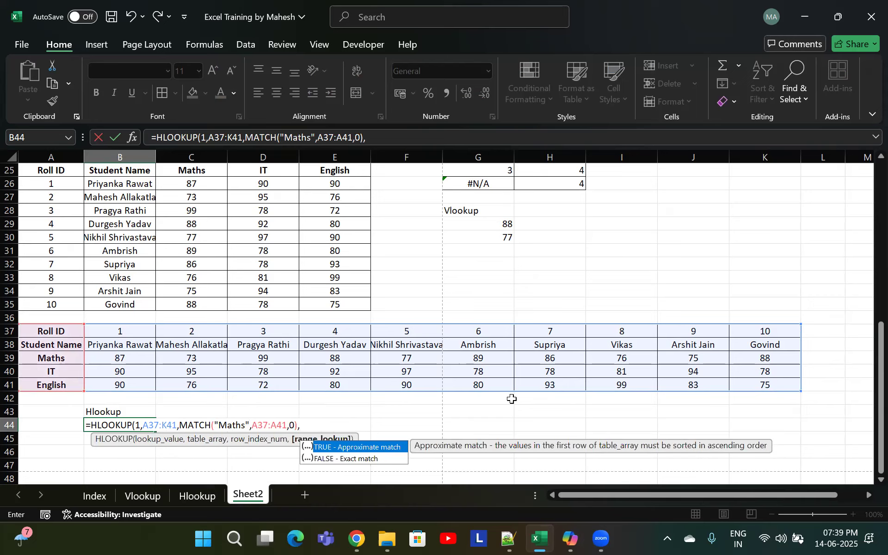
key(Down)
text(0))
key(Return)
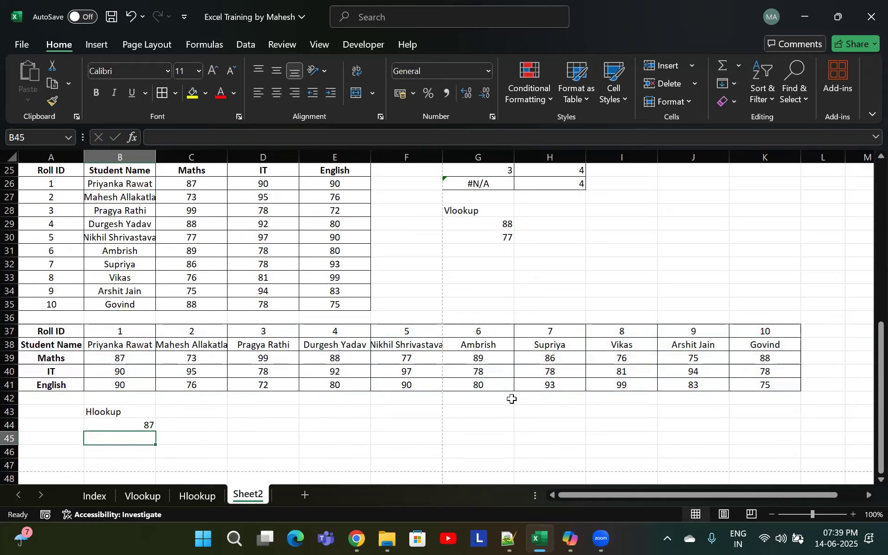
Examine the HLOOKUP result in B44 and Supriya's column of marks in the transposed table
key(Up)
click(134, 368)
click(135, 358)
click(147, 425)
click(137, 440)
click(568, 346)
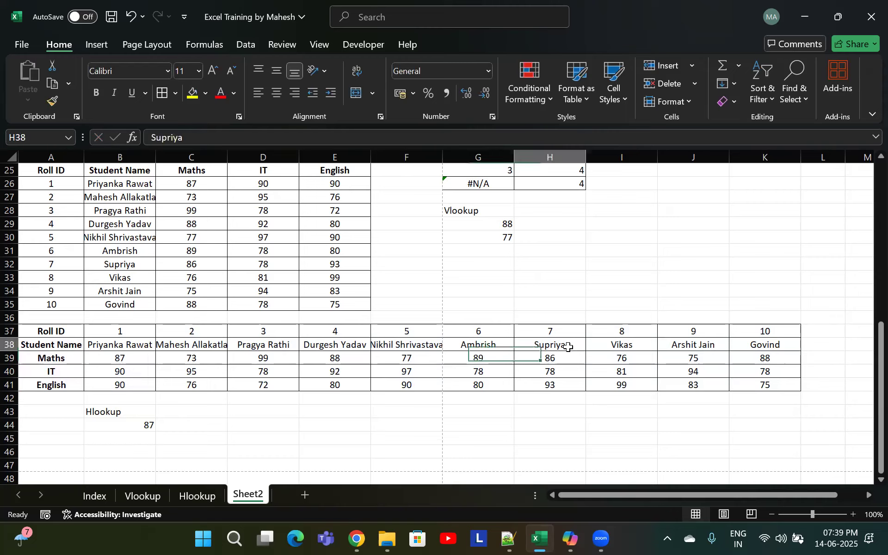
click(560, 372)
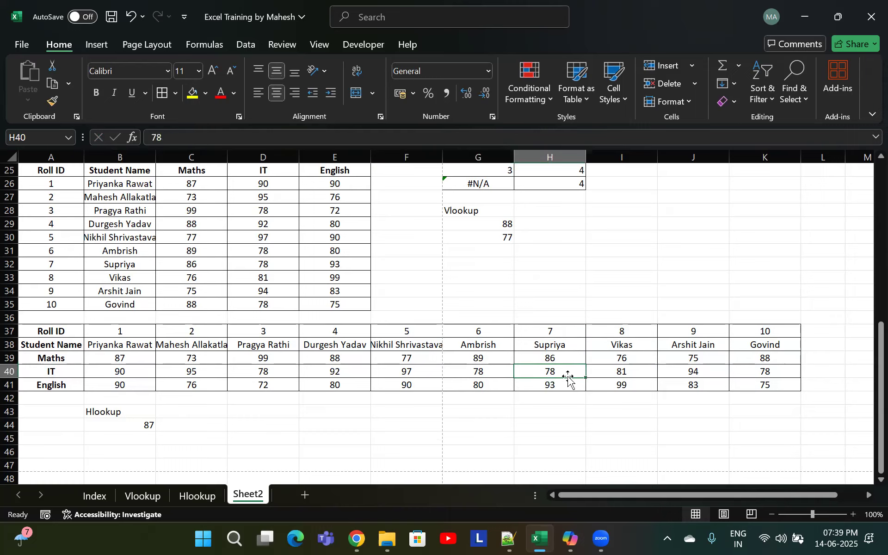
click(550, 423)
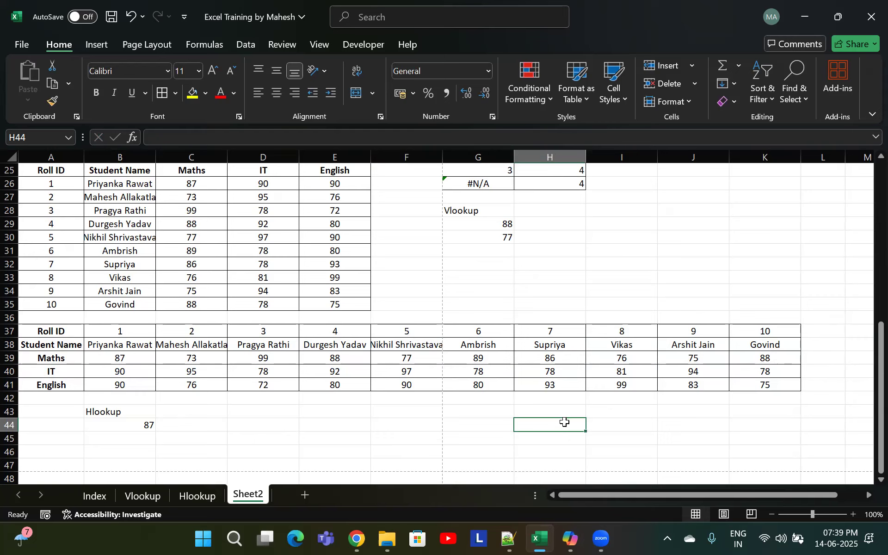
Start an HLOOKUP formula in B45 with "Supriy" as the lookup value
click(123, 445)
text(=)
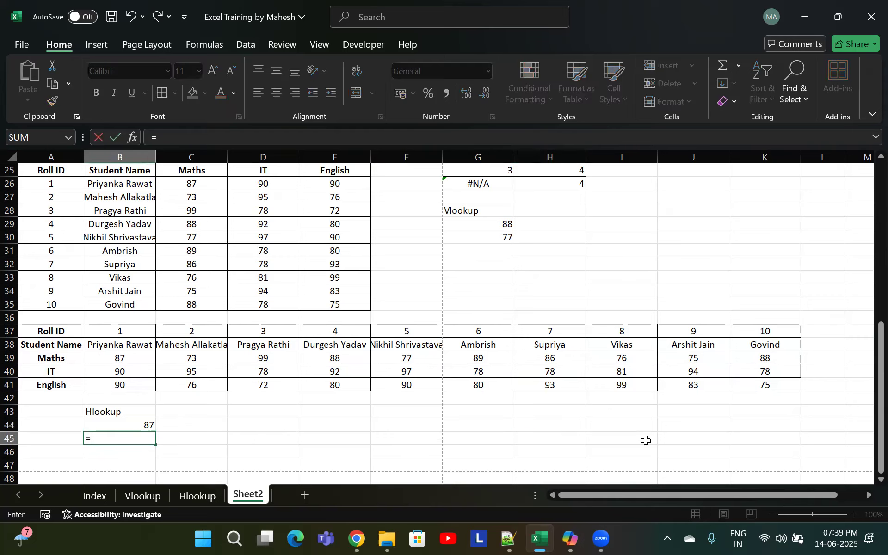
text(Hloo)
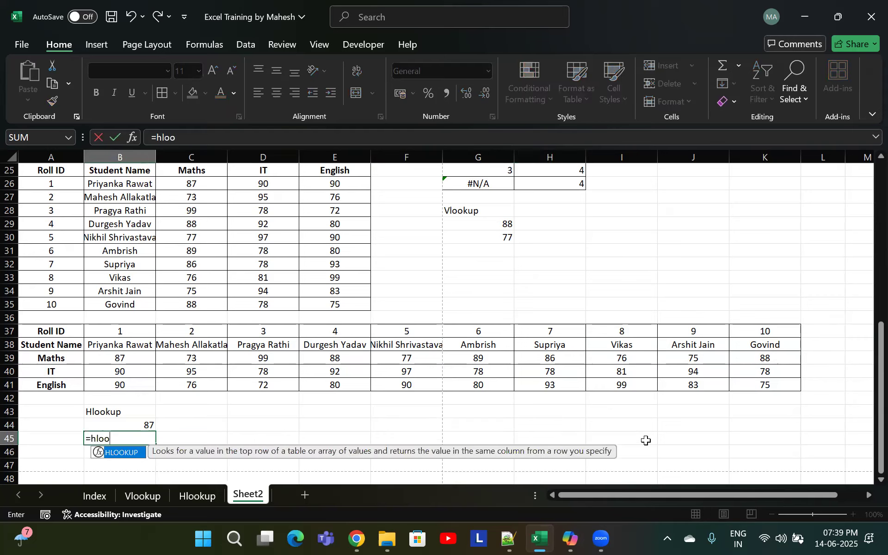
key(Tab)
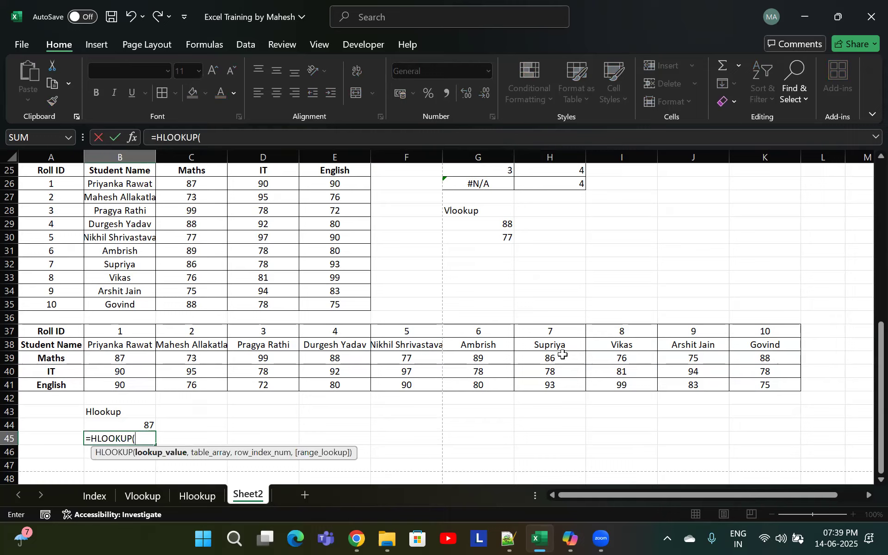
click(572, 345)
key(BackSpace)
key(BackSpace)
key(BackSpace)
text("Supriy)
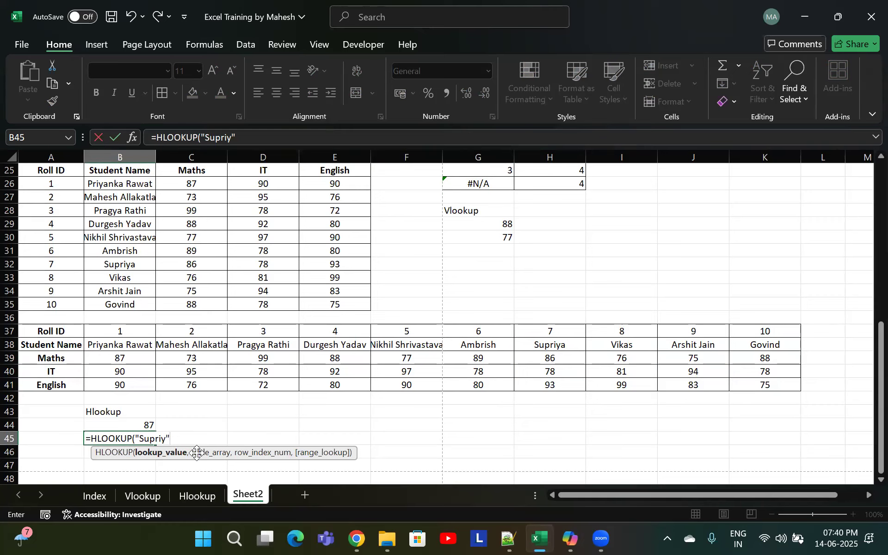
text(,)
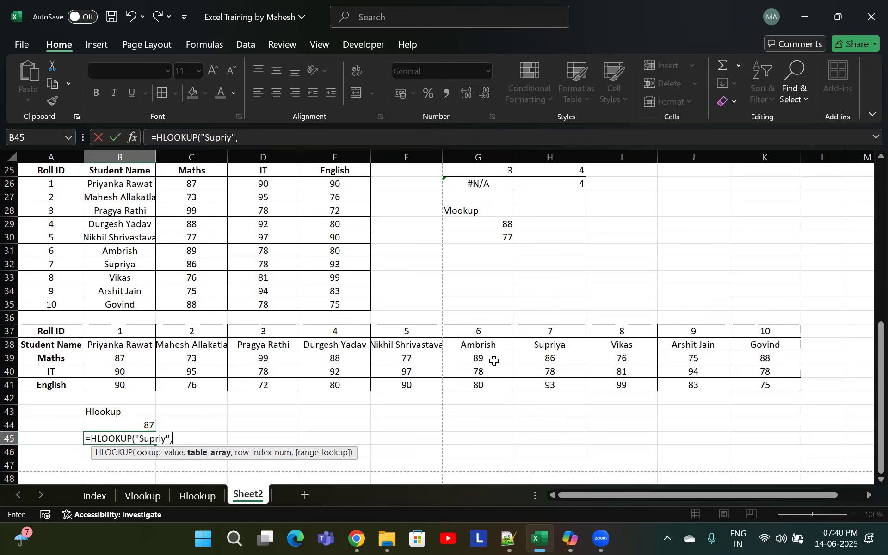
Set the table array to A38:K41, row index 3 and exact match 0, then enter the formula
drag(44, 345, 795, 383)
text(,3)
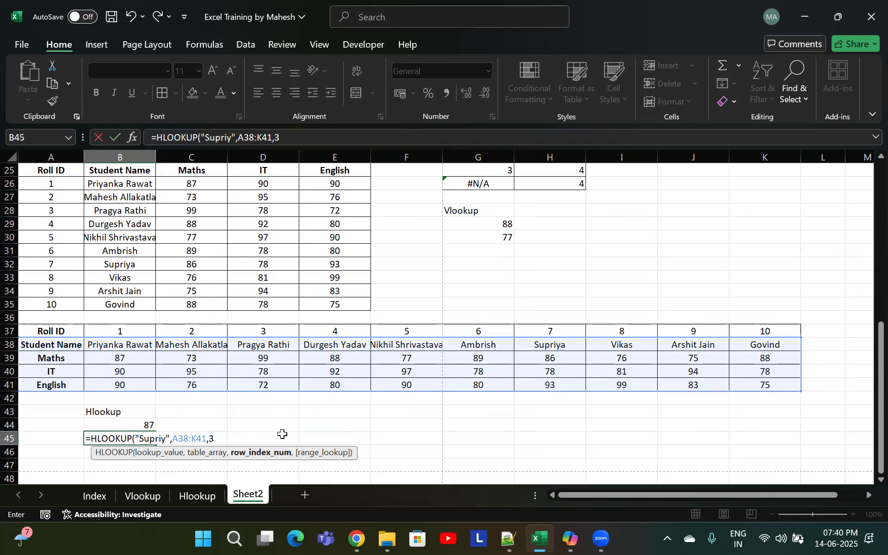
text(,0)
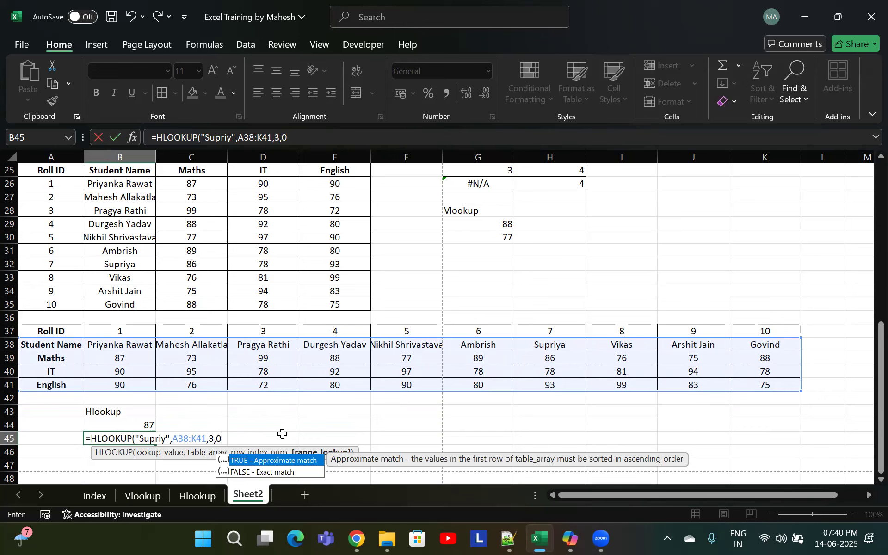
text())
key(Return)
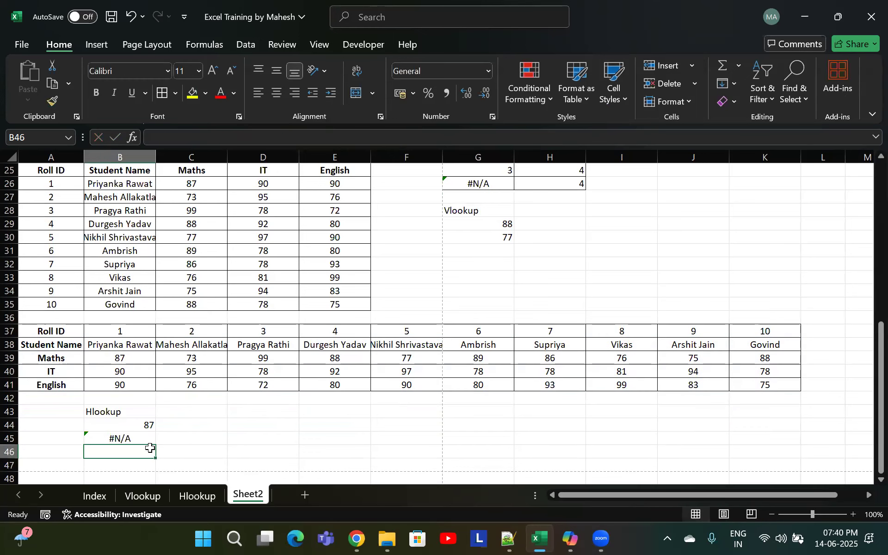
Correct the HLOOKUP lookup value in B45 to "Supriya" and enter the formula
double_click(138, 440)
click(166, 440)
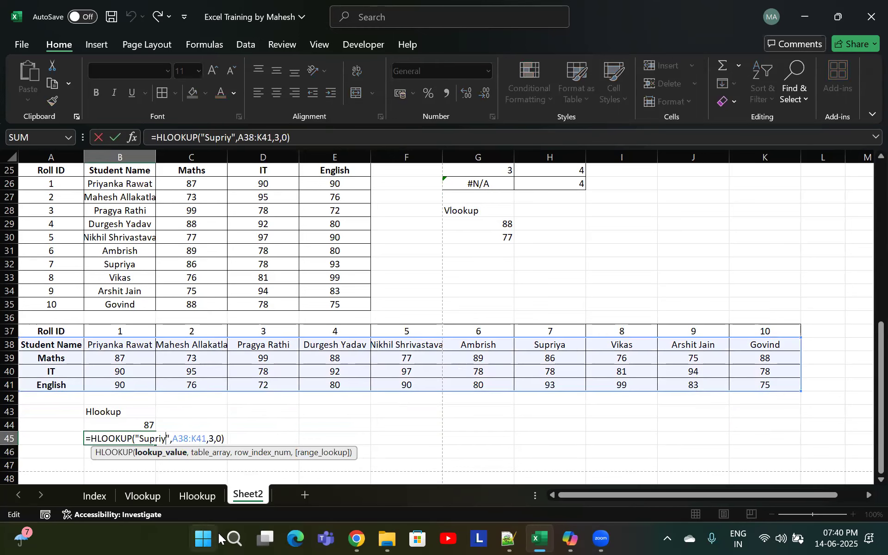
text(a)
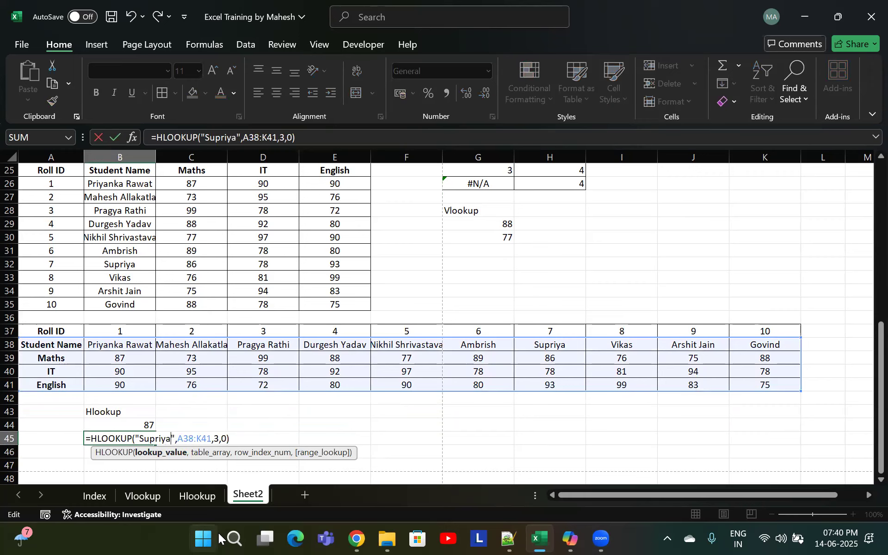
key(Return)
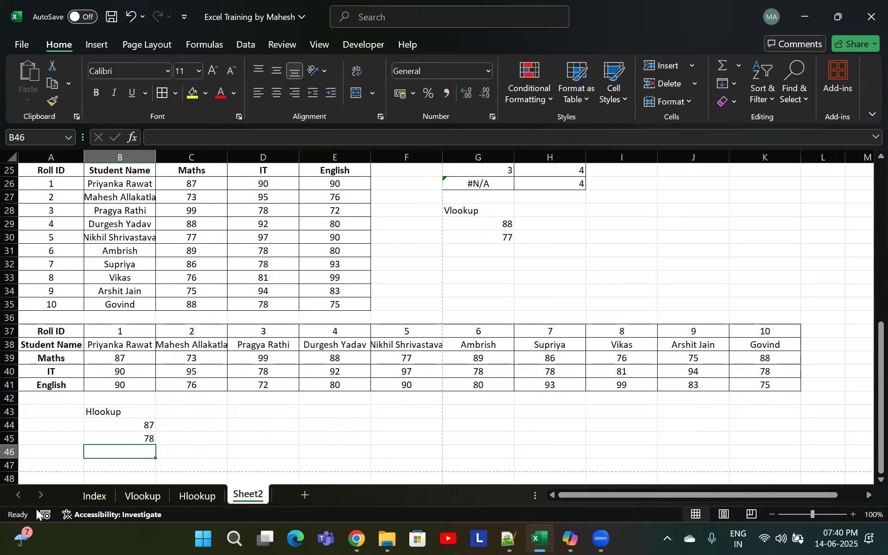
Replace the "Supriya" lookup value in B45 with a reference to cell H38 and enter the formula
click(127, 442)
click(585, 371)
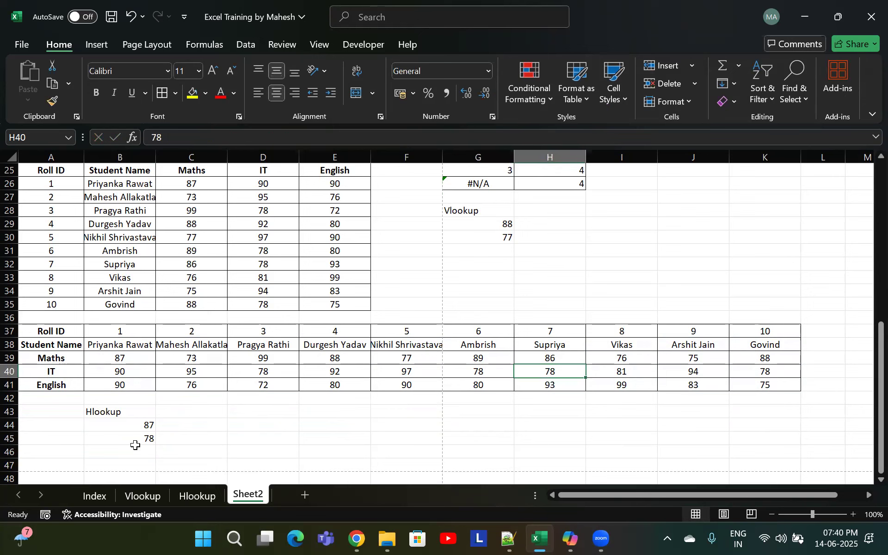
click(141, 439)
double_click(141, 439)
drag(176, 438, 135, 439)
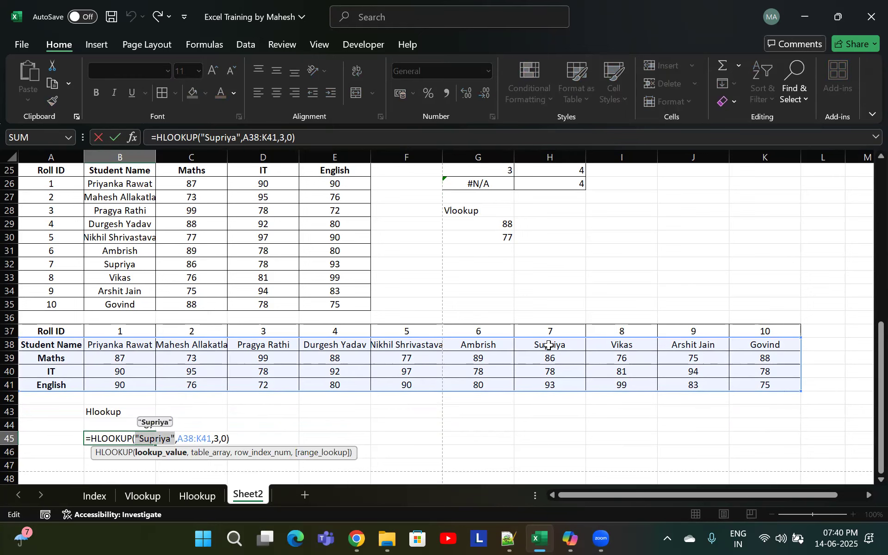
click(548, 345)
key(Return)
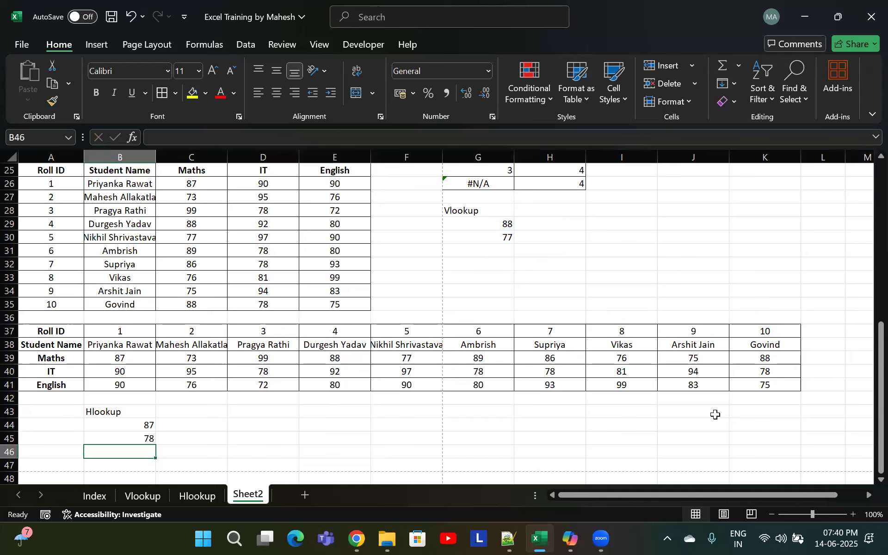
Replace the row index in B45 with MATCH("IT",A38:A41,0) and enter the formula
click(176, 438)
double_click(194, 438)
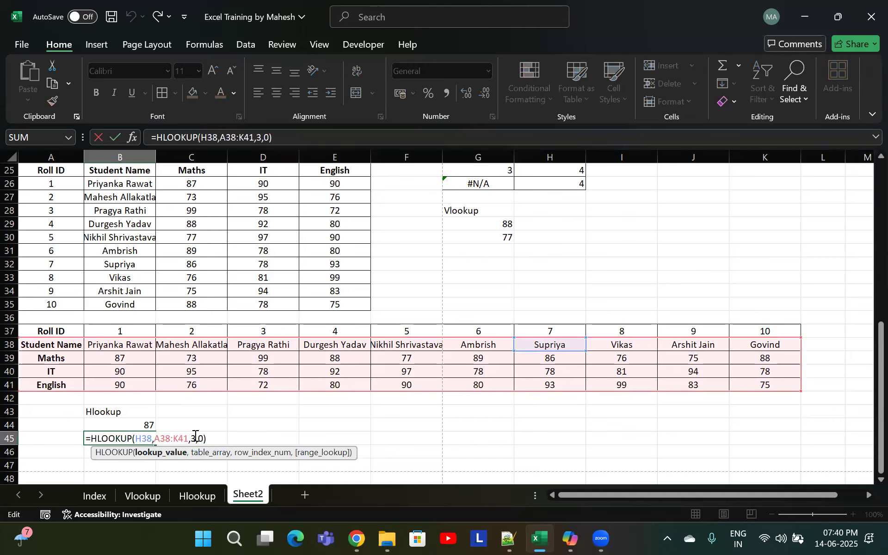
text(mat)
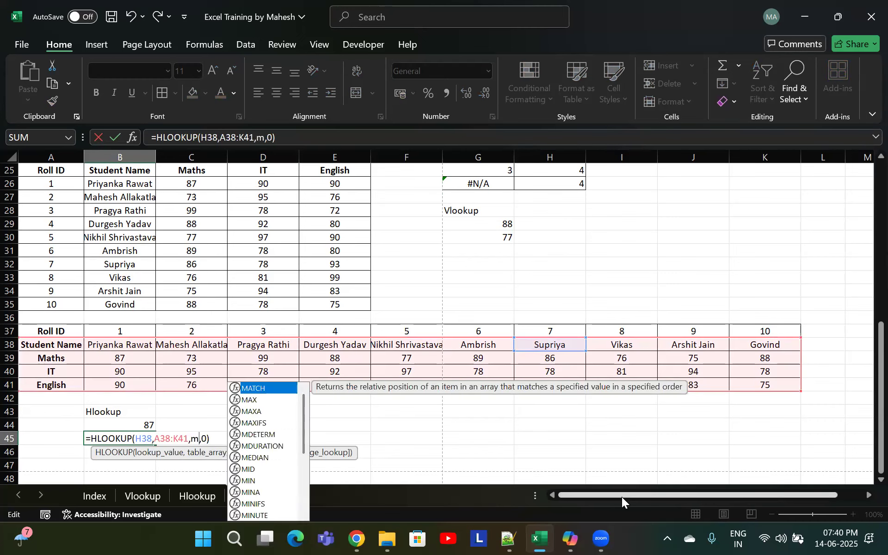
text(ch)
key(Tab)
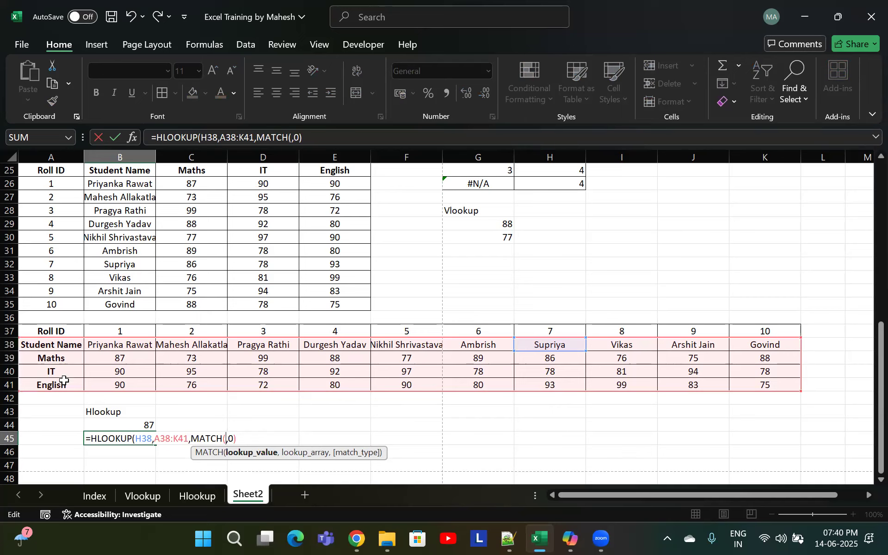
text("IT",)
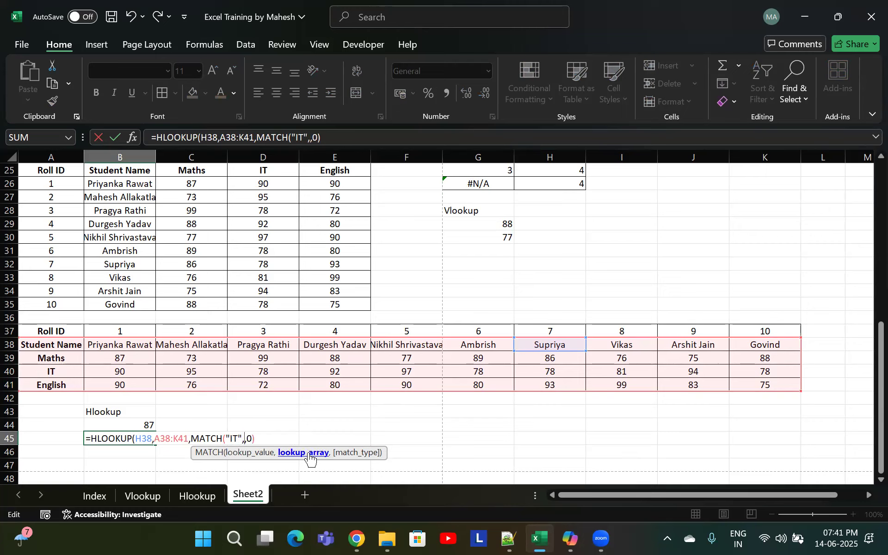
drag(64, 346, 71, 382)
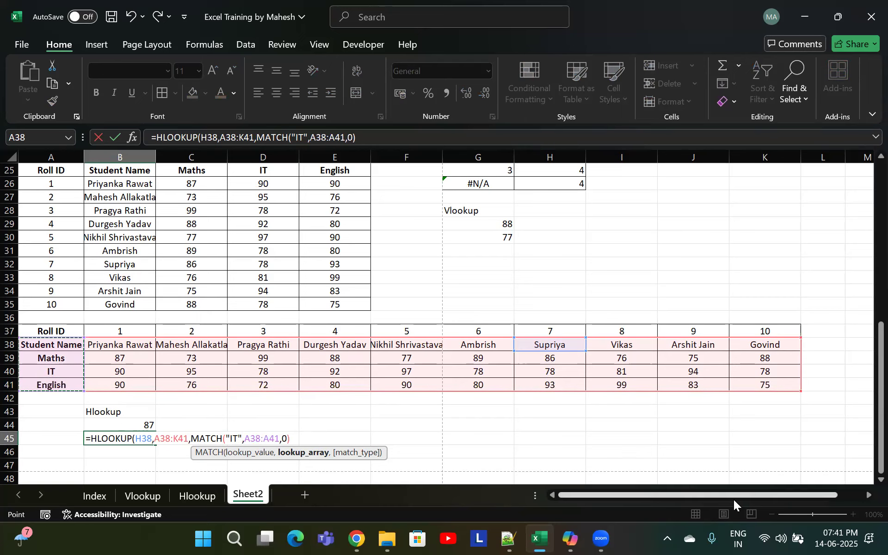
text(,0)
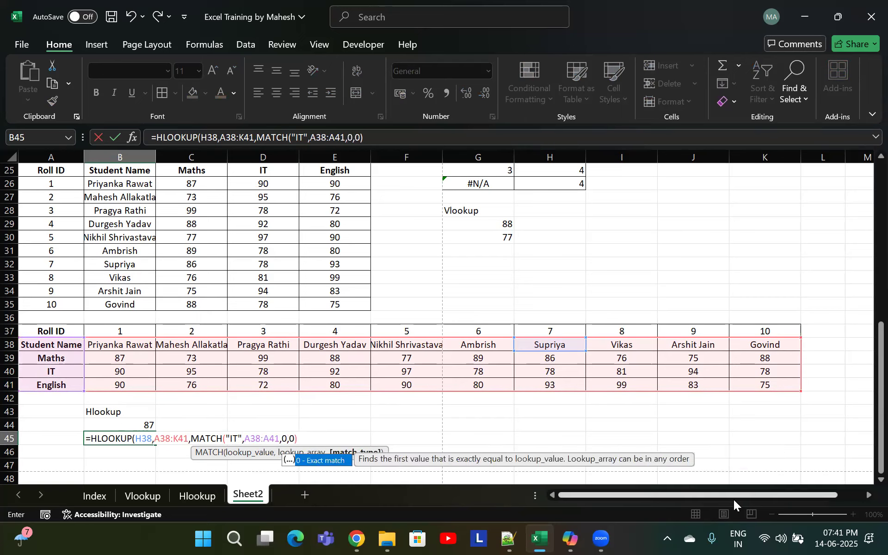
text())
key(Return)
key(Up)
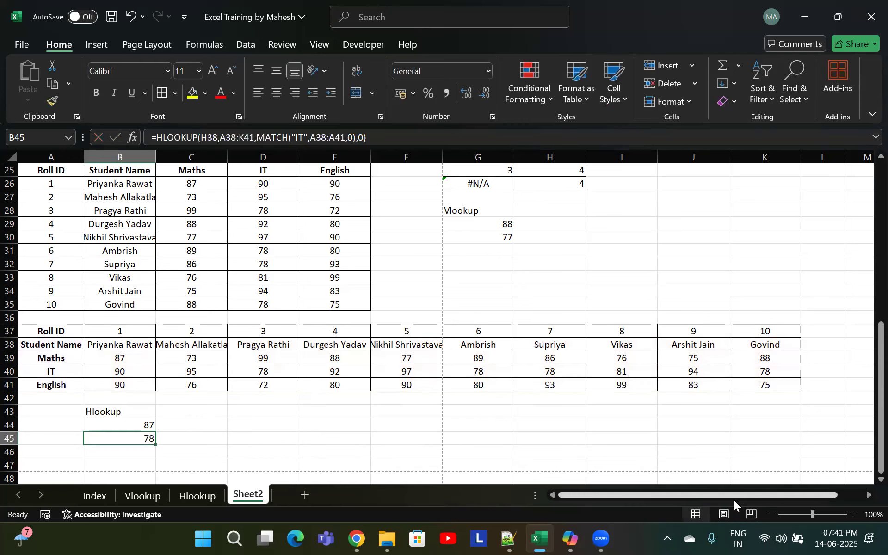
Replace "IT" inside the MATCH function with a reference to cell A40 and enter the formula
double_click(148, 437)
drag(244, 438, 233, 438)
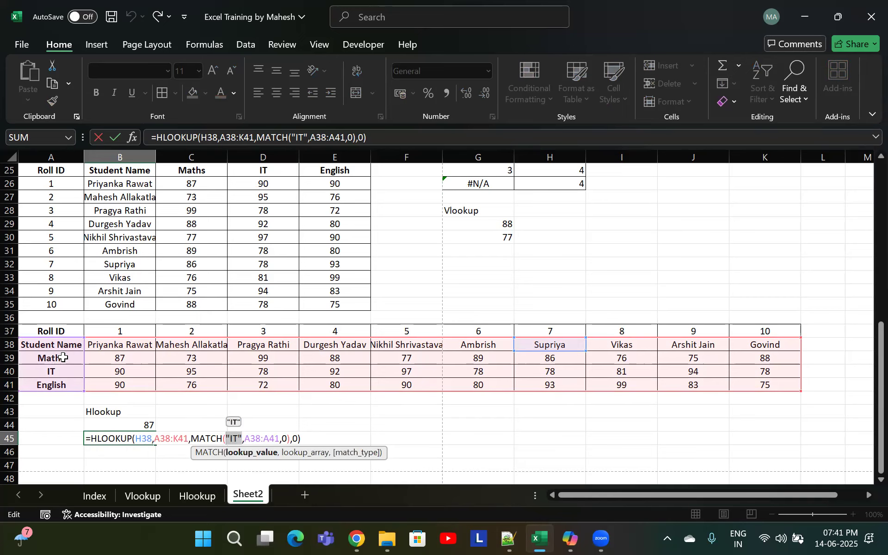
click(51, 371)
key(Return)
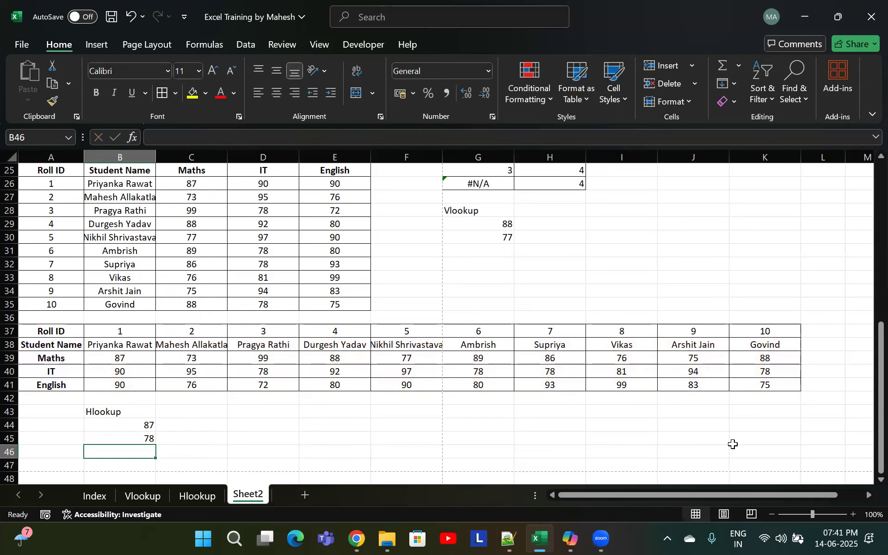
click(123, 440)
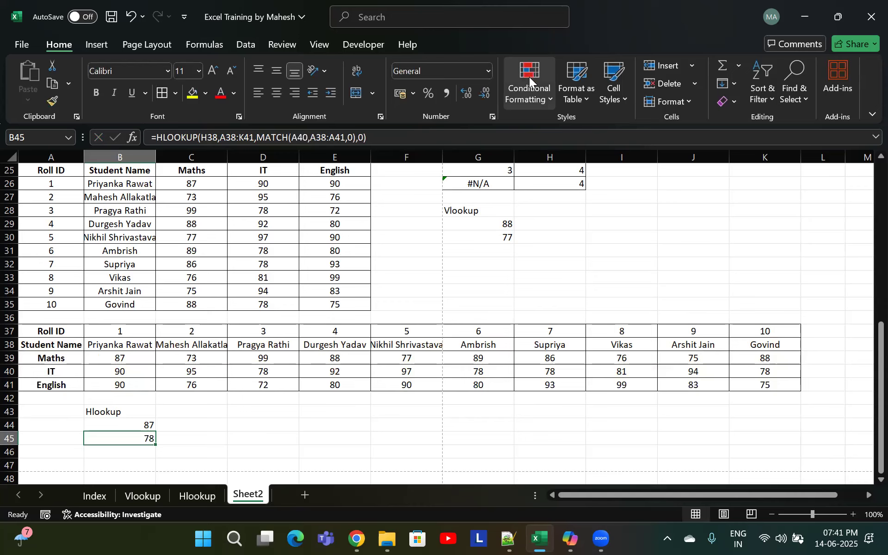
click(682, 281)
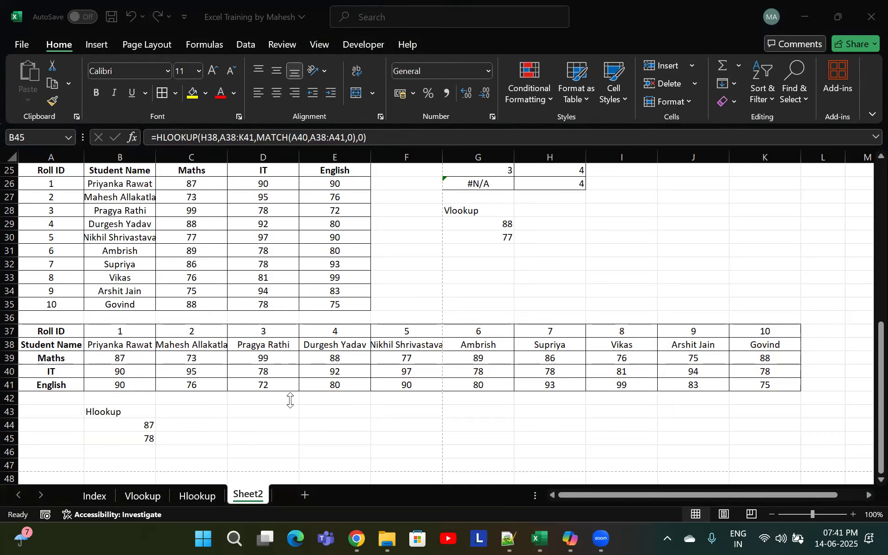
click(275, 413)
scroll(260, 405, up, 2)
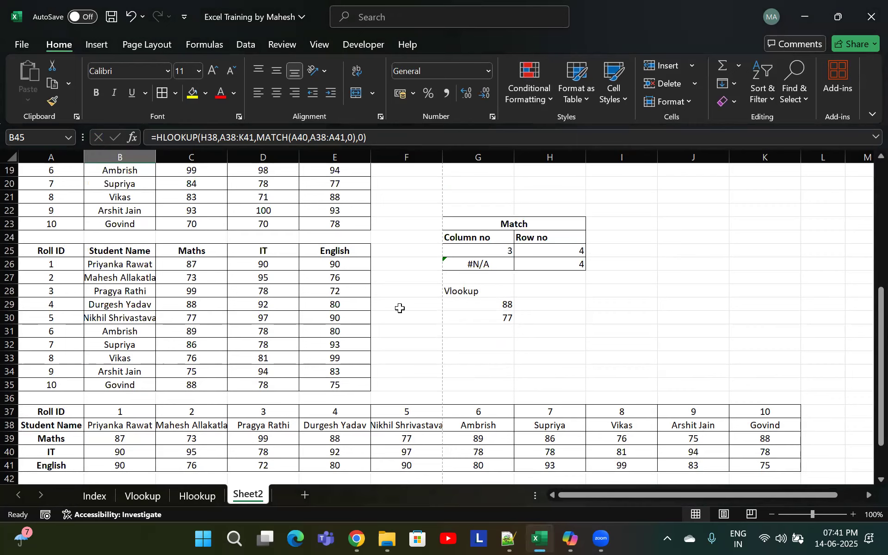
scroll(349, 311, up, 3)
drag(56, 253, 333, 439)
scroll(276, 368, down, 1)
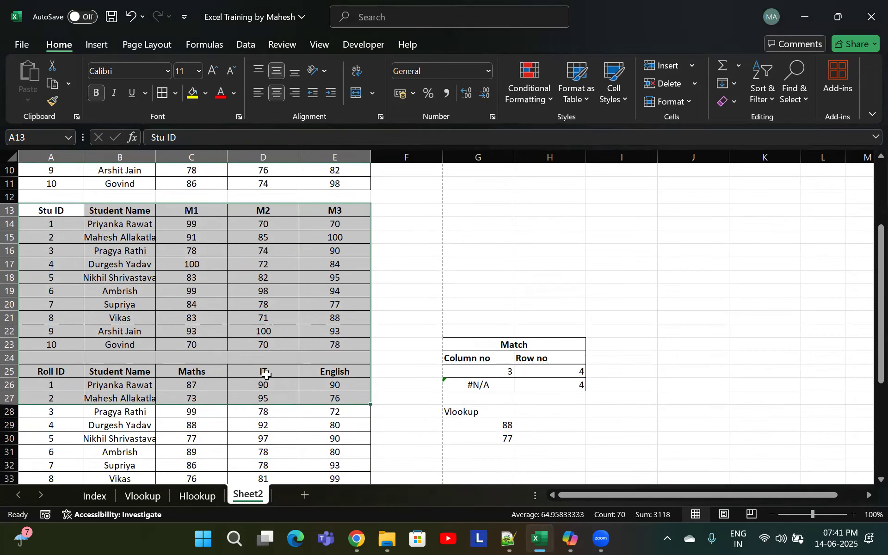
Change the MATCH lookup value in G26 to "Maths" and enter the formula
click(317, 424)
scroll(305, 409, down, 2)
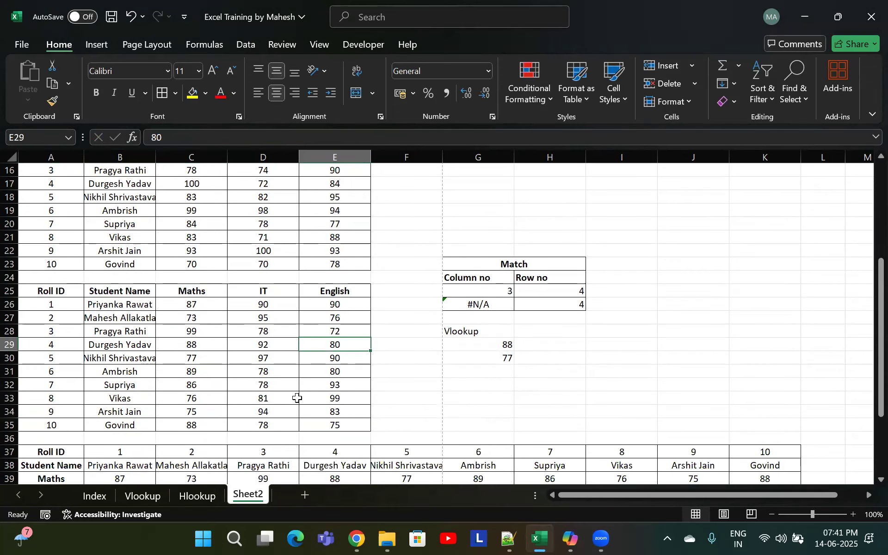
click(495, 305)
double_click(499, 304)
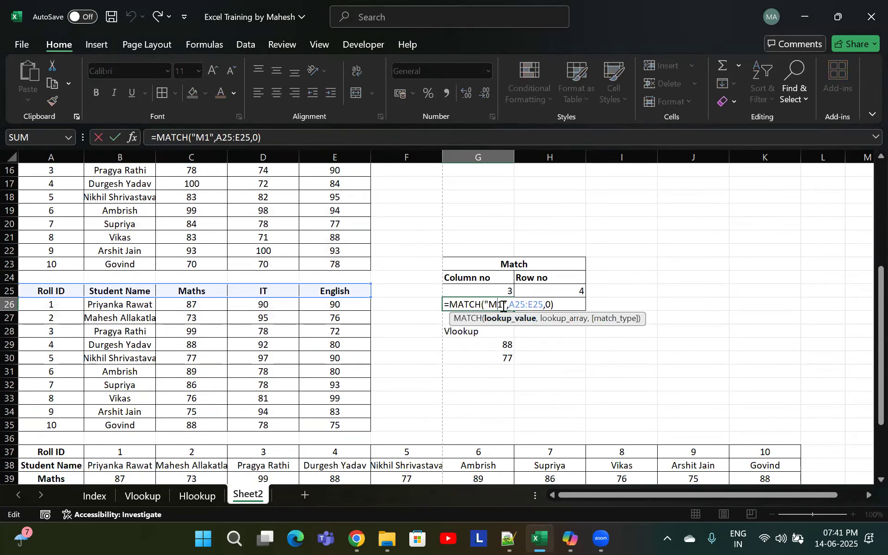
double_click(493, 304)
text(Matchs)
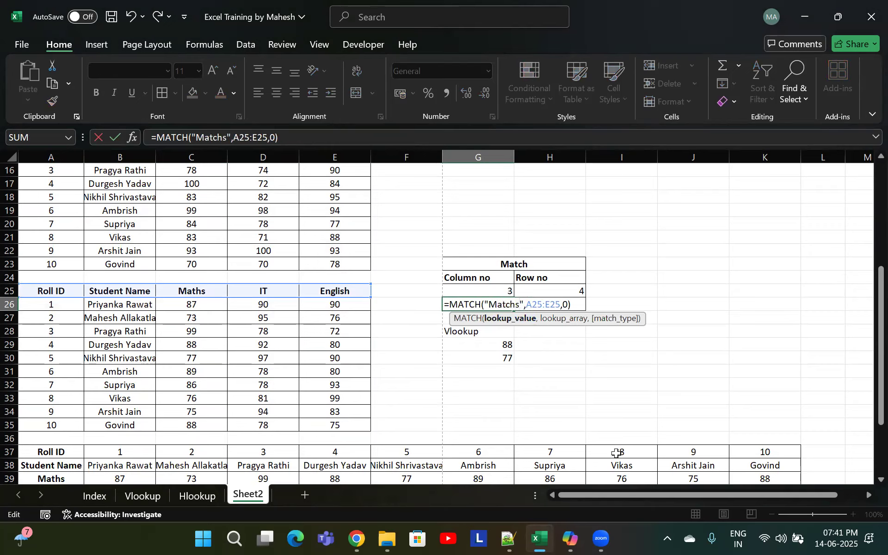
key(Return)
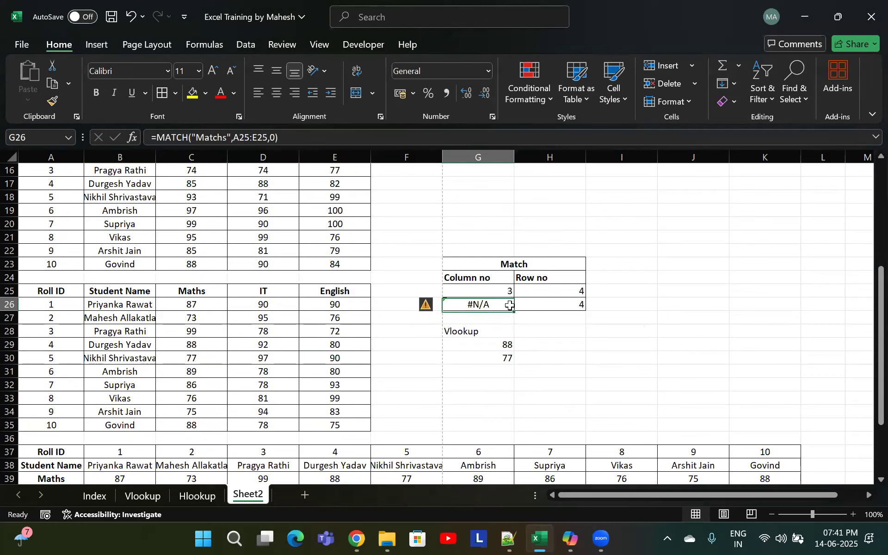
double_click(514, 305)
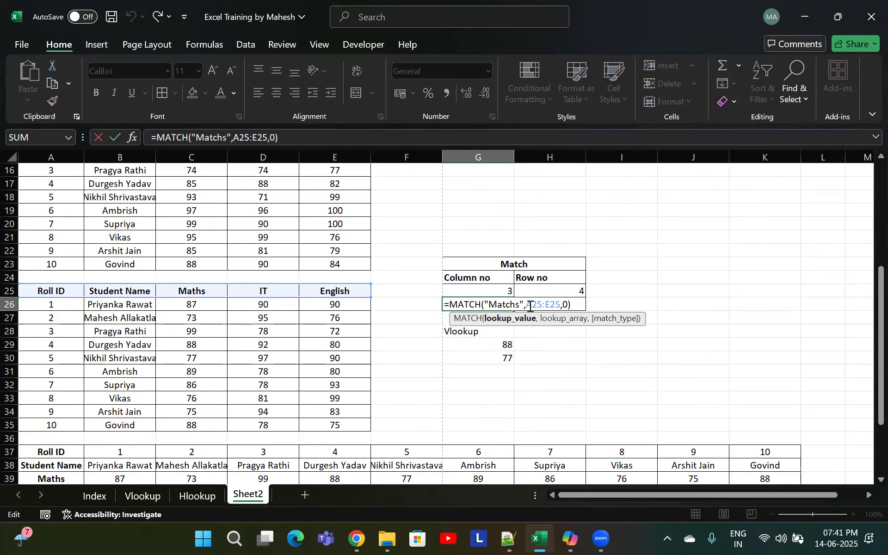
key(BackSpace)
key(BackSpace)
key(BackSpace)
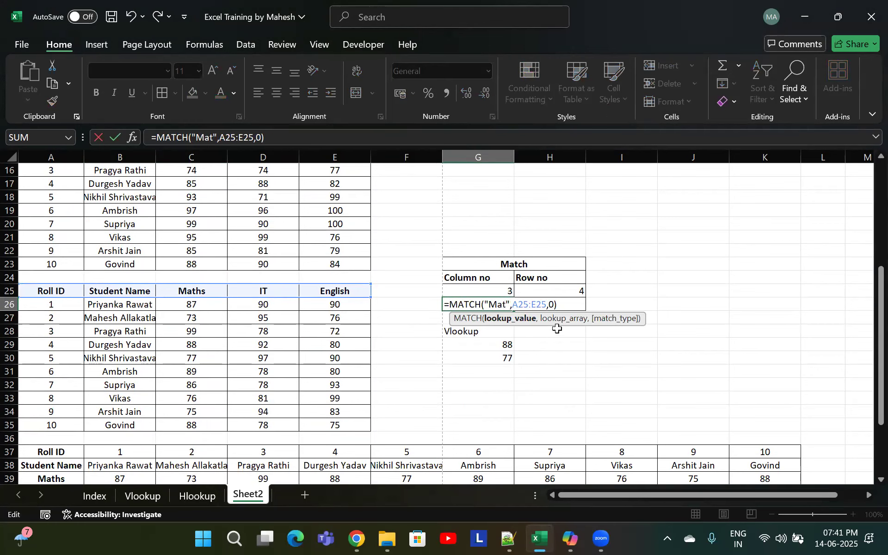
text(hs)
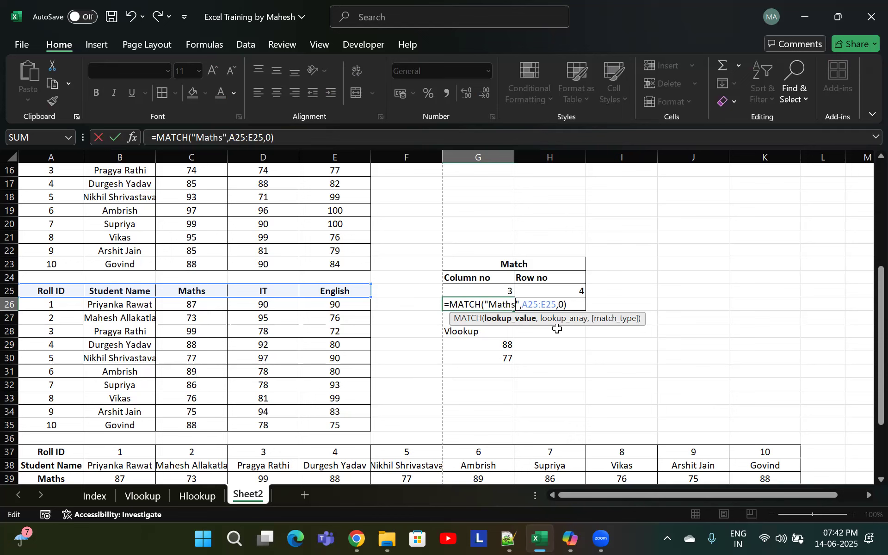
key(Return)
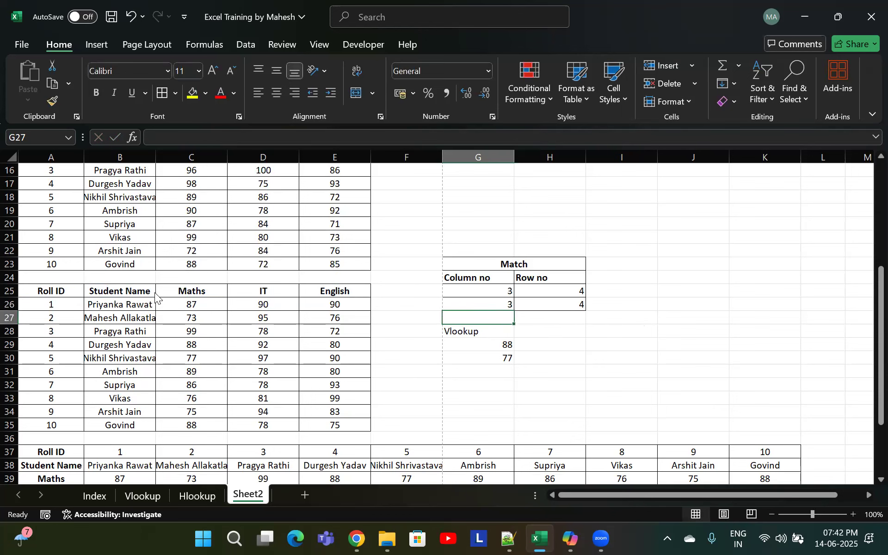
Copy the marks table A25:E35 and paste it with its column widths into a new sheet
drag(47, 289, 360, 371)
key(ctrl+c)
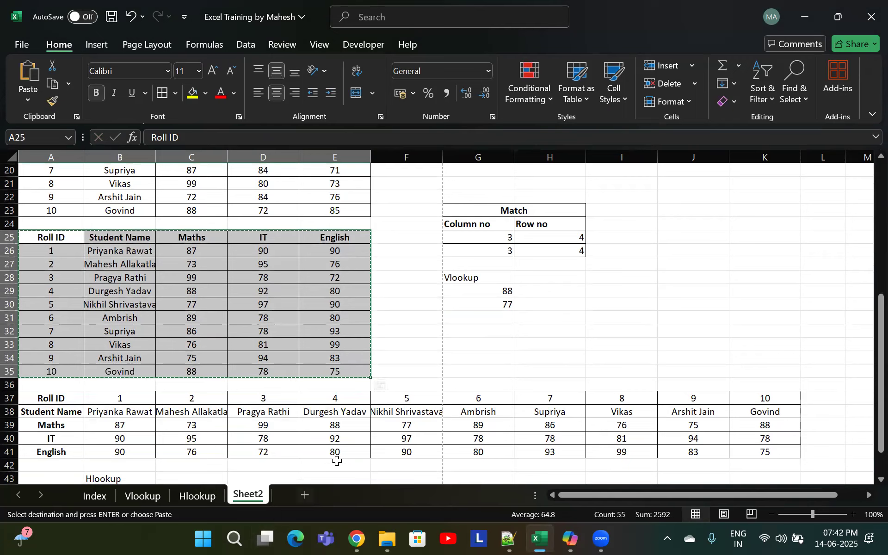
click(304, 496)
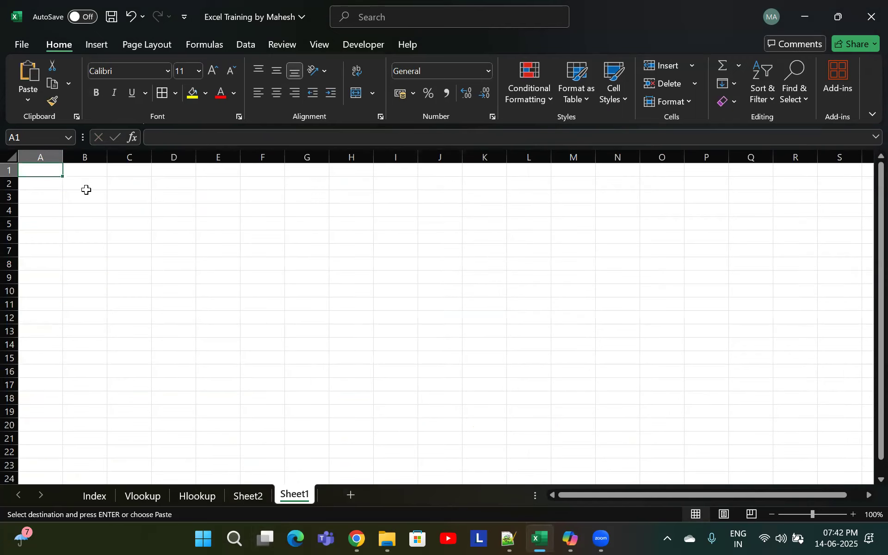
key(ctrl+alt+v)
key(w)
key(Return)
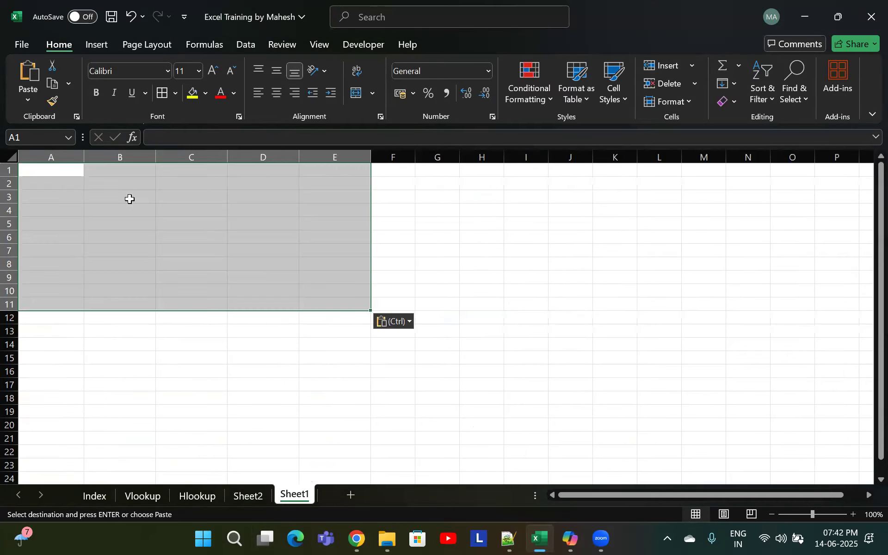
key(ctrl+v)
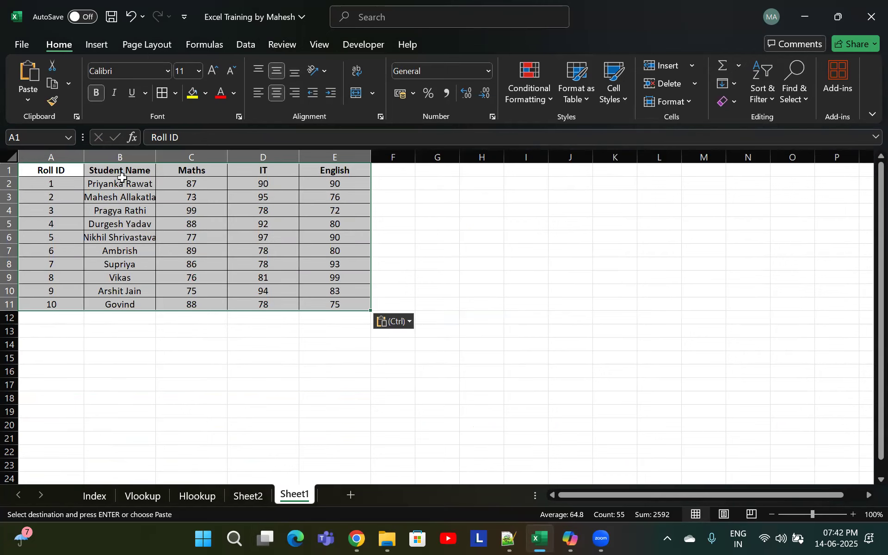
Autofit the width of the Student Name column on the new sheet
drag(122, 184, 128, 241)
key(alt+h)
key(o)
key(i)
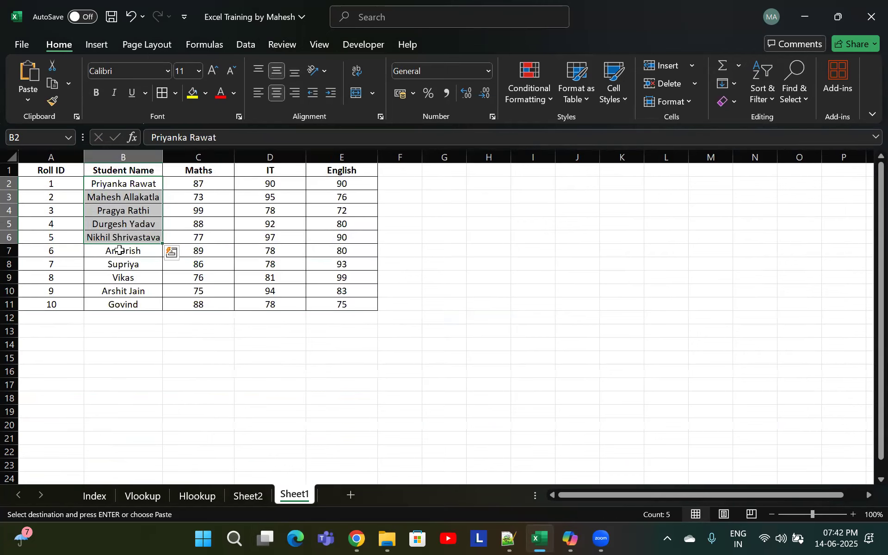
click(4, 355)
click(129, 355)
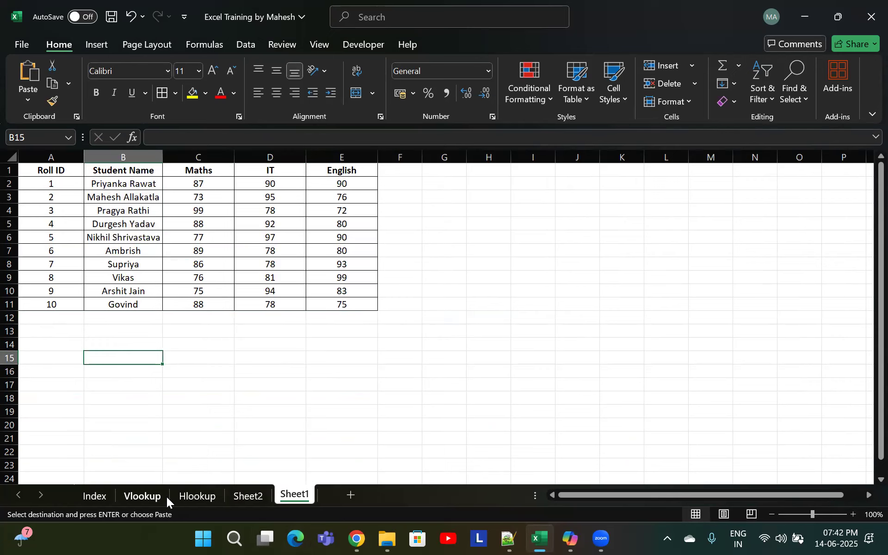
Copy the transposed marks table A37:K41 from Sheet2 and paste it at A13 on Sheet1
click(185, 499)
click(258, 499)
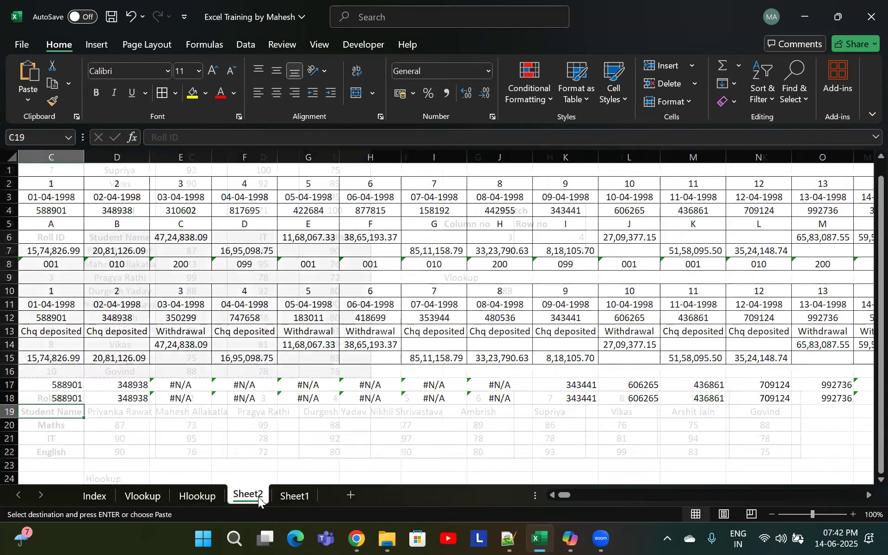
click(50, 402)
key(ctrl+shift+Down)
key(ctrl+shift+Right)
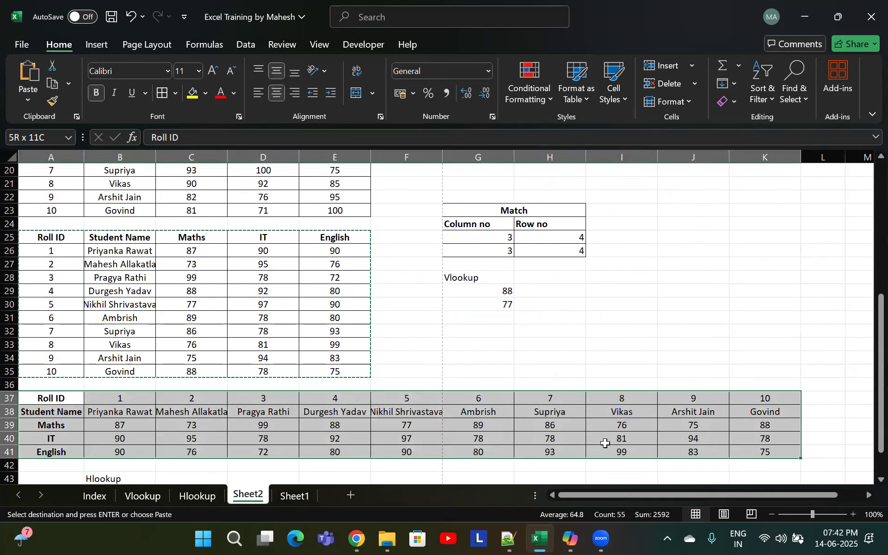
key(ctrl+c)
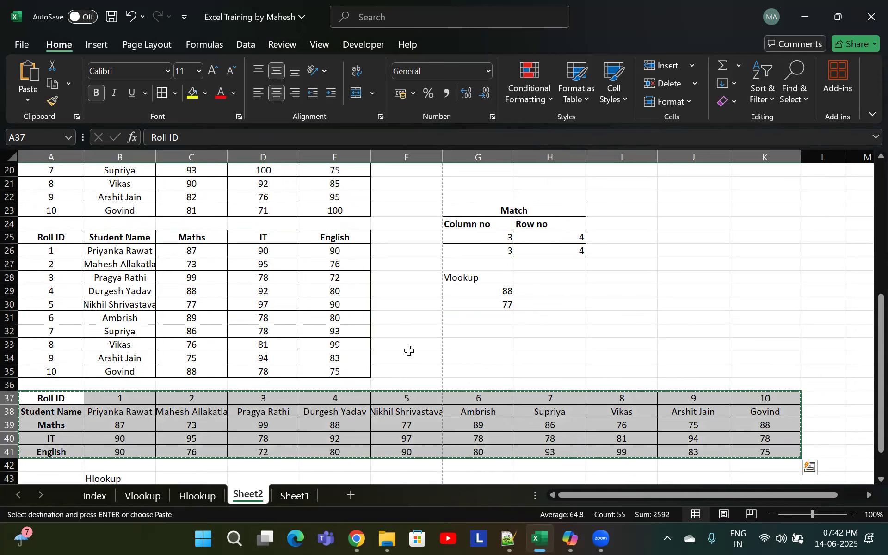
scroll(408, 351, down, 1)
click(294, 496)
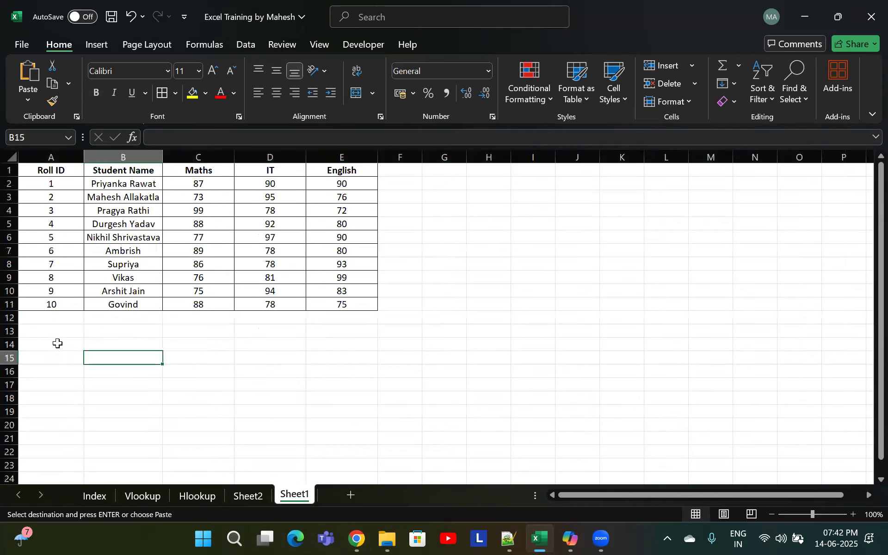
click(54, 332)
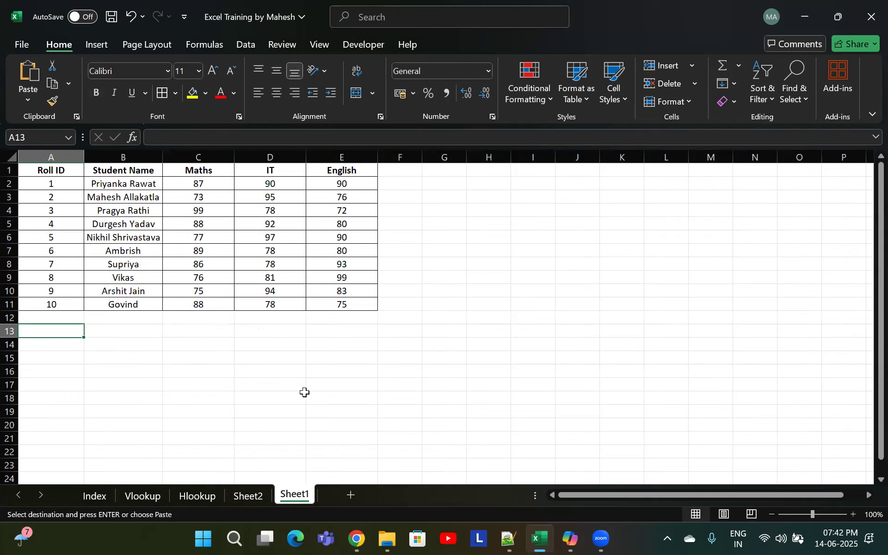
key(ctrl+v)
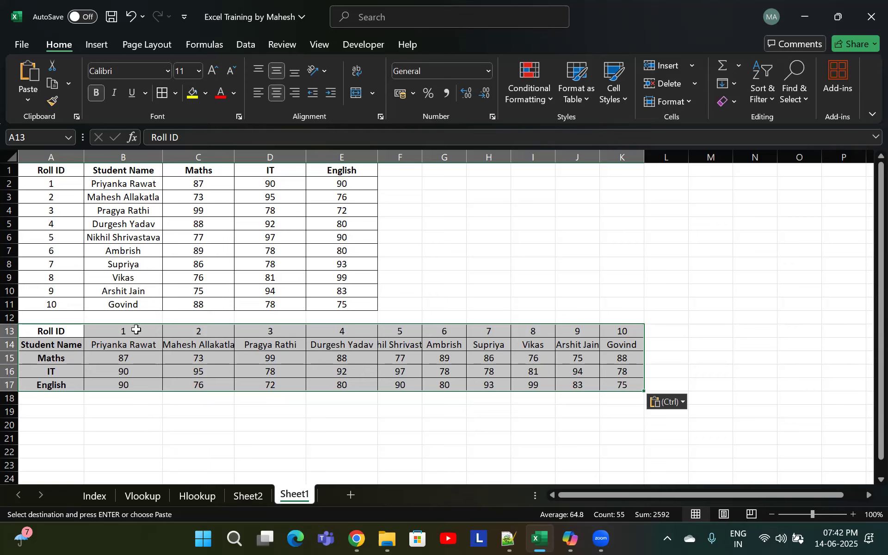
Examine the original and transposed marks tables by selecting various rows and columns of data
click(135, 331)
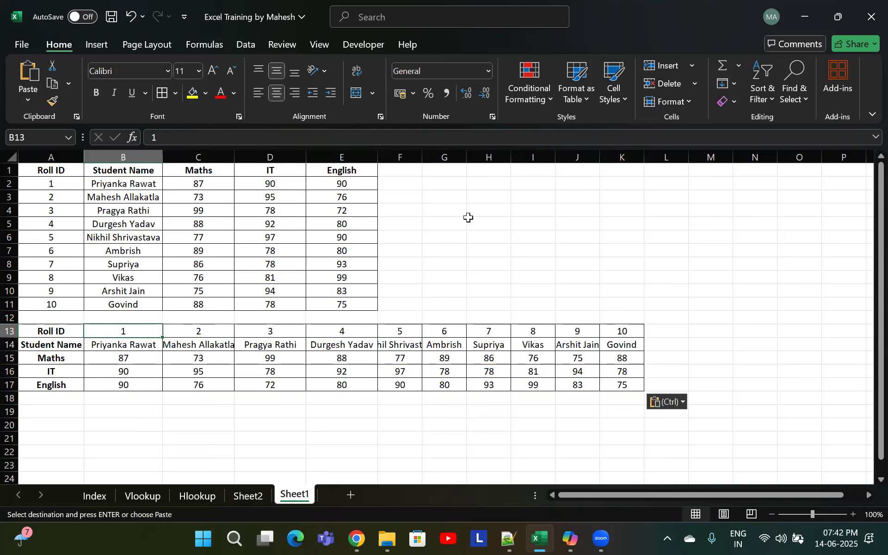
click(439, 184)
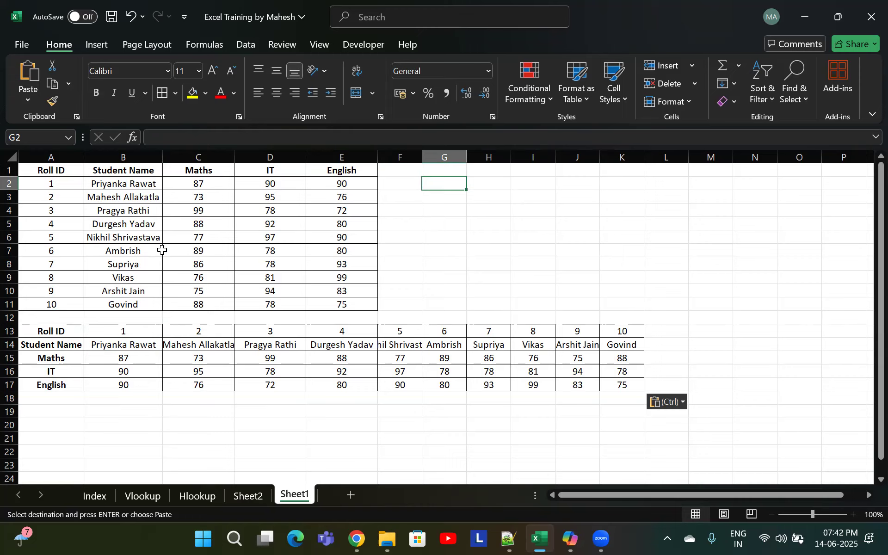
drag(159, 250, 49, 258)
drag(199, 238, 443, 240)
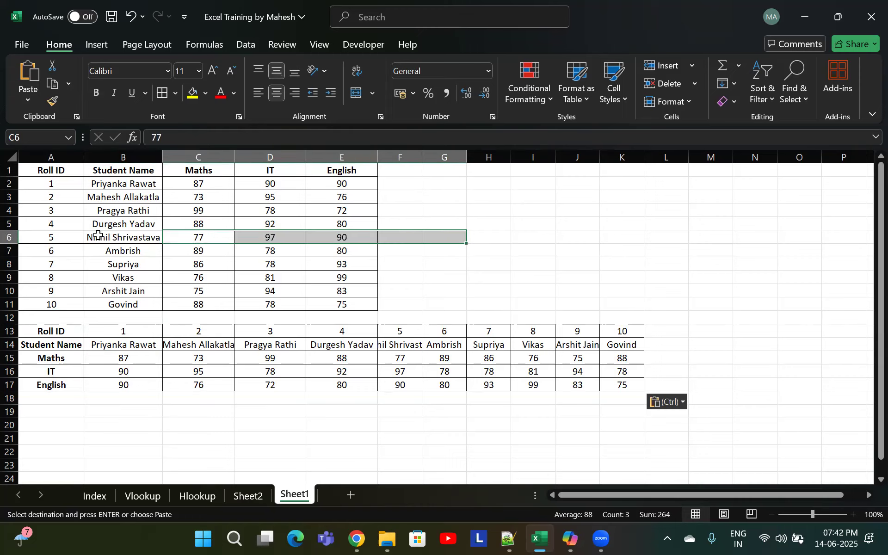
drag(98, 234, 137, 170)
drag(133, 255, 143, 304)
click(406, 240)
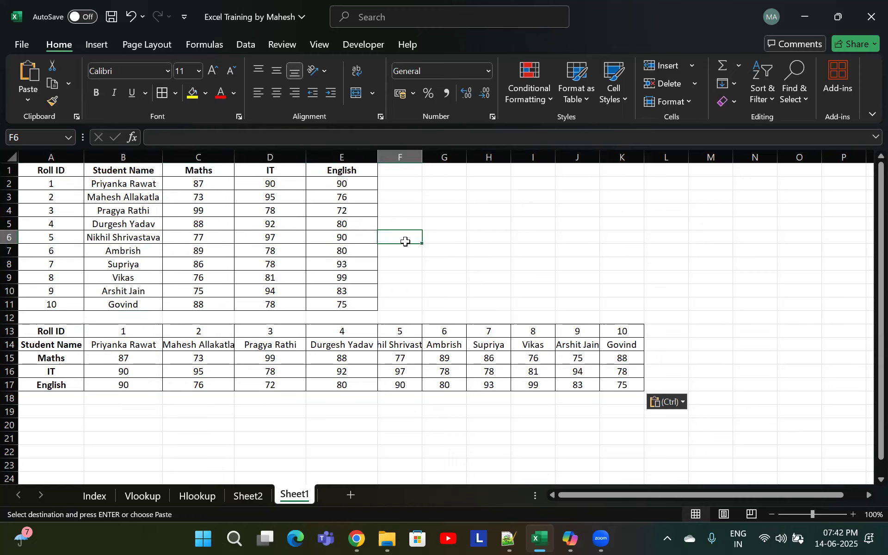
drag(122, 241, 52, 238)
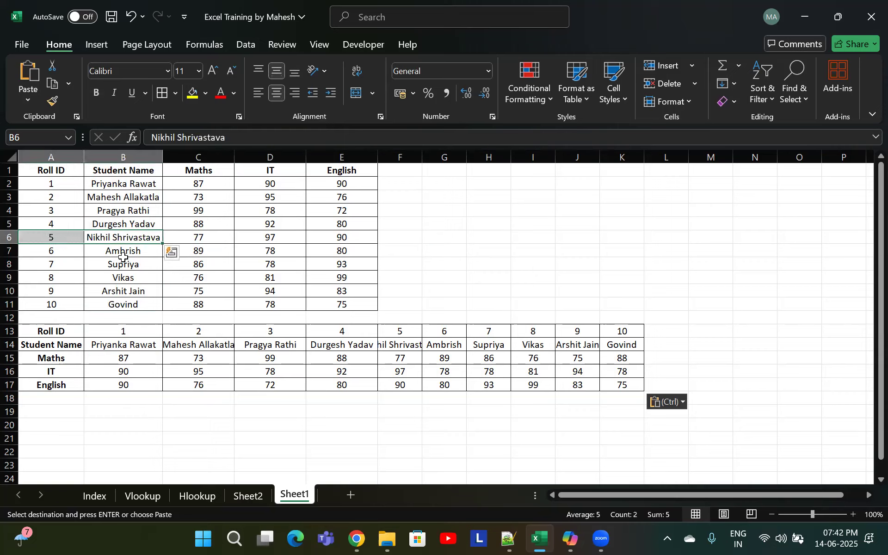
click(124, 260)
drag(126, 238, 129, 182)
drag(416, 213, 414, 225)
click(447, 222)
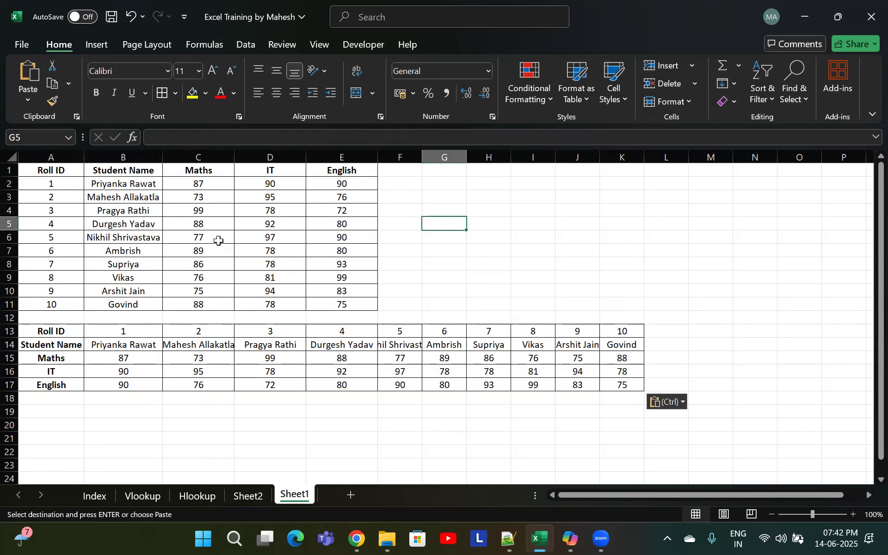
click(202, 241)
drag(129, 226, 38, 222)
drag(193, 221, 196, 198)
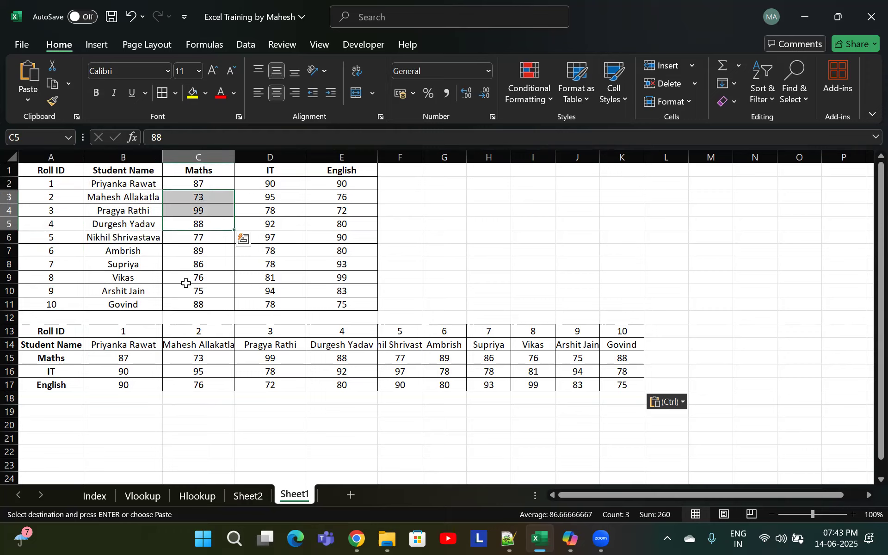
drag(186, 282, 196, 305)
drag(208, 236, 351, 253)
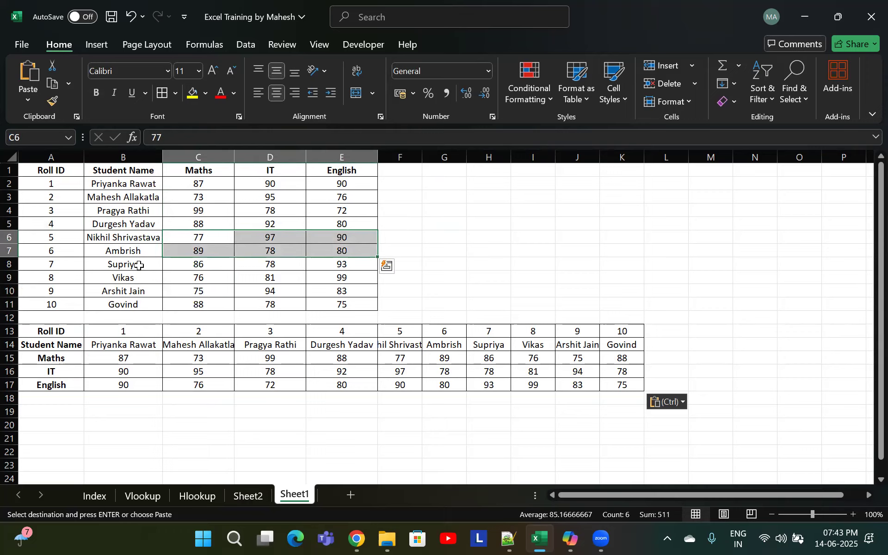
click(138, 265)
Insert a blank row at row 12 below the last student record
click(46, 316)
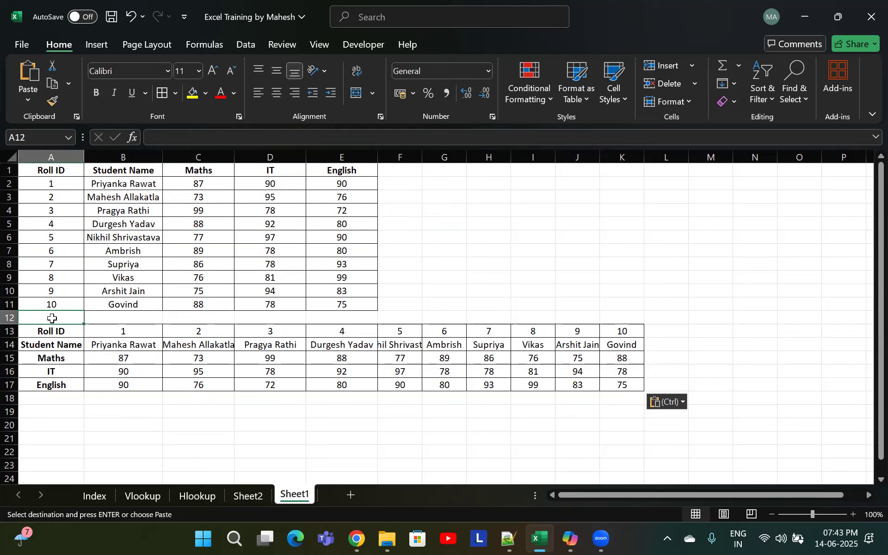
key(shift+space)
key(ctrl+shift+plus)
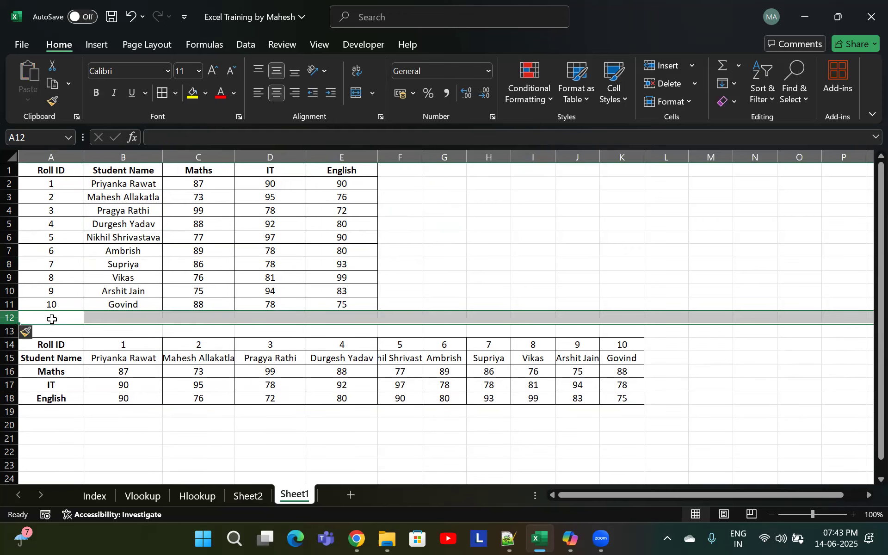
Fill the new row 12 down from the Govind row above
key(ctrl+f)
key(Escape)
key(ctrl+d)
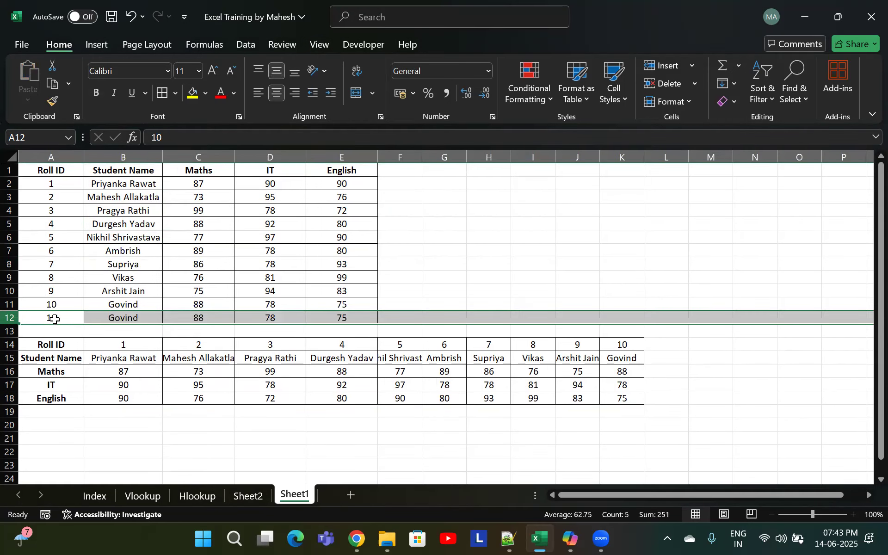
drag(51, 196, 345, 197)
key(ctrl+c)
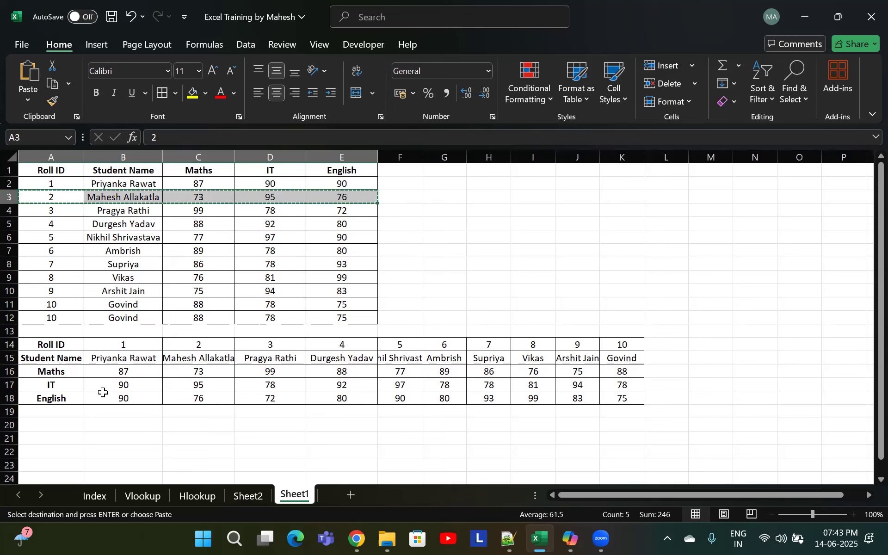
click(57, 318)
key(Return)
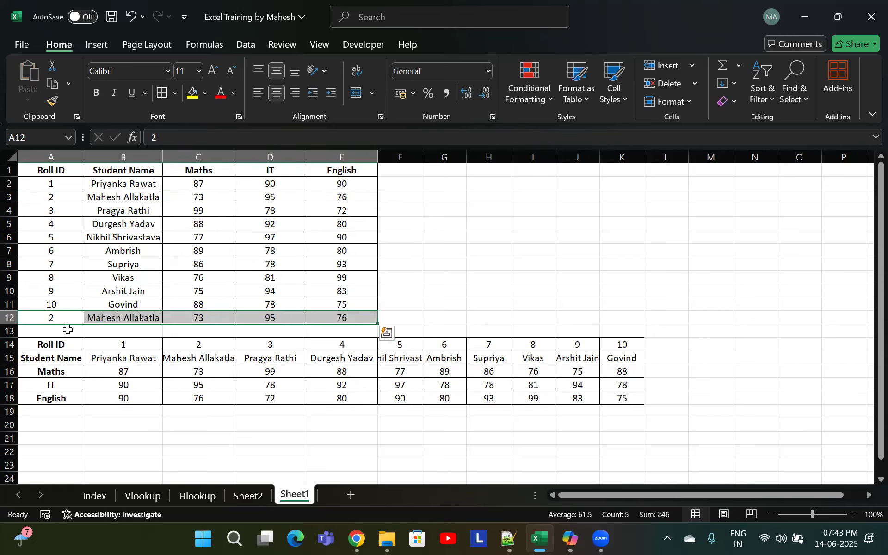
Set the Roll ID of the duplicated record in A12 to 11
click(66, 318)
key(BackSpace)
text(11)
key(Tab)
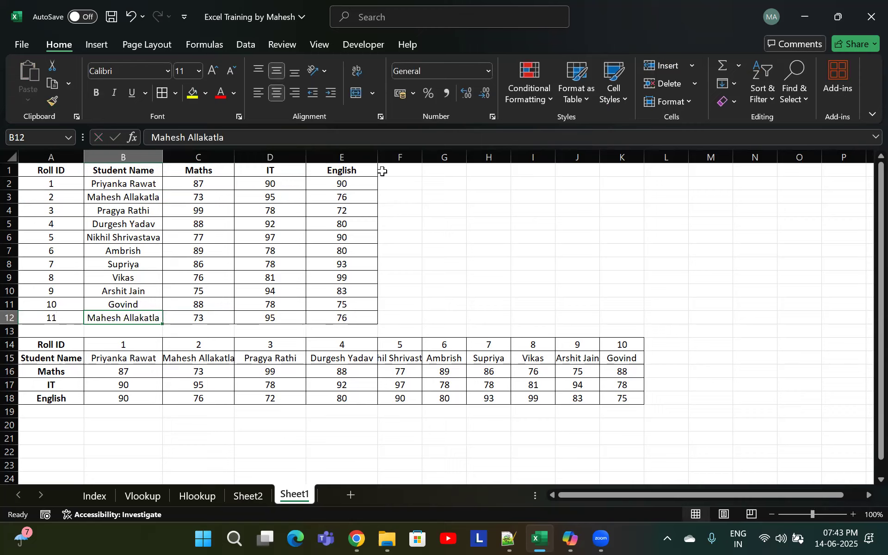
click(388, 182)
text(=)
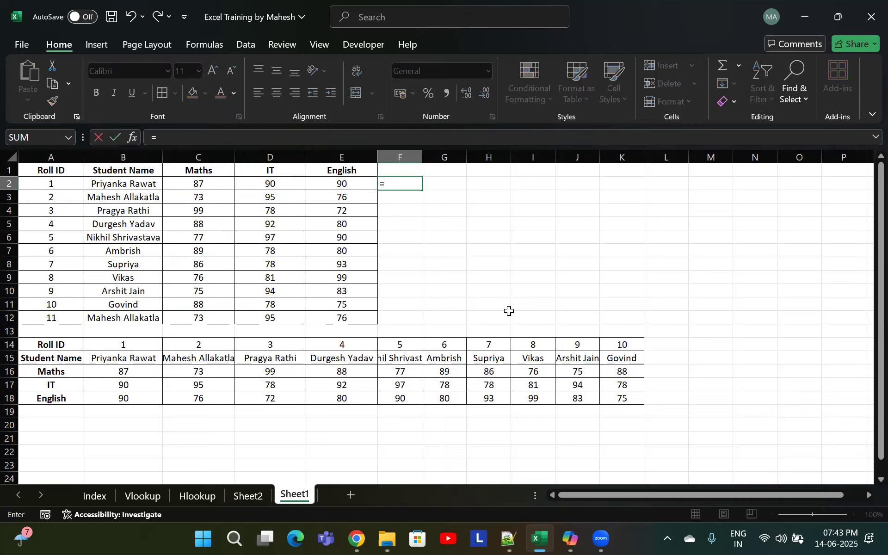
text(x)
key(Escape)
key(Escape)
drag(122, 183, 135, 265)
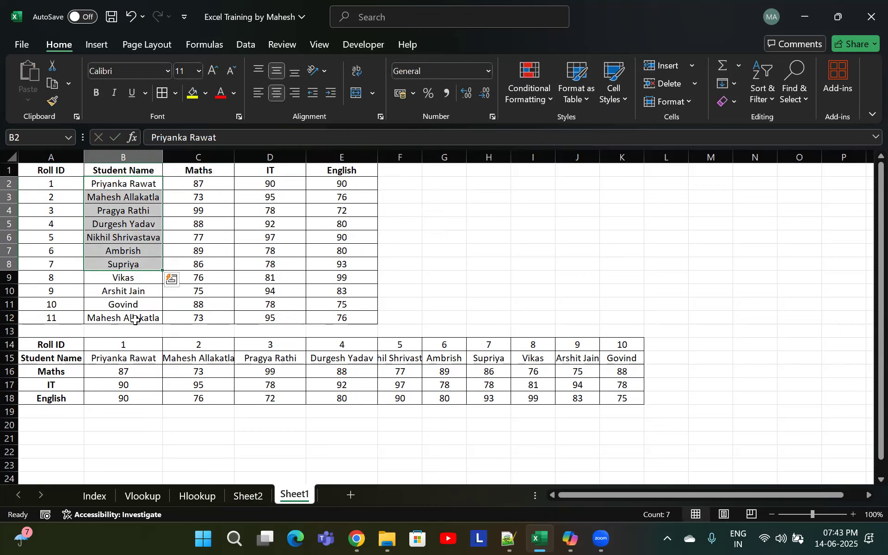
drag(135, 319, 138, 250)
click(141, 196)
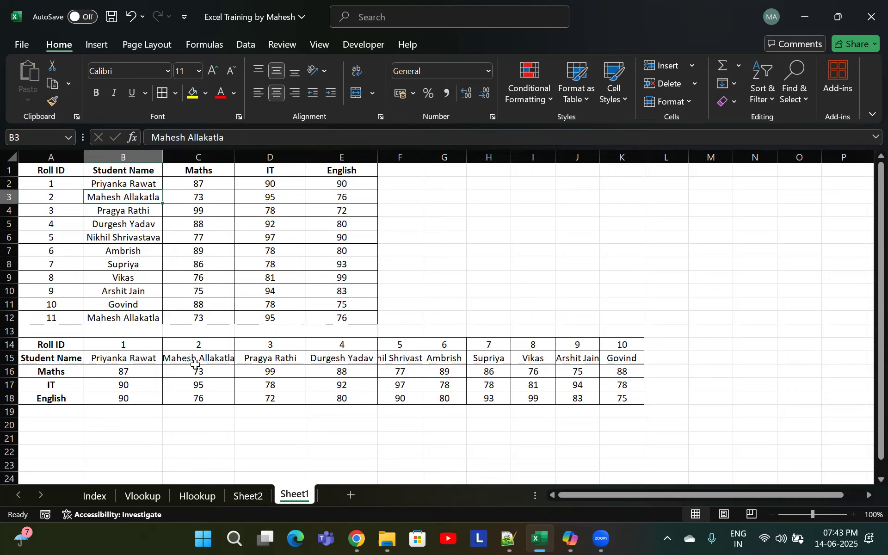
drag(206, 197, 370, 199)
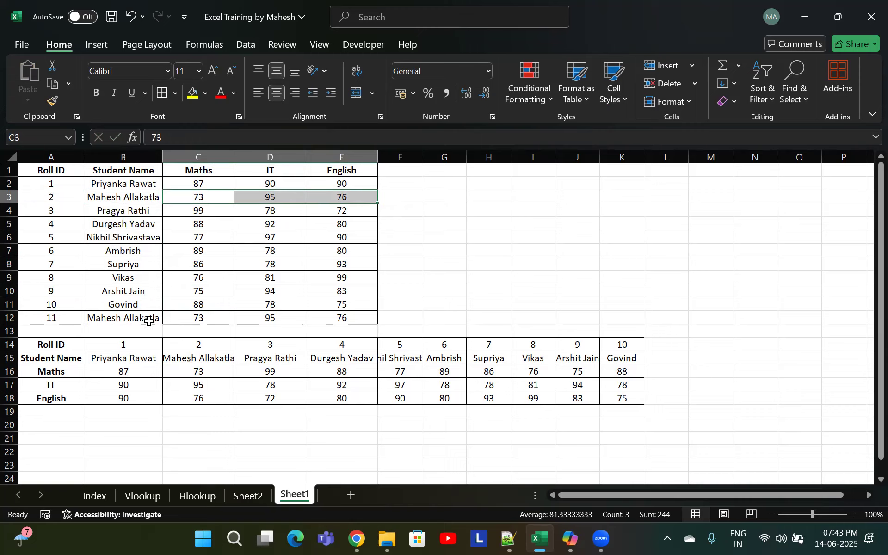
click(198, 320)
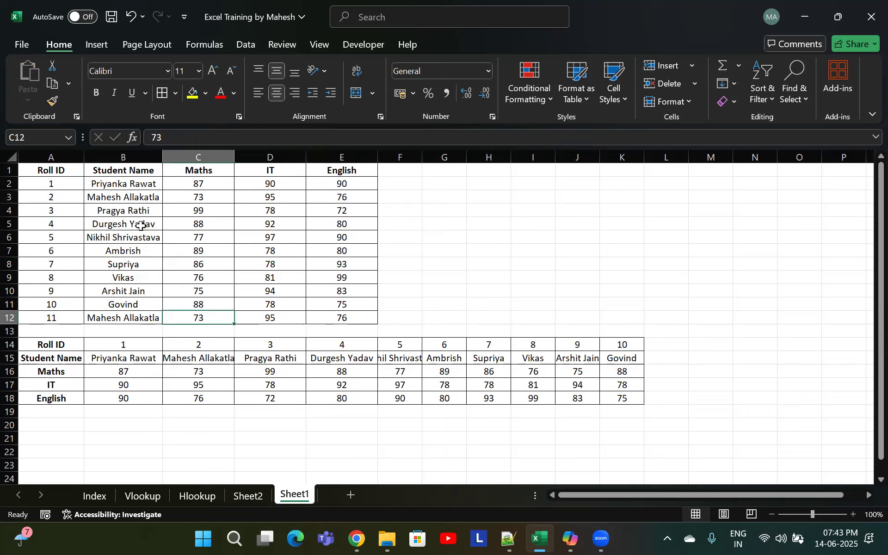
drag(128, 204, 301, 208)
drag(94, 318, 374, 317)
drag(200, 317, 199, 265)
click(398, 185)
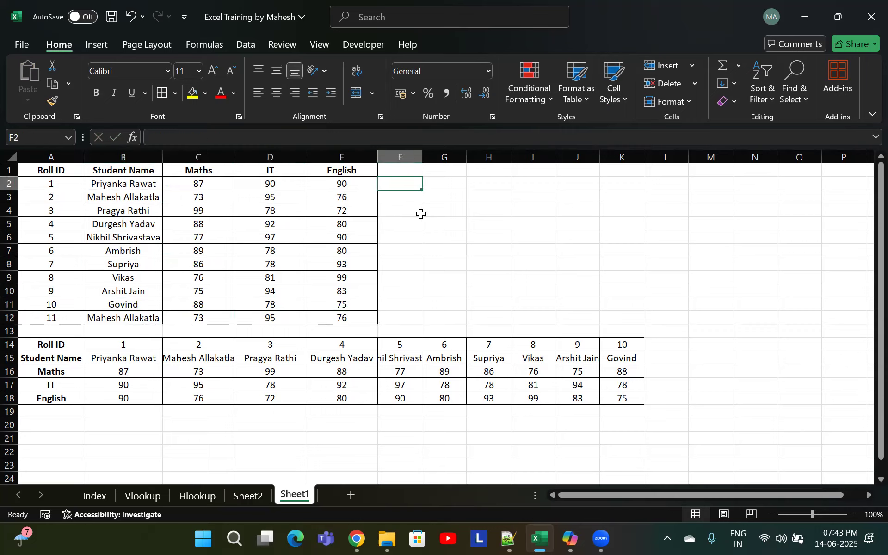
text(=)
key(BackSpace)
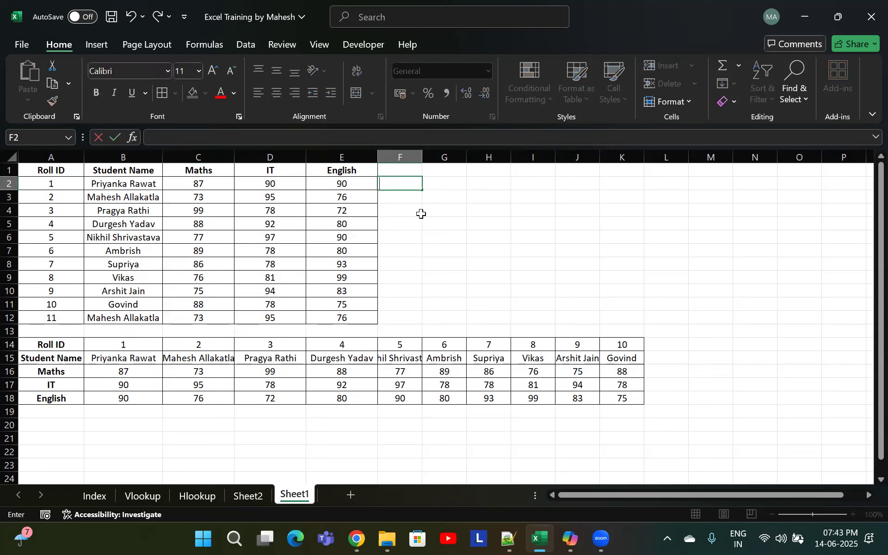
key(Escape)
Enter the label Xlookup in cell G2
key(Right)
text(XLookup)
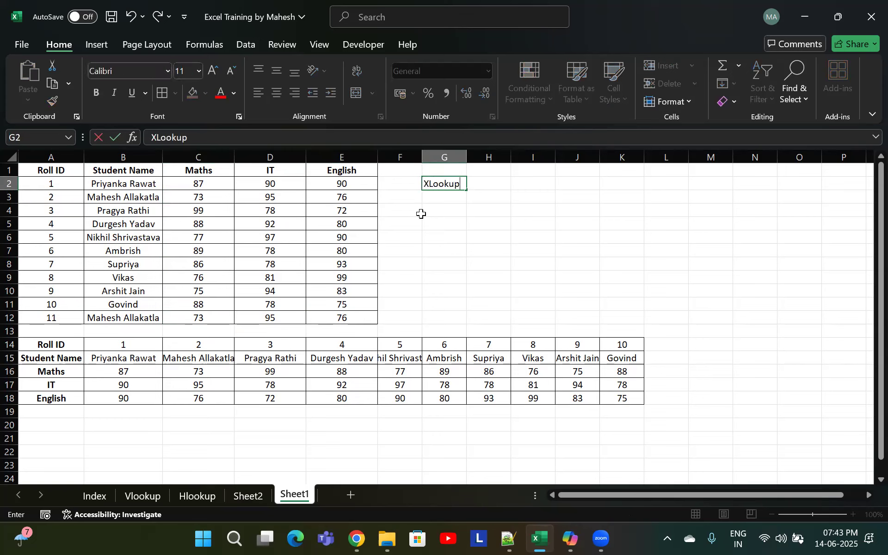
key(Return)
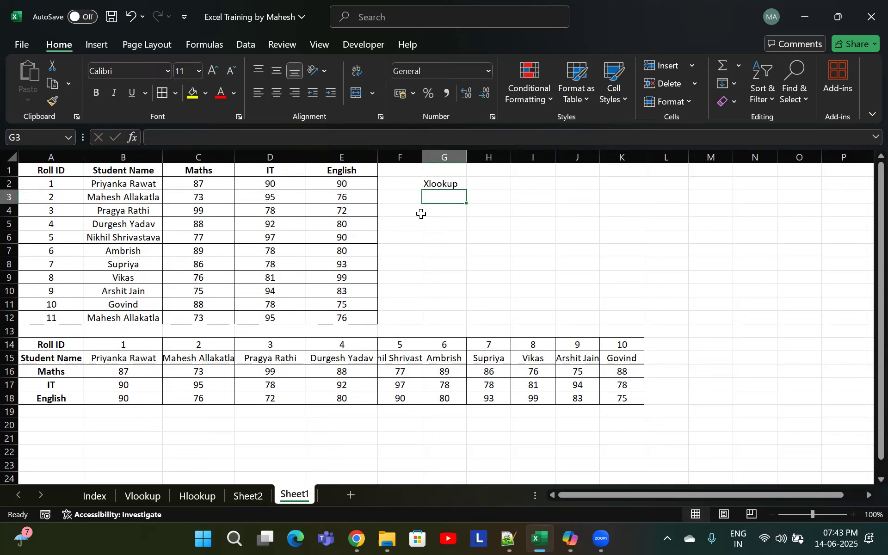
text(=XLOOKUP()
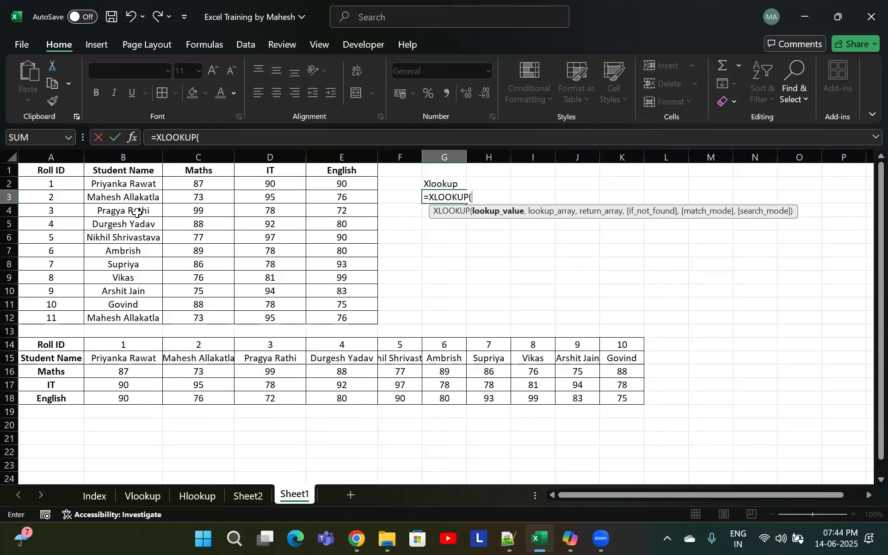
click(137, 211)
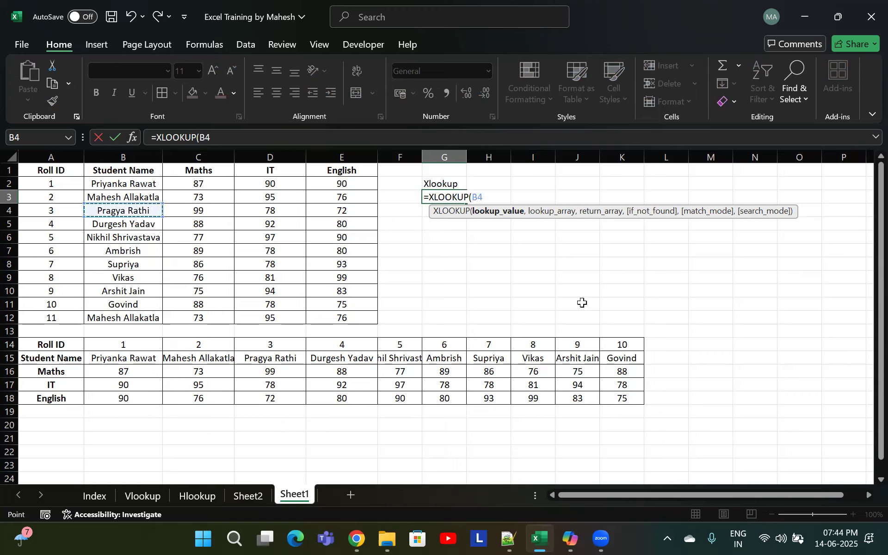
text(,n)
key(BackSpace)
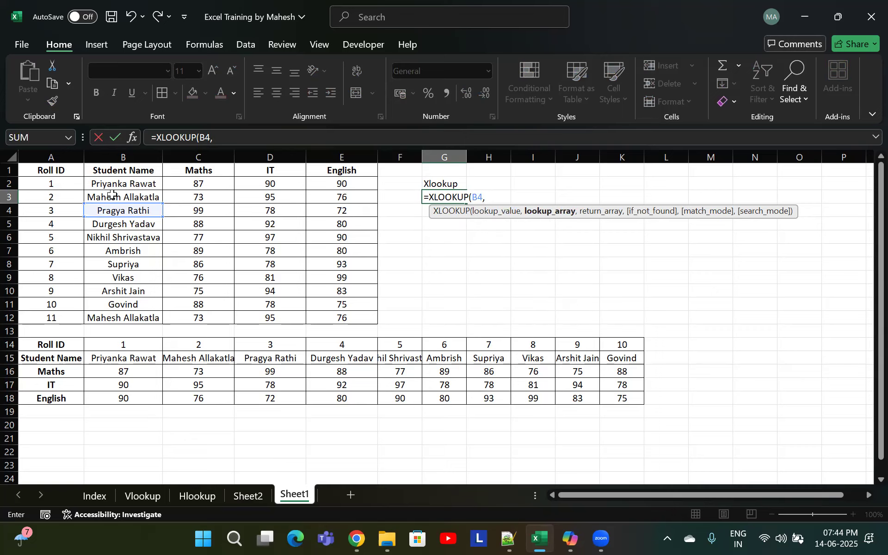
drag(60, 170, 346, 305)
text(,)
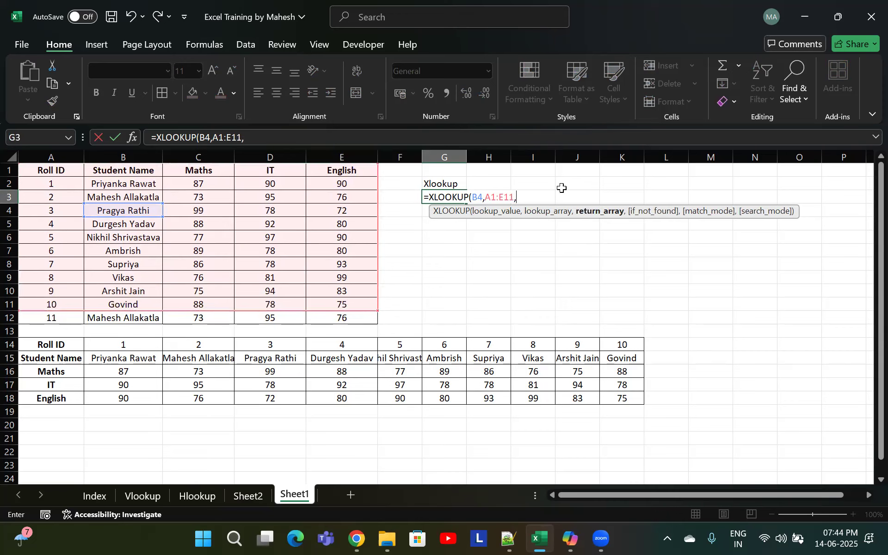
key(Escape)
text(=)
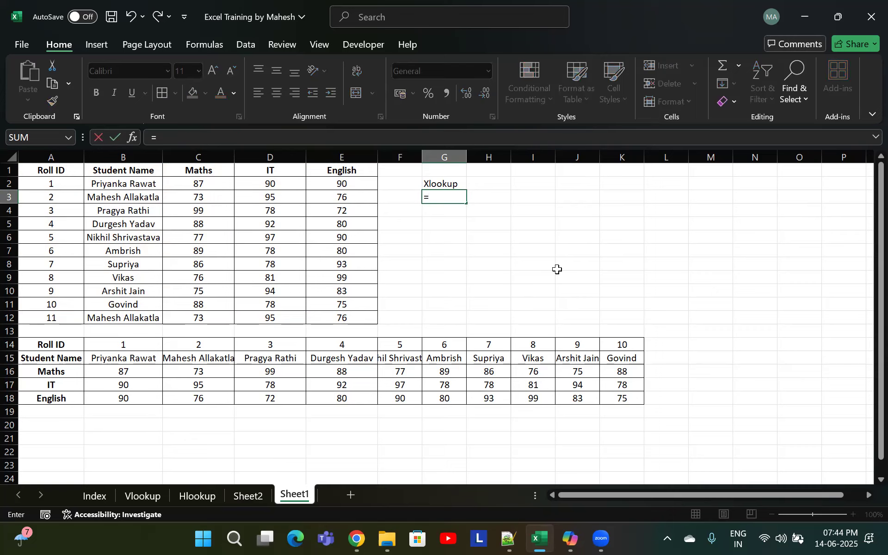
text(XLOOKUP()
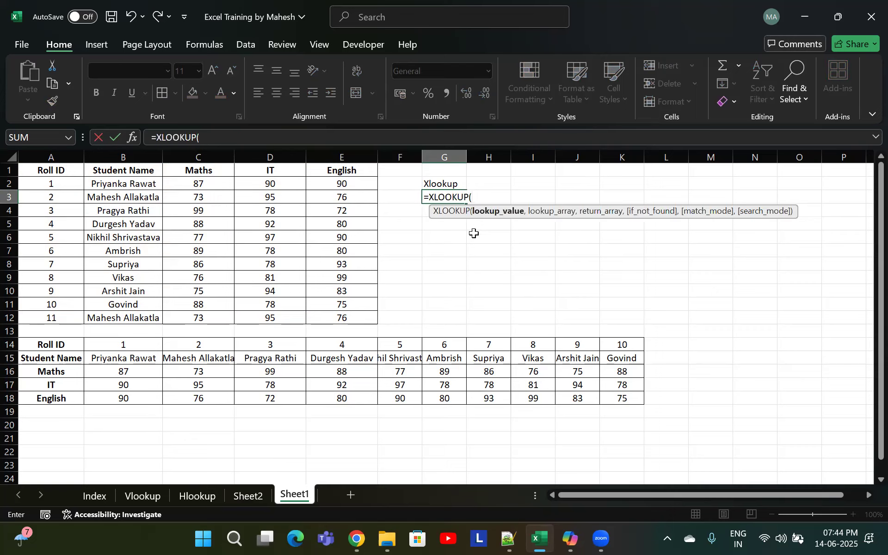
click(139, 210)
text(,)
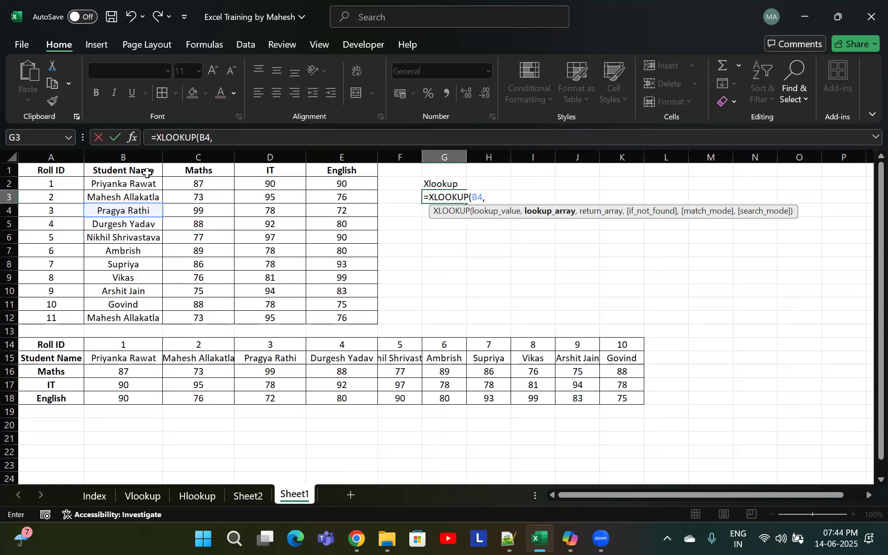
drag(144, 170, 125, 305)
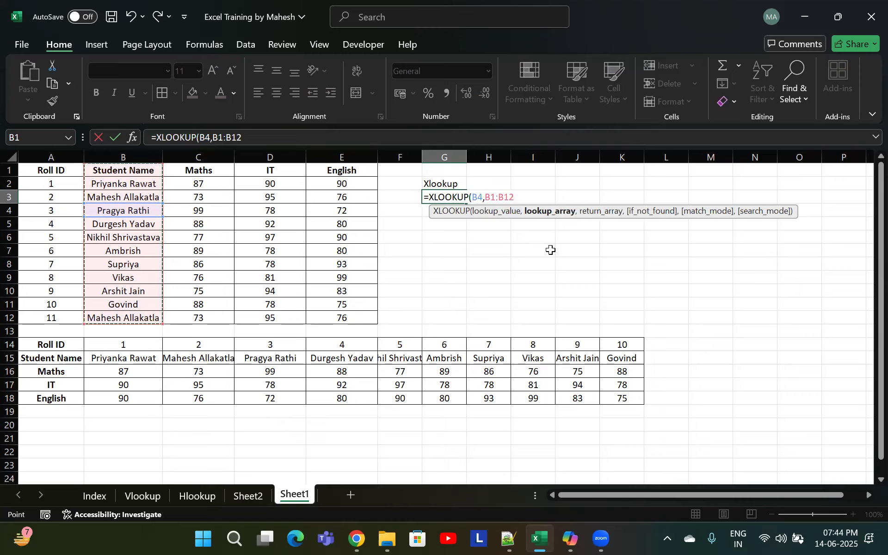
key(Escape)
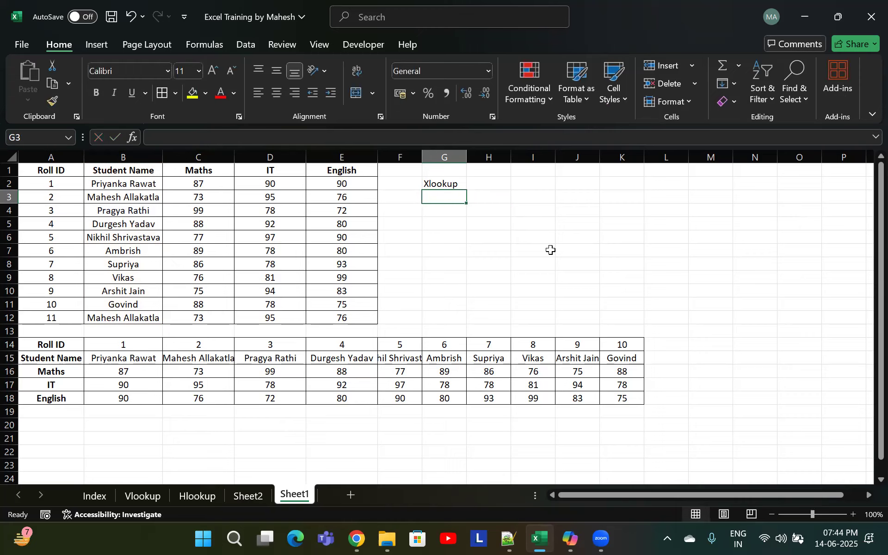
Enter the name Govind in cell G1 as the lookup value
click(452, 174)
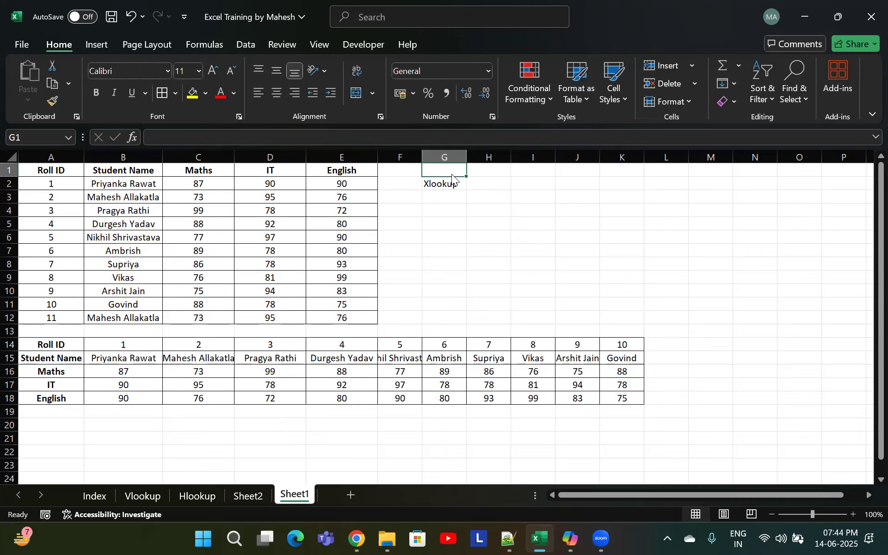
text(Govind)
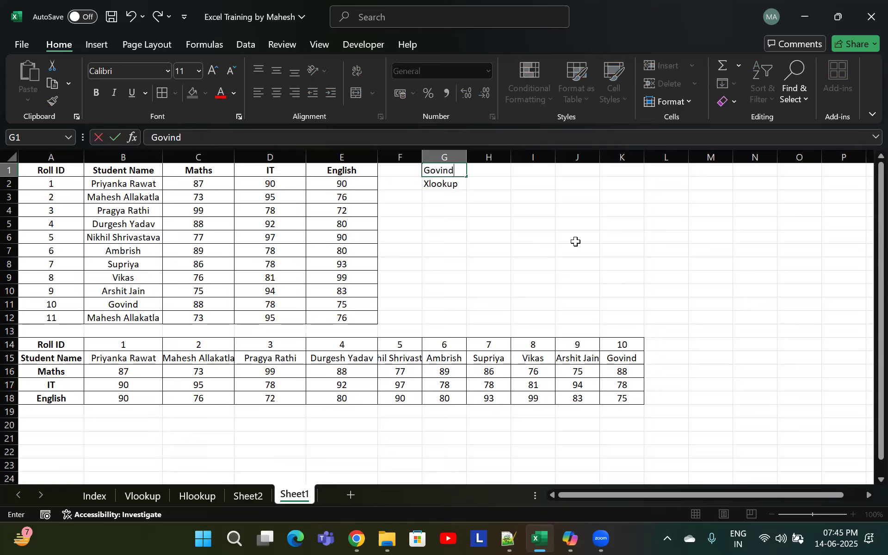
click(481, 248)
Start an XLOOKUP in G3 that looks up G1 in the names B1:B12 and returns the Maths marks C1:C12
double_click(454, 196)
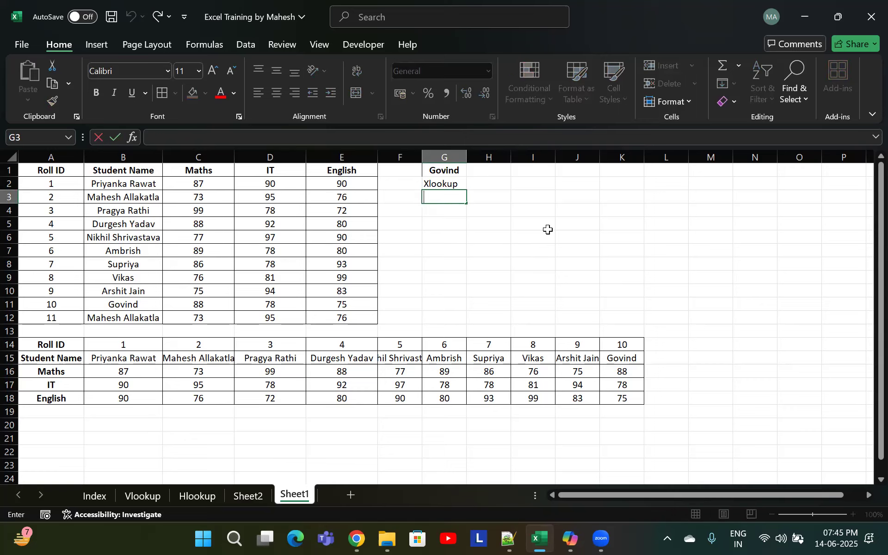
text(=xloo)
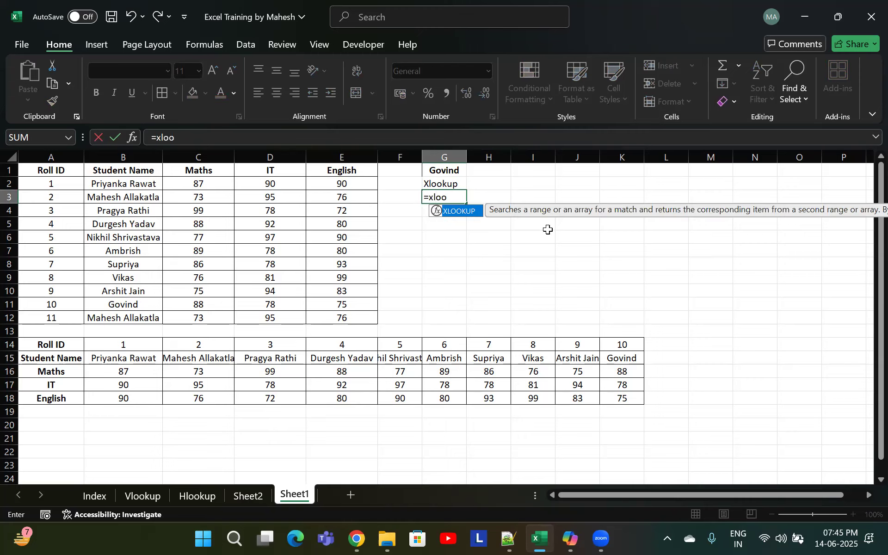
key(Tab)
click(442, 173)
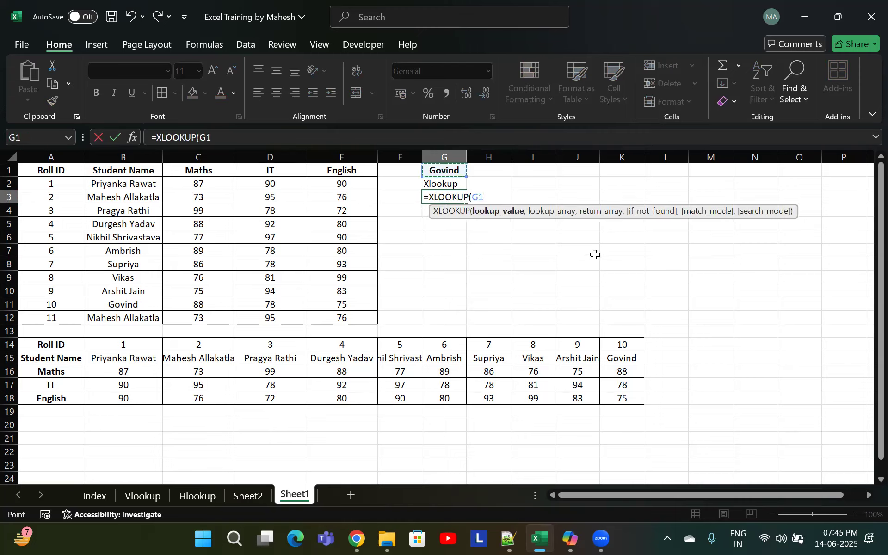
text(,)
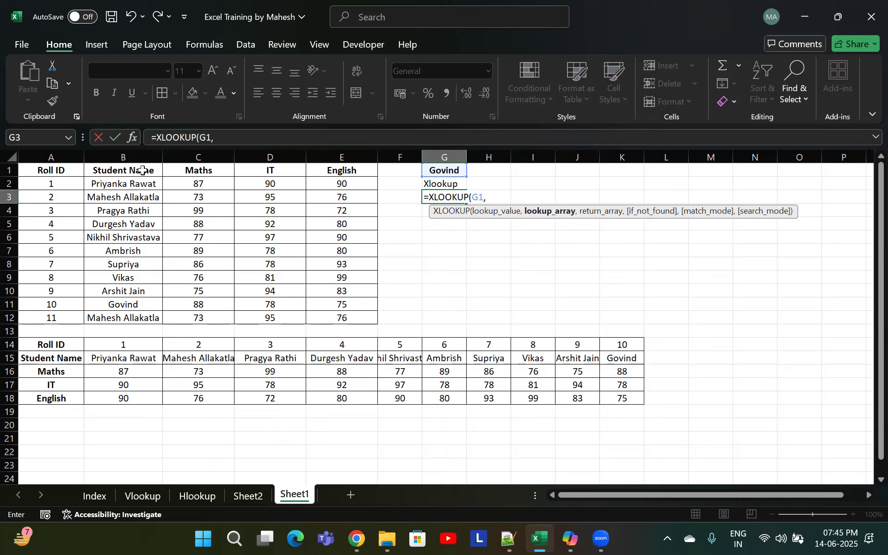
drag(142, 170, 131, 317)
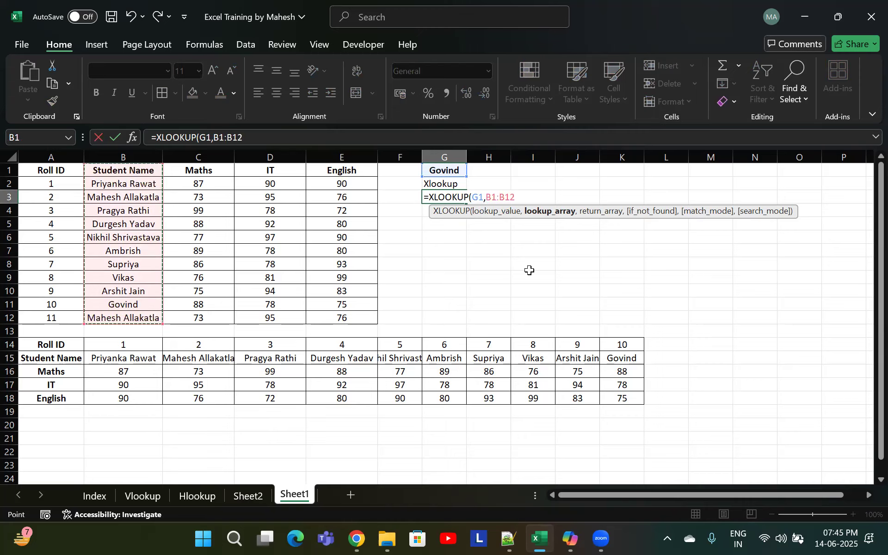
text(,)
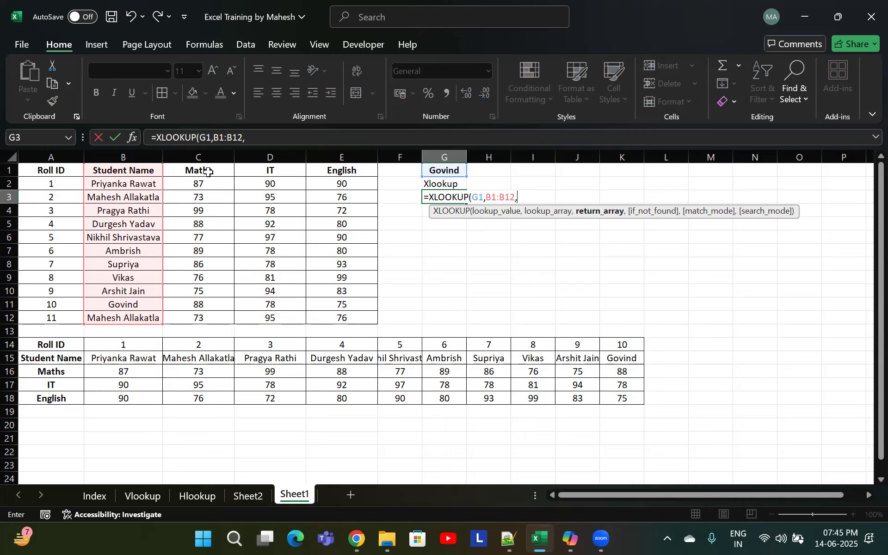
drag(212, 170, 198, 318)
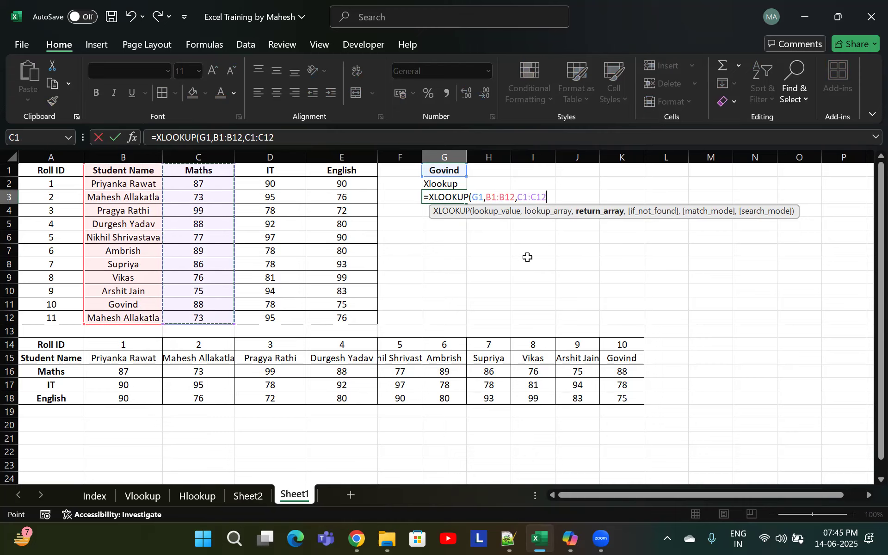
text(,)
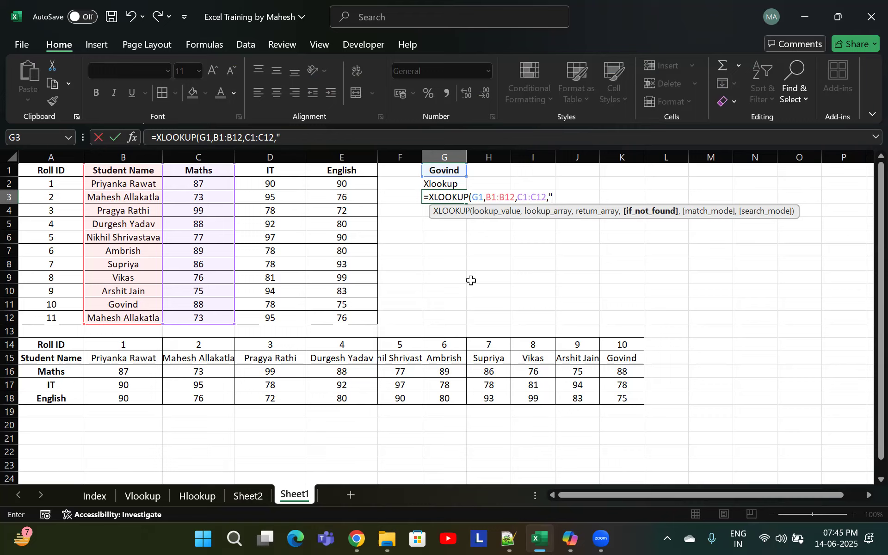
Complete the XLOOKUP with "Not Found" as the not-found text, match mode 0 and search mode 1
text(Not Found)
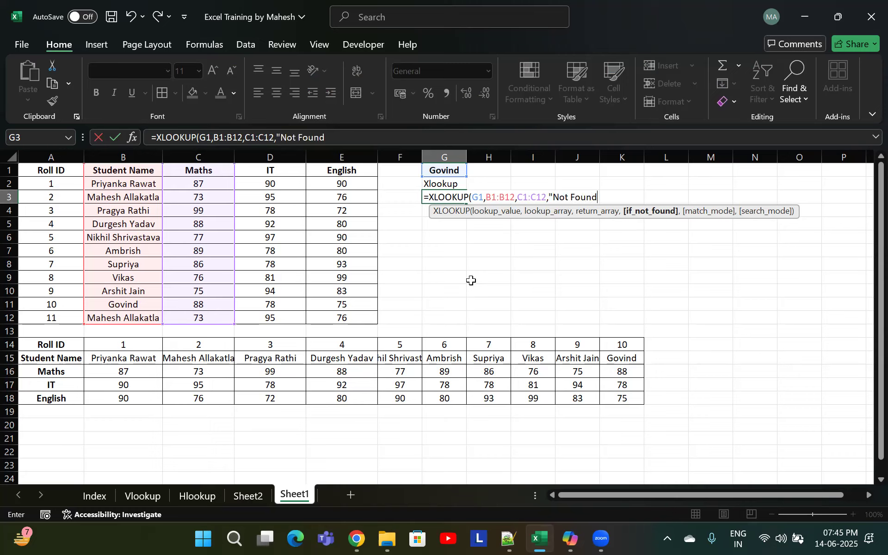
text(",)
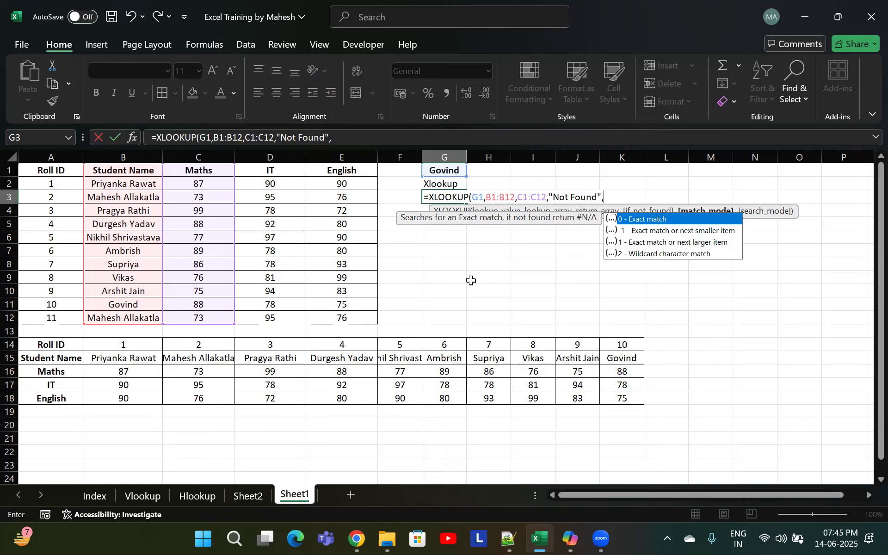
text(0)
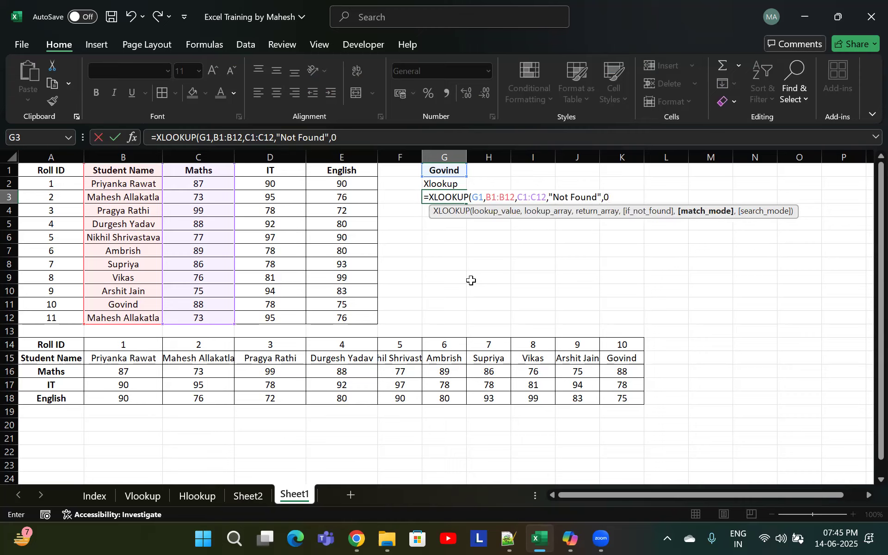
text(,)
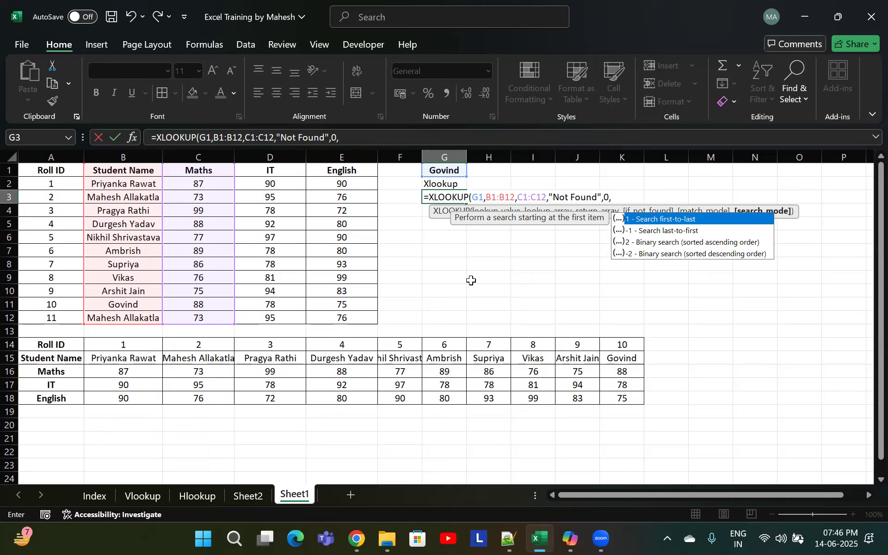
text(1)
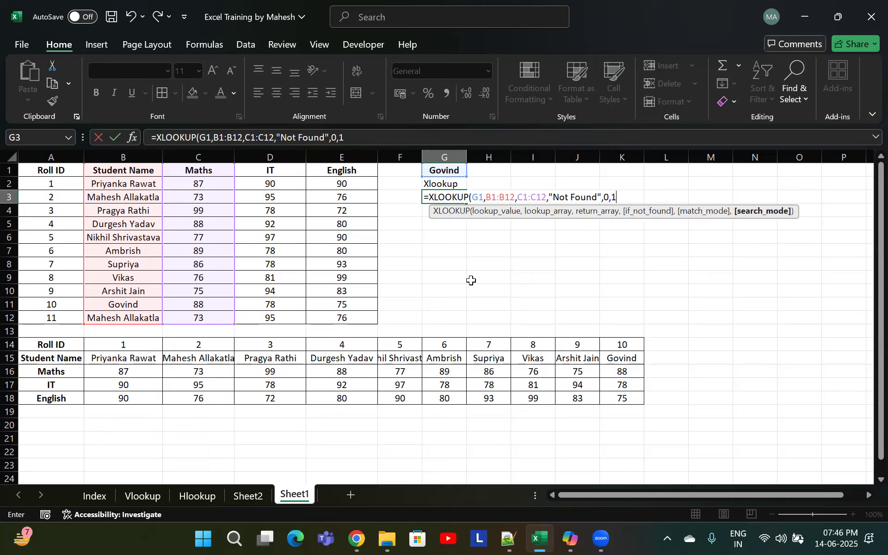
text())
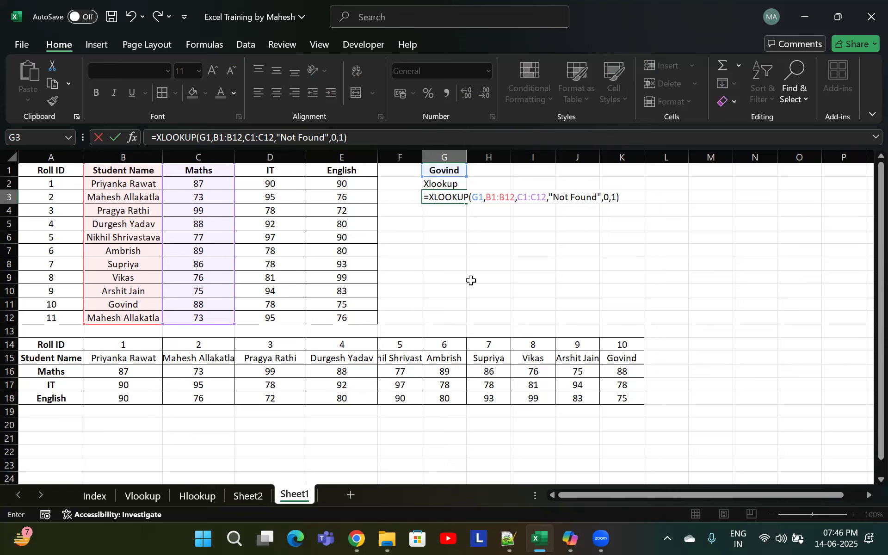
key(BackSpace)
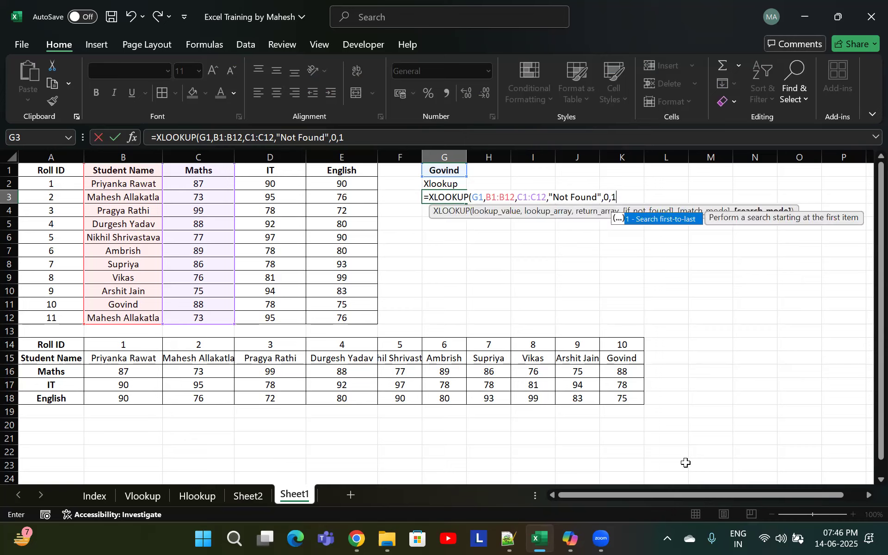
text(,)
key(BackSpace)
key(Return)
Compare the XLOOKUP result with Govind's Maths mark in the table
key(Up)
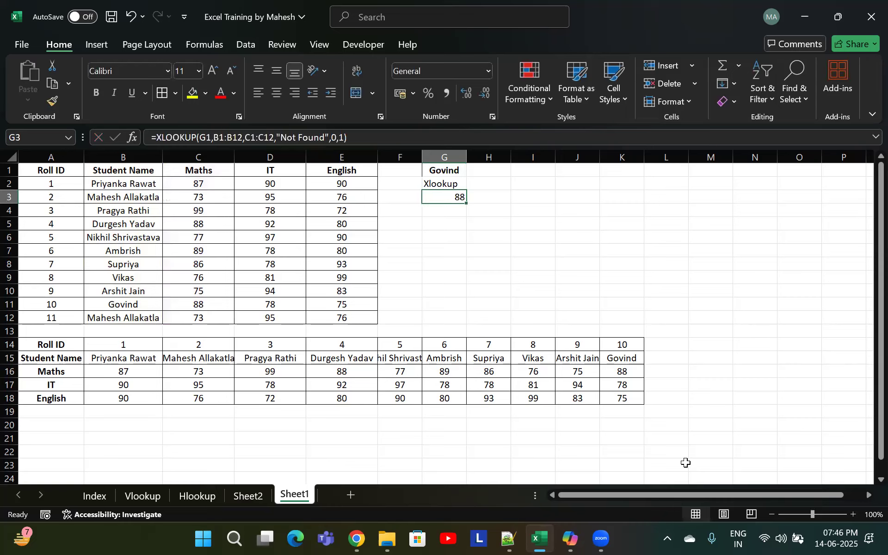
click(121, 299)
click(188, 307)
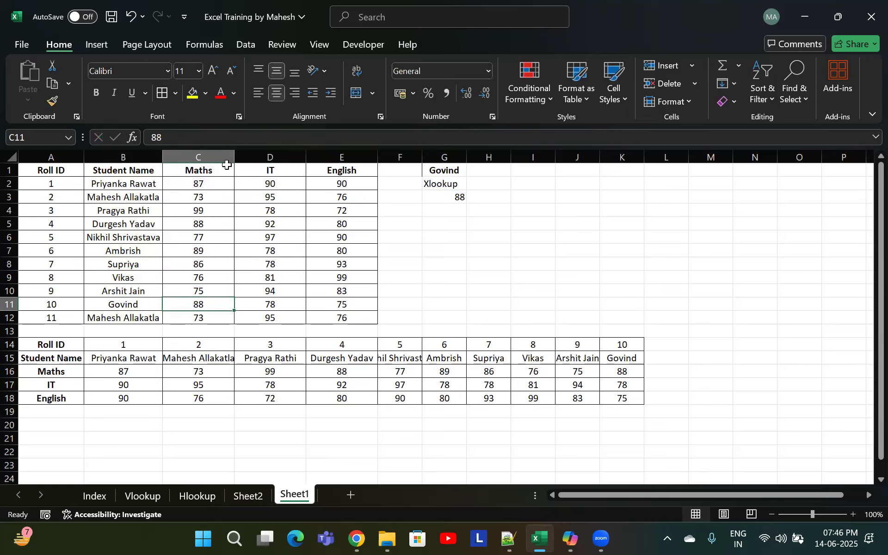
click(459, 194)
click(451, 172)
click(458, 196)
double_click(453, 209)
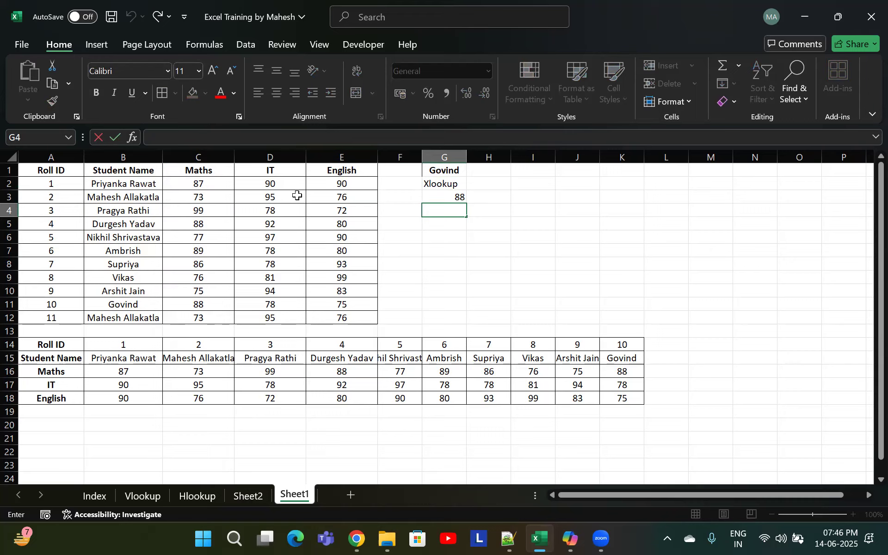
key(Escape)
click(289, 198)
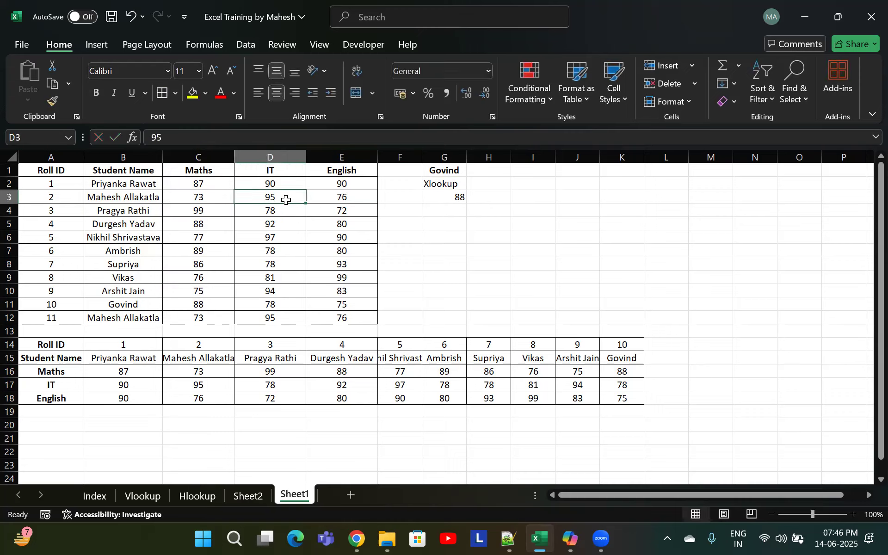
text(75)
key(Return)
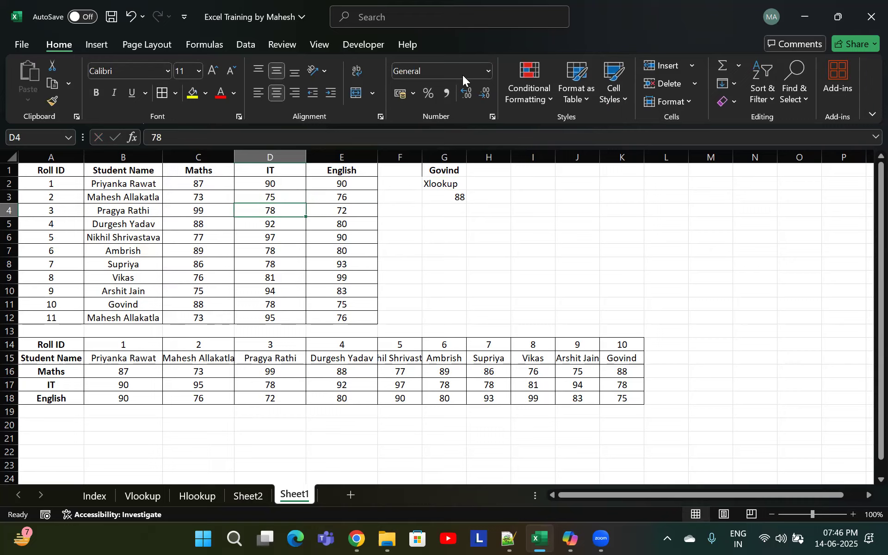
click(283, 319)
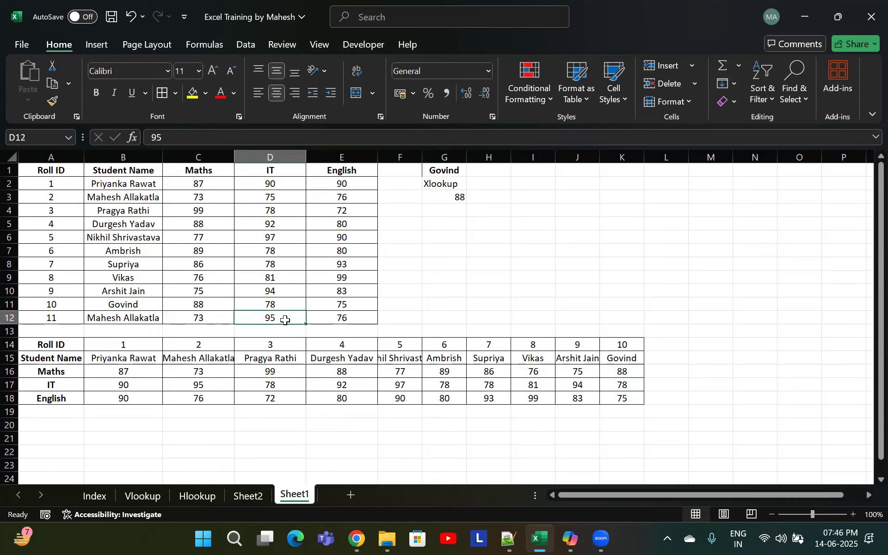
click(283, 197)
click(280, 317)
click(451, 197)
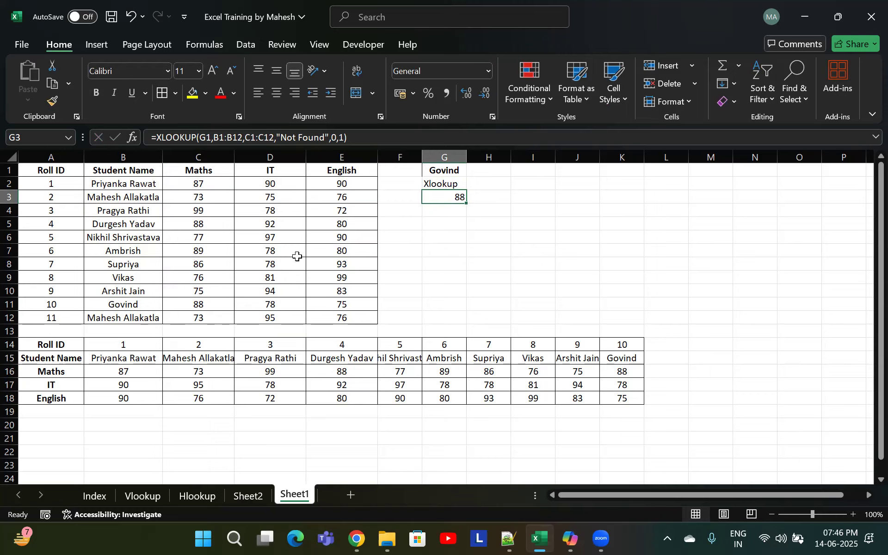
click(54, 200)
click(60, 315)
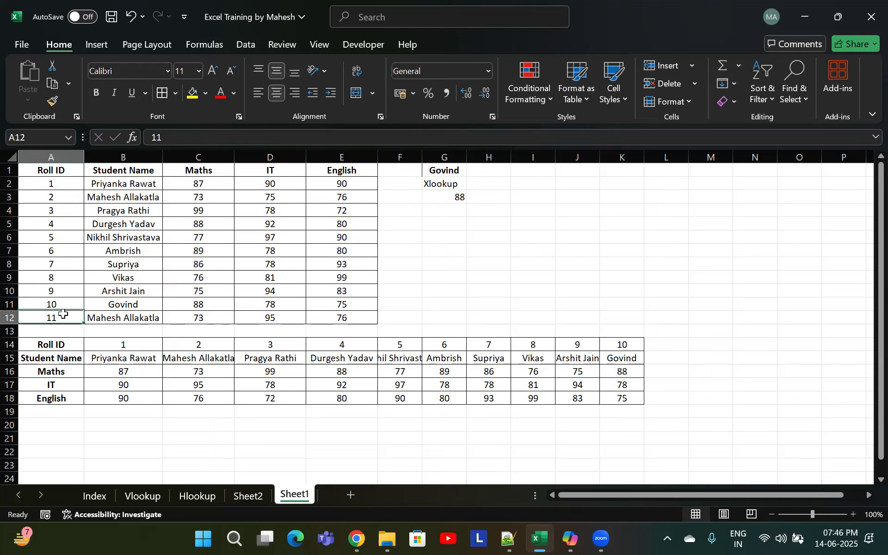
click(462, 199)
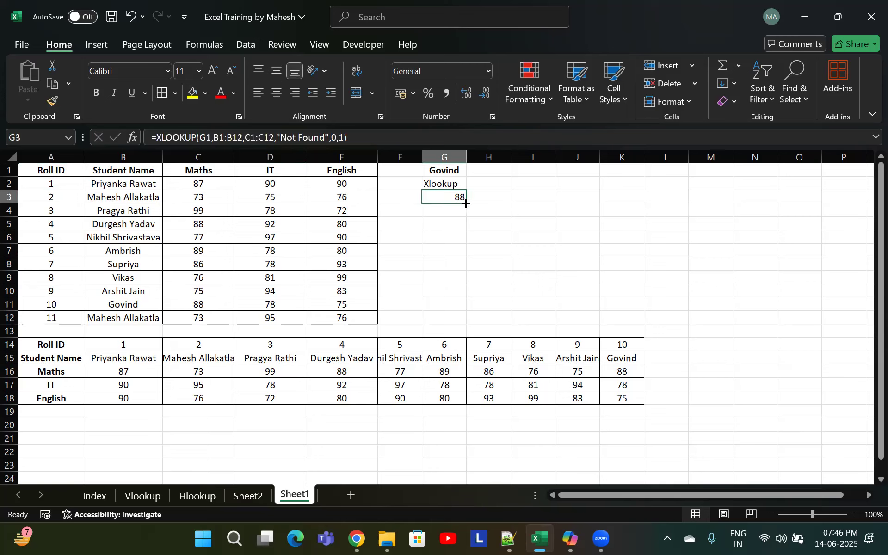
double_click(458, 196)
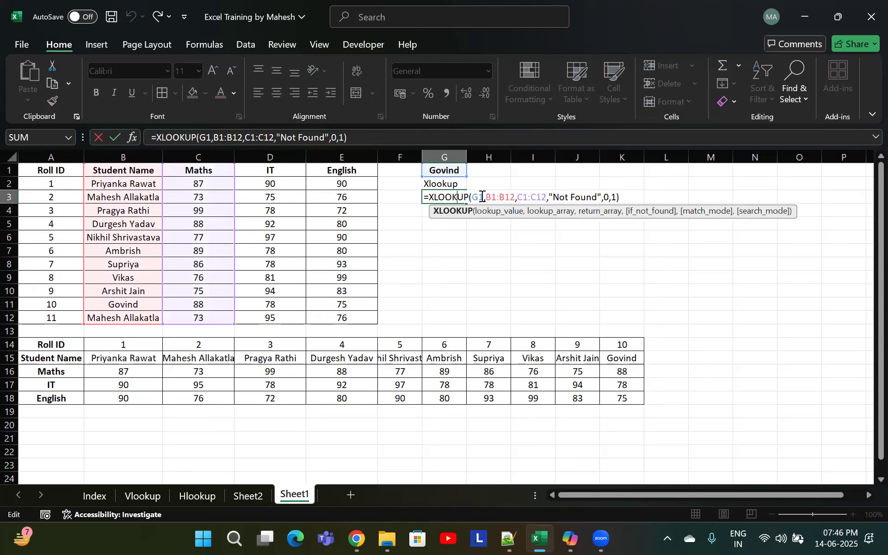
click(457, 209)
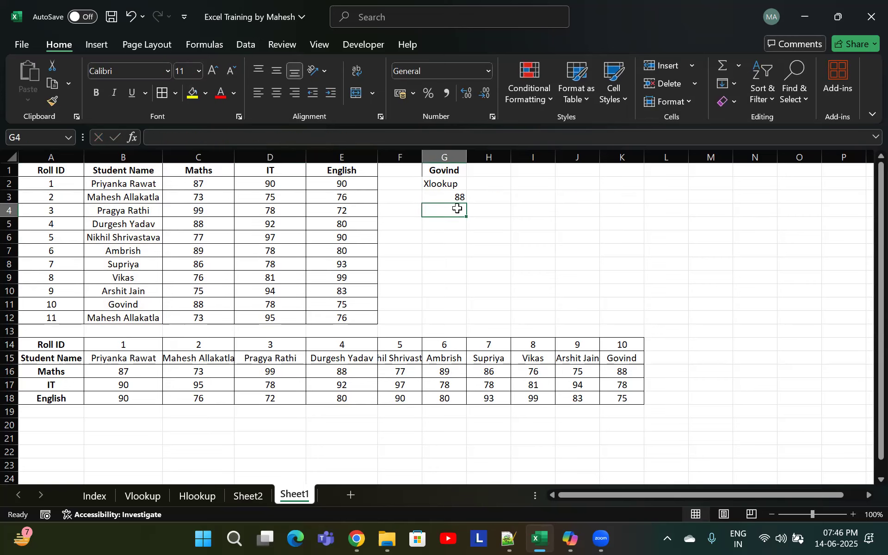
text(=xloo)
key(Tab)
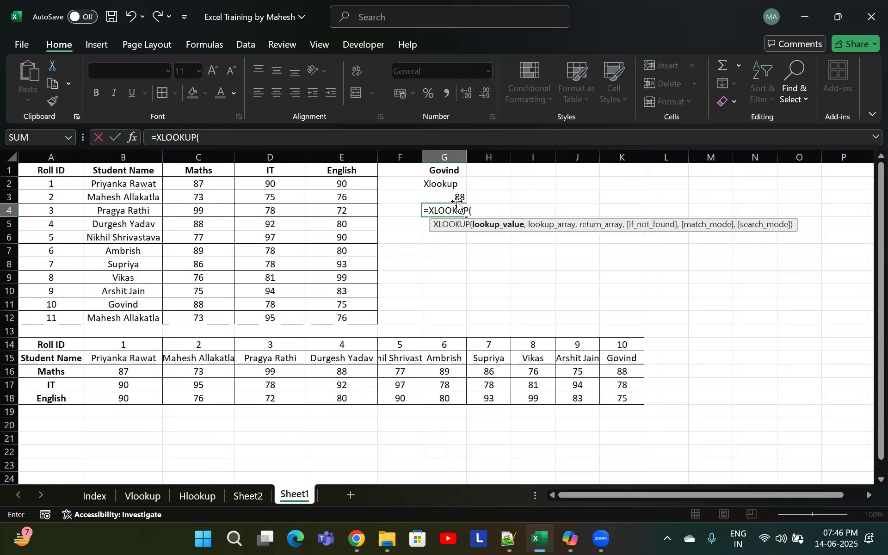
key(Escape)
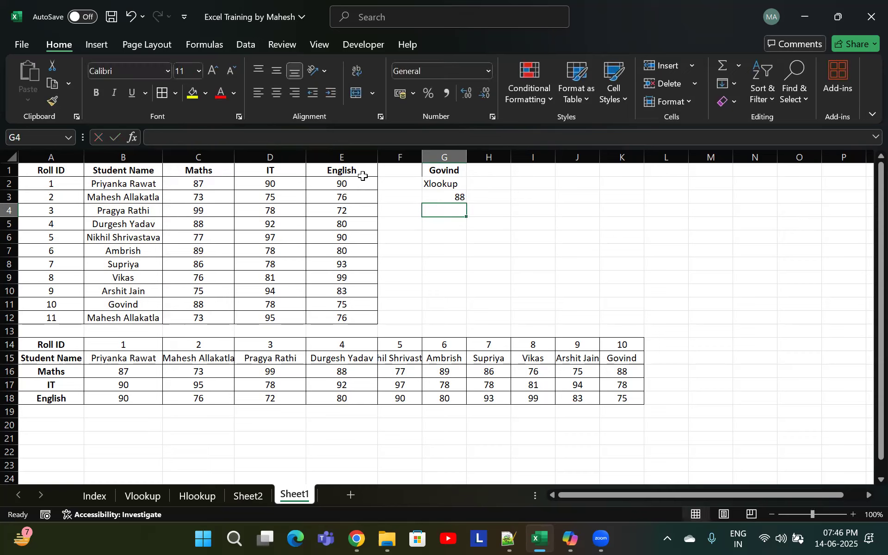
click(489, 172)
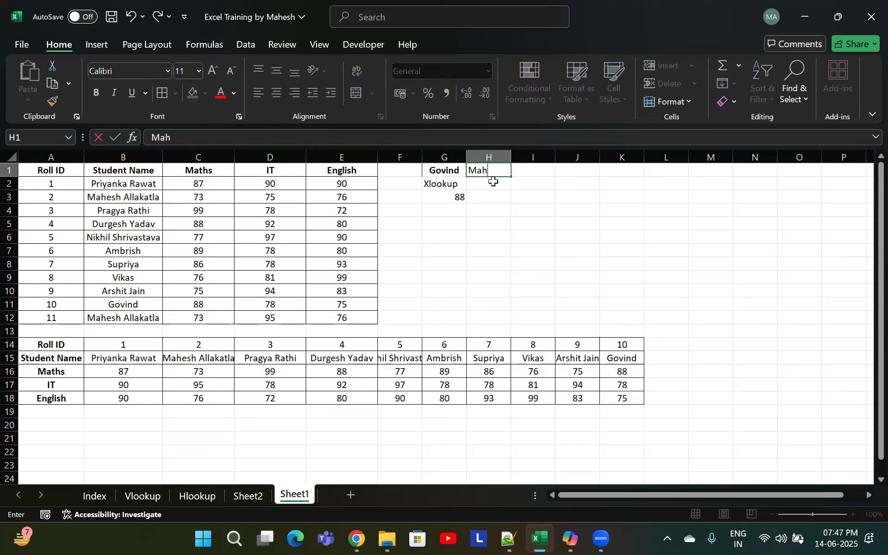
key(Return)
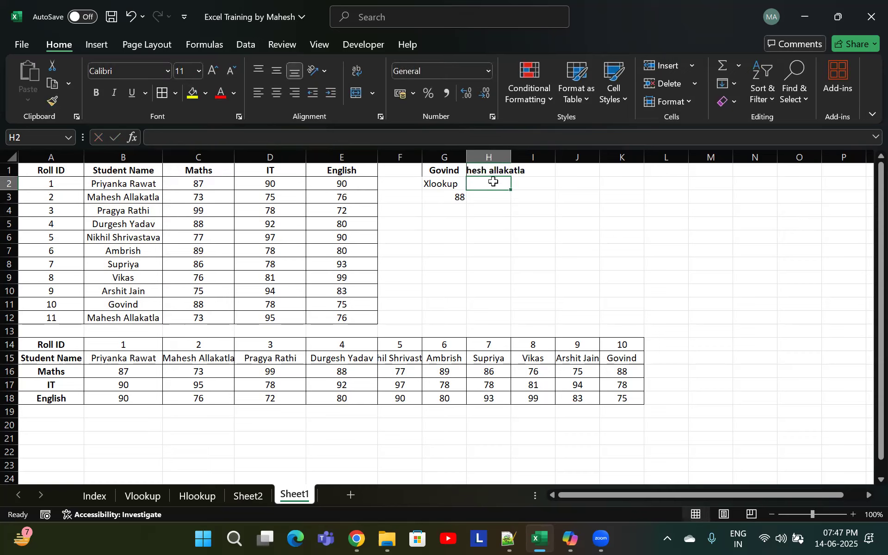
double_click(493, 168)
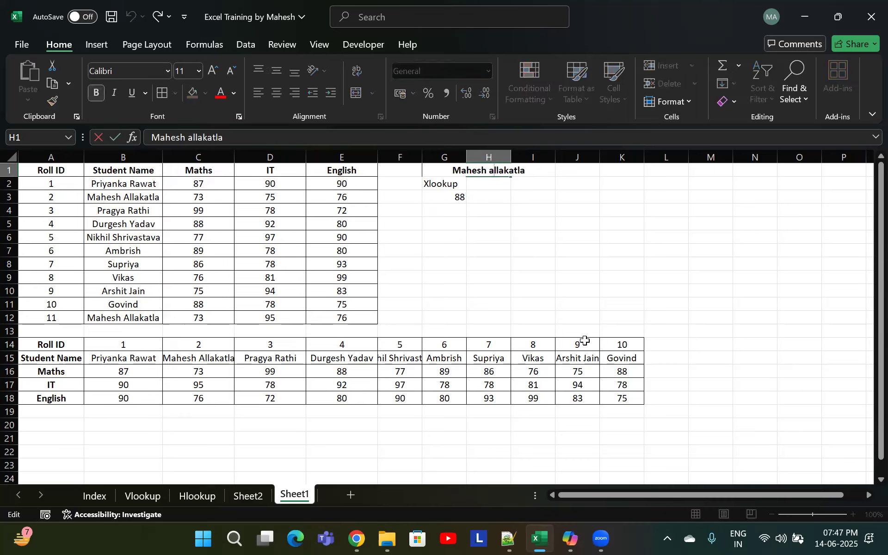
key(BackSpace)
text(A)
key(Return)
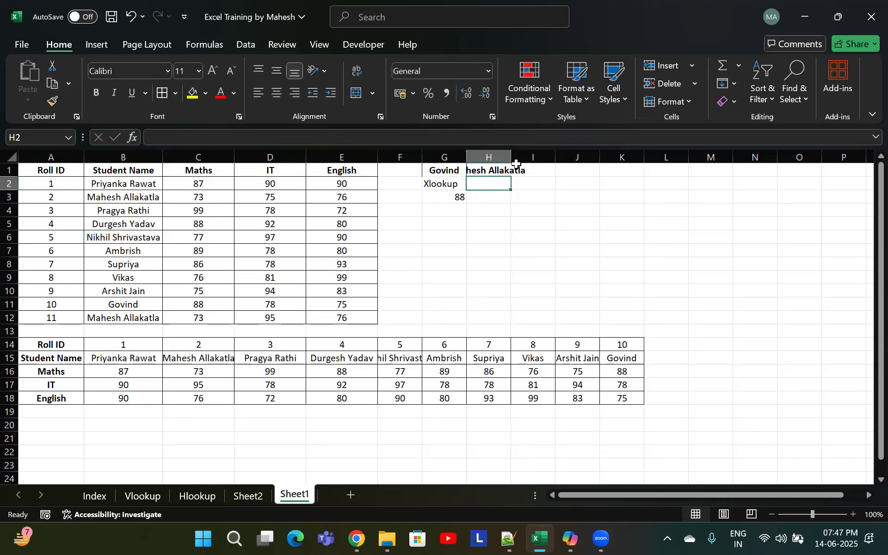
Label H2 as Xlookup
click(533, 157)
click(478, 198)
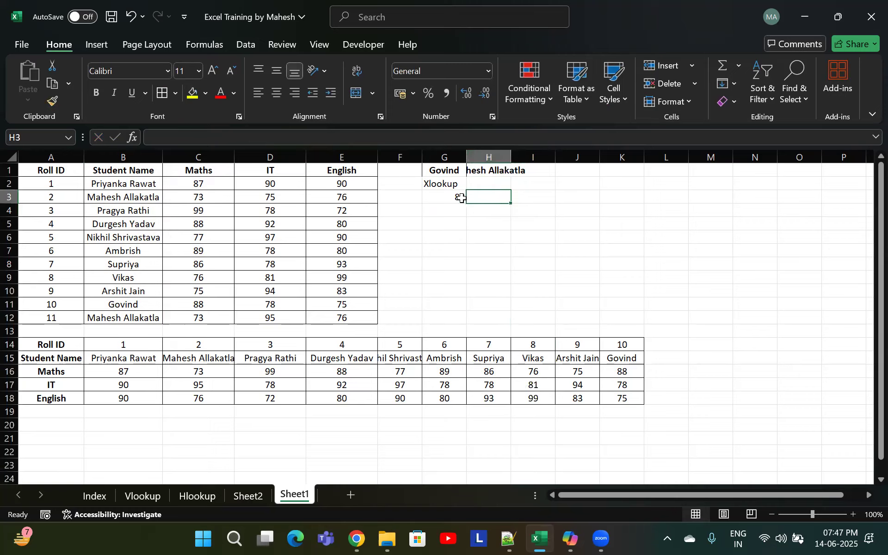
click(440, 209)
click(499, 196)
click(486, 182)
text(Xlookup)
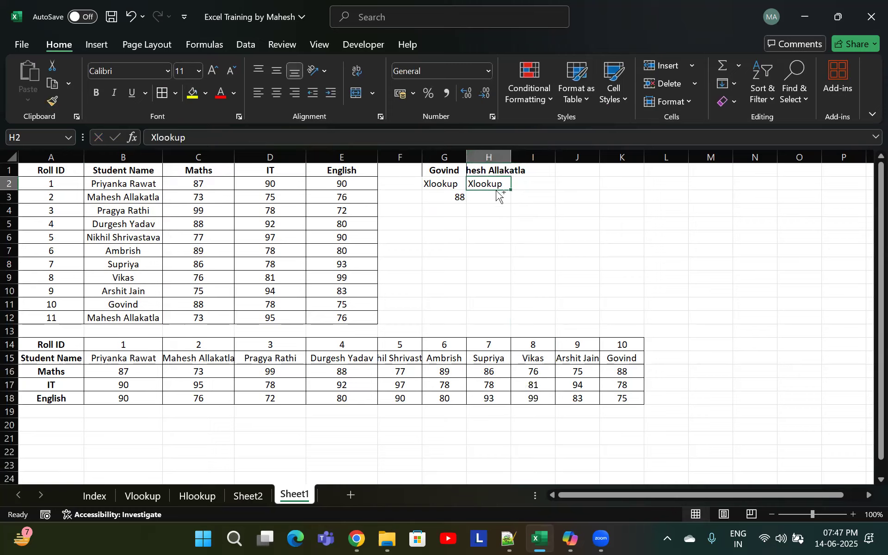
key(Return)
Start an XLOOKUP in H3 using H1 as lookup value, B1:B12 as lookup array and D1:D12 as return array
text(=)
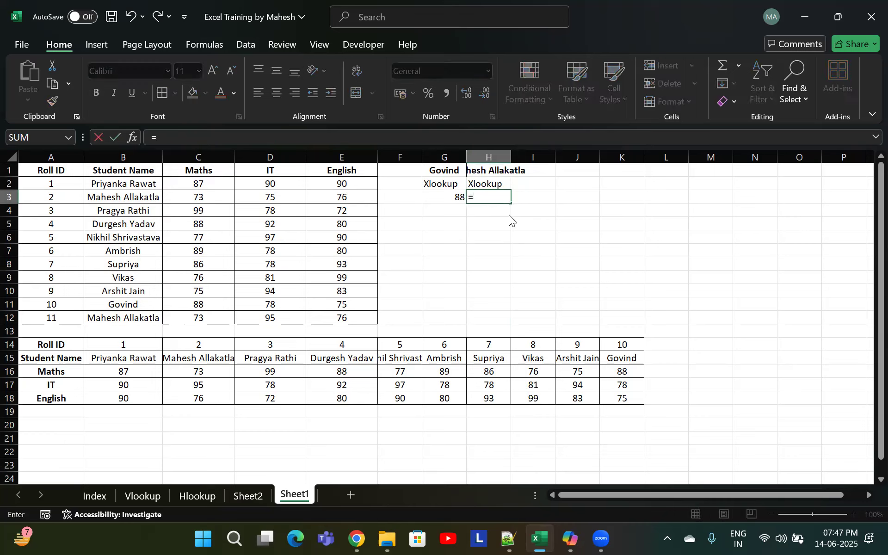
text(xloo)
double_click(509, 214)
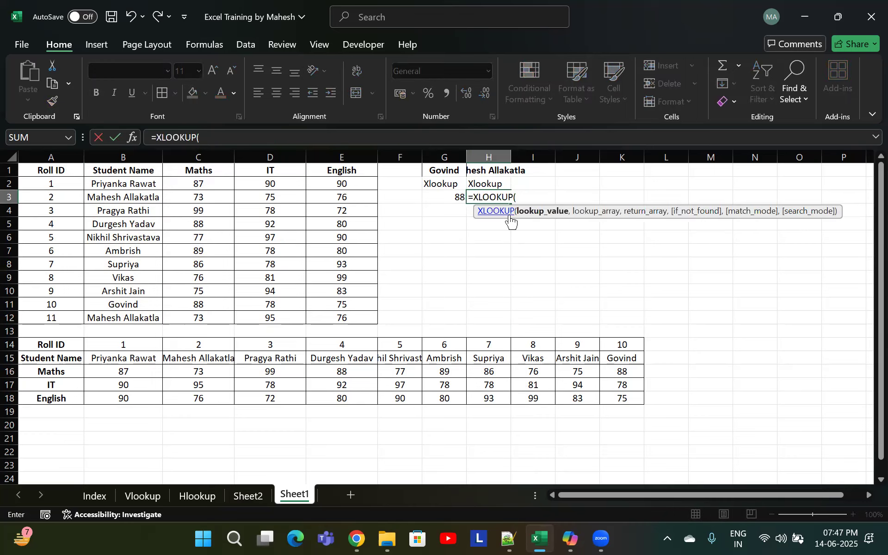
click(496, 165)
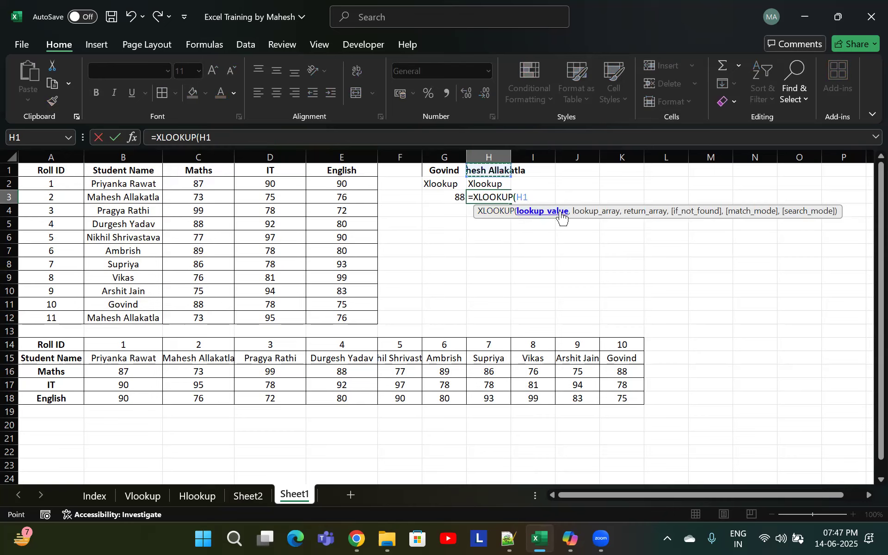
text(,)
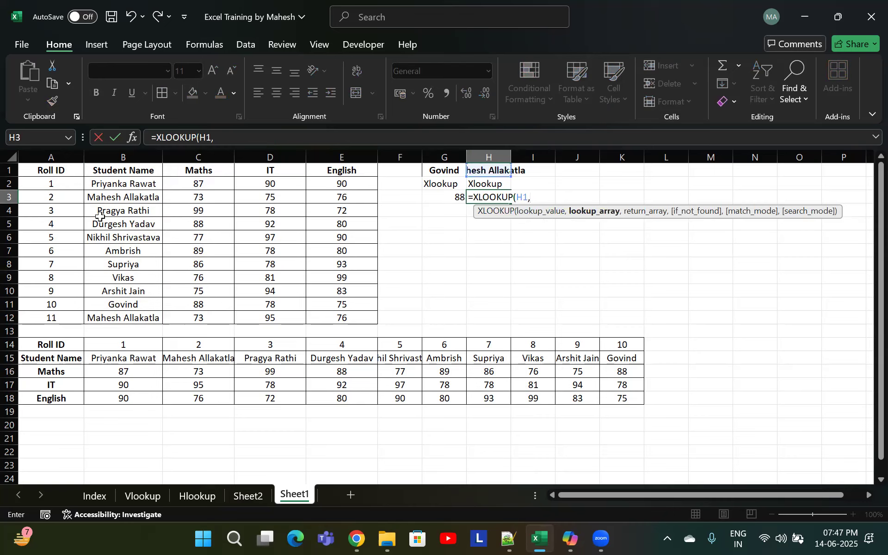
drag(123, 170, 127, 311)
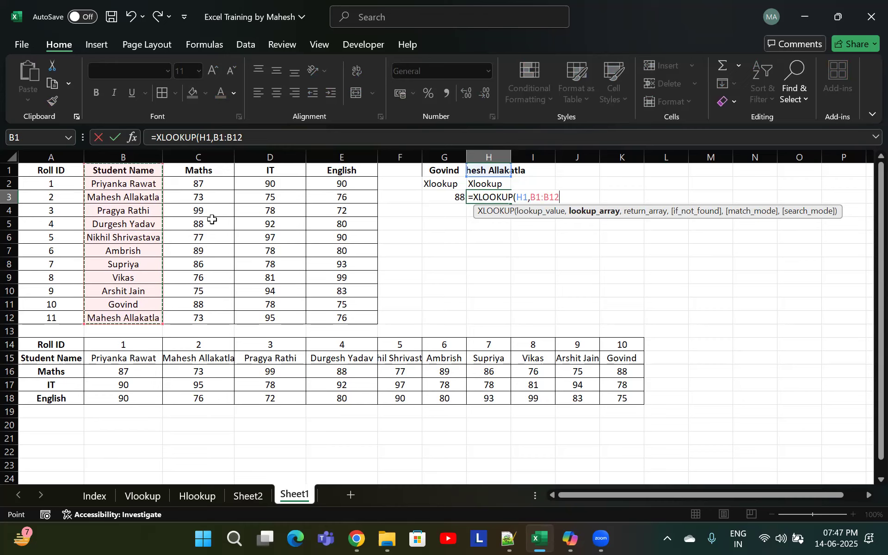
text(,)
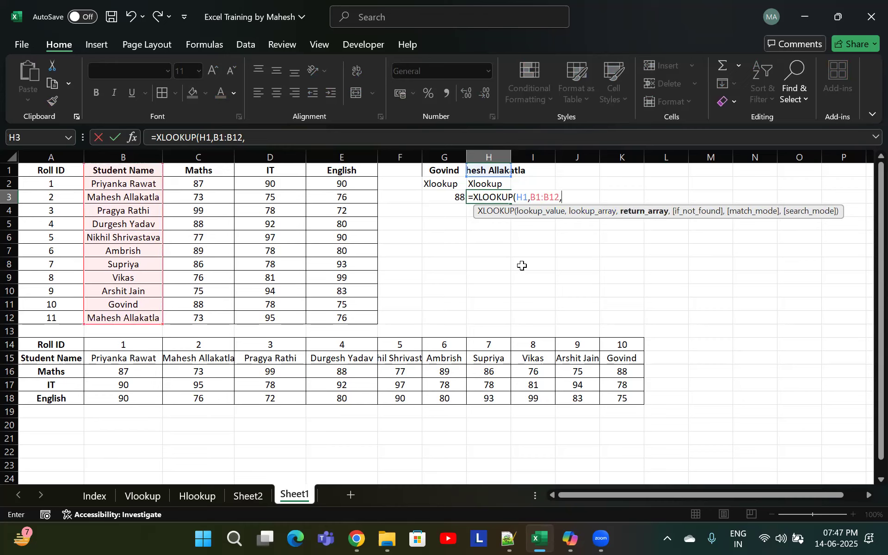
drag(269, 170, 272, 318)
text(,)
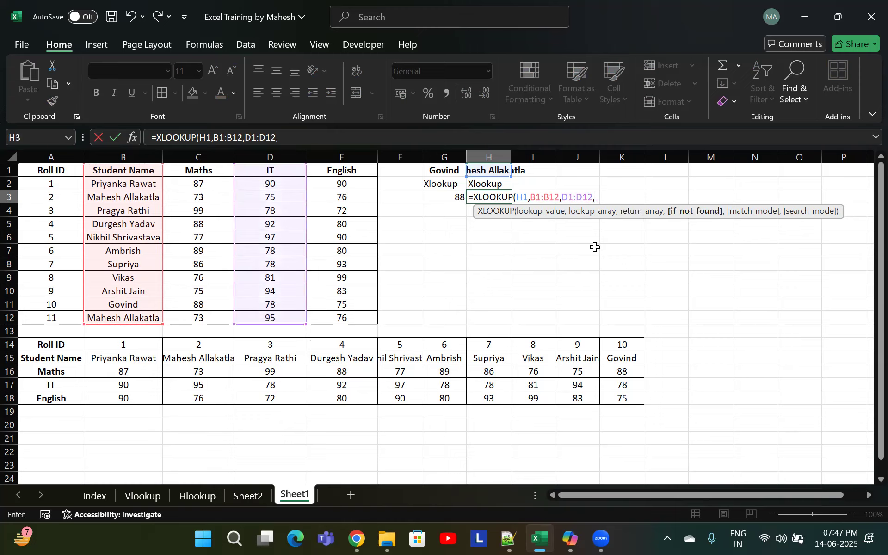
text("Not Fou)
key(BackSpace)
key(BackSpace)
key(BackSpace)
key(BackSpace)
key(BackSpace)
key(BackSpace)
key(BackSpace)
Complete the XLOOKUP leaving the not-found argument empty, with match mode 0 and search mode -1 (last-to-first)
text(,)
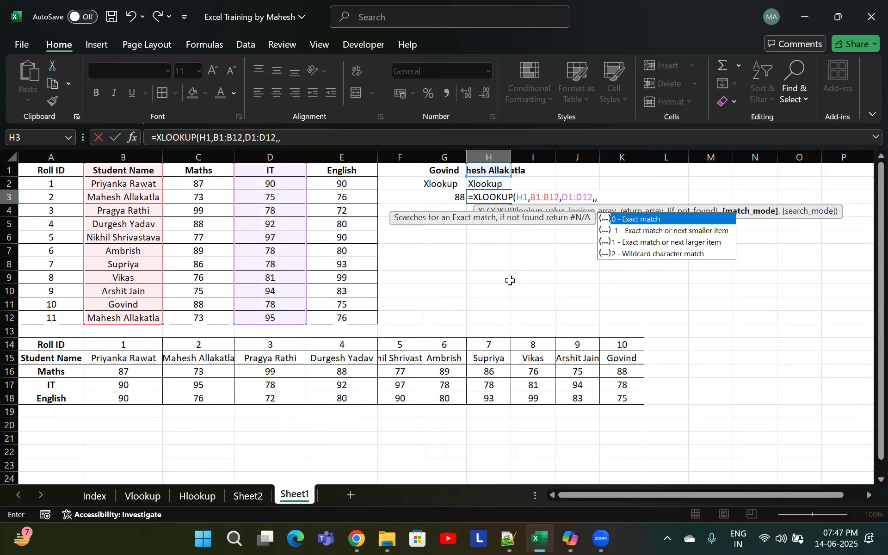
text(0)
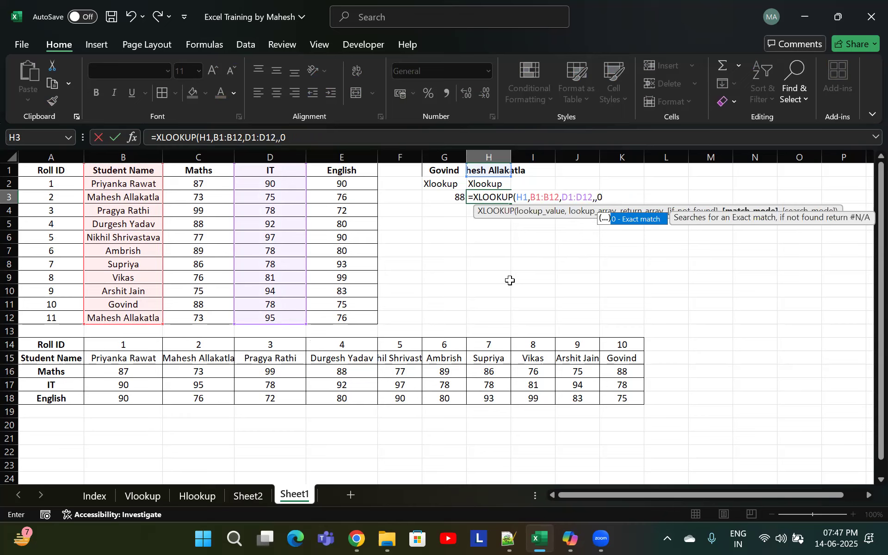
text(,)
key(Down)
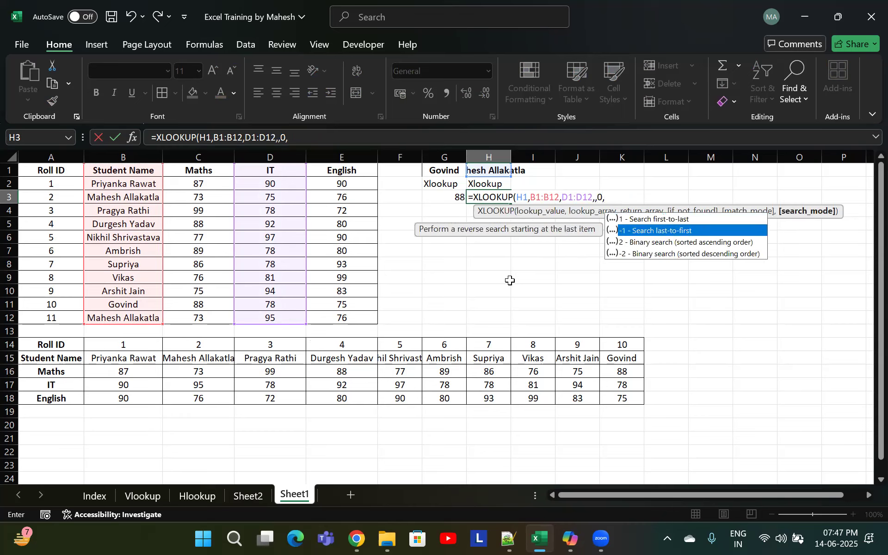
key(Tab)
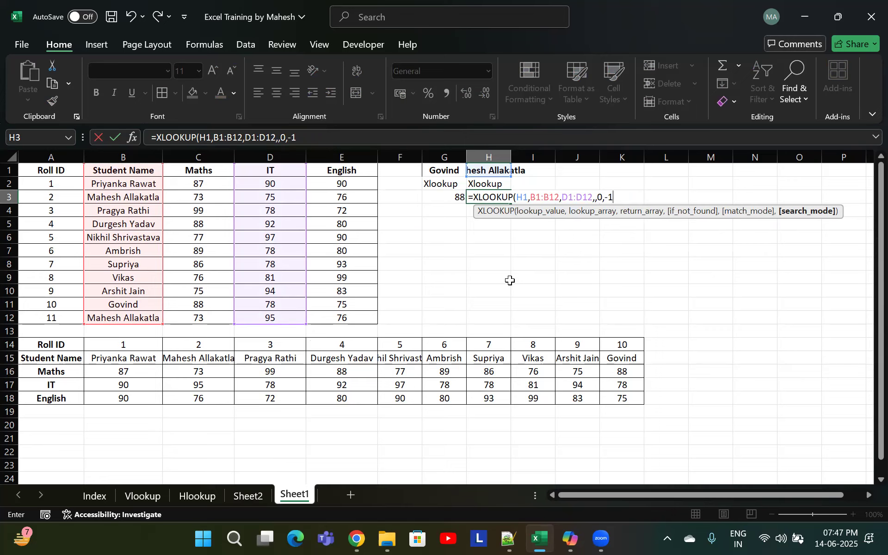
key(BackSpace)
key(BackSpace)
key(Down)
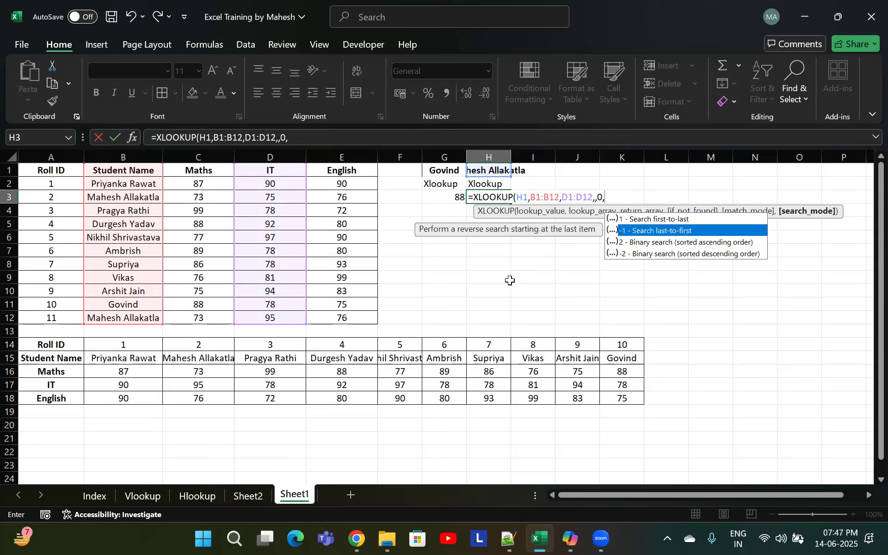
key(Tab)
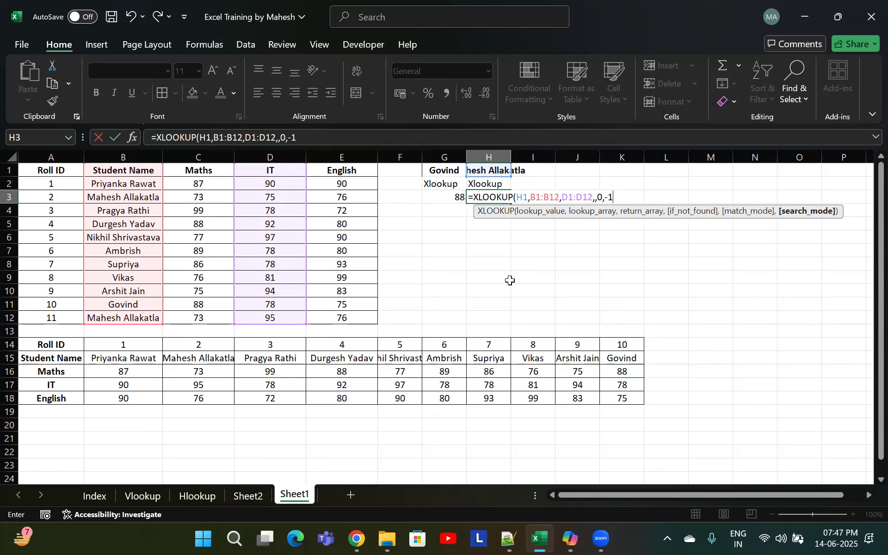
text())
key(Return)
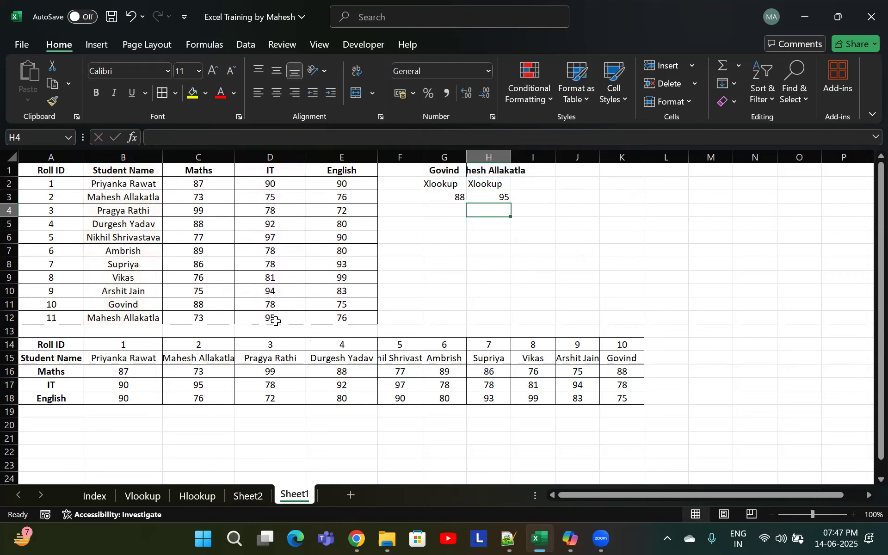
click(276, 320)
click(298, 195)
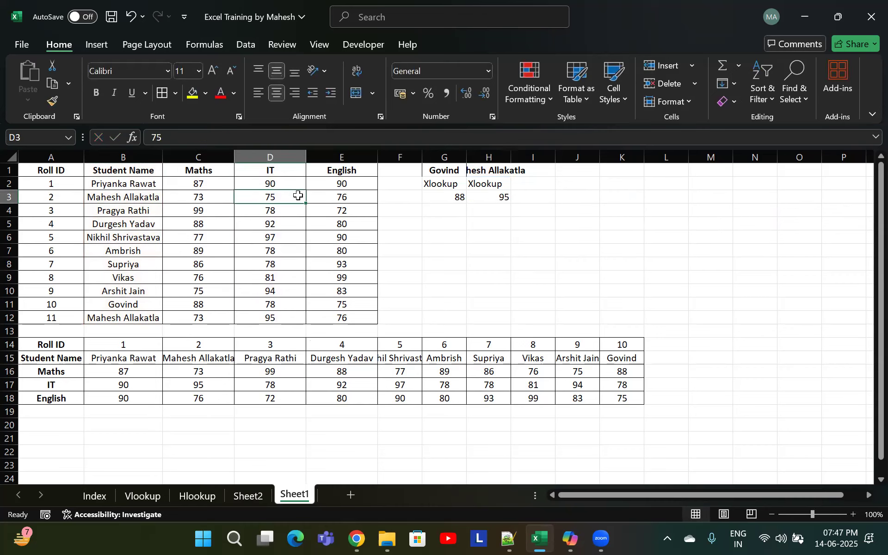
click(274, 317)
click(503, 197)
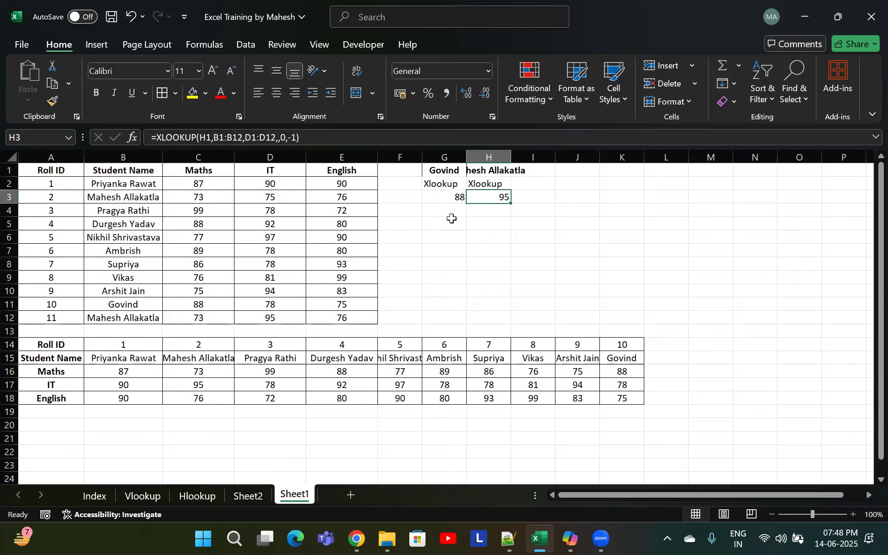
click(452, 221)
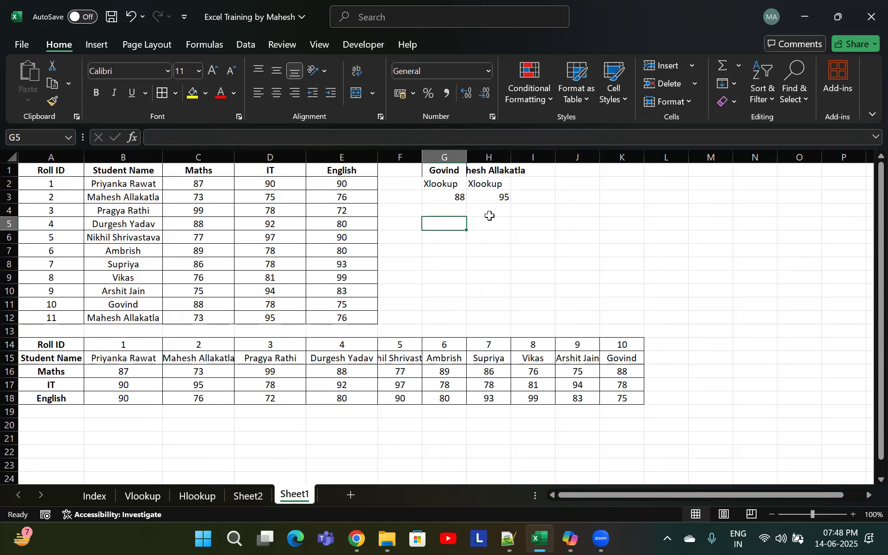
Enter Ritesh as a new lookup name in F1
click(418, 174)
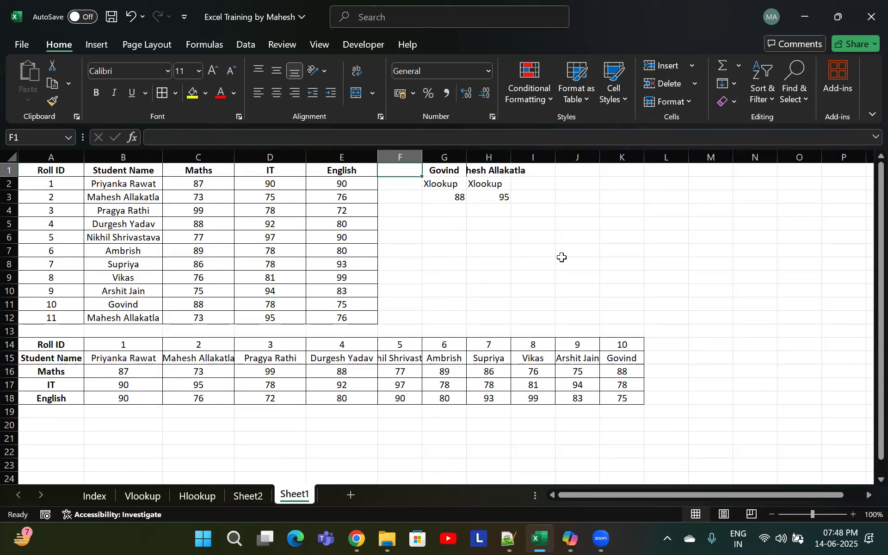
text(Ritesh)
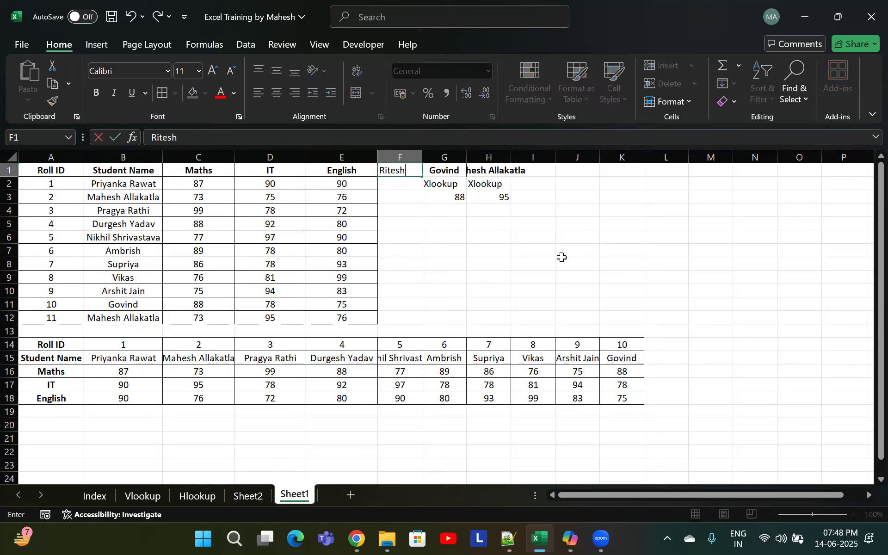
key(Return)
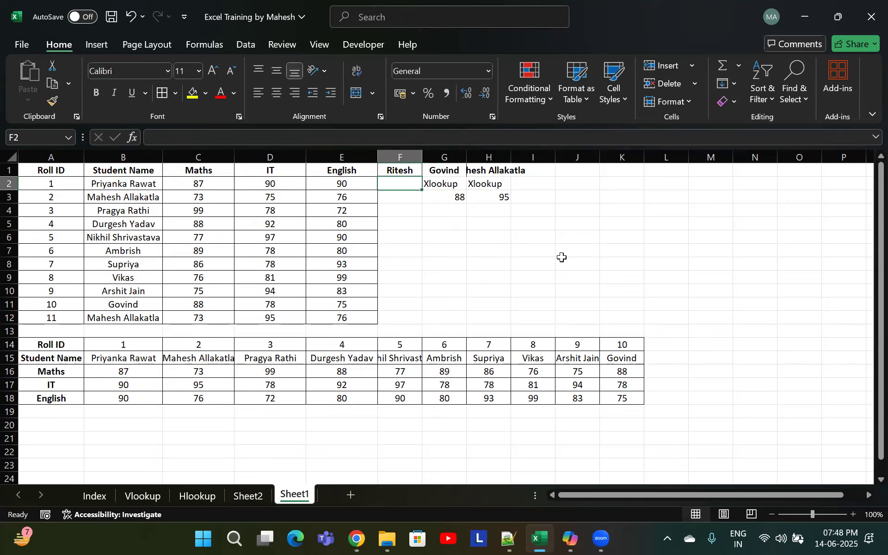
text(90)
key(Return)
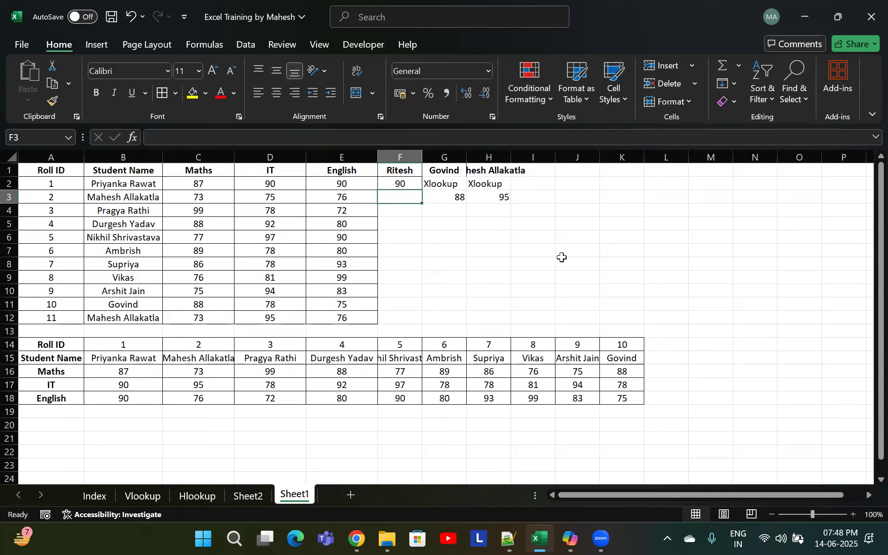
key(Up)
key(Right)
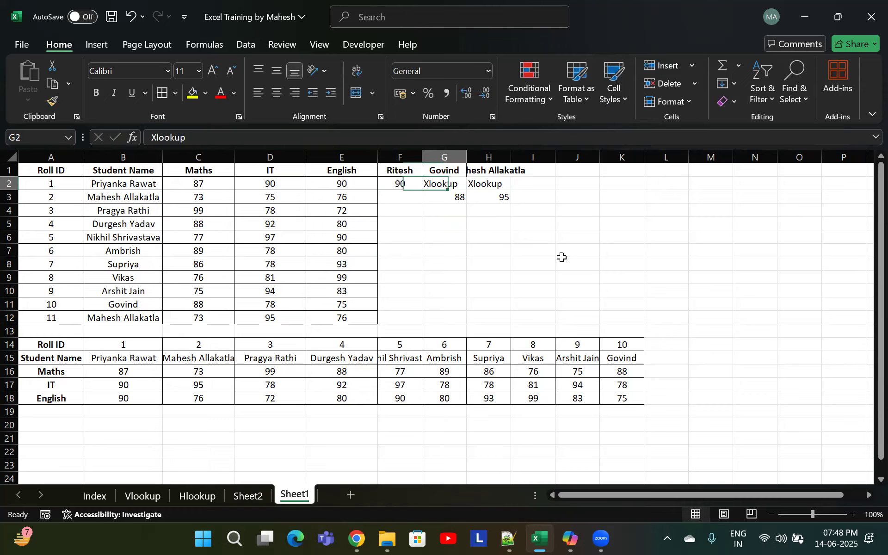
key(ctrl+z)
key(Right)
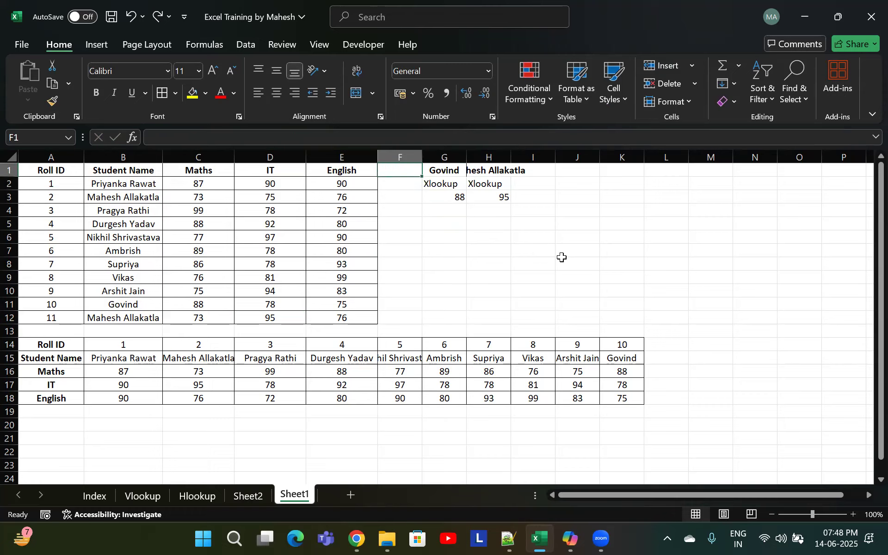
text(Ritesh)
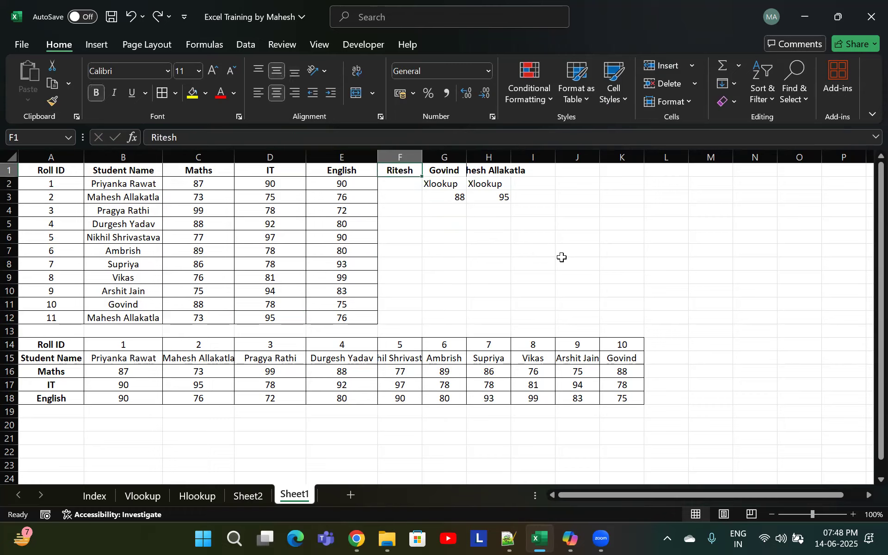
Copy the Xlookup label from G2 into F2
key(Down)
key(Right)
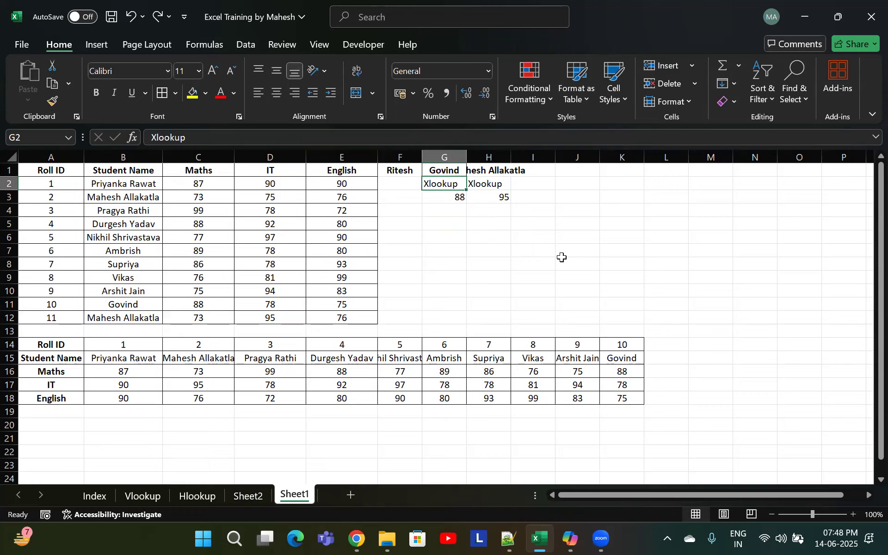
key(ctrl+c)
key(Left)
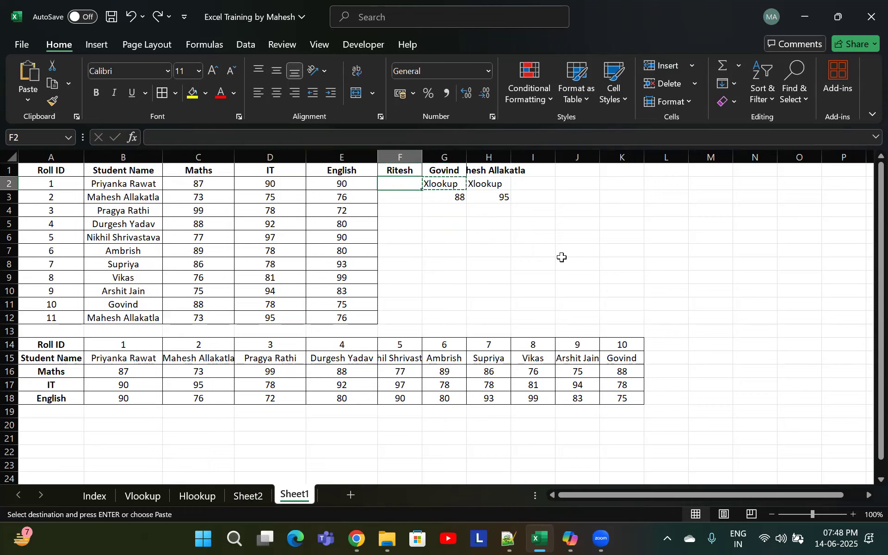
key(Return)
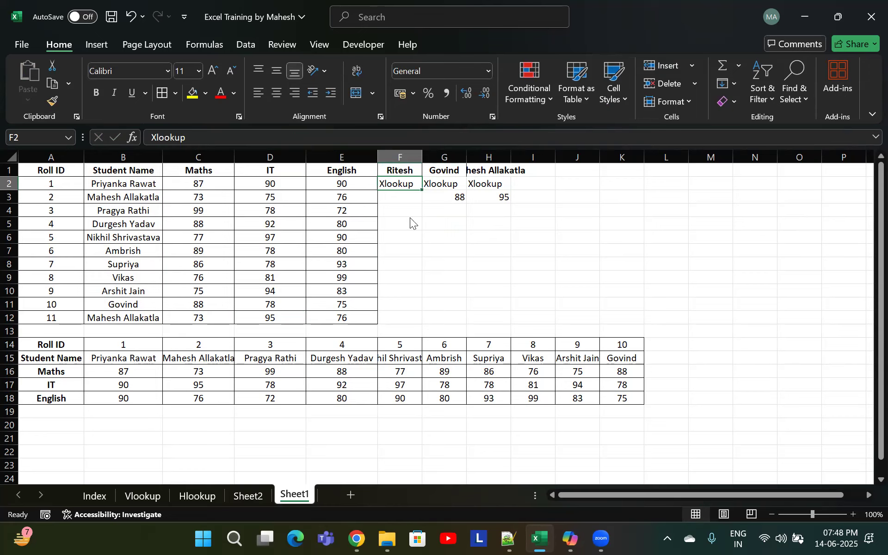
In F3, start an XLOOKUP that looks up F1 in B1:B12 and returns the Maths marks from C1:C12
click(402, 199)
double_click(407, 192)
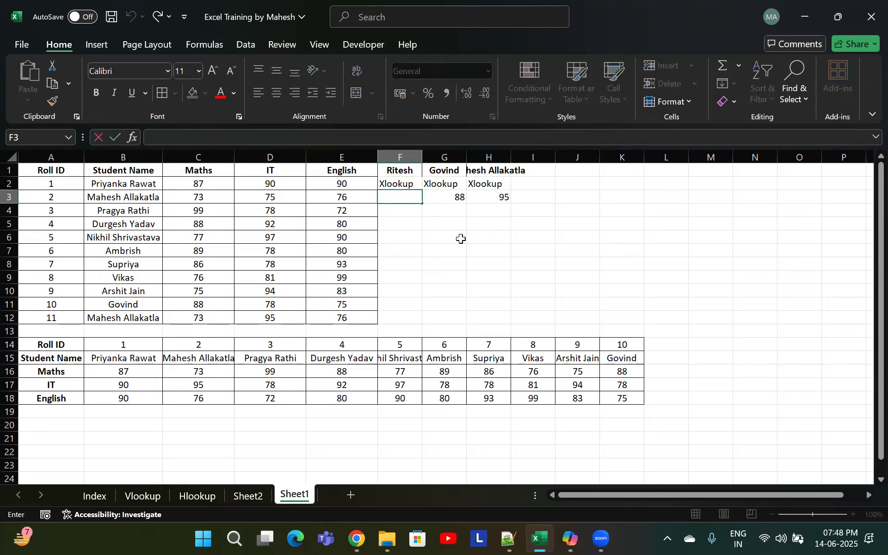
text(=xloo)
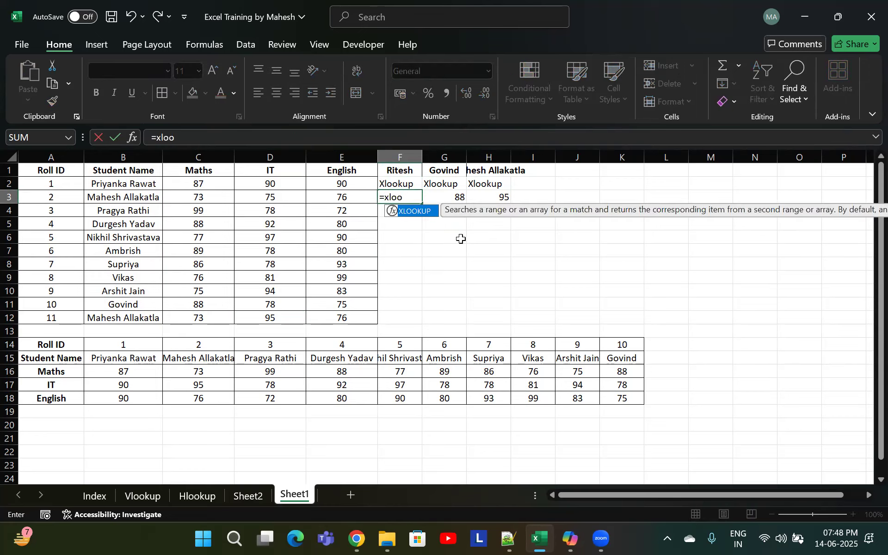
key(Tab)
key(Up)
key(Up)
text(,)
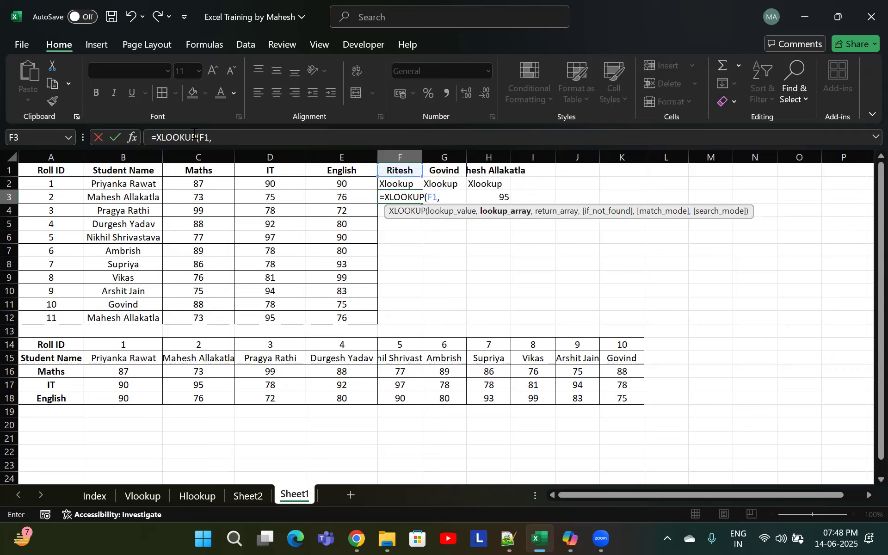
drag(122, 169, 118, 317)
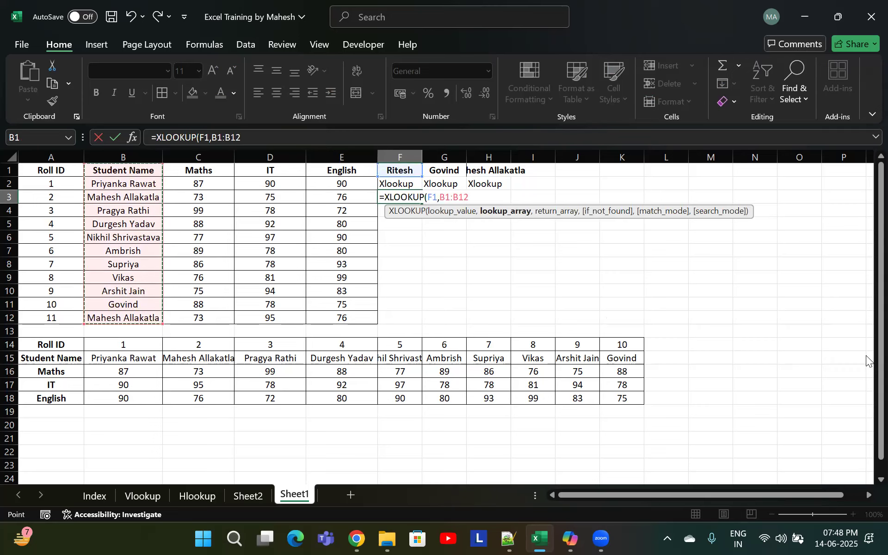
text(,)
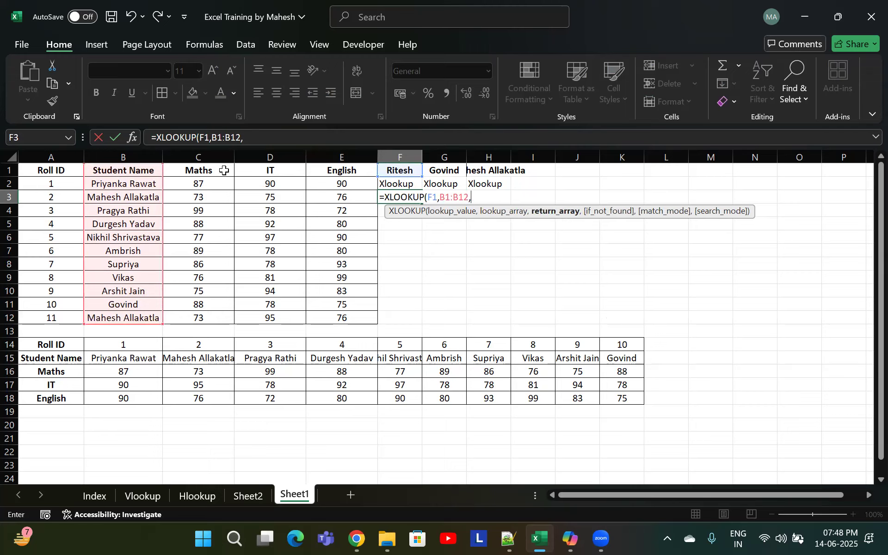
drag(224, 171, 229, 320)
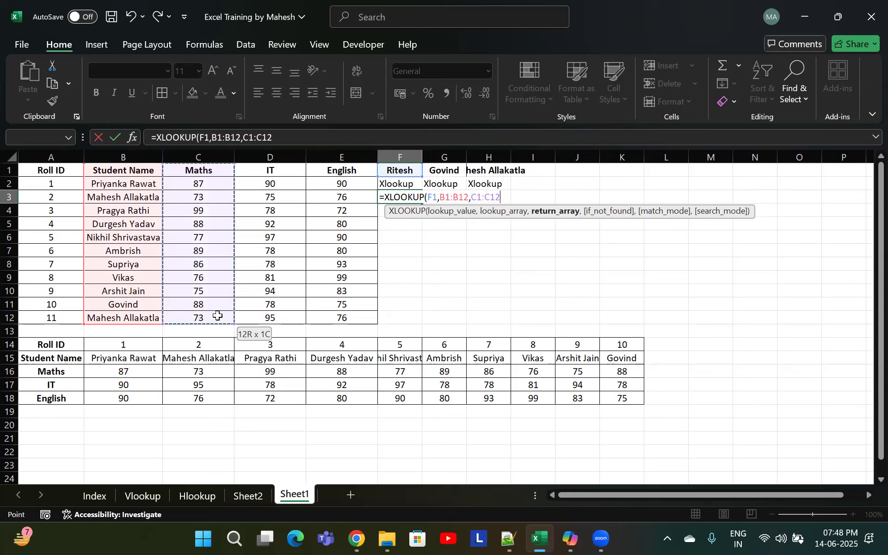
text(,)
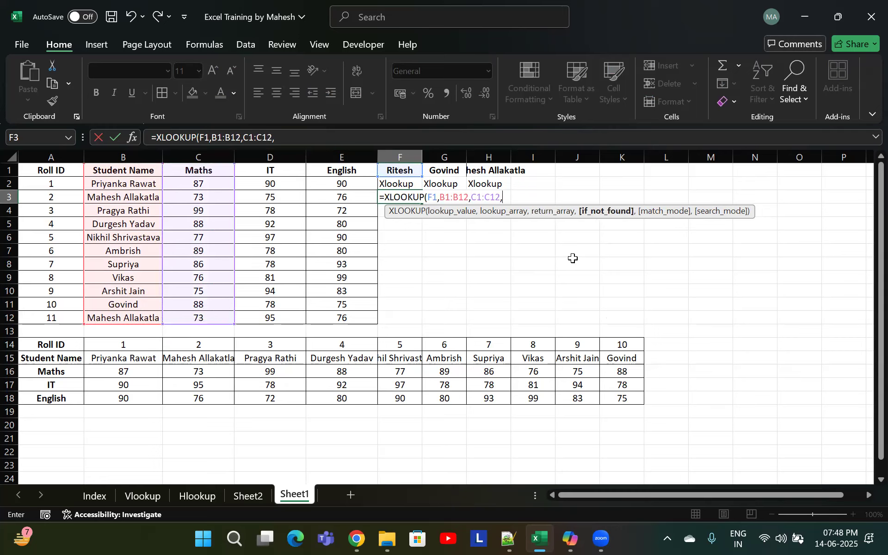
text("Not Fou)
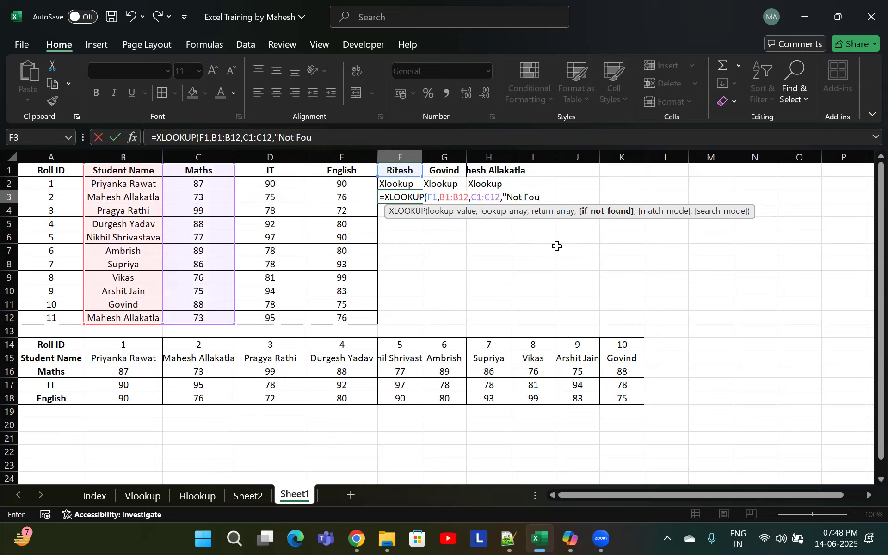
Add "Not avaiable in data" as the formula's not-found text
key(BackSpace)
key(BackSpace)
key(BackSpace)
key(BackSpace)
text(avaiable in dat)
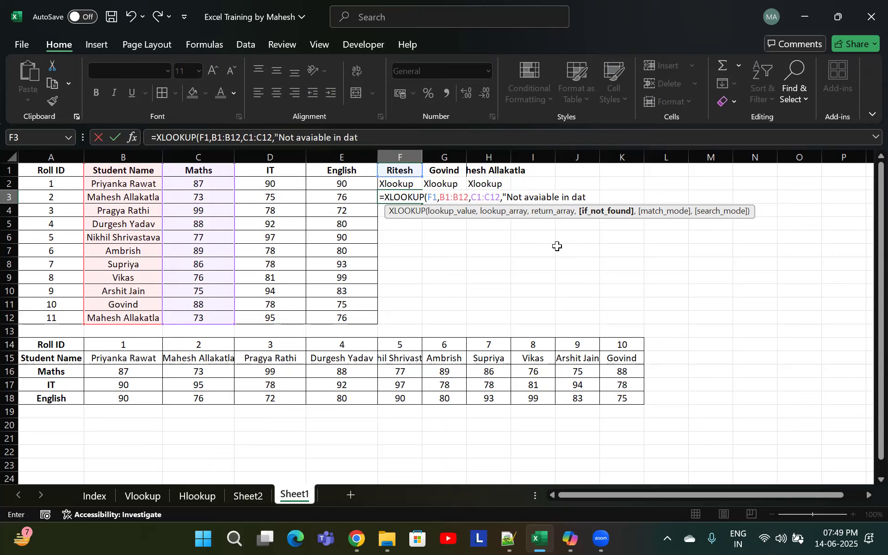
text(a",)
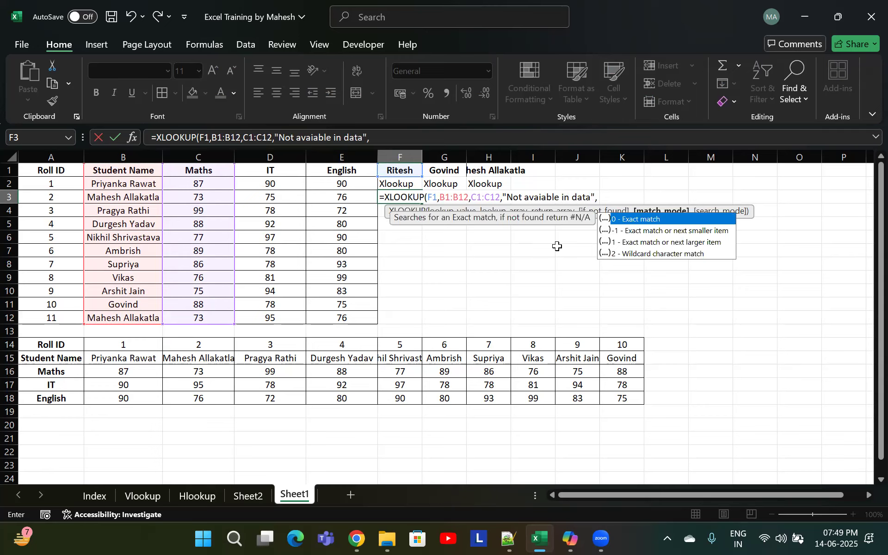
text(0,)
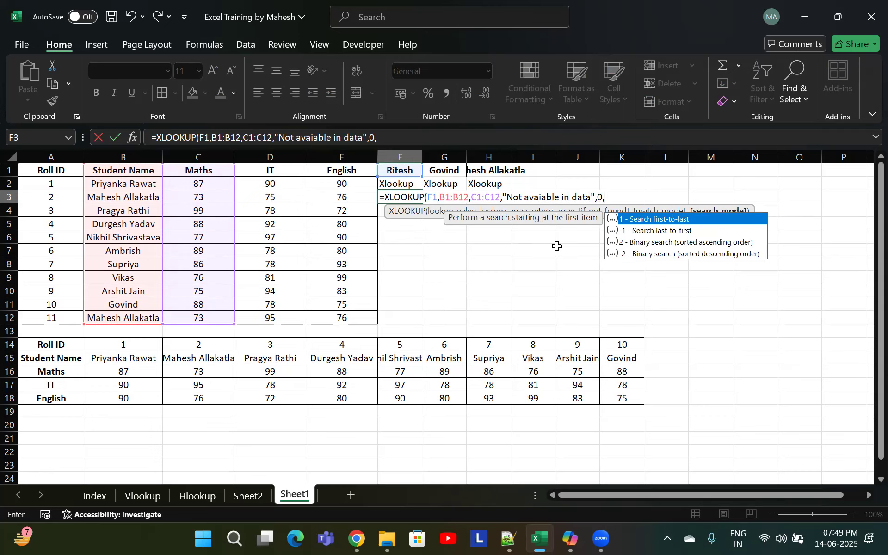
text(0)
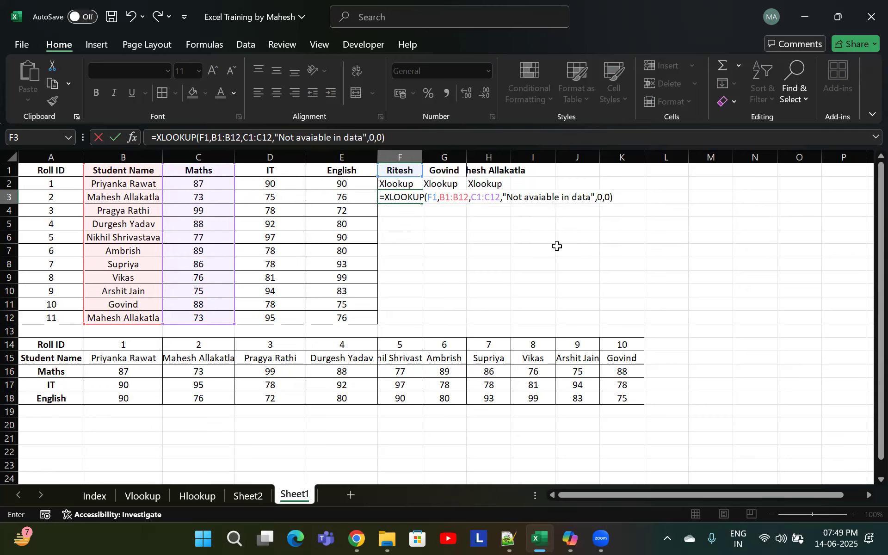
Finish the formula with match mode 0 and search mode 0 and enter it in F3
key(ctrl+Return)
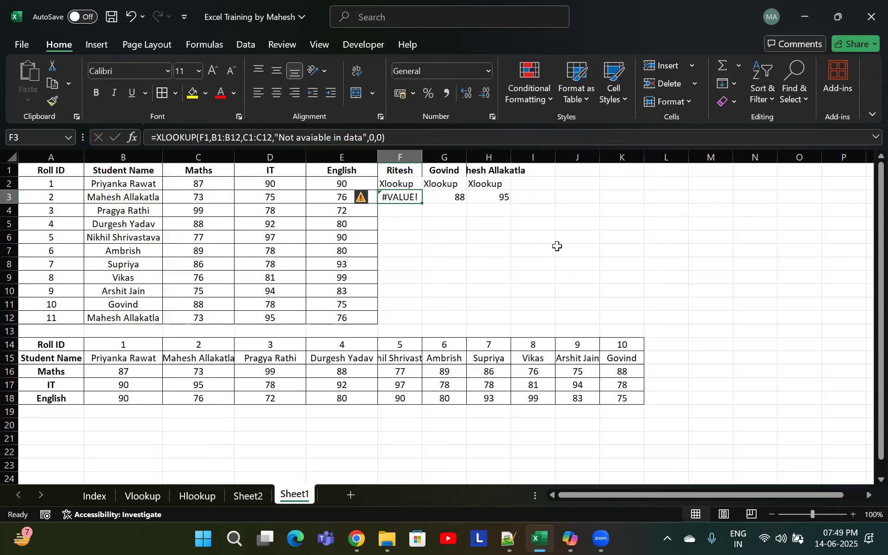
Reopen the F3 formula for editing
key(F2)
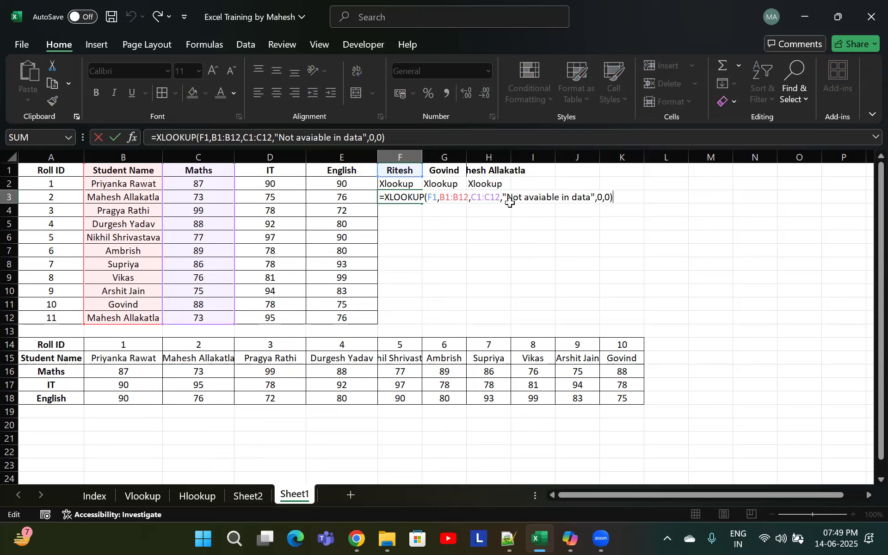
Examine each argument of the XLOOKUP formula in cell F3
click(512, 198)
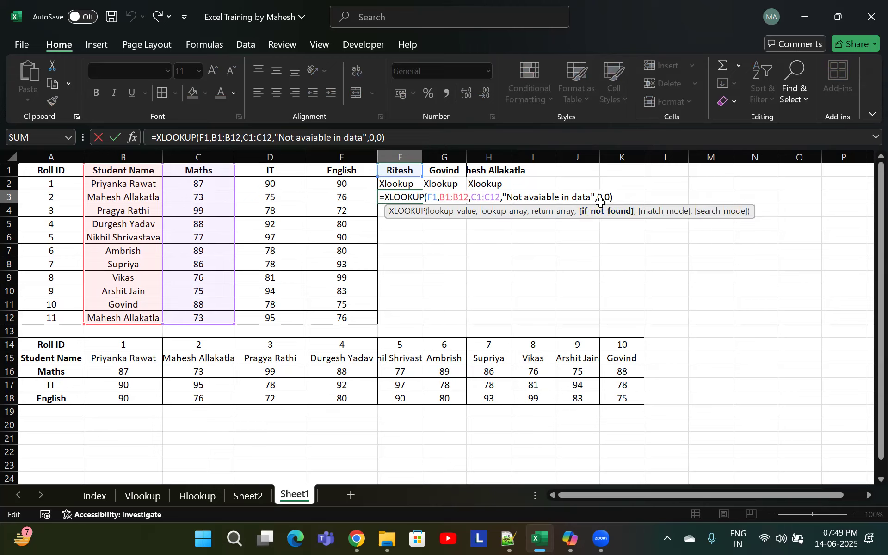
click(491, 197)
click(437, 197)
click(437, 197)
click(474, 198)
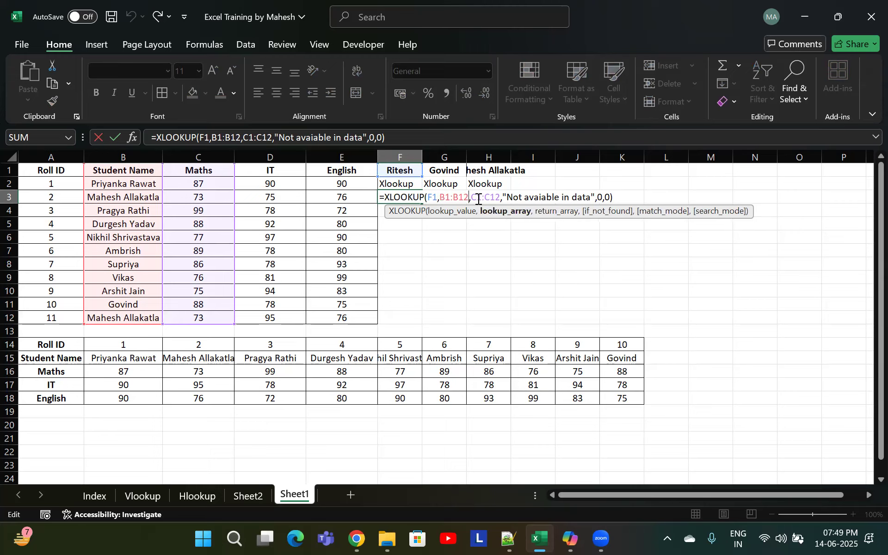
click(497, 197)
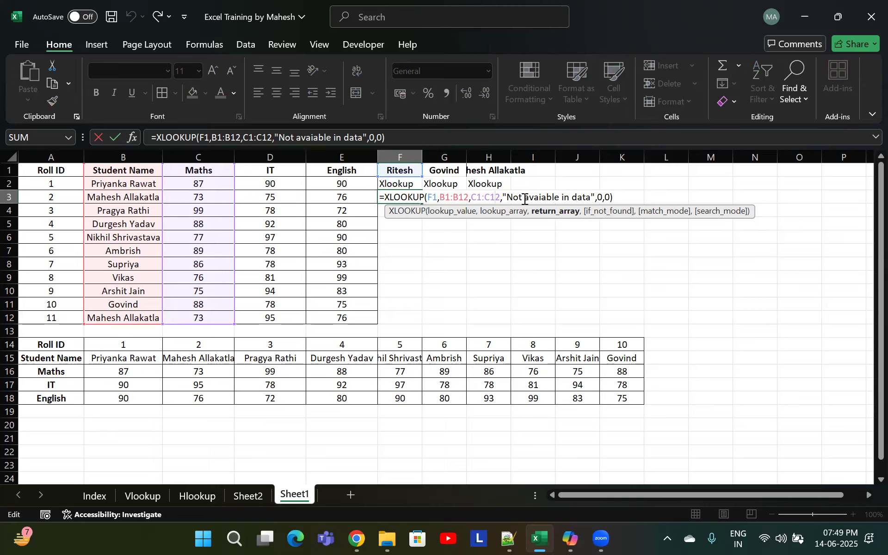
drag(524, 198, 529, 197)
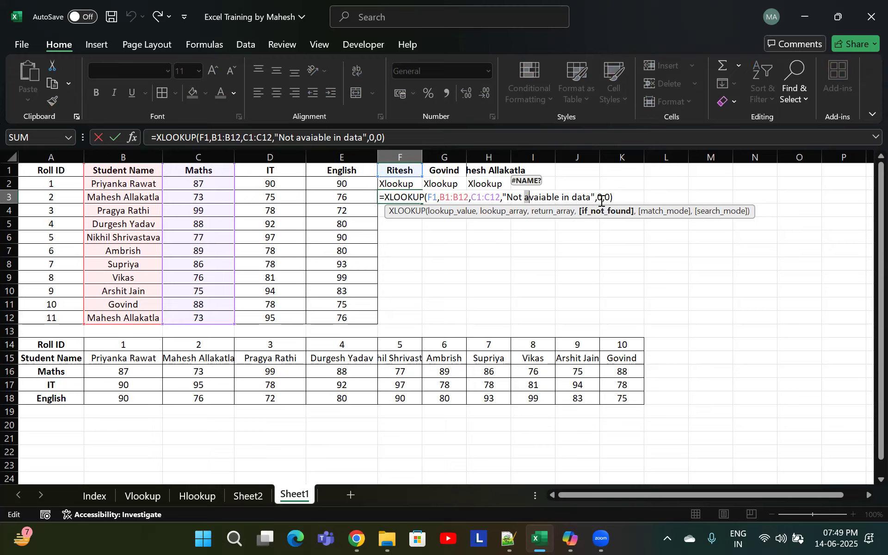
click(603, 199)
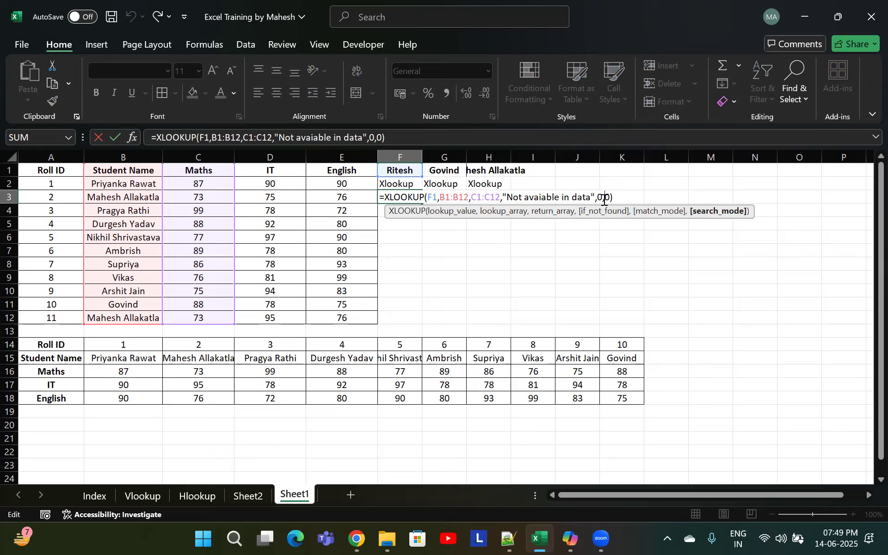
click(600, 198)
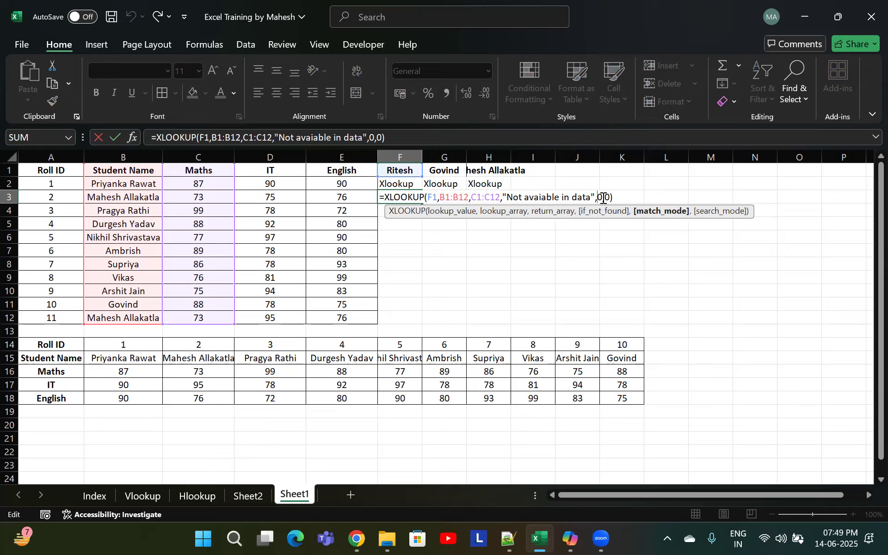
click(606, 197)
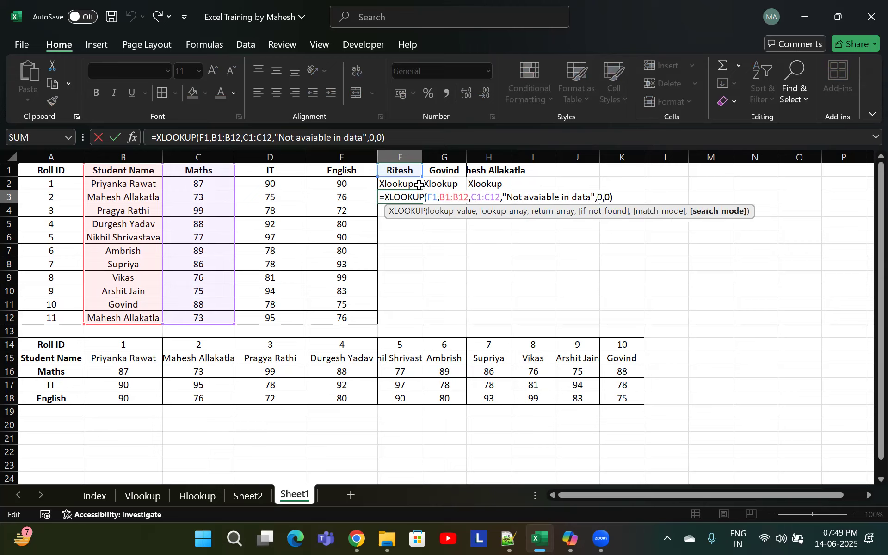
Change F3's lookup value from F1 to cell B7 and confirm, then clear the heading in F1
double_click(431, 196)
click(133, 252)
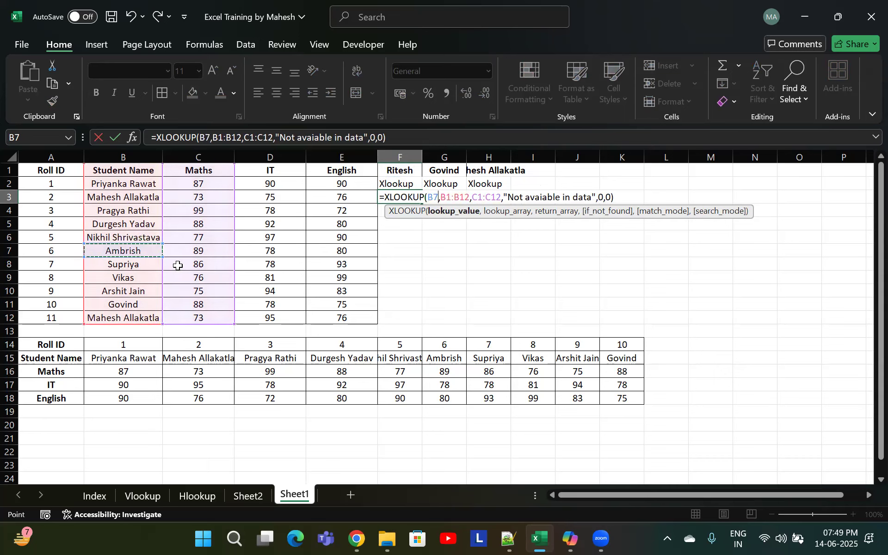
key(Return)
click(401, 171)
key(Delete)
Step through the XLOOKUP arguments in F3 again and re-enter the formula
double_click(401, 199)
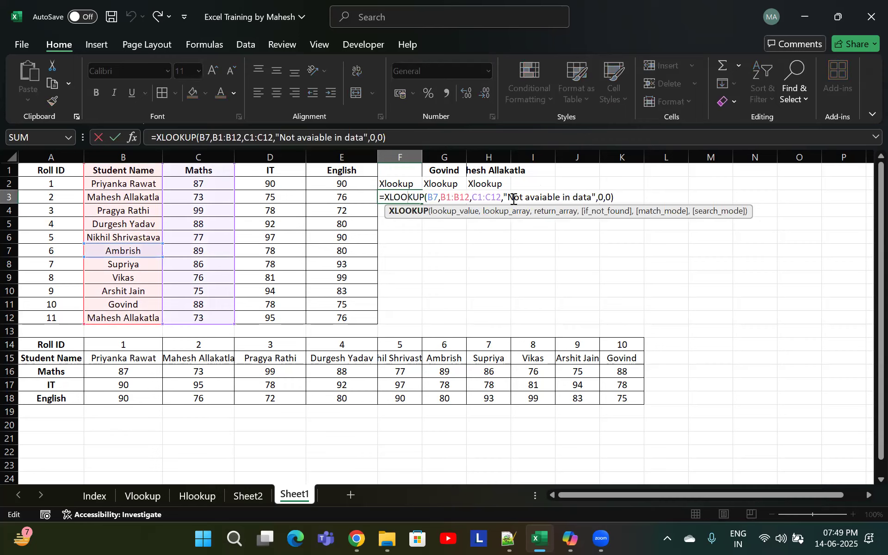
click(497, 197)
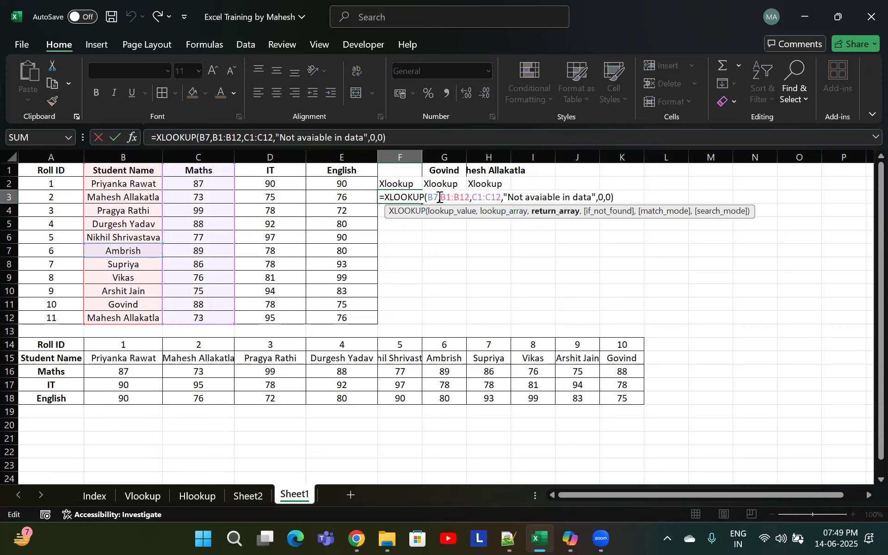
click(440, 197)
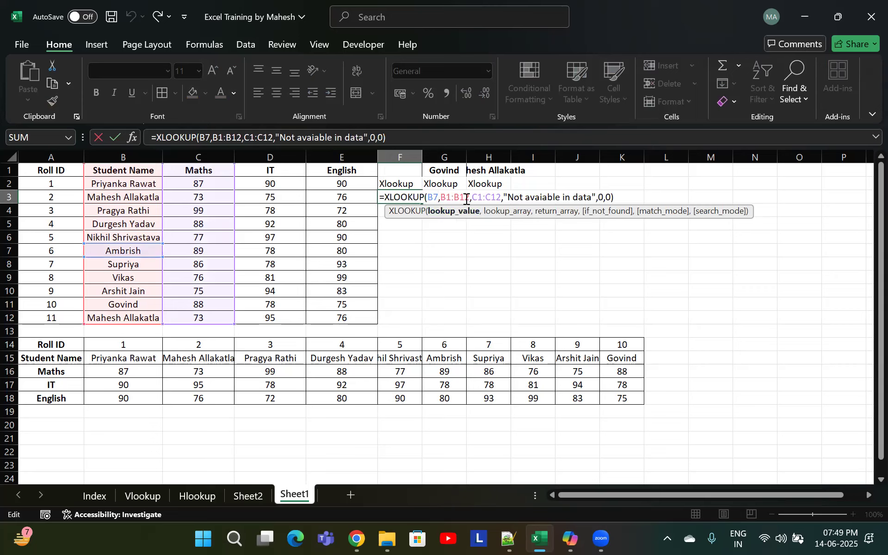
click(464, 197)
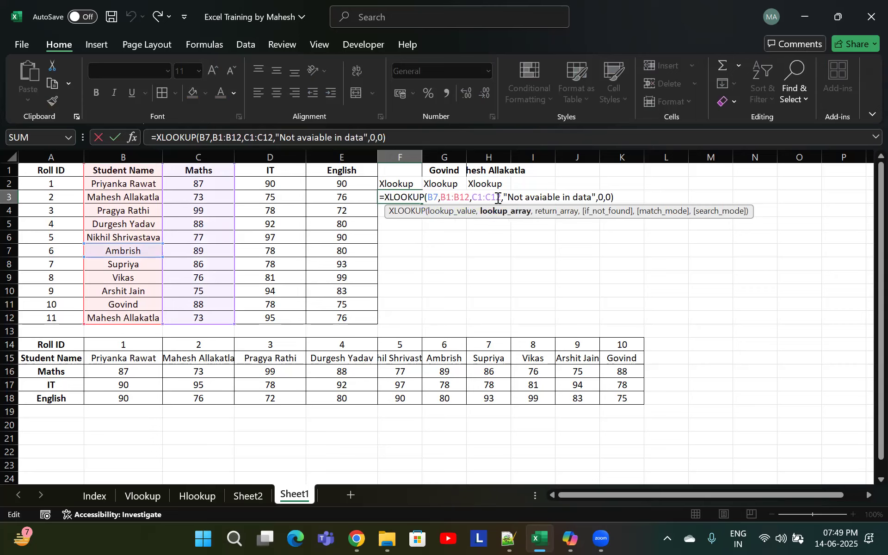
click(496, 198)
click(543, 198)
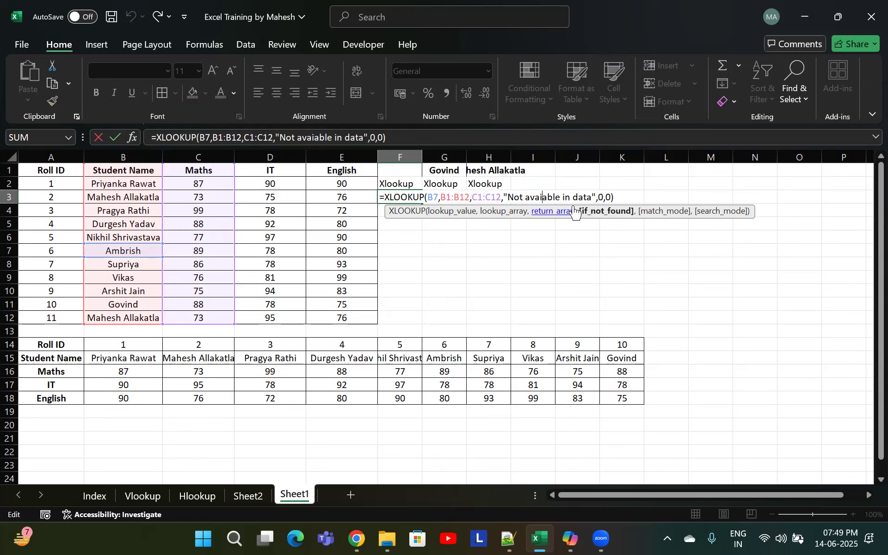
key(ctrl+Return)
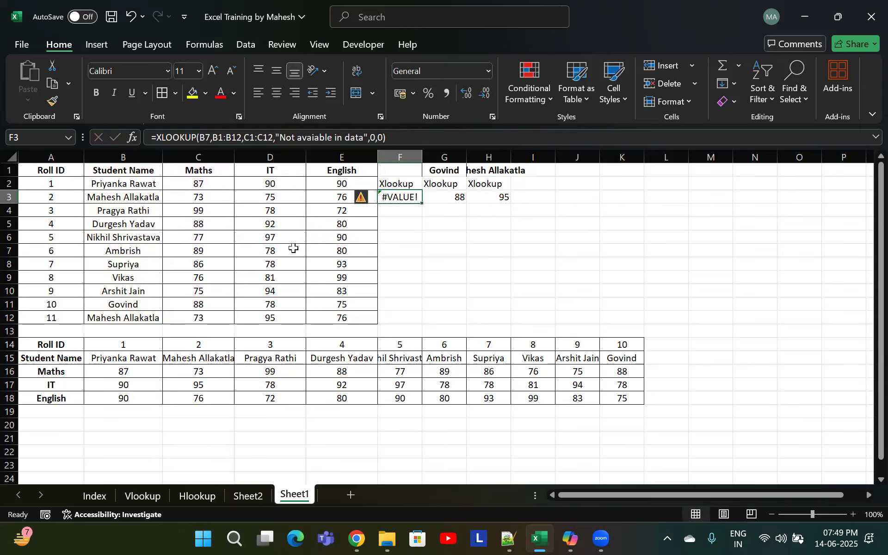
Delete the IT score in cell D7
click(293, 250)
key(Delete)
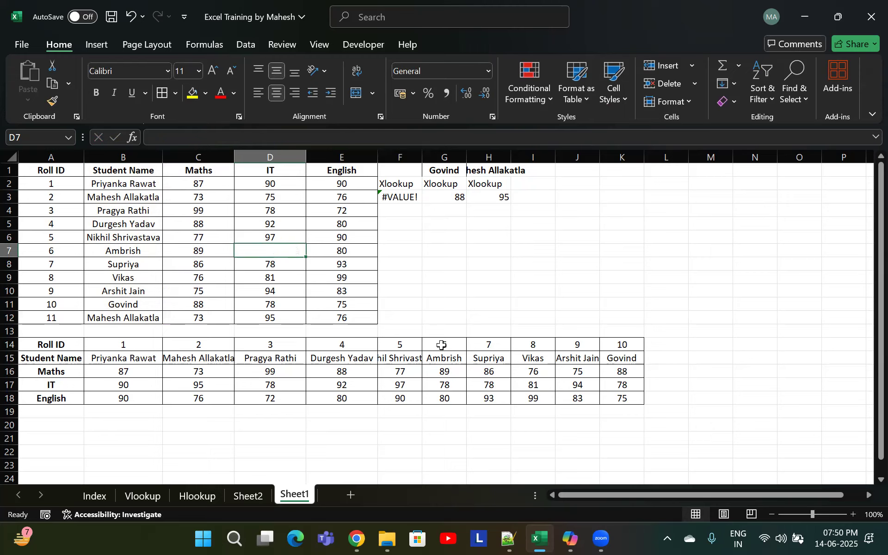
Rewrite F3 as XLOOKUP of B7 in B1:B12 returning D1:D12, with "Not Found", match mode 0 and search mode 1
click(399, 197)
text(=)
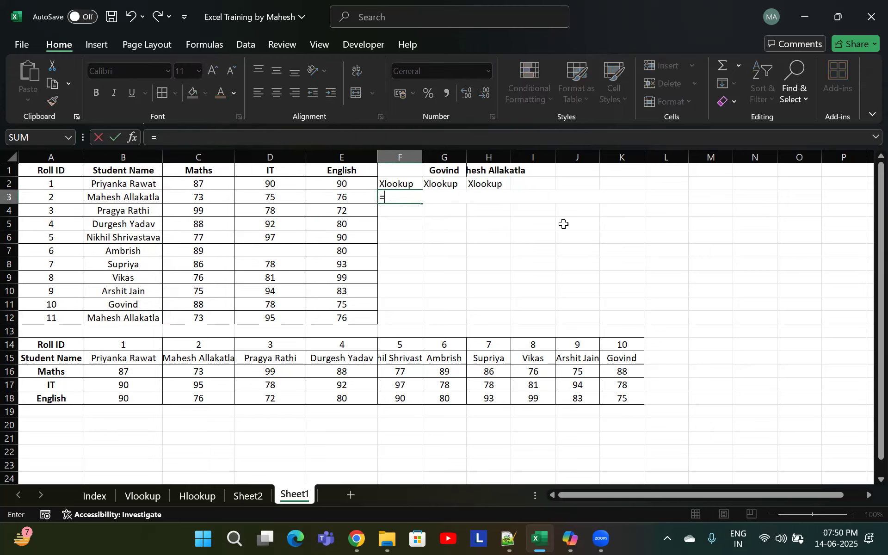
text(xlo)
key(Tab)
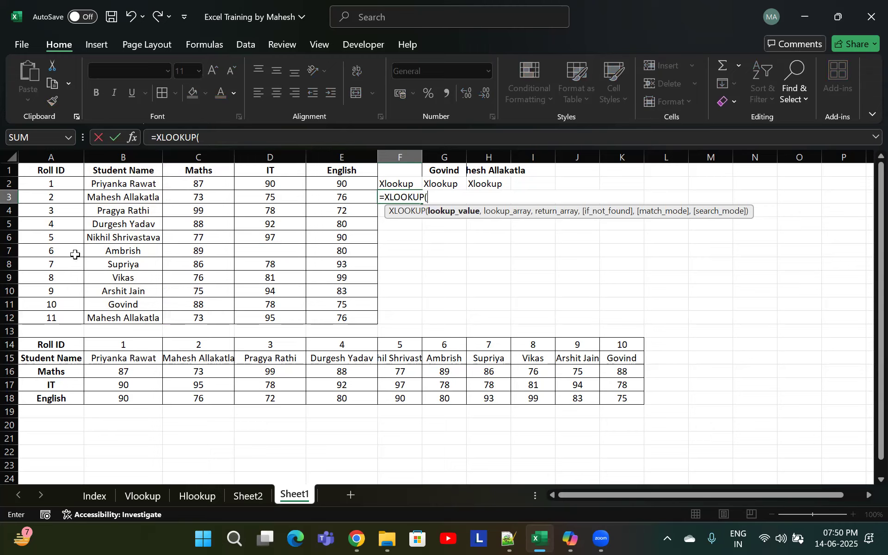
click(113, 252)
text(,)
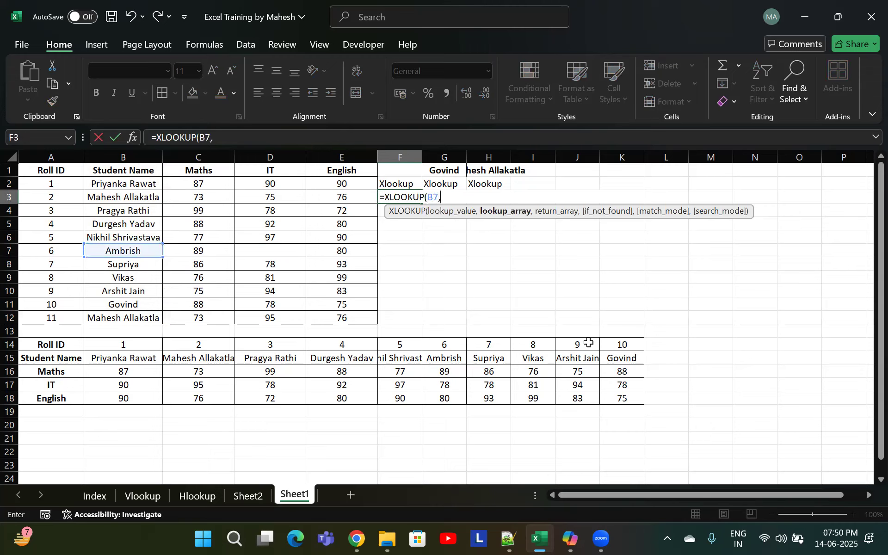
drag(124, 172, 125, 318)
text(,)
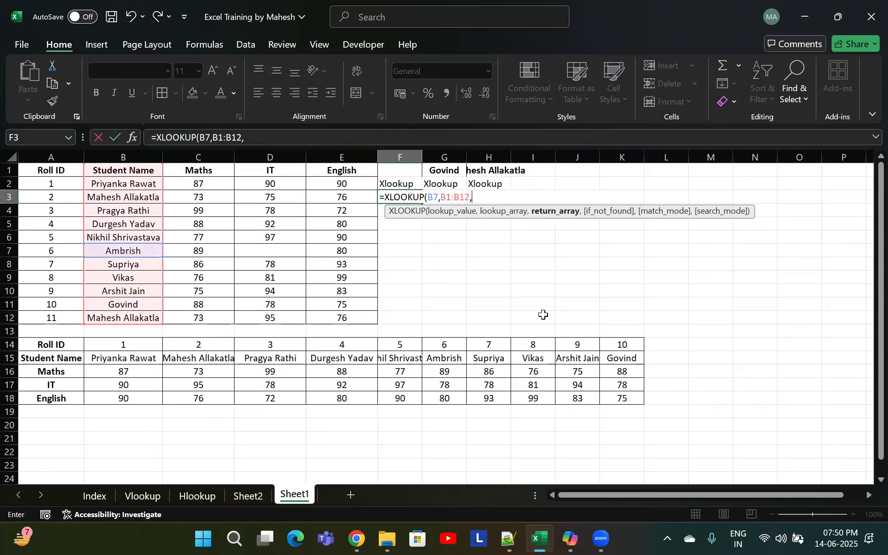
drag(269, 170, 270, 319)
text(,"Not FOund)
key(BackSpace)
key(BackSpace)
key(BackSpace)
key(BackSpace)
text(ound",)
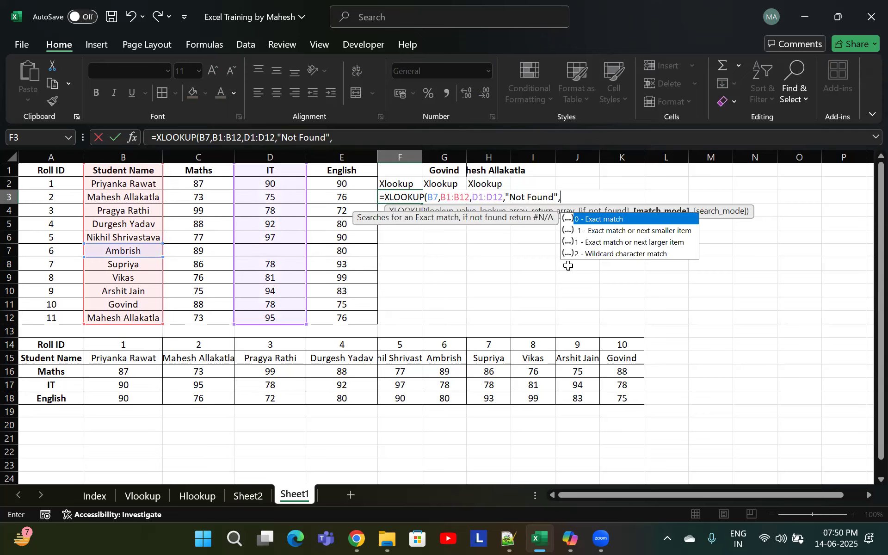
text(0,)
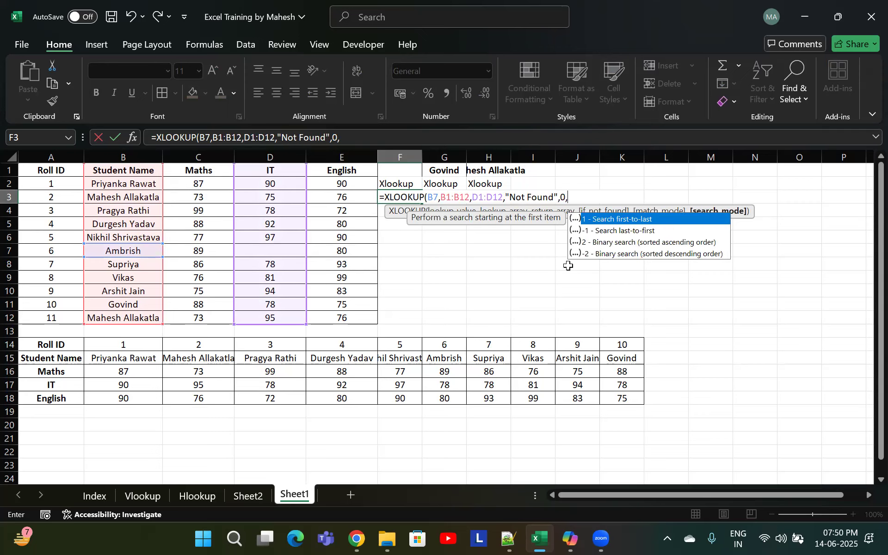
text(1))
key(Return)
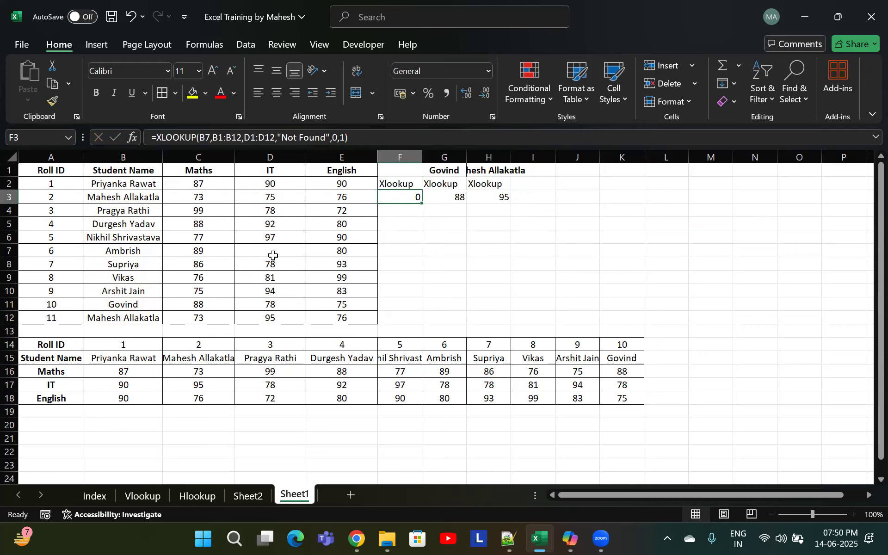
Enter a dash in the empty IT cell D7
double_click(273, 255)
click(292, 251)
text(-)
key(Return)
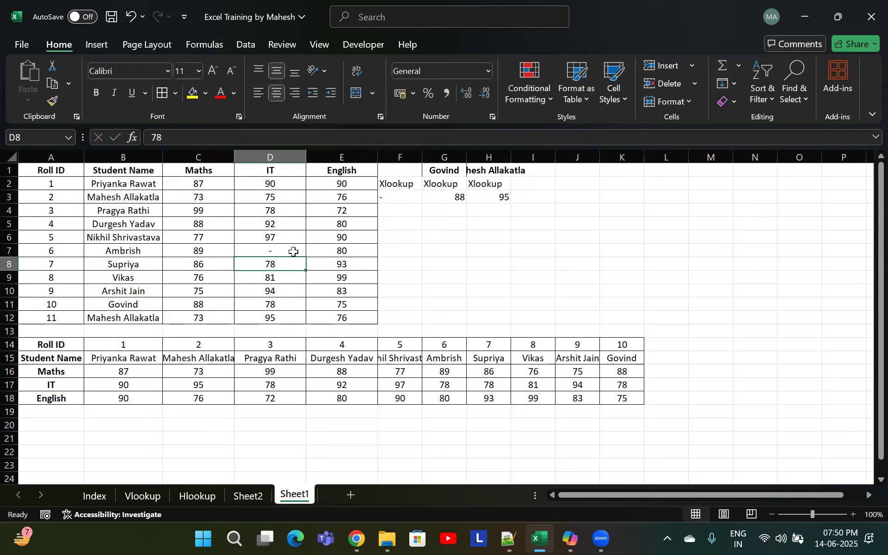
Clear the dash from cell D7
click(279, 253)
double_click(285, 250)
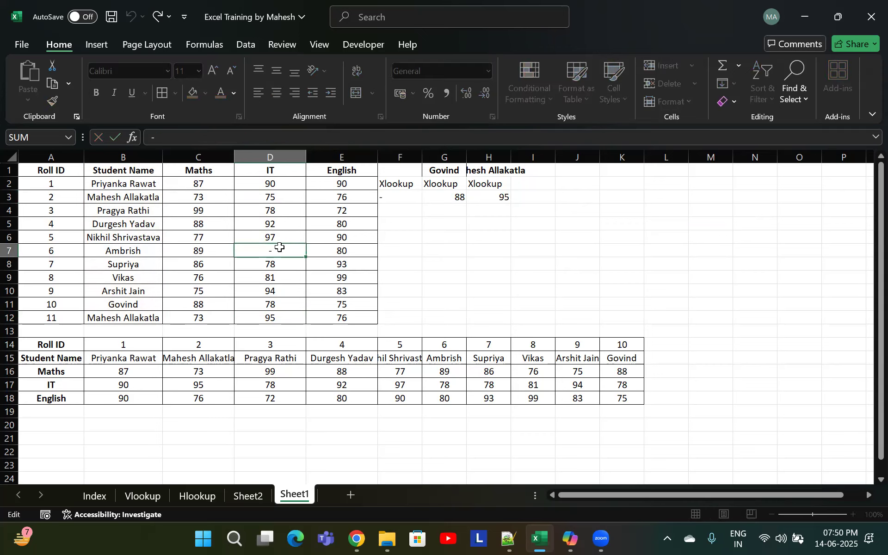
key(Escape)
click(398, 202)
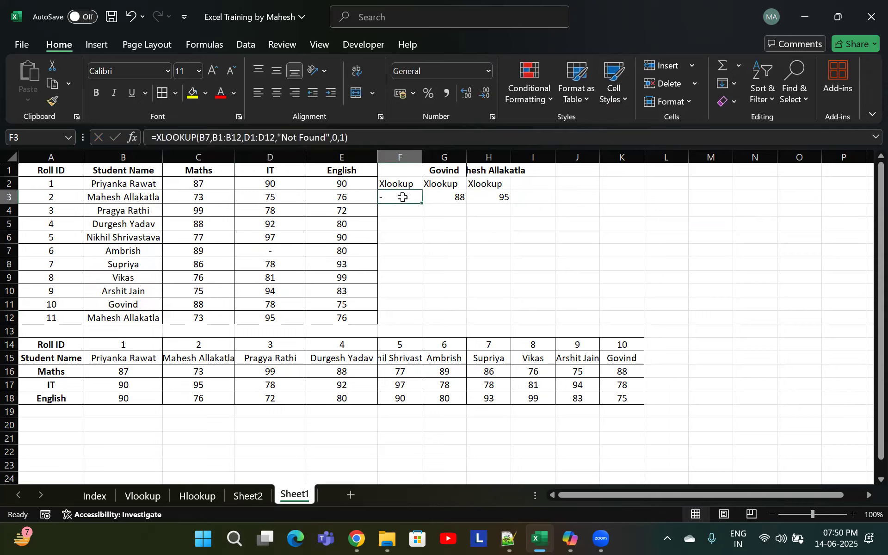
click(278, 249)
key(Delete)
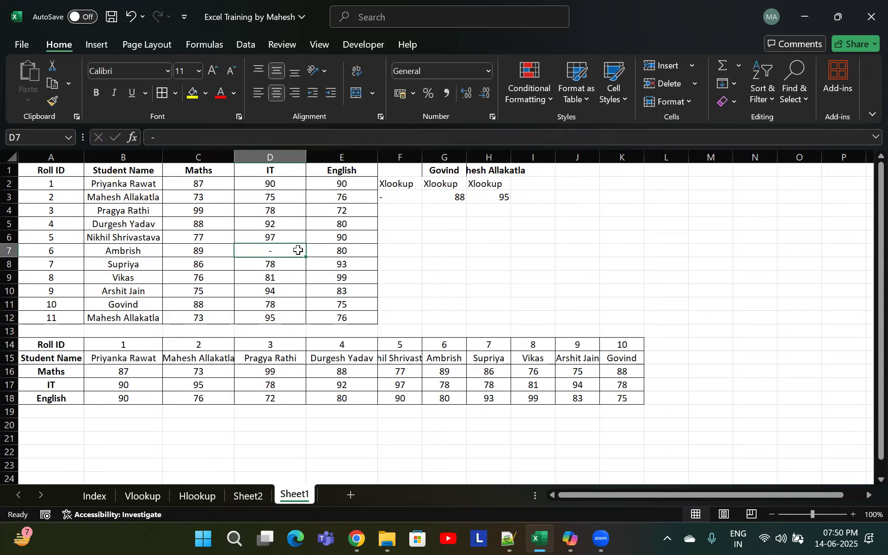
Replace B7 in F3's lookup value with the student name from the cleared F1 heading, typed as quoted text, and confirm
click(399, 199)
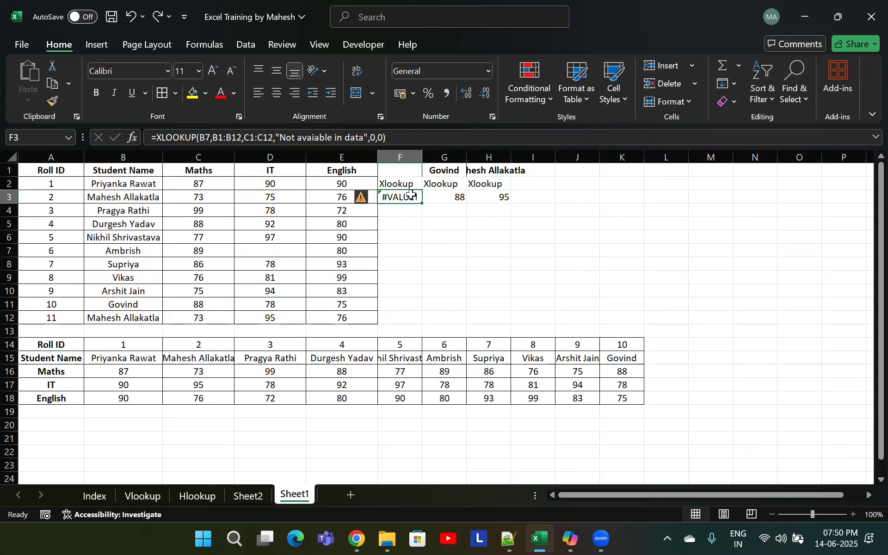
double_click(401, 199)
drag(438, 197, 428, 198)
text("Ritesh)
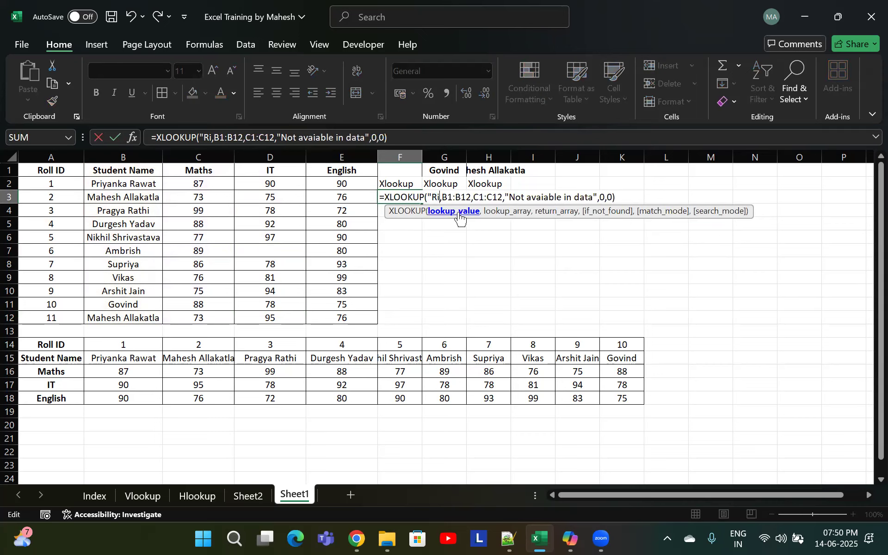
text(")
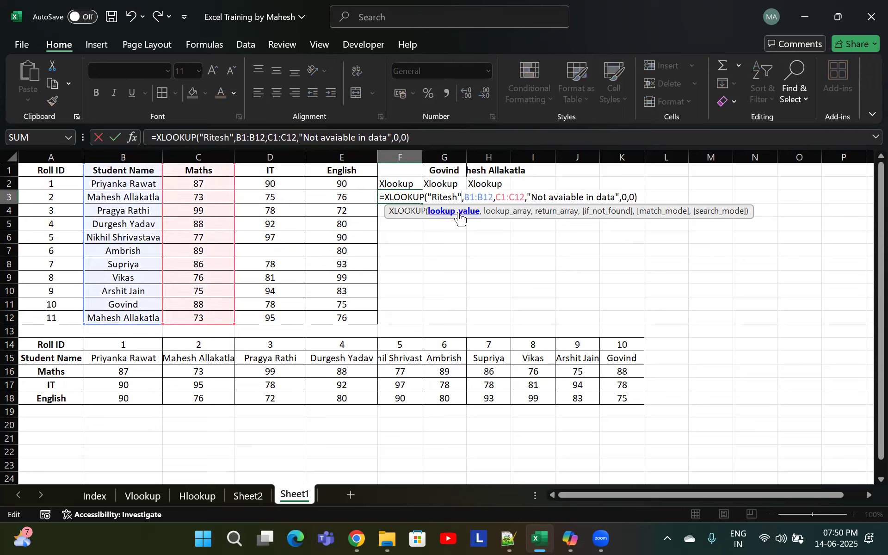
click(560, 195)
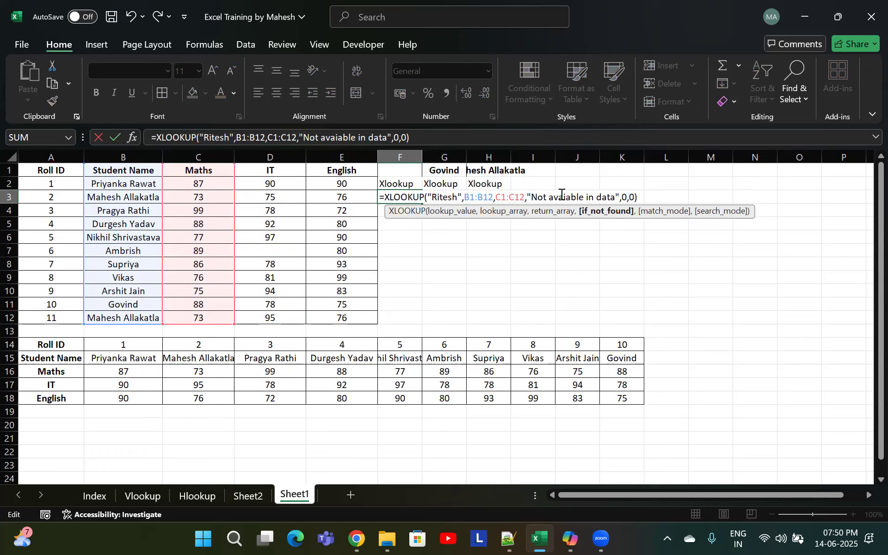
key(Right)
key(Right)
key(Right)
key(Right)
key(Right)
key(Right)
key(Right)
key(Right)
key(Right)
key(Right)
key(Right)
key(Right)
key(Right)
key(Right)
key(Right)
key(Right)
key(Right)
key(Right)
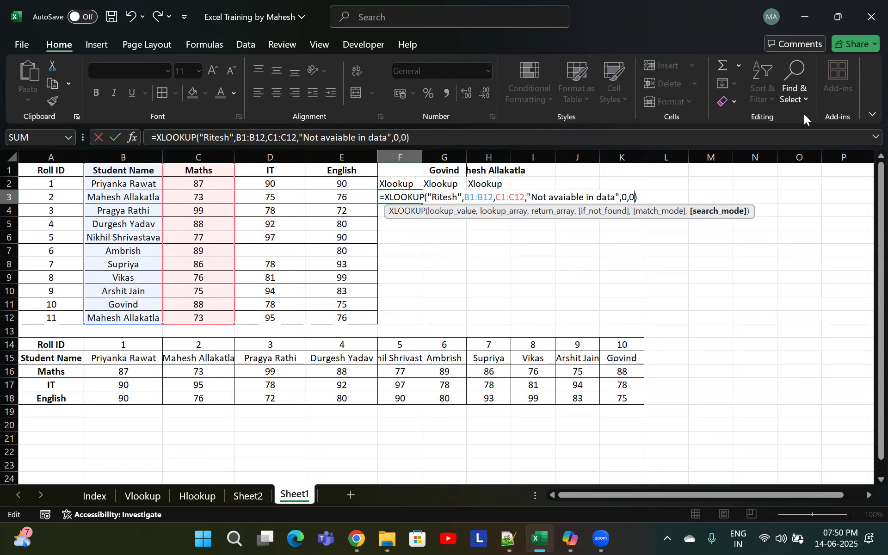
key(Return)
Review the arguments of the edited XLOOKUP formula in F3
double_click(412, 197)
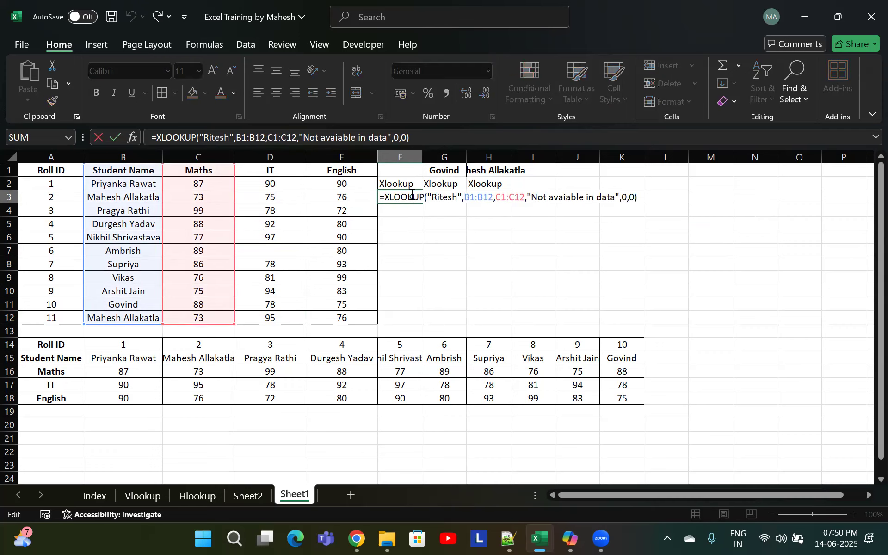
click(462, 197)
click(553, 197)
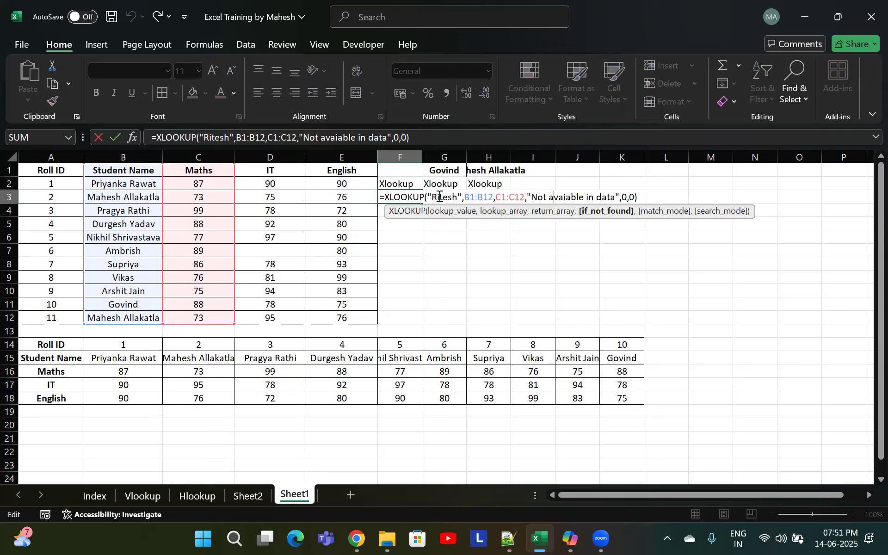
click(494, 197)
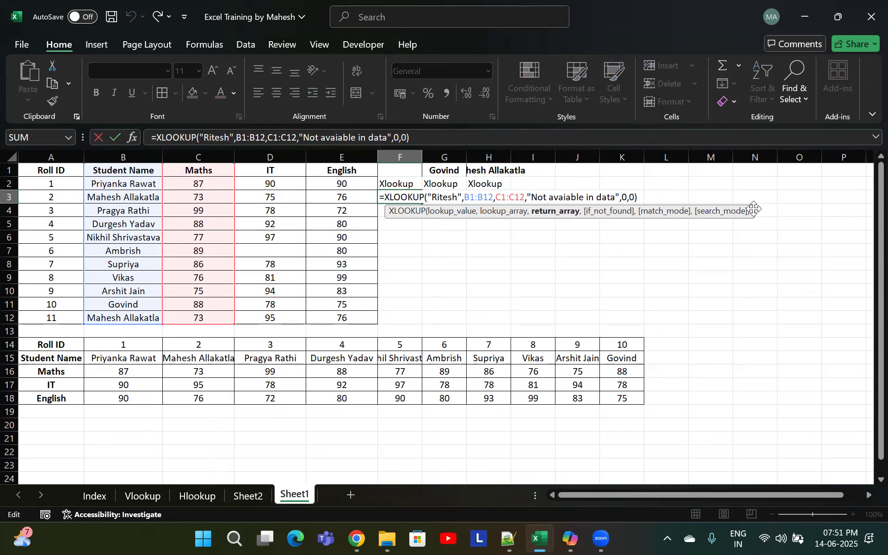
click(578, 197)
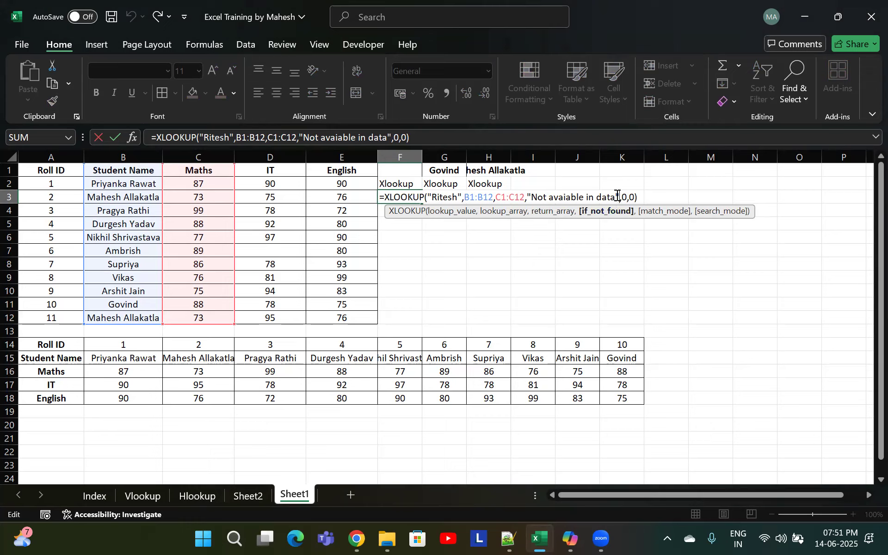
Change the if_not_found text in F3's XLOOKUP formula to "Not Found"
key(BackSpace)
key(BackSpace)
key(BackSpace)
key(BackSpace)
key(BackSpace)
key(BackSpace)
key(BackSpace)
key(BackSpace)
key(BackSpace)
key(BackSpace)
key(BackSpace)
key(BackSpace)
key(BackSpace)
key(BackSpace)
key(BackSpace)
key(BackSpace)
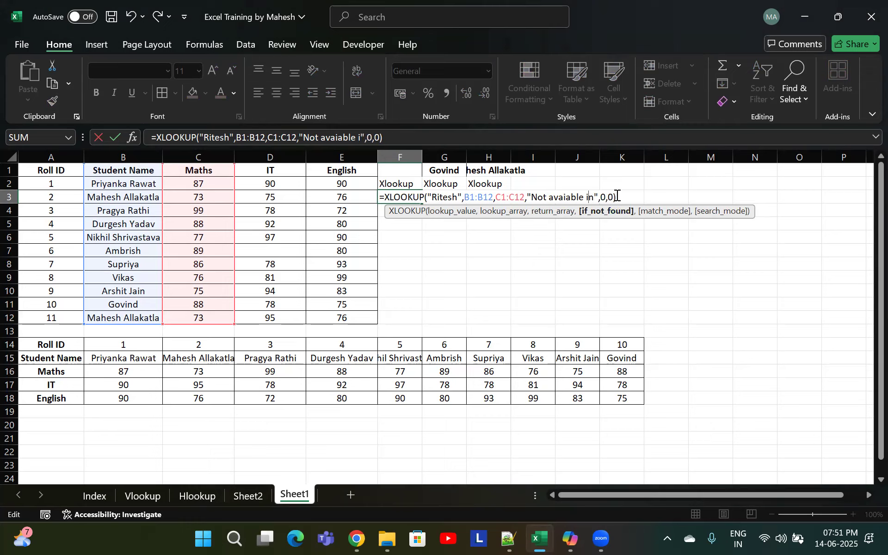
text(Found)
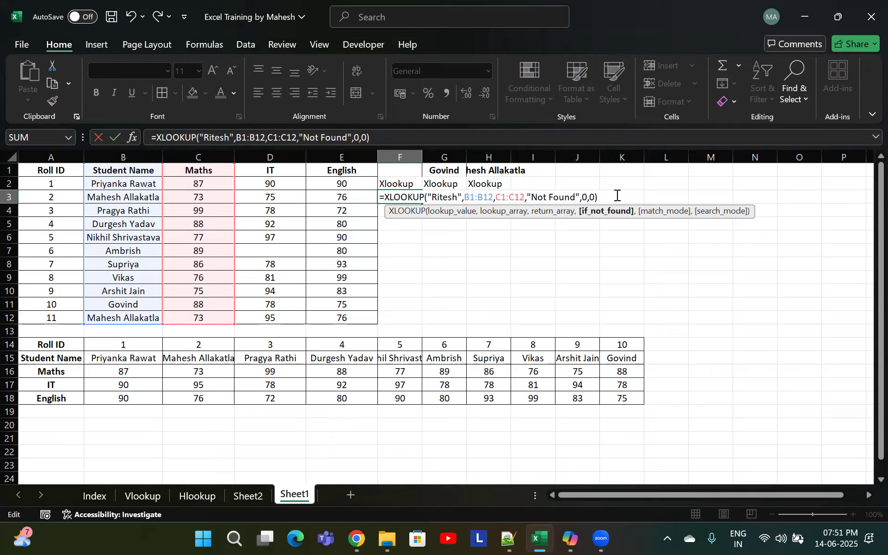
Try enclosing Not Found in square brackets, then in apostrophes, and confirm the formula, dismissing the error
key(BackSpace)
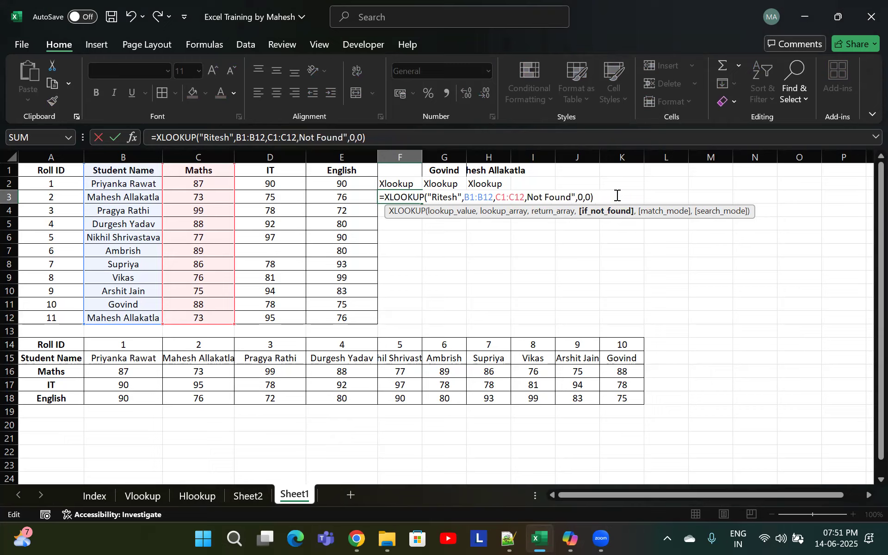
text([)
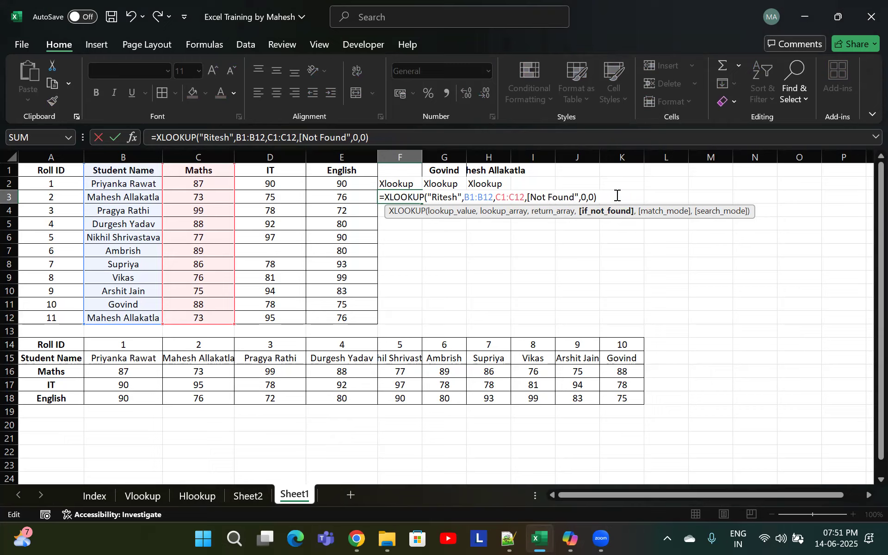
key(BackSpace)
text(')
key(BackSpace)
text(')
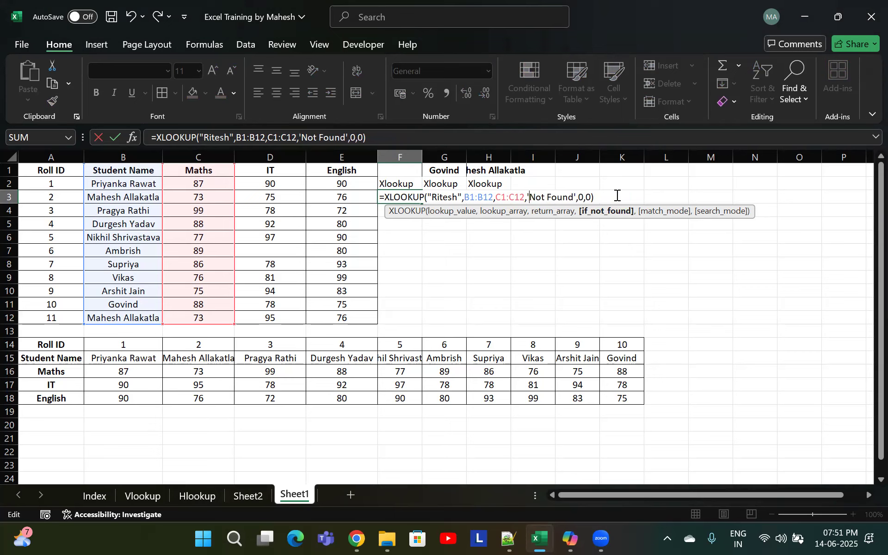
key(Return)
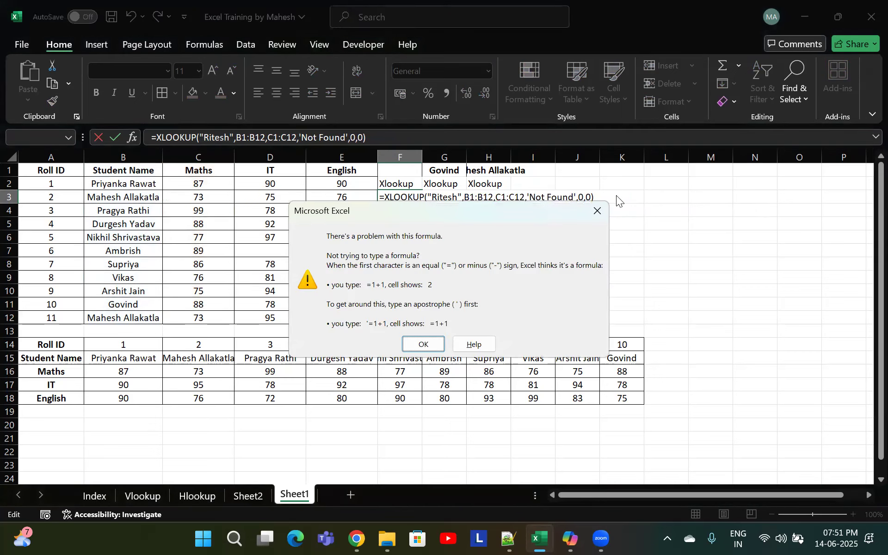
key(Return)
Restore double quotes around Not Found in F3's formula and confirm it
key(BackSpace)
text(")
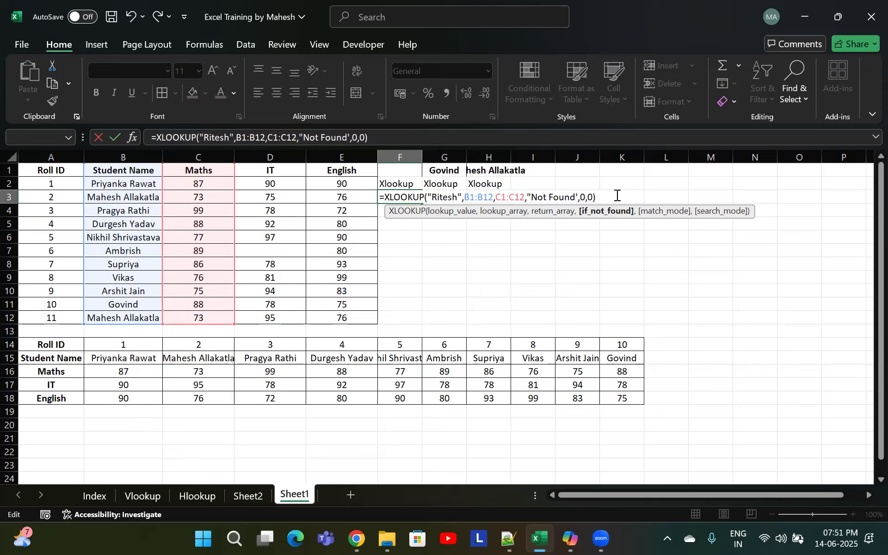
key(BackSpace)
text(")
key(Right)
key(Right)
key(Left)
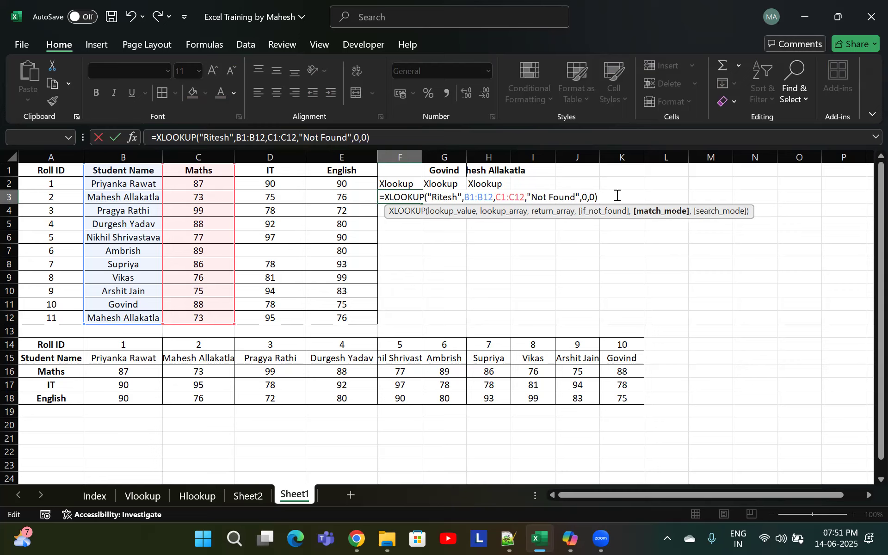
key(Right)
key(Return)
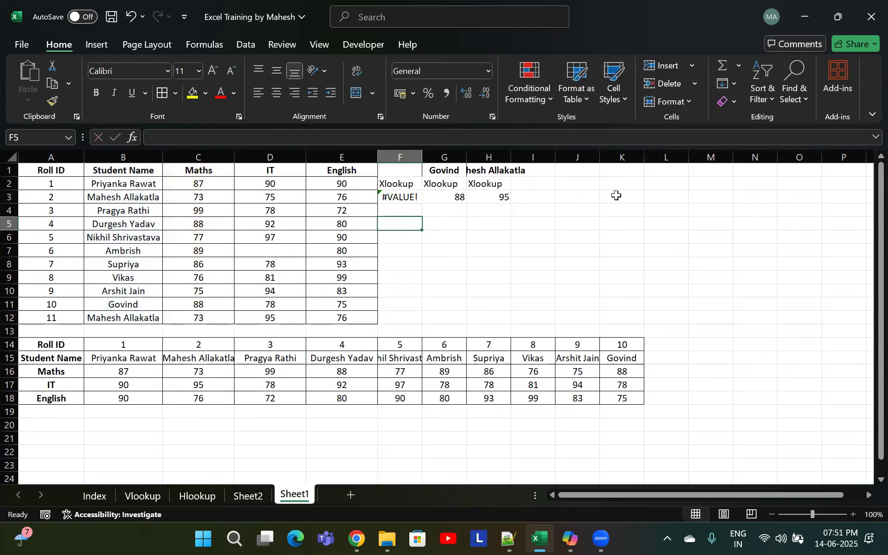
Clear the formula in F3 and the Xlookup label in F2
key(Up)
key(Delete)
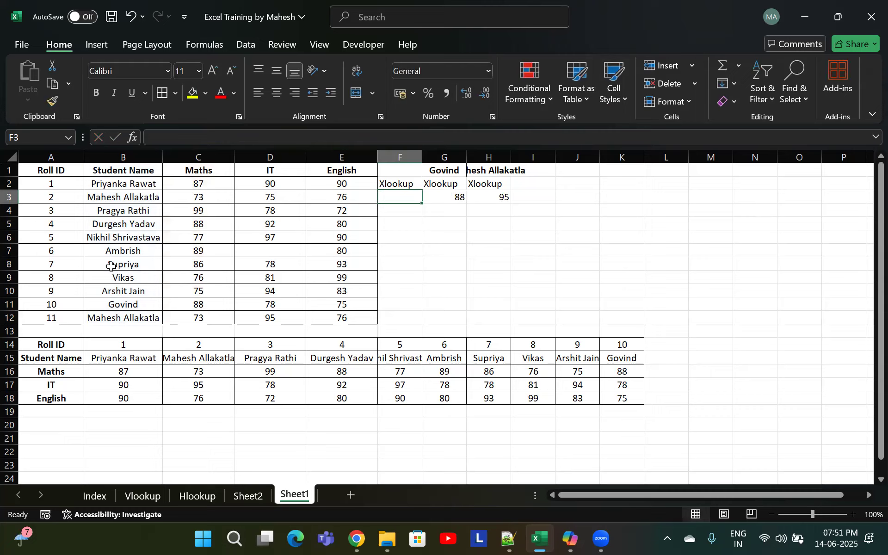
key(Up)
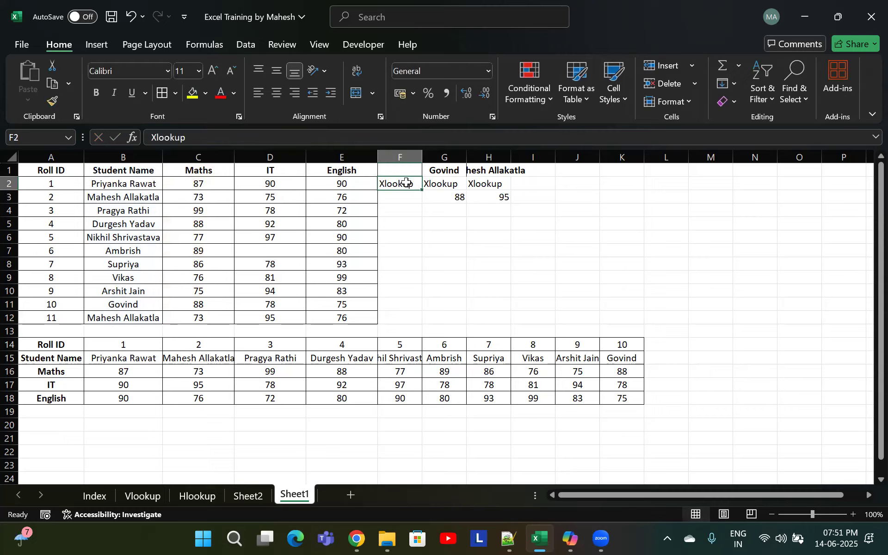
key(Delete)
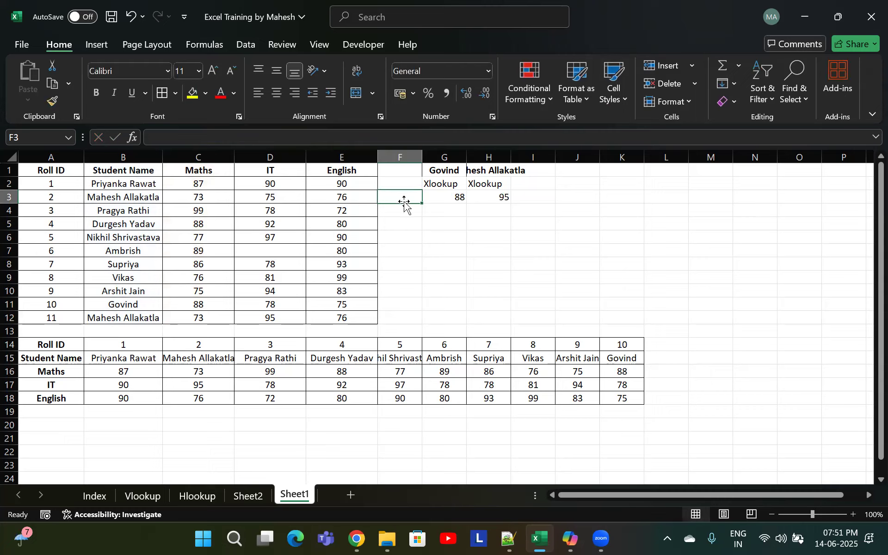
click(408, 209)
click(395, 226)
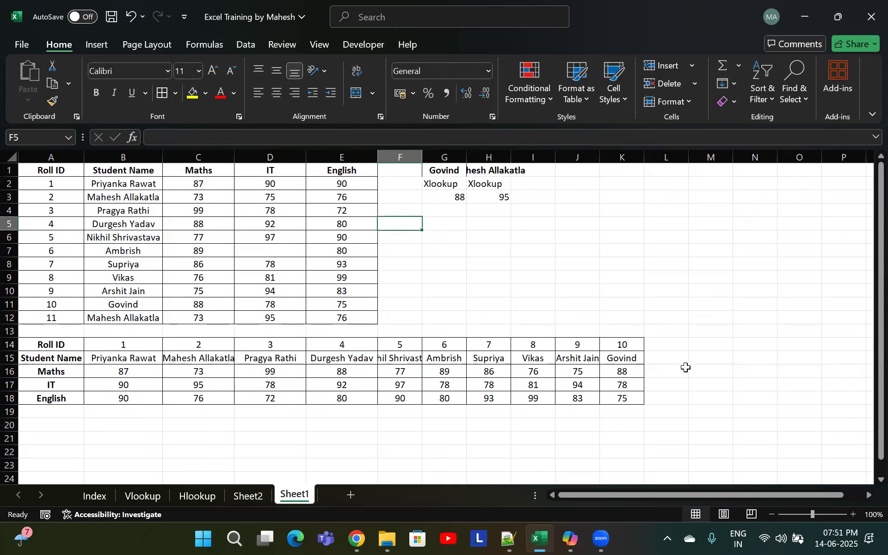
key(alt+Tab)
click(69, 202)
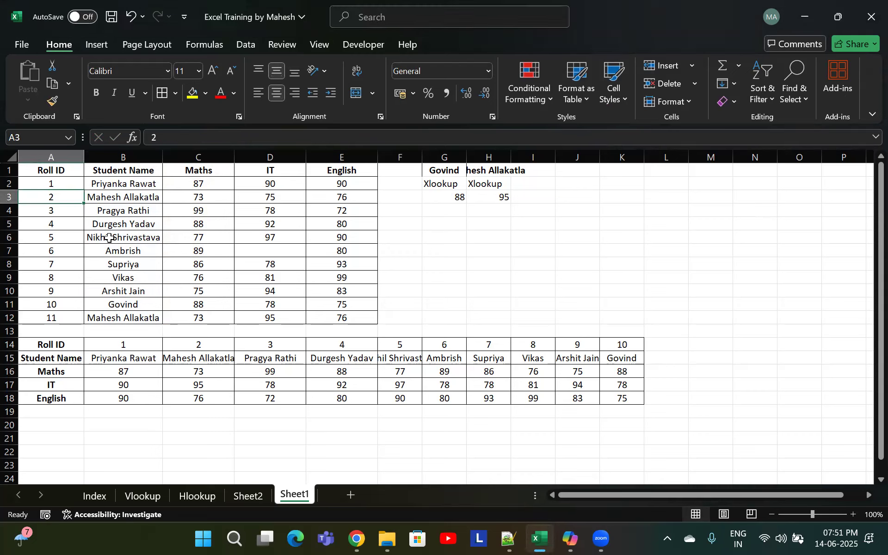
click(168, 229)
click(140, 227)
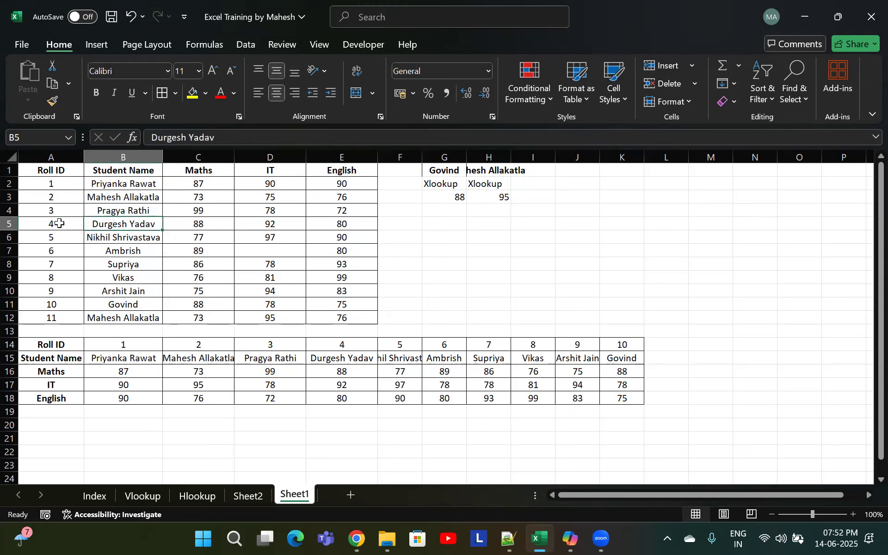
click(61, 224)
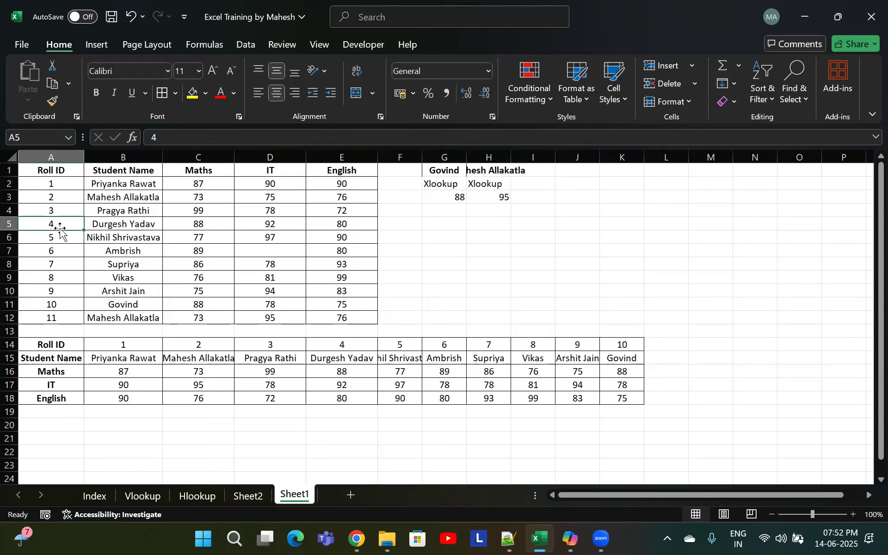
click(129, 228)
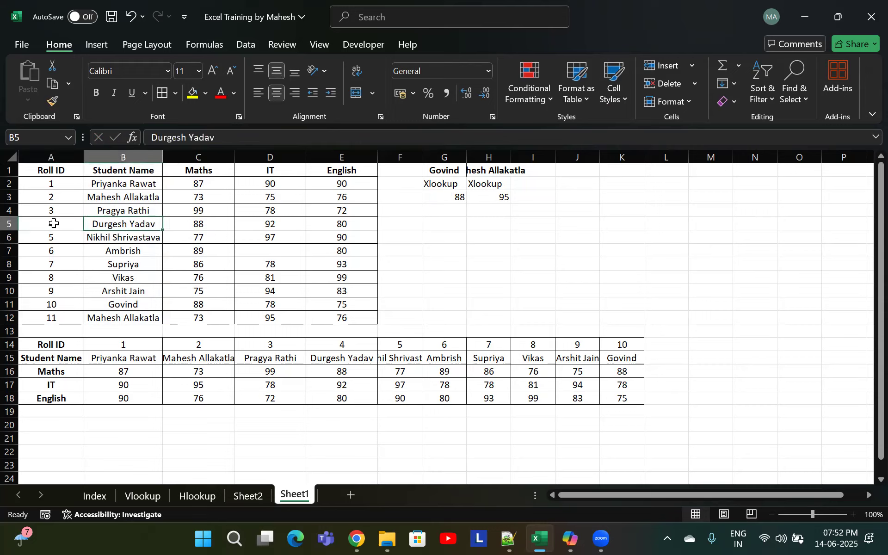
click(54, 224)
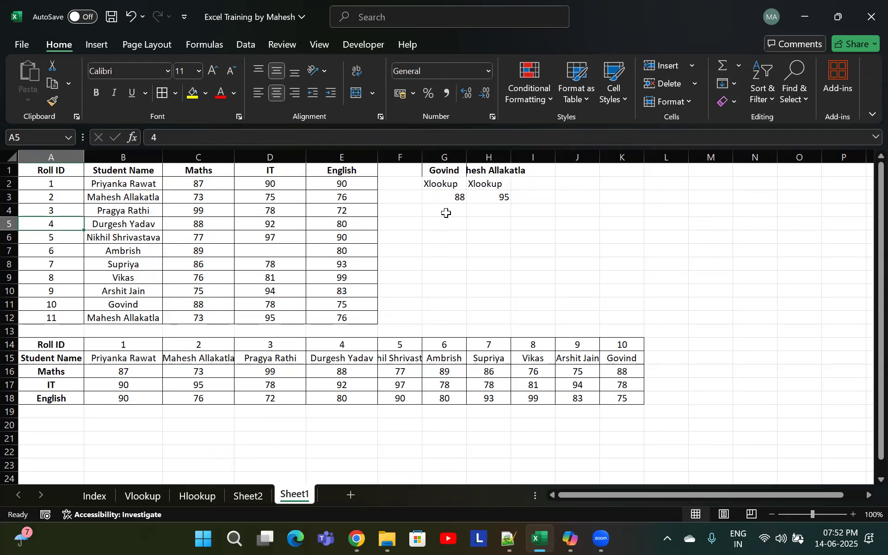
click(461, 214)
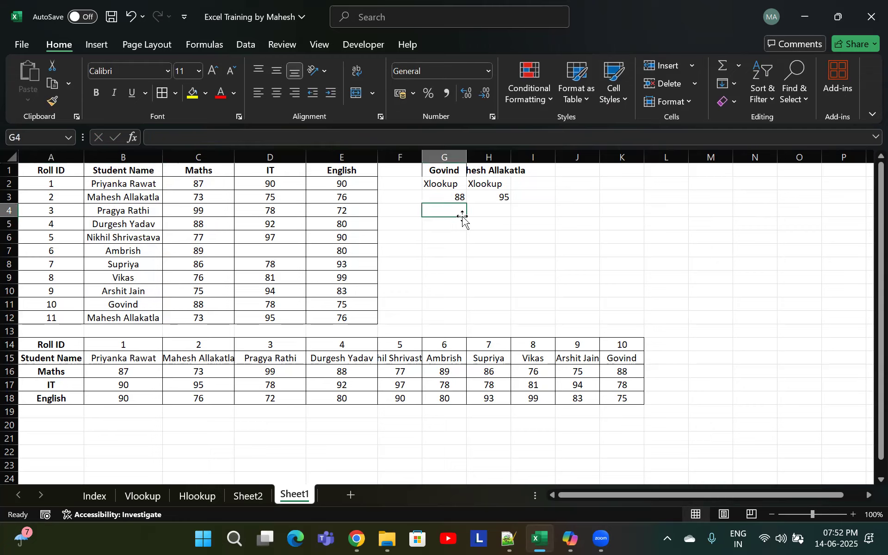
key(Left)
text(=)
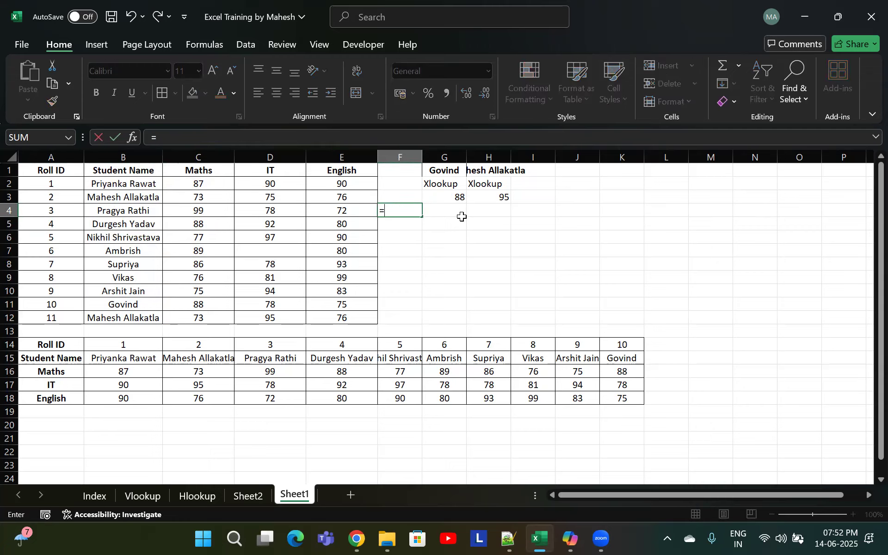
key(Escape)
key(Up)
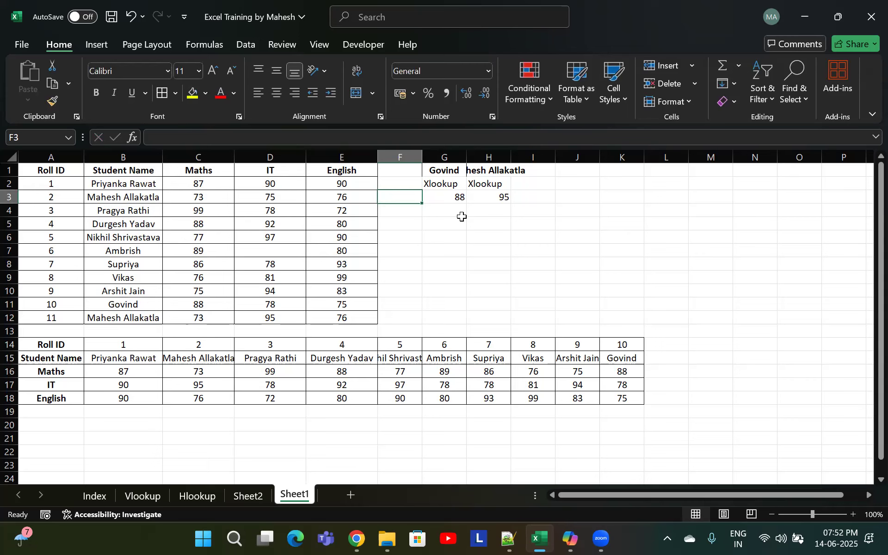
text(=xloo)
key(Tab)
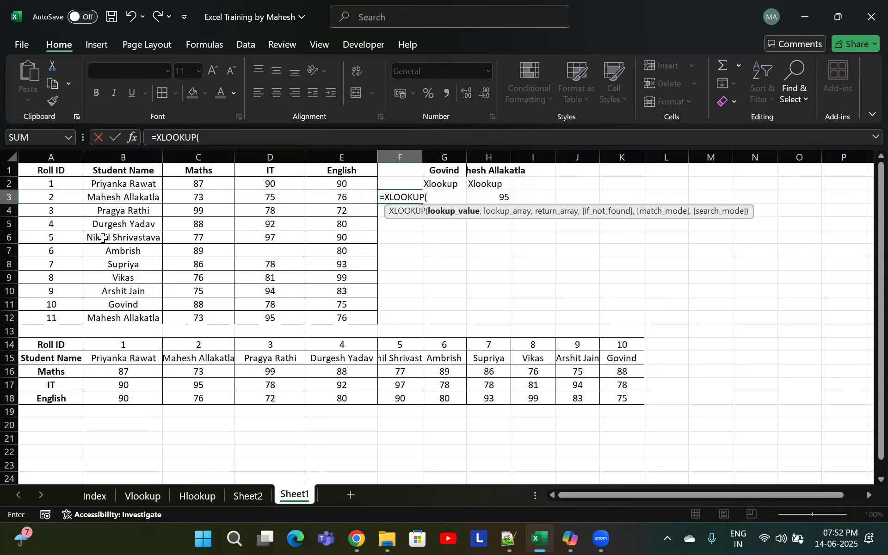
key(Escape)
click(121, 225)
key(ctrl+c)
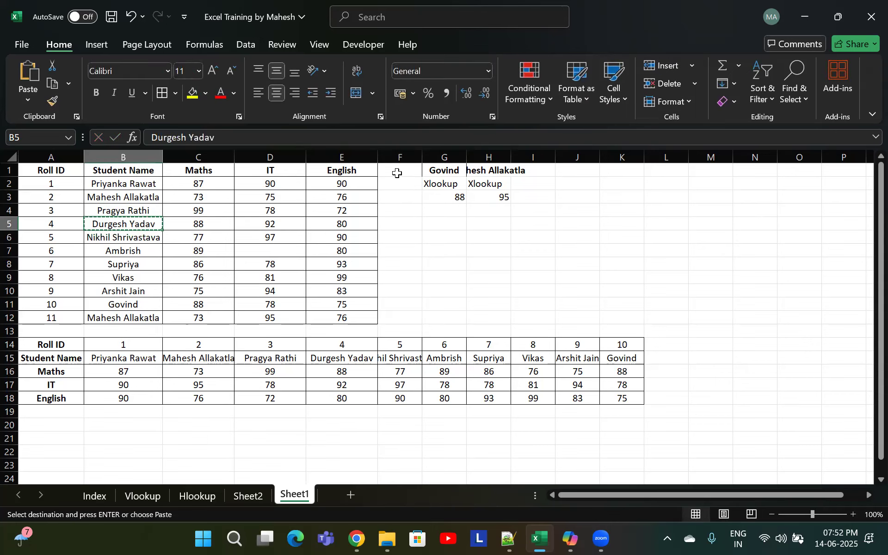
click(397, 173)
key(ctrl+alt+v)
key(v)
key(Return)
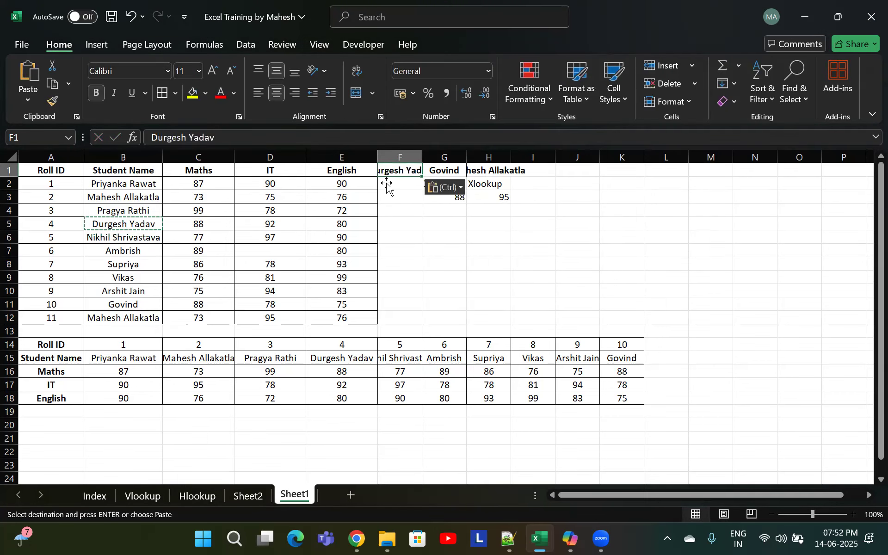
Start an XLOOKUP in F3 with F1 as lookup value and B1:B12 as lookup array
click(407, 195)
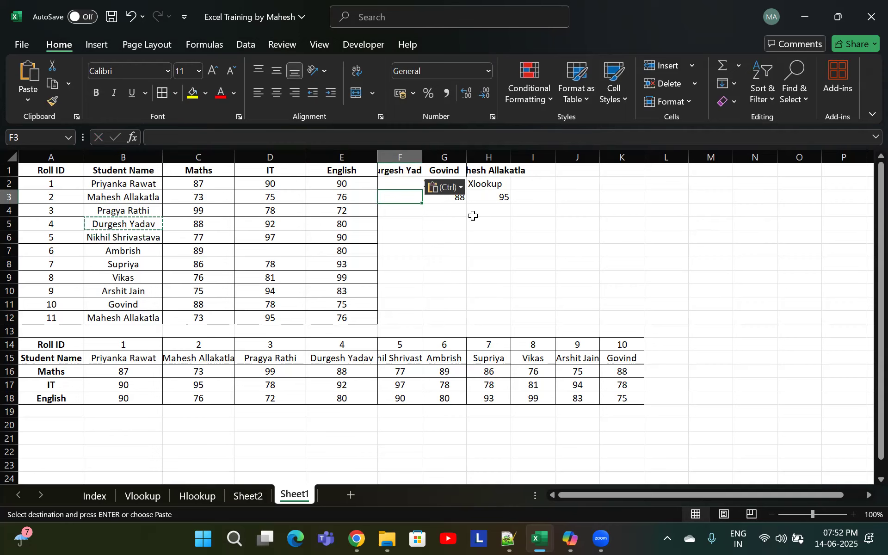
text(=xlo)
key(Tab)
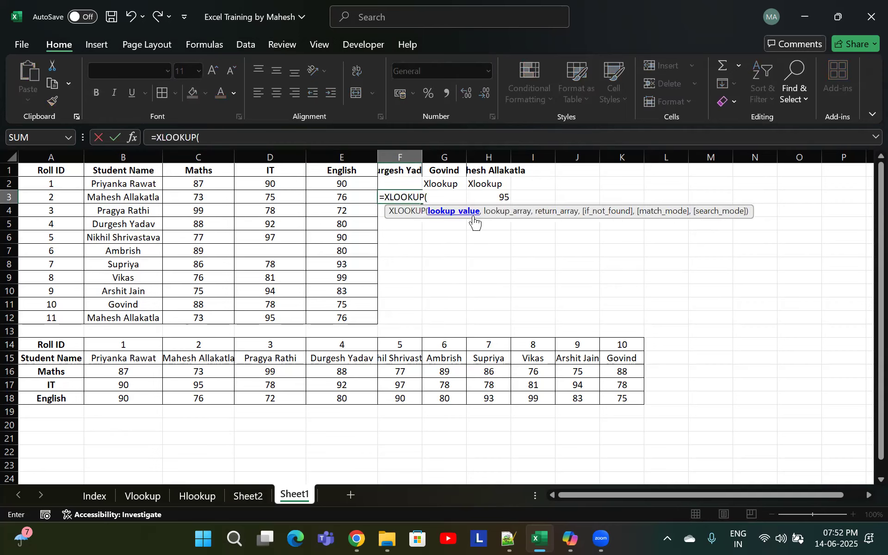
click(417, 170)
text(,)
drag(147, 174, 134, 318)
text(,)
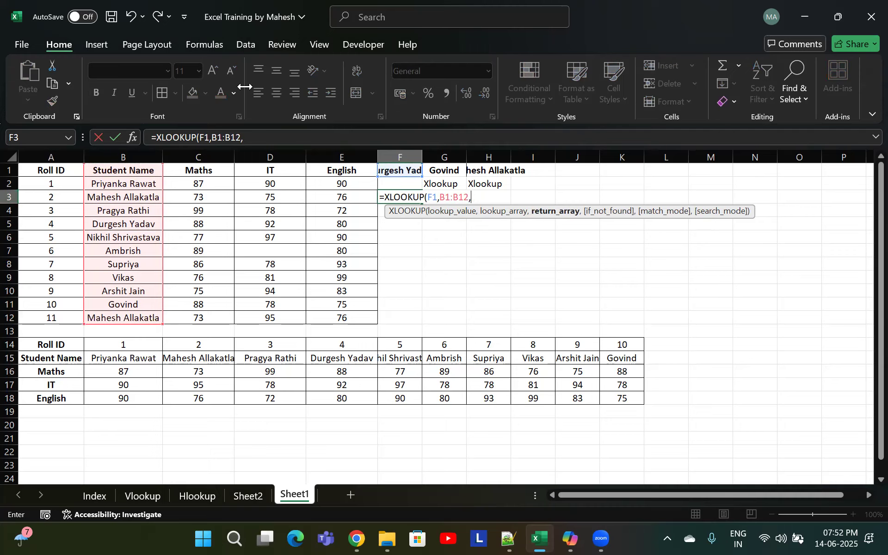
Finish the formula with return array A1:A12, empty if_not_found, match mode 0 and search mode 1, and confirm
drag(68, 169, 50, 315)
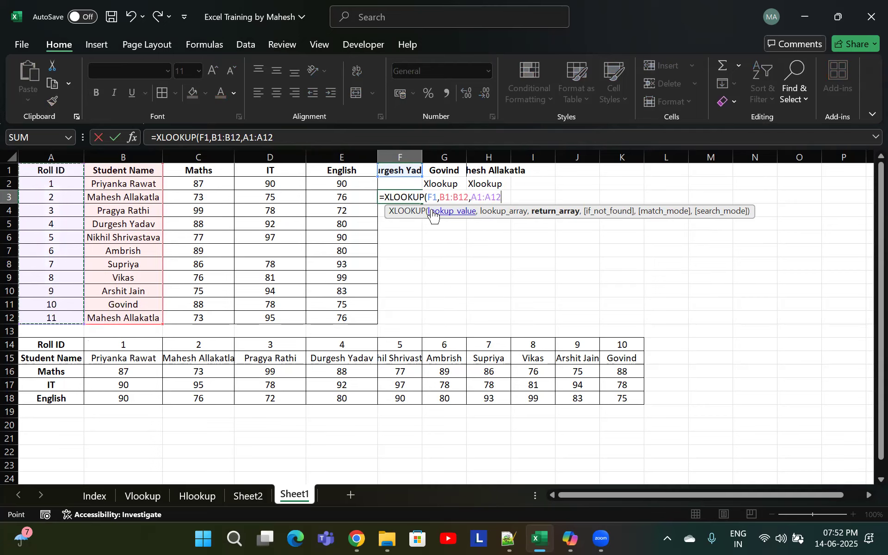
text(,)
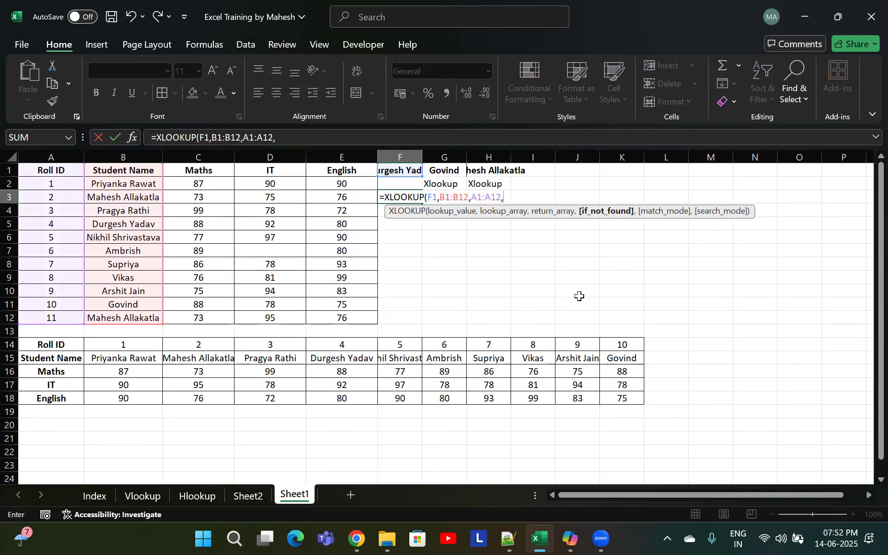
text(,)
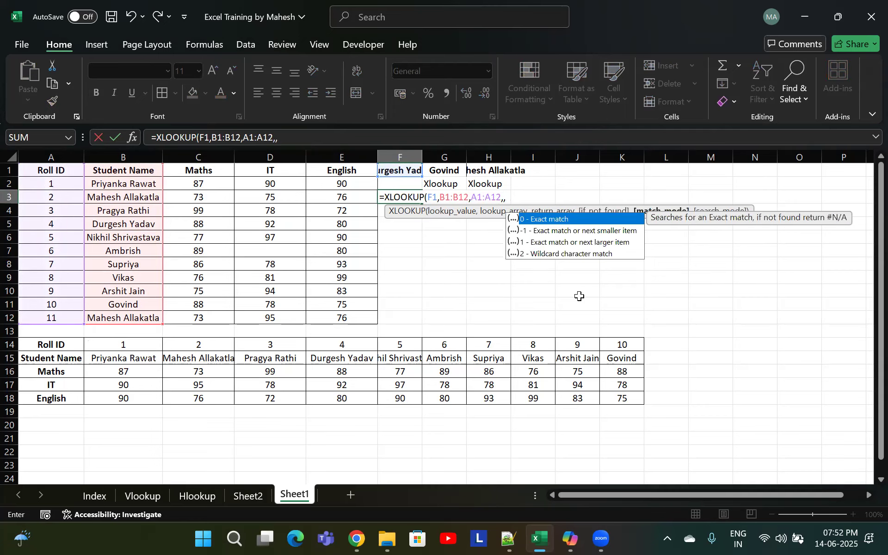
text(0,)
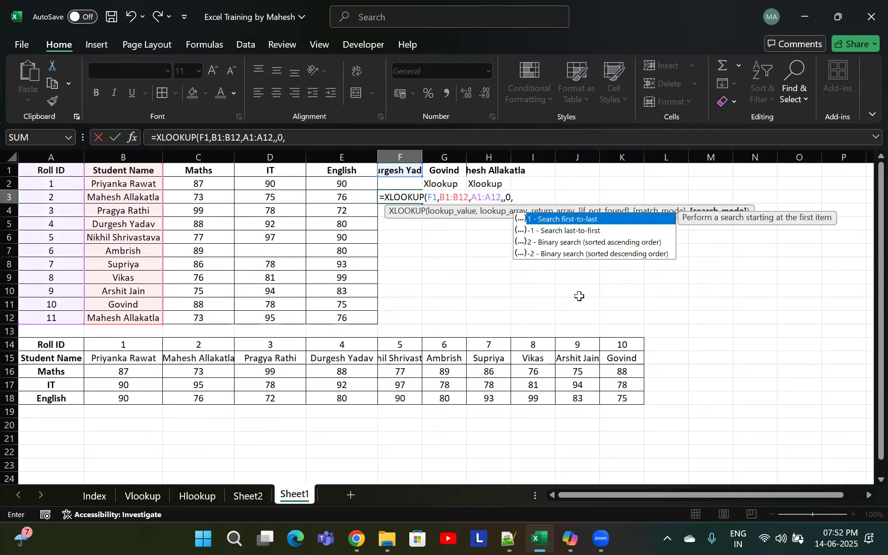
text(1))
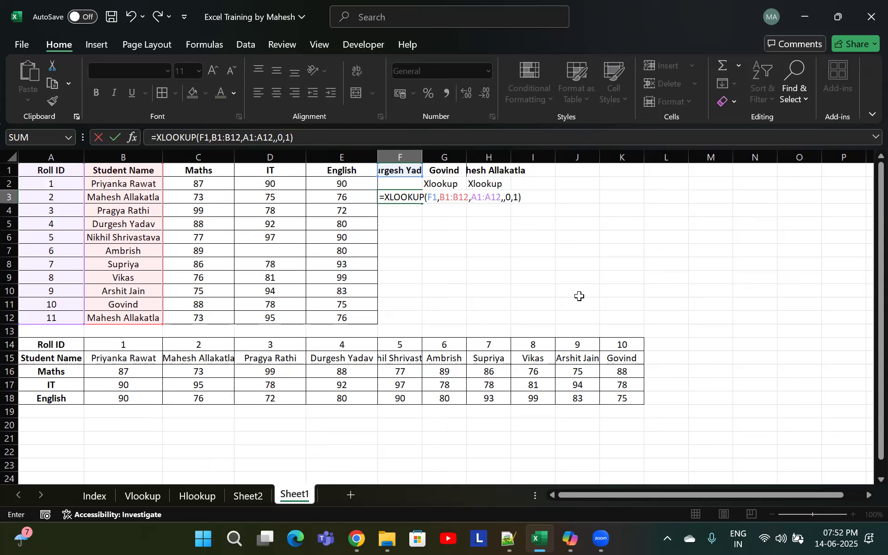
key(Return)
key(Up)
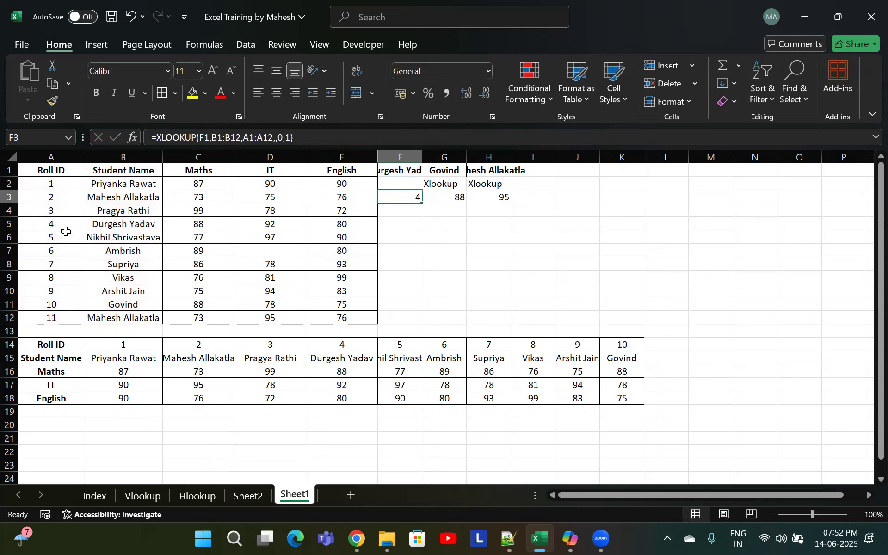
click(67, 225)
click(137, 283)
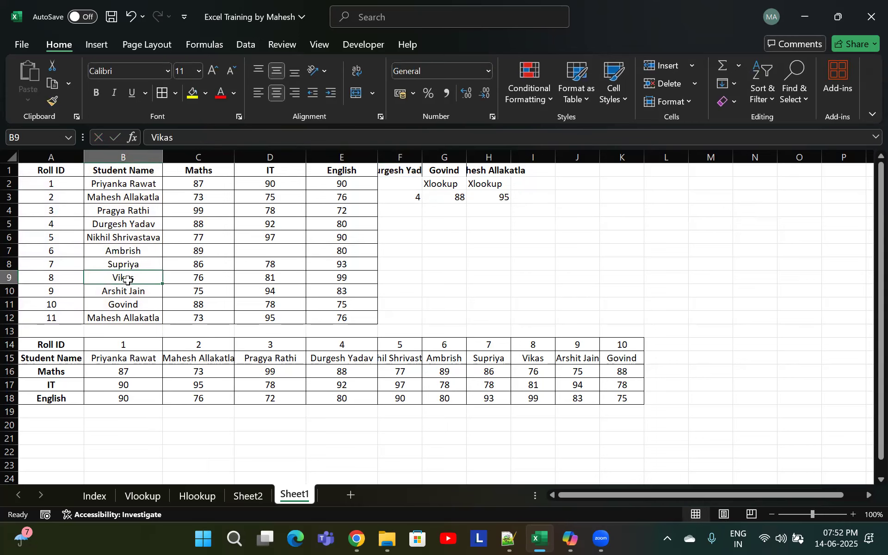
click(123, 183)
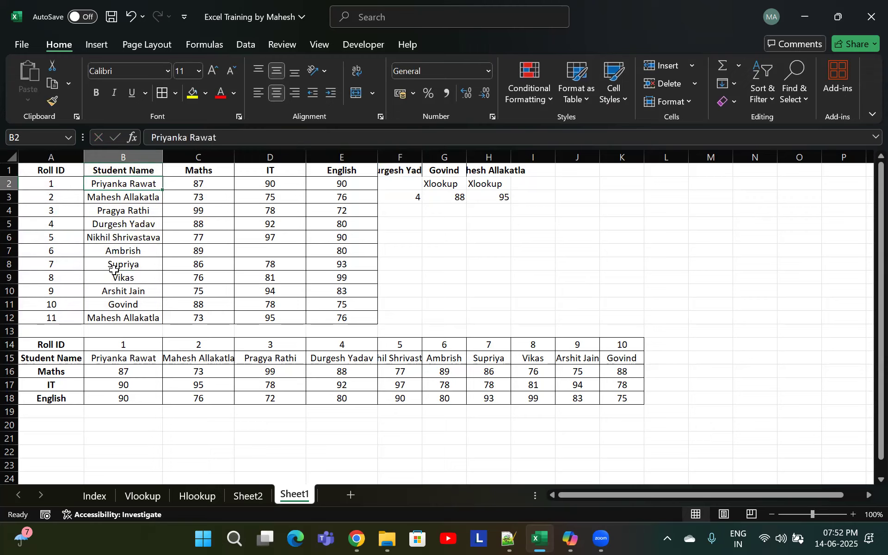
Enter 98 as Ambrish's IT mark in D7
click(122, 249)
click(133, 196)
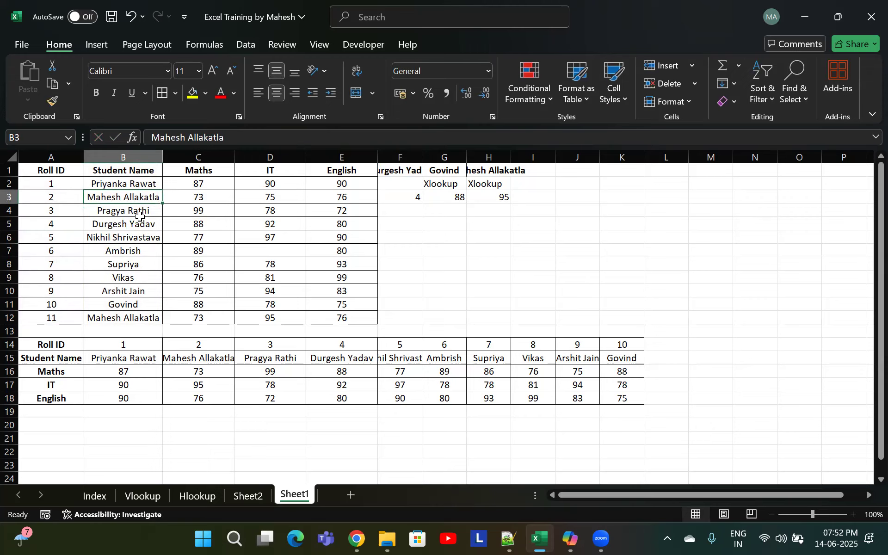
click(140, 183)
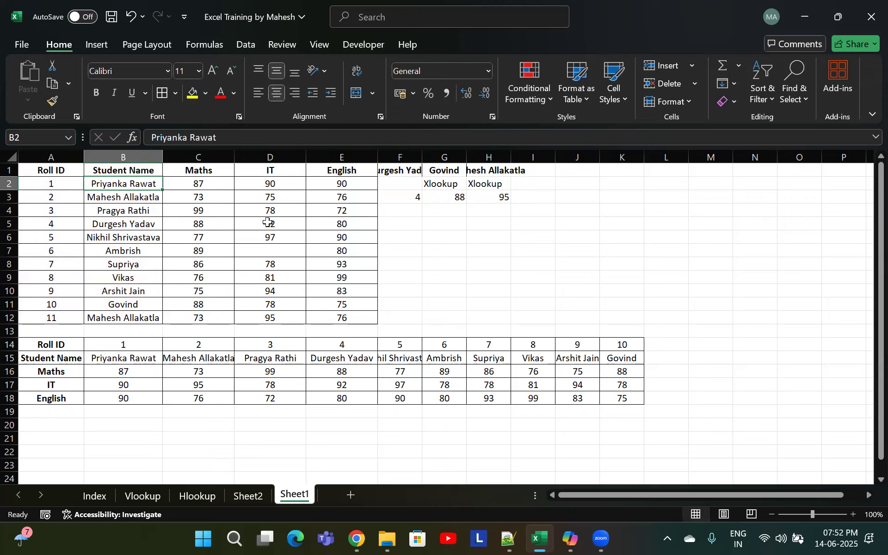
click(268, 223)
click(275, 249)
key(ctrl+d)
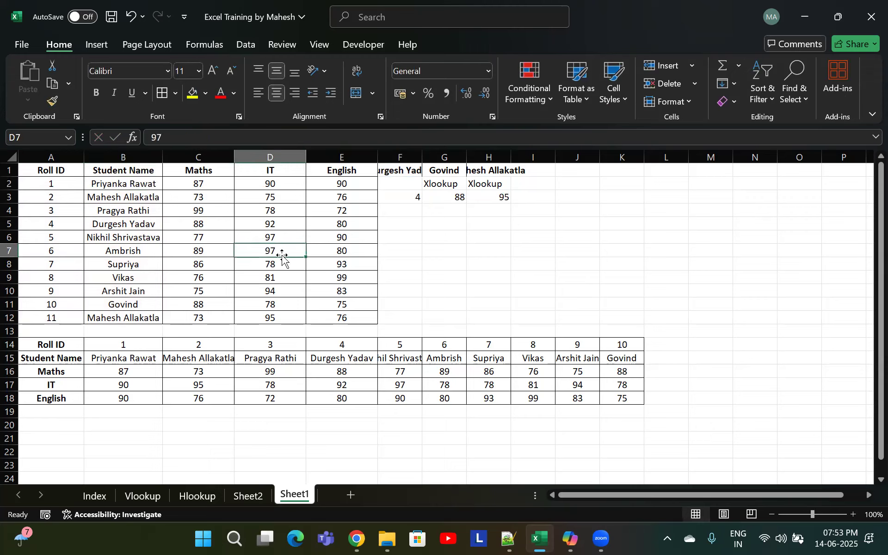
text(5)
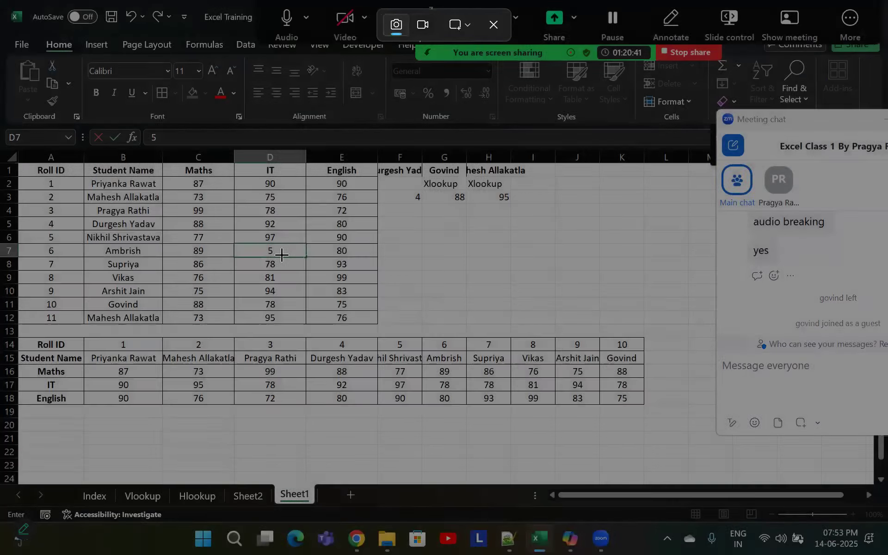
text(98)
key(BackSpace)
key(BackSpace)
key(BackSpace)
text(98)
key(Return)
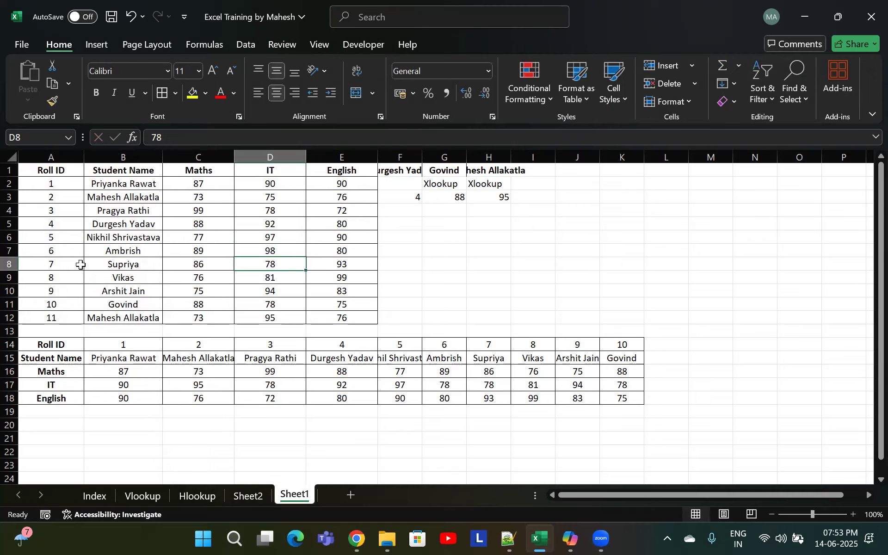
click(34, 261)
click(196, 165)
click(355, 240)
click(134, 317)
click(504, 259)
click(412, 197)
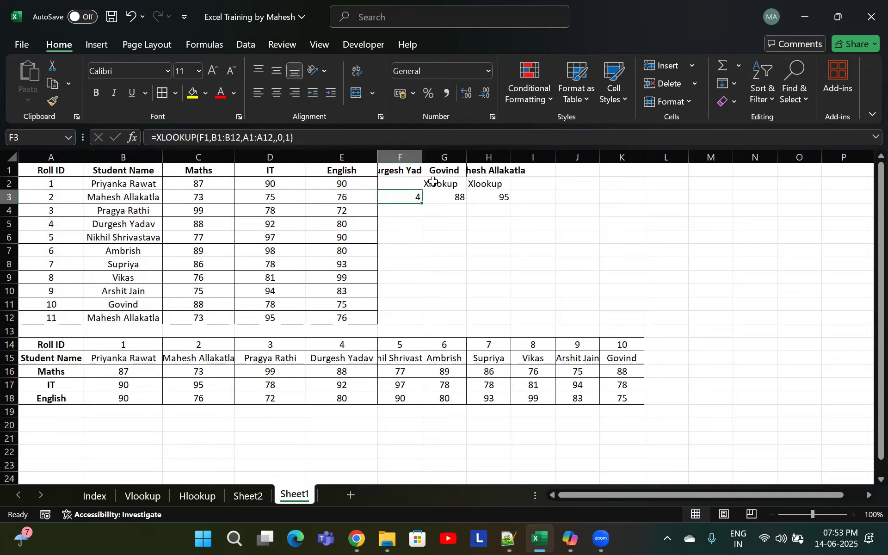
Copy the Xlookup label from G2 into F2
click(440, 187)
key(ctrl+c)
click(401, 184)
key(Return)
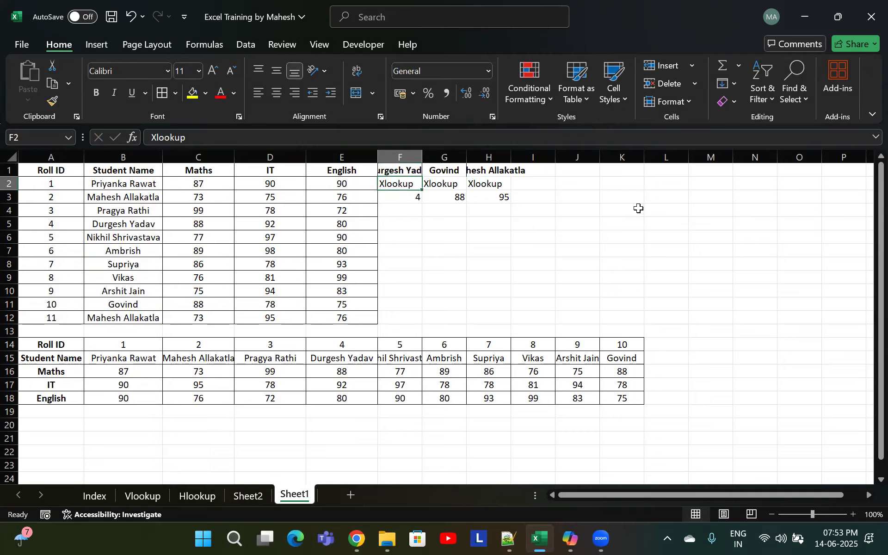
Save the workbook
click(576, 264)
click(391, 226)
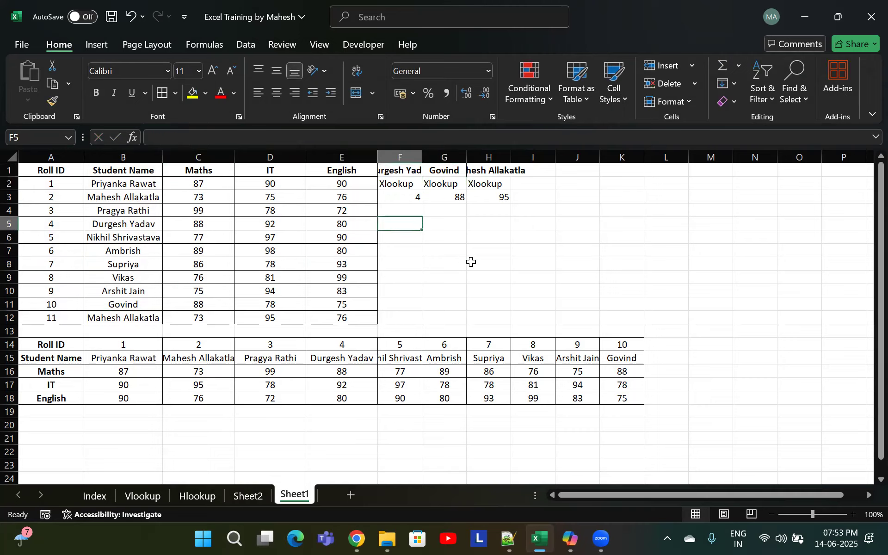
key(ctrl+s)
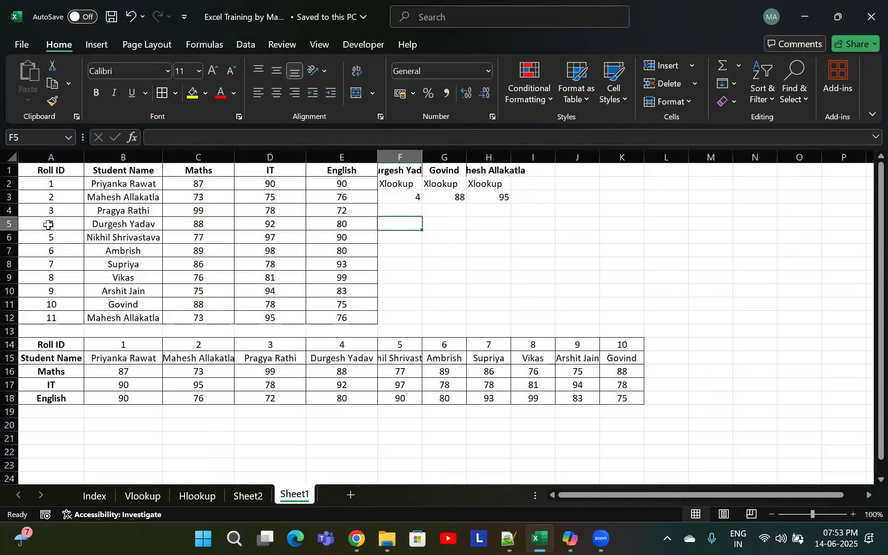
click(48, 223)
click(408, 170)
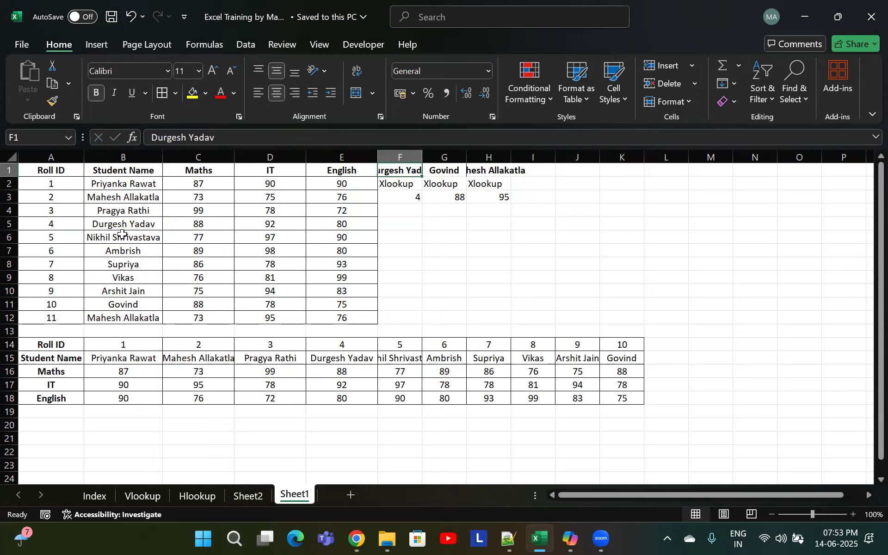
click(122, 225)
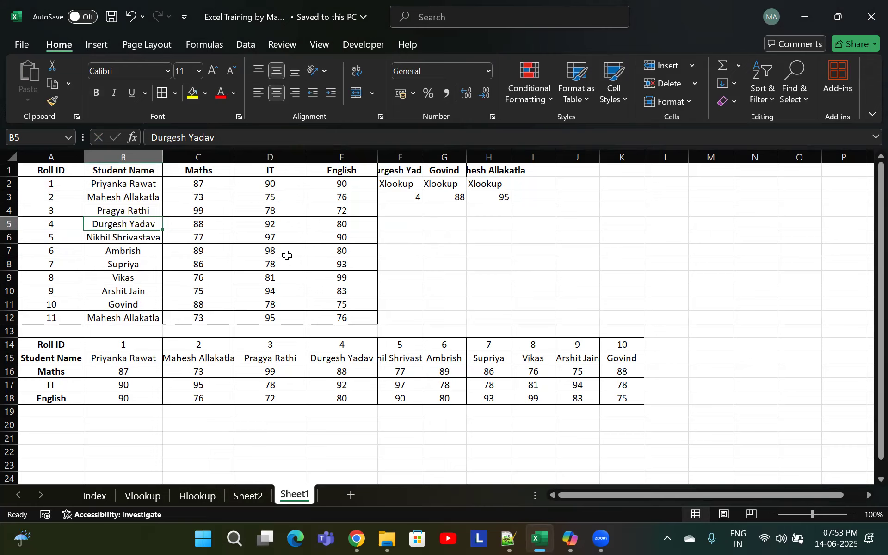
text(Alla)
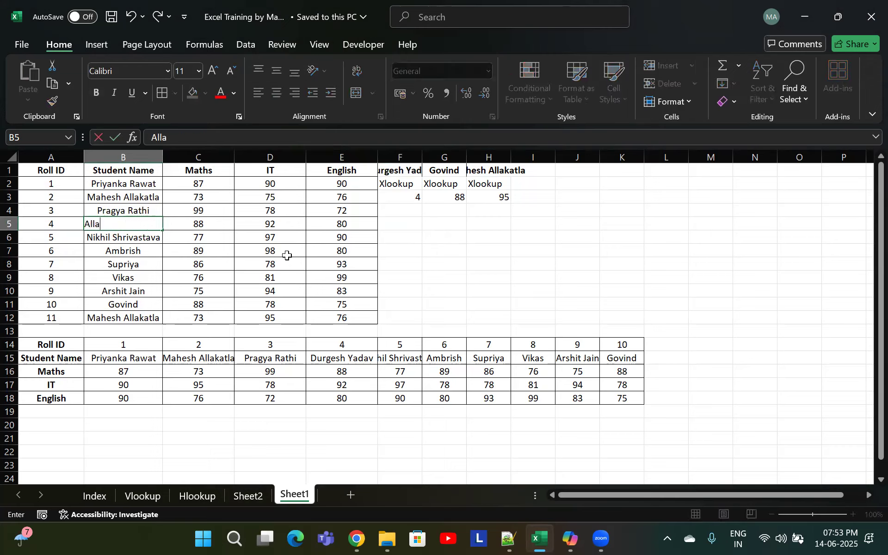
text(vude)
key(Tab)
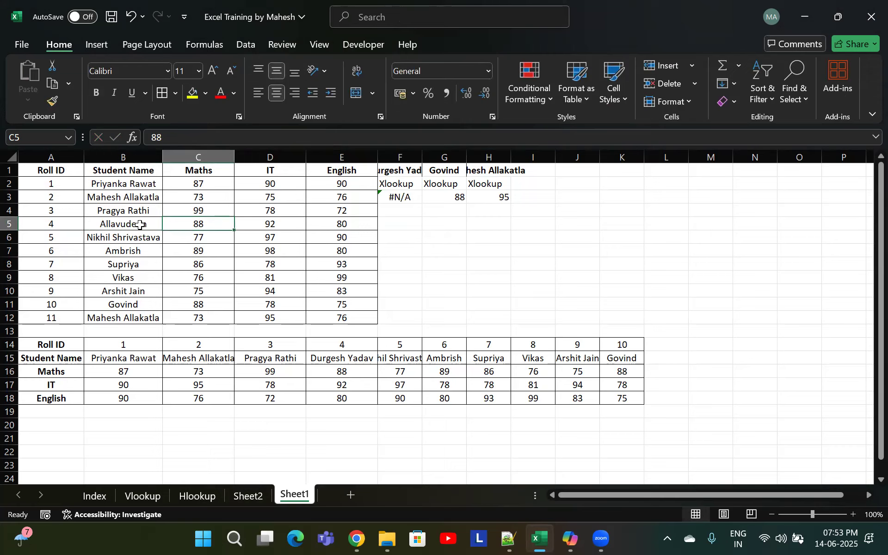
click(403, 197)
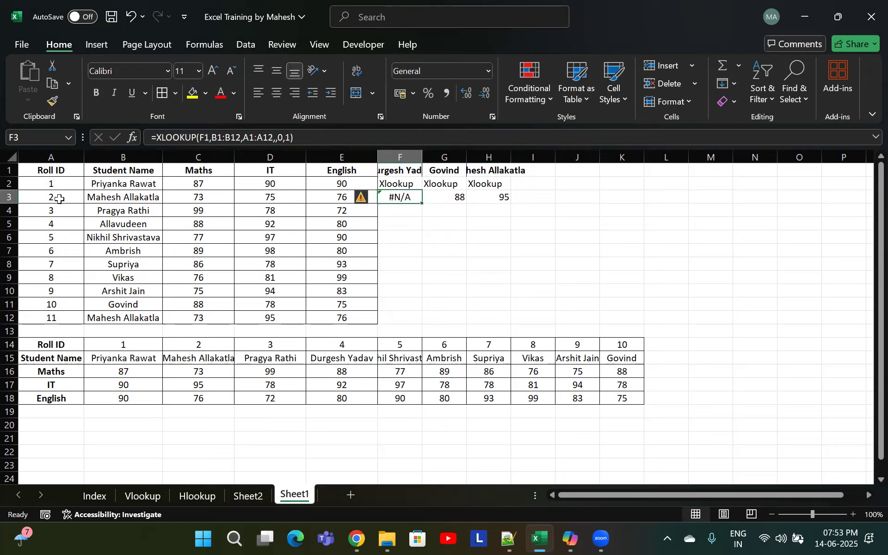
click(126, 225)
key(ctrl+c)
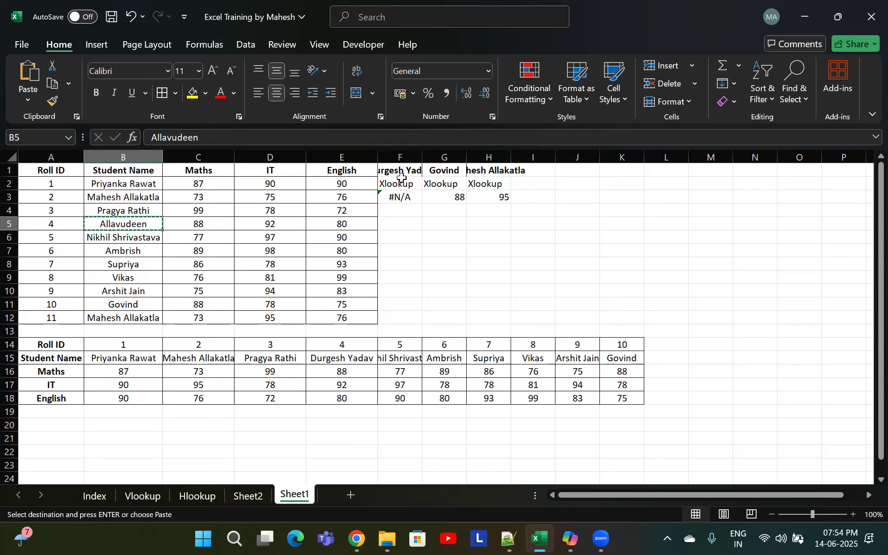
click(409, 172)
double_click(409, 172)
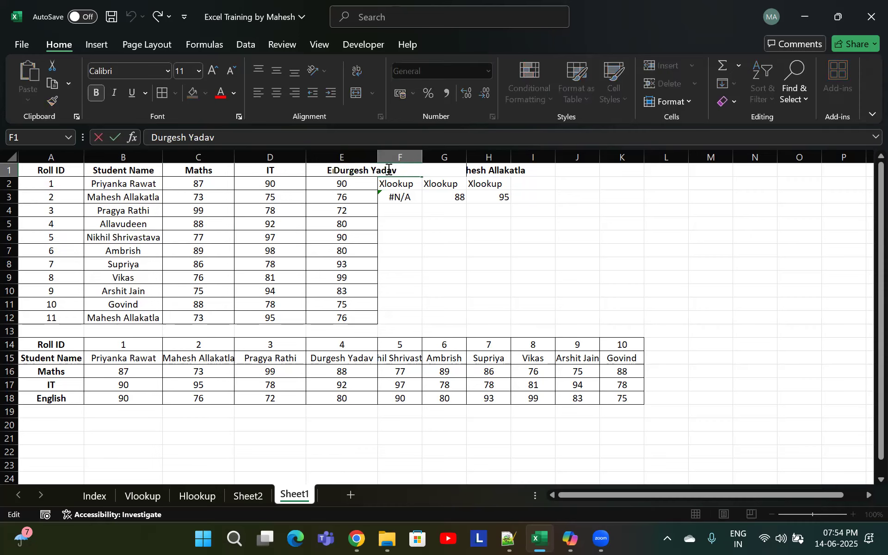
drag(403, 172, 316, 169)
key(Escape)
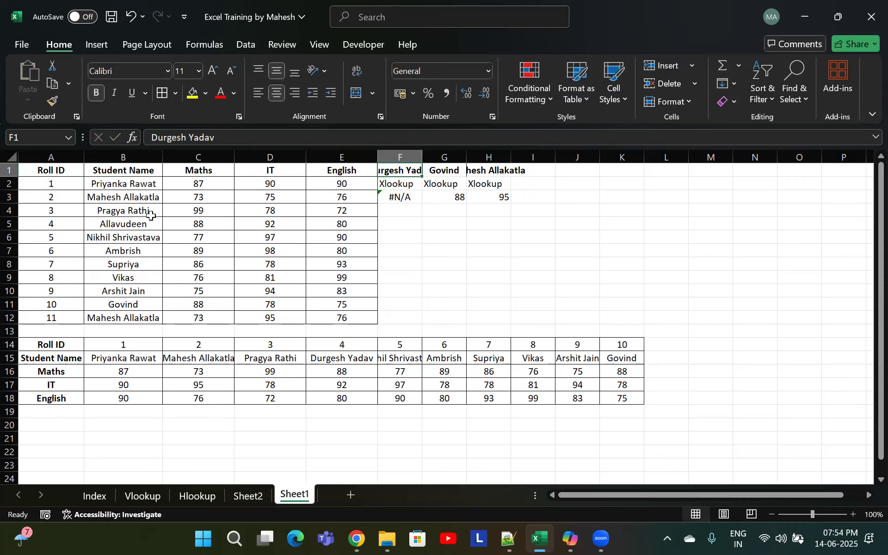
Copy the name Allavudeen from B5 and paste it into F1 as the lookup name
click(152, 222)
key(ctrl+c)
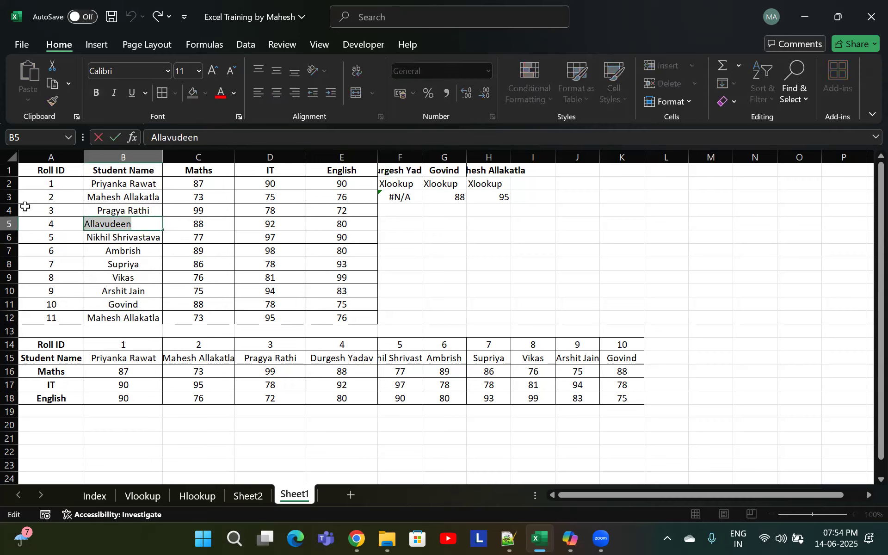
key(Escape)
click(399, 196)
double_click(412, 170)
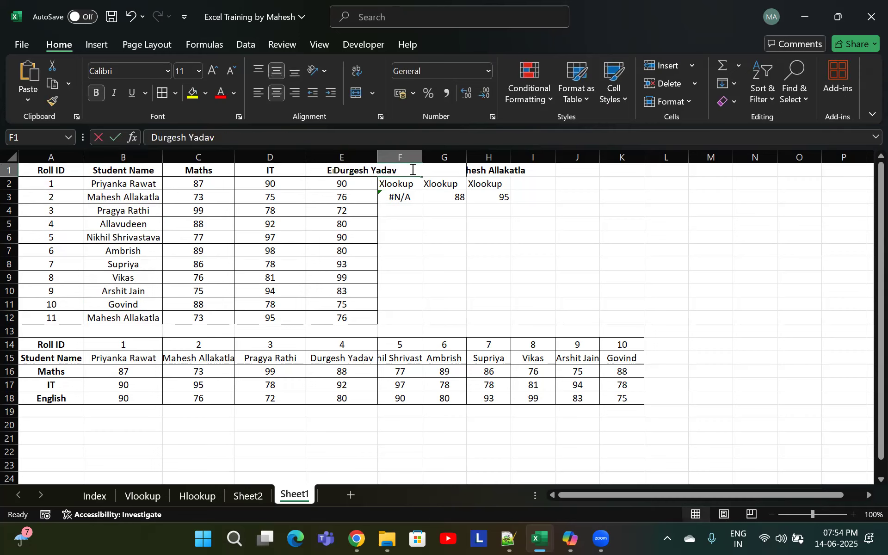
drag(408, 170, 319, 168)
key(ctrl+v)
click(410, 198)
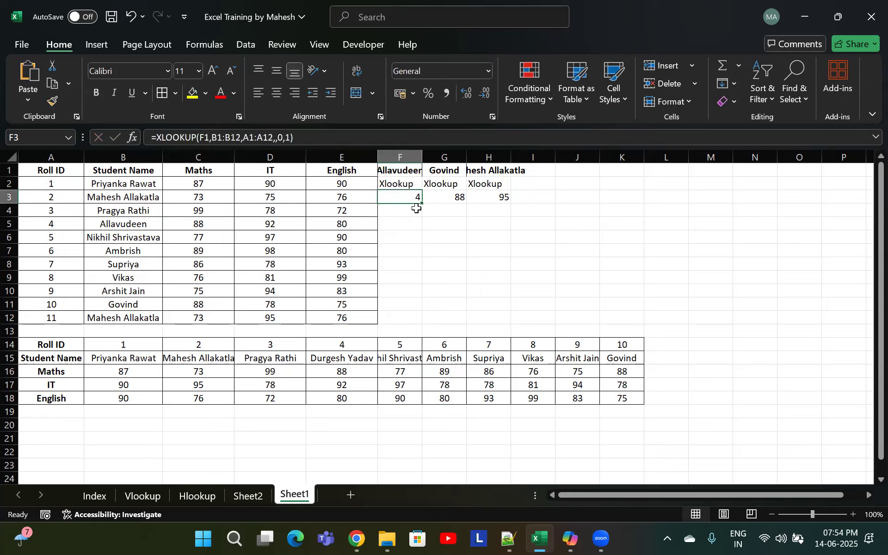
Change the XLOOKUP lookup value in F3 to reference cell B5
click(400, 178)
double_click(408, 198)
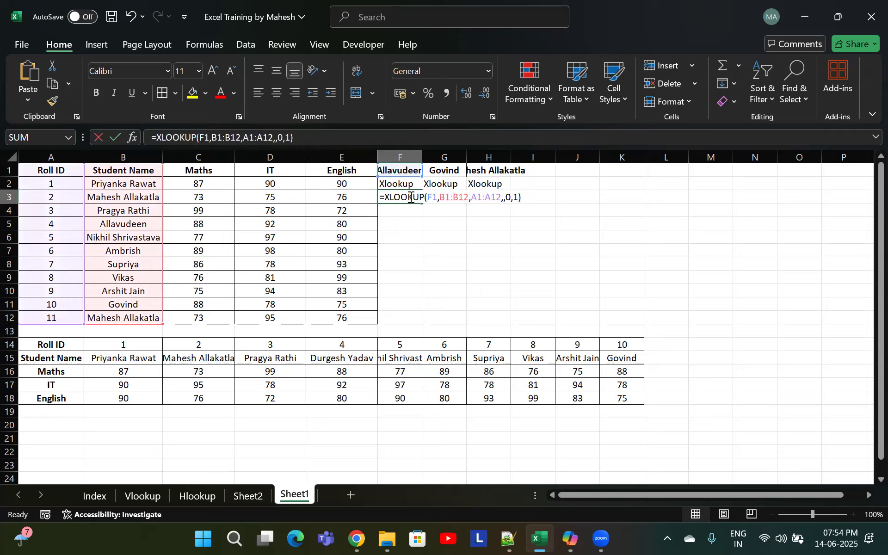
drag(437, 197, 430, 199)
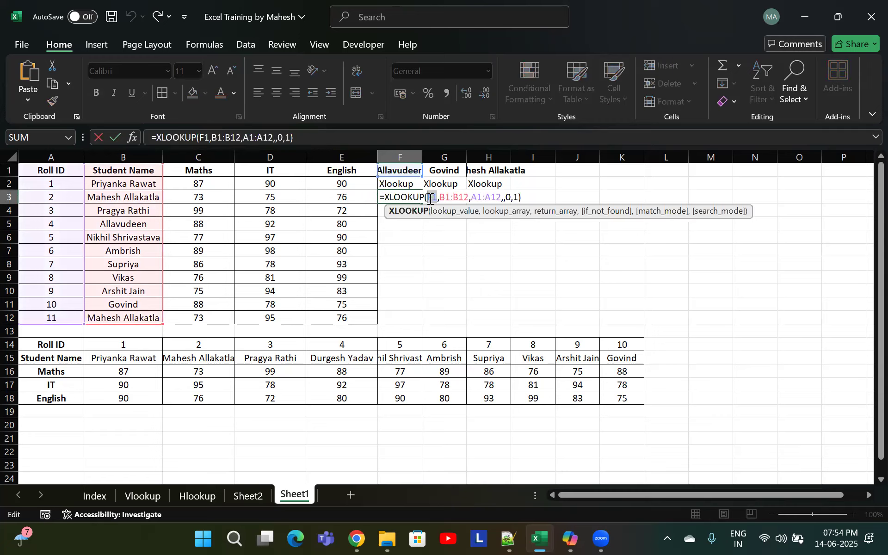
click(115, 223)
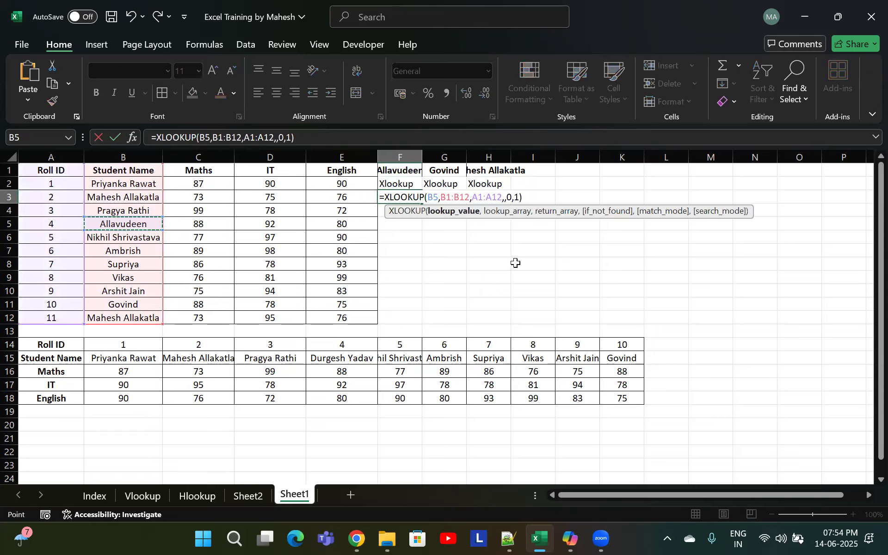
key(Return)
Replace the XLOOKUP lookup value in F3 with the text "Allavudeen" typed in quotes
click(405, 167)
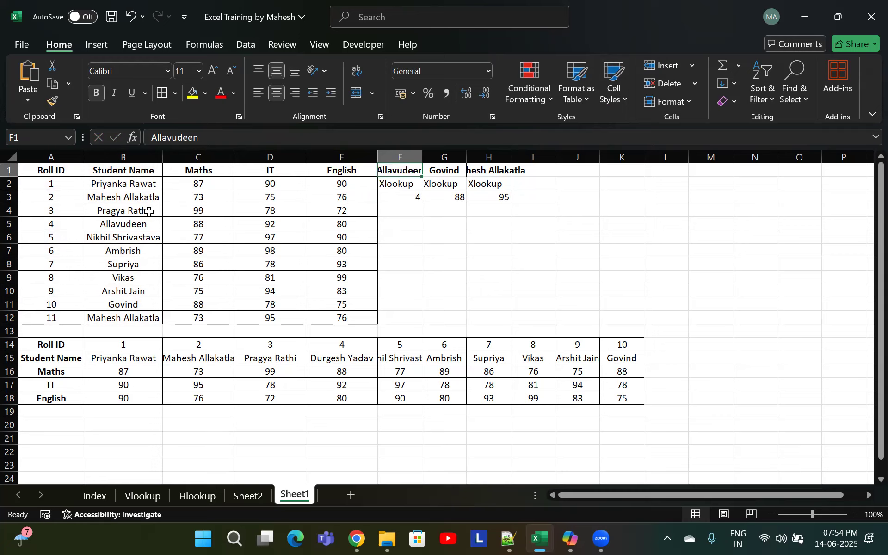
click(141, 224)
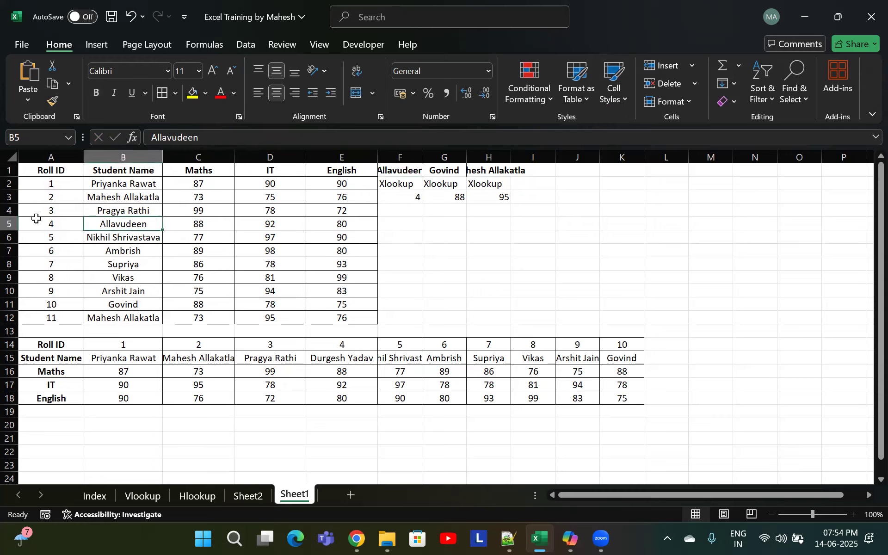
double_click(406, 197)
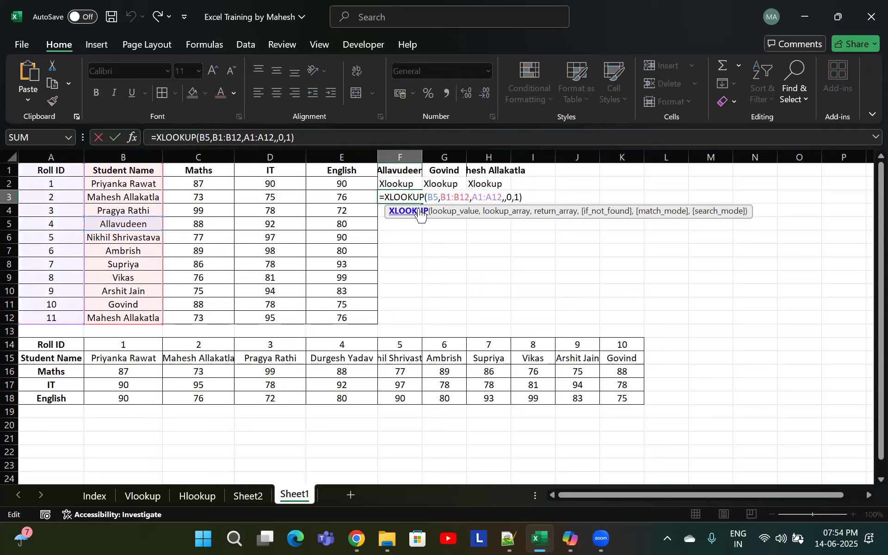
drag(438, 196, 429, 196)
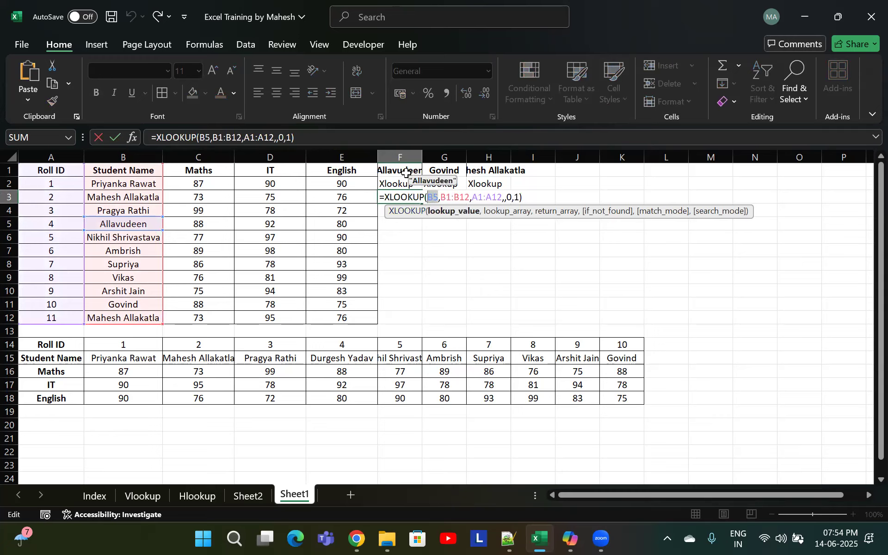
click(406, 172)
key(BackSpace)
key(BackSpace)
text(")
text(A)
text(lla)
text(vudeen)
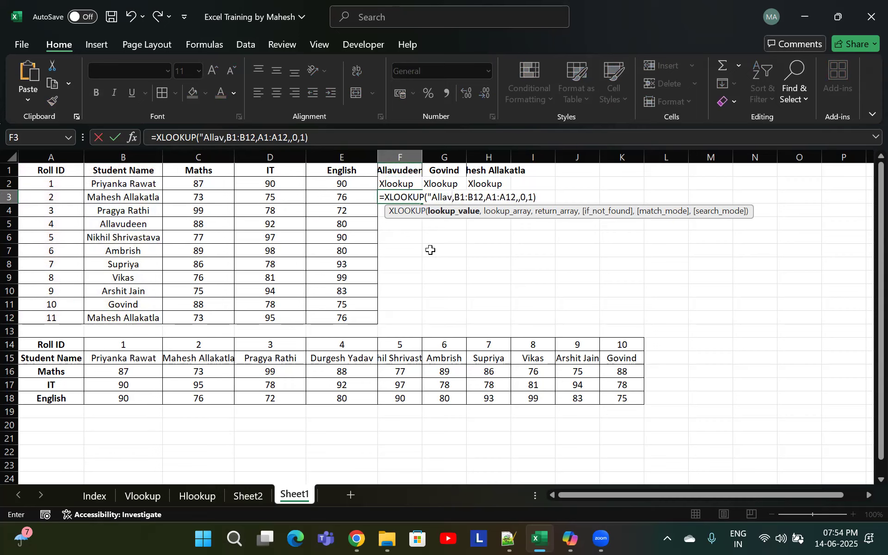
text(")
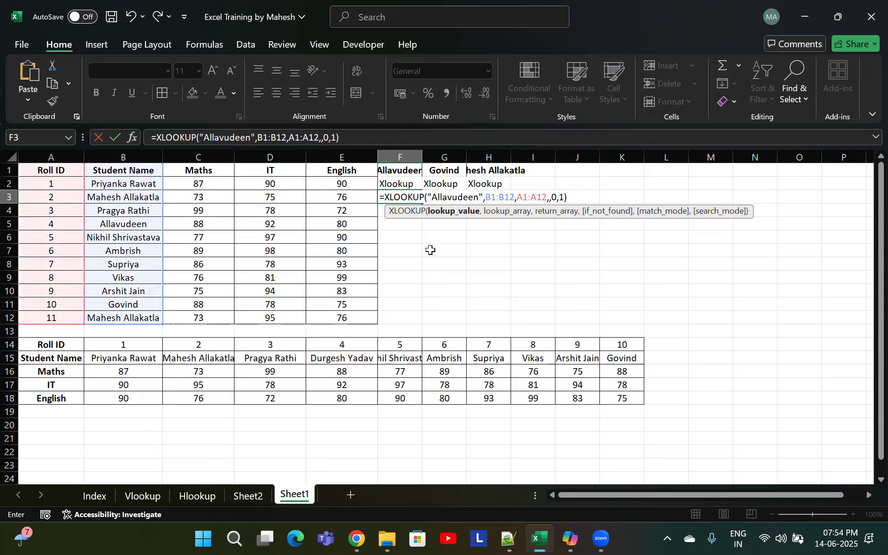
key(Return)
key(Up)
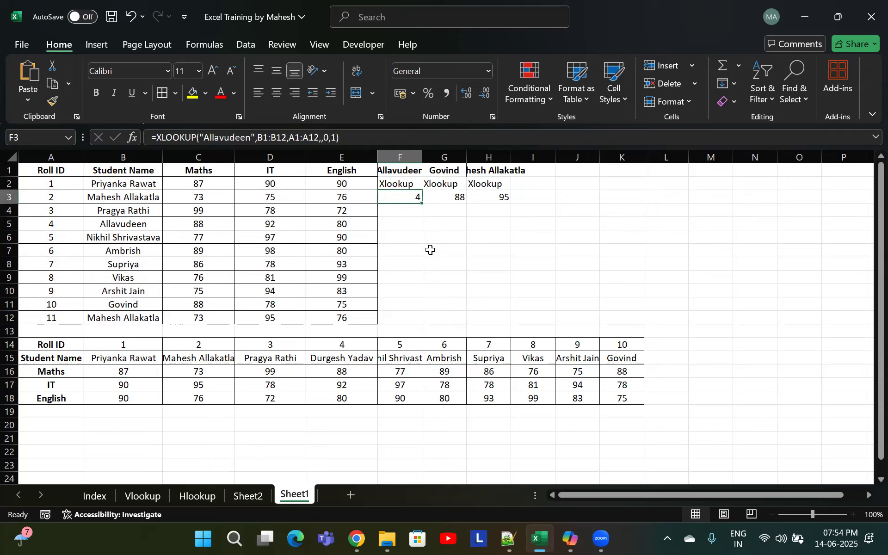
On the Index sheet, highlight topics 12 to 14 with yellow fill
click(444, 237)
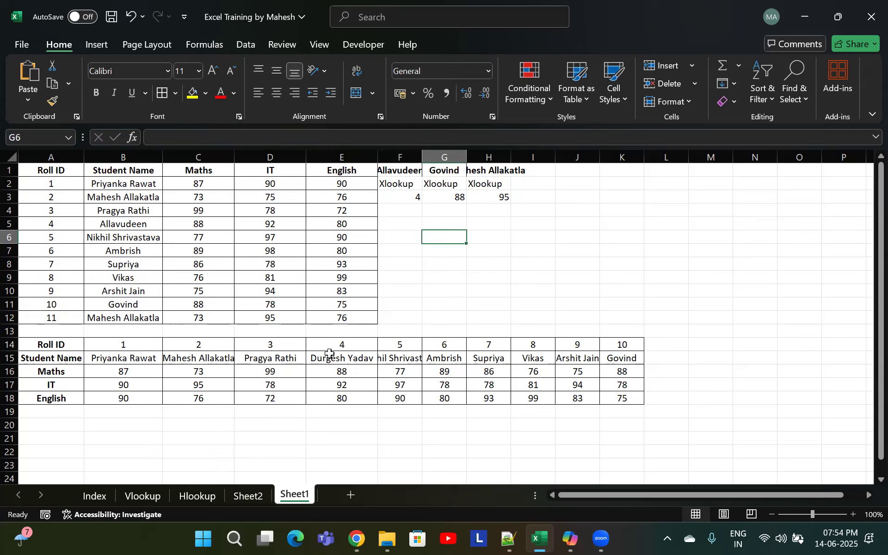
click(101, 496)
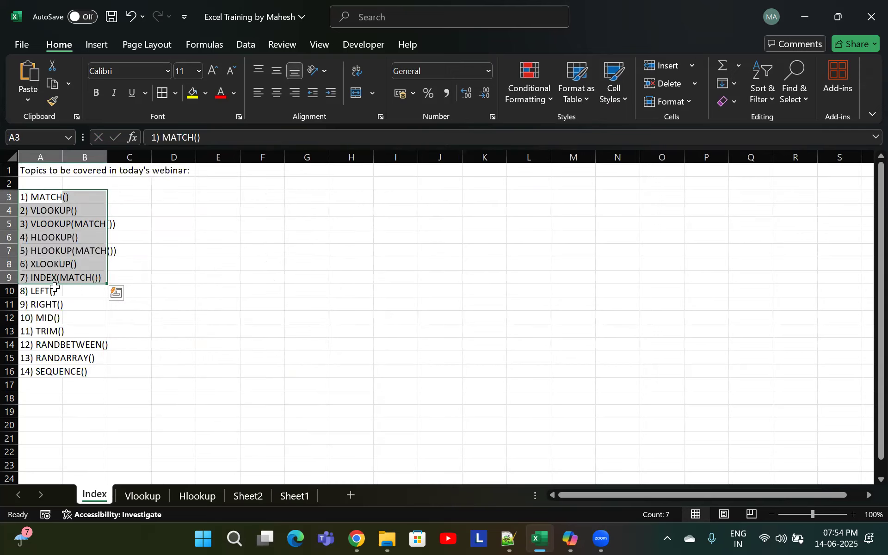
drag(56, 371, 49, 343)
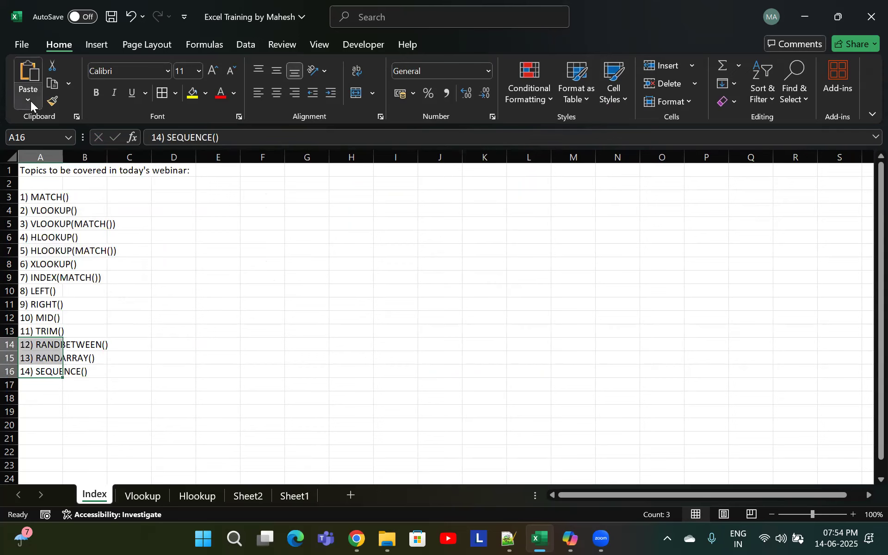
click(193, 93)
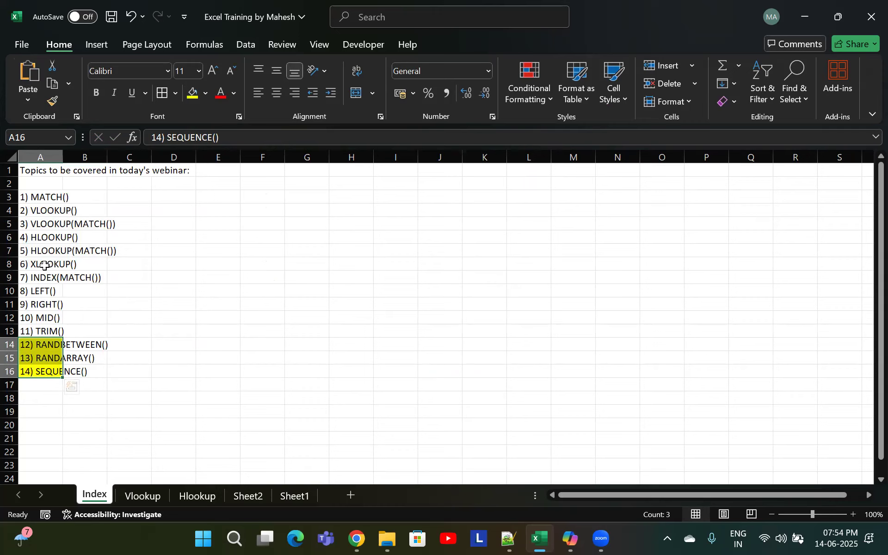
On the Index sheet, highlight topics 1 to 6 with yellow fill
drag(51, 197, 53, 264)
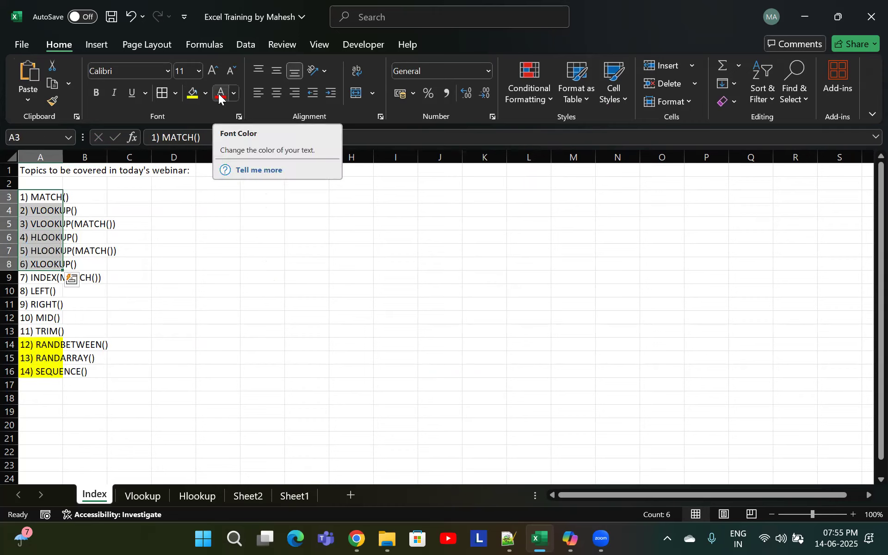
click(193, 93)
click(54, 279)
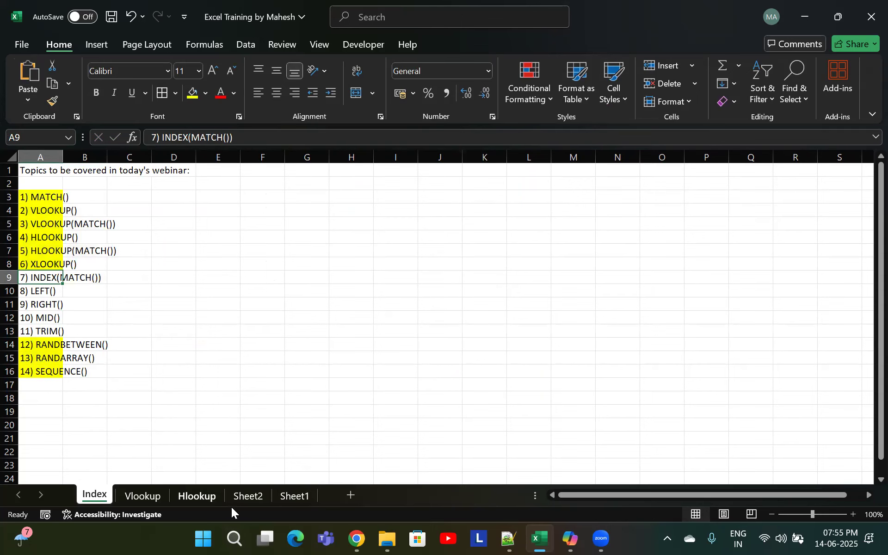
Rename Sheet2 as XLookup
click(245, 500)
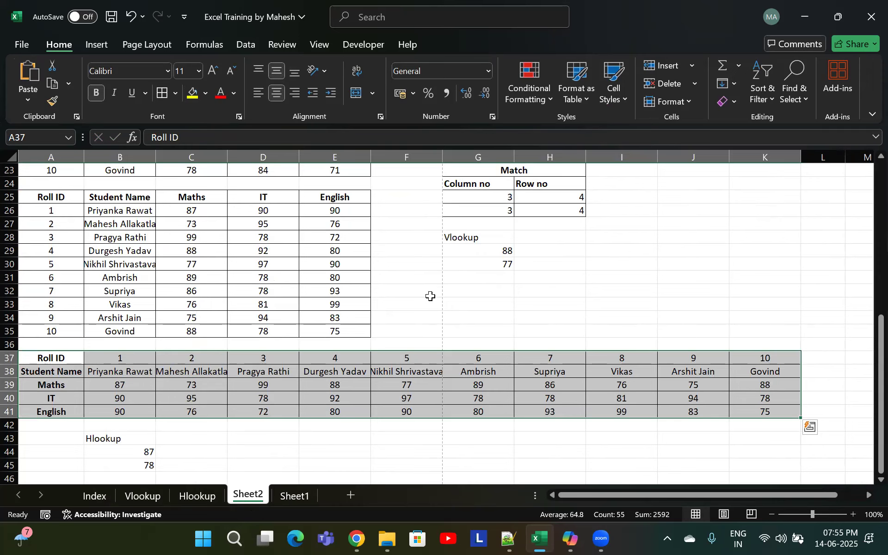
click(430, 293)
scroll(55, 194, up, 6)
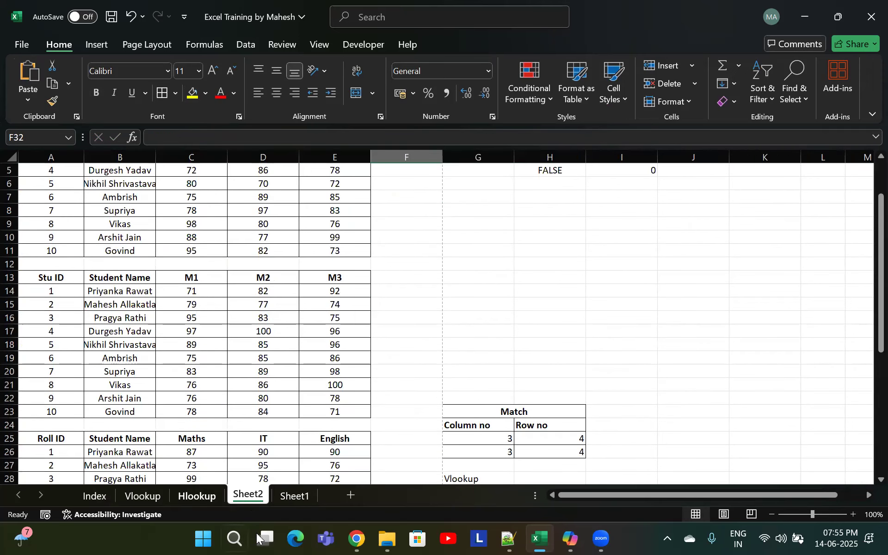
double_click(250, 496)
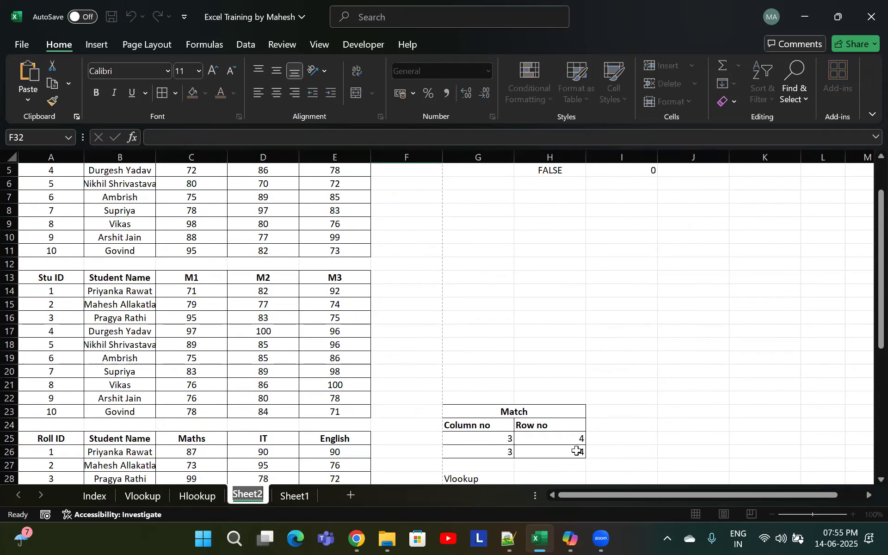
text(XLookup)
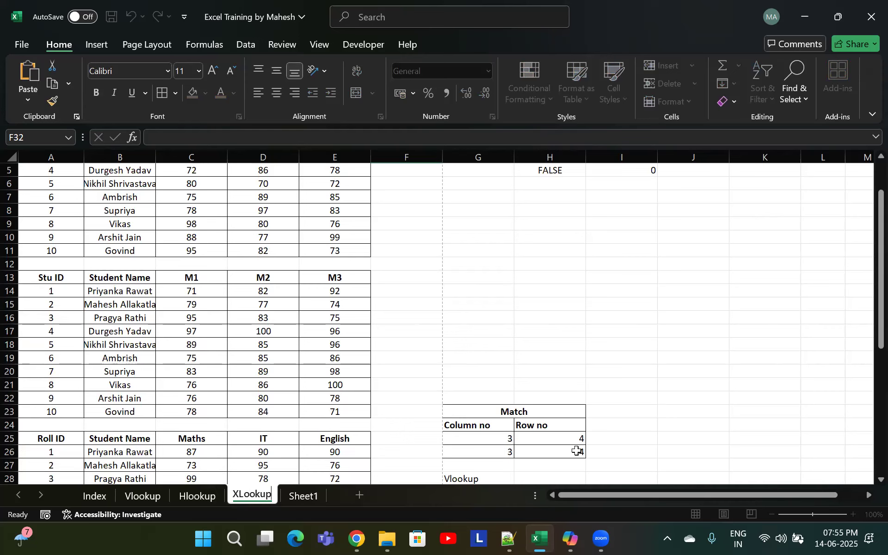
key(Return)
Rename the XLookup sheet as Match
scroll(259, 328, up, 2)
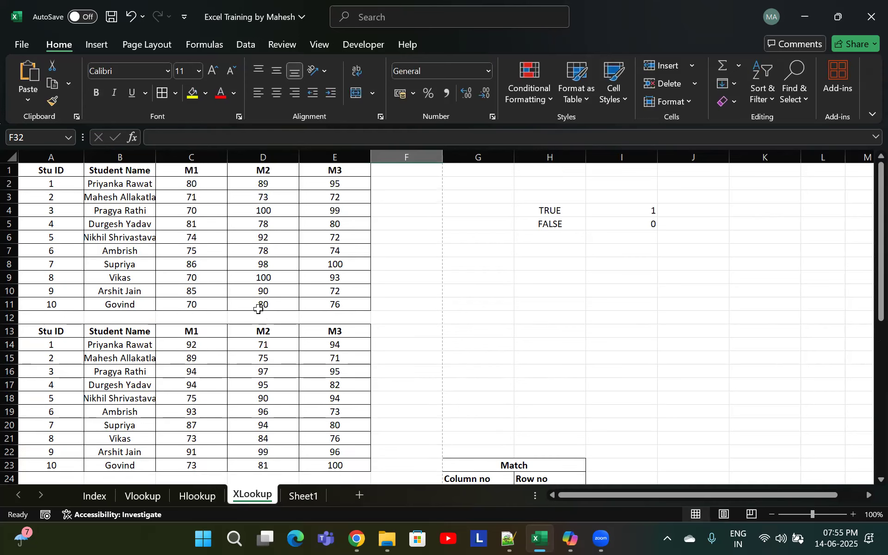
scroll(291, 375, down, 10)
scroll(302, 373, up, 10)
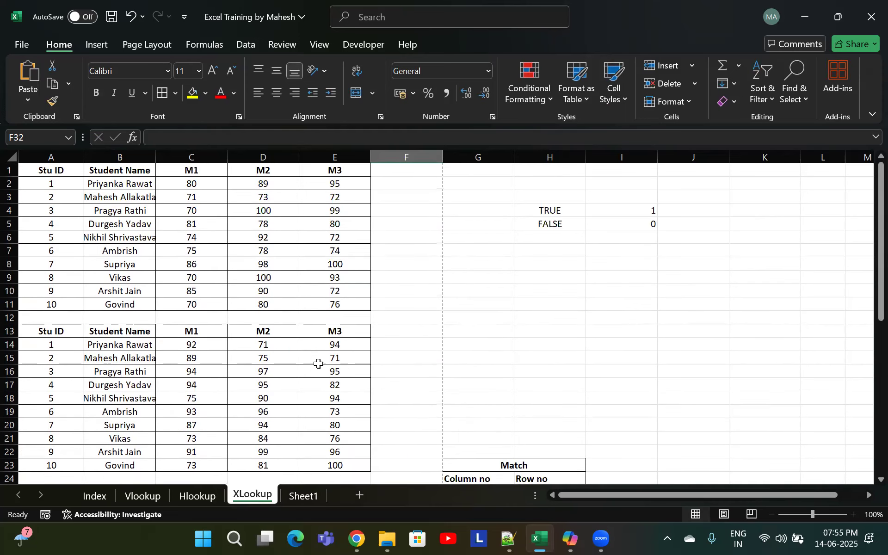
click(200, 261)
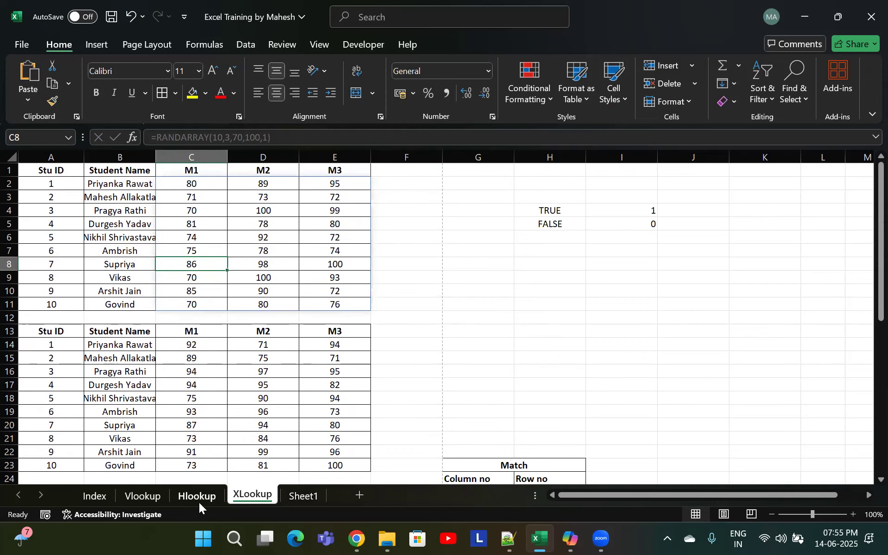
click(291, 496)
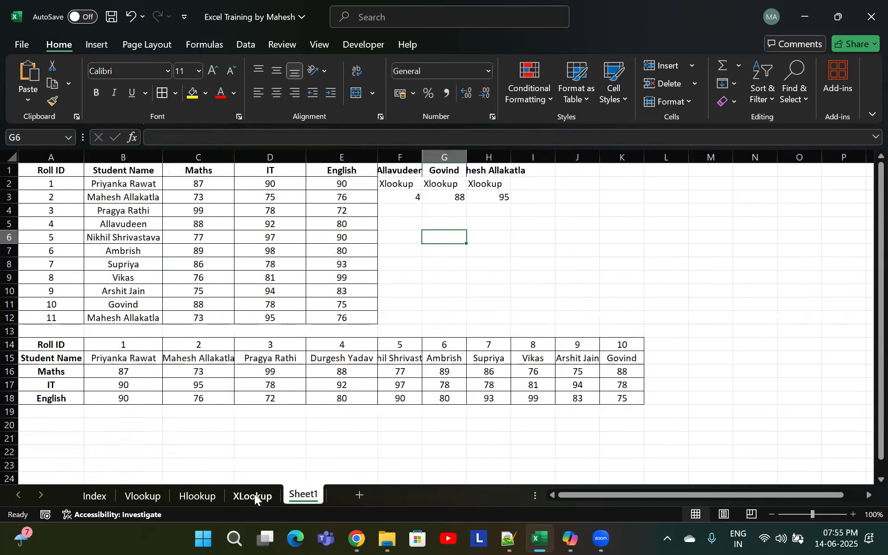
double_click(254, 495)
text(Match)
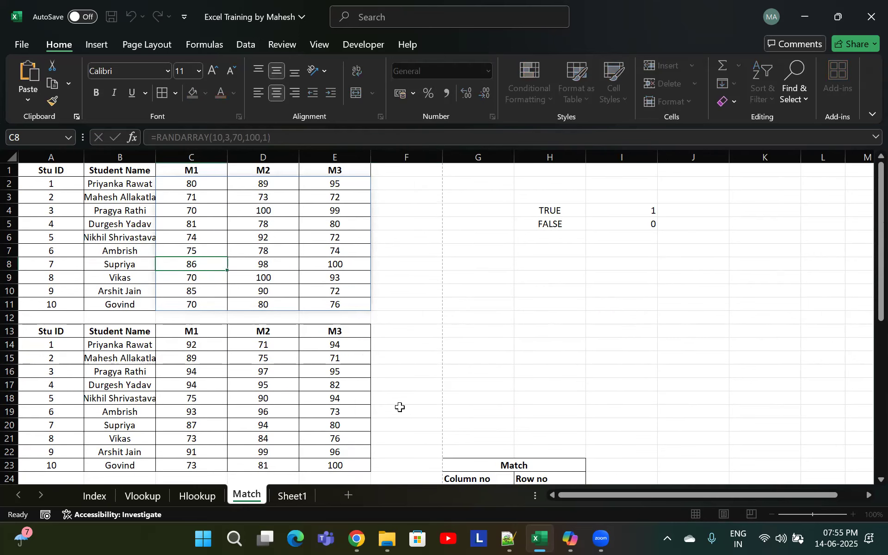
key(Return)
Extend the Match sheet's name to "Match & Vlookup"
scroll(403, 407, down, 8)
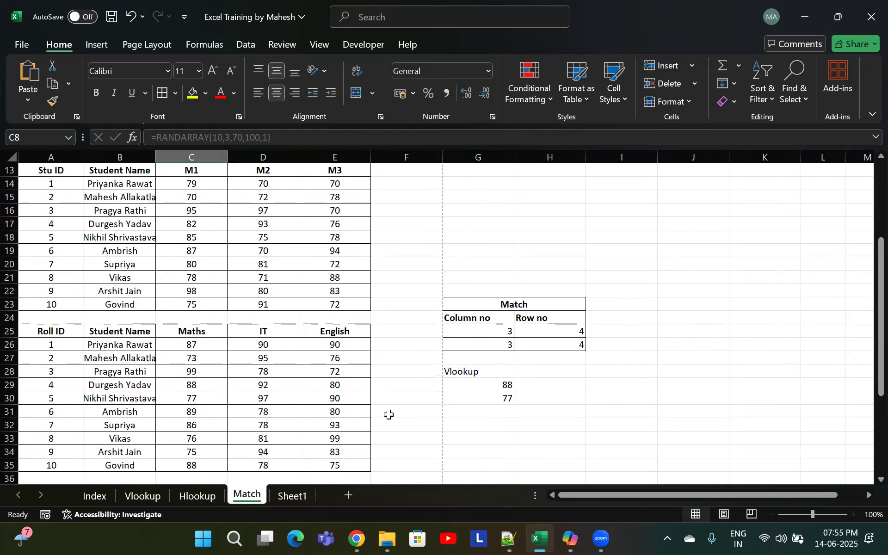
scroll(412, 385, up, 2)
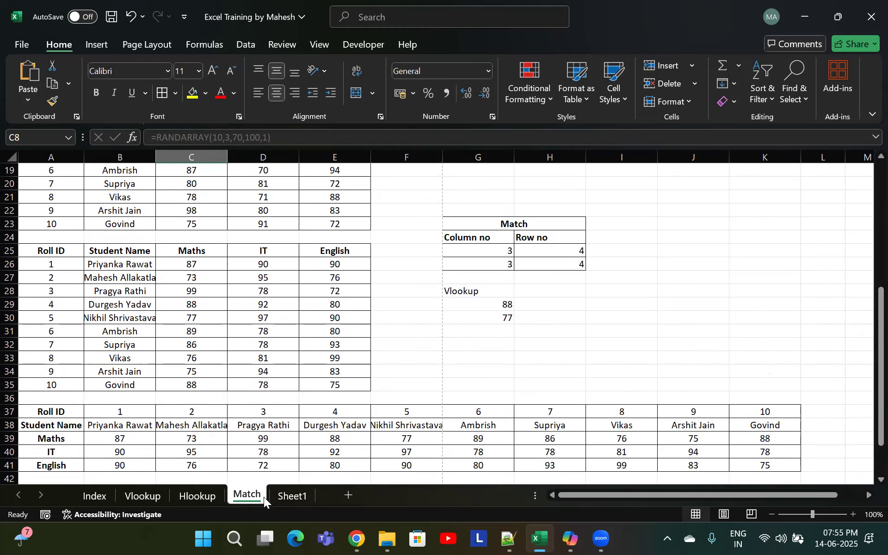
double_click(263, 496)
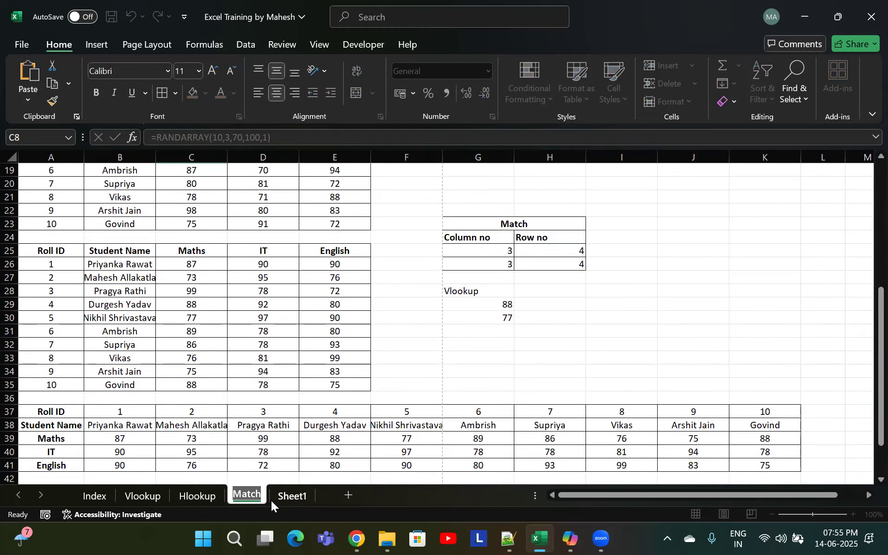
click(263, 491)
double_click(264, 490)
key(Return)
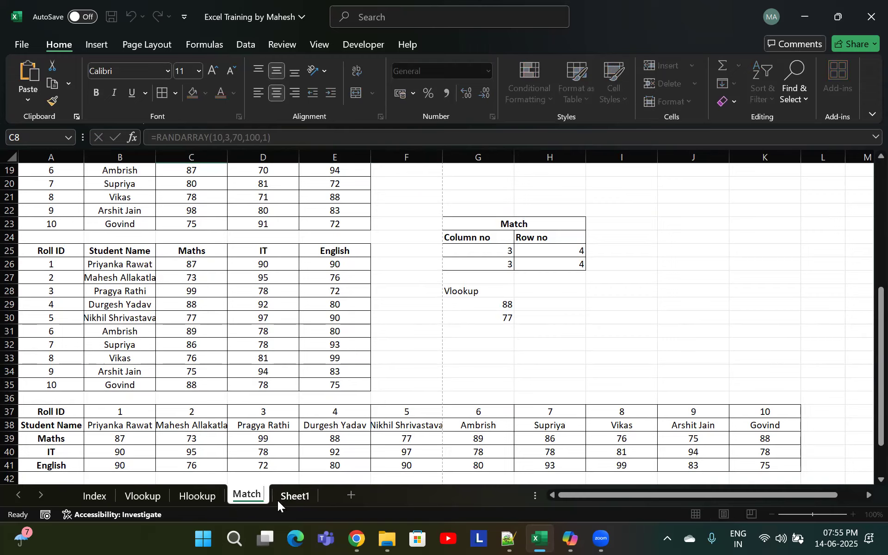
text(& Vloo)
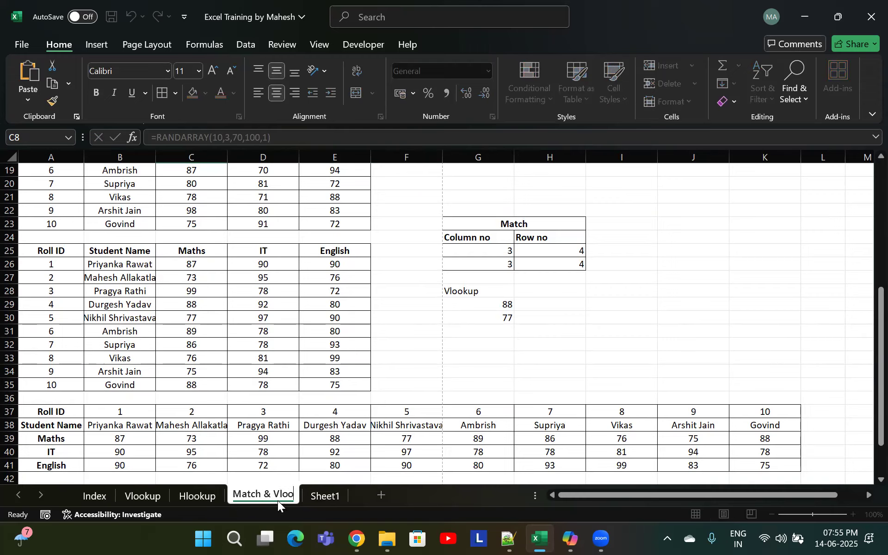
text(kup)
key(Return)
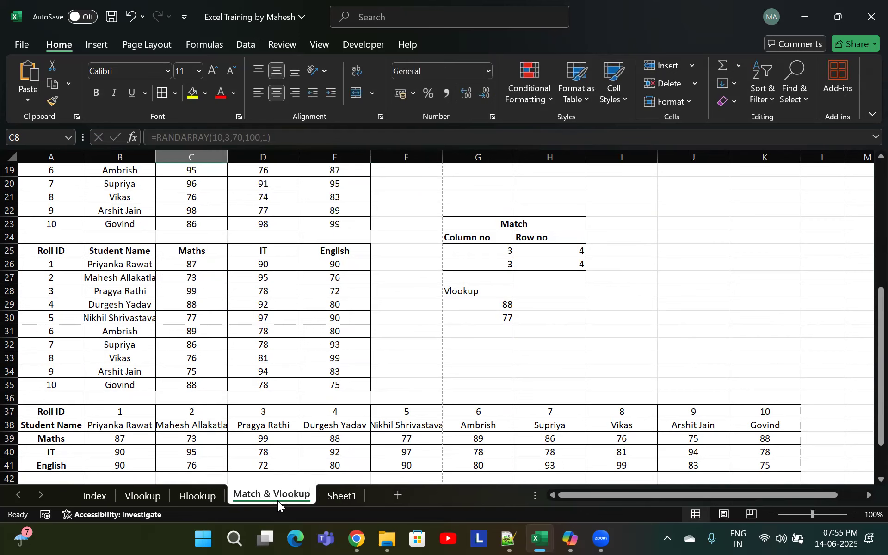
Rename Sheet1 as Xlookup
double_click(342, 495)
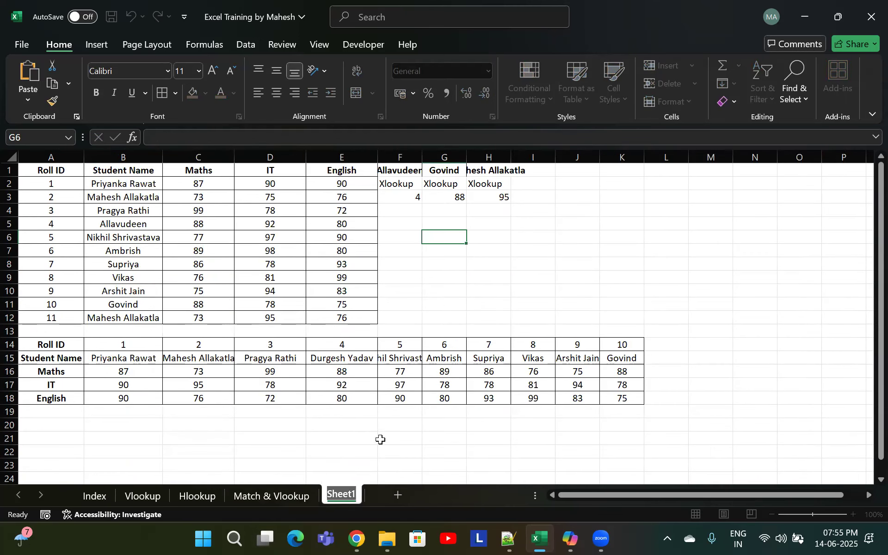
text(H)
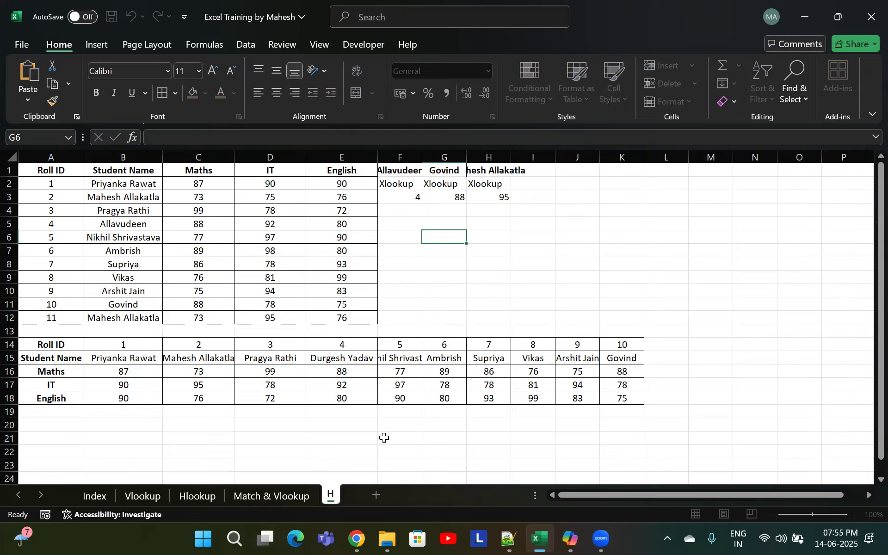
key(BackSpace)
text(Xlokup)
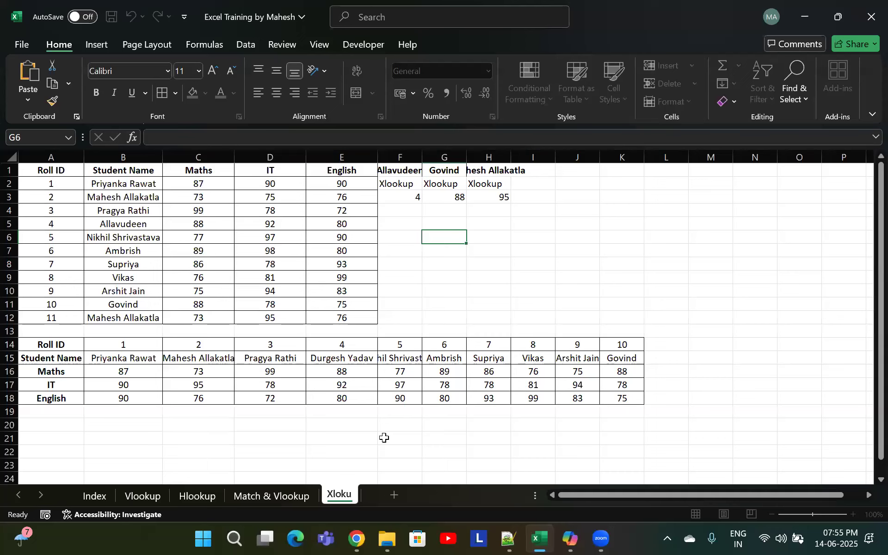
key(Return)
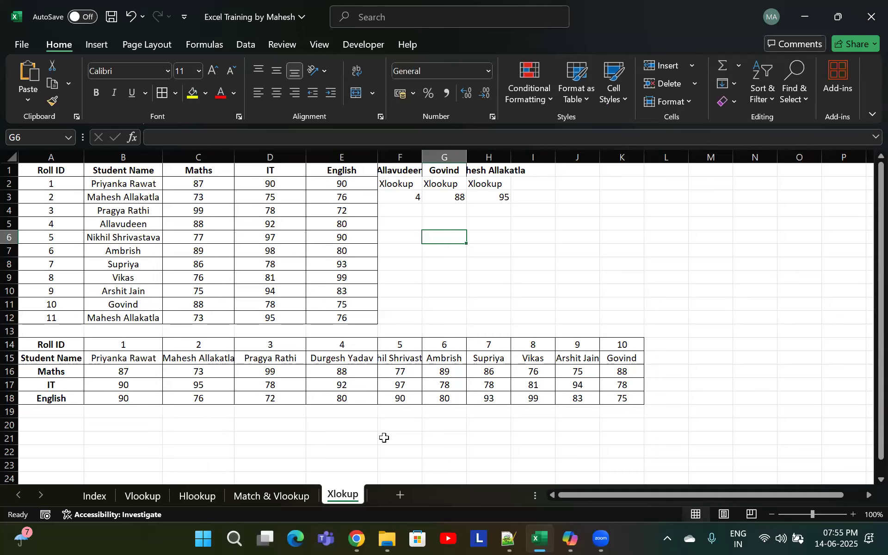
Rename the "Match & Vlookup" sheet as "Match,Vlookup,Hlookup"
double_click(342, 494)
click(341, 491)
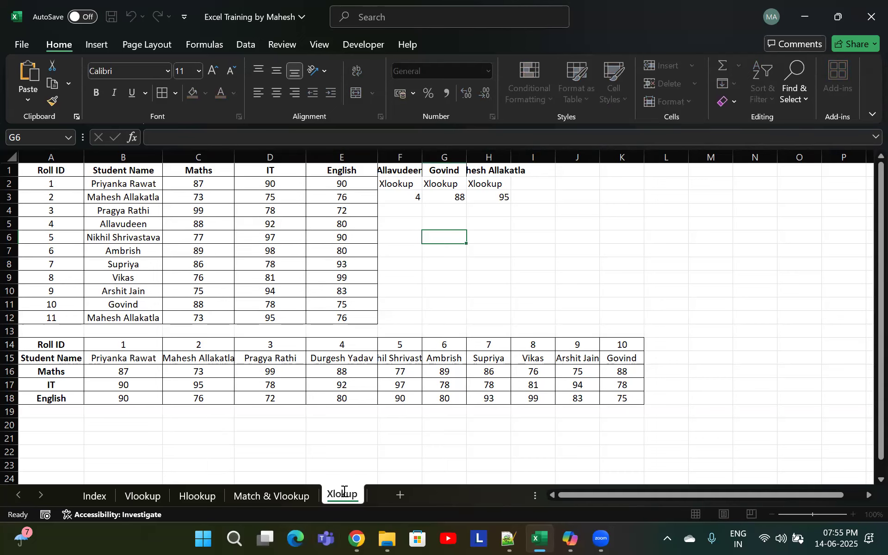
click(272, 497)
mouse_move(351, 536)
key(BackSpace)
key(BackSpace)
key(BackSpace)
text(,)
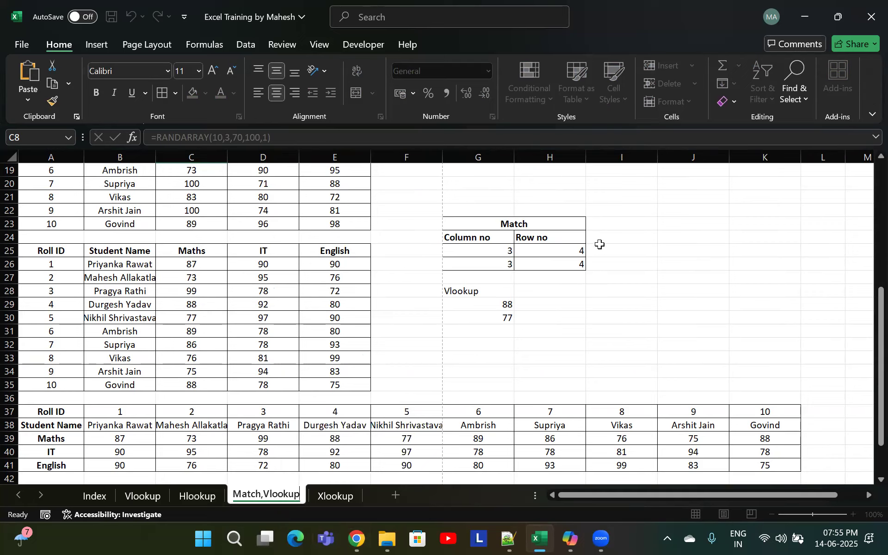
key(End)
text(,Hlookup)
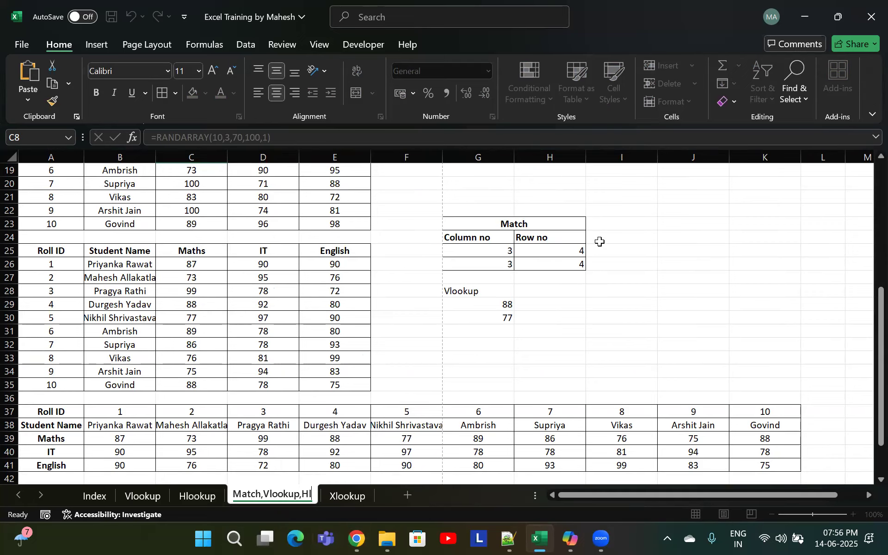
key(Return)
Open the Move or Copy dialog for the Xlookup sheet and cancel it
scroll(440, 379, down, 4)
scroll(454, 367, up, 4)
scroll(418, 397, down, 3)
scroll(417, 391, up, 9)
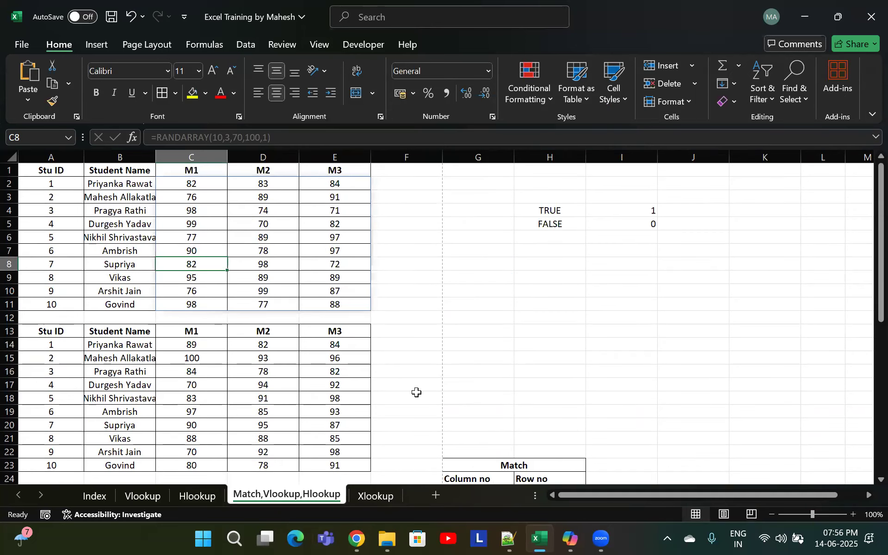
click(375, 494)
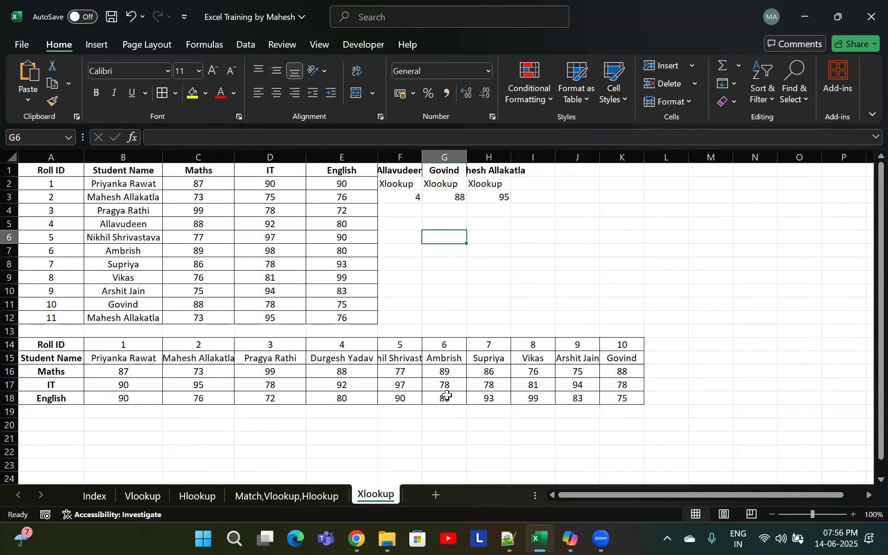
right_click(377, 494)
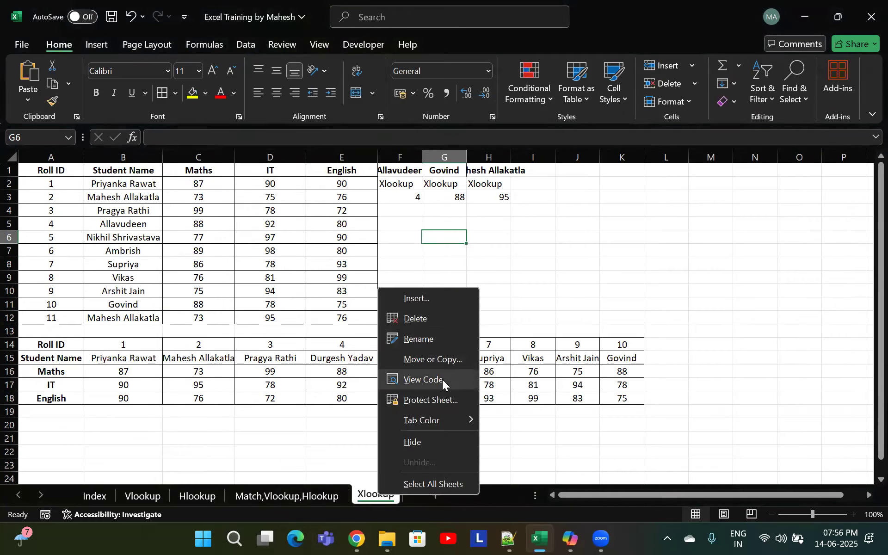
click(446, 361)
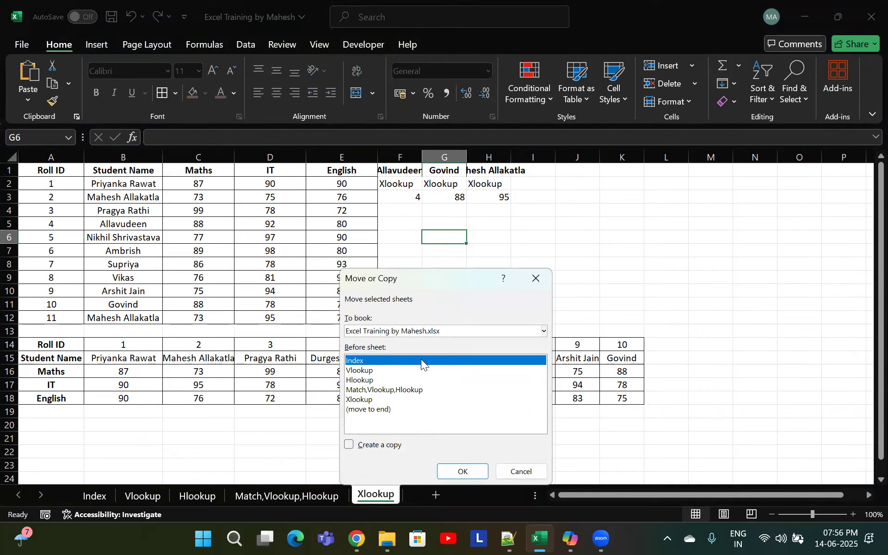
key(Escape)
Reopen the Move or Copy dialog, inspect the destination workbook list, and cancel
key(alt)
key(h)
key(o)
key(m)
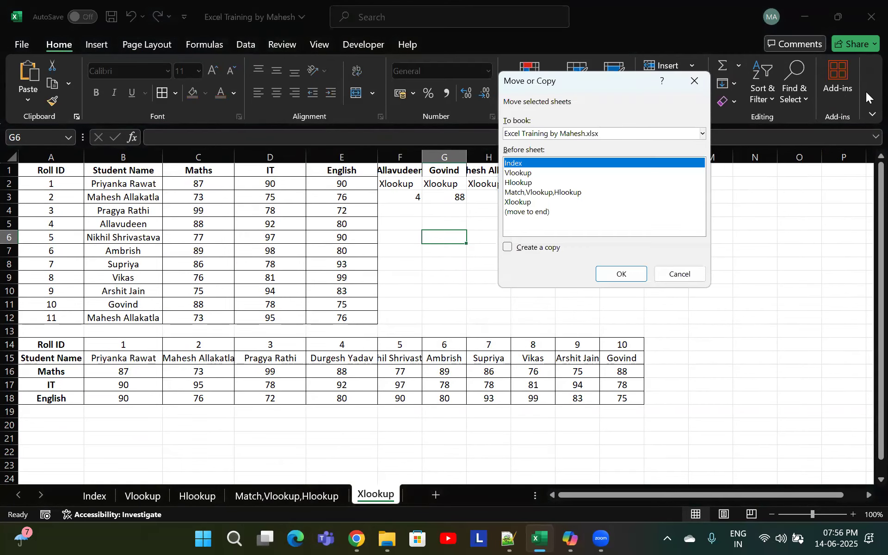
click(600, 134)
click(599, 133)
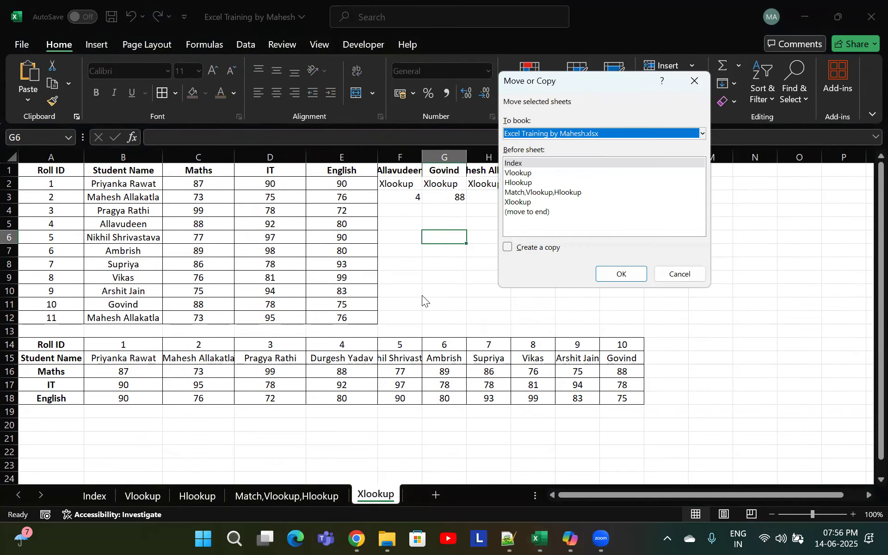
key(Escape)
click(428, 292)
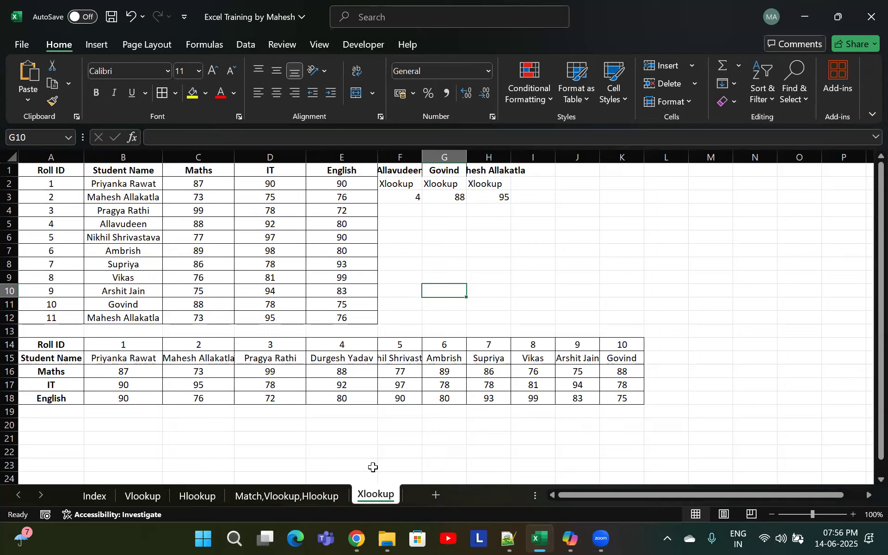
Create a copy of the Xlookup sheet placed at the end of the workbook
key(alt)
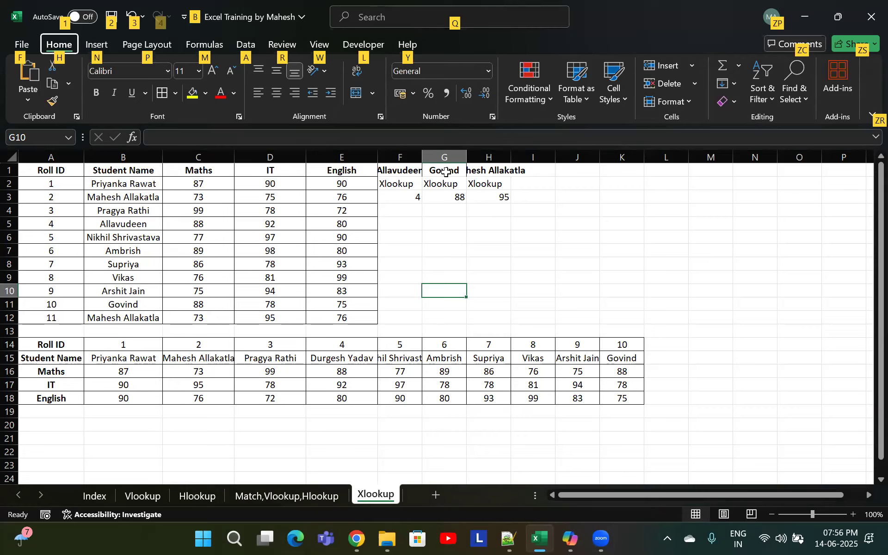
key(h)
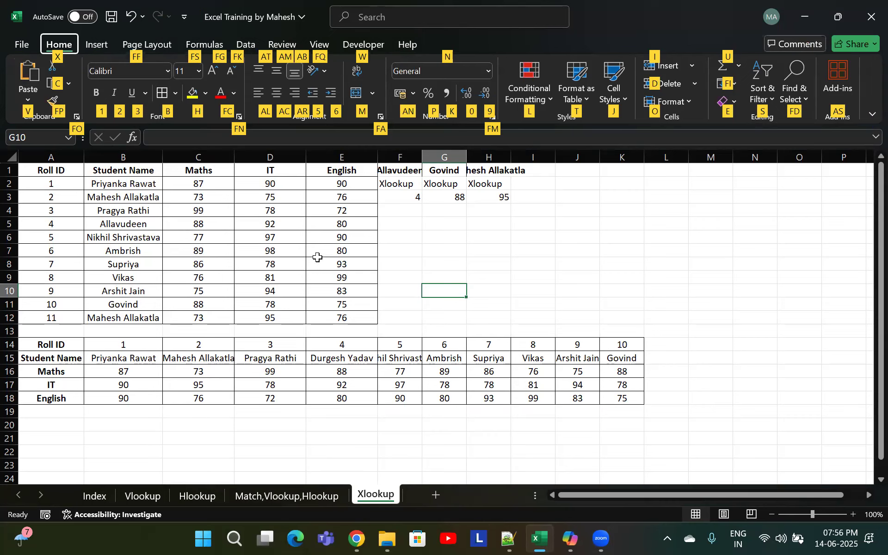
key(o)
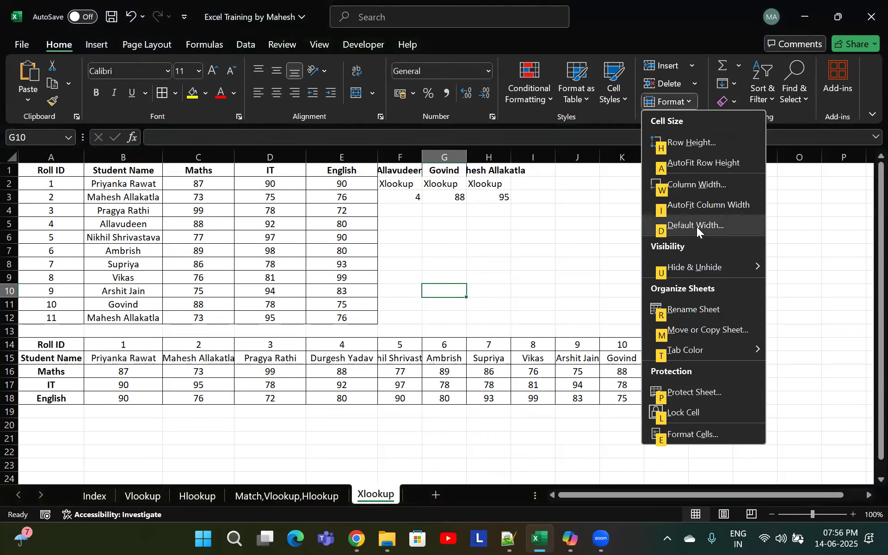
key(m)
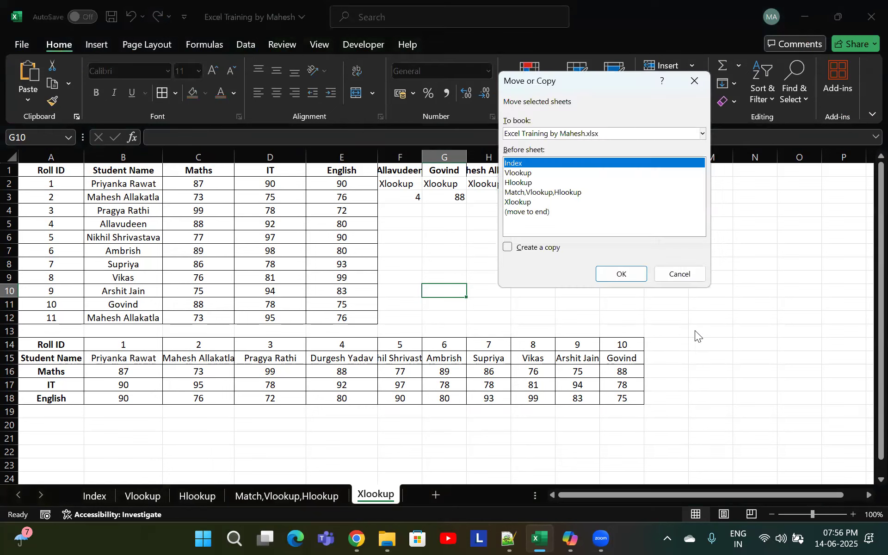
click(586, 139)
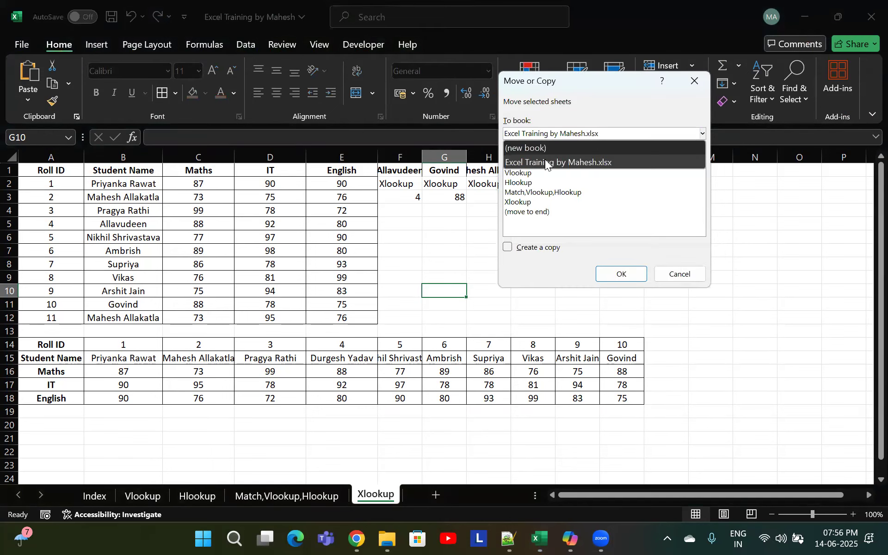
click(577, 161)
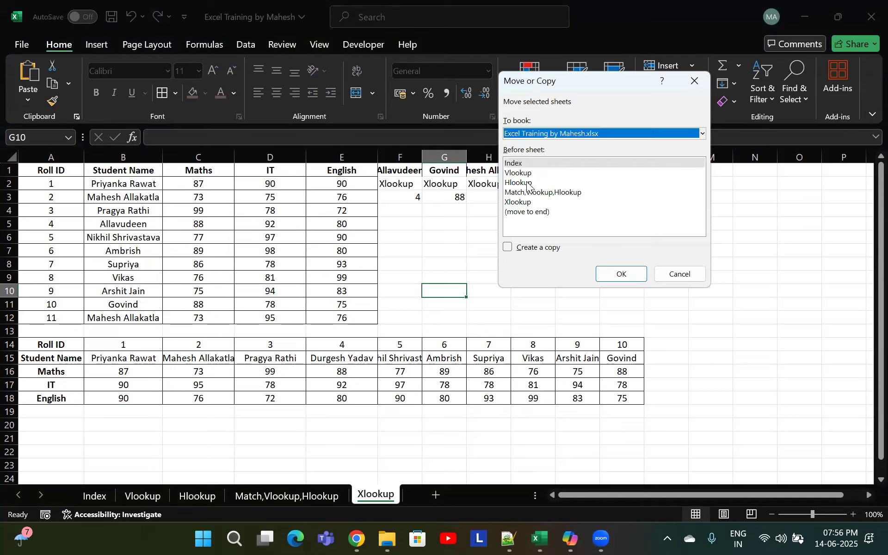
click(529, 213)
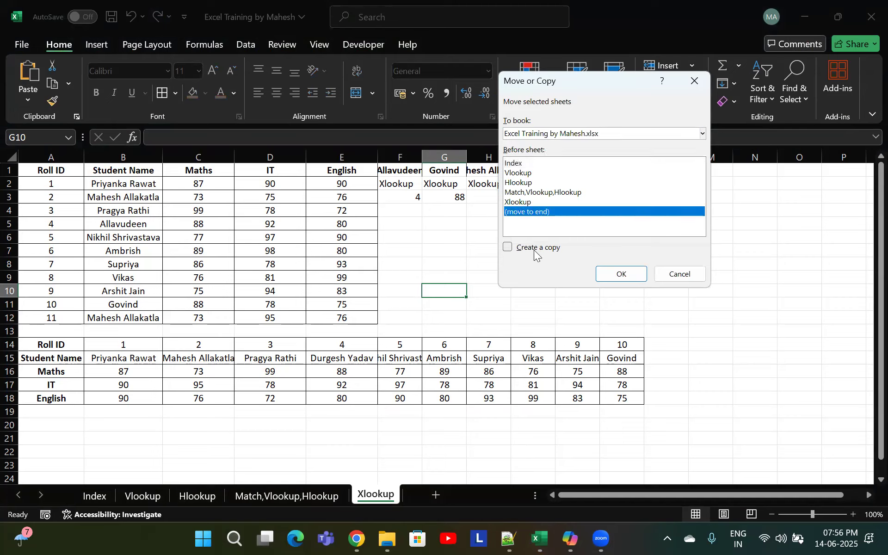
click(511, 248)
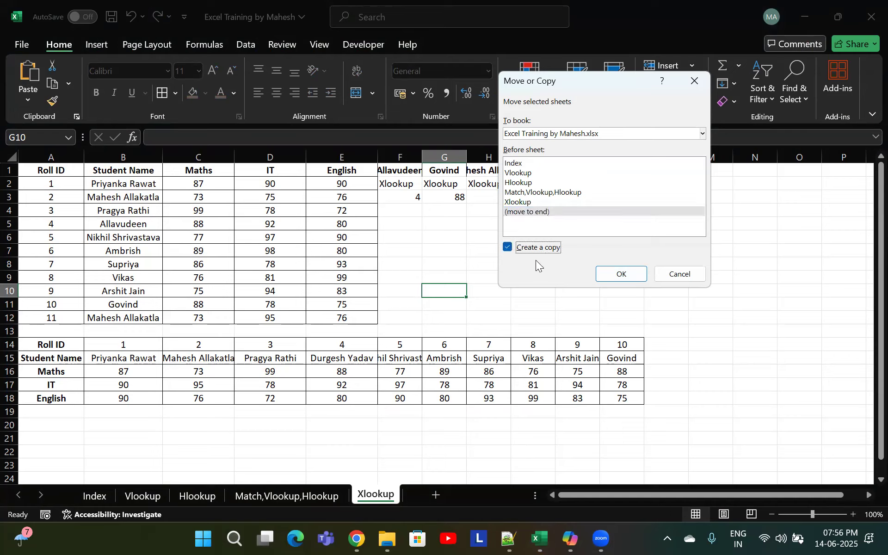
click(531, 248)
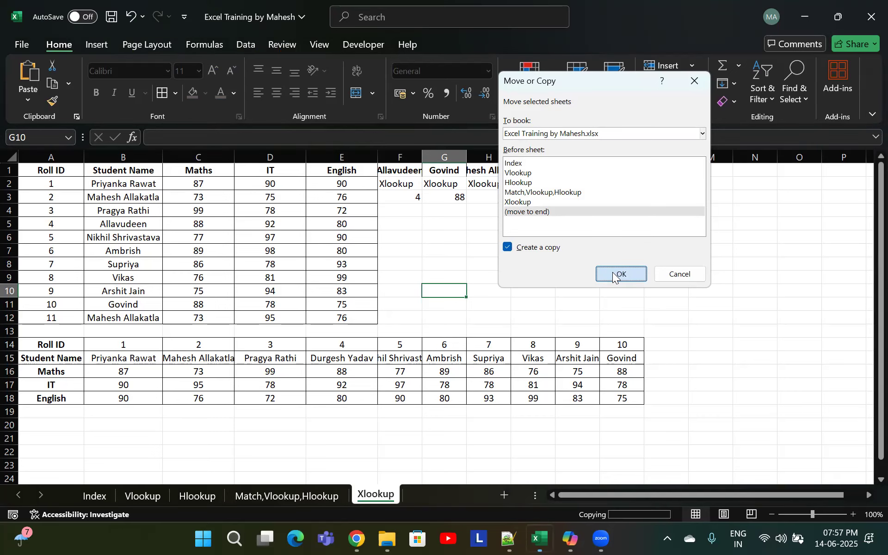
click(612, 272)
Rename the copied sheet as Index(Match)
double_click(453, 498)
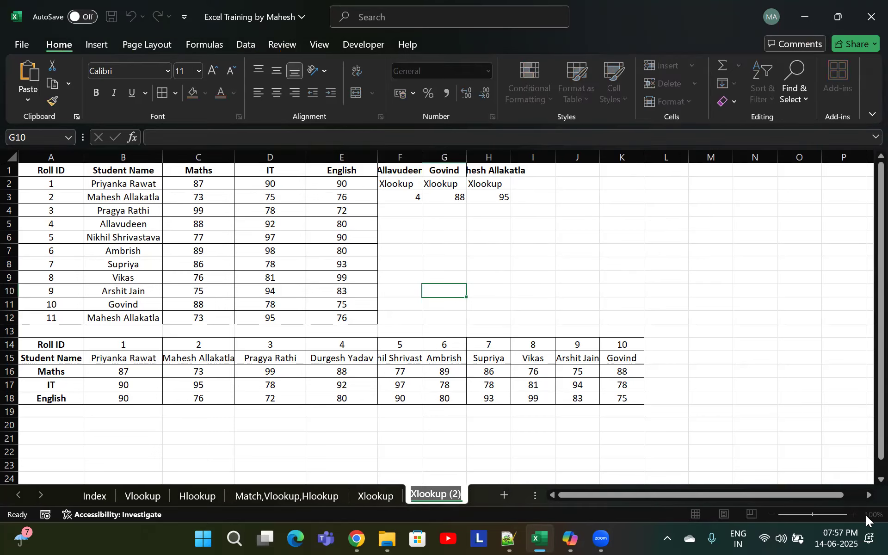
text(Index(Matrtch)
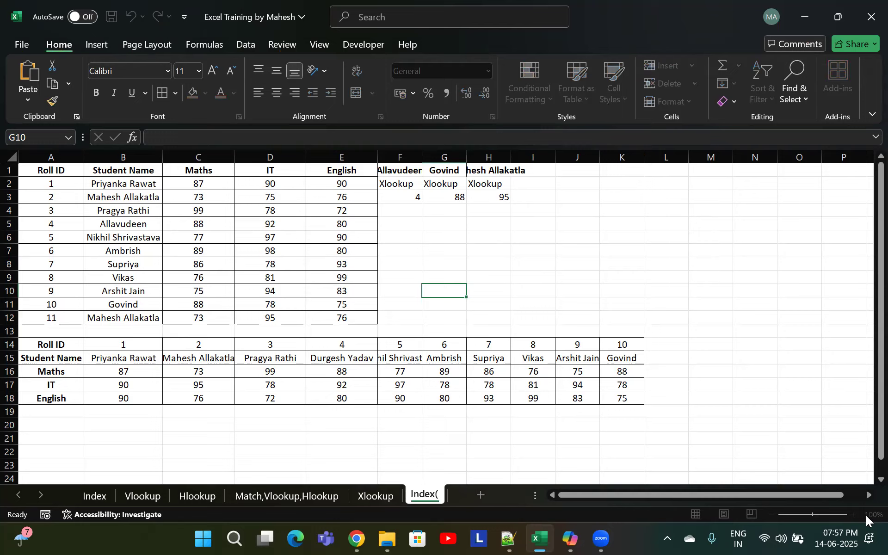
key(BackSpace)
key(BackSpace)
key(BackSpace)
key(BackSpace)
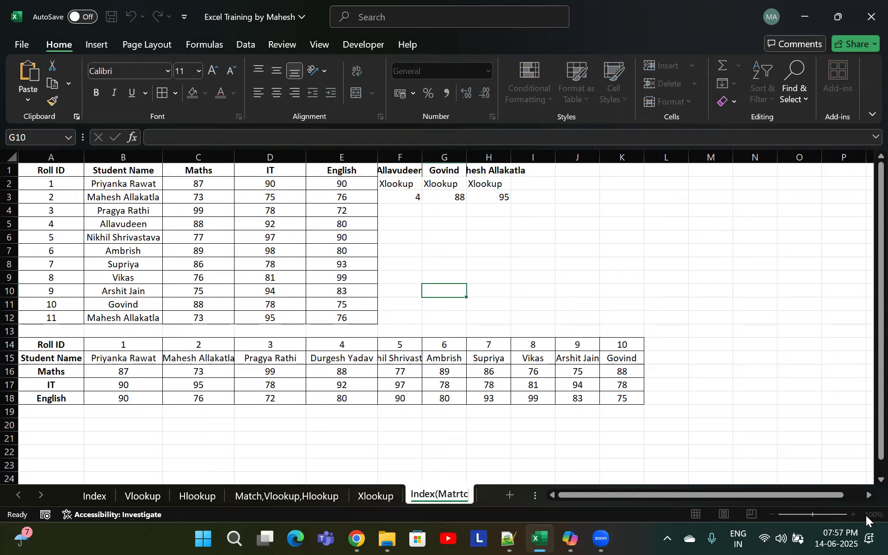
text(ch))
key(Return)
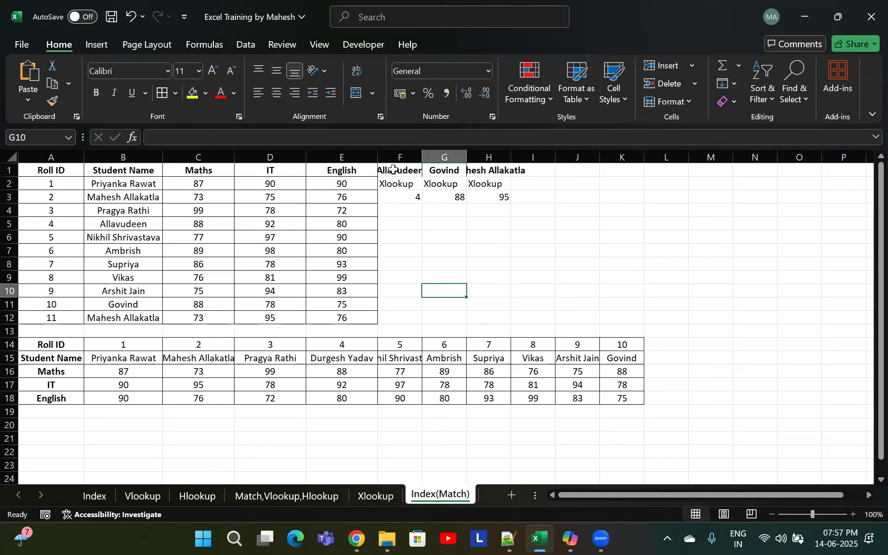
Clear the contents of cells F1:H3 on the Index(Match) sheet
click(394, 184)
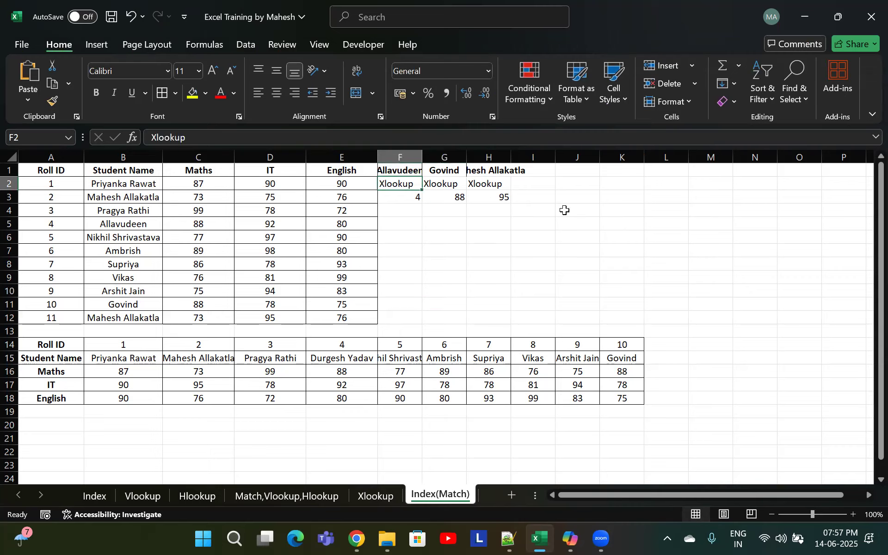
text(Hloo)
key(Escape)
drag(411, 171, 503, 193)
key(Delete)
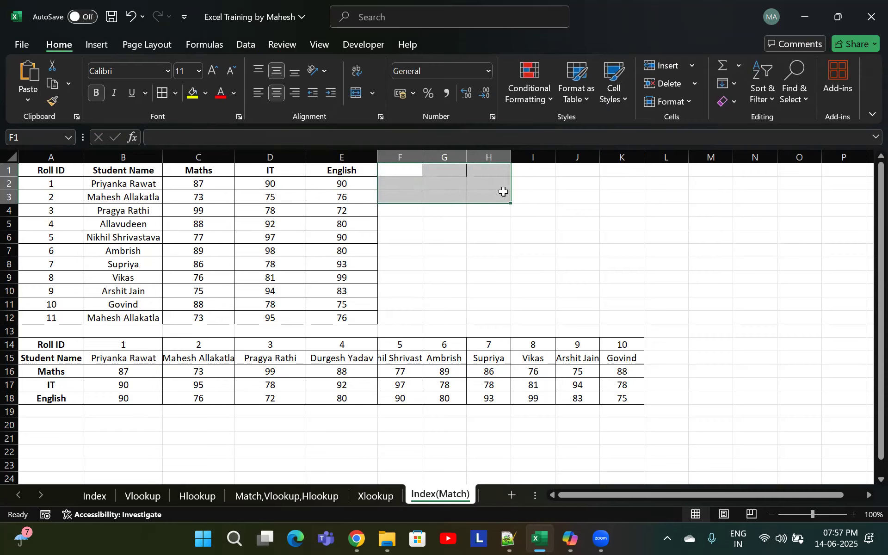
On the Xlookup sheet, enter =XLOOKUP(F15,A15:K15,A14:K14,,0,1) in B20 to return the Roll ID horizontally
scroll(439, 296, down, 1)
scroll(449, 271, up, 1)
click(430, 184)
click(375, 494)
scroll(95, 377, down, 2)
scroll(96, 377, up, 2)
scroll(192, 348, down, 3)
scroll(132, 351, up, 2)
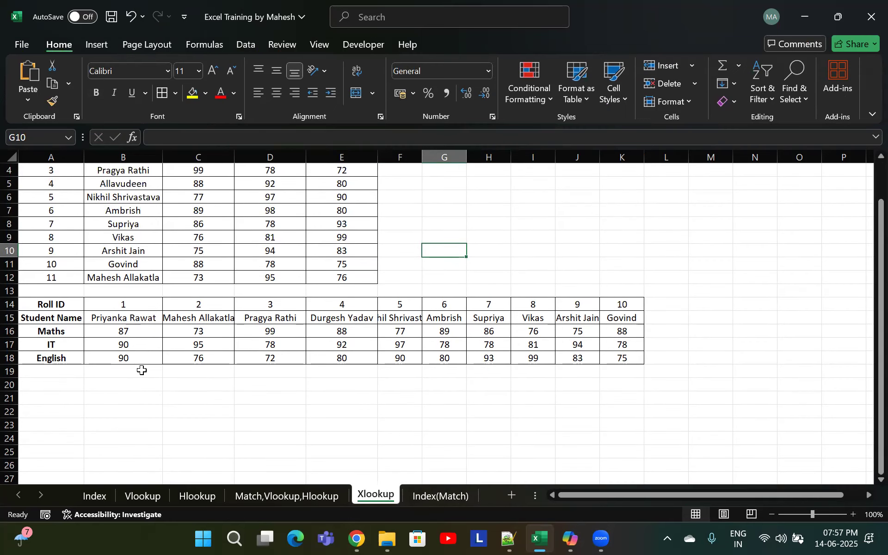
click(129, 384)
scroll(327, 368, up, 1)
text(=xloo)
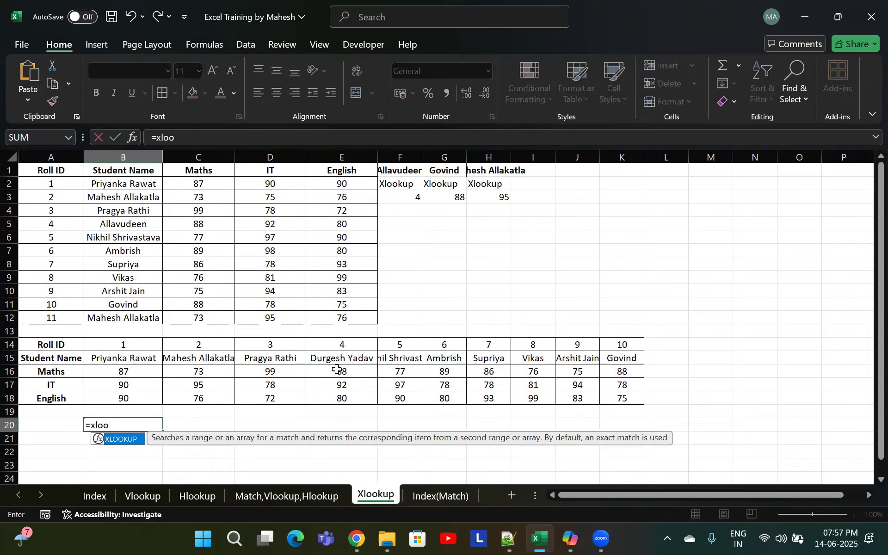
key(Tab)
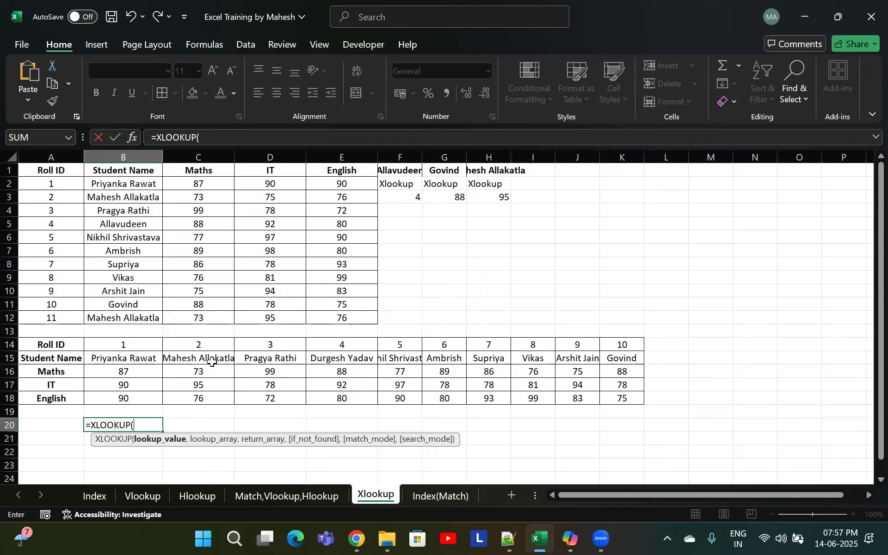
click(417, 358)
text(,)
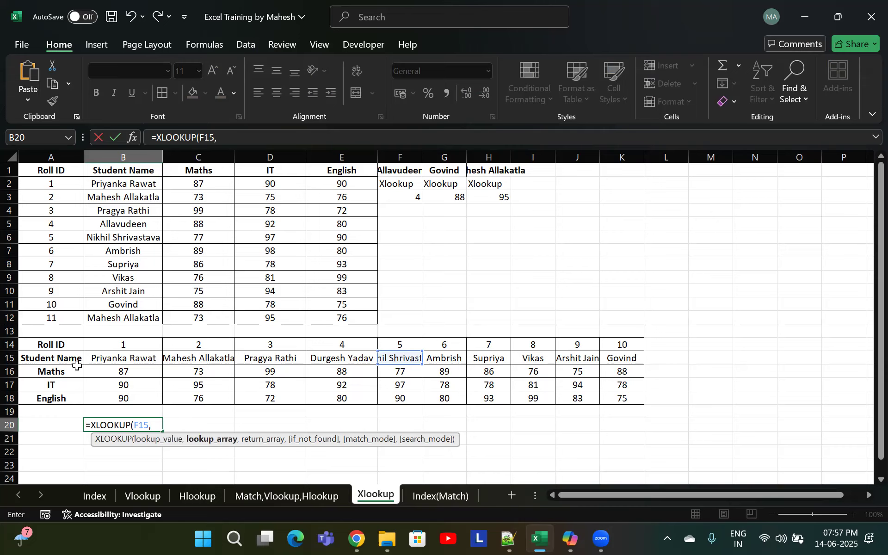
click(46, 344)
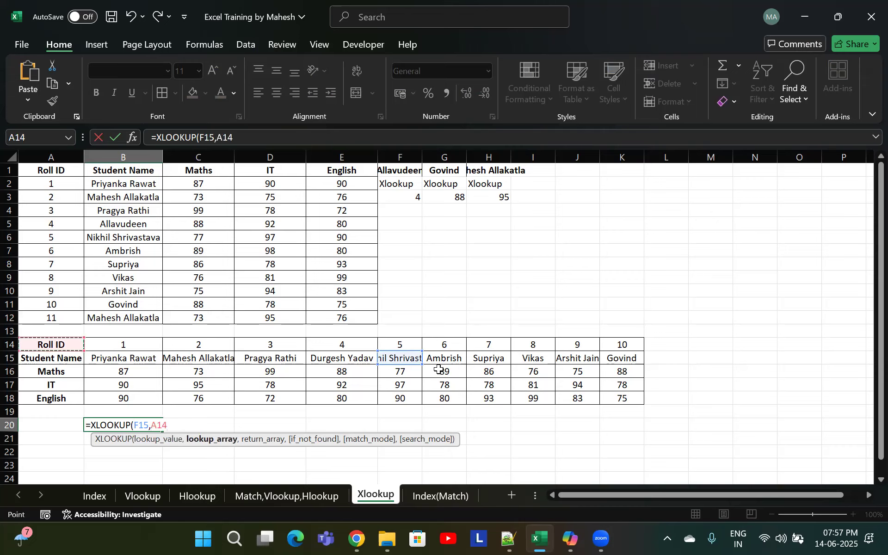
key(ctrl+shift+Down)
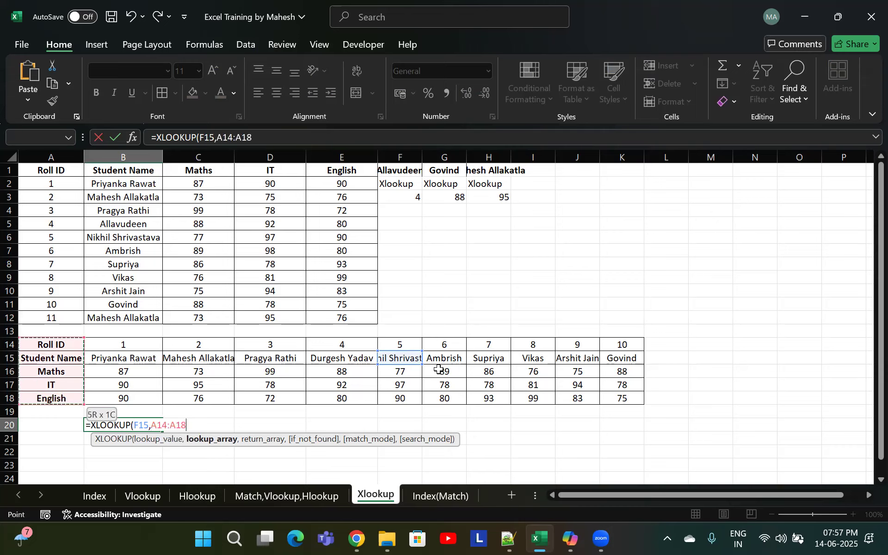
click(53, 359)
key(ctrl+shift+Right)
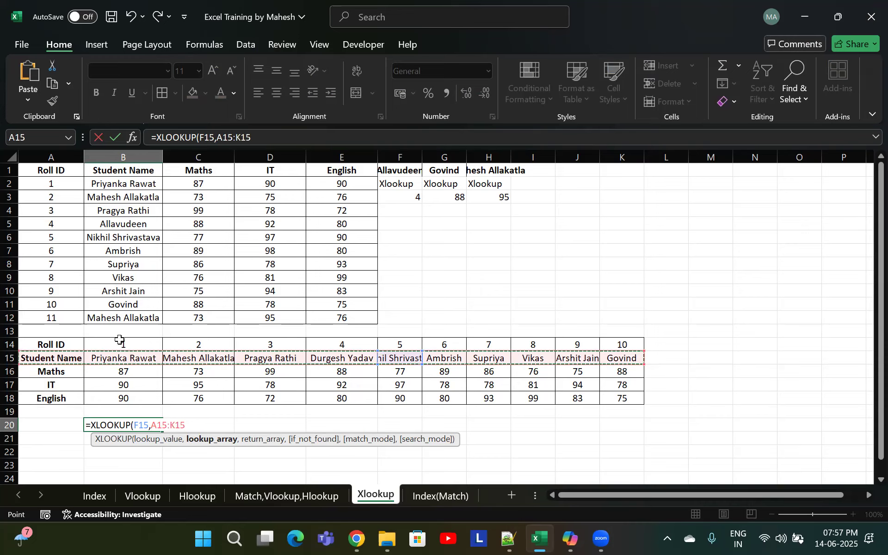
text(,)
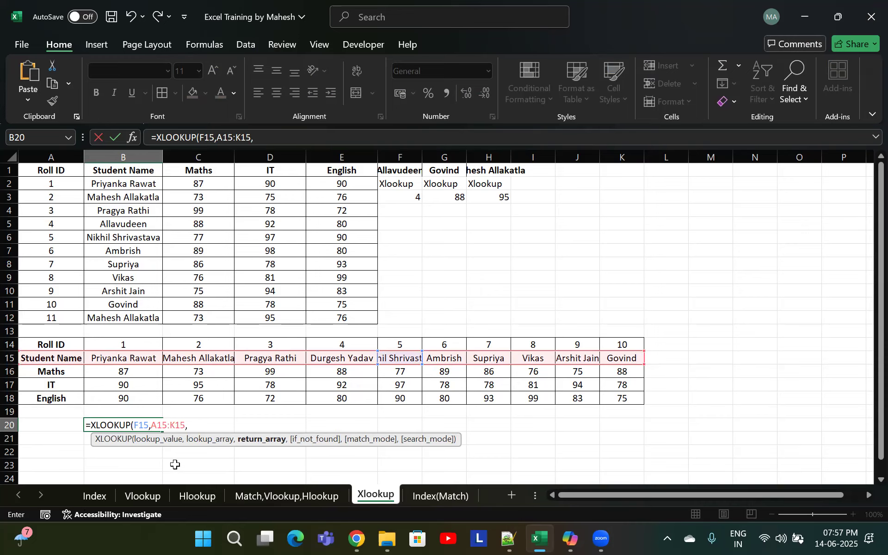
click(65, 343)
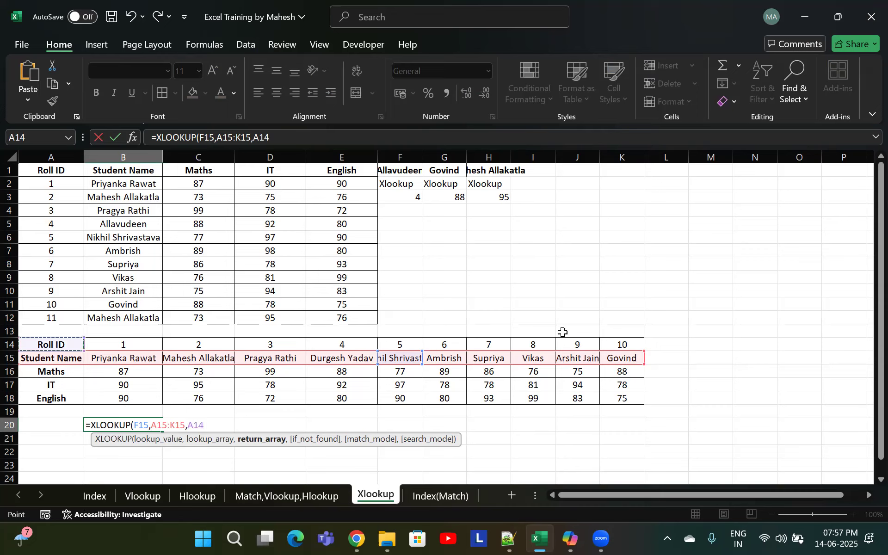
key(ctrl+shift+Right)
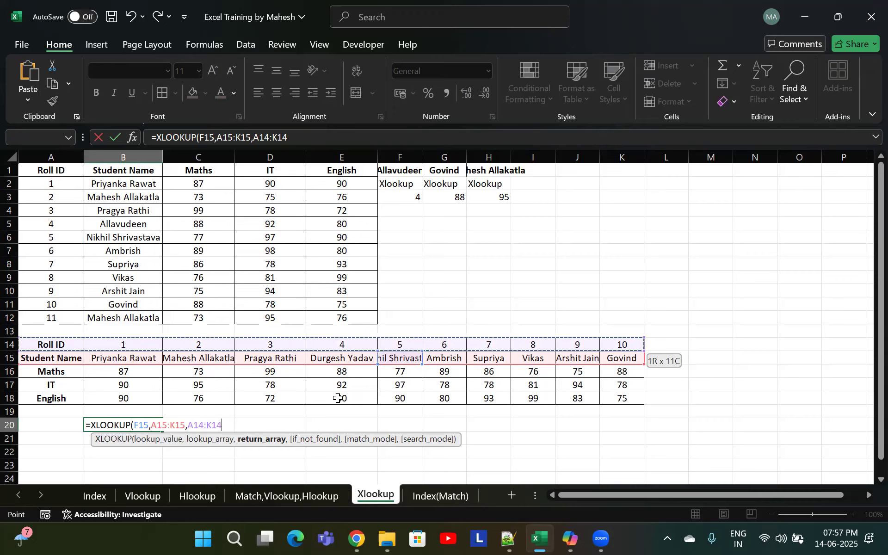
text(,)
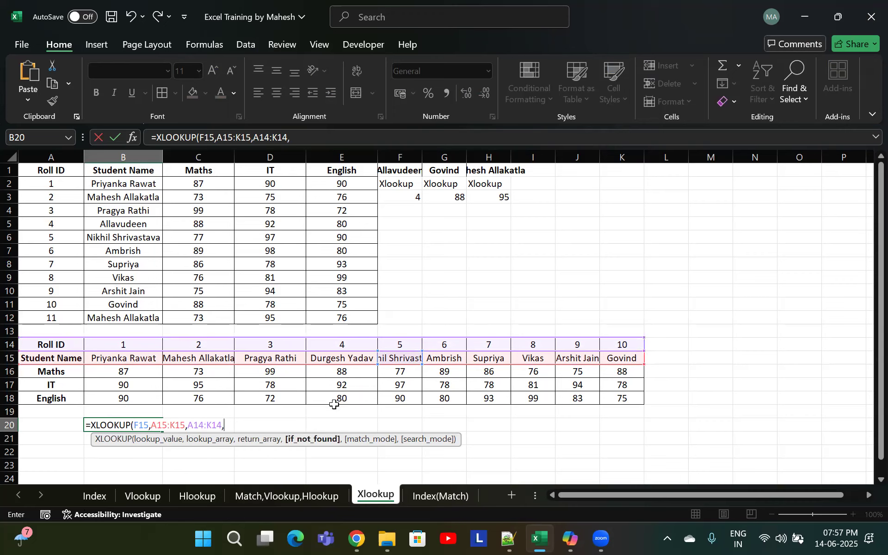
text(,)
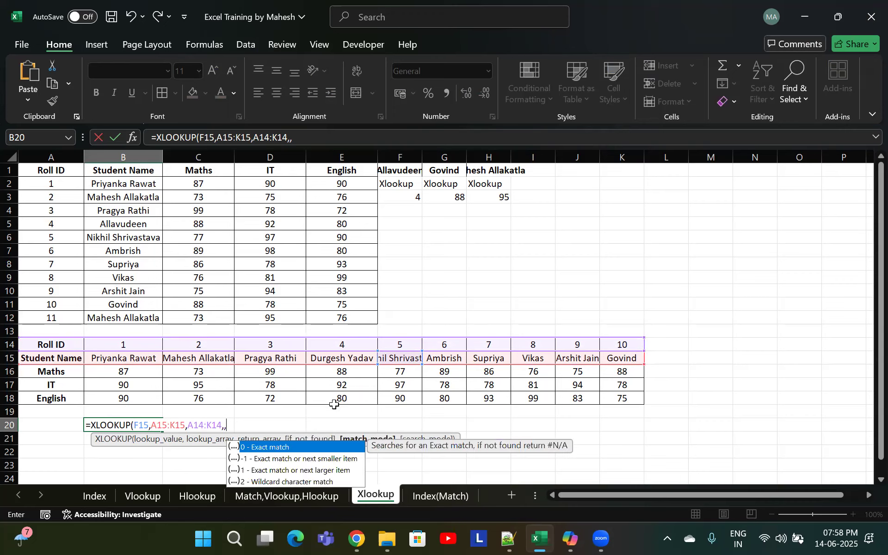
text(0)
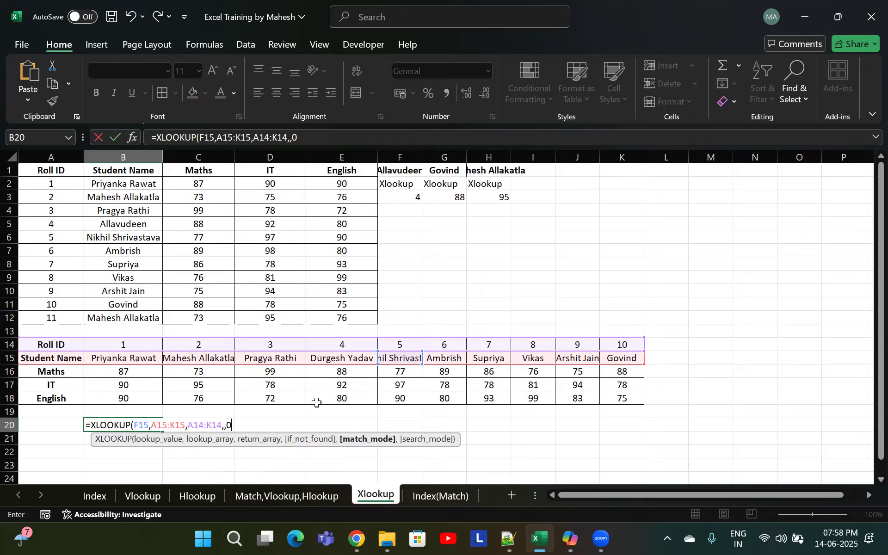
text(,)
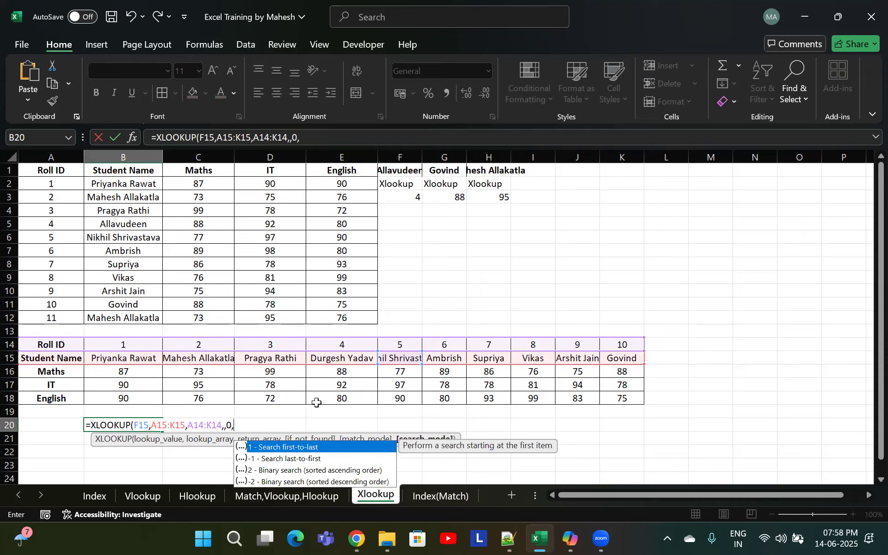
text(1))
key(Return)
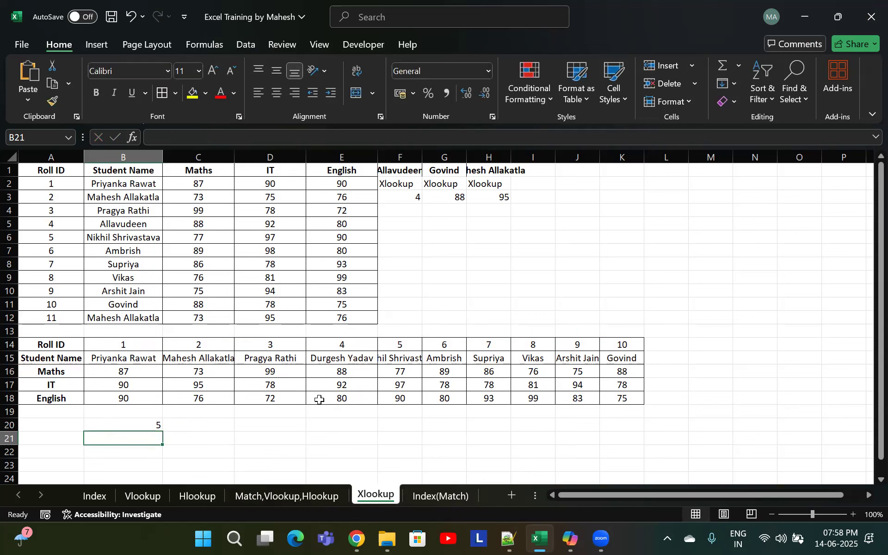
AutoFit the width of column F to its contents
click(402, 362)
key(alt+h)
key(o)
key(i)
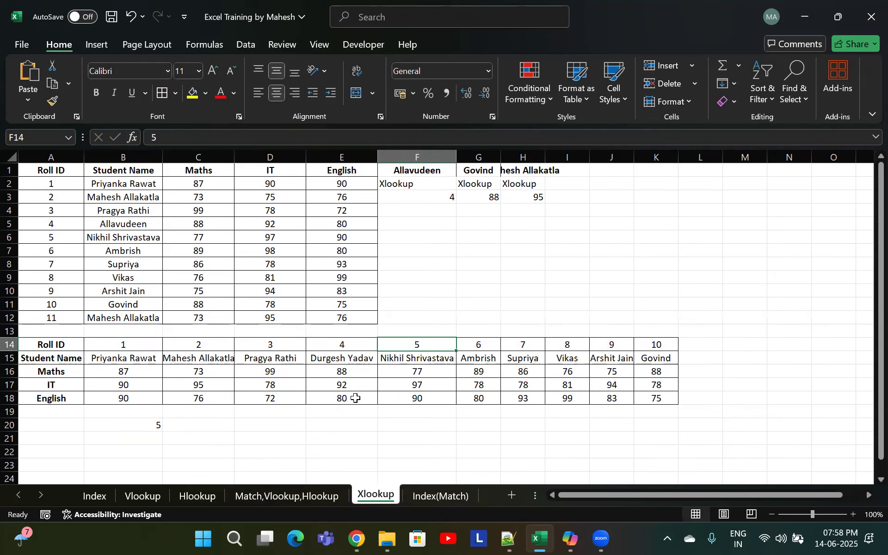
Label cell B19 as XLOOKUP and save the workbook
click(155, 424)
click(152, 413)
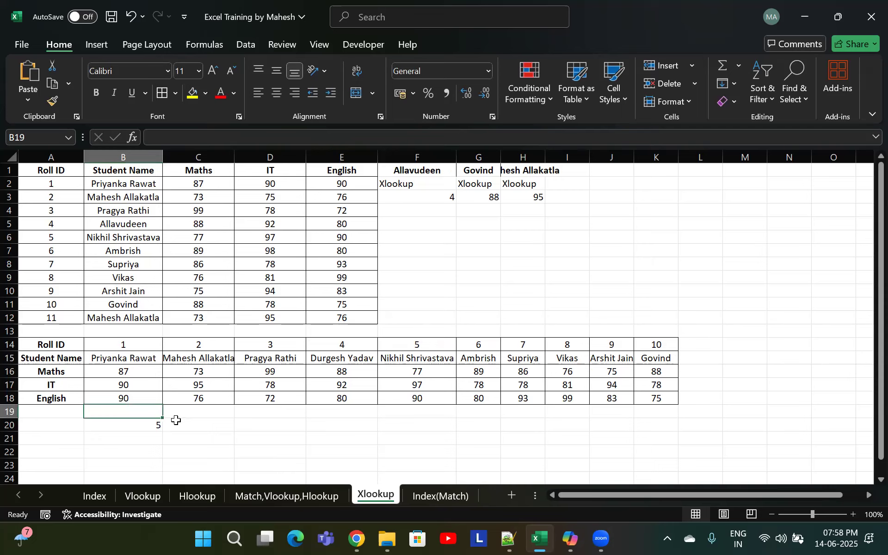
text(XLOOKUP)
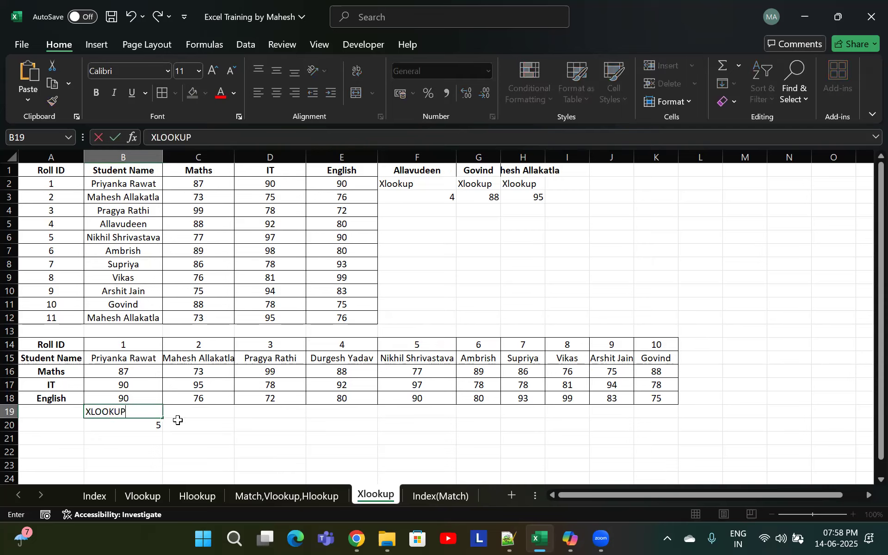
key(Up)
click(418, 278)
key(ctrl+s)
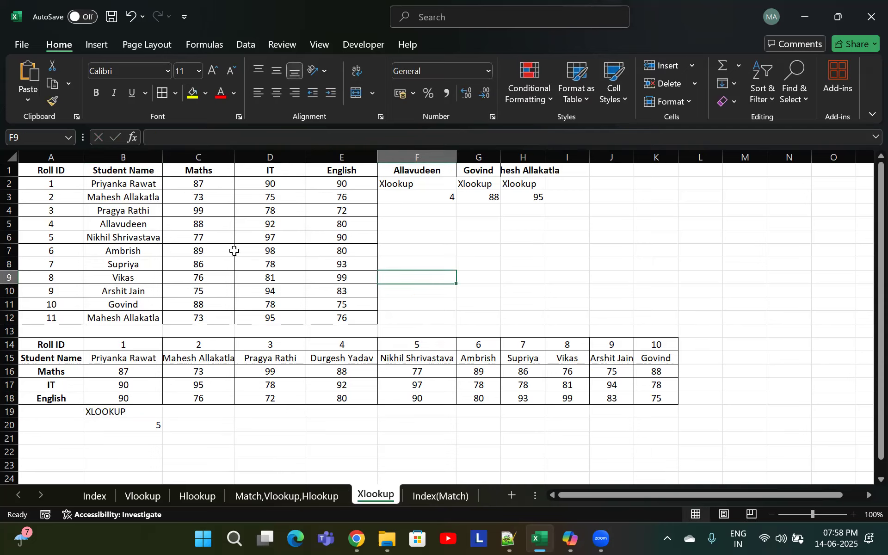
click(352, 222)
click(156, 211)
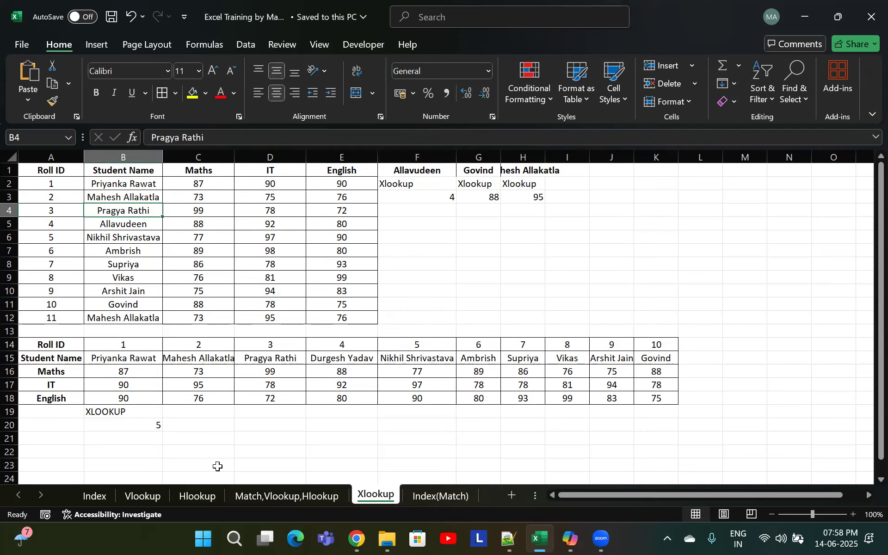
Switch to the Index(Match) sheet
click(429, 494)
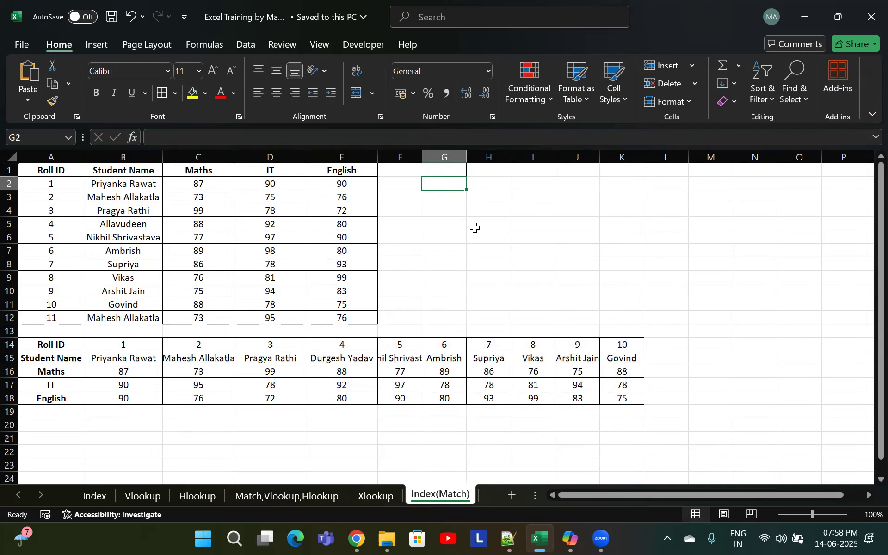
text(=)
text(x)
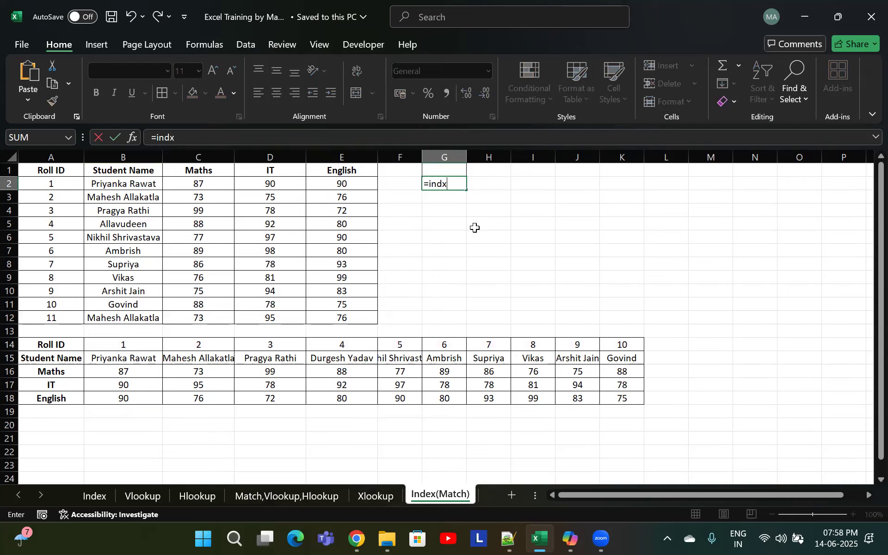
key(BackSpace)
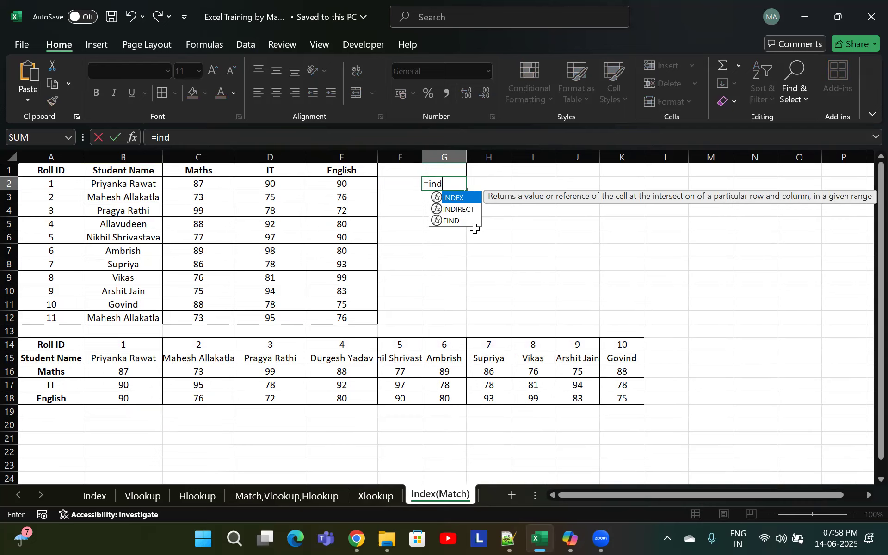
key(Tab)
drag(51, 169, 341, 317)
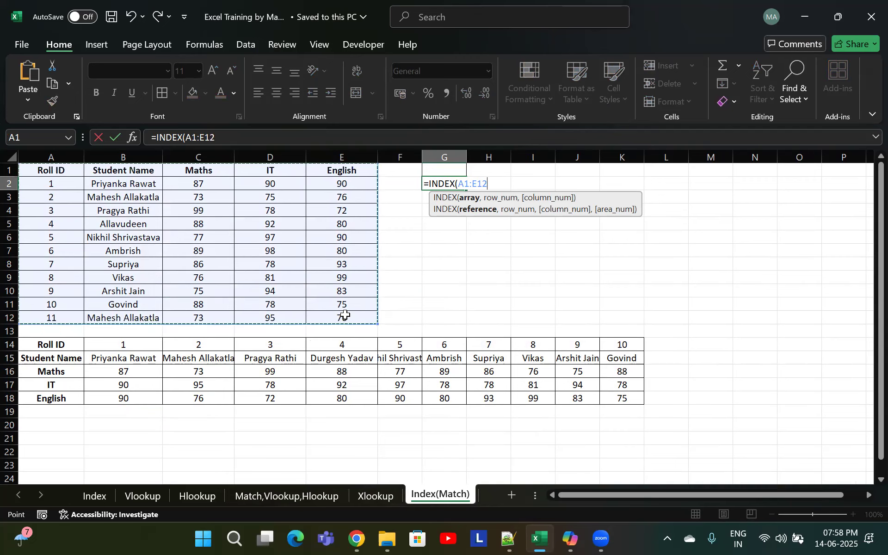
key(Escape)
click(194, 225)
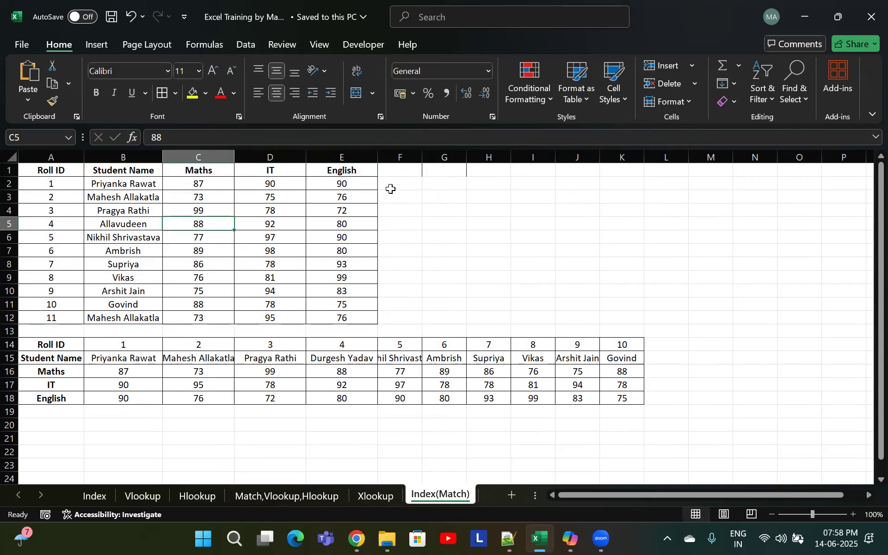
click(444, 169)
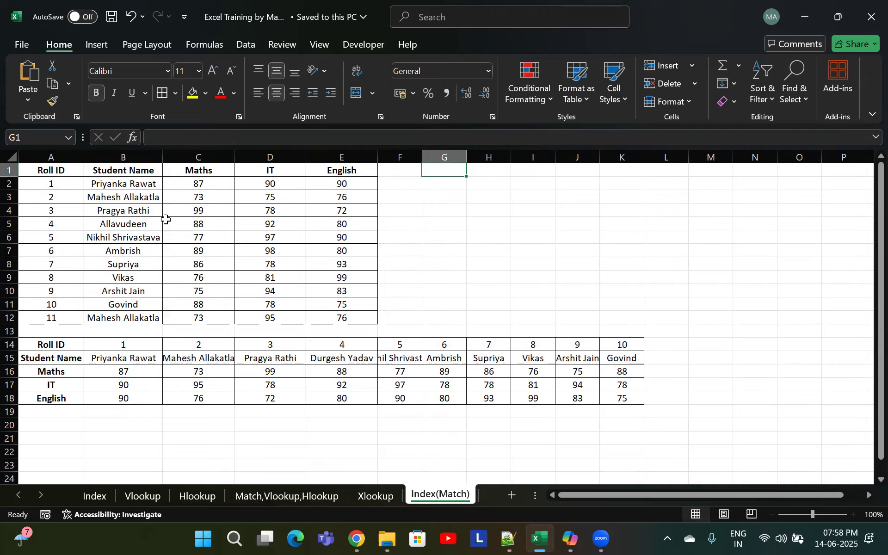
click(137, 223)
click(219, 224)
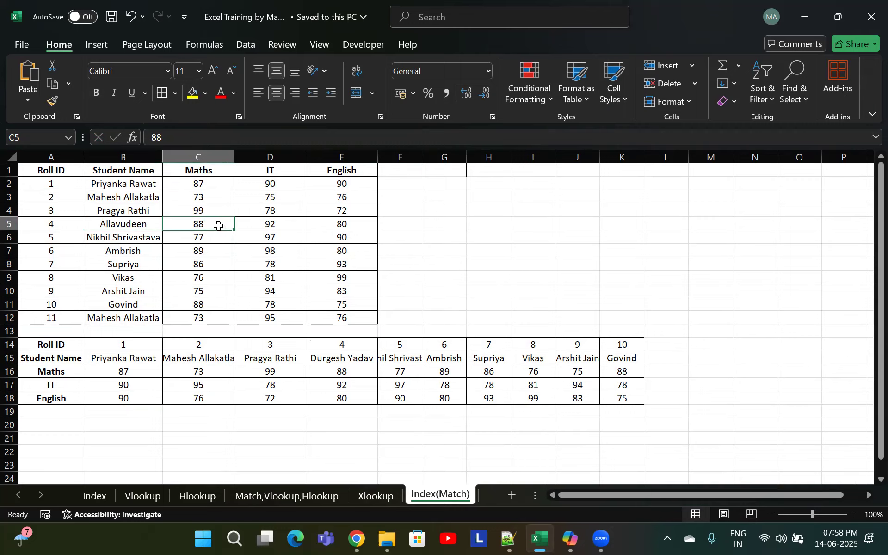
click(446, 174)
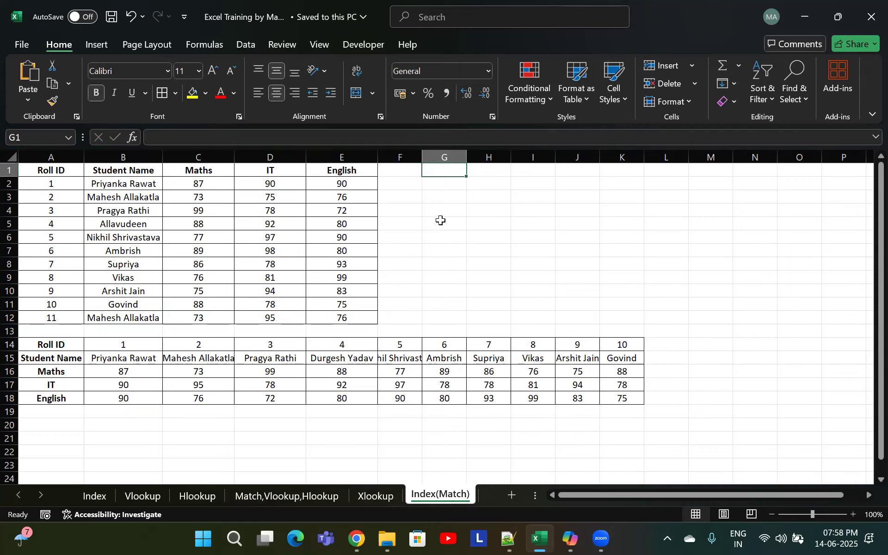
In G2, enter =INDEX(A1:E12,5,3) to return the value at row 5, column 3 of the student table
key(Down)
text(Inde)
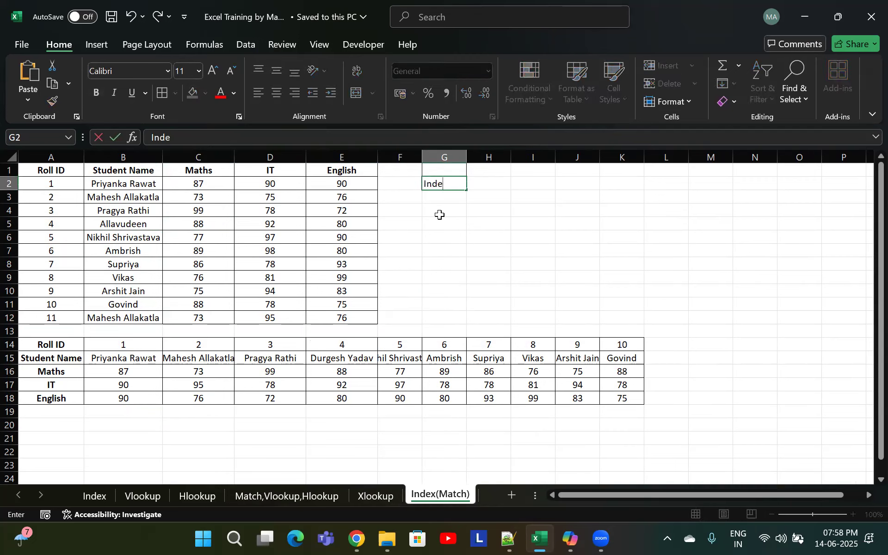
key(BackSpace)
key(BackSpace)
key(BackSpace)
text(=index)
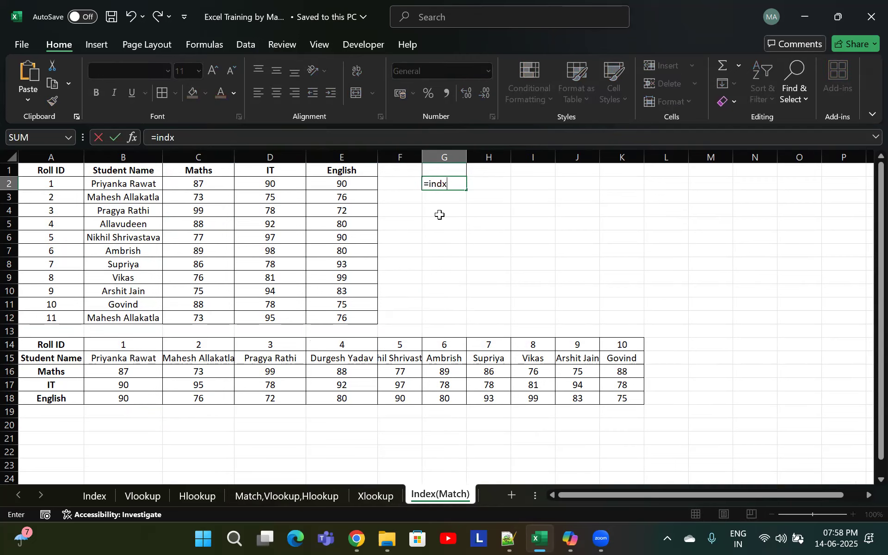
key(Tab)
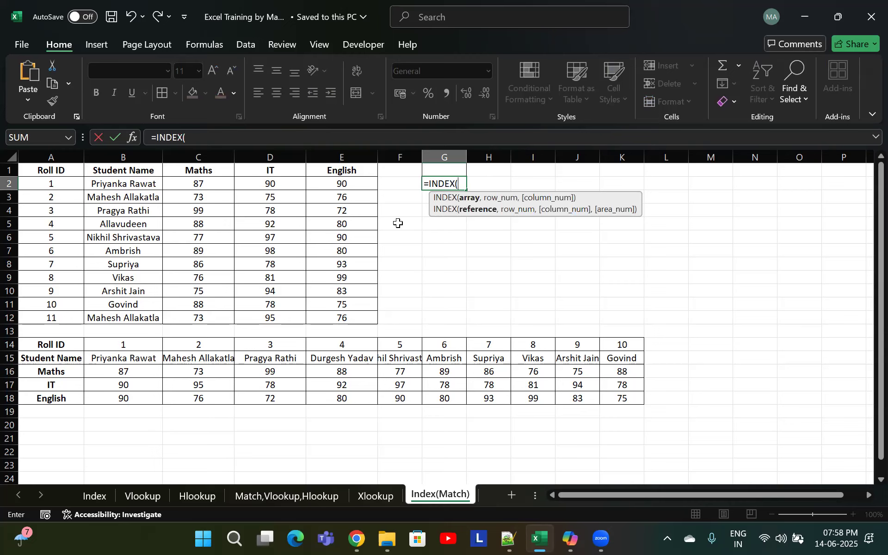
drag(72, 173, 345, 317)
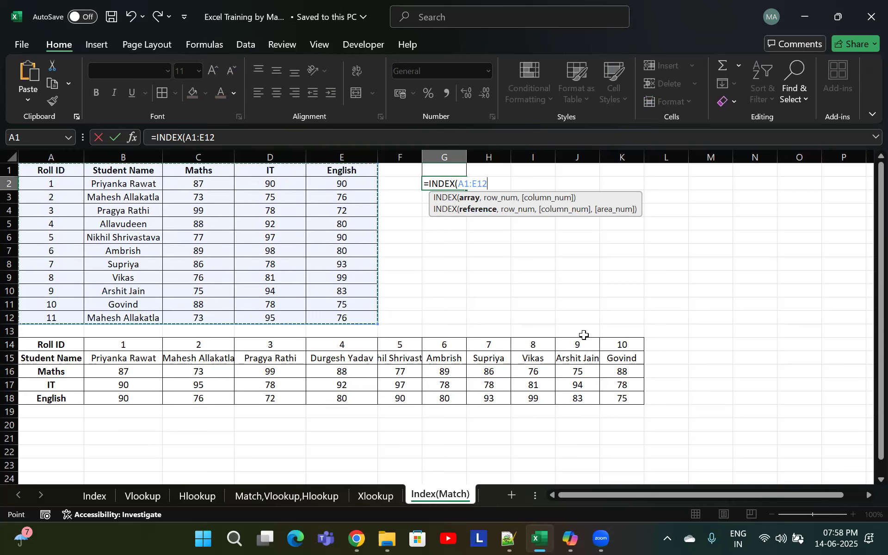
text(,)
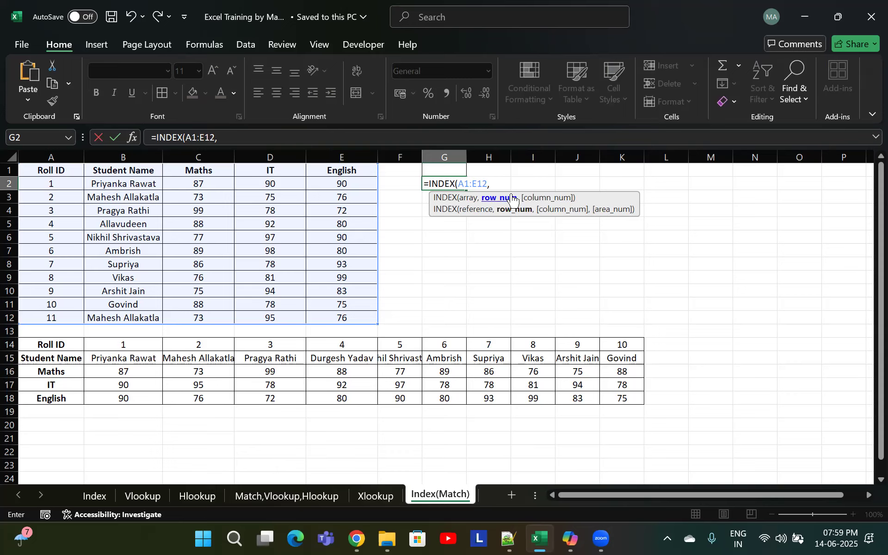
text(5,)
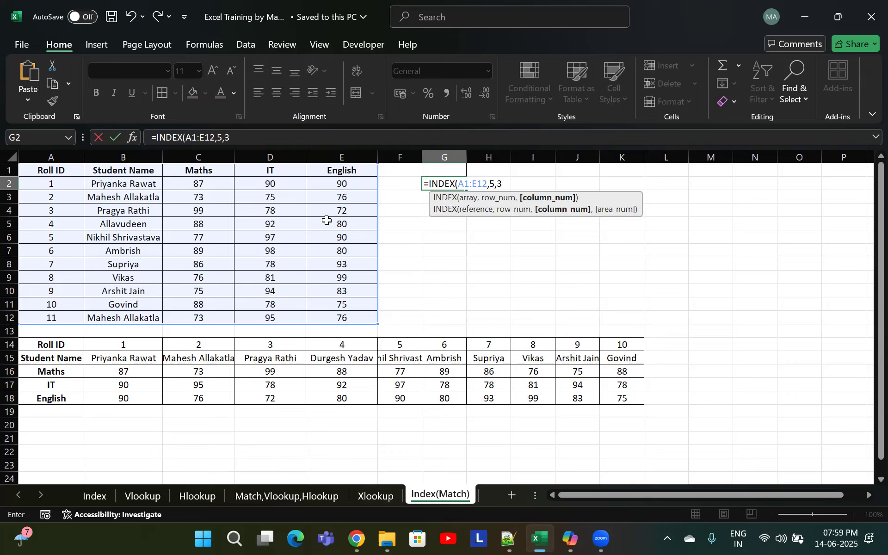
text(3))
key(Return)
Start an INDEX formula in G3 using A1:E12 as the array
key(Up)
key(Right)
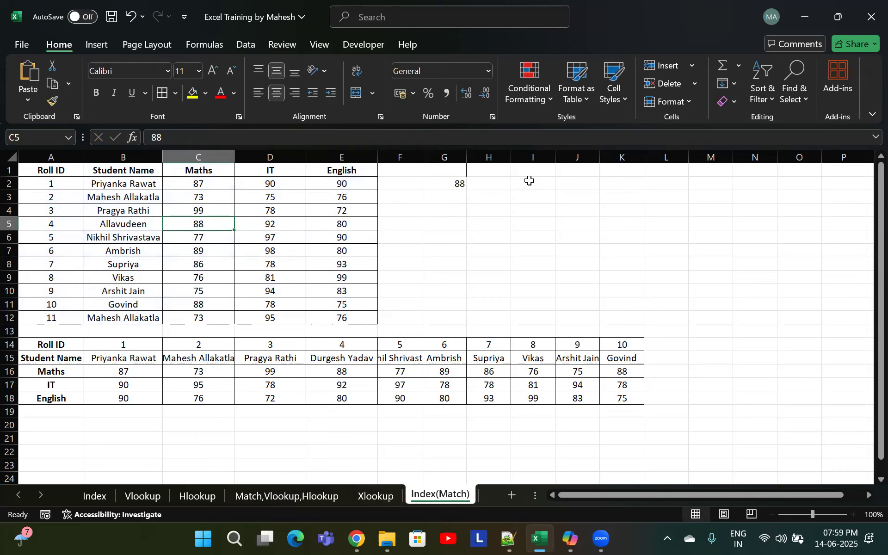
click(446, 197)
text(=)
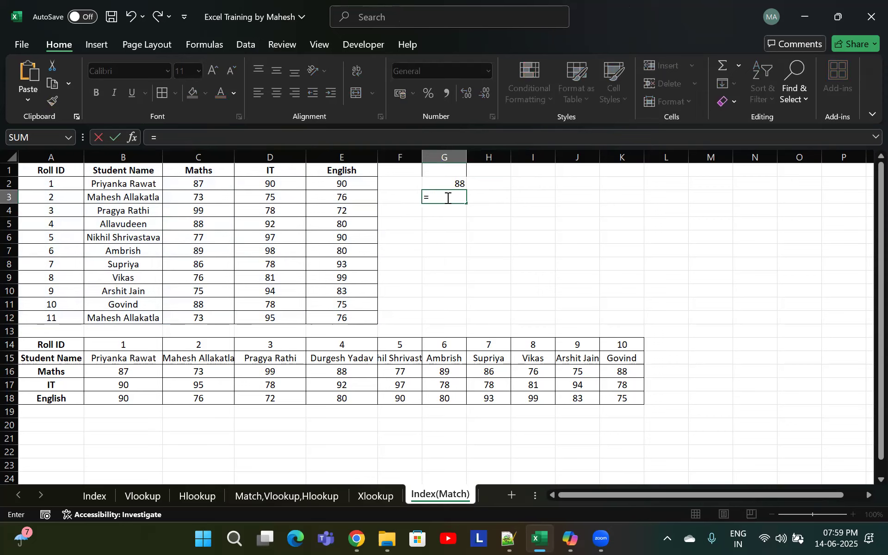
text(xloo)
key(BackSpace)
key(BackSpace)
key(BackSpace)
key(BackSpace)
text(inde)
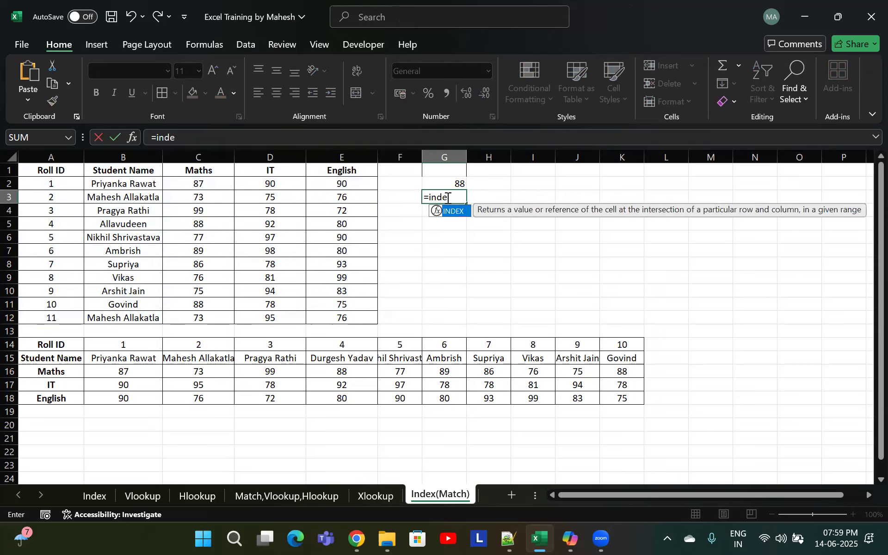
key(Tab)
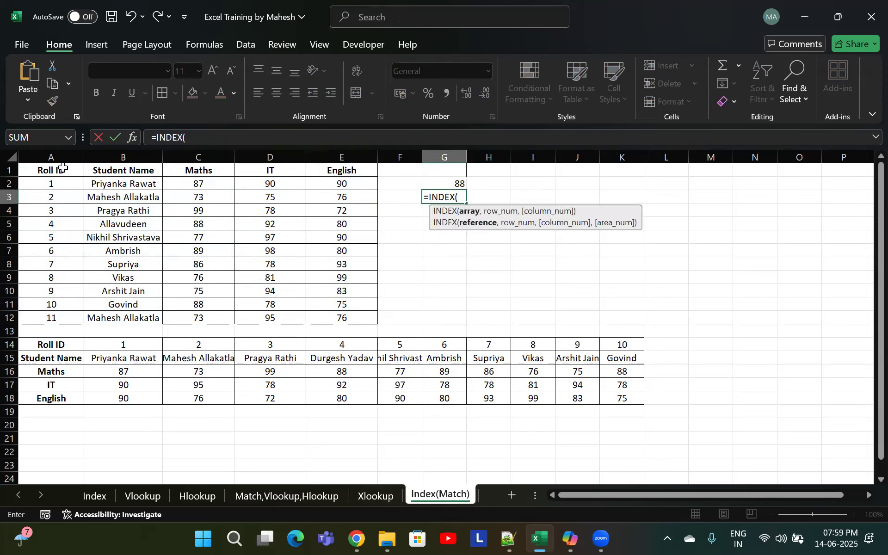
drag(65, 169, 318, 315)
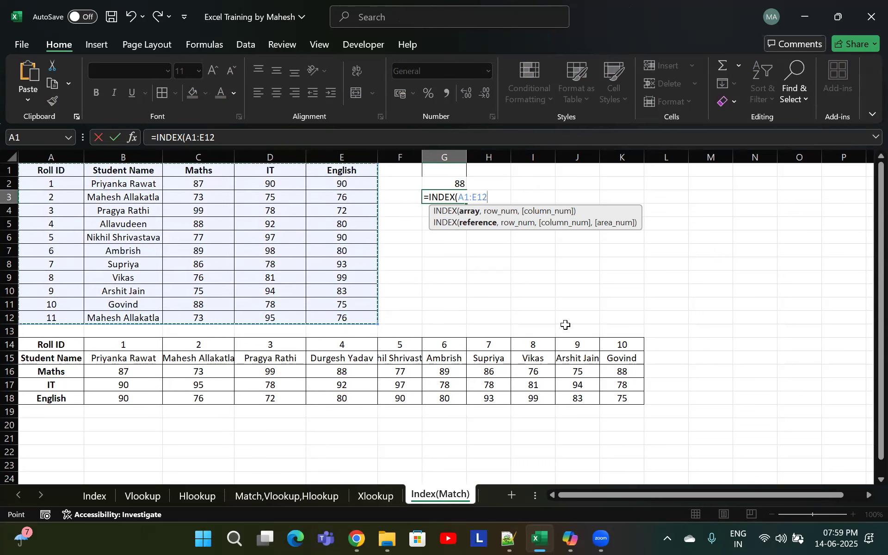
text(,)
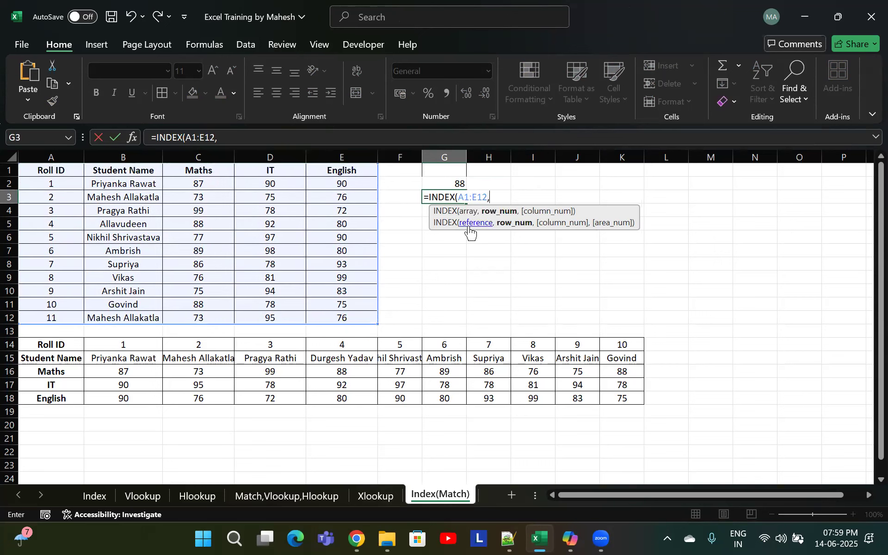
text(match)
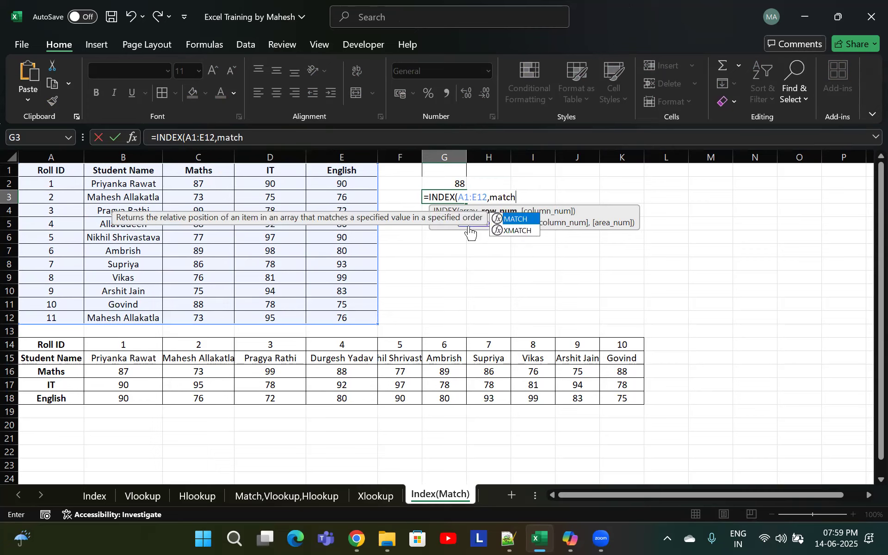
Add MATCH(B5,B1:B12,0) as the INDEX row-number argument to find Allavudeen's row
key(Tab)
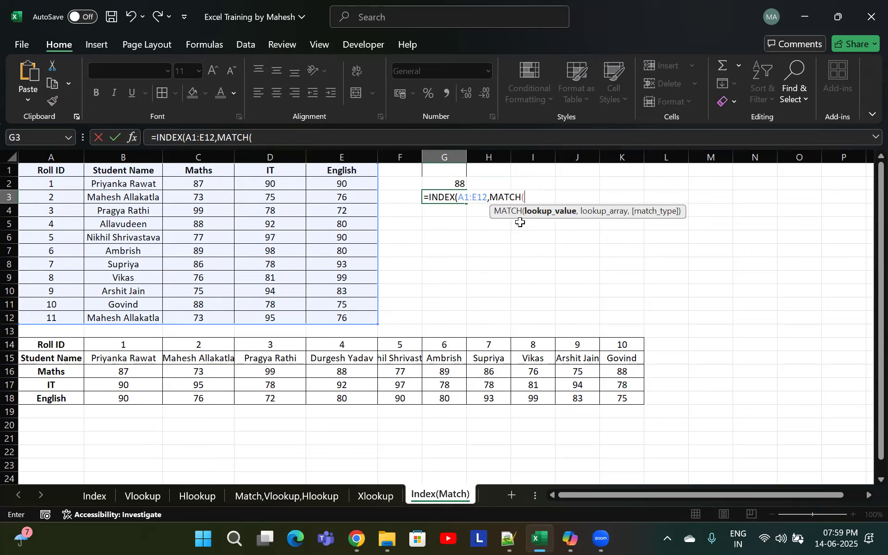
key(BackSpace)
key(BackSpace)
key(BackSpace)
key(BackSpace)
key(BackSpace)
key(BackSpace)
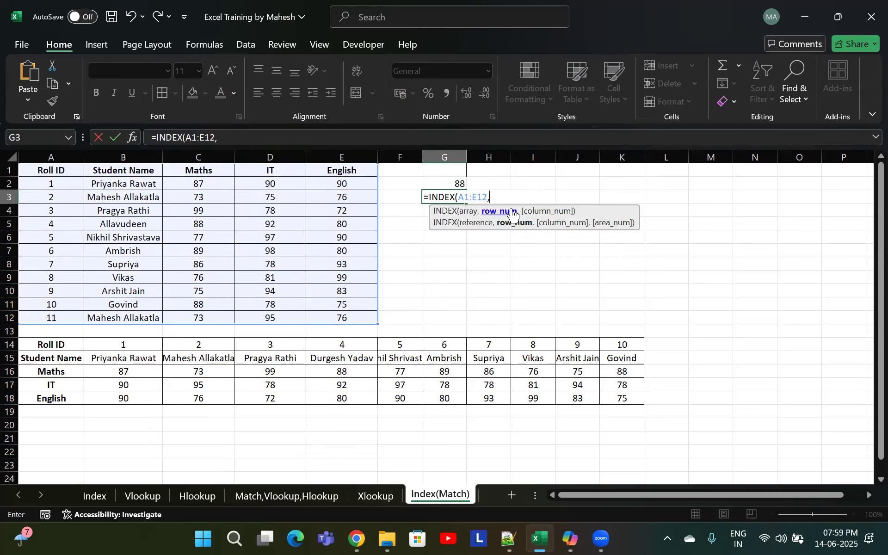
text(match)
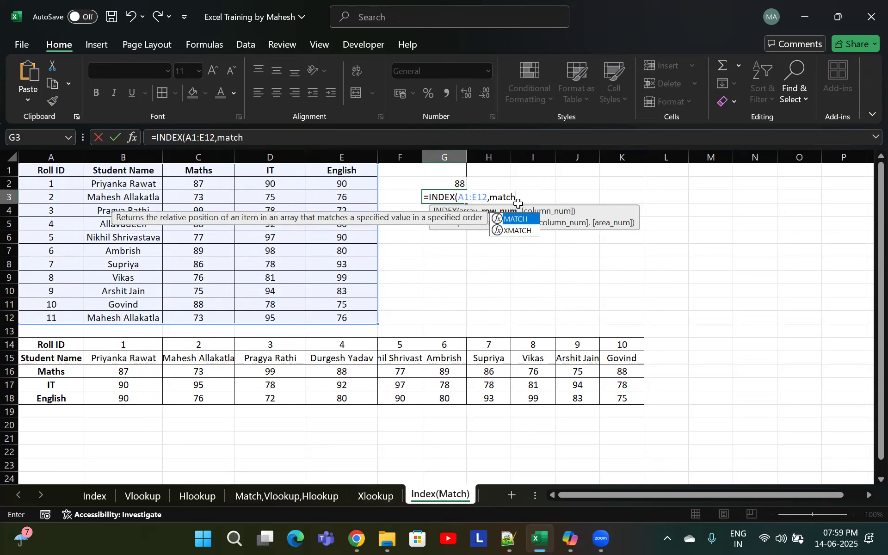
key(Tab)
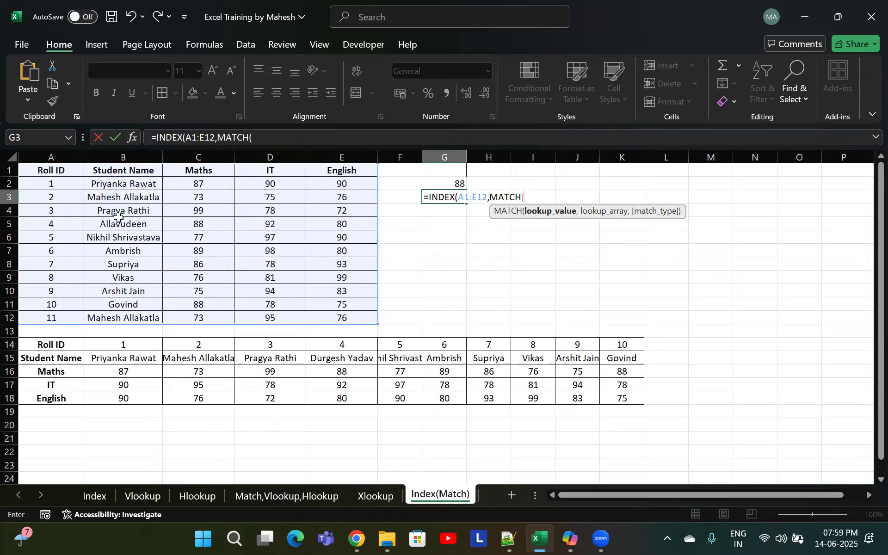
click(139, 224)
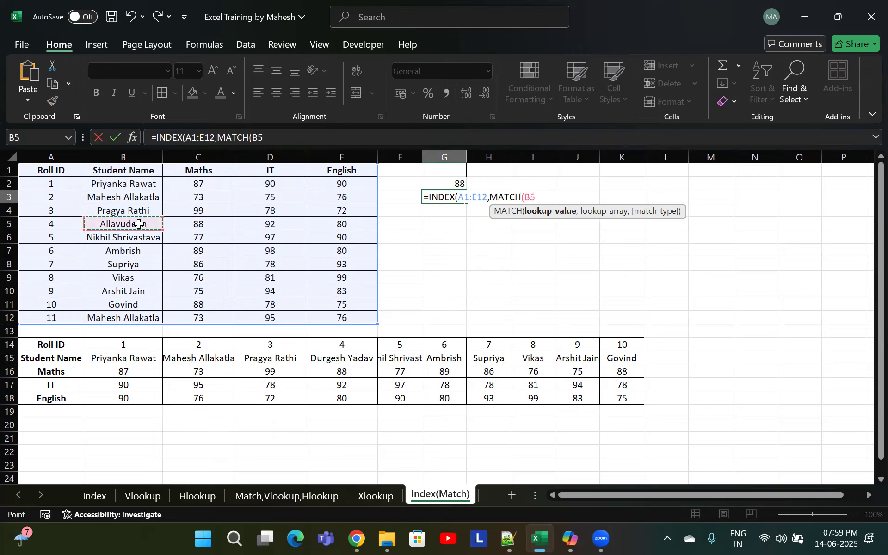
text(,)
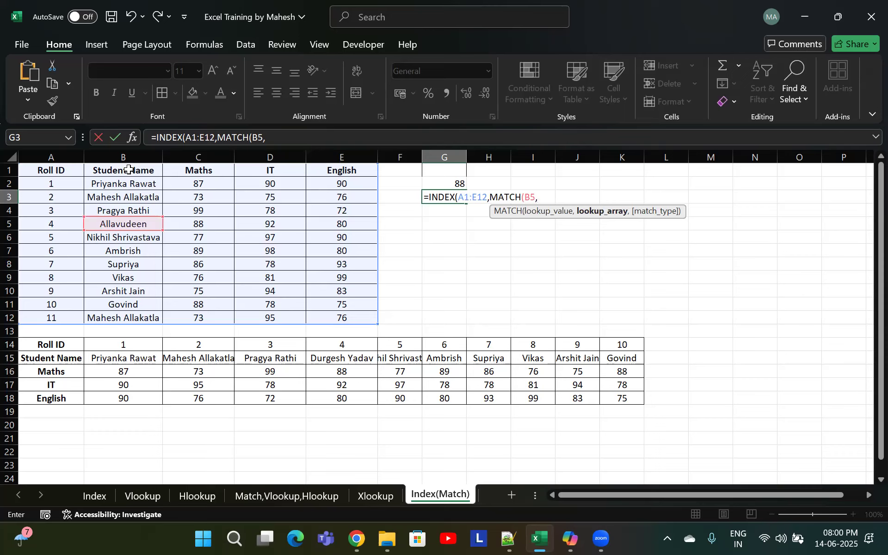
drag(129, 170, 116, 317)
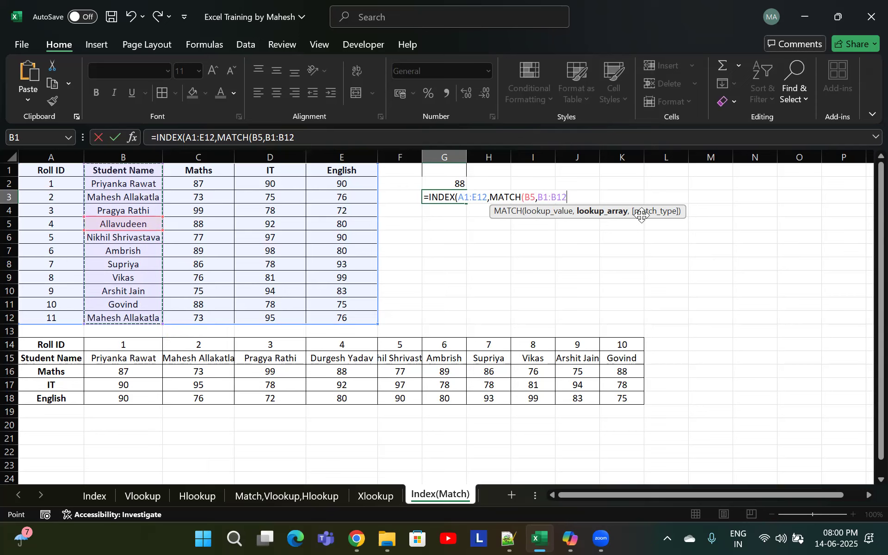
text(,0))
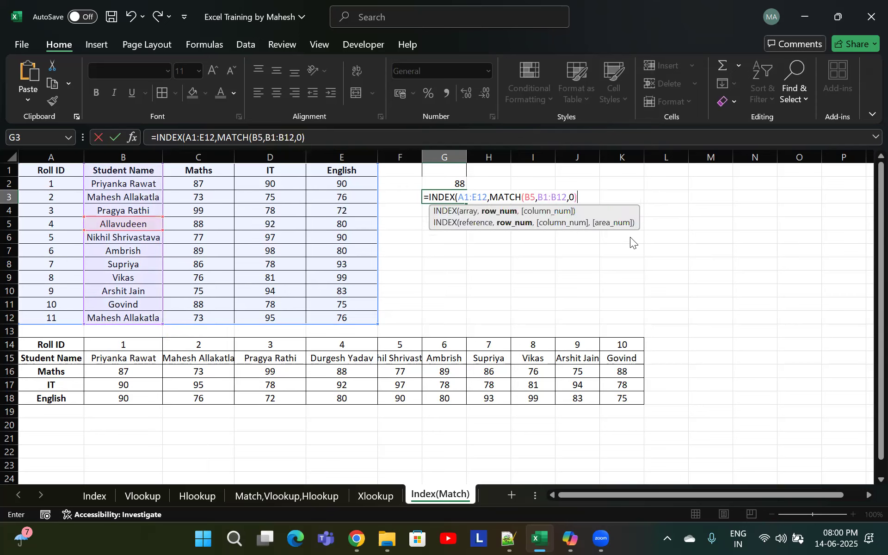
text(,)
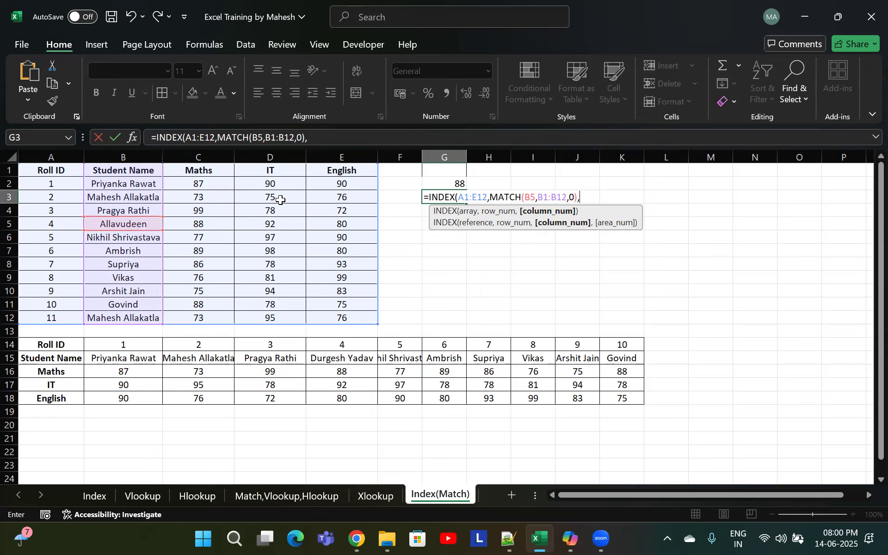
Complete the G3 formula by adding MATCH(C1,A1:E1,0) as the column-number argument, giving =INDEX(A1:E12,MATCH(B5,B1:B12,0),MATCH(C1,A1:E1,0))
text(match)
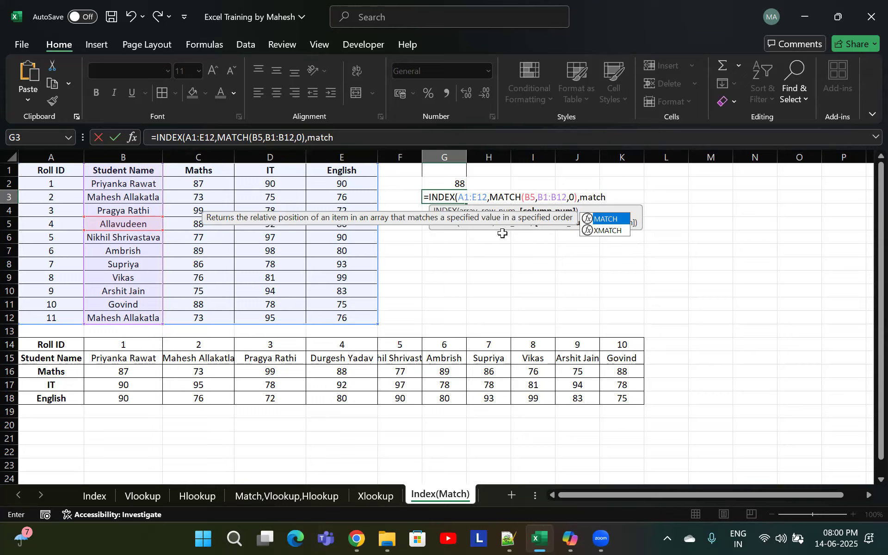
double_click(536, 196)
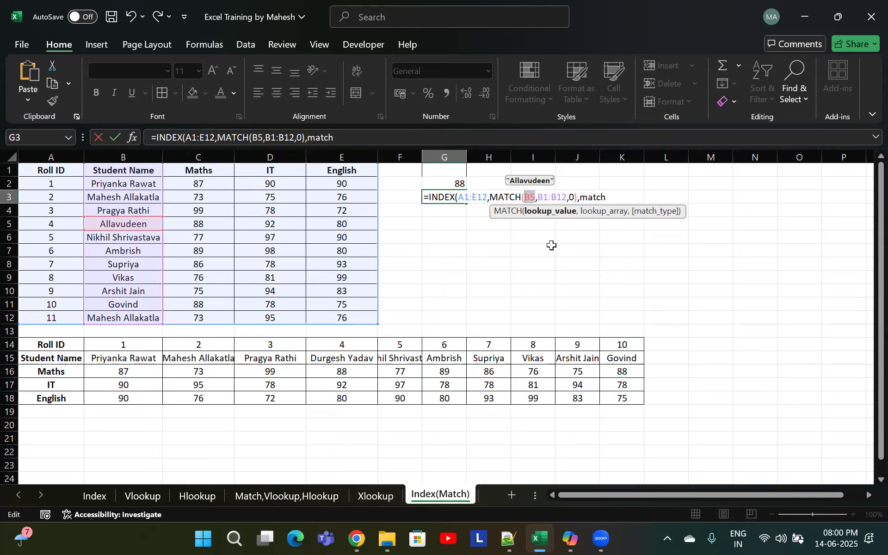
click(601, 198)
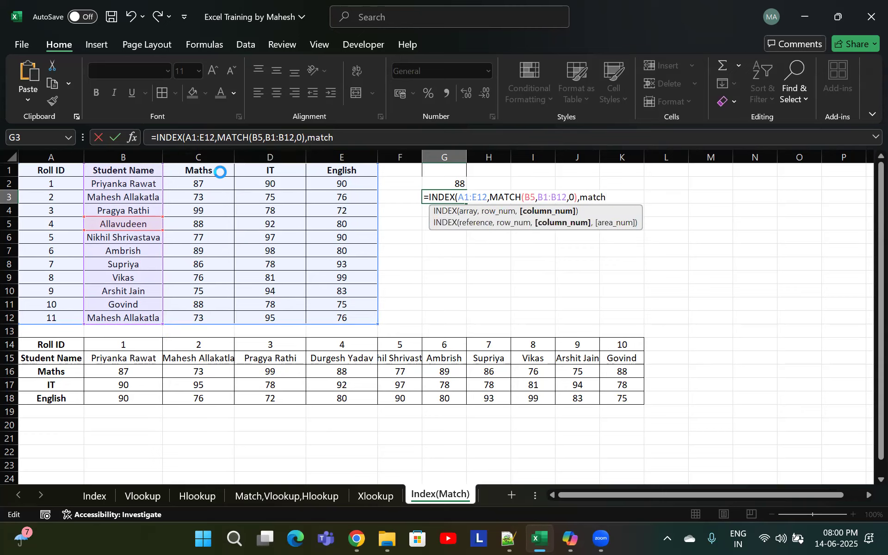
click(223, 173)
click(462, 303)
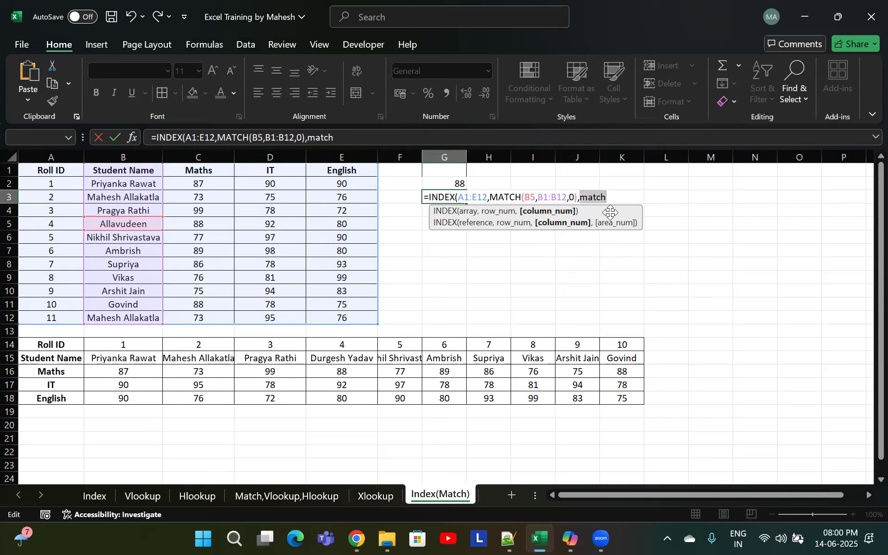
key(BackSpace)
text(matc)
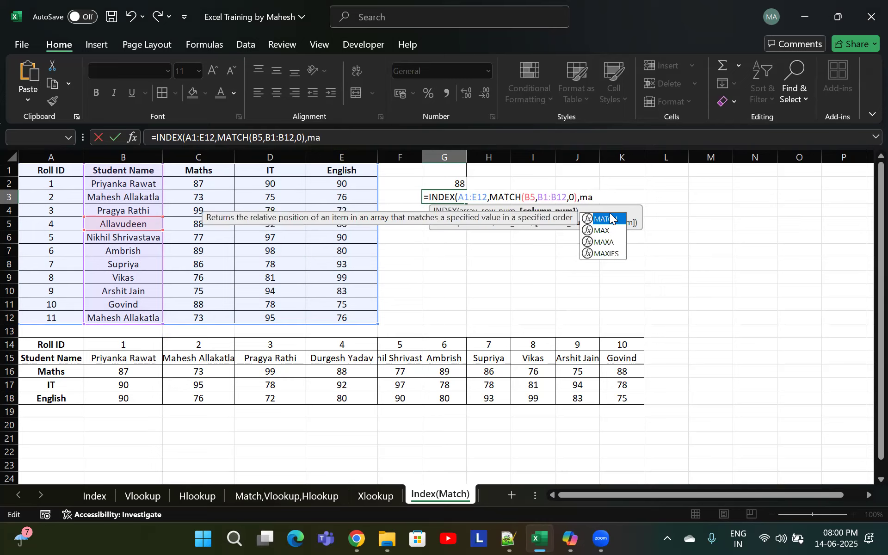
key(Tab)
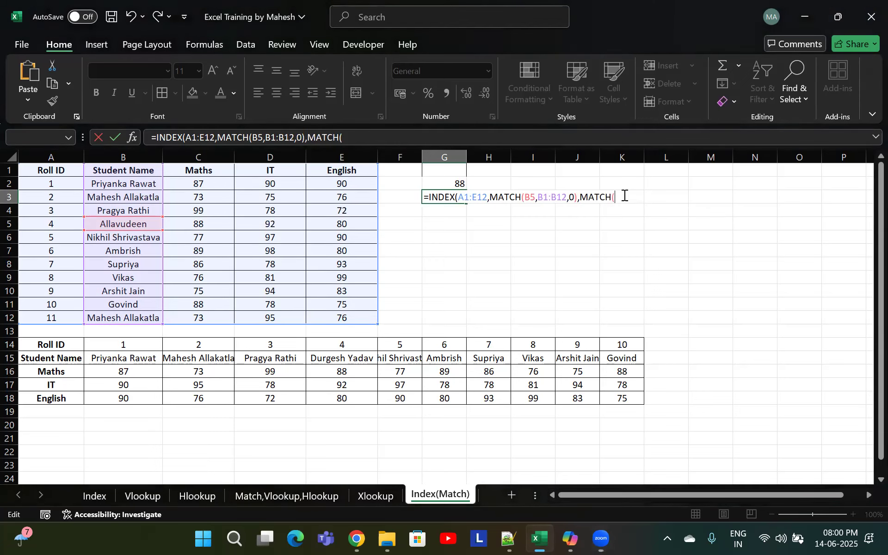
click(209, 170)
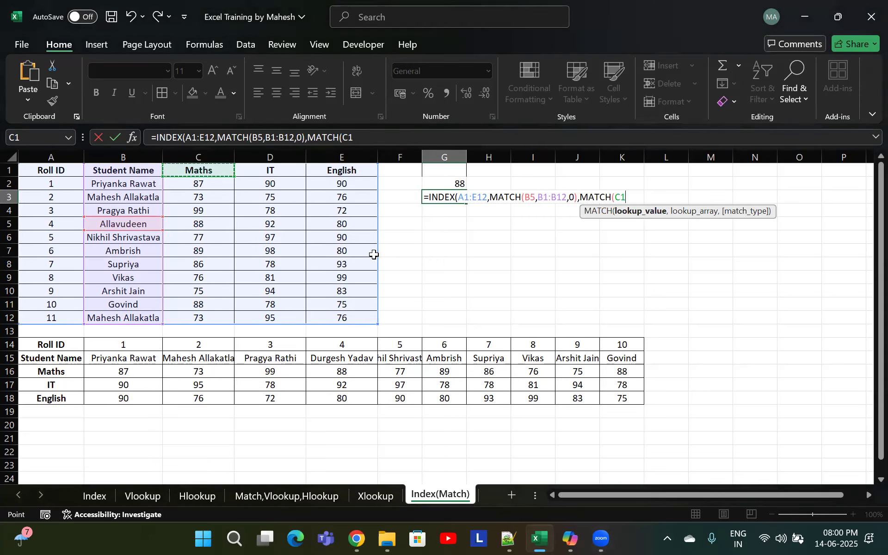
text(,)
drag(42, 169, 365, 171)
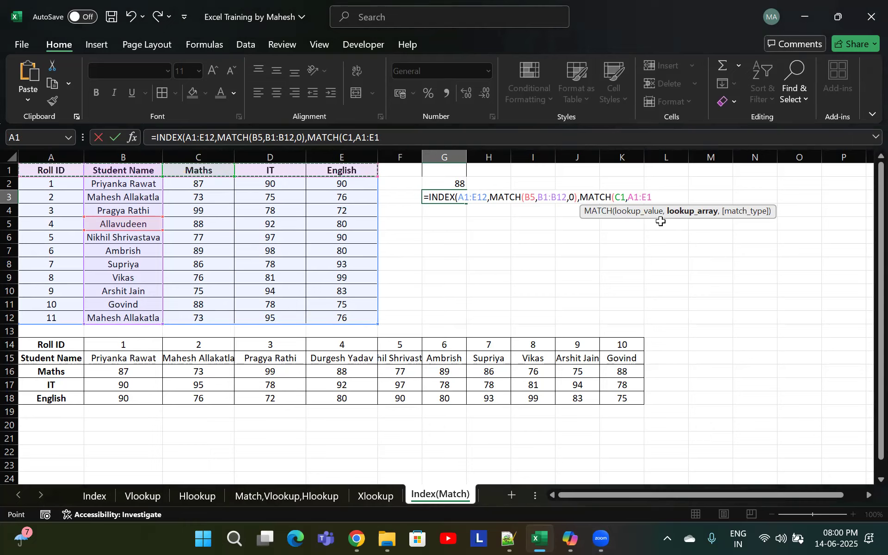
text(,0)
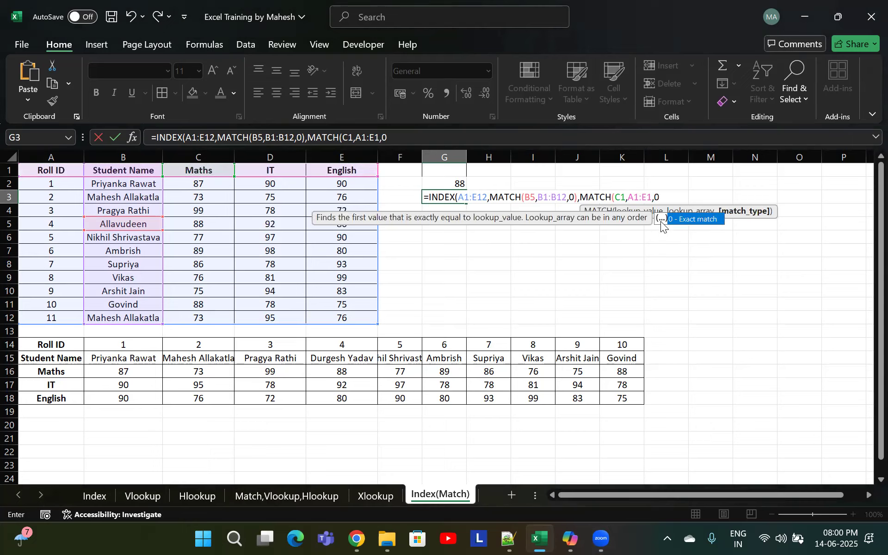
text())
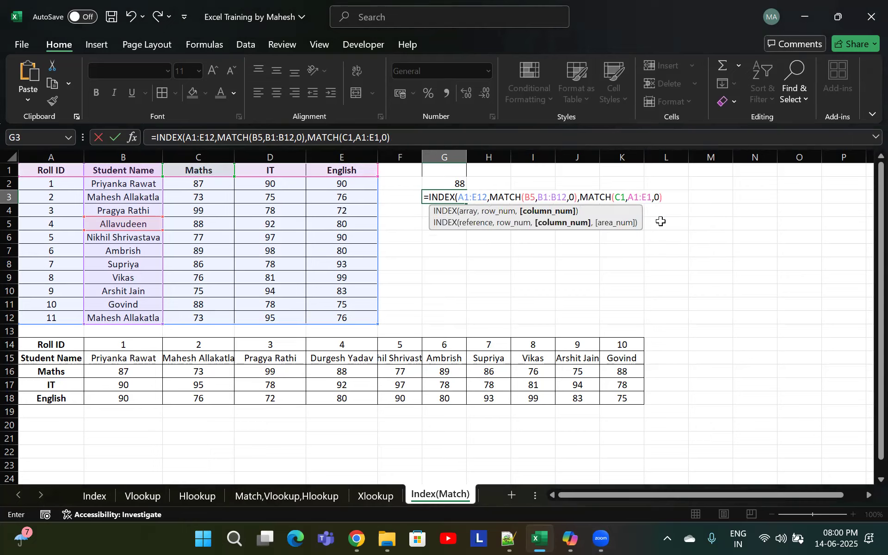
text())
key(Return)
Compare the formulas in G2 and G3 by opening each one for editing
key(Up)
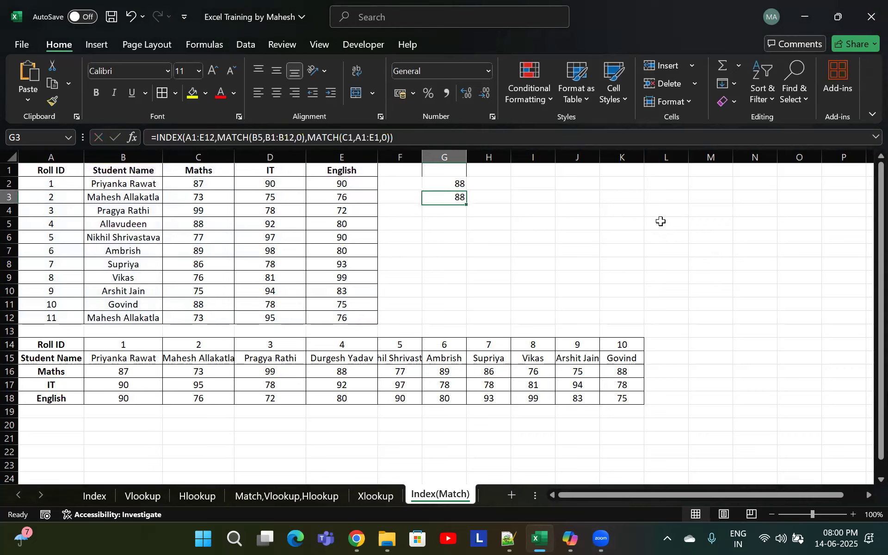
key(Up)
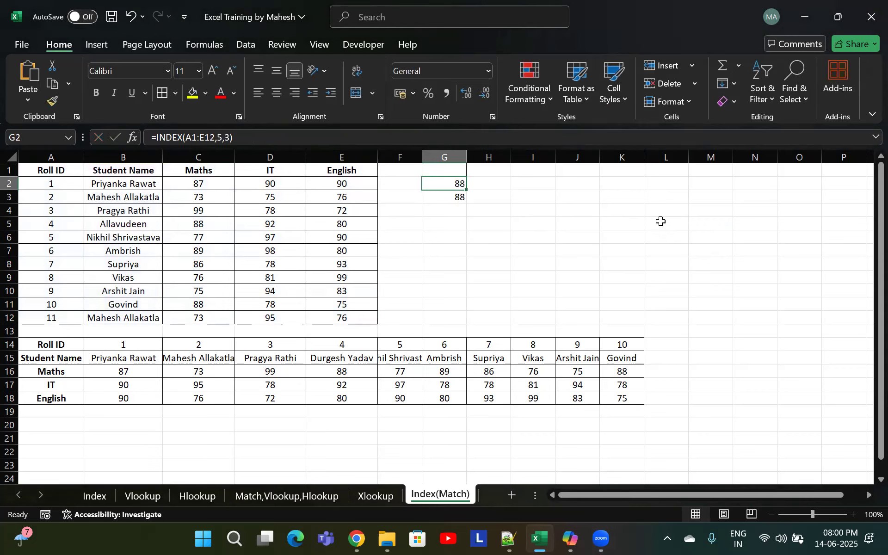
key(F2)
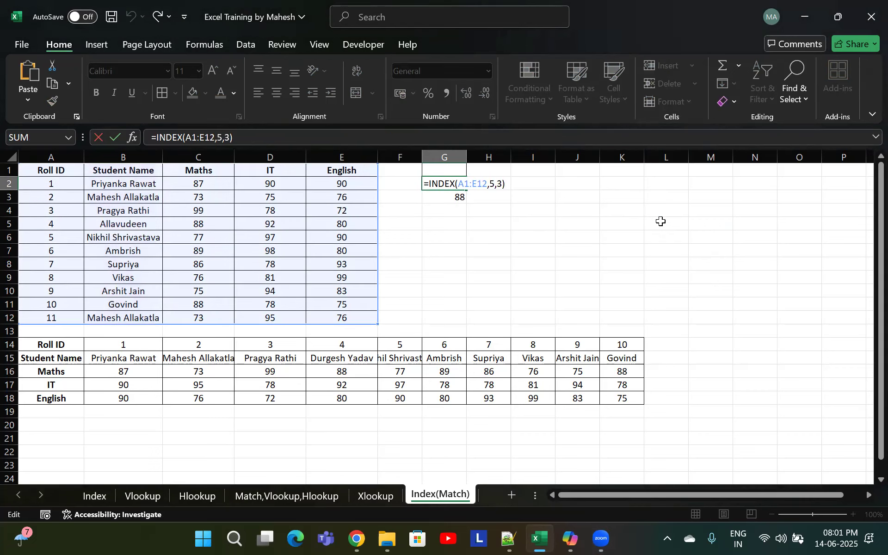
key(Return)
key(F2)
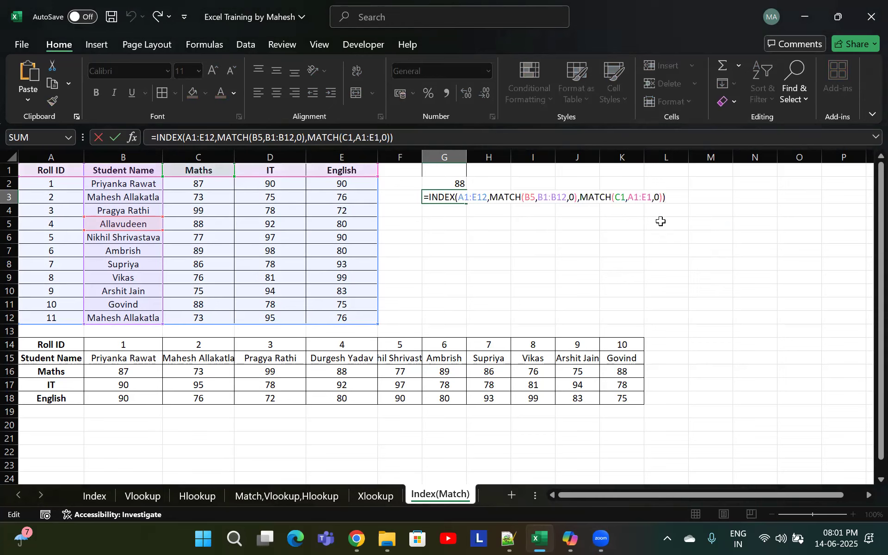
click(513, 196)
click(592, 196)
click(508, 197)
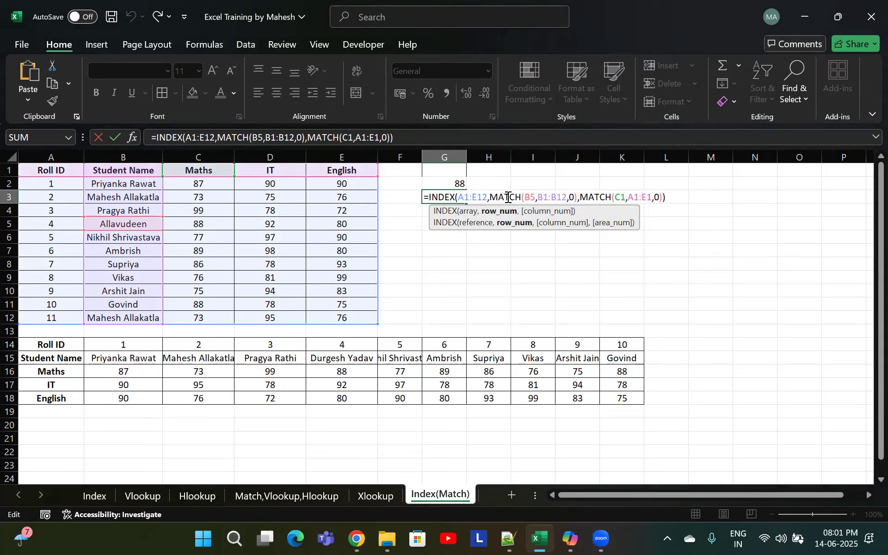
click(599, 199)
click(506, 197)
click(597, 196)
key(Return)
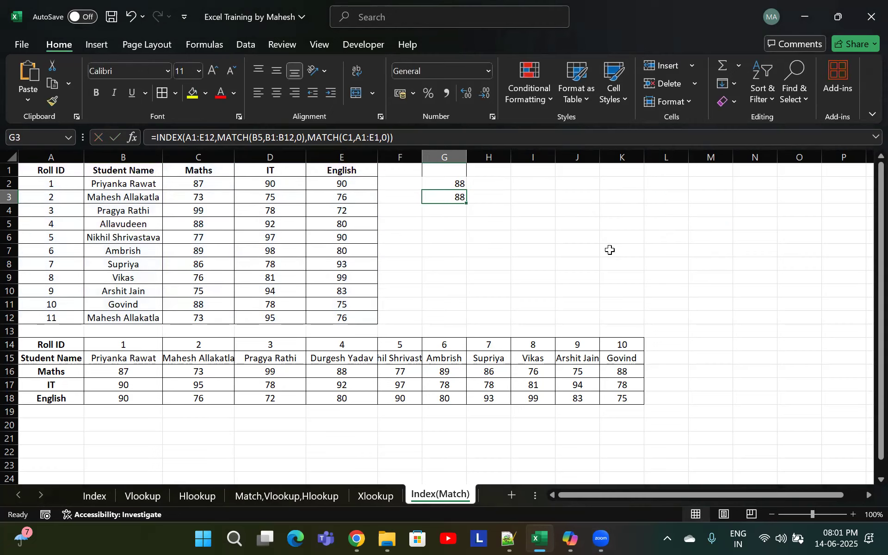
click(457, 237)
scroll(172, 404, down, 1)
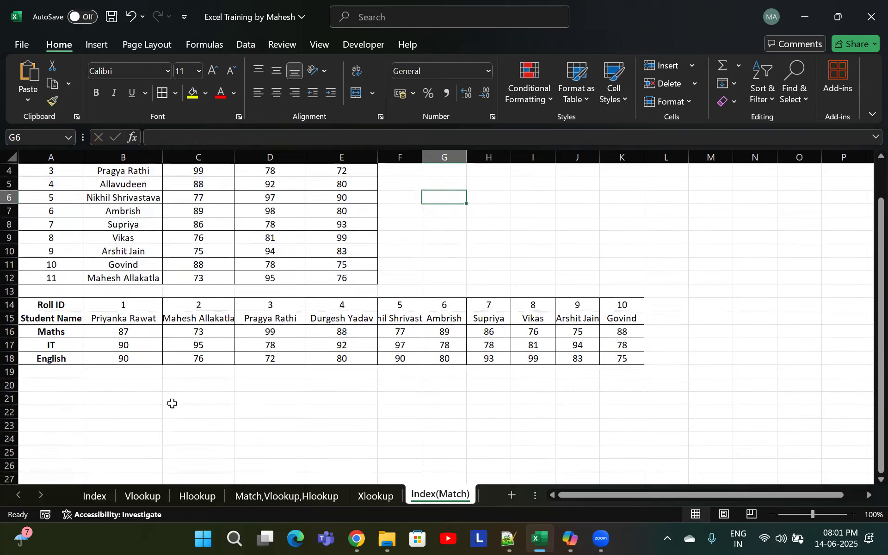
scroll(159, 384, up, 1)
scroll(159, 396, down, 2)
click(157, 357)
scroll(293, 372, down, 1)
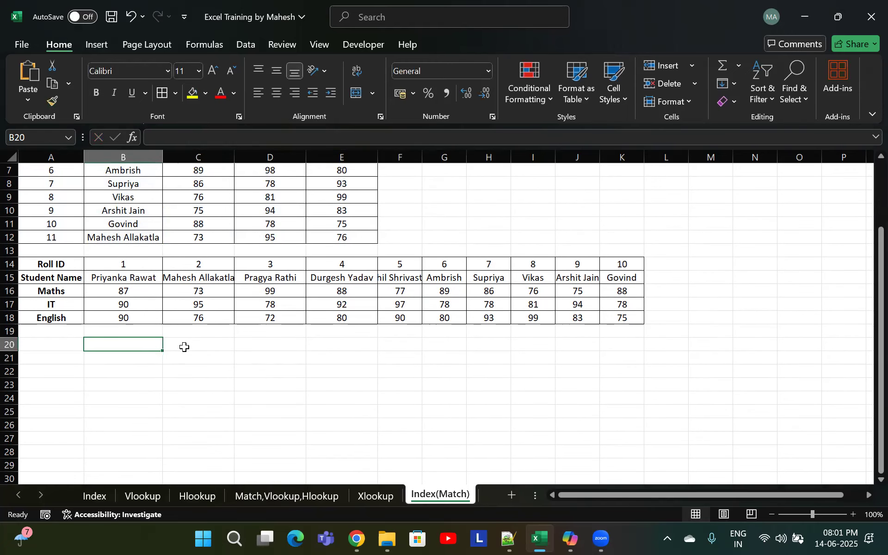
text(=xlo)
key(Tab)
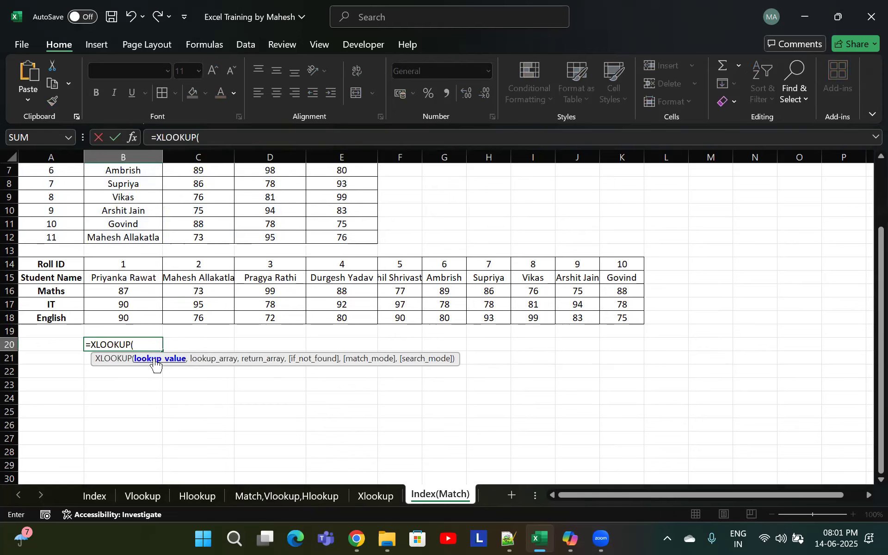
key(Escape)
Copy the name Allavudeen from B5 and paste it over the student name in E15 of the horizontal table
scroll(139, 252, up, 2)
click(139, 237)
click(152, 227)
key(ctrl+c)
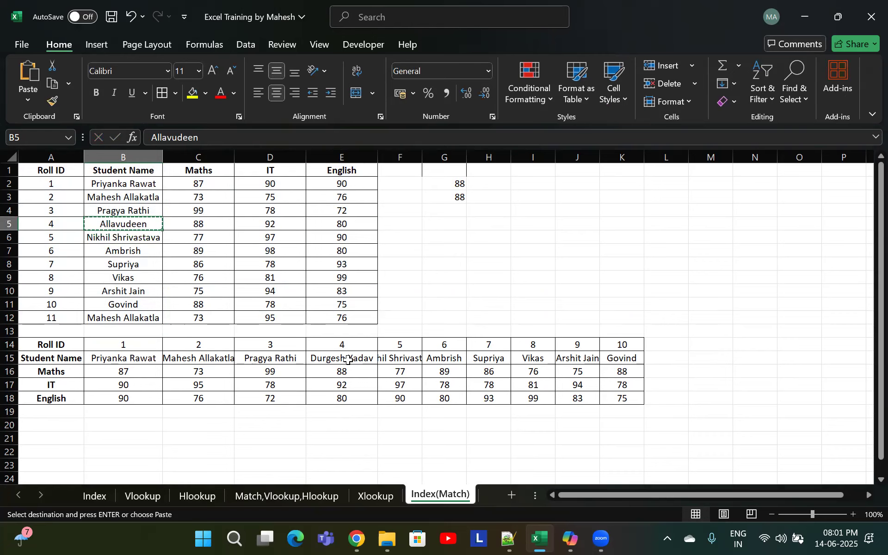
click(345, 360)
key(Return)
scroll(347, 365, down, 2)
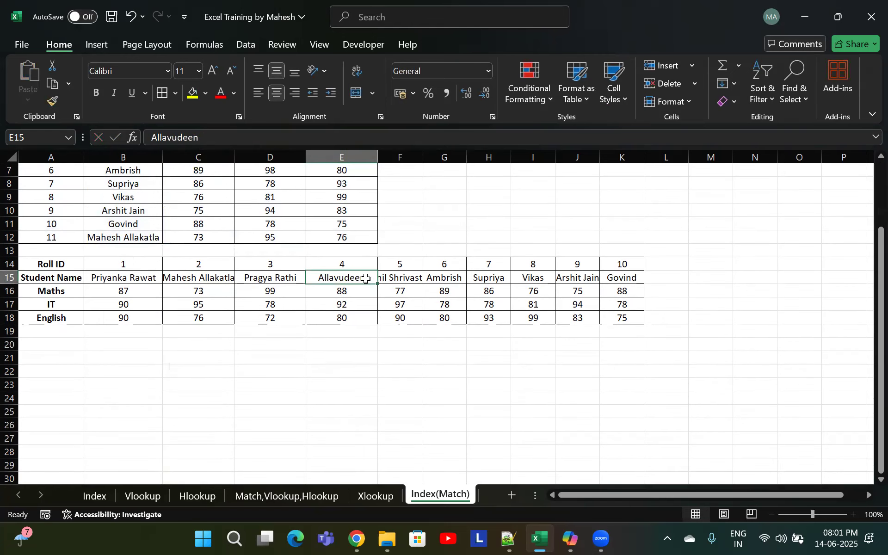
In B20, enter =INDEX(A14:K18,1,11) to return the roll ID in row 1, column 11 of the horizontal table
click(575, 280)
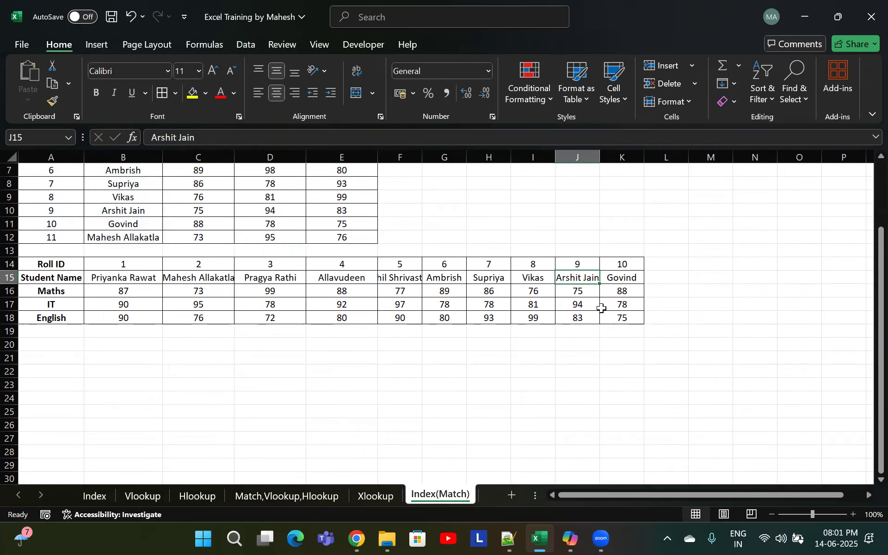
click(623, 280)
click(625, 264)
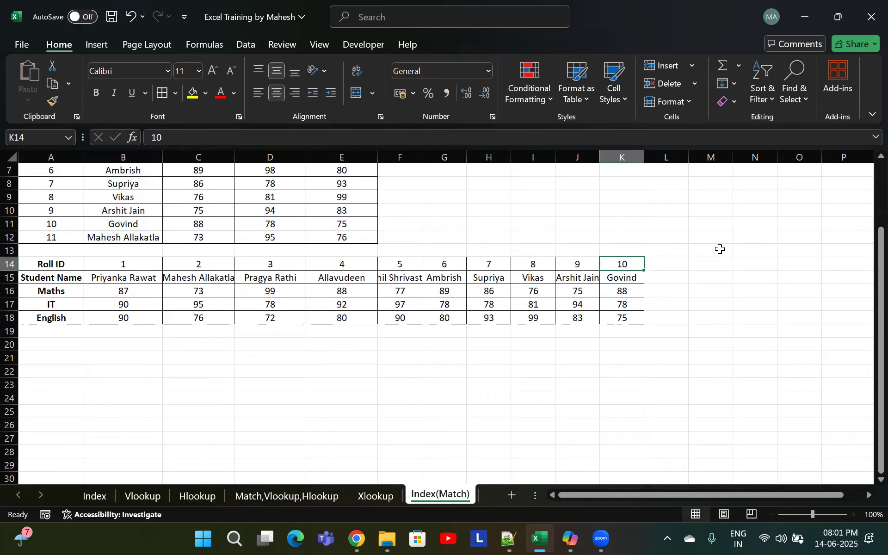
click(124, 346)
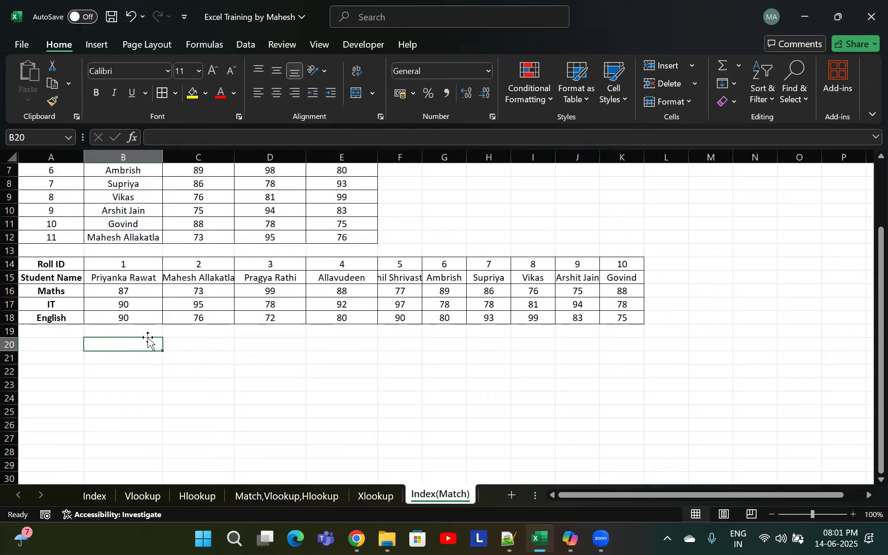
drag(620, 290, 625, 277)
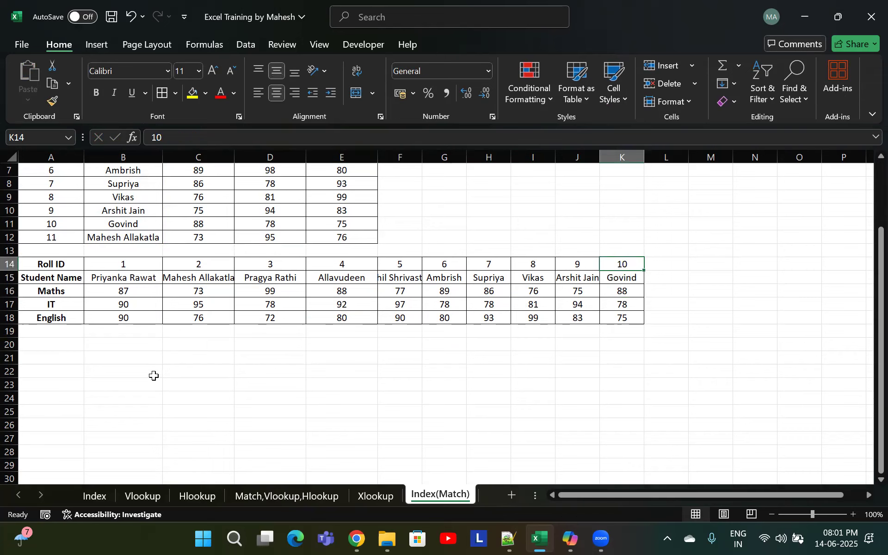
click(135, 345)
text(=)
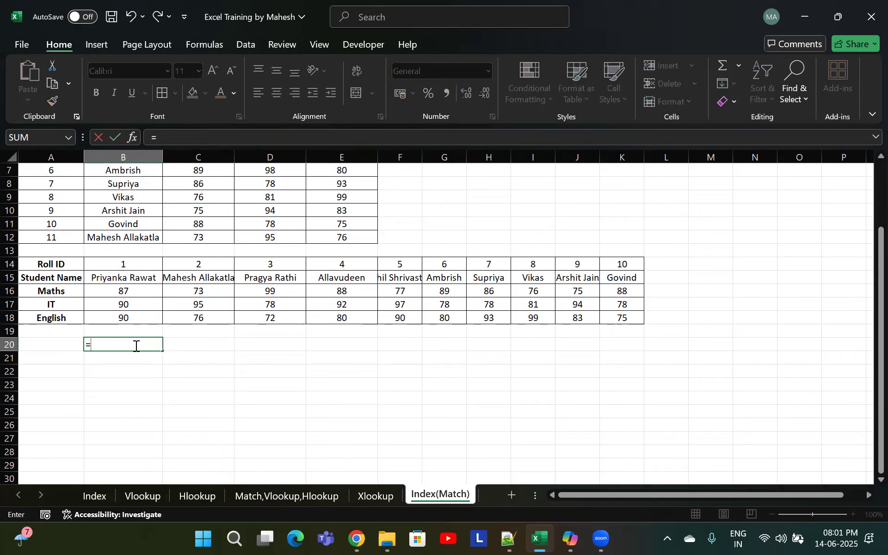
text(index)
key(Tab)
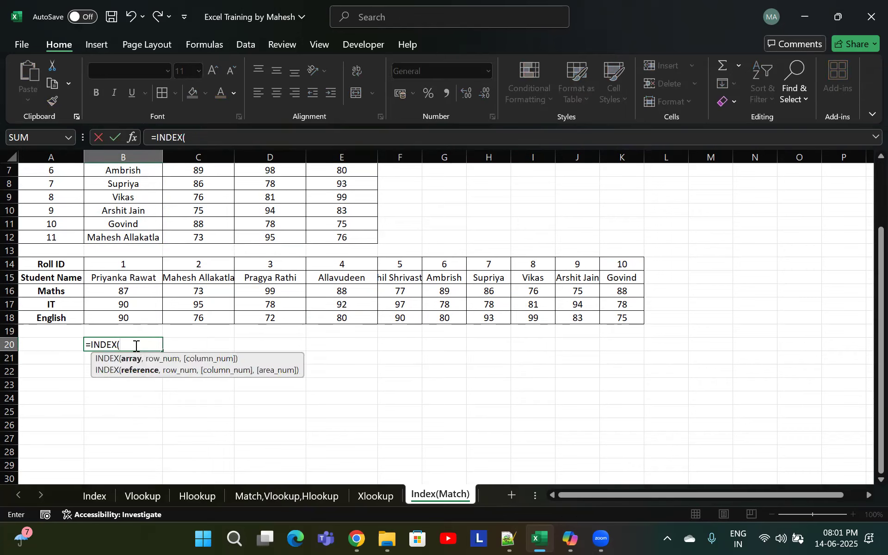
drag(65, 265, 621, 315)
text(,1)
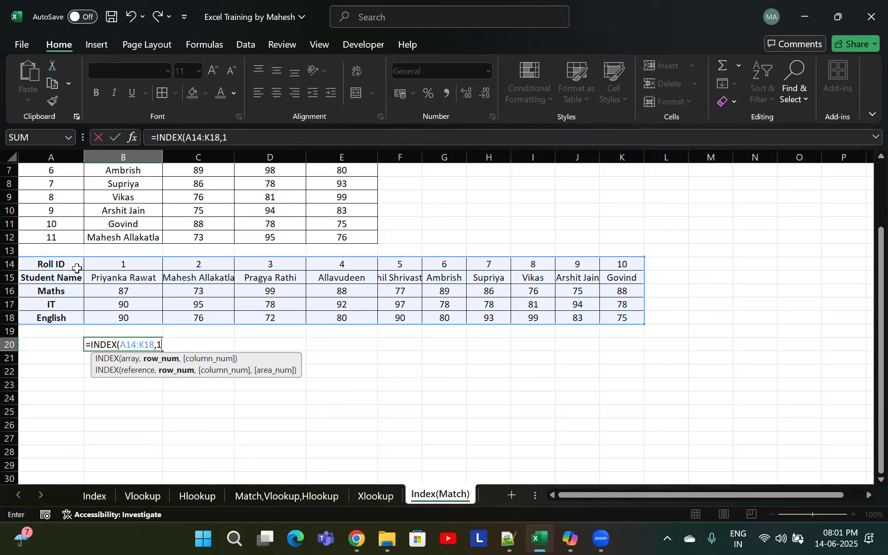
text(,)
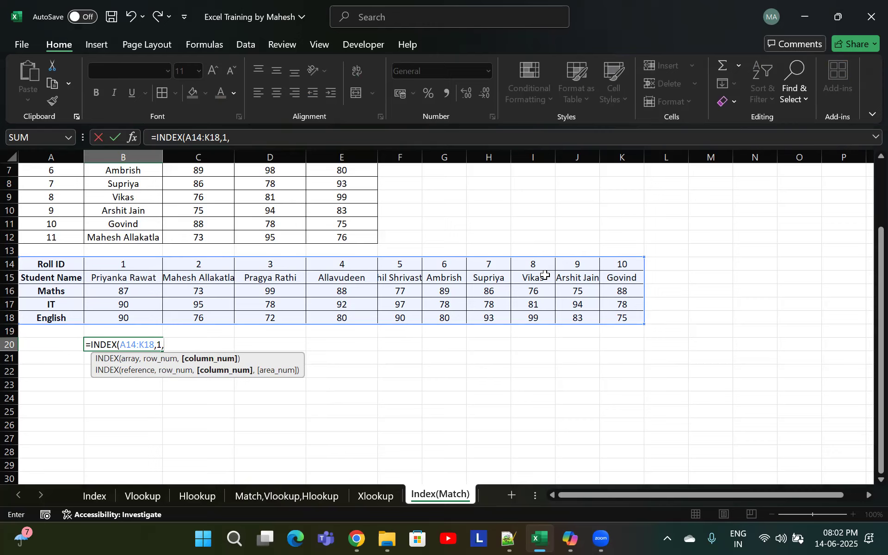
text(11))
key(Return)
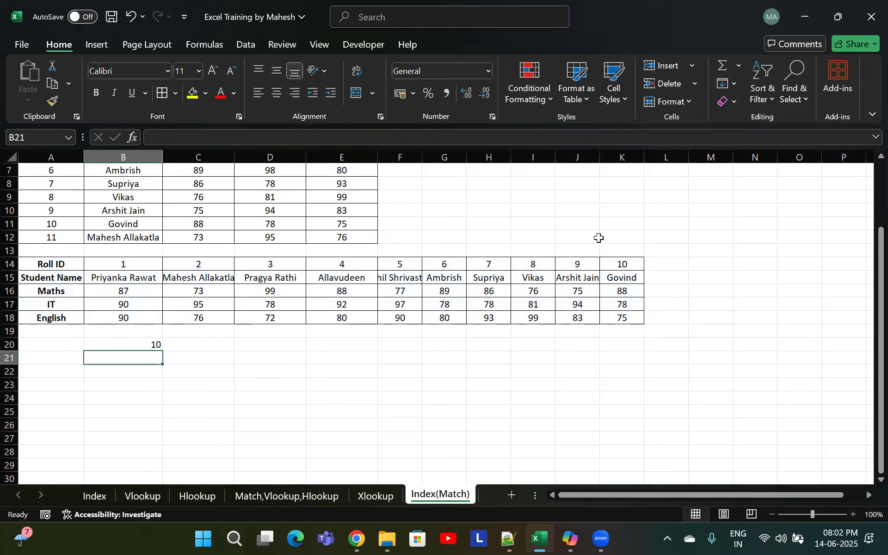
In B21, start an INDEX formula on A14:K18 with MATCH(K15,A15:K15,0) as the row-number argument
click(621, 264)
click(126, 359)
text(=index)
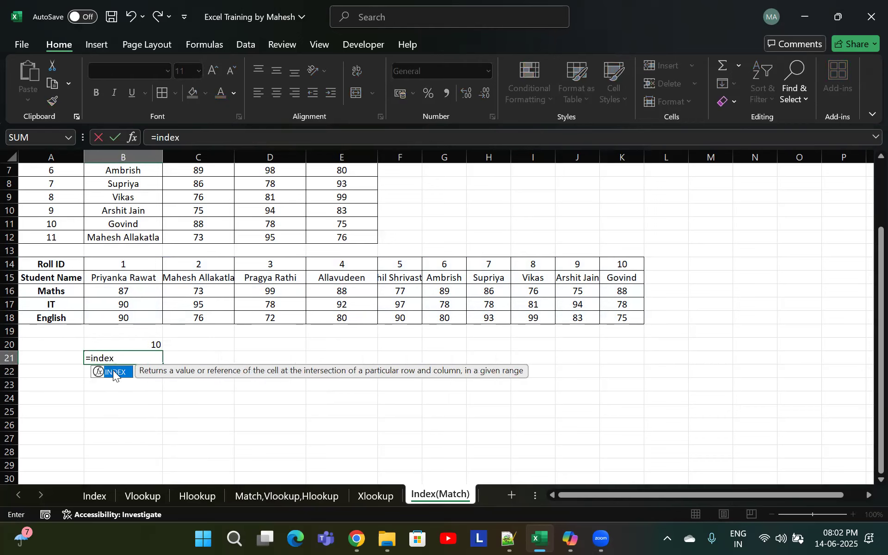
double_click(113, 370)
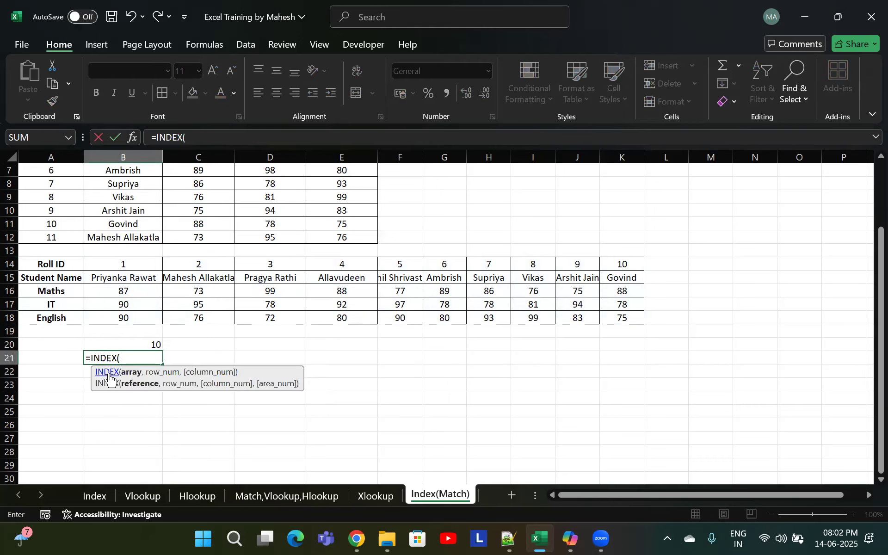
drag(50, 263, 615, 318)
text(,)
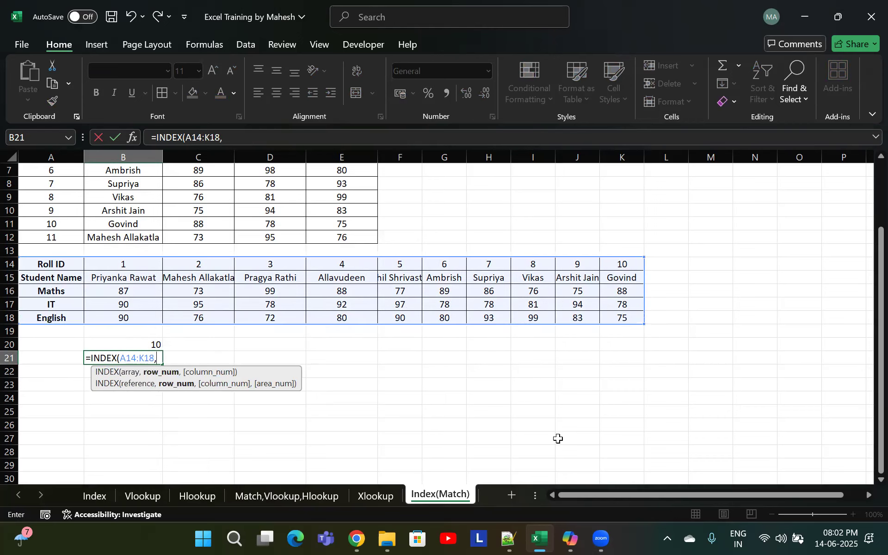
text(match)
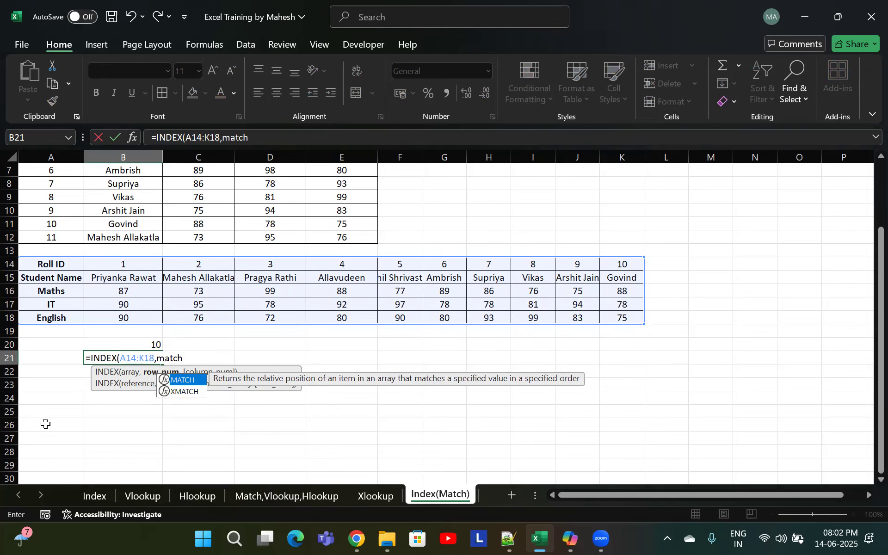
key(Tab)
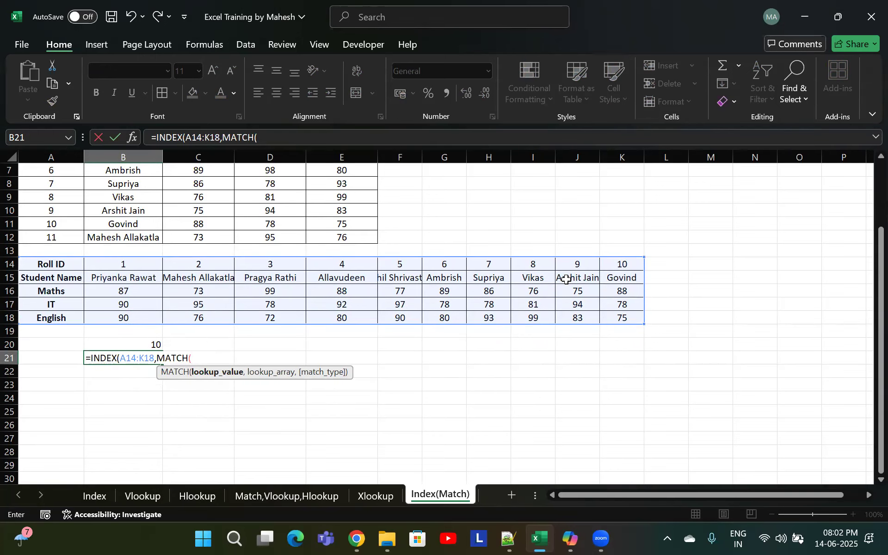
click(618, 278)
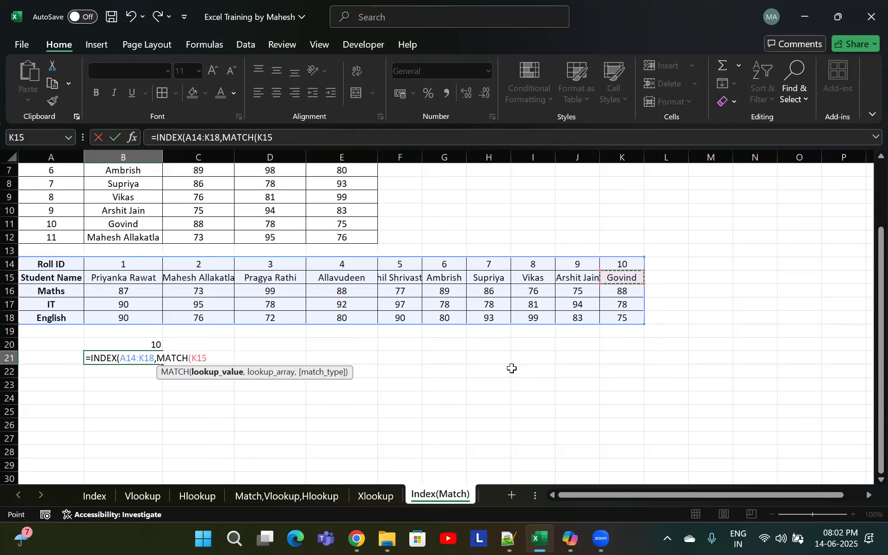
text(,)
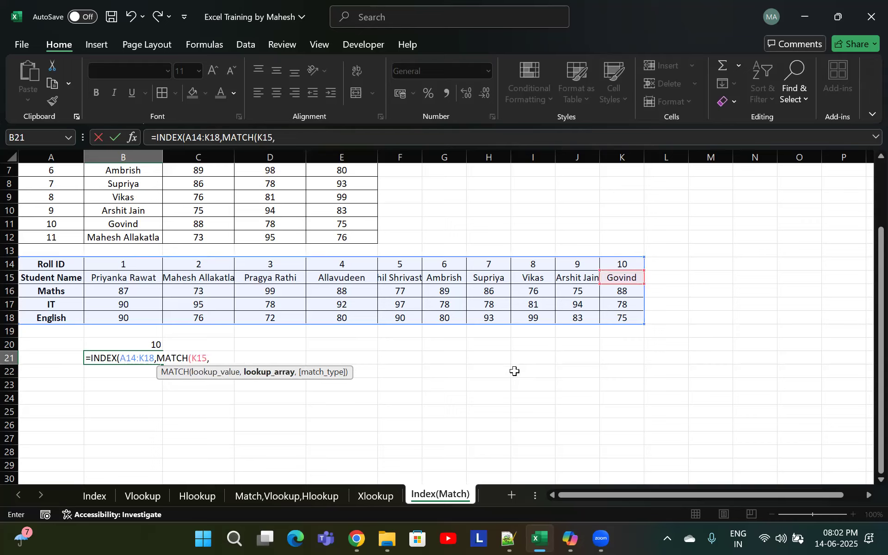
drag(44, 275, 622, 278)
text(,)
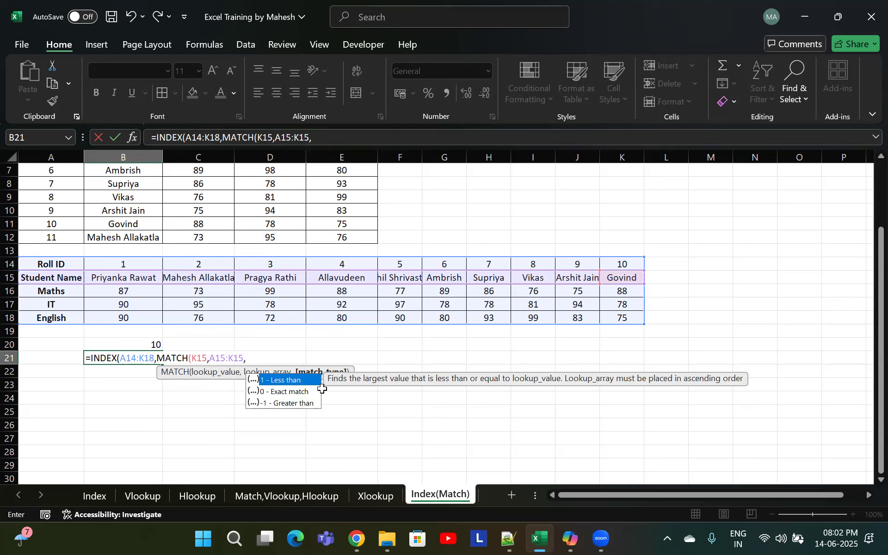
text(0),)
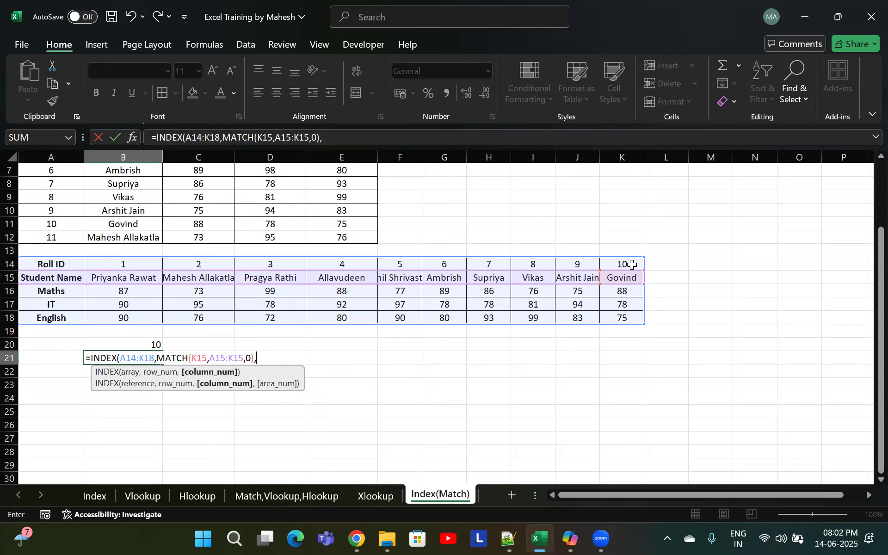
Add MATCH("Govind",K14:K18,0) as the column-number argument, enter the formula and accept the suggested correction
click(632, 263)
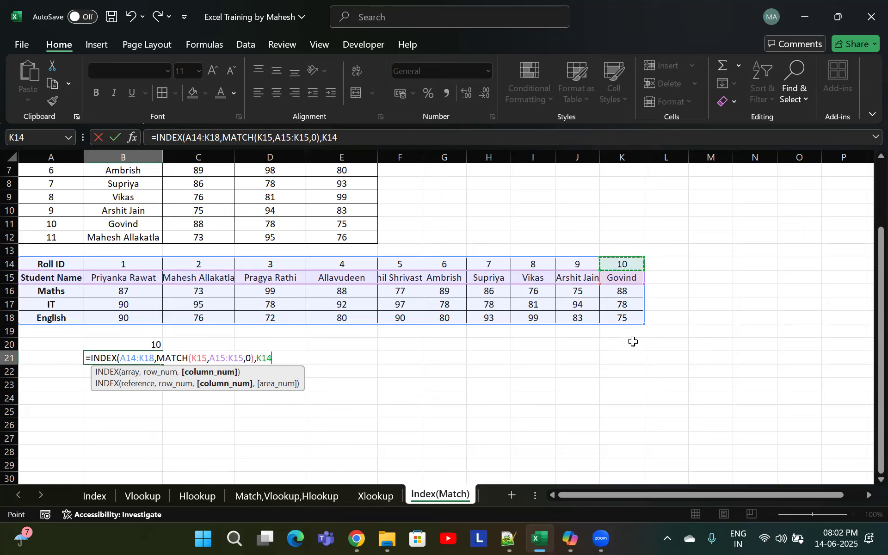
text(,)
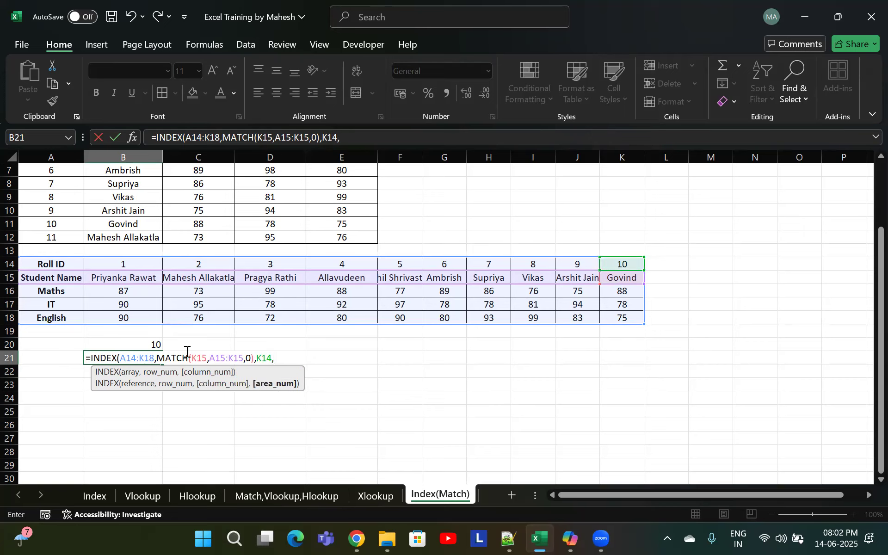
key(BackSpace)
key(BackSpace)
key(BackSpace)
key(BackSpace)
text(match)
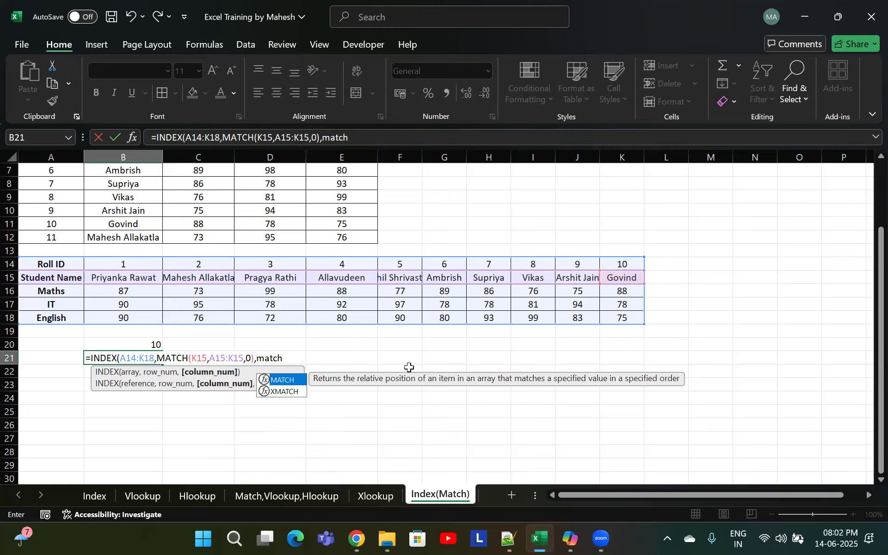
key(Tab)
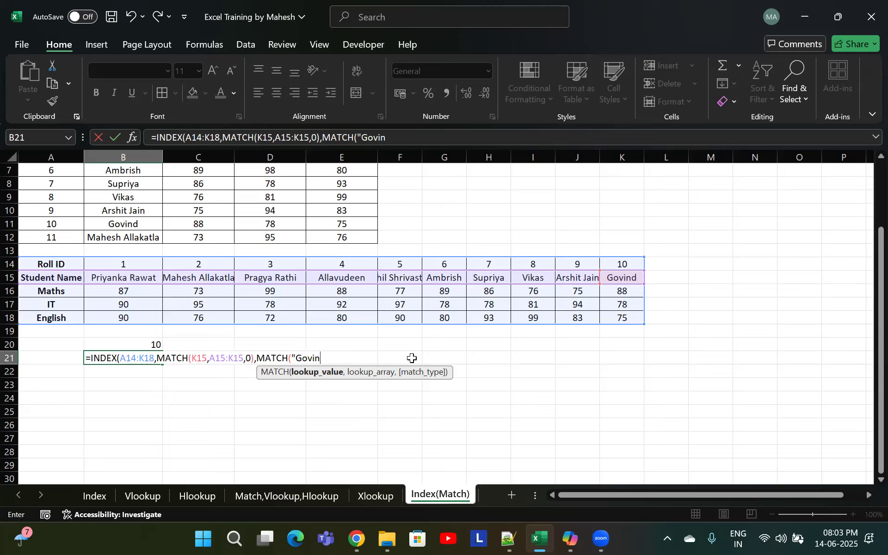
text(,)
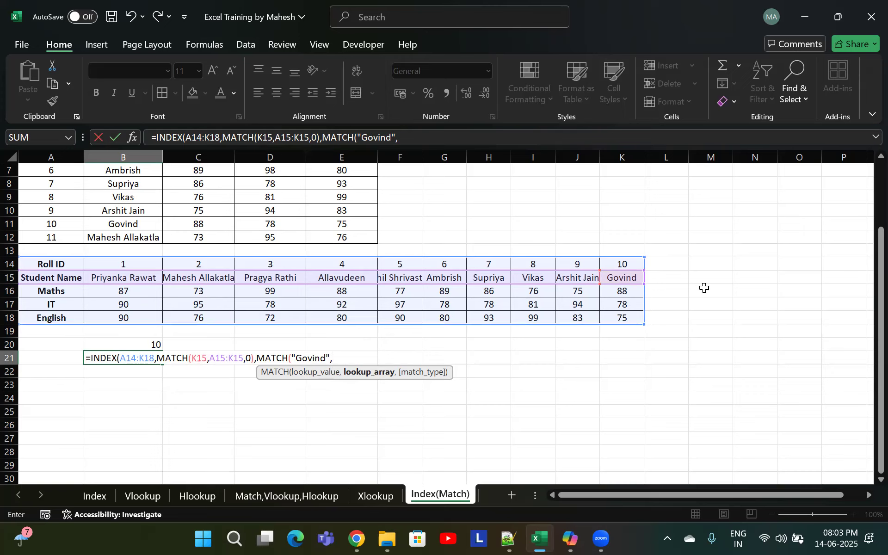
drag(619, 265, 623, 317)
text(,0))
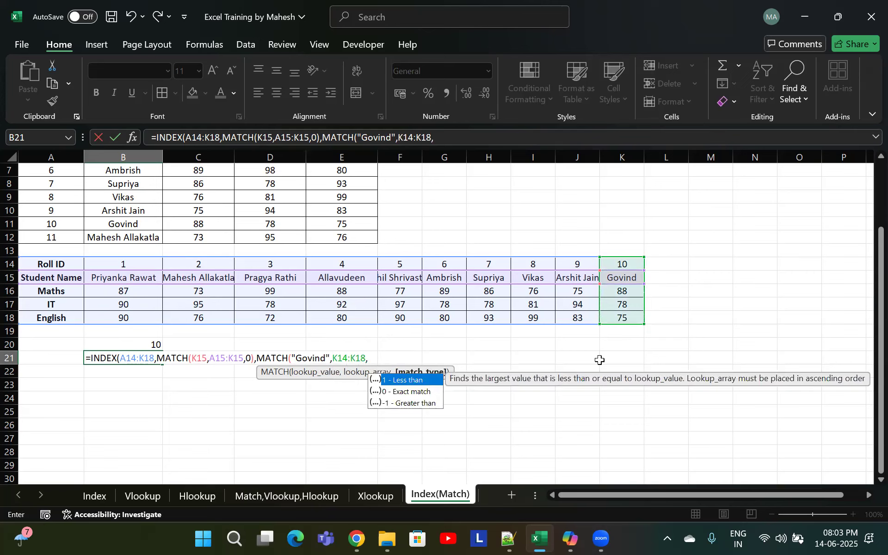
key(Return)
key(Return)
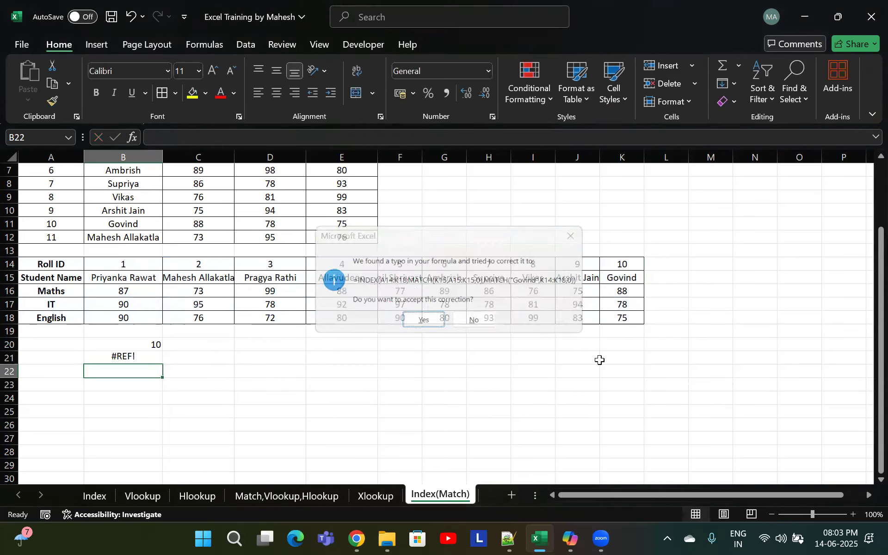
Edit the B21 formula so the second MATCH uses A14 as lookup value and A14:A18 as lookup array
key(F2)
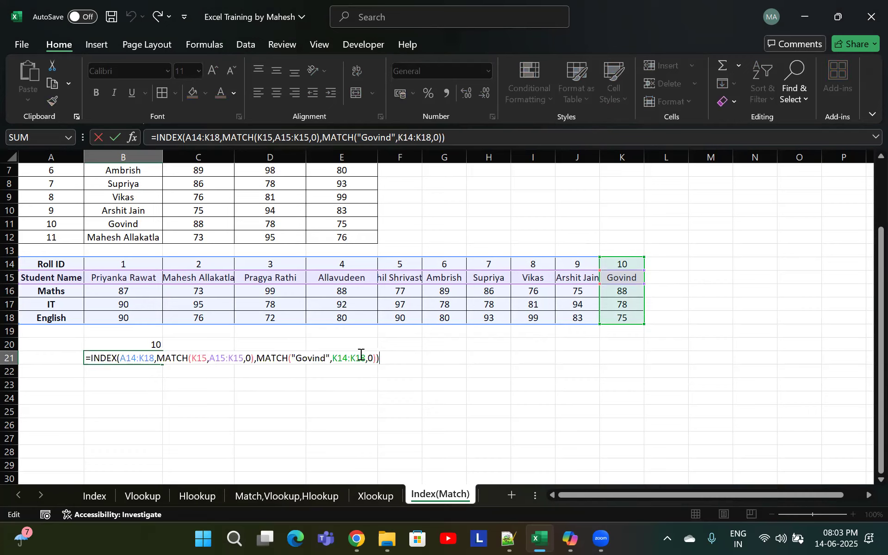
drag(328, 360, 296, 359)
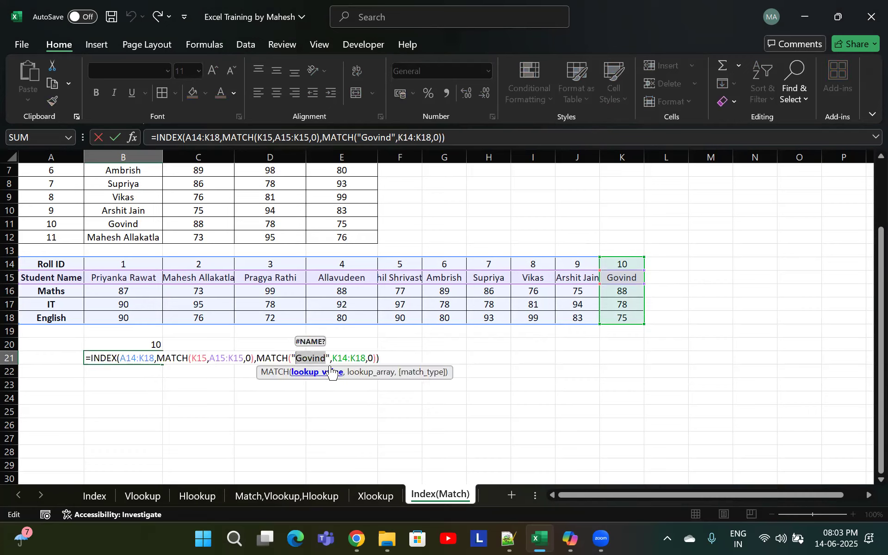
key(BackSpace)
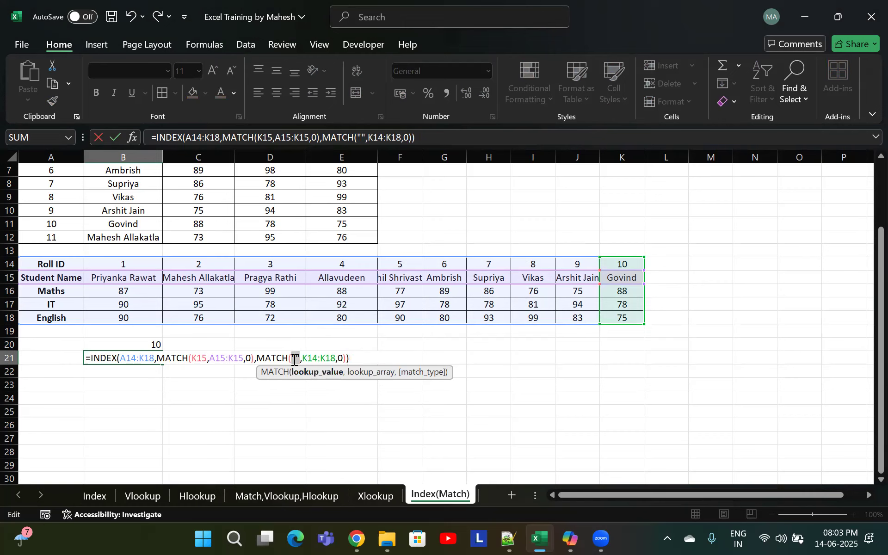
key(BackSpace)
key(Delete)
click(58, 264)
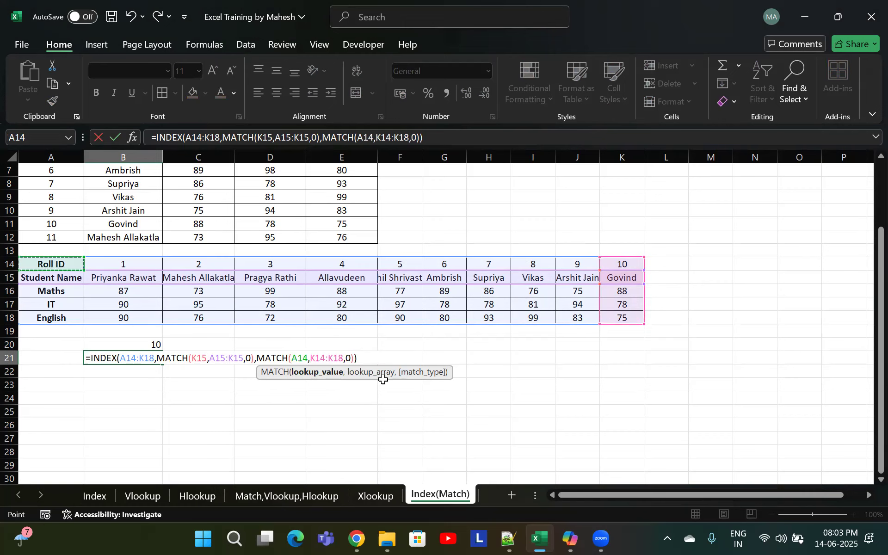
drag(344, 359, 308, 358)
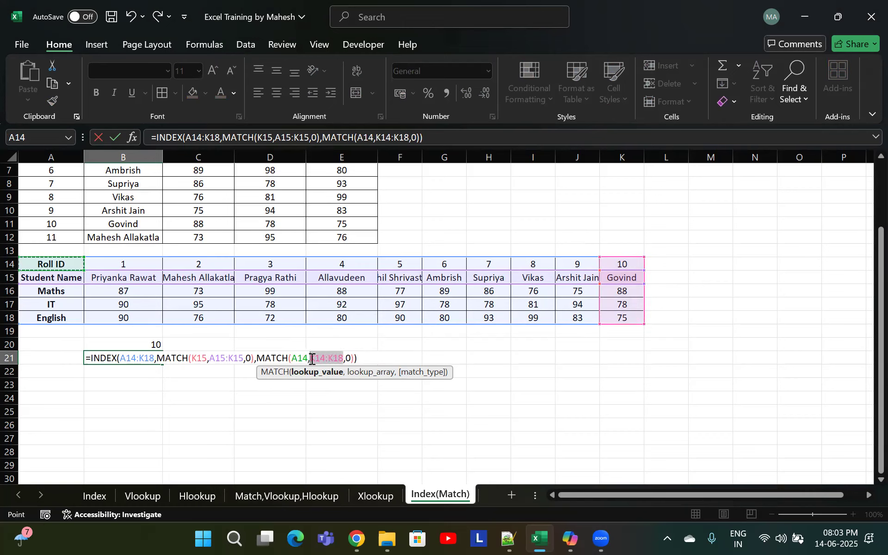
drag(42, 263, 43, 317)
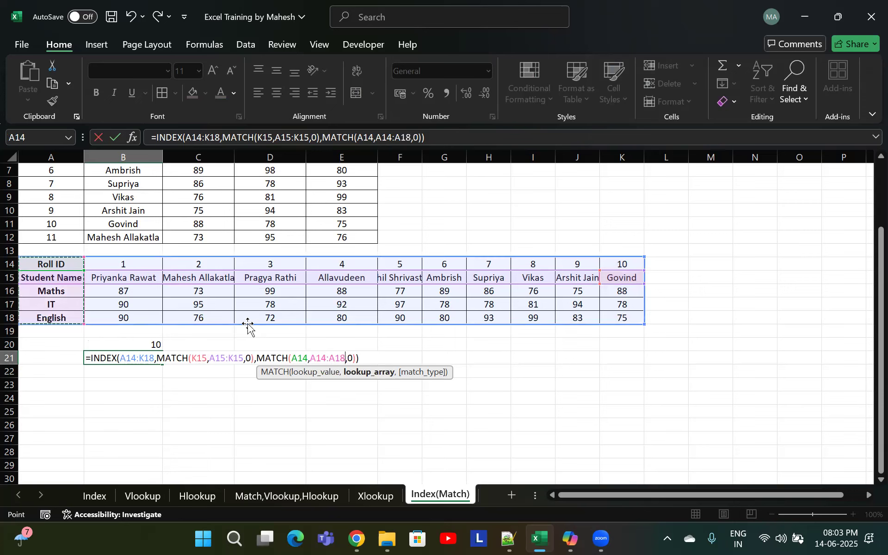
key(Return)
key(Up)
key(Up)
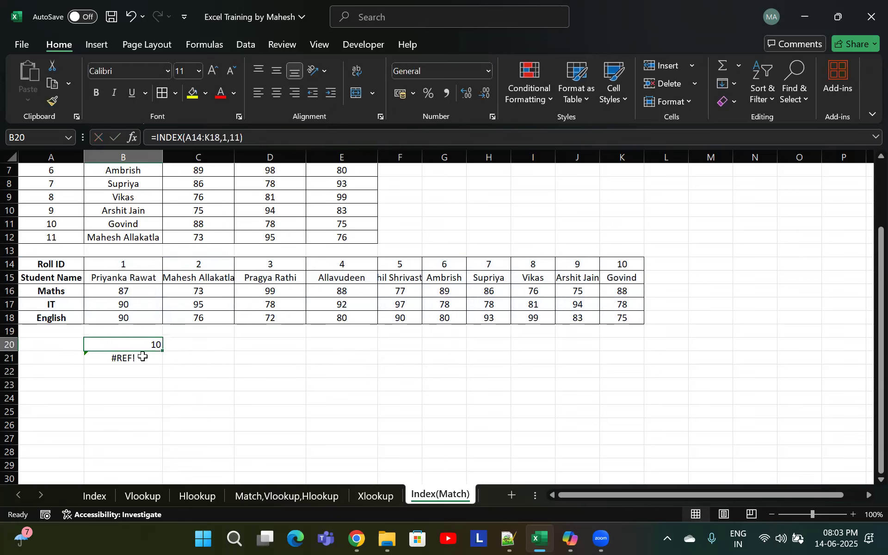
Edit the B21 formula so the second MATCH becomes MATCH(K14,K14:K18,0)
double_click(142, 356)
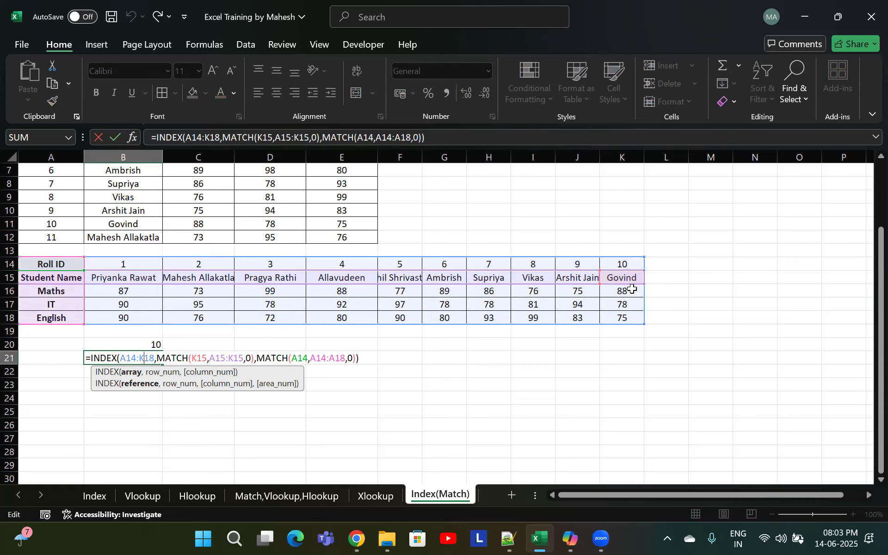
scroll(599, 300, up, 2)
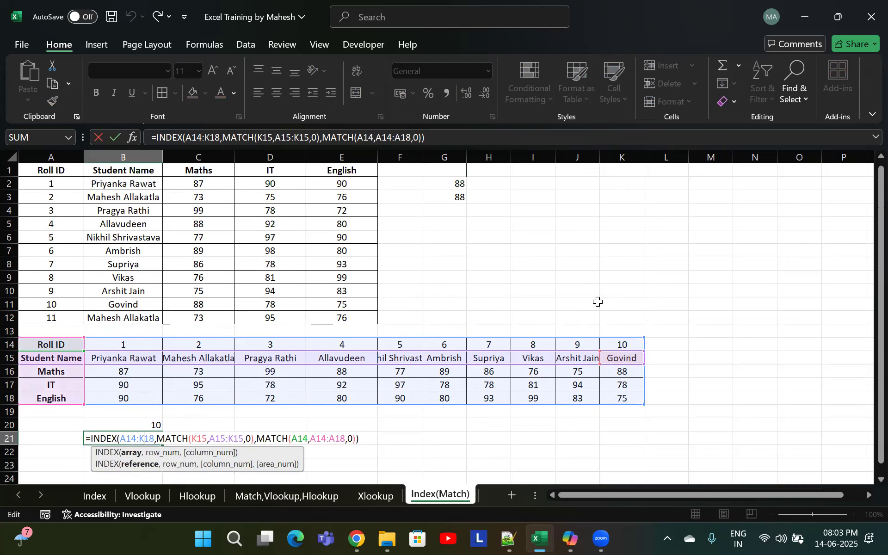
scroll(564, 331, down, 3)
scroll(359, 347, up, 1)
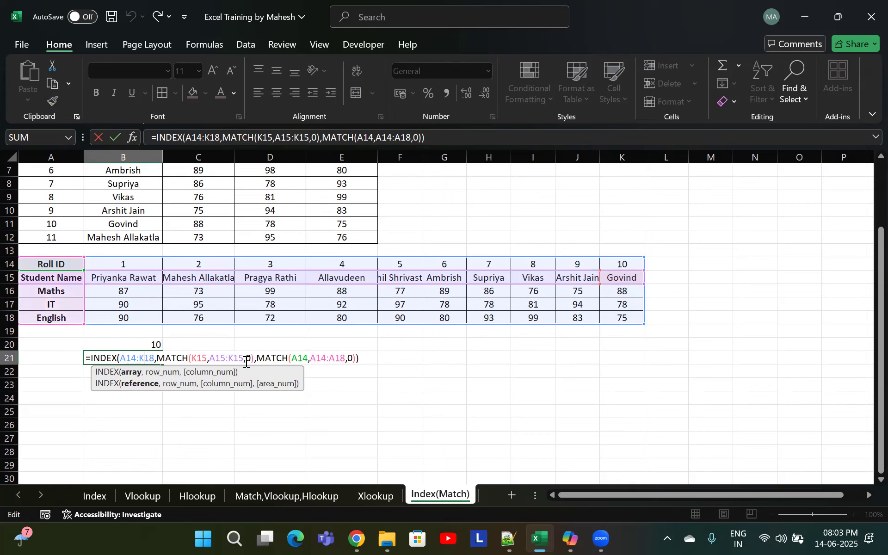
click(296, 360)
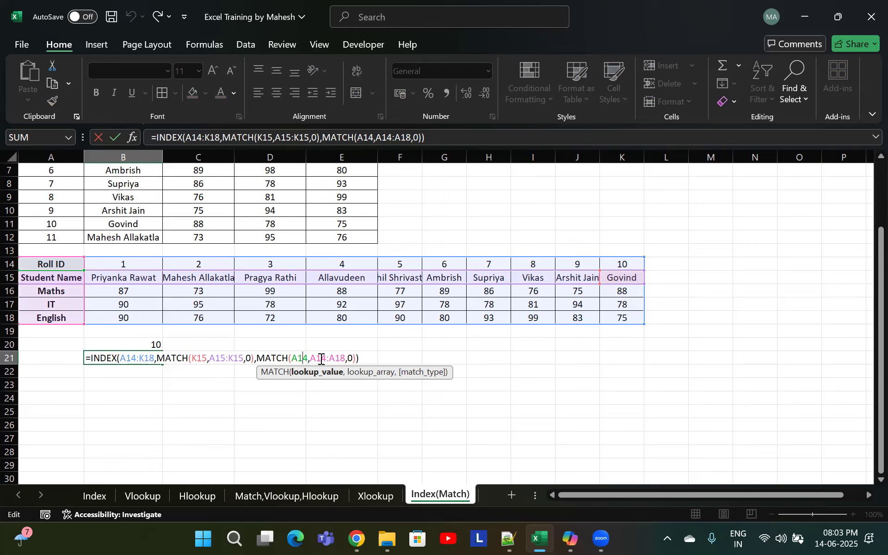
double_click(305, 359)
click(622, 264)
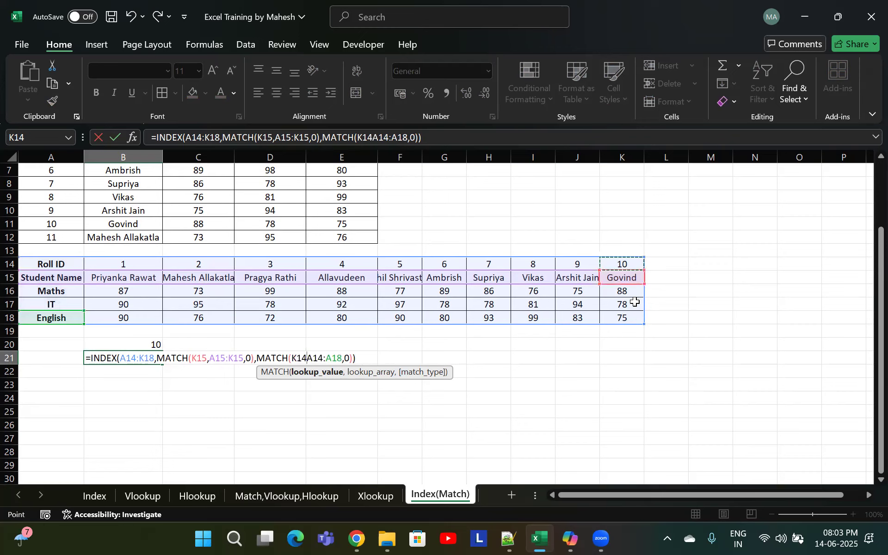
text(,)
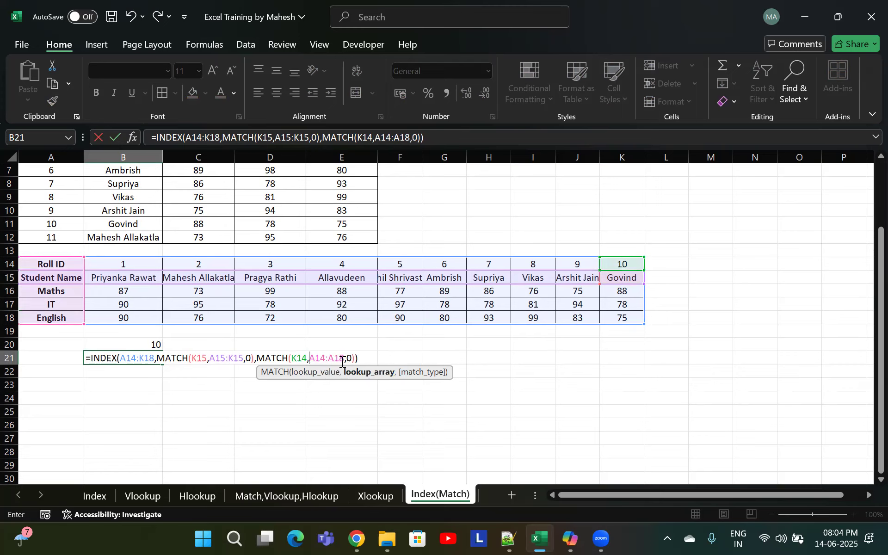
drag(344, 358, 313, 360)
drag(622, 264, 623, 319)
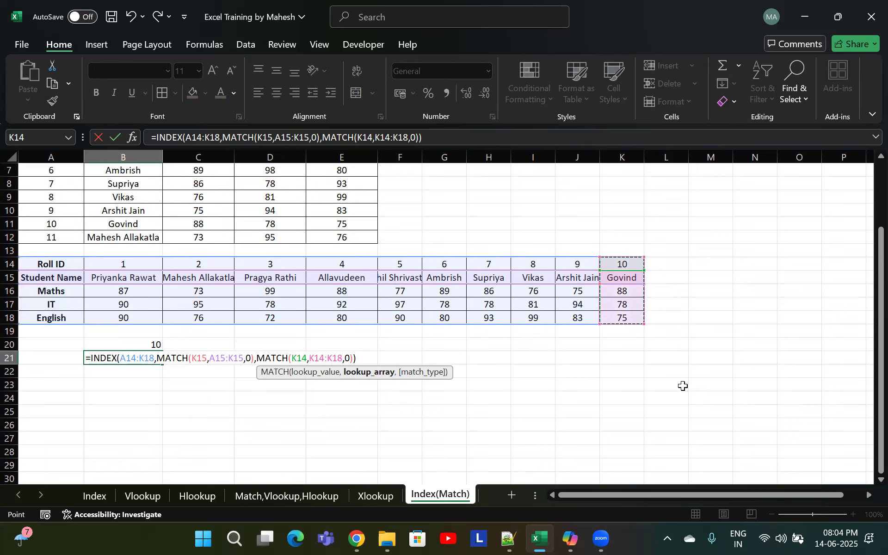
key(Return)
key(Up)
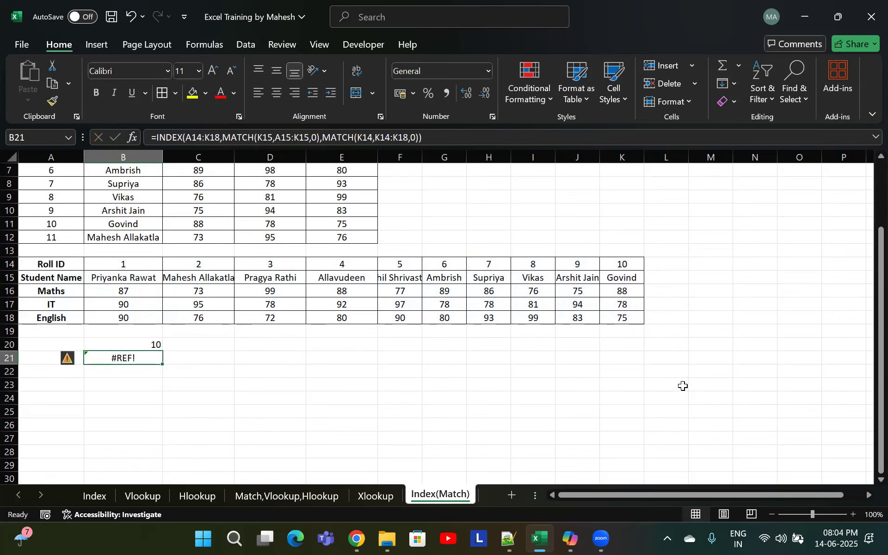
double_click(150, 358)
key(Escape)
text(=inde)
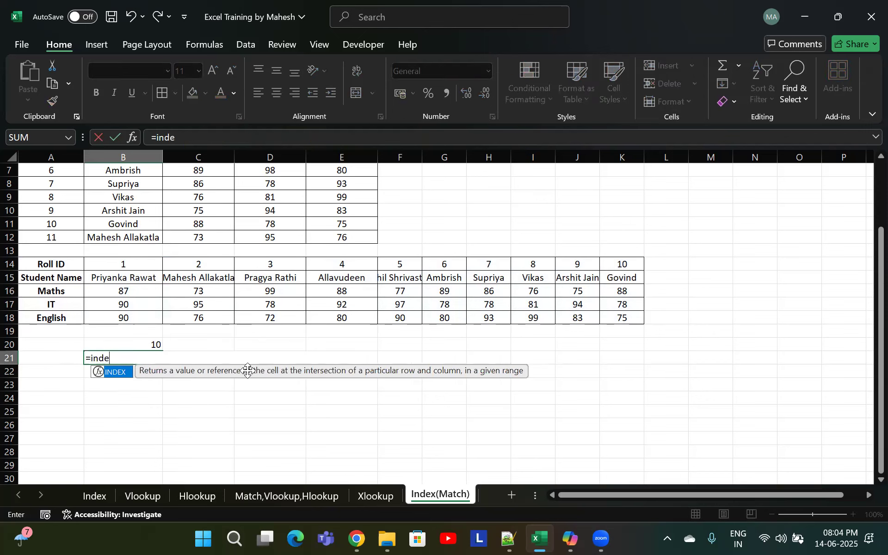
key(Tab)
key(Up)
key(Up)
key(Up)
key(Up)
key(Up)
key(Up)
key(Up)
key(Left)
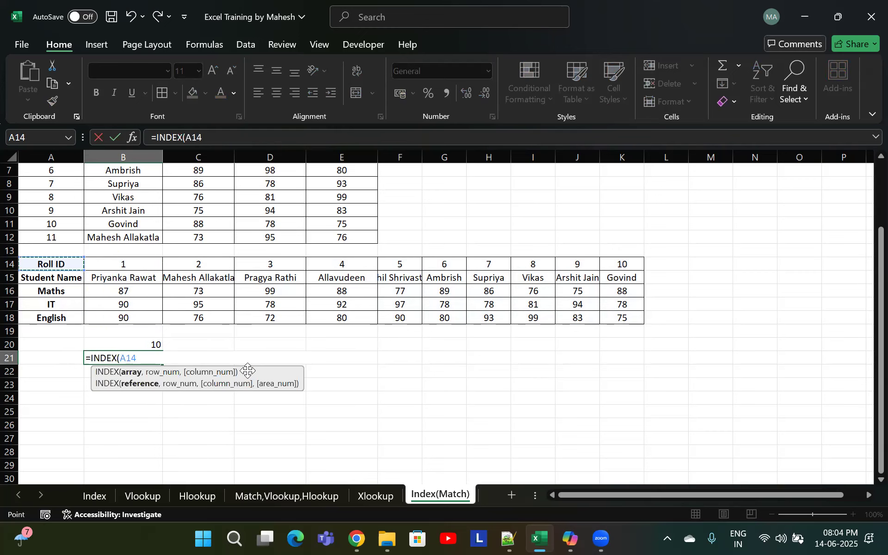
key(ctrl+shift+Down)
key(ctrl+shift+Right)
key(Escape)
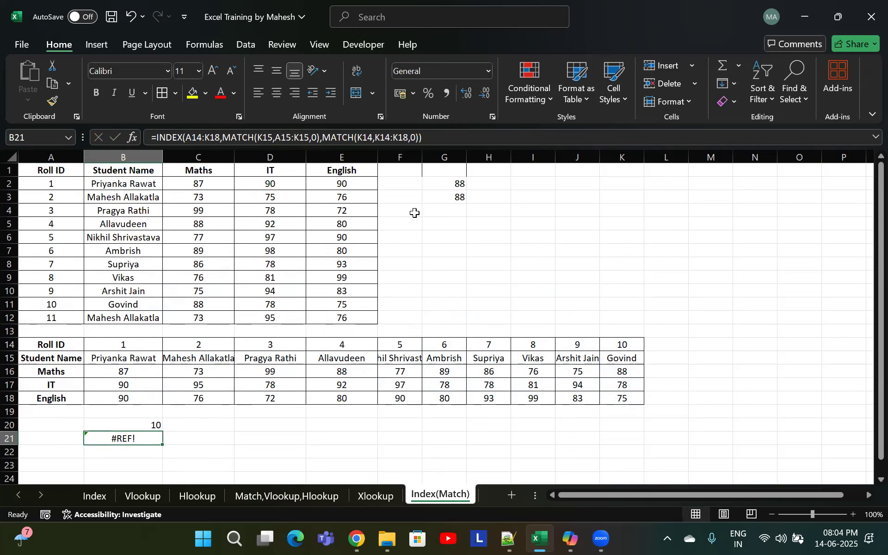
Open the G3 formula for editing to review its INDEX/MATCH structure
double_click(444, 197)
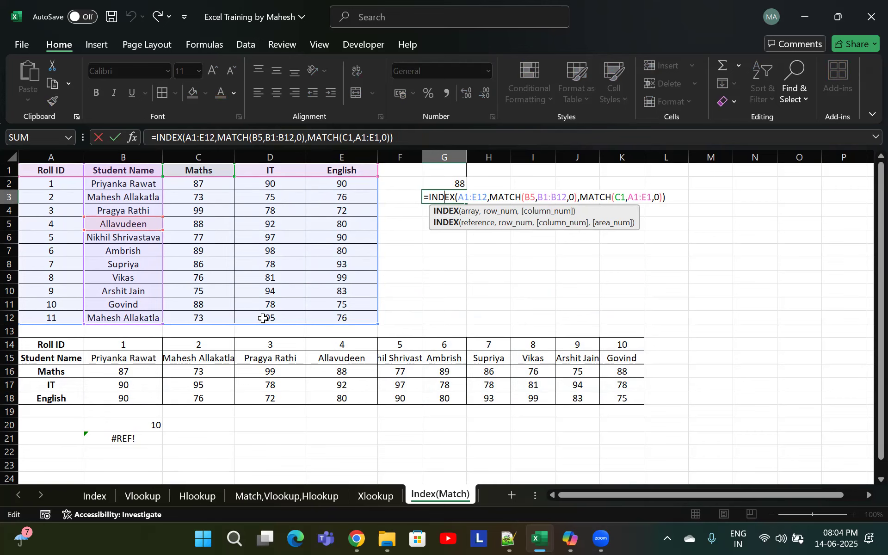
Edit the B21 formula so the second MATCH becomes MATCH(A16,A14:A18,0) and enter it
key(Return)
scroll(162, 448, down, 2)
double_click(139, 358)
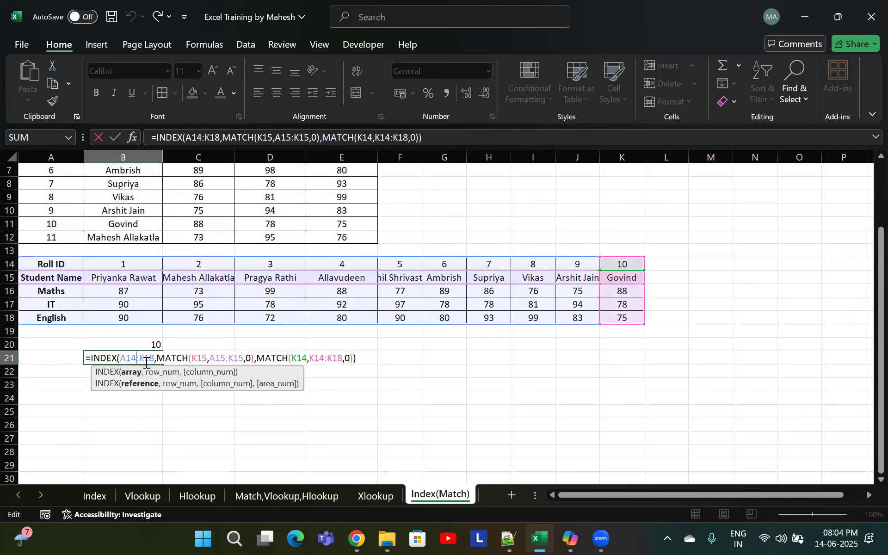
click(208, 359)
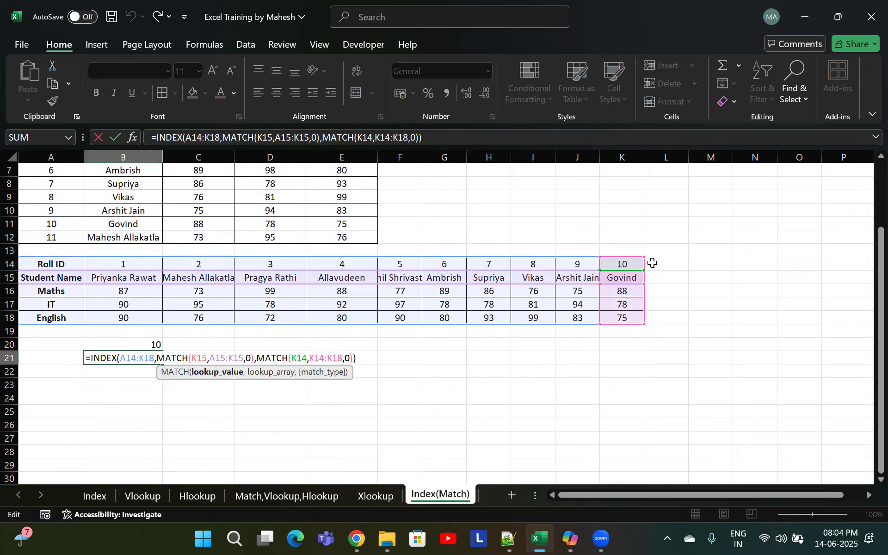
click(305, 359)
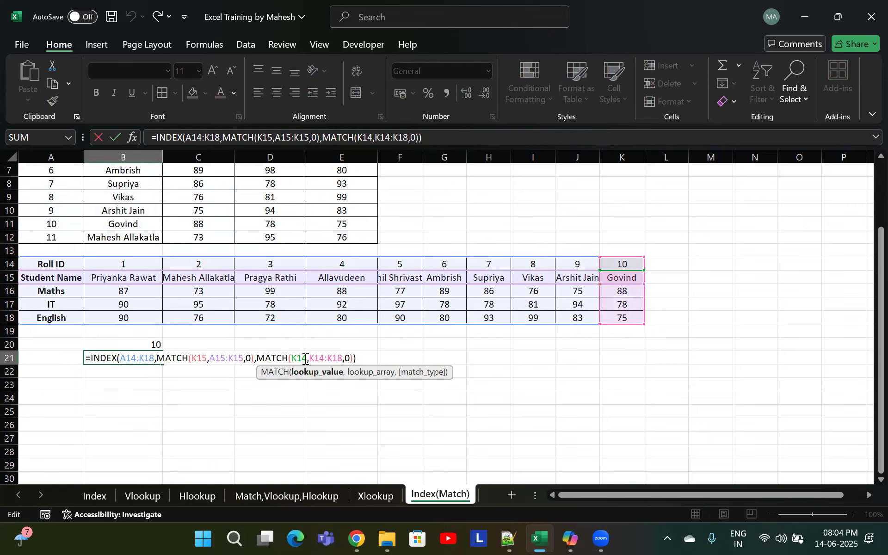
drag(306, 359, 293, 353)
click(57, 299)
click(63, 289)
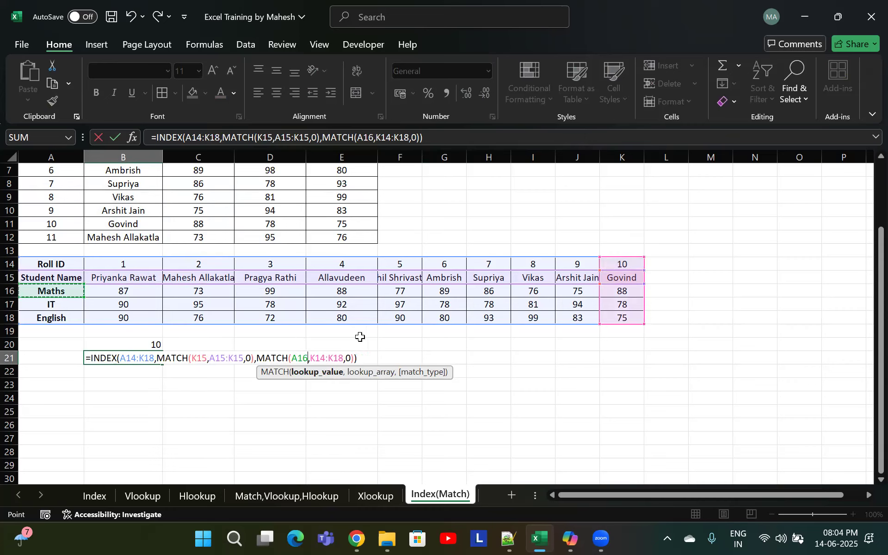
drag(344, 358, 313, 355)
drag(55, 264, 56, 318)
key(Return)
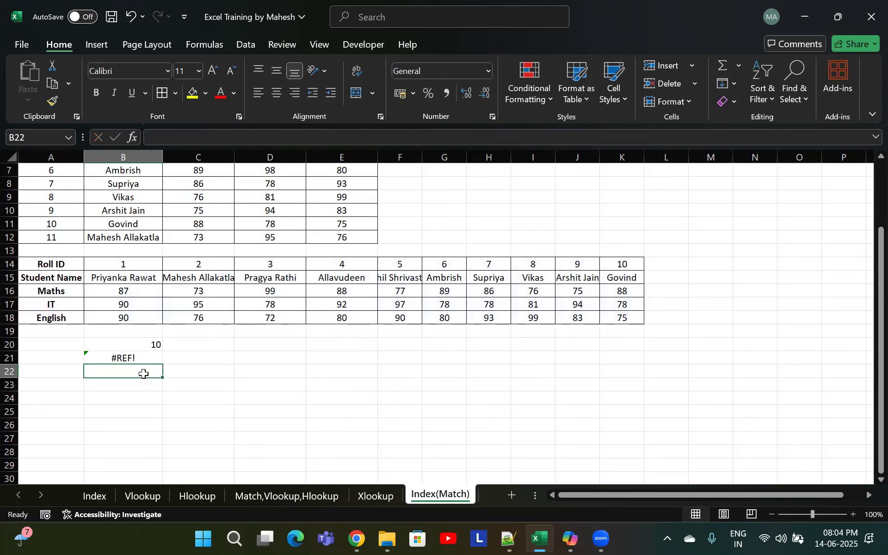
Reopen B21 and change the second MATCH to MATCH(K14,A14:K14,0)
click(150, 360)
double_click(150, 360)
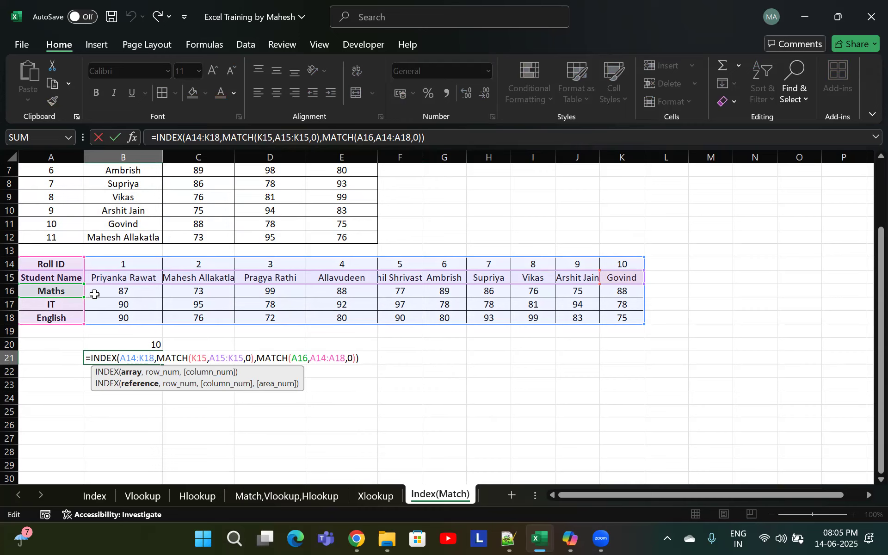
drag(347, 360, 309, 359)
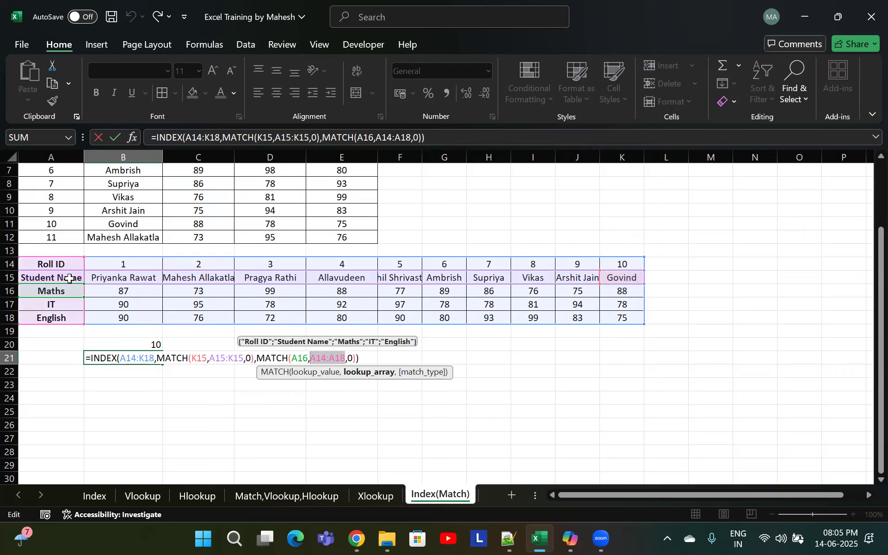
drag(51, 264, 624, 264)
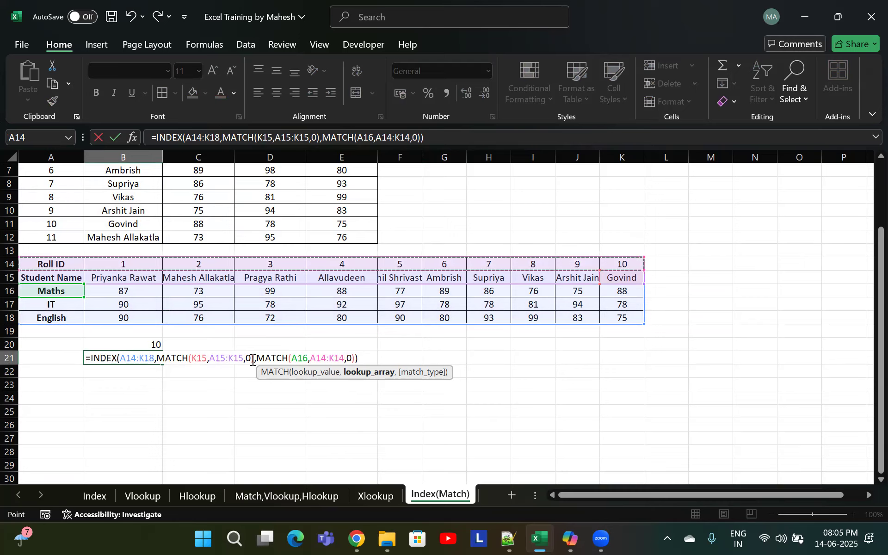
drag(308, 358, 299, 357)
click(622, 264)
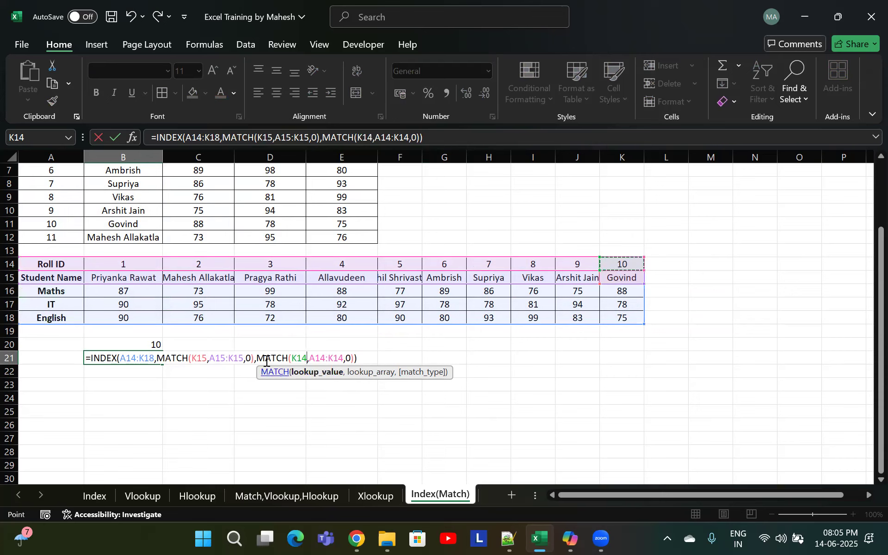
Change the first MATCH in B21 to MATCH(A15,A14:A18,0) and enter the formula
drag(244, 359, 209, 359)
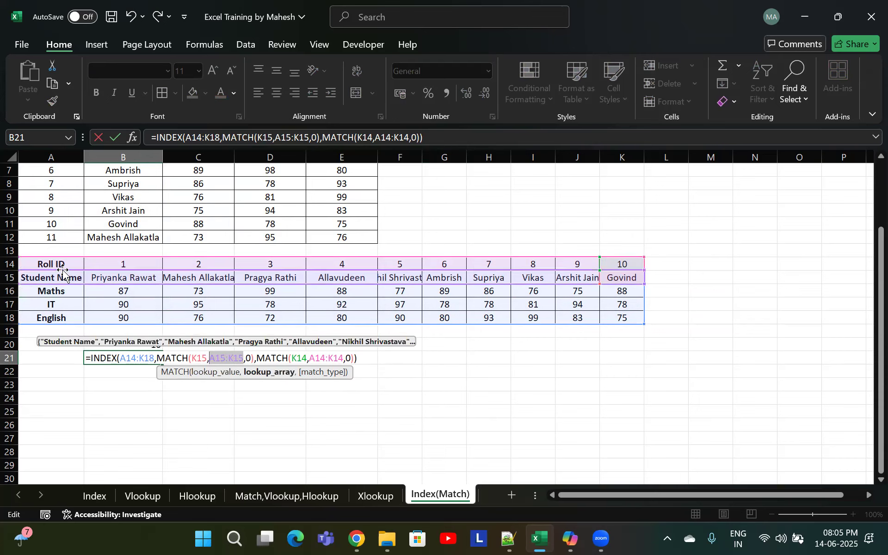
drag(64, 263, 64, 318)
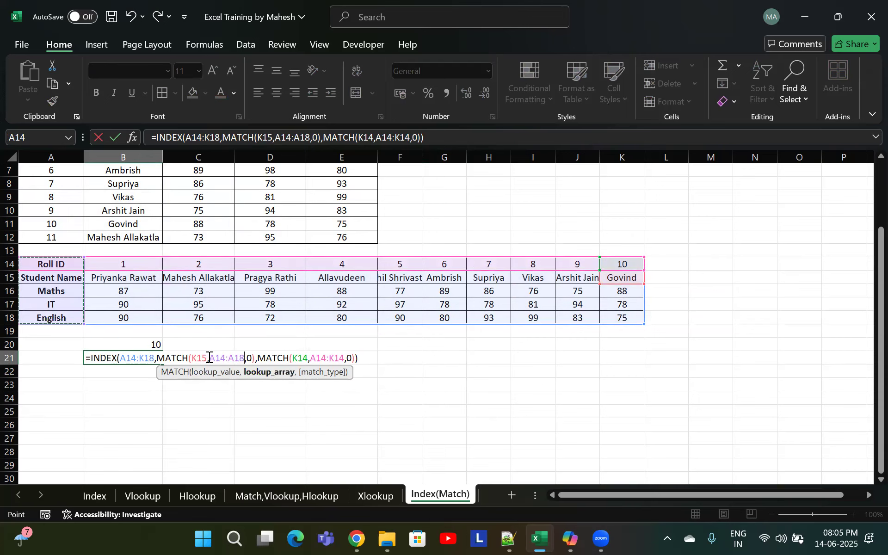
drag(206, 358, 192, 359)
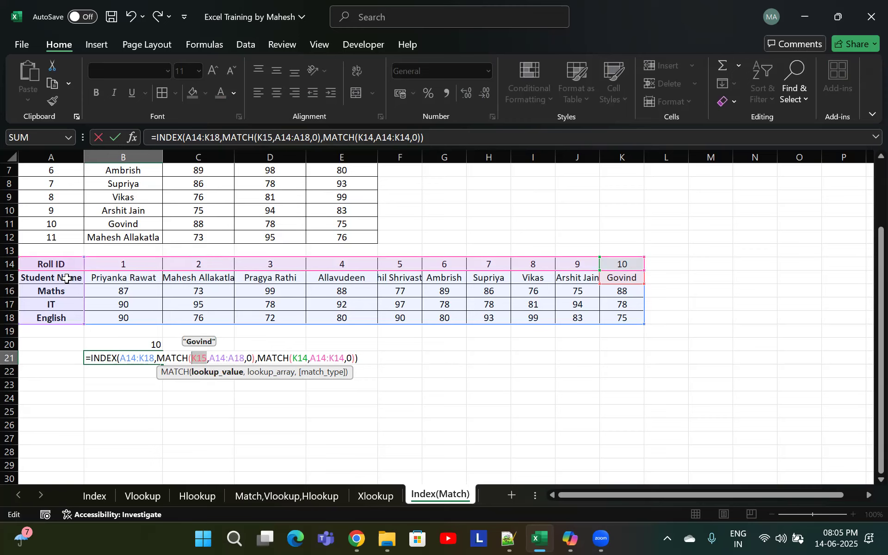
click(67, 278)
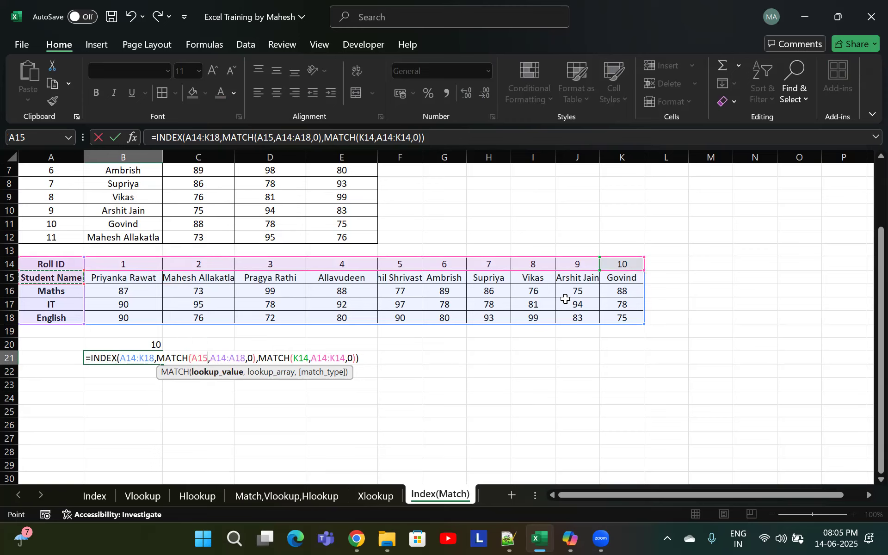
key(Return)
Reopen the B21 formula for editing at the first MATCH's arguments
scroll(563, 303, up, 2)
scroll(259, 387, down, 2)
click(138, 353)
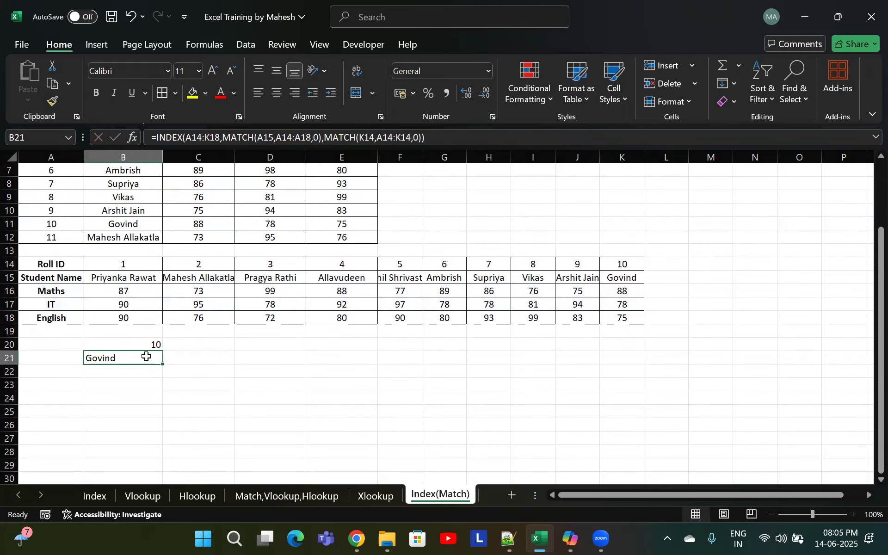
double_click(147, 358)
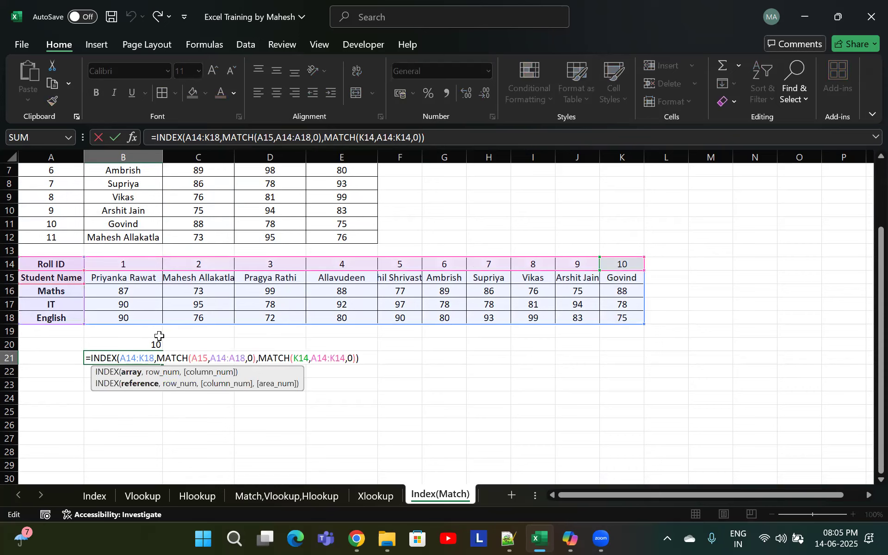
click(139, 359)
click(204, 357)
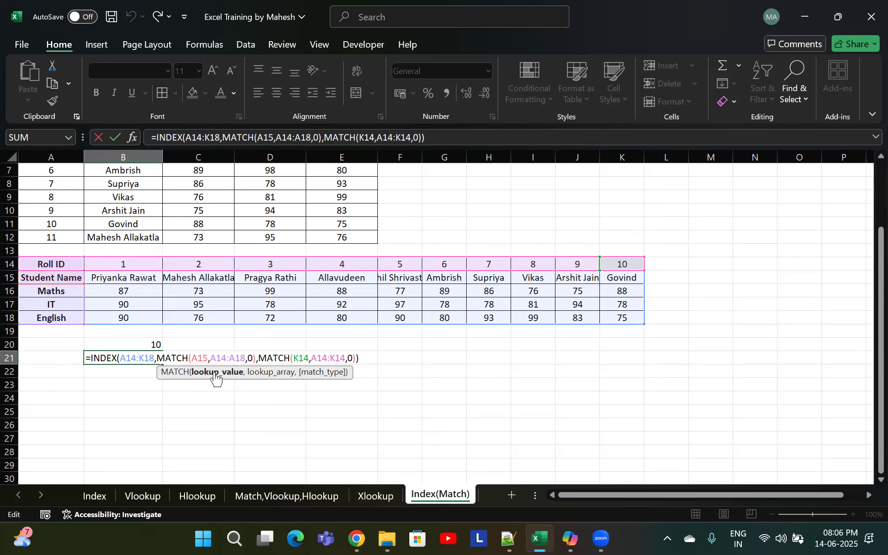
Evaluate the first MATCH inside the B21 formula with F9, then cancel the edit
drag(255, 358, 157, 357)
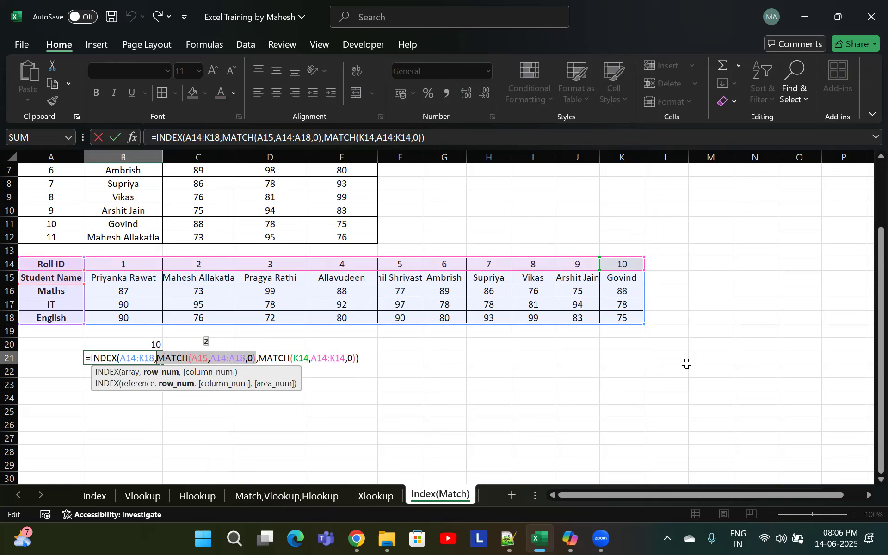
key(F9)
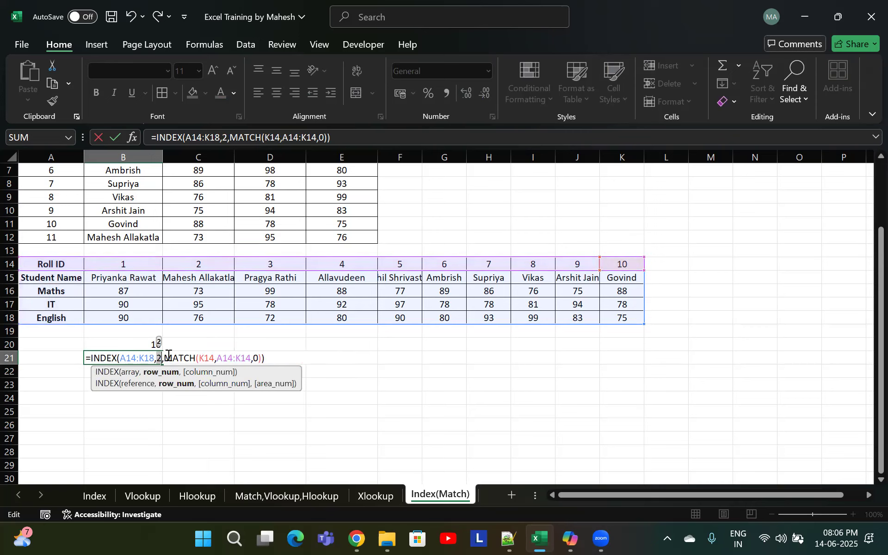
key(Escape)
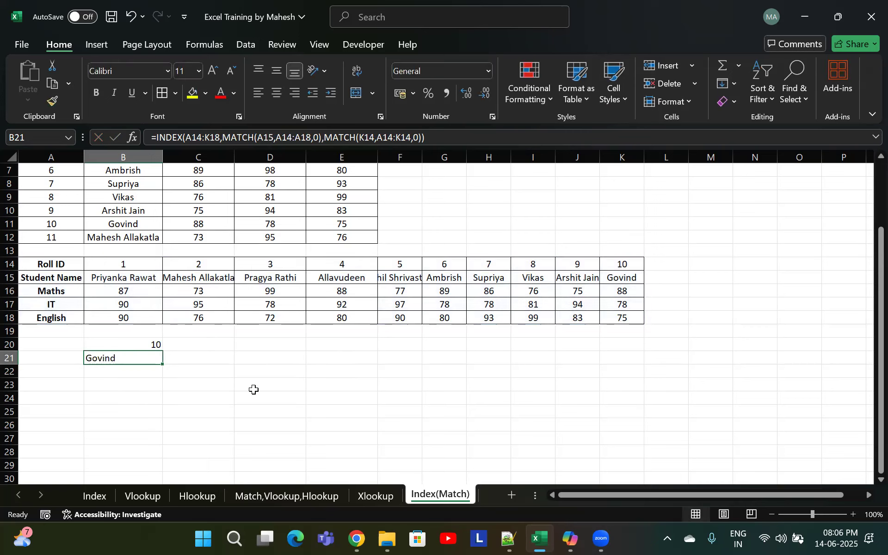
Change the second MATCH in B21 to MATCH(A15,A15:K15,0) and enter the formula
double_click(138, 356)
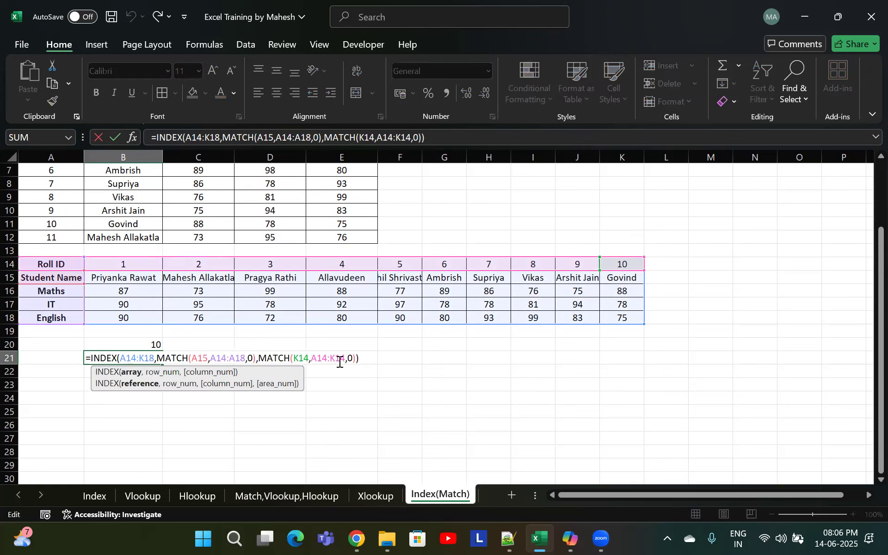
drag(355, 358, 258, 358)
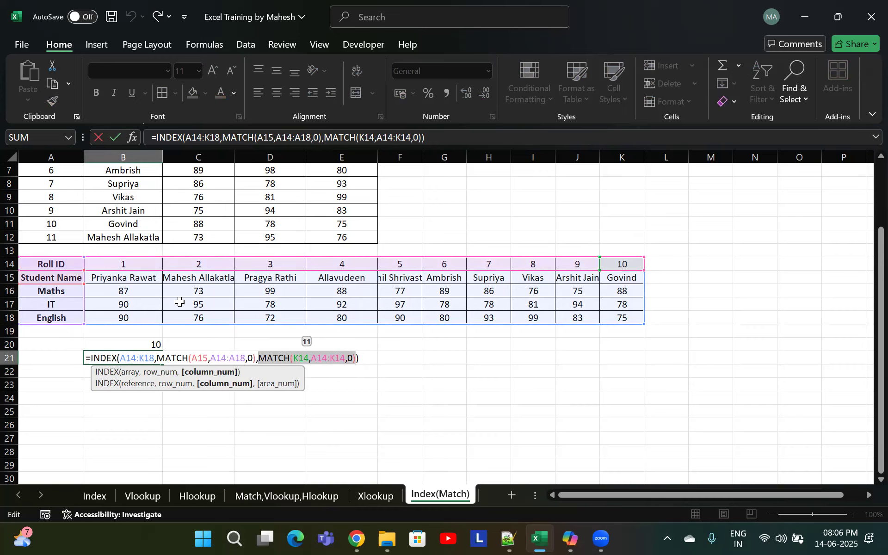
double_click(309, 357)
click(621, 291)
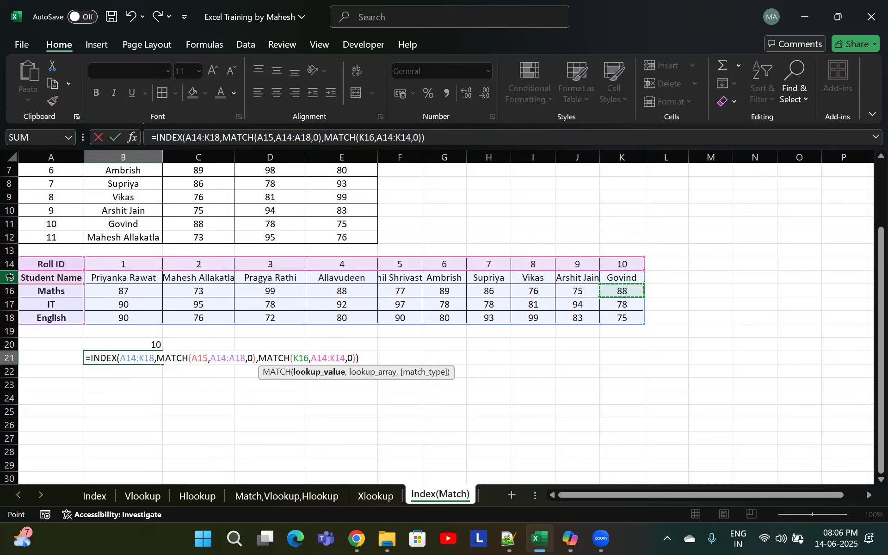
click(47, 278)
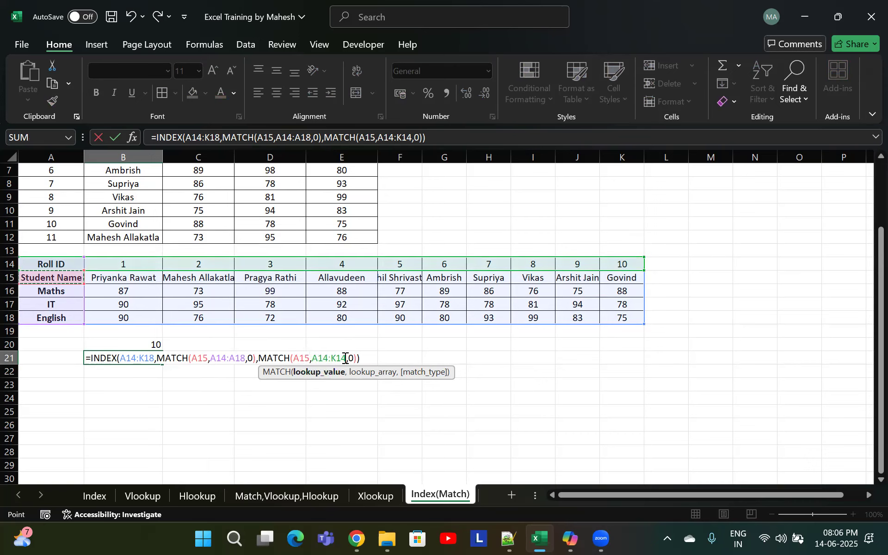
drag(345, 358, 316, 358)
drag(62, 277, 642, 277)
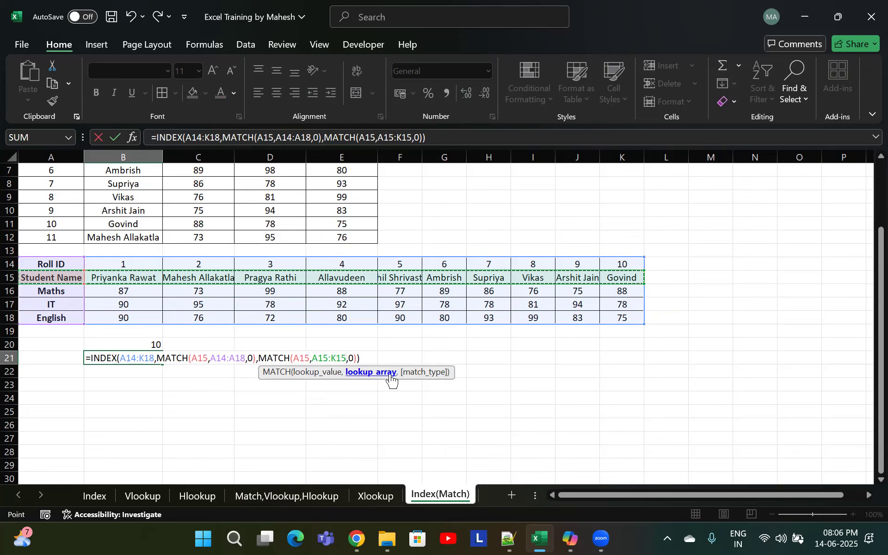
key(Return)
Reopen B21 and change the first MATCH to MATCH(K14,A14:K14,0)
click(149, 354)
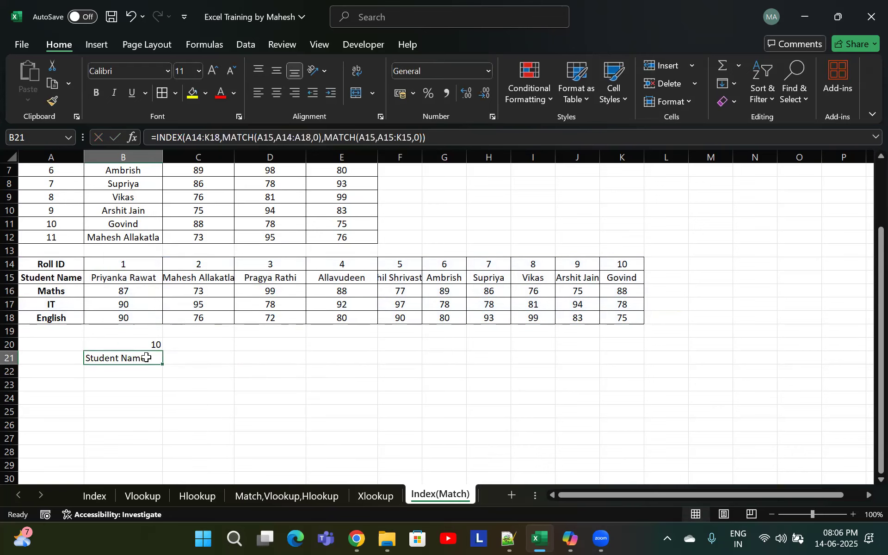
double_click(148, 356)
drag(209, 358, 192, 358)
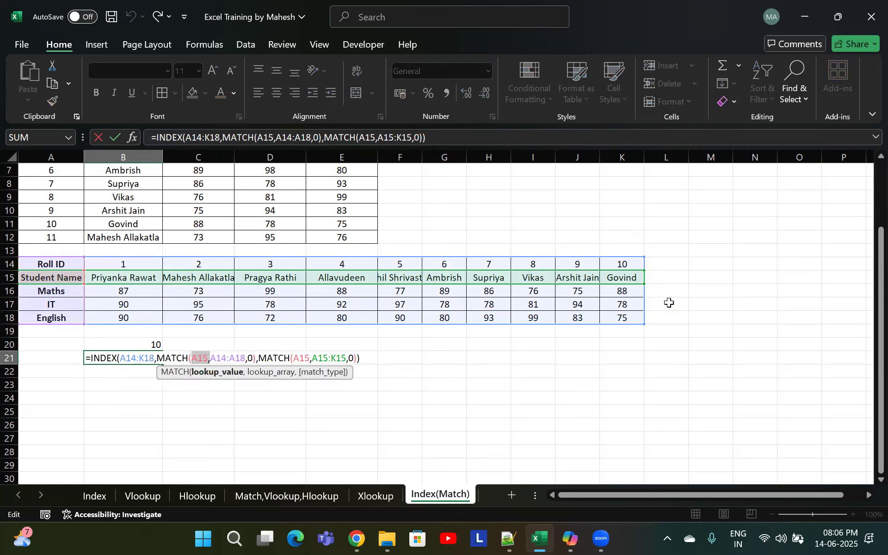
click(632, 265)
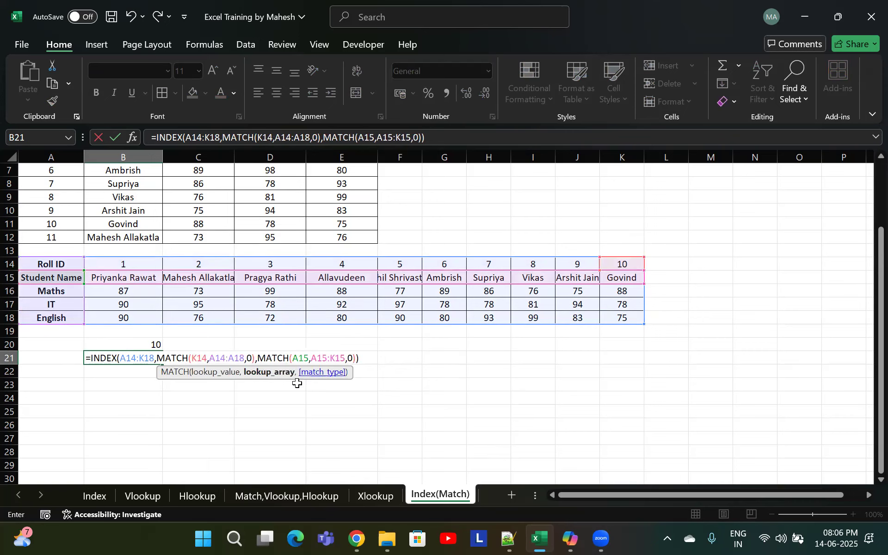
drag(246, 358, 211, 357)
drag(50, 264, 623, 264)
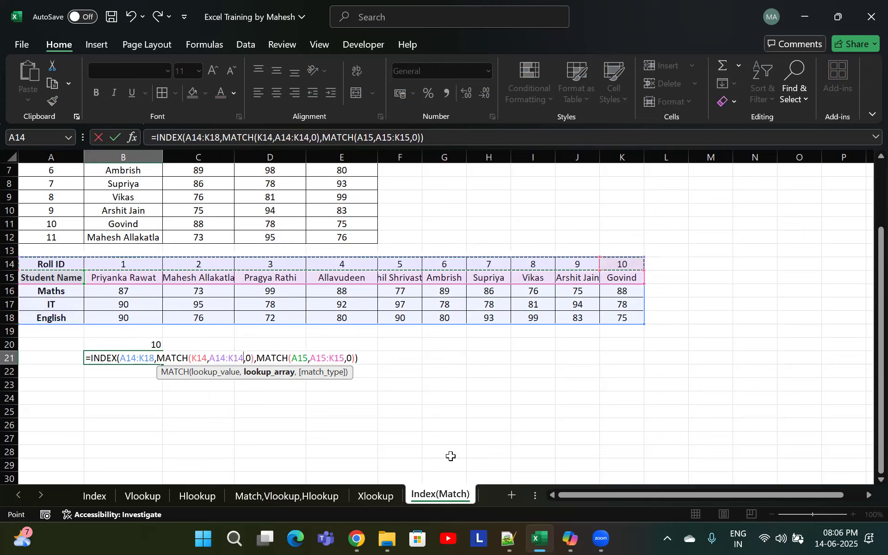
Change the second MATCH in B21 to MATCH(K15,K14:K18,0) and enter the formula
drag(307, 357, 292, 355)
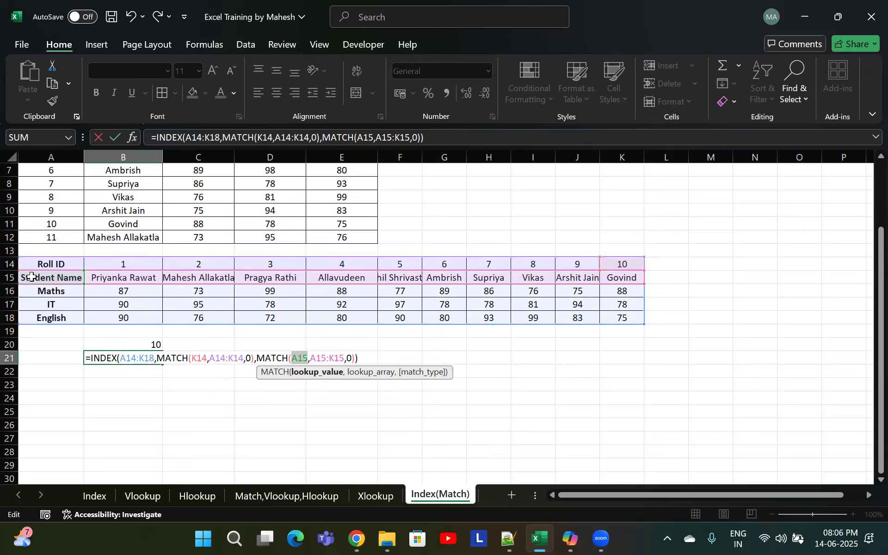
click(631, 278)
drag(344, 359, 323, 361)
drag(608, 262, 610, 325)
key(Return)
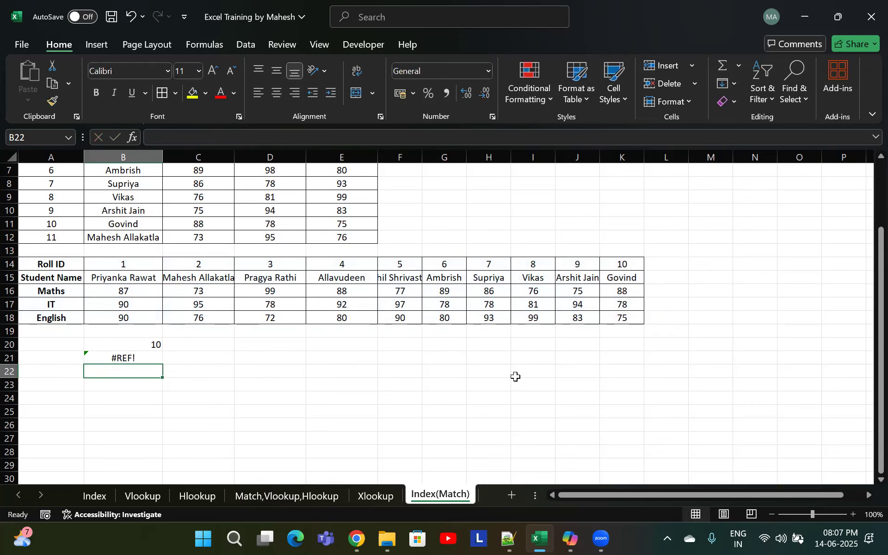
Review the B21 formula, then clear cell B21
key(Up)
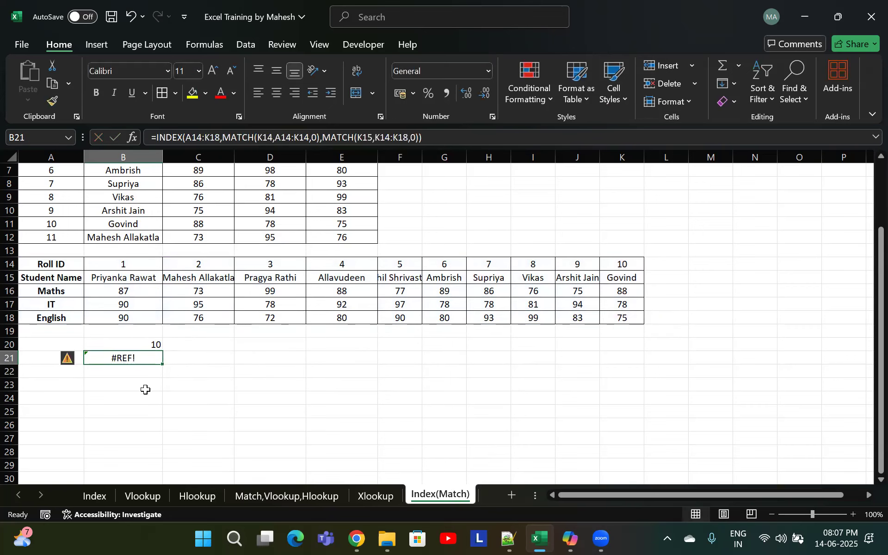
double_click(137, 354)
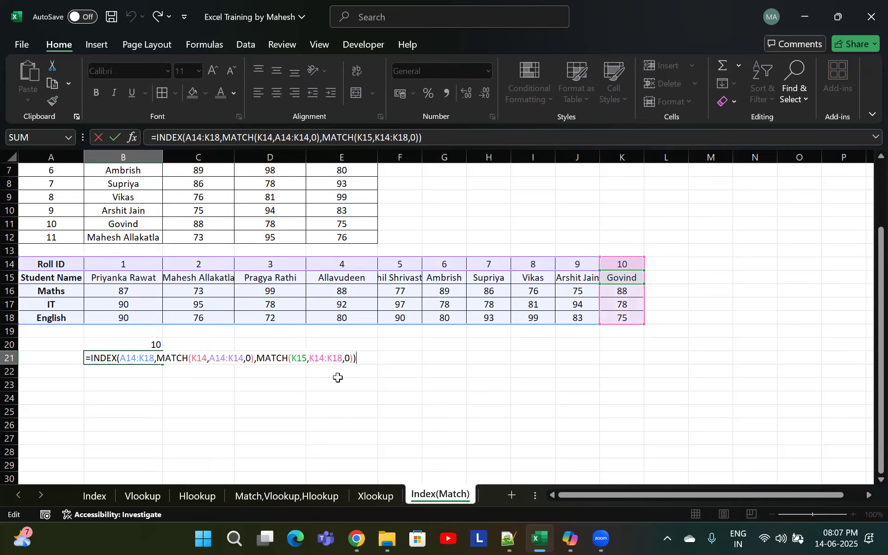
key(Escape)
key(Delete)
Open the INDEX formula in G2 to review it and confirm it unchanged
scroll(264, 366, up, 1)
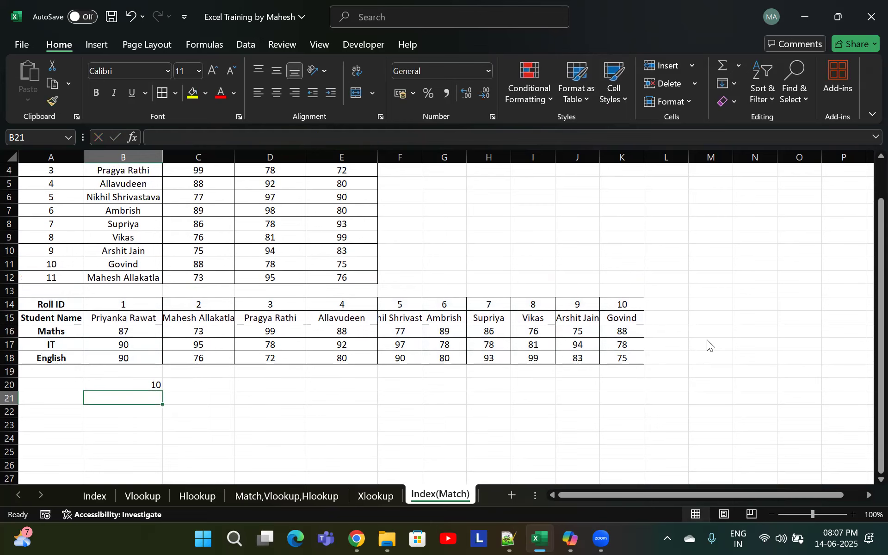
scroll(706, 340, up, 1)
click(444, 185)
double_click(451, 184)
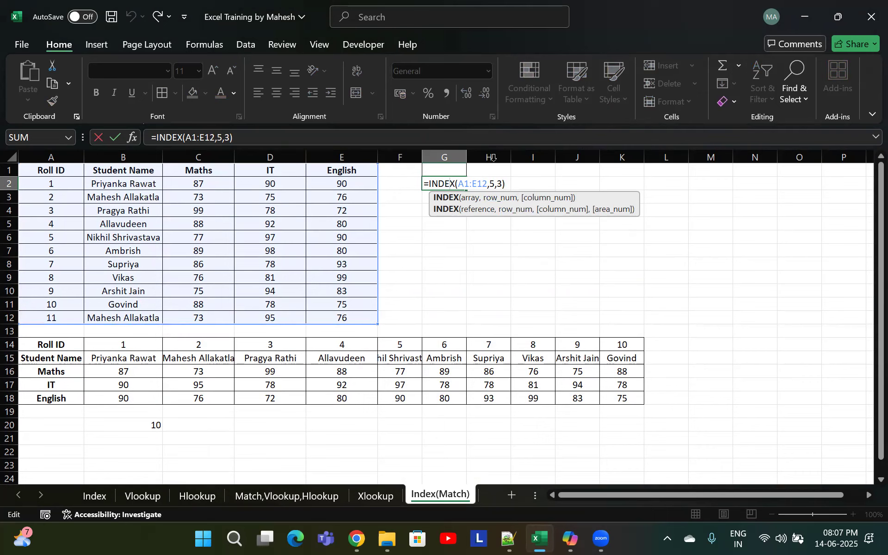
key(Return)
Evaluate both MATCH parts of the G3 INDEX formula with F9, then cancel the edit
double_click(456, 197)
drag(484, 197, 469, 196)
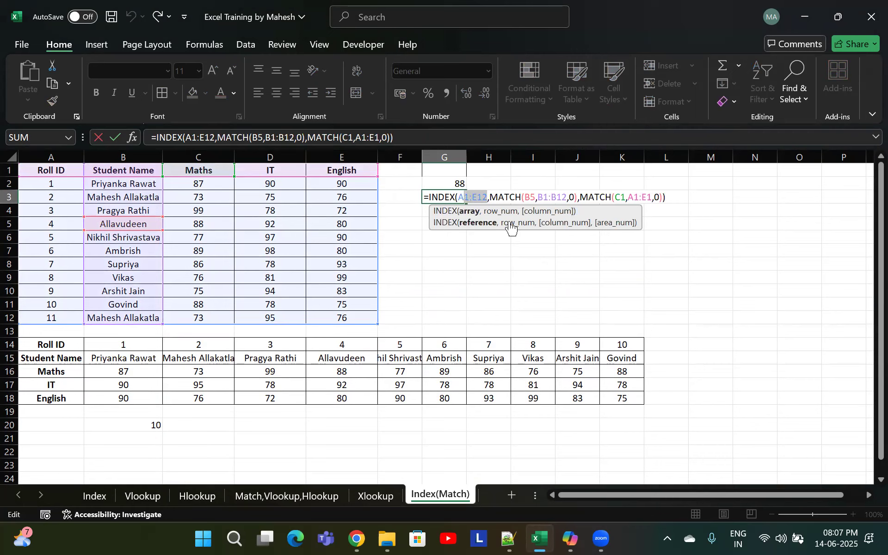
click(540, 198)
click(597, 202)
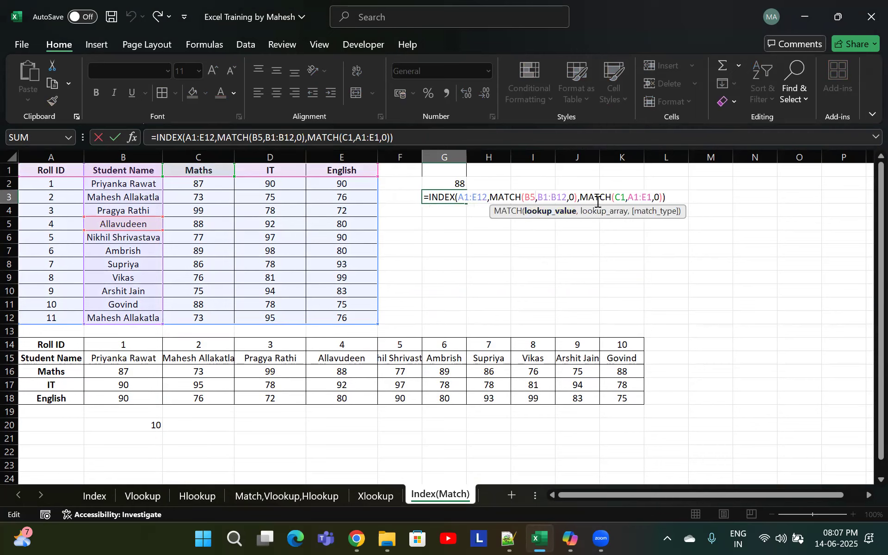
drag(578, 197, 493, 198)
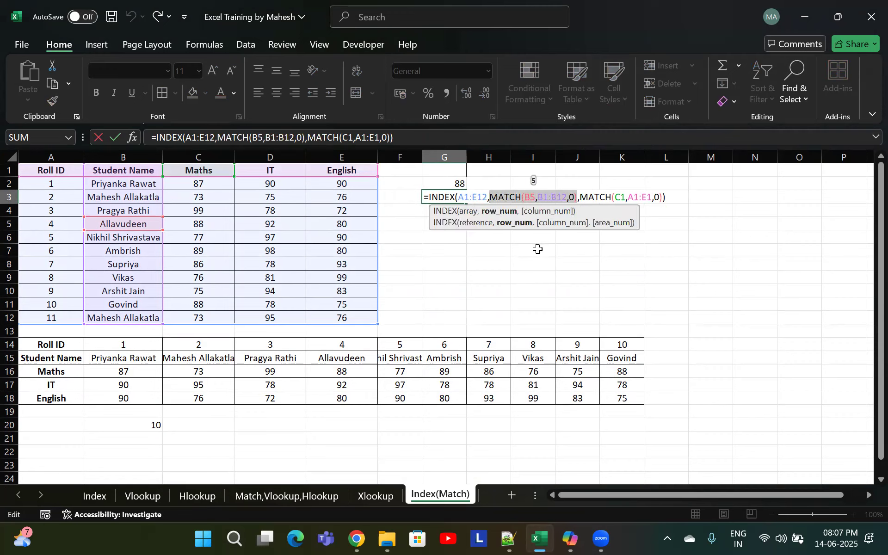
key(F9)
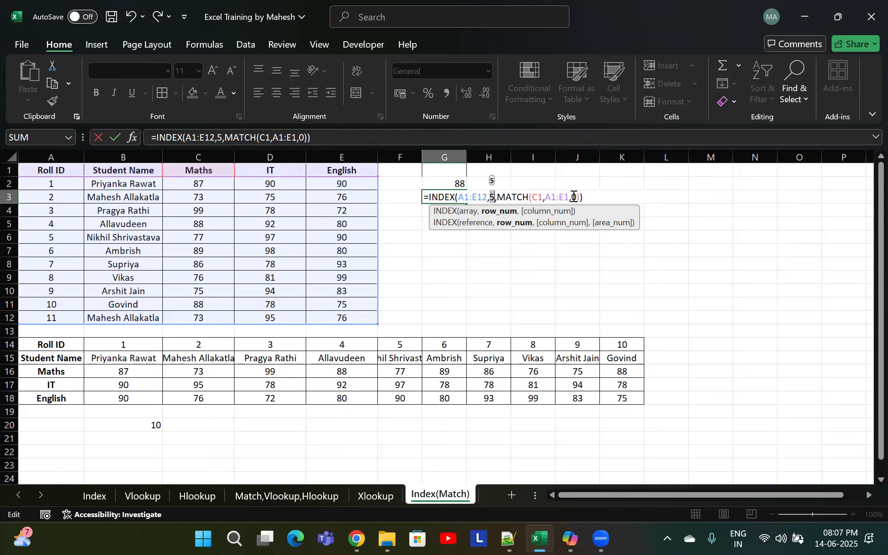
drag(579, 197, 495, 202)
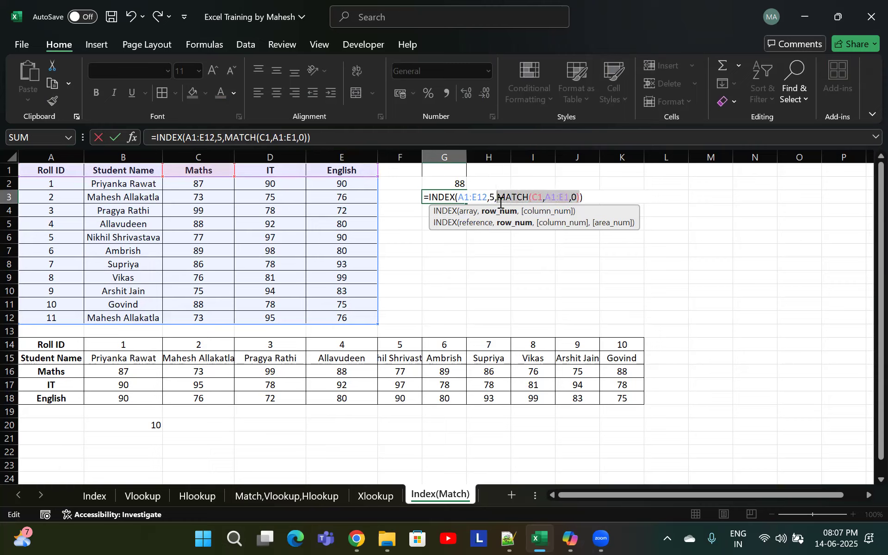
key(F9)
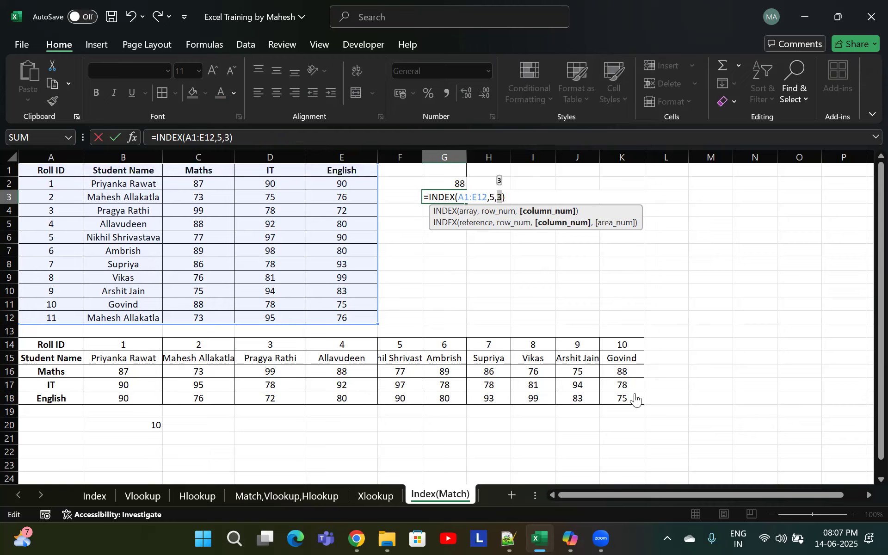
click(212, 225)
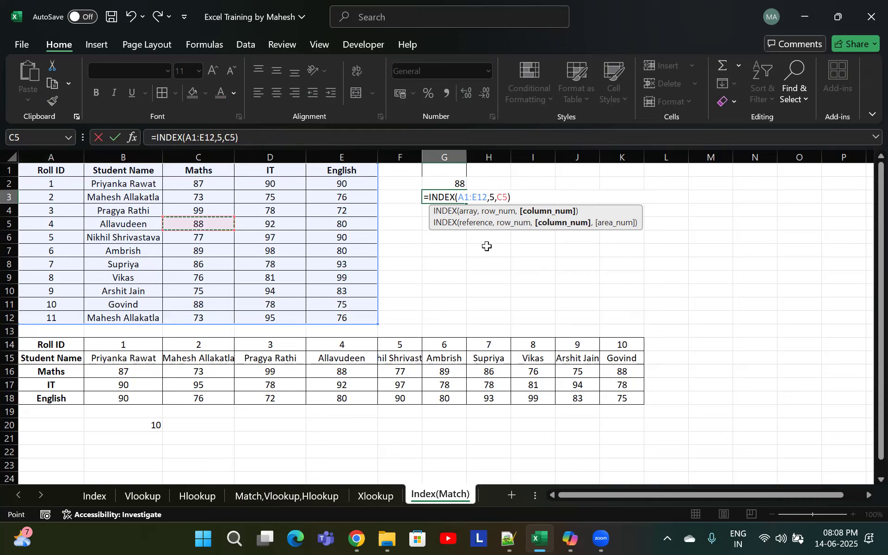
key(Escape)
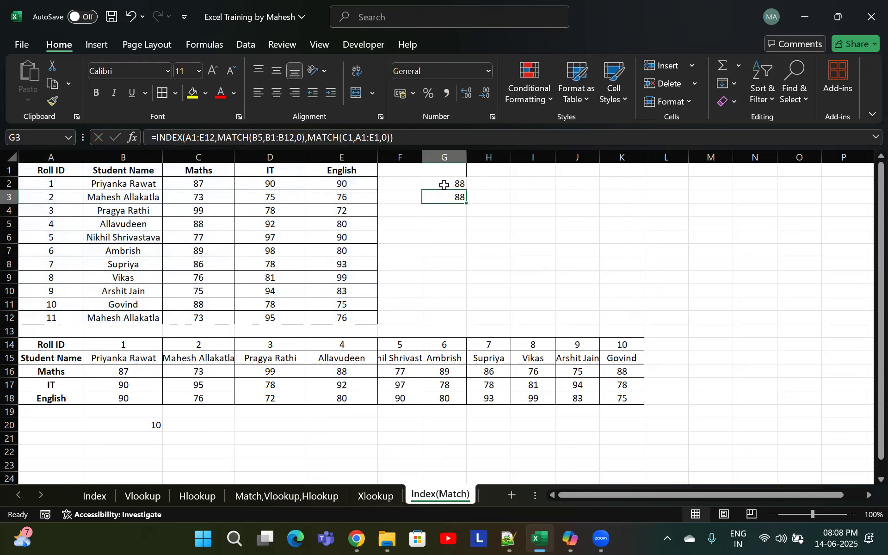
Open the INDEX formula in B20 to review it and re-enter it unchanged
click(148, 426)
double_click(148, 424)
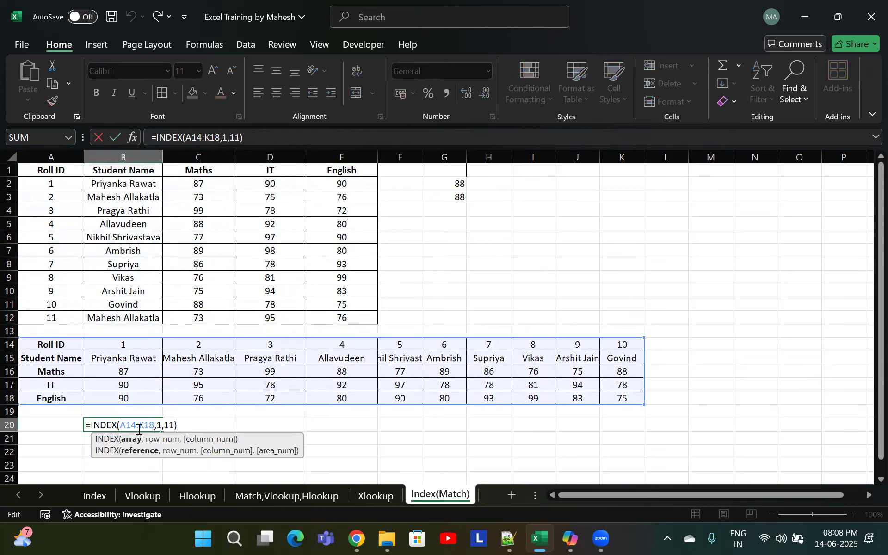
click(161, 424)
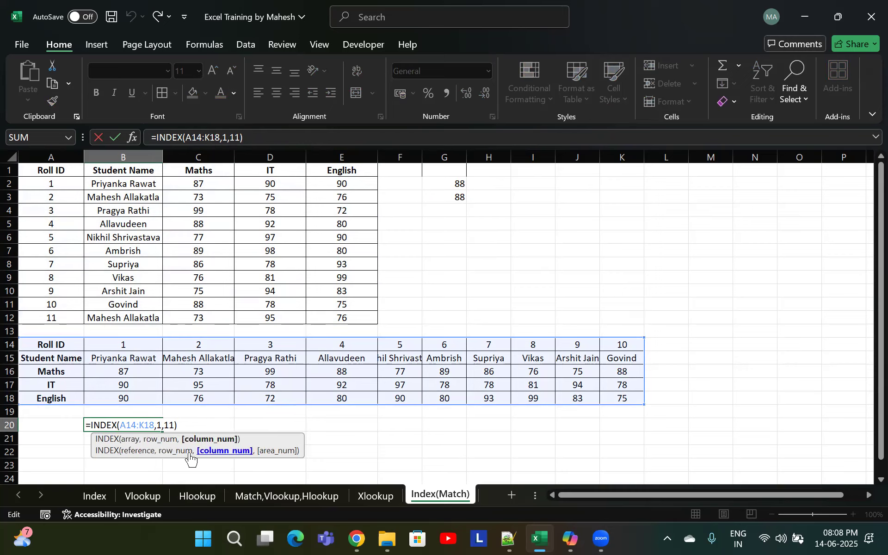
key(ctrl+Return)
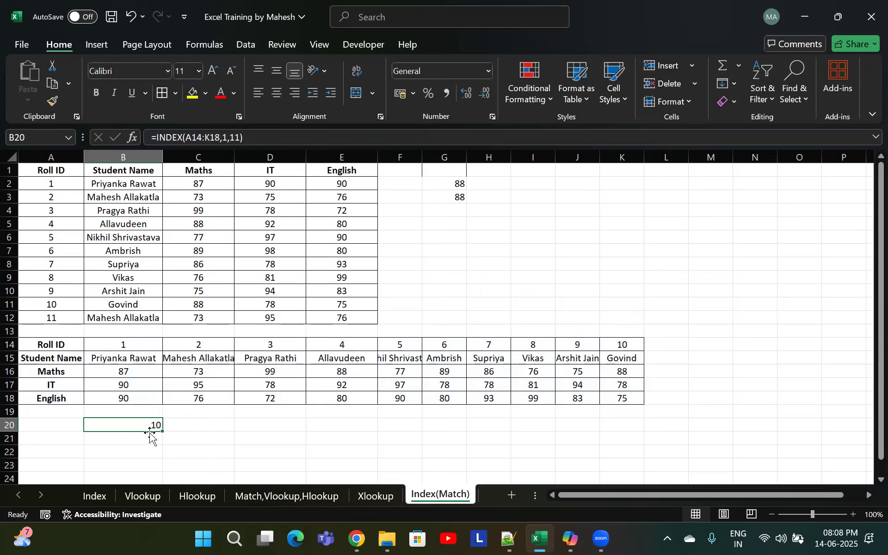
Label cell B19 as "Govind Roll no."
click(606, 351)
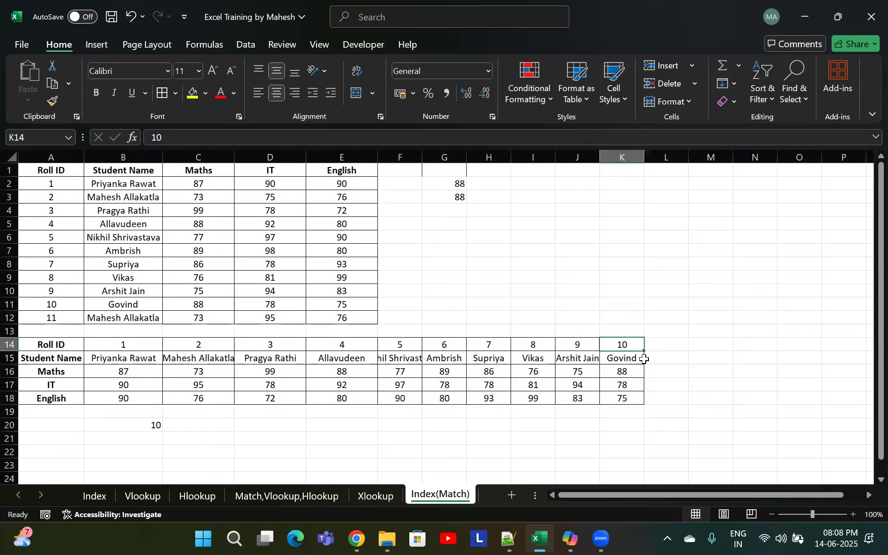
click(118, 413)
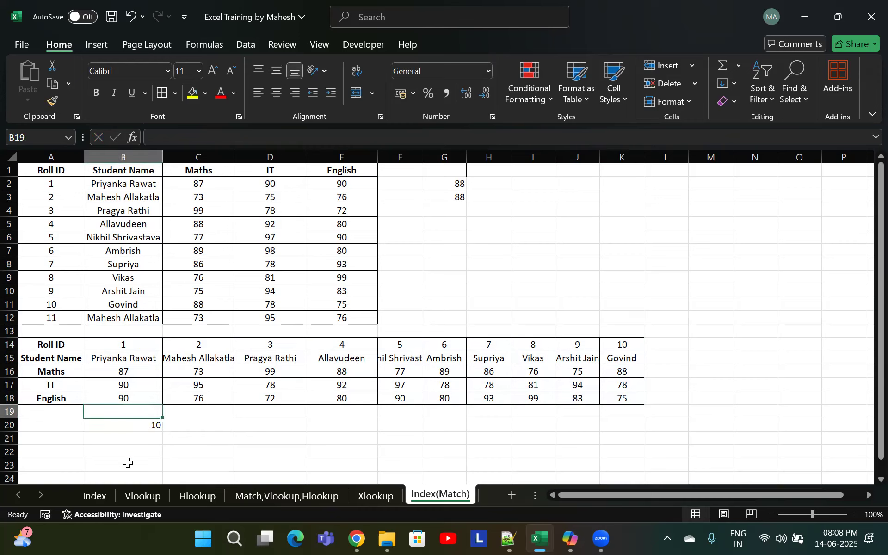
text(Govind Roll no.)
key(Return)
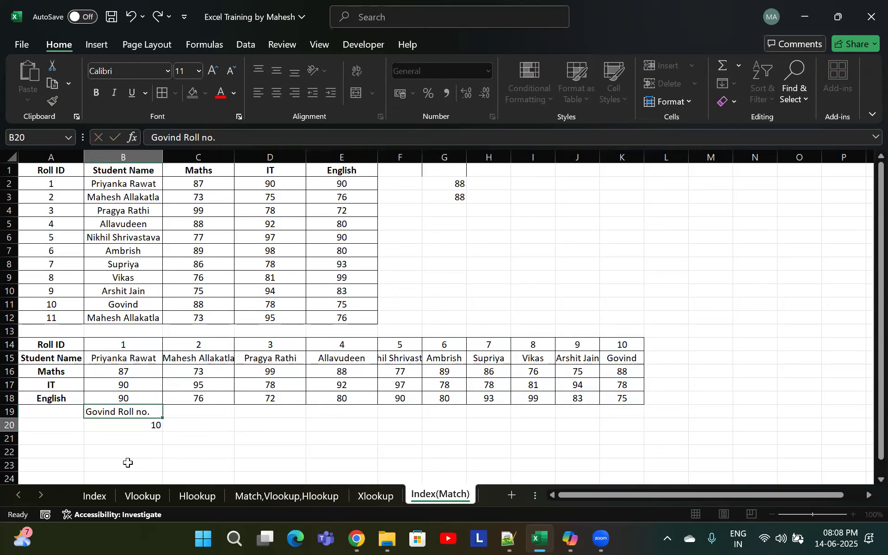
Copy the name Allavudeen from B5 and paste it into G1 as a label
click(447, 173)
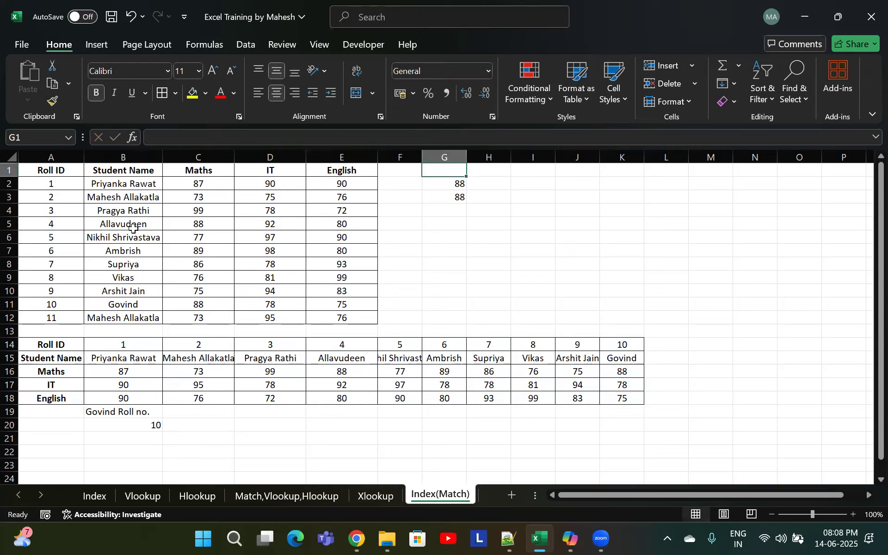
click(130, 225)
double_click(150, 224)
drag(150, 224, 54, 224)
key(ctrl+c)
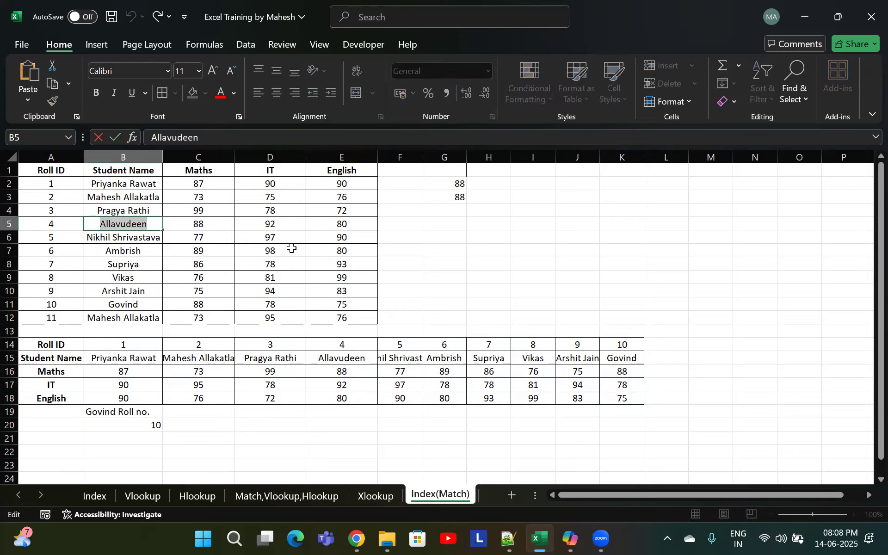
key(Escape)
click(452, 171)
key(ctrl+v)
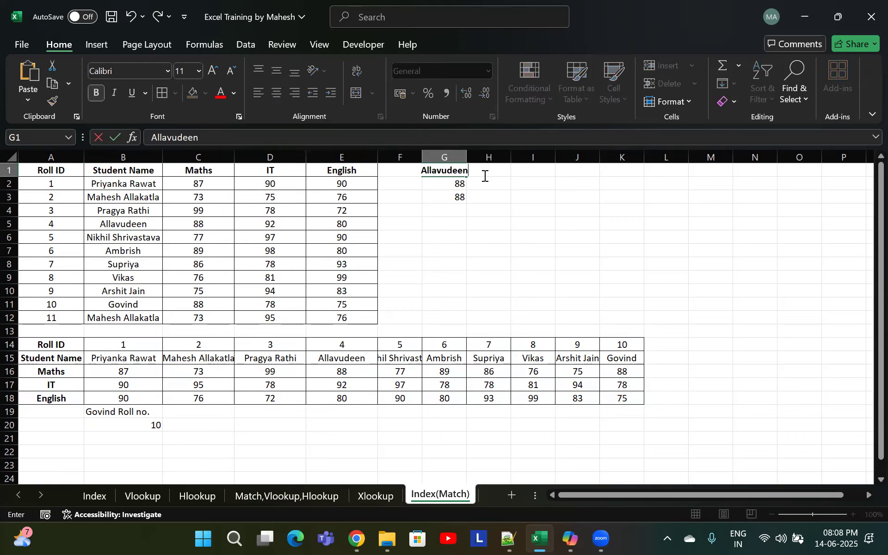
Extend the G1 label to read "Allavudeen Maths marks"
text(Maths marks)
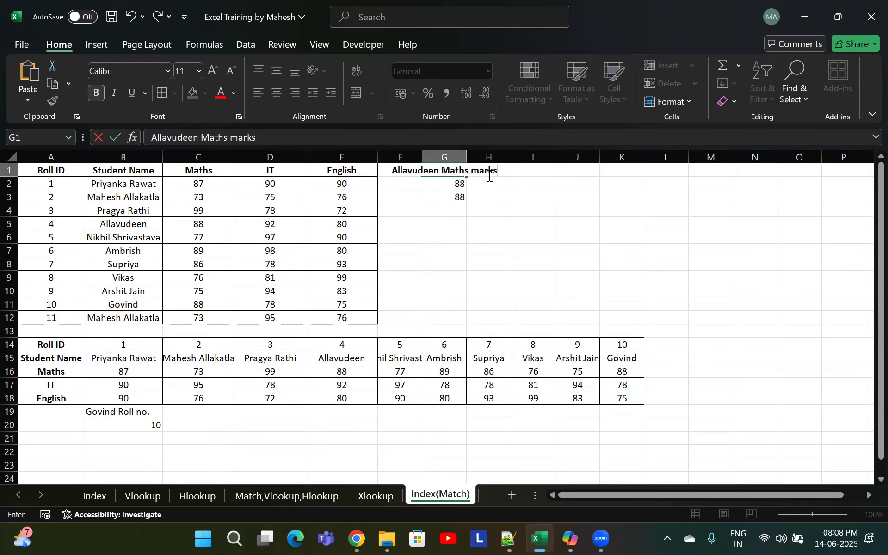
key(Return)
key(Up)
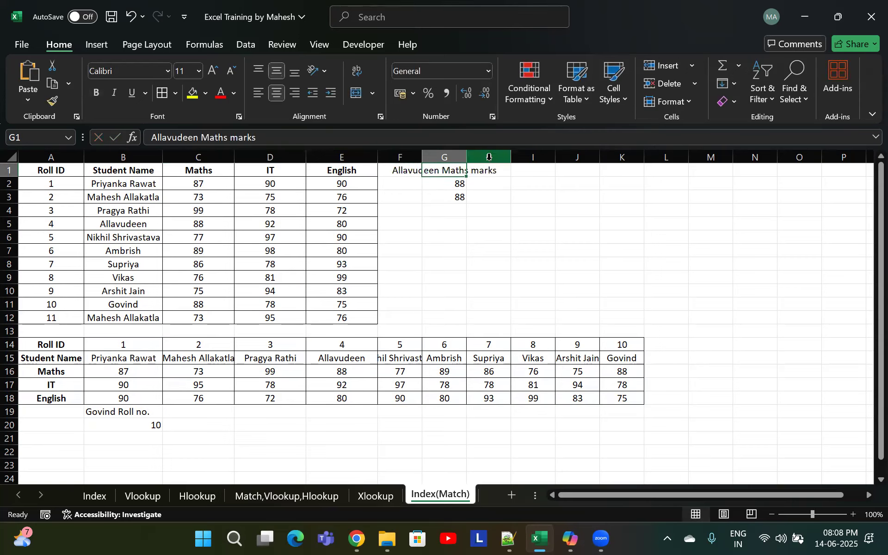
Widen column G and wrap the text of the G1 label
drag(467, 159, 489, 162)
key(alt+h)
key(w)
click(481, 227)
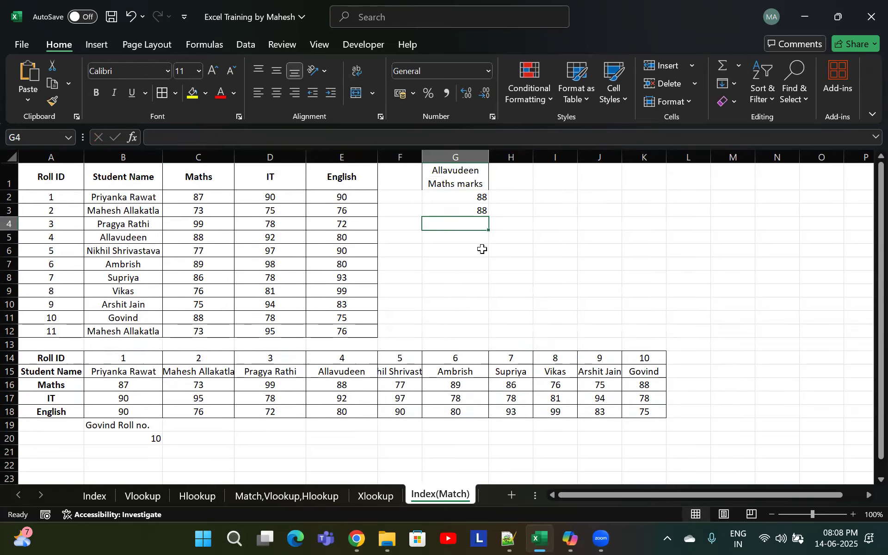
Save the workbook and highlight the "7) INDEX(MATCH())" topic yellow in the Index sheet's topic list
click(539, 262)
key(ctrl+s)
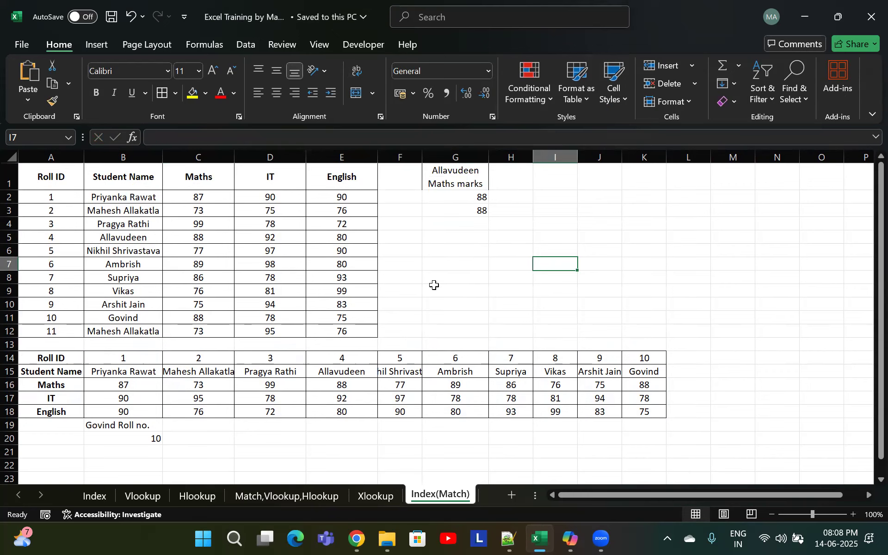
click(95, 497)
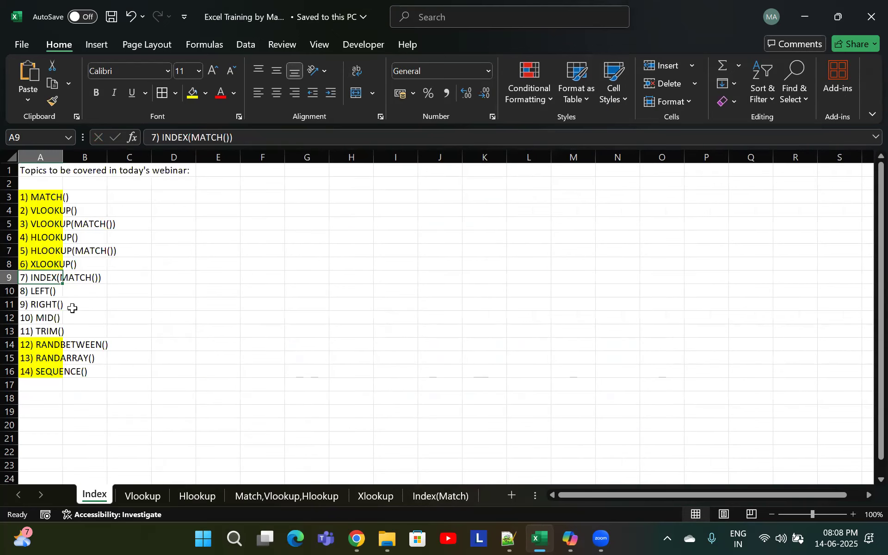
drag(56, 196, 45, 267)
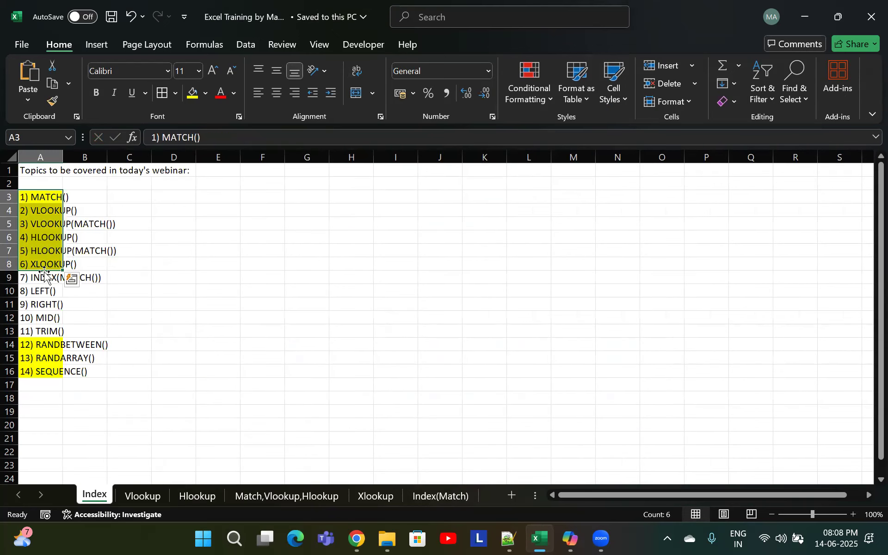
click(45, 276)
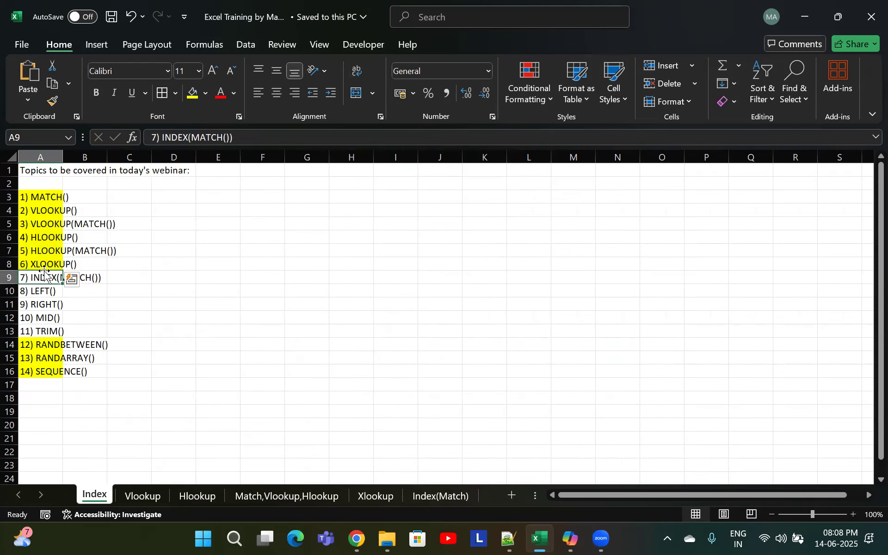
click(193, 96)
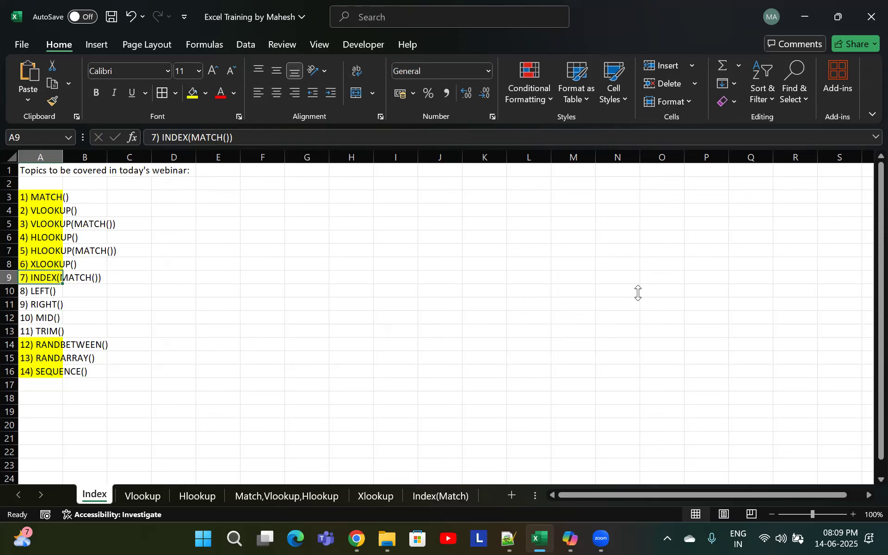
click(638, 293)
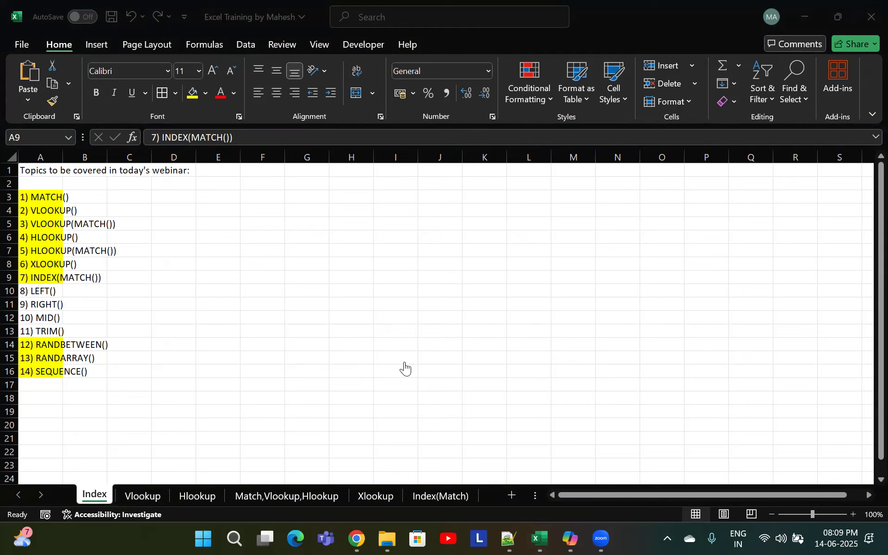
click(302, 247)
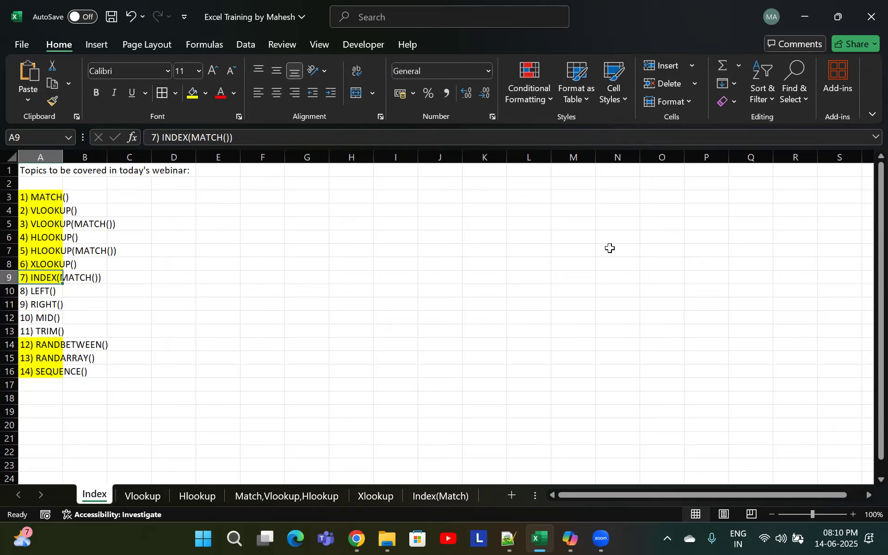
scroll(640, 327, down, 1)
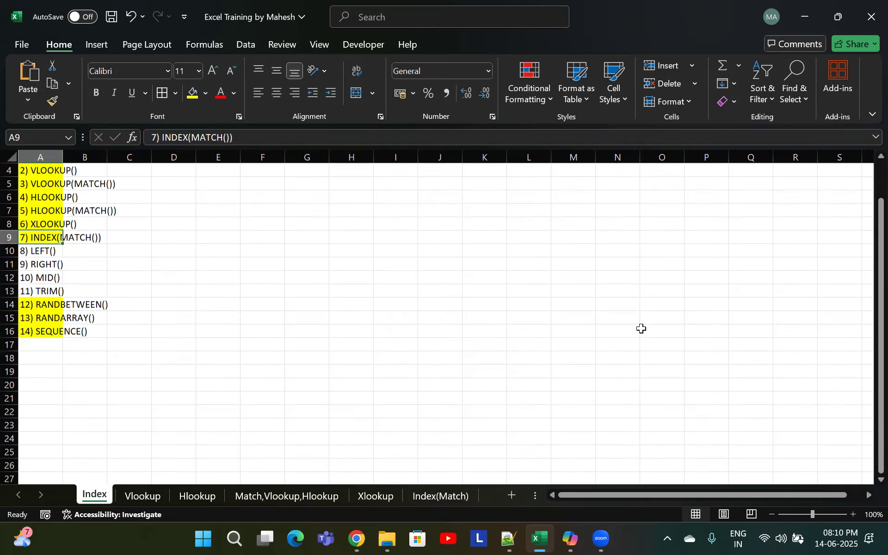
scroll(602, 337, up, 1)
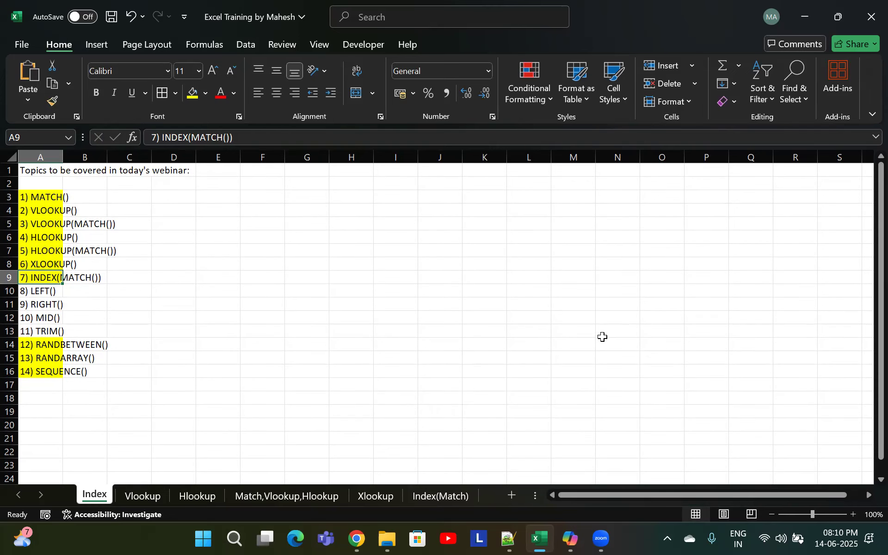
drag(51, 295, 51, 337)
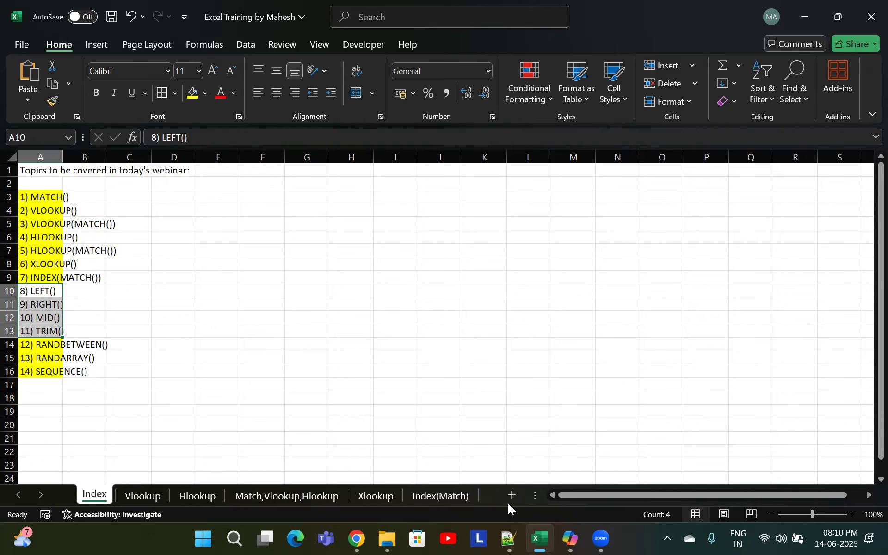
Copy the Student Name column from the Index(Match) sheet and paste it into a new worksheet
click(440, 496)
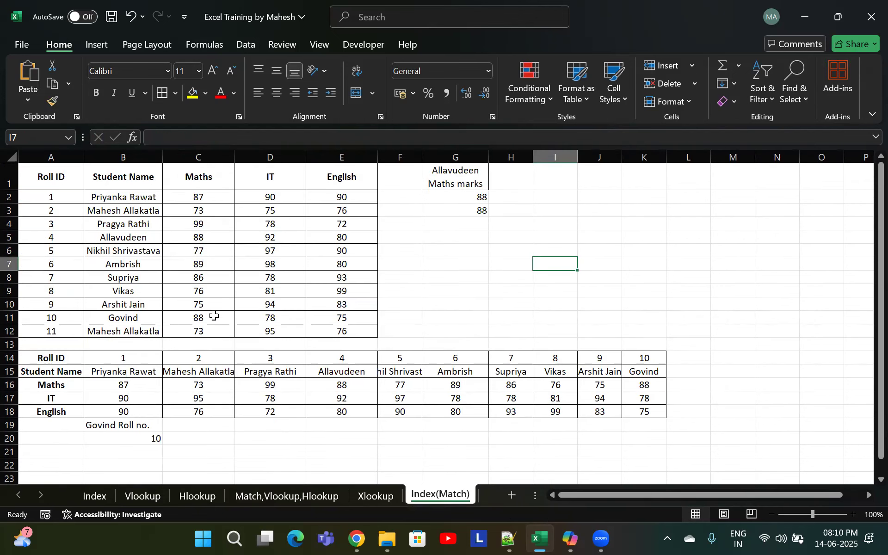
drag(133, 200, 143, 342)
key(ctrl+c)
drag(126, 181, 147, 333)
key(ctrl+c)
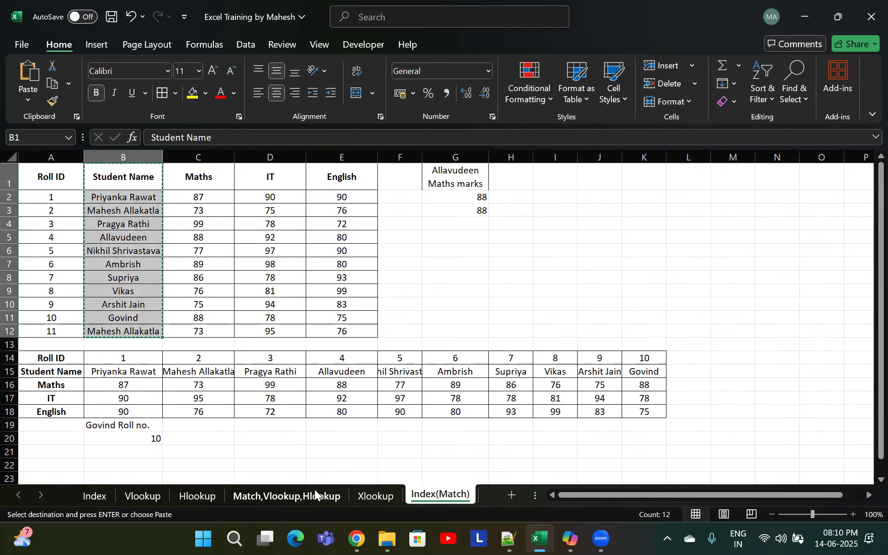
click(509, 497)
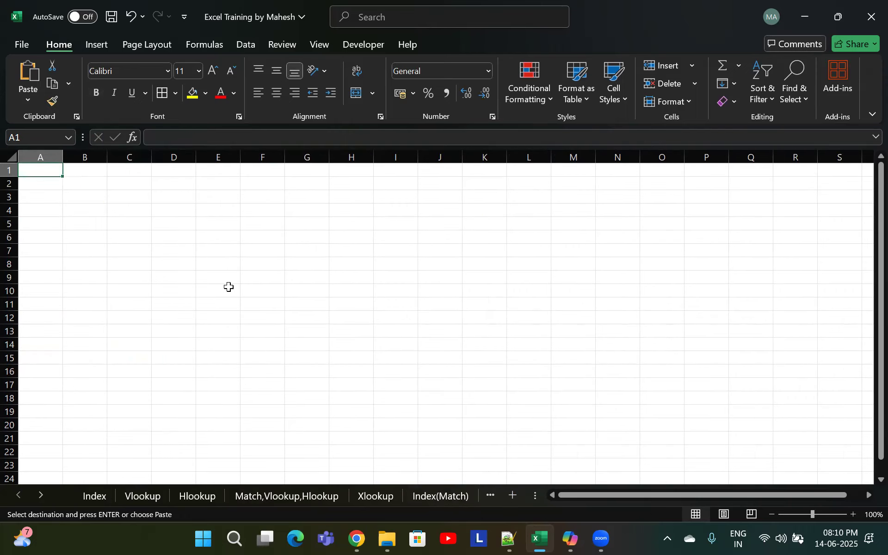
key(ctrl+alt+v)
key(Return)
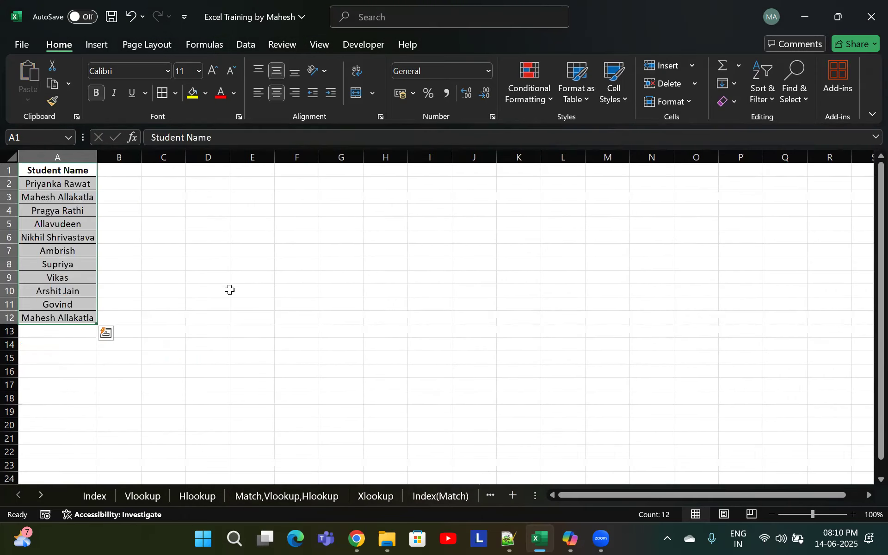
click(134, 290)
click(125, 171)
drag(212, 210, 371, 232)
key(Up)
key(Up)
key(Up)
key(Left)
key(Left)
key(Right)
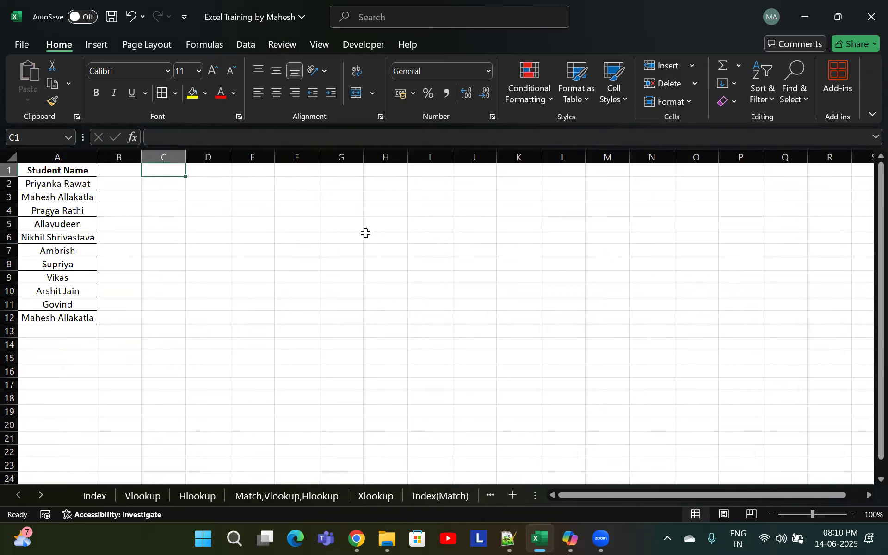
text(=Lef)
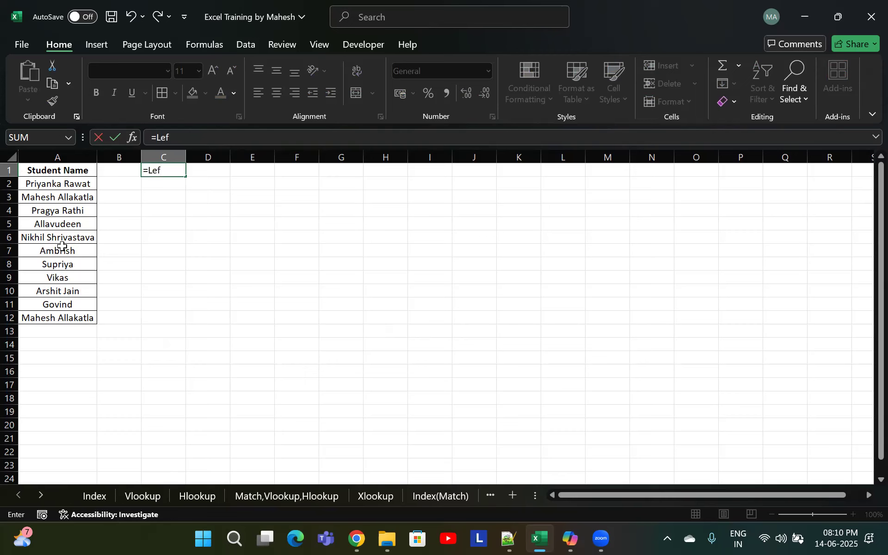
double_click(31, 197)
drag(50, 198, 23, 201)
click(51, 219)
click(52, 196)
double_click(52, 197)
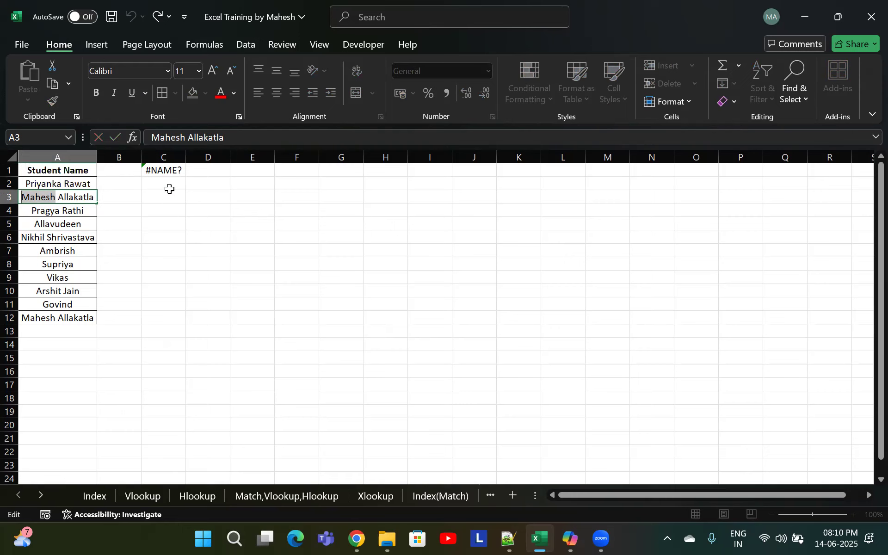
Label cell C1 as "LEFT"
click(169, 172)
text(LEFT)
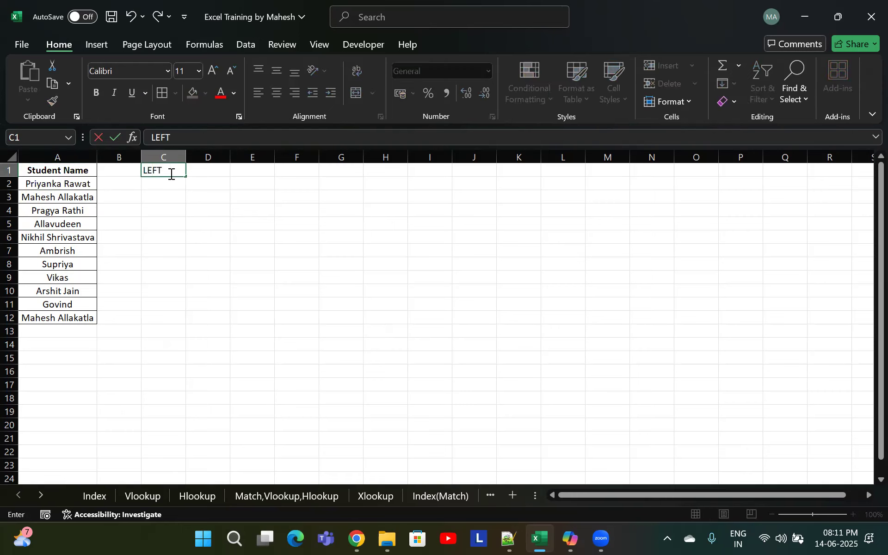
key(Return)
Enter =LEFT(A3,6) in C2 to extract the first six characters of the name in A3
text(=lef)
key(Tab)
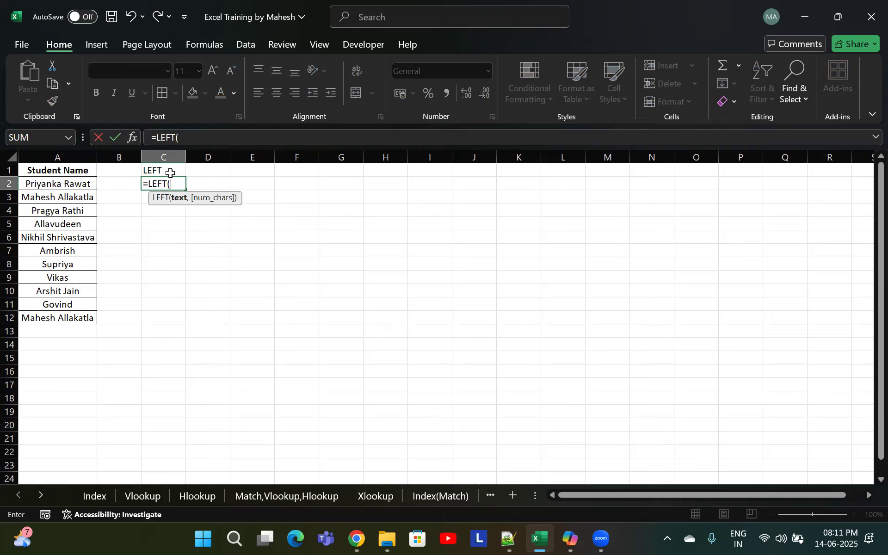
click(50, 195)
text(,)
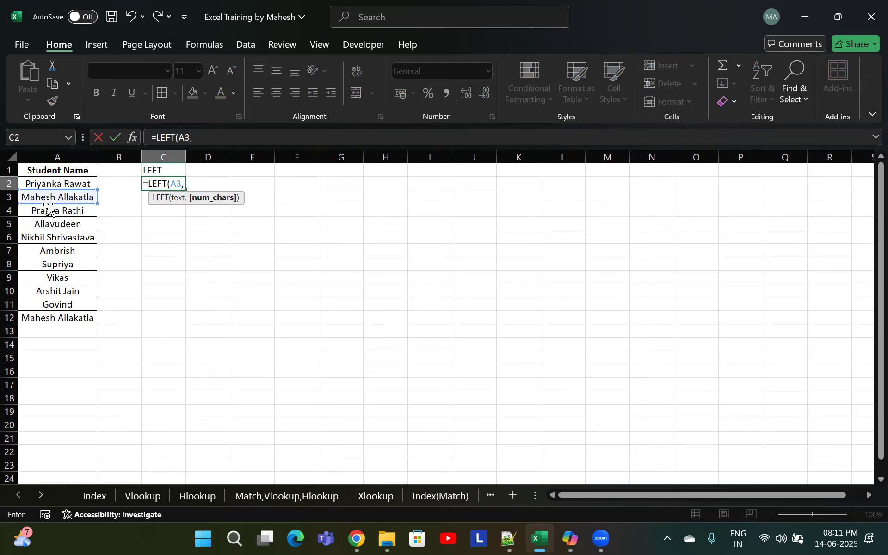
text(6)
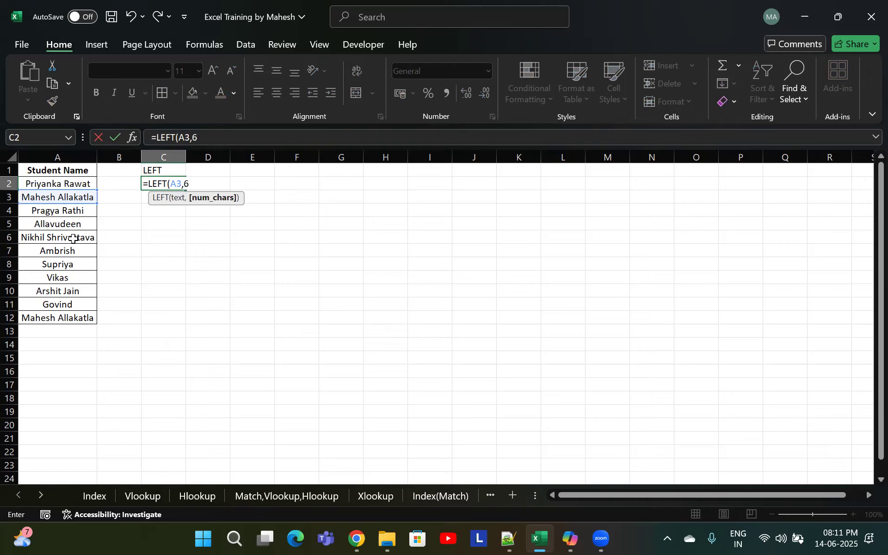
text())
key(Return)
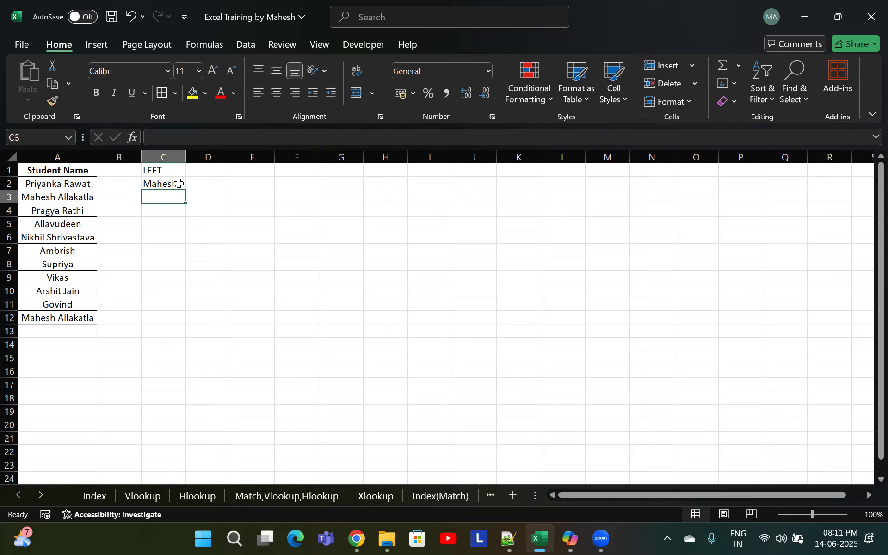
Label cell C4 as "RIGHT"
key(Down)
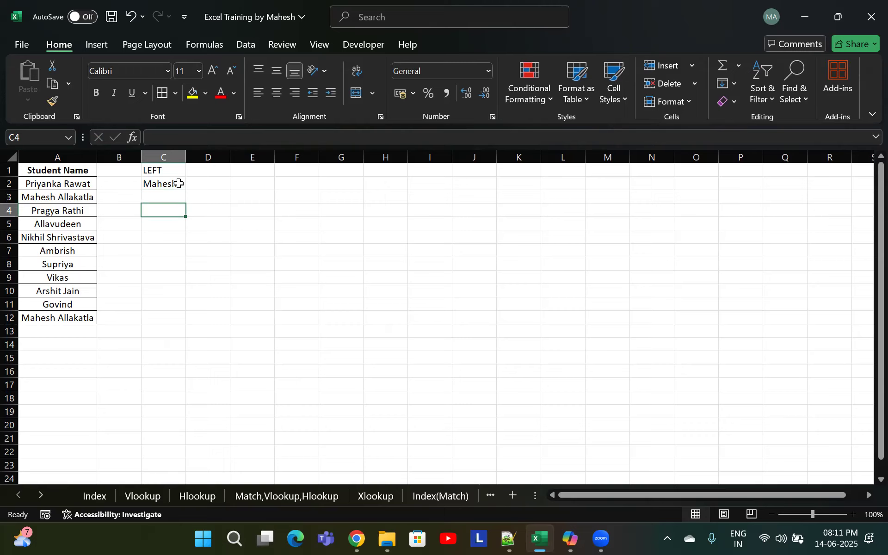
text(RIGHT)
key(Return)
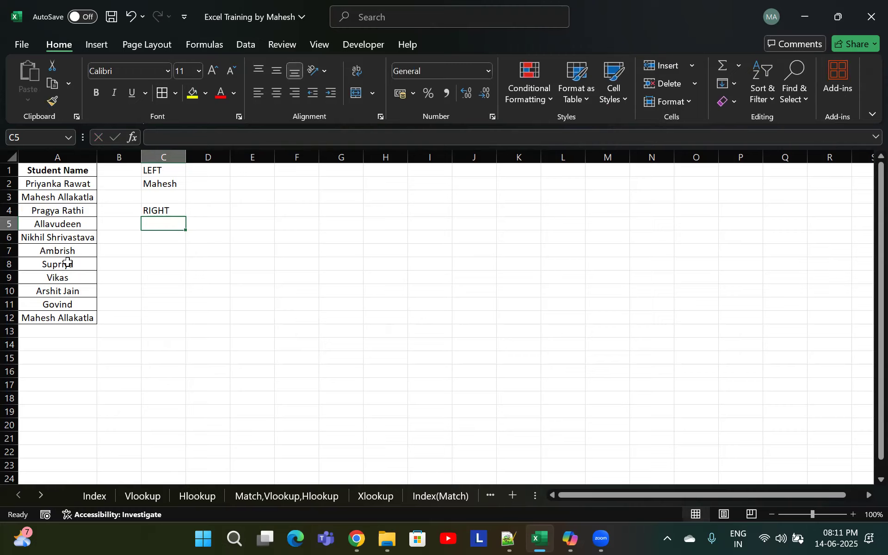
Enter =RIGHT(A6,11) in C5 to extract the last eleven characters of the name in A6
double_click(86, 236)
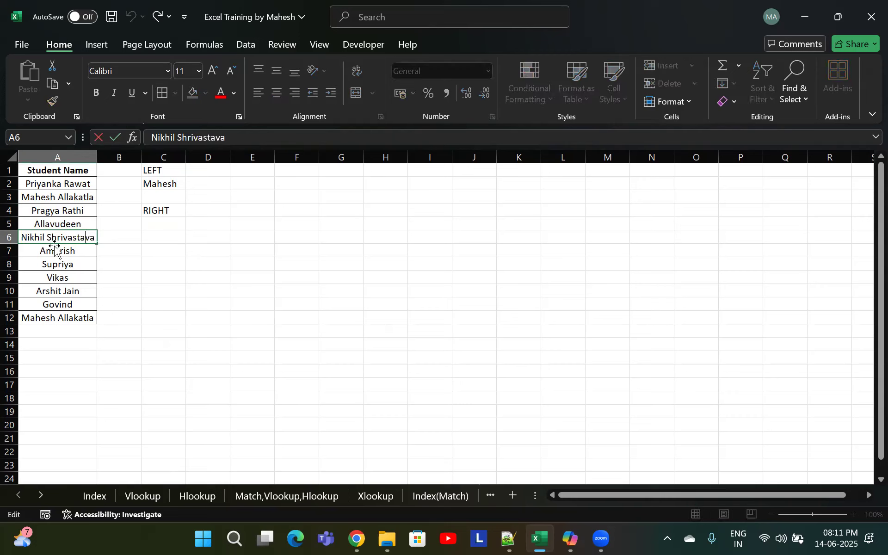
drag(47, 237, 133, 244)
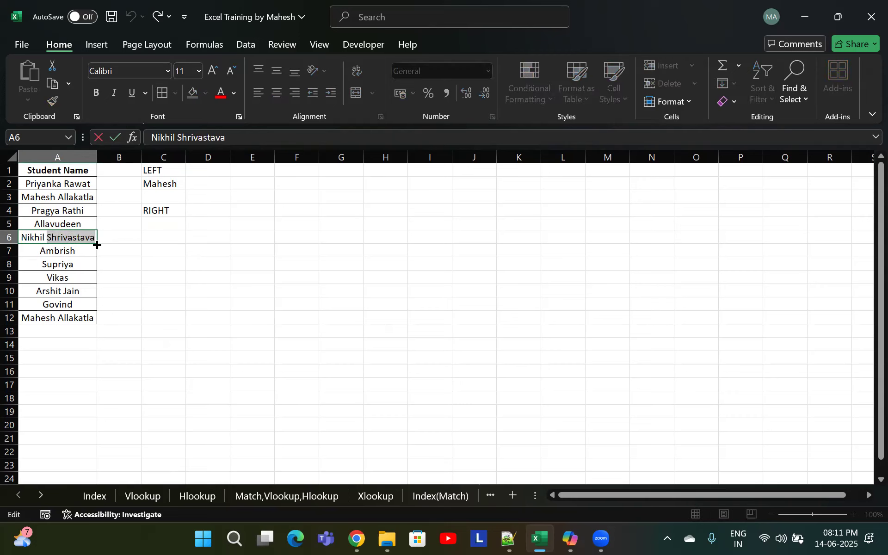
drag(96, 240, 88, 239)
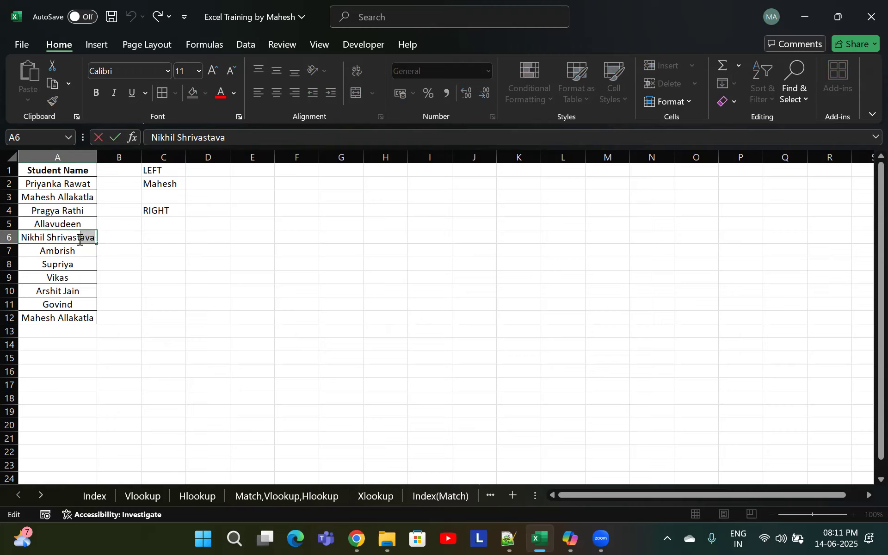
drag(72, 239, 46, 240)
key(Escape)
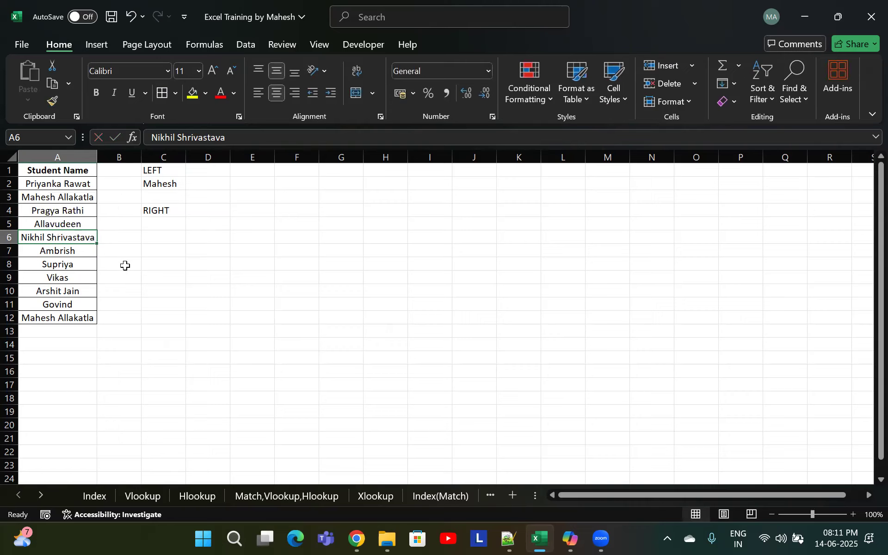
click(167, 234)
click(173, 225)
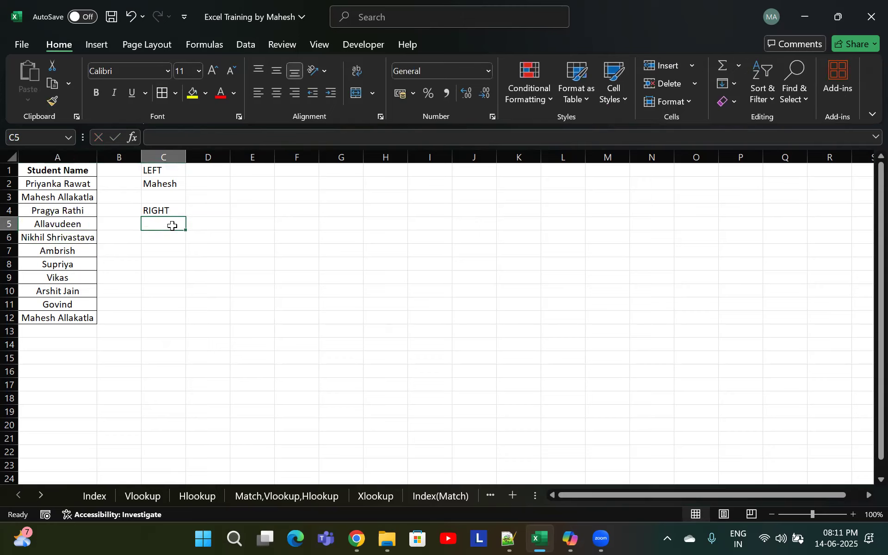
text(=)
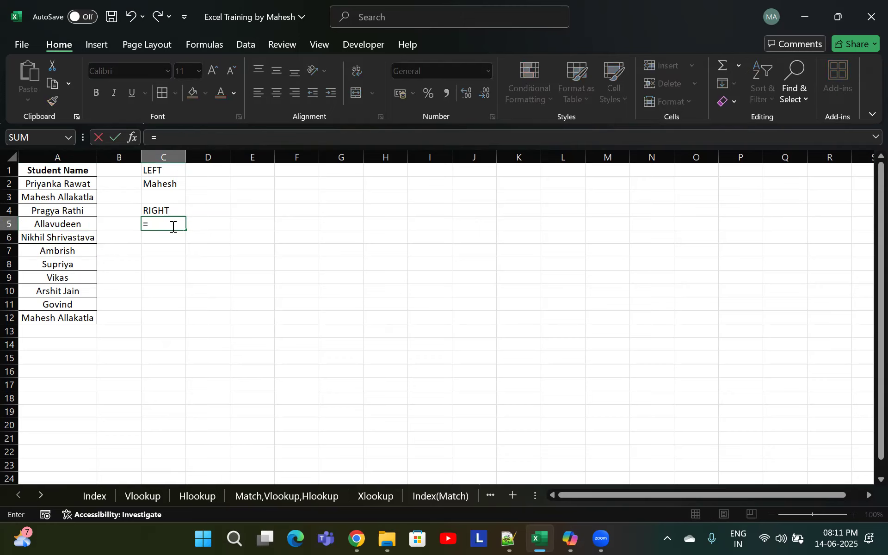
text(right)
key(Tab)
key(Left)
key(Left)
key(Down)
text(,)
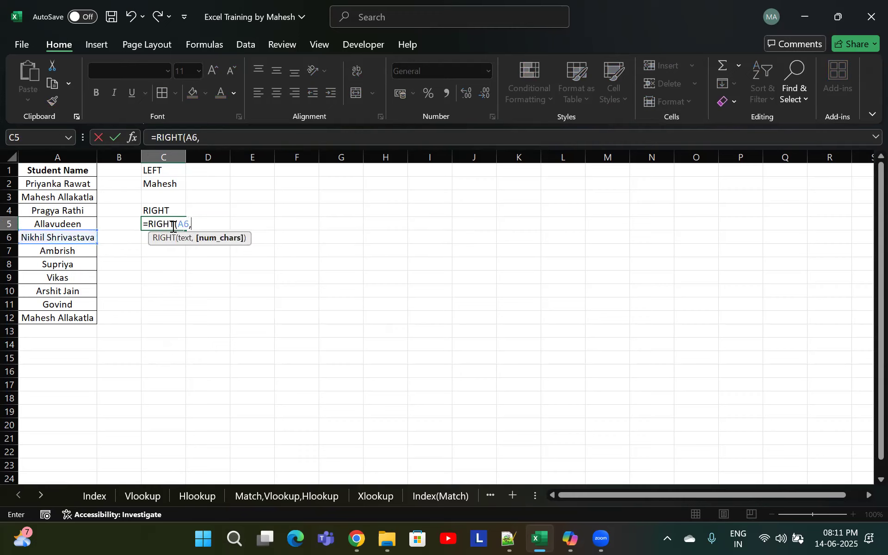
text(11))
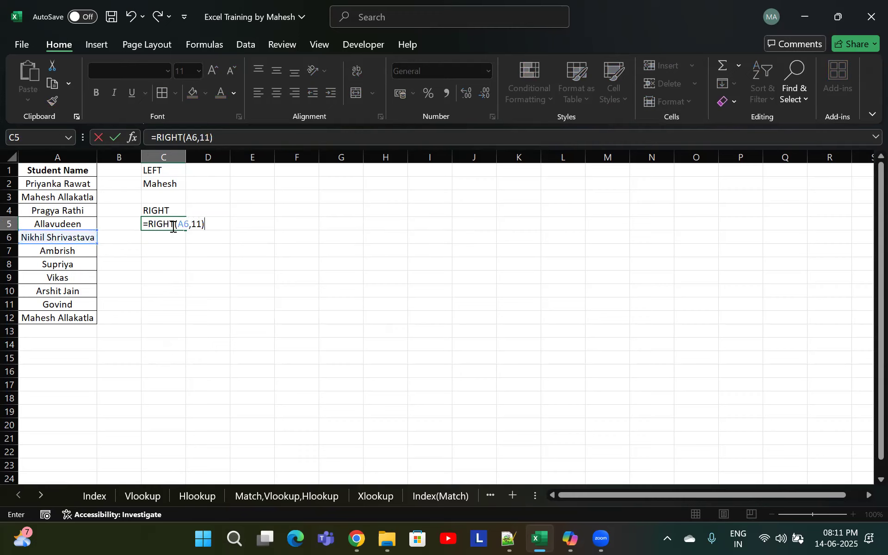
key(Return)
Autofit column C's width and label cell C7 as "LEN"
double_click(184, 156)
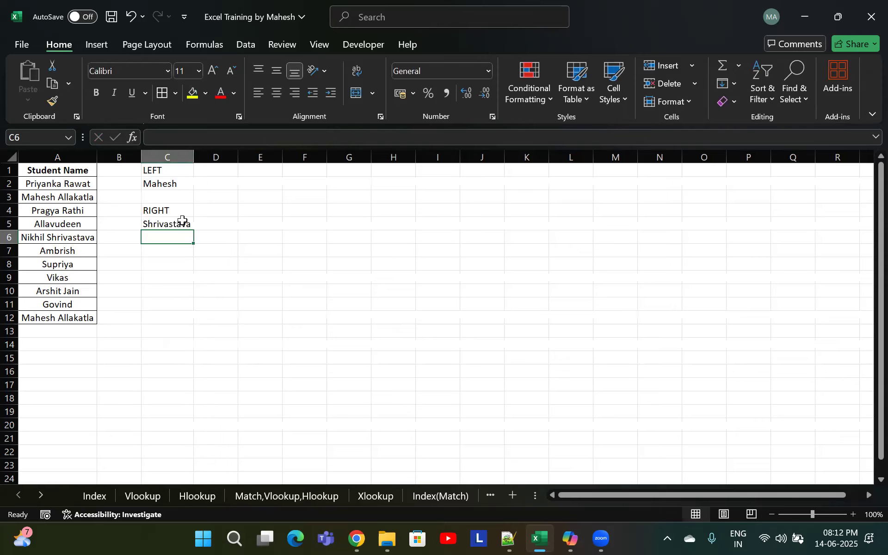
click(84, 240)
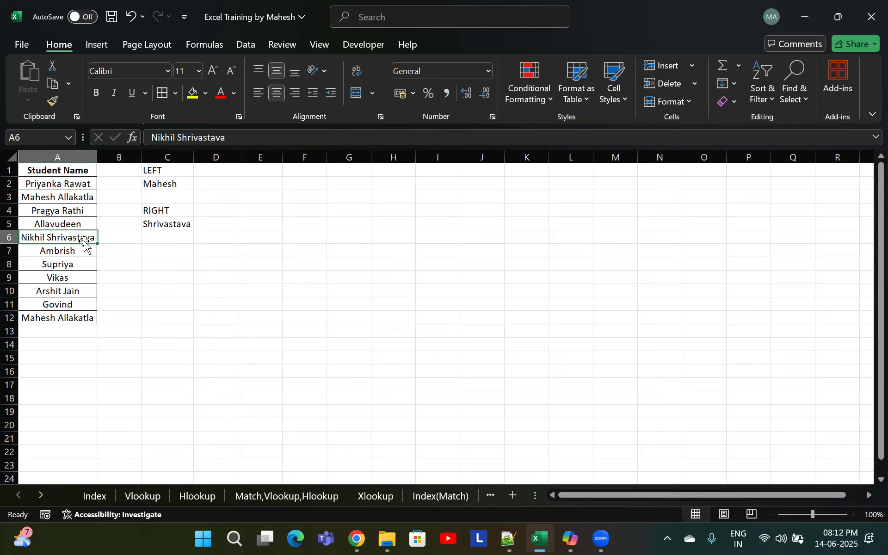
click(177, 248)
text(LEN)
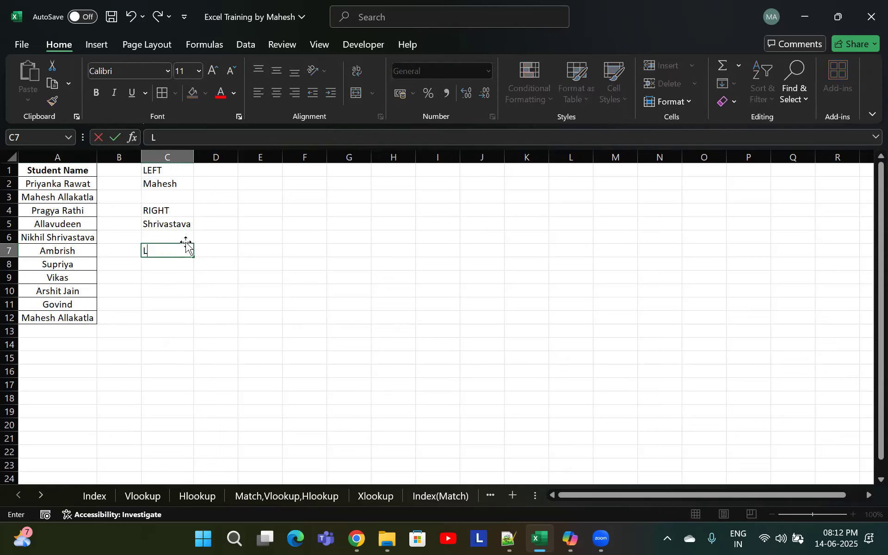
key(Return)
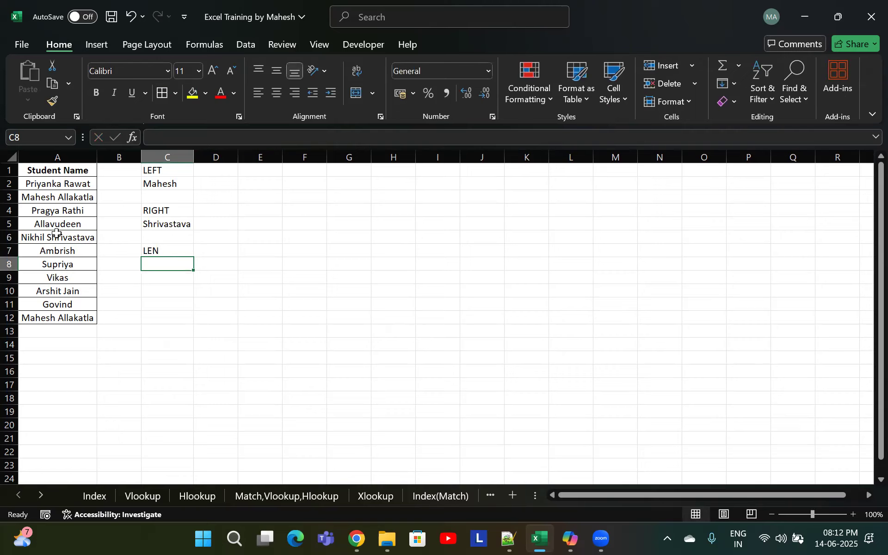
click(84, 226)
click(161, 264)
text(=len)
key(Tab)
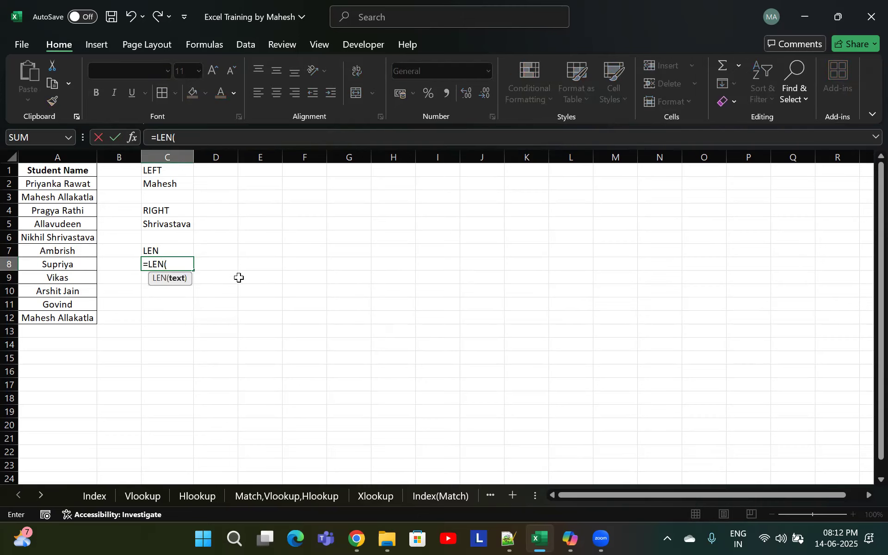
click(71, 226)
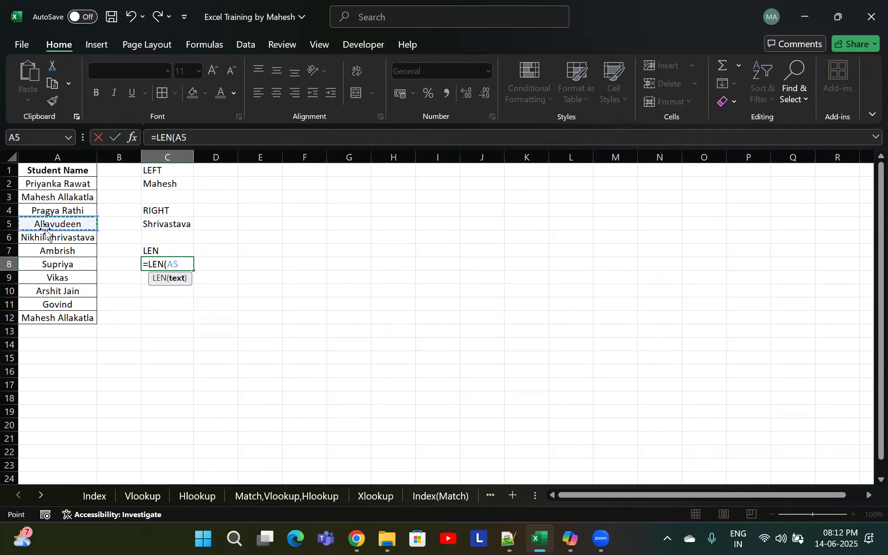
key(Escape)
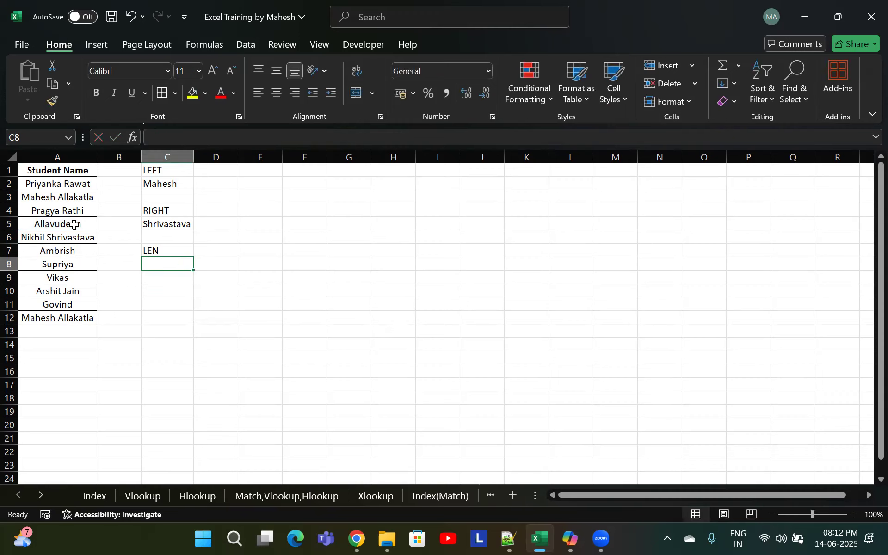
Enter =LEN(A5) in C8 to count the characters of the name in A5
click(79, 224)
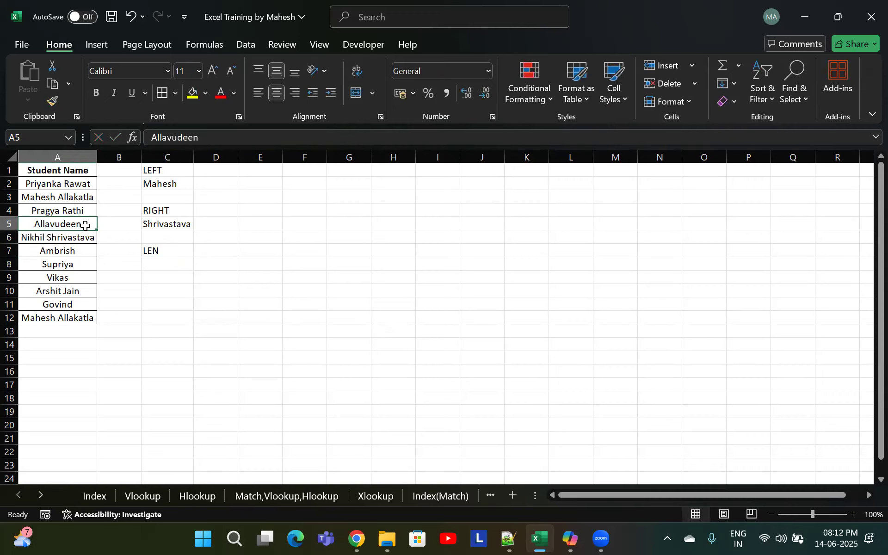
double_click(35, 224)
drag(38, 224, 41, 224)
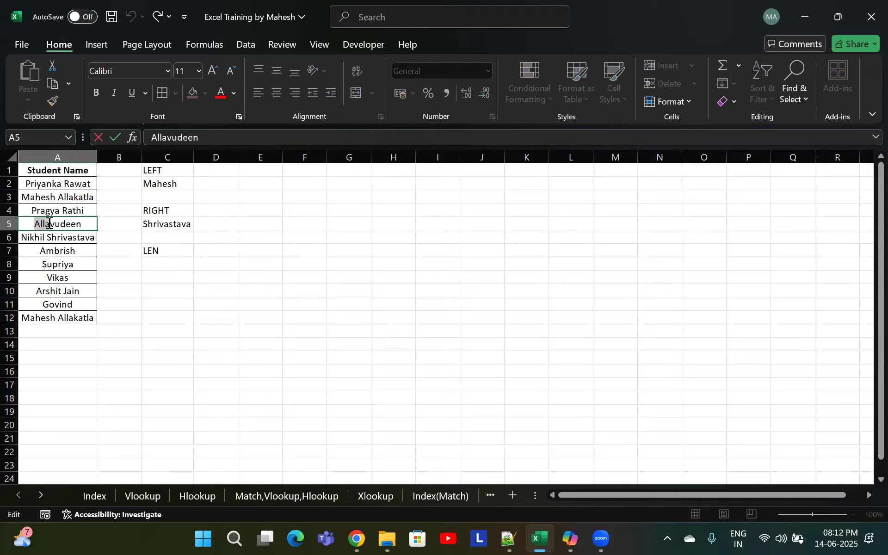
drag(53, 223, 87, 225)
key(Escape)
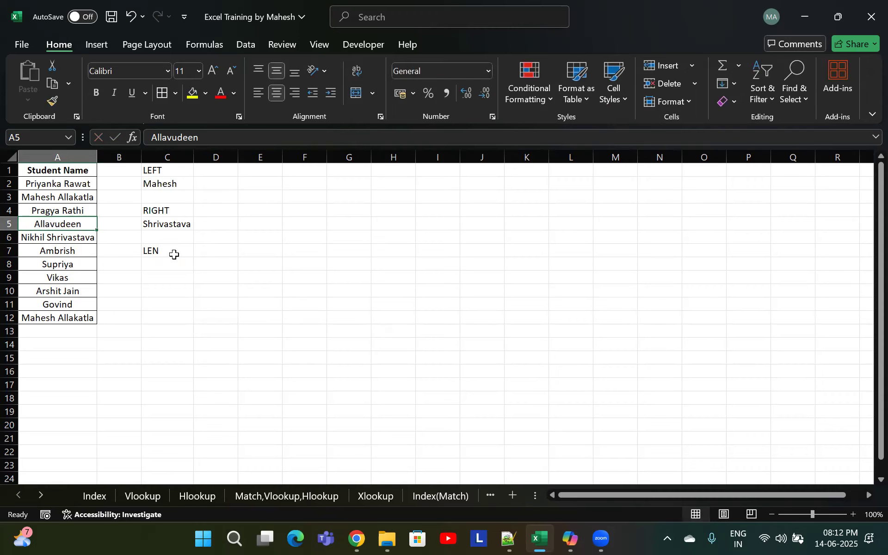
click(164, 265)
text(=len)
key(Tab)
key(Up)
key(Up)
key(Up)
key(Left)
key(Left)
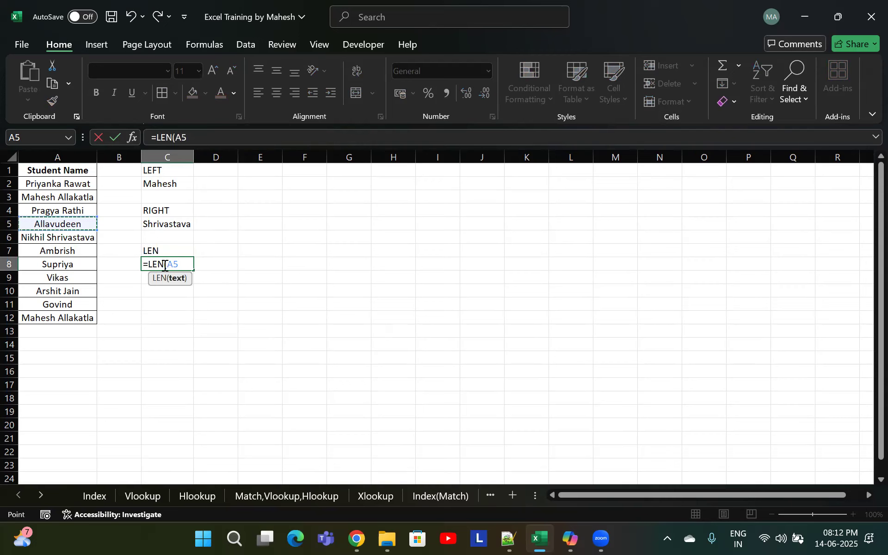
key(Return)
Enter "Subhash Chandra Bose" in cell E1
click(188, 265)
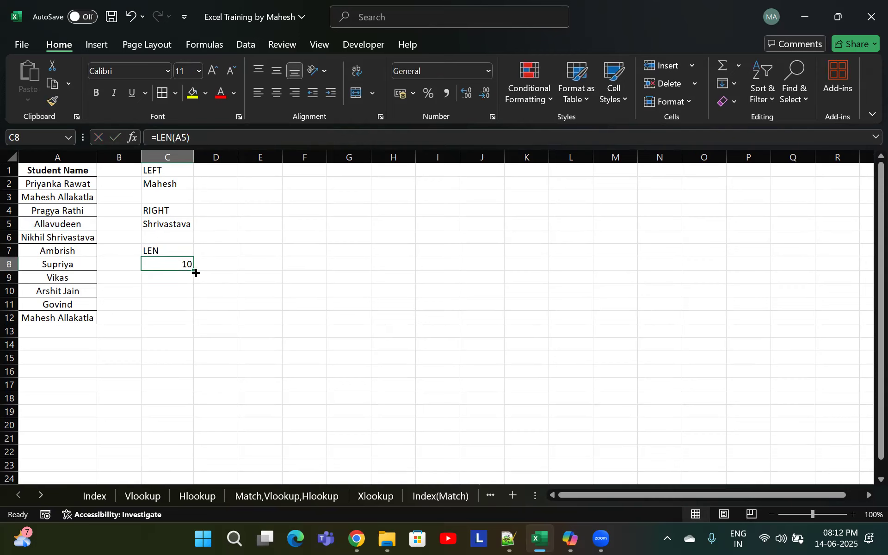
click(169, 292)
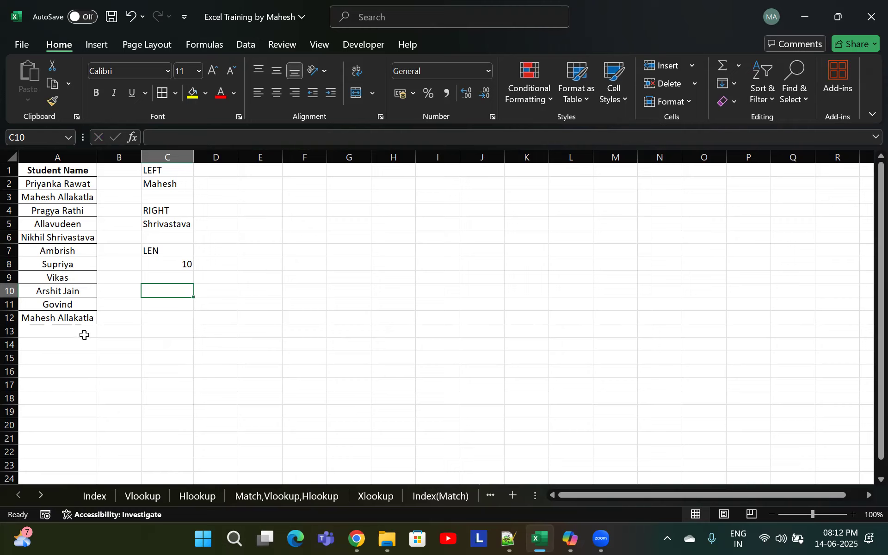
click(62, 317)
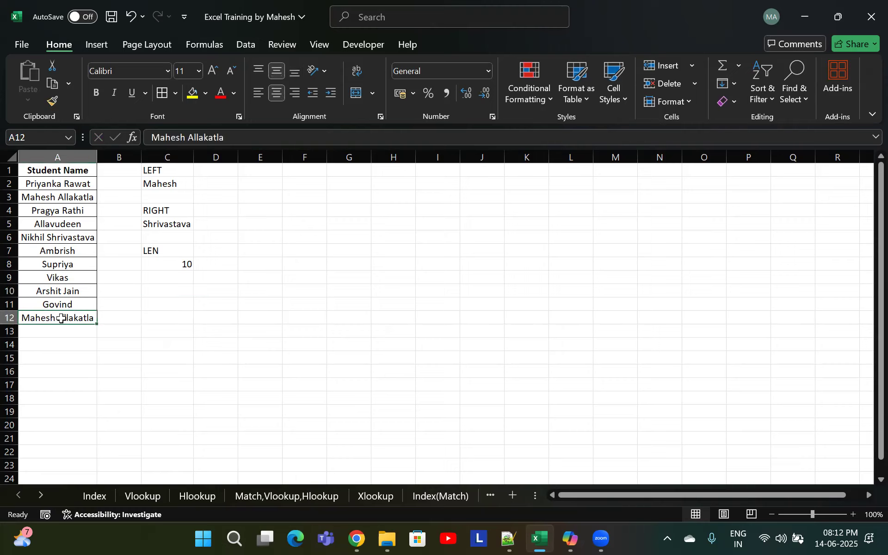
click(284, 169)
key(Left)
text(S)
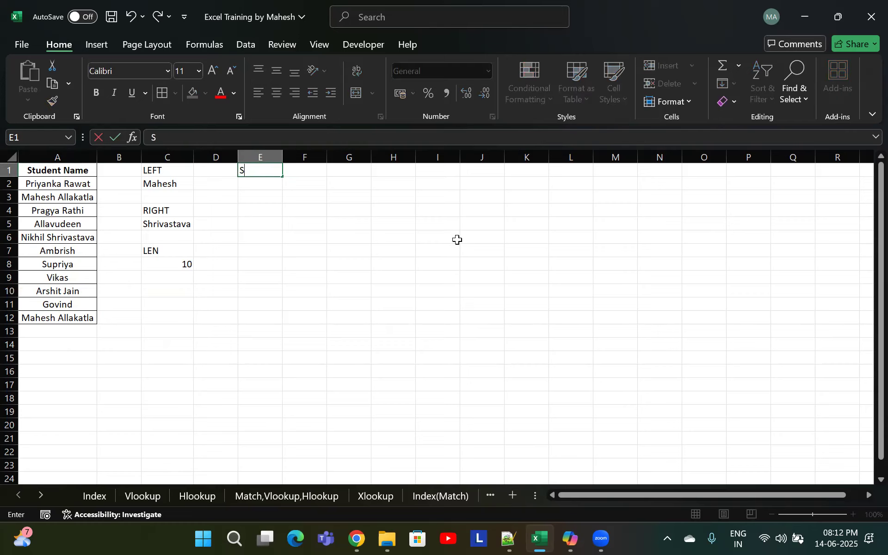
text(ubhash Chandra)
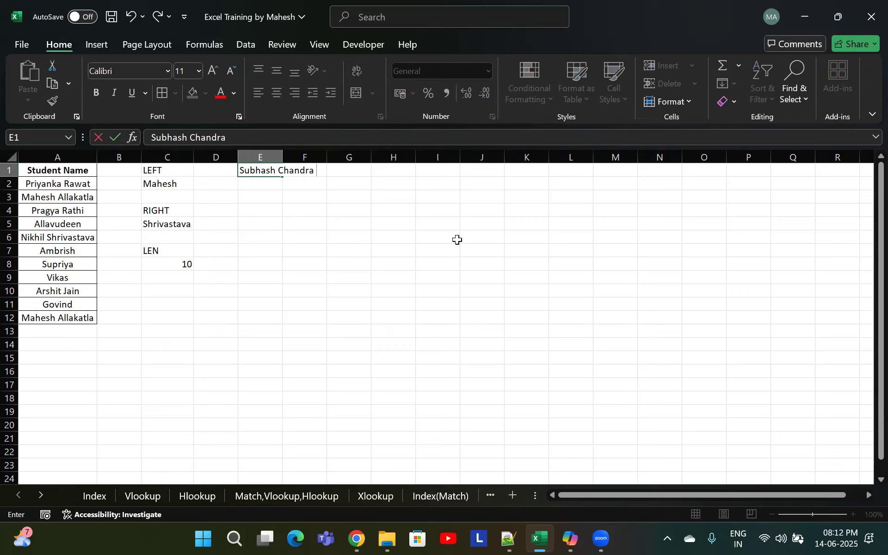
text( Bose)
key(Return)
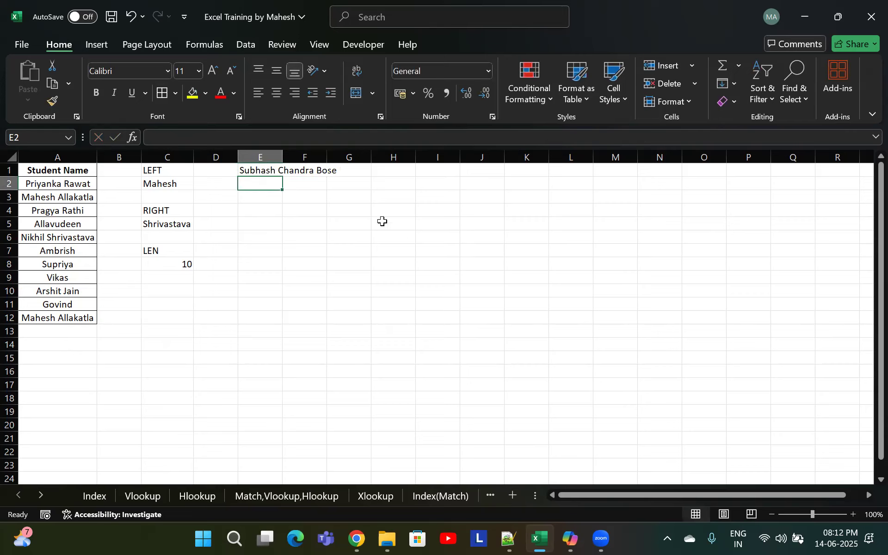
Move the name from E1 into cell A13 below the student list
click(250, 169)
key(ctrl+x)
click(83, 330)
key(ctrl+v)
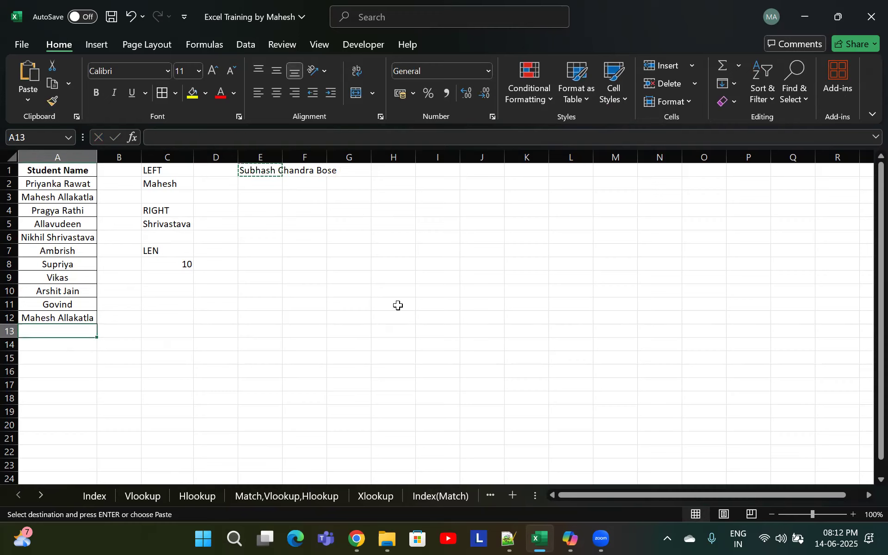
Autofit column A's width to fit the longest name
key(ctrl+shift+5)
text(i)
key(Escape)
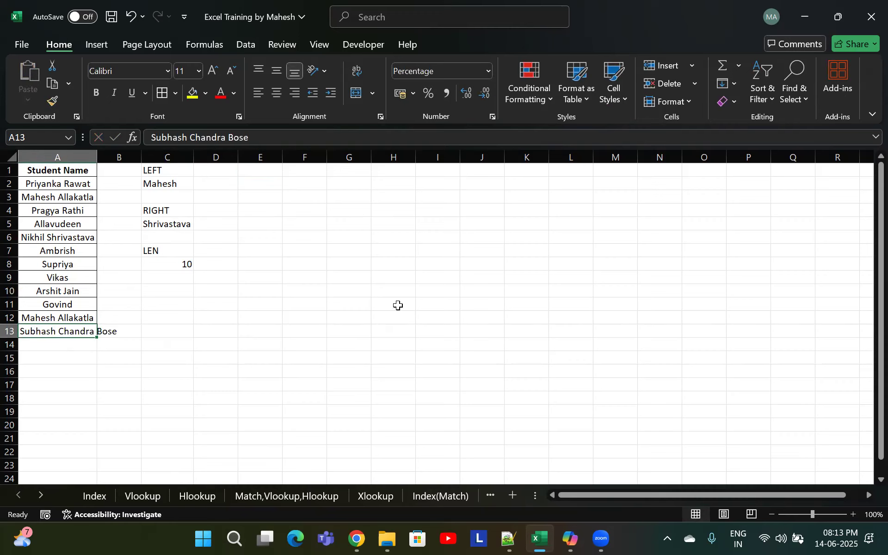
text(i)
key(Escape)
key(alt+h)
key(o)
key(i)
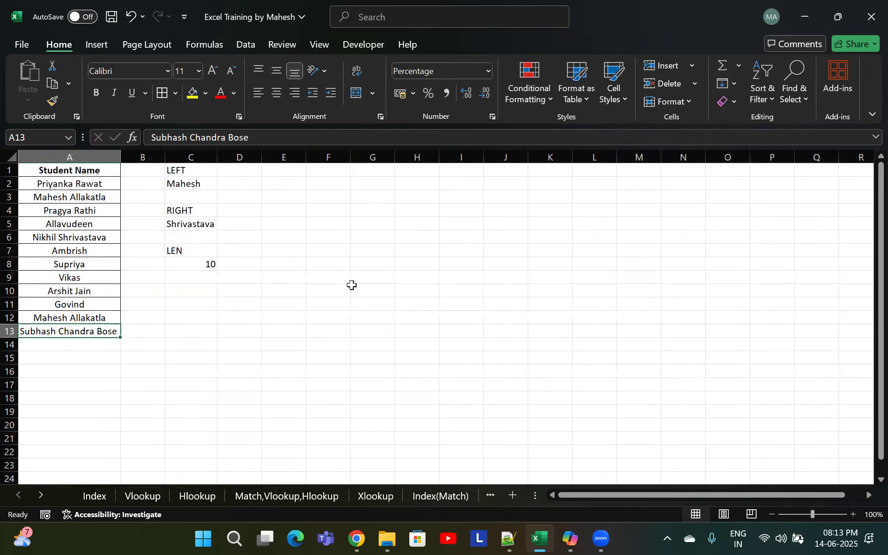
Label cell C10 as "MID"
click(232, 252)
click(184, 292)
double_click(95, 331)
drag(94, 332, 61, 326)
click(193, 279)
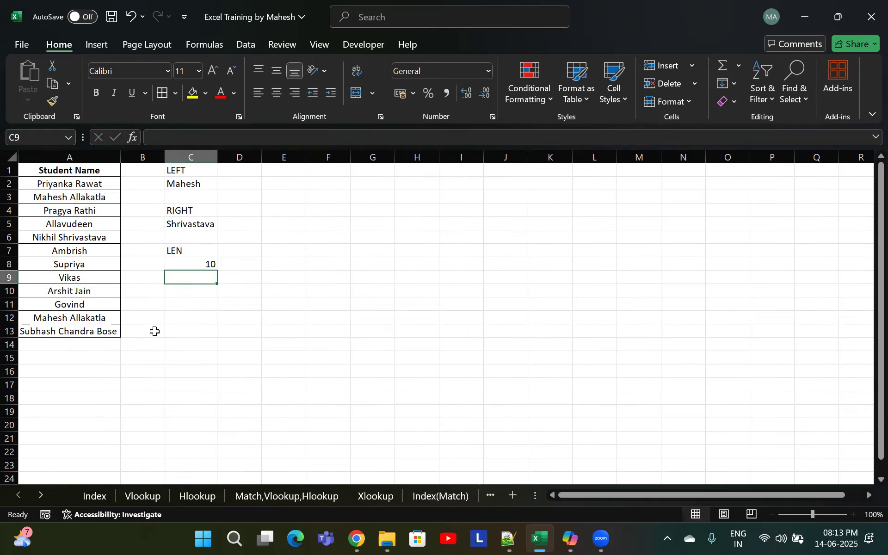
click(187, 294)
text(MID)
key(Return)
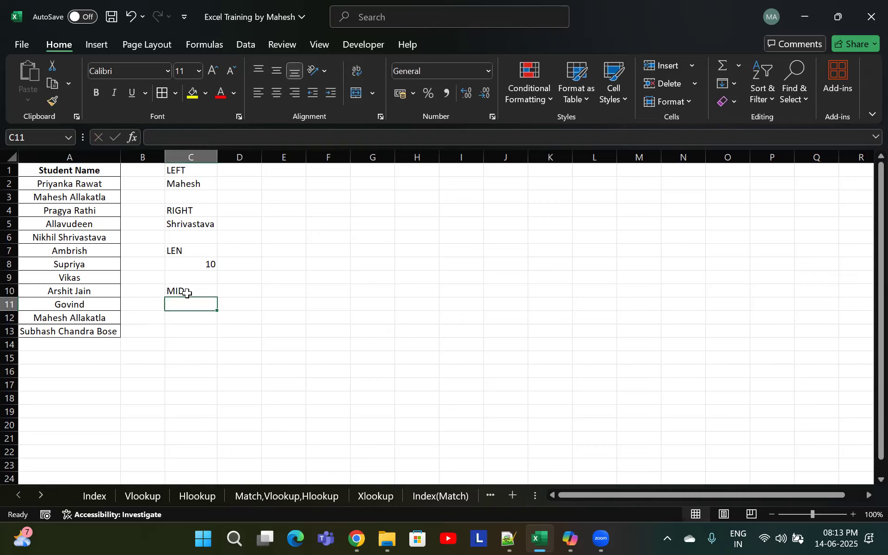
Enter =MID(A13,9,7) in C11 to extract seven characters starting at position 9 of the name in A13
text(=mid)
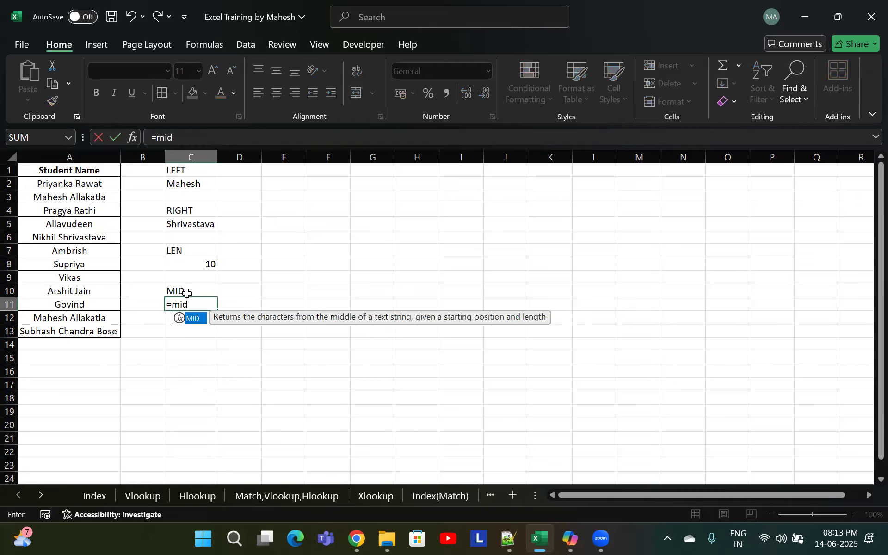
key(Tab)
click(81, 335)
text(,)
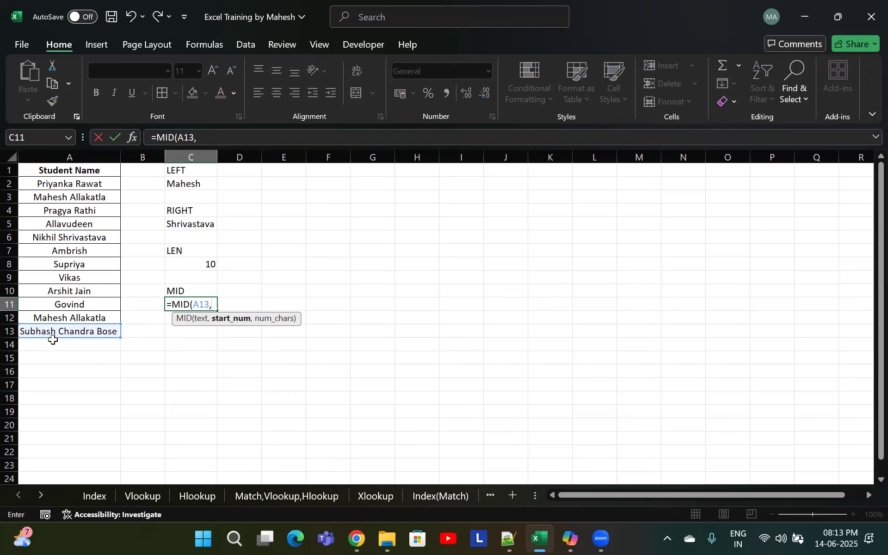
text(9,7)
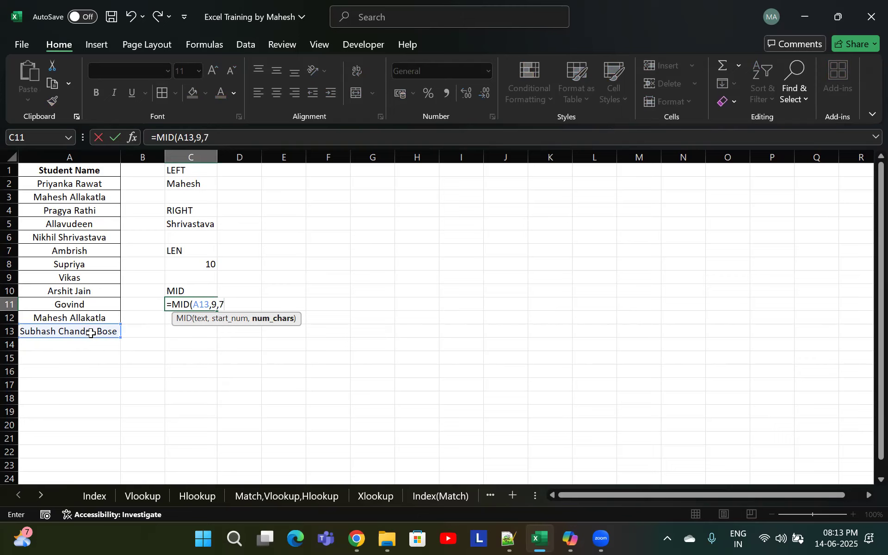
text())
key(Return)
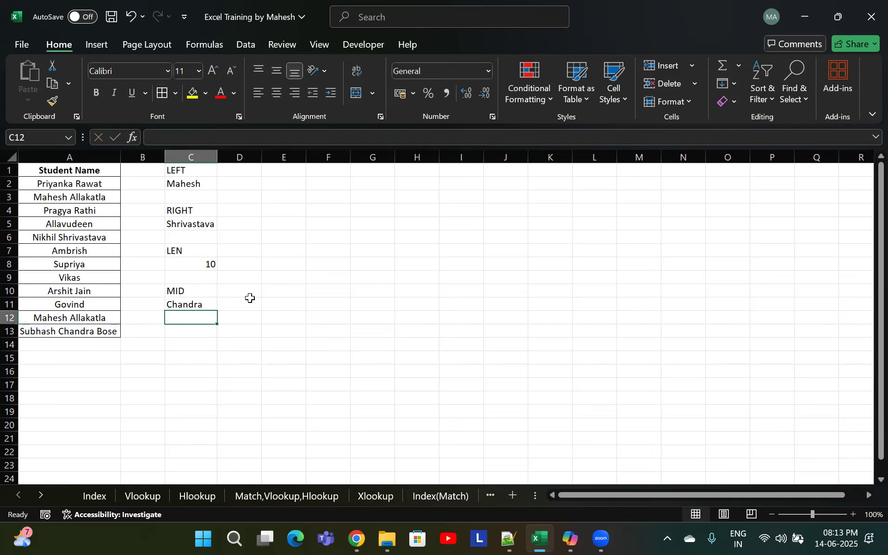
key(Up)
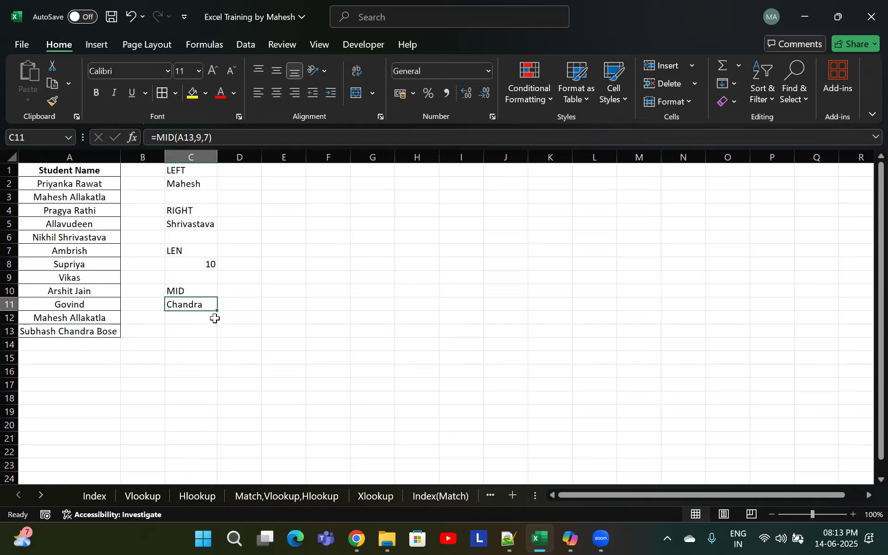
Copy the name in A13 down into cell A14
click(196, 335)
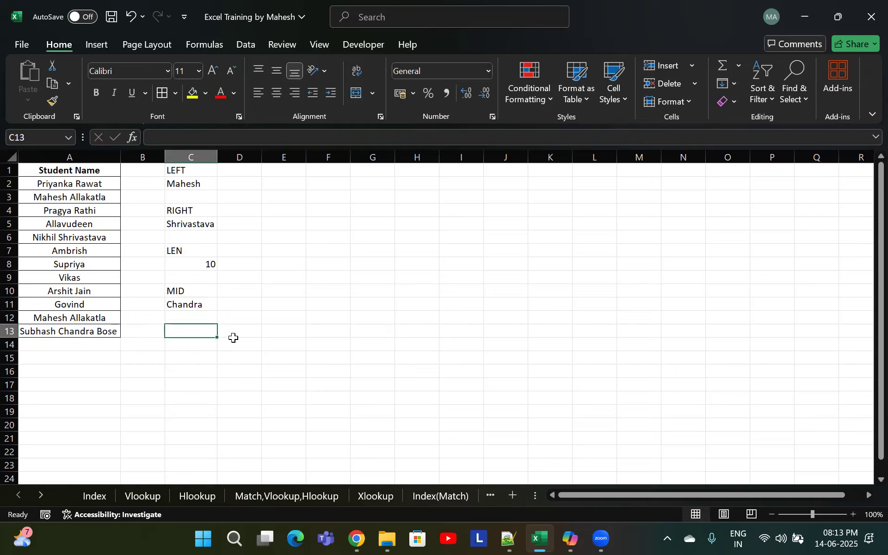
click(58, 331)
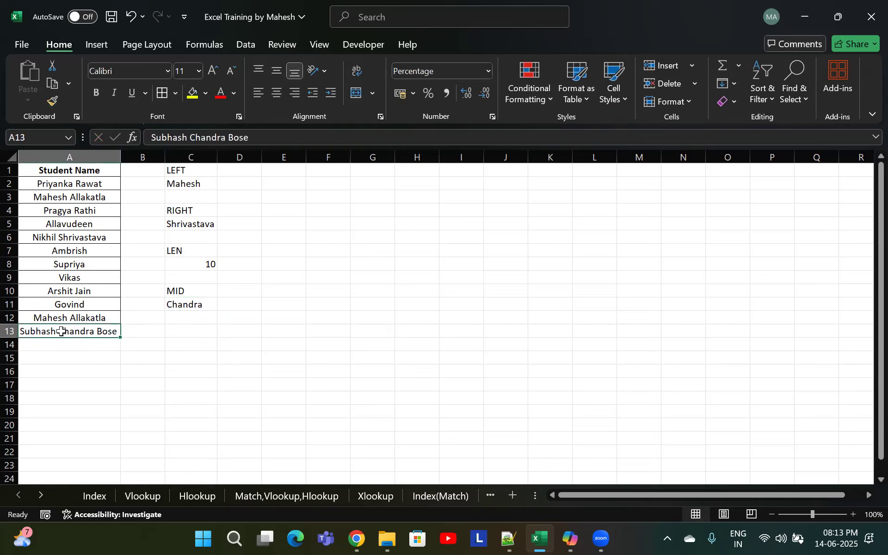
double_click(24, 332)
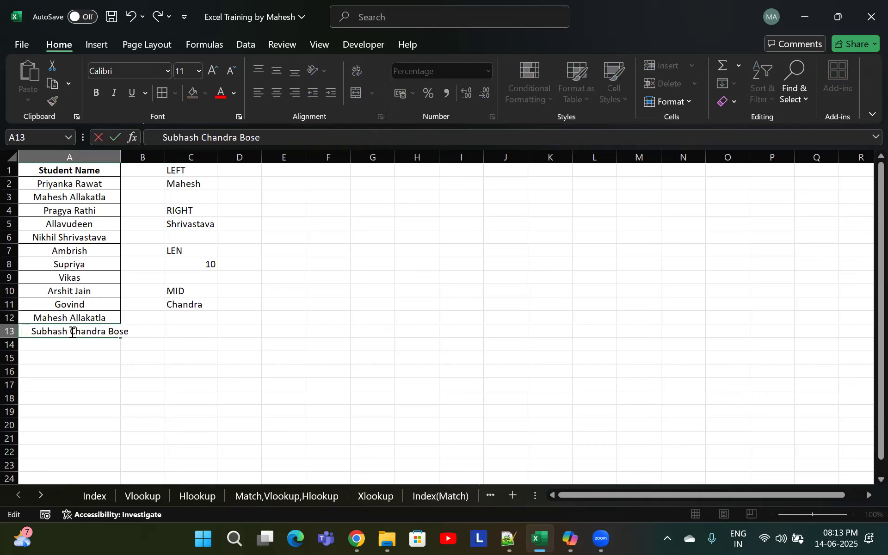
key(Escape)
click(80, 345)
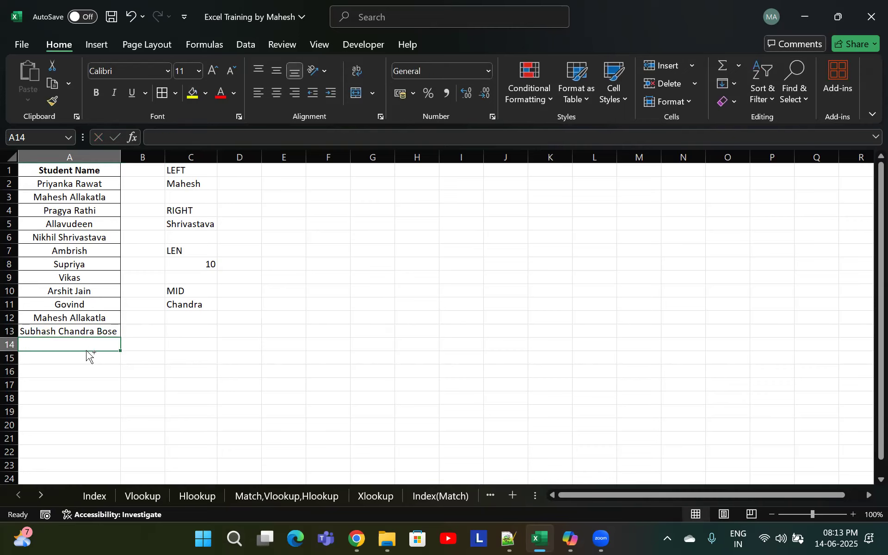
key(ctrl+d)
Insert extra spaces between the words of the name in A14
double_click(31, 344)
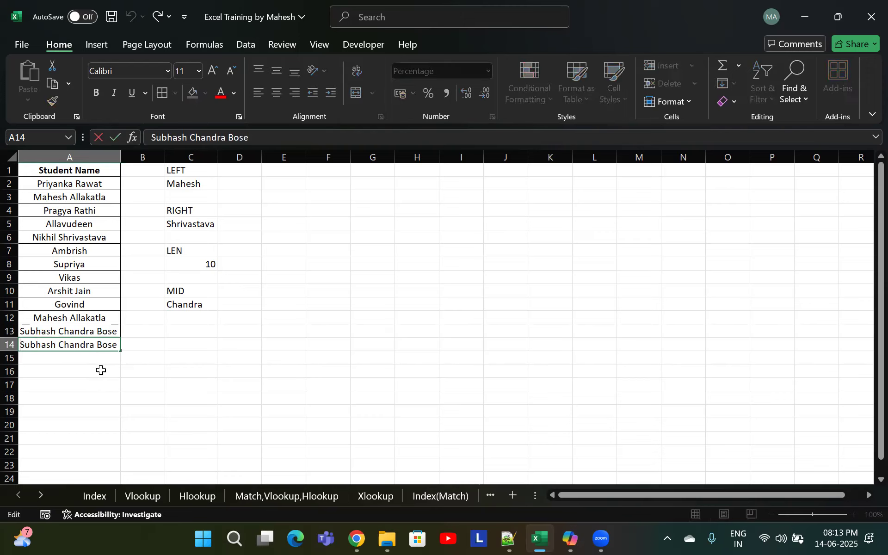
click(68, 346)
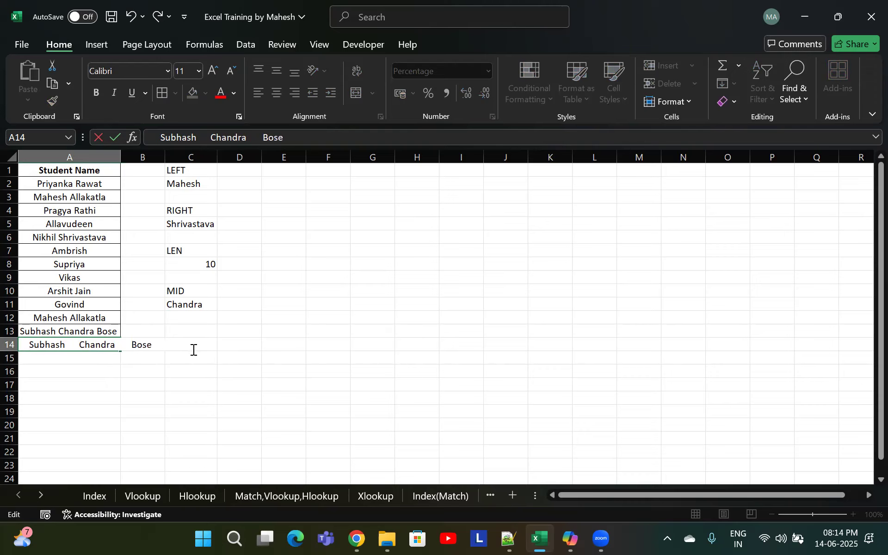
key(Return)
key(Up)
key(Right)
key(Right)
key(Right)
key(Down)
key(Up)
key(Up)
key(Left)
key(Up)
key(Right)
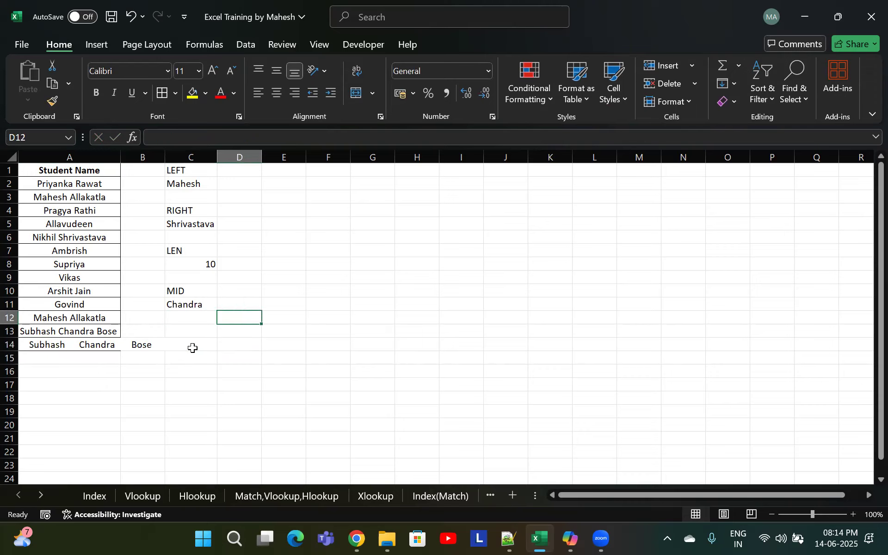
key(Down)
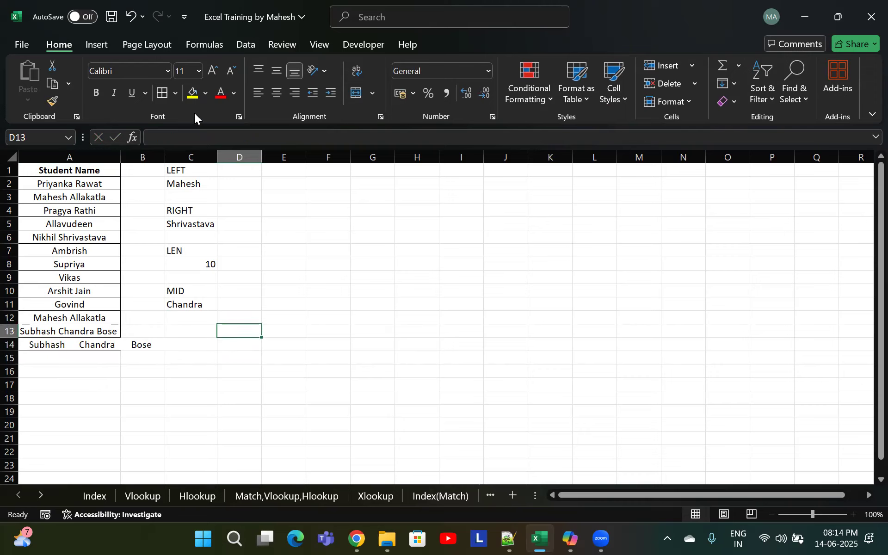
Move the LEFT, RIGHT, LEN and MID examples from C1:C11 one column over into column D
drag(197, 165, 194, 304)
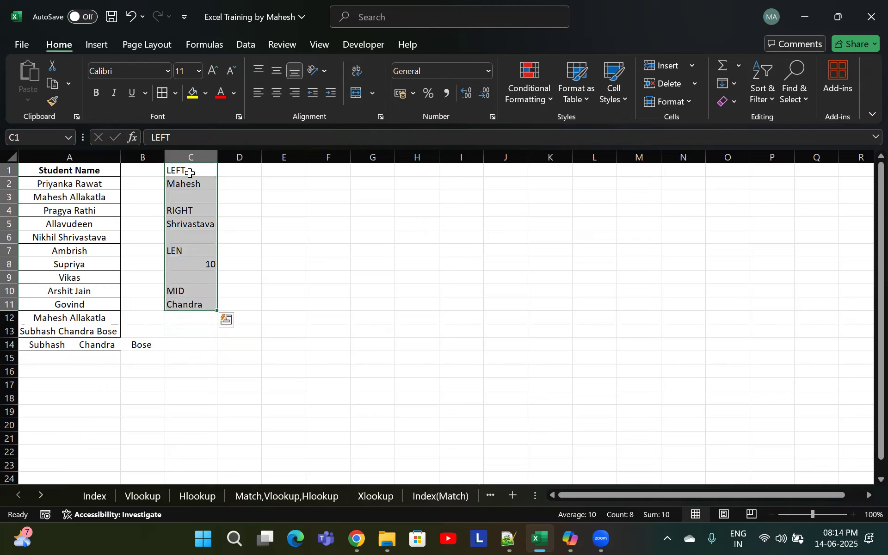
drag(219, 176, 243, 178)
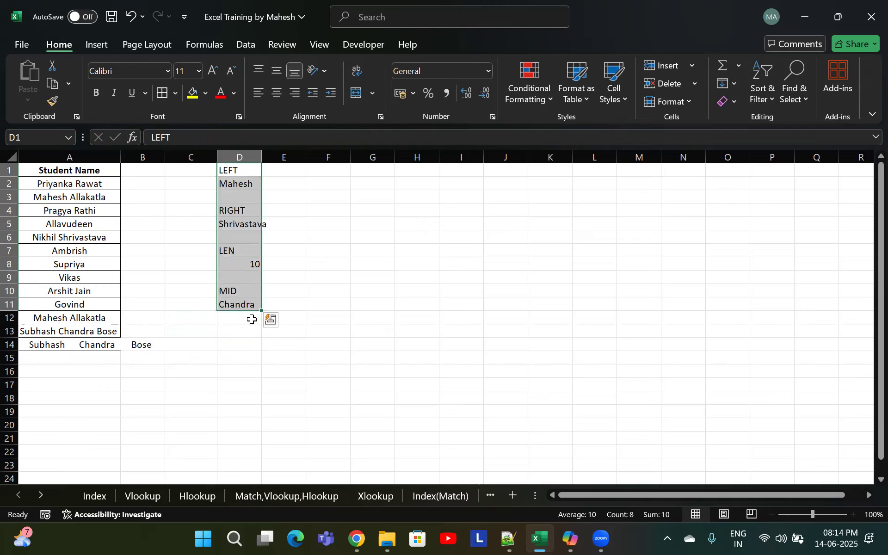
Label cell D13 as "TRIM"
click(250, 319)
click(234, 332)
text(TRIM)
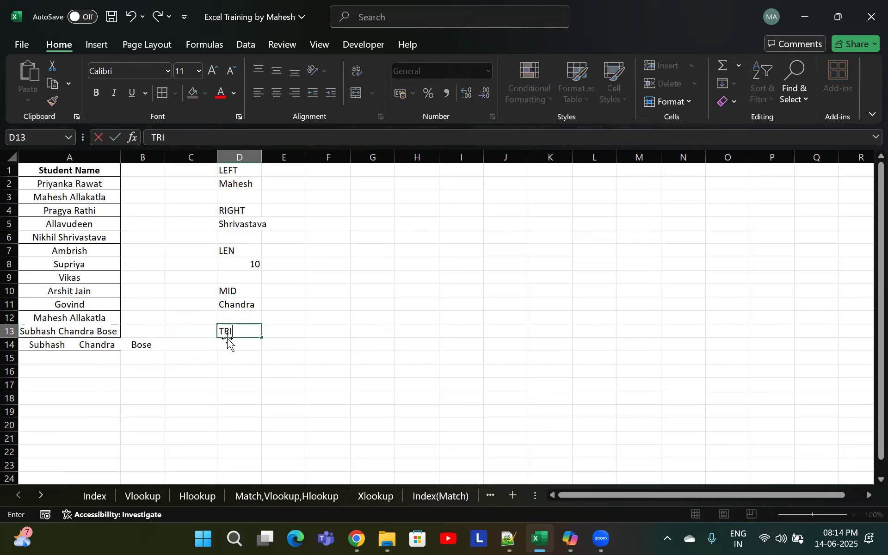
key(Return)
Enter =TRIM(A14) in D14 to remove the extra spaces from the name in A14
text(=)
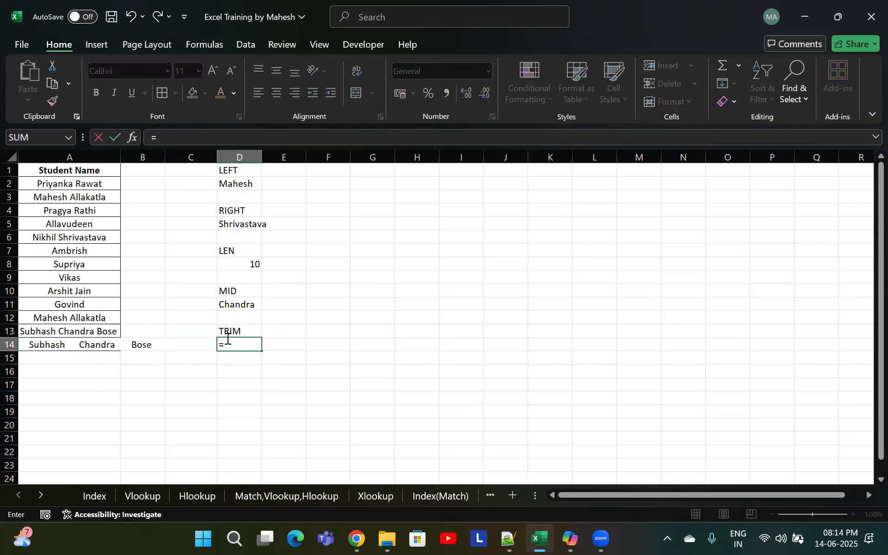
text(TRIM)
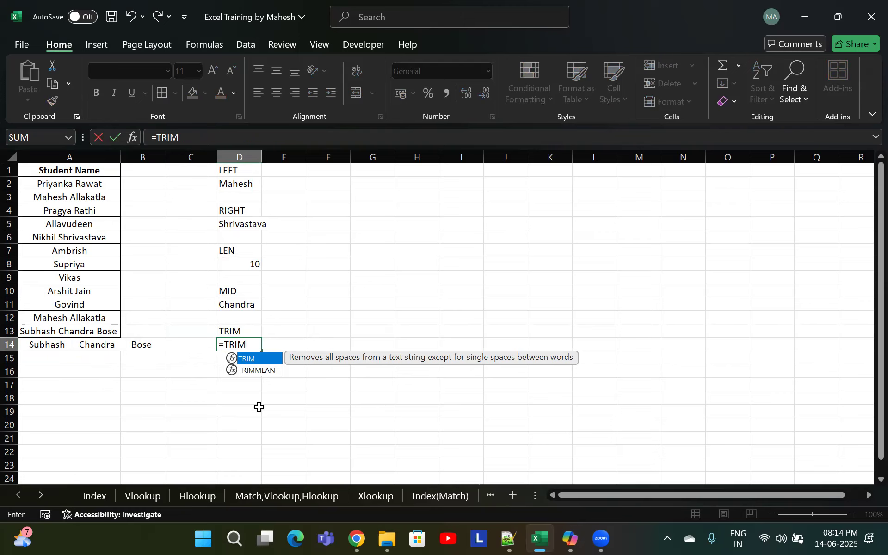
text(()
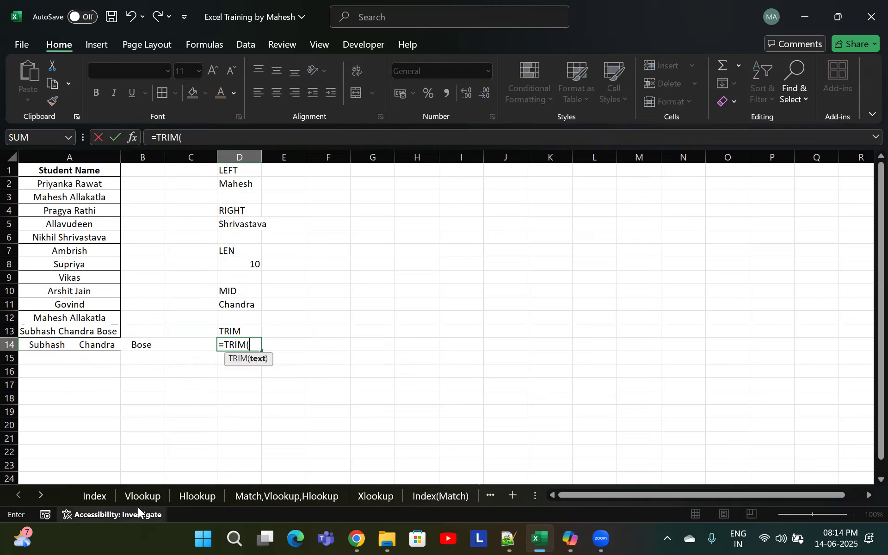
click(49, 343)
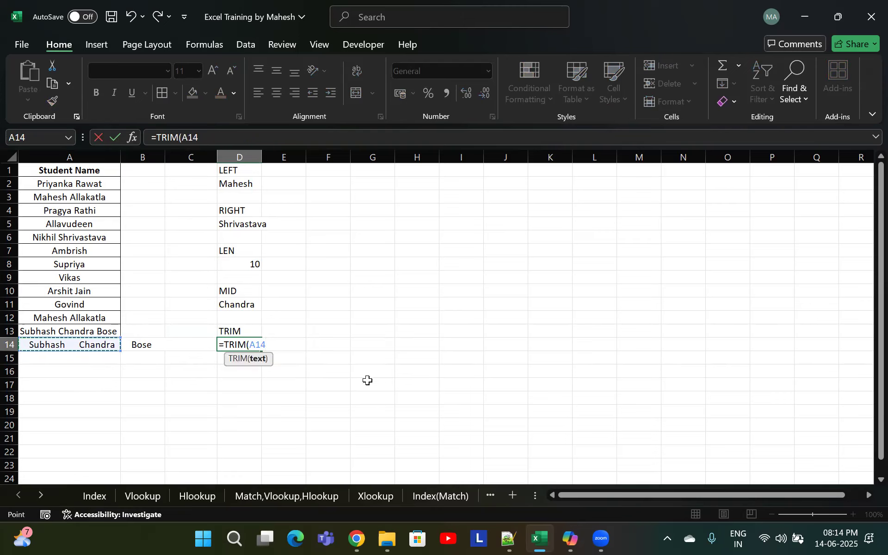
text())
key(Return)
click(233, 344)
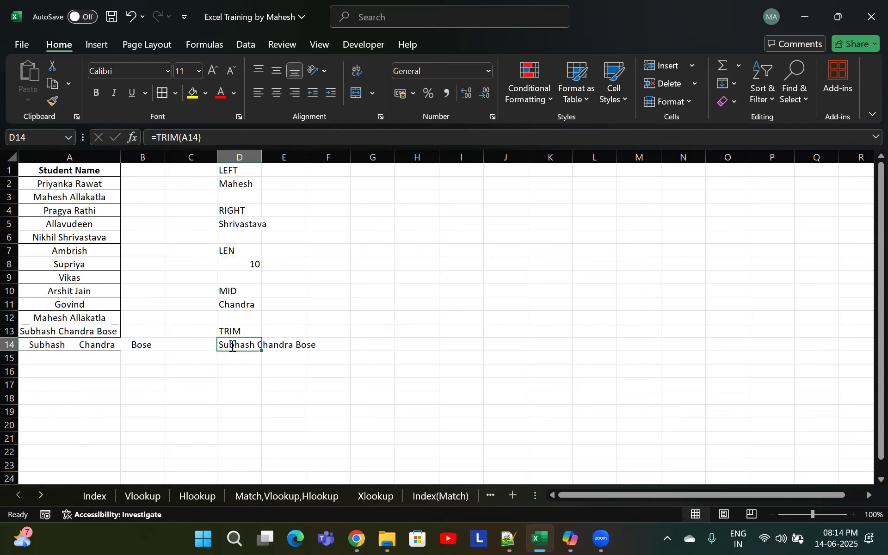
double_click(232, 345)
key(Escape)
click(251, 185)
drag(252, 225, 284, 225)
click(247, 278)
click(245, 317)
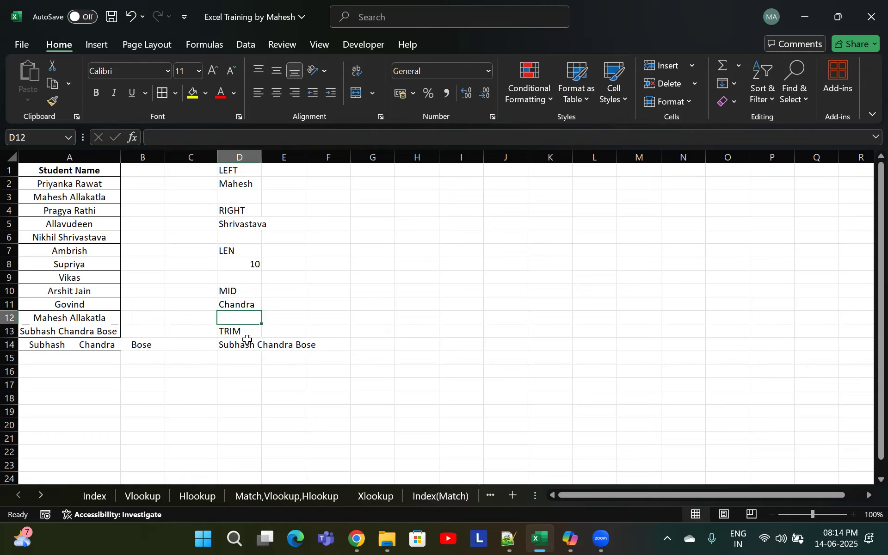
Insert a blank row above the RANDBETWEEN topic on the Index sheet
click(97, 495)
click(35, 384)
click(40, 344)
key(shift+space)
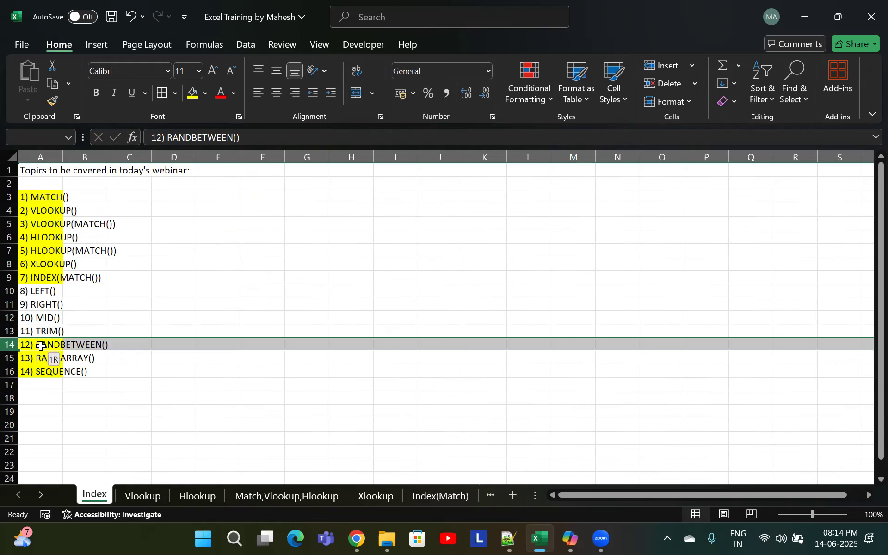
key(ctrl+shift+plus)
Enter "12) LEN" as the new topic in A14
click(41, 346)
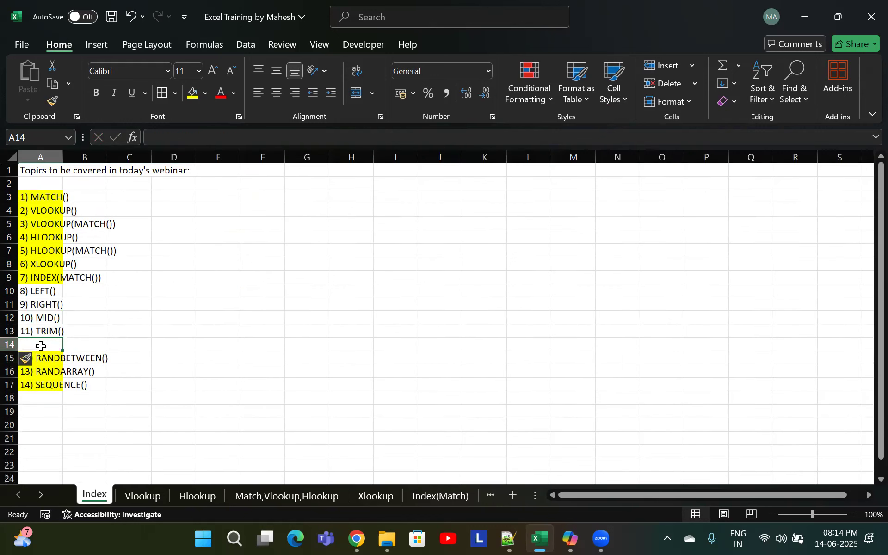
text(12) LEN)
key(Return)
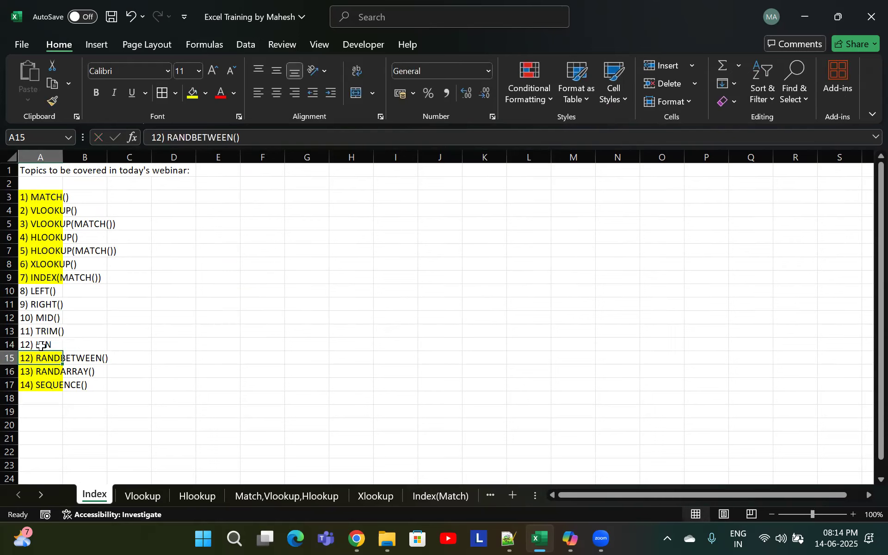
Renumber the RANDBETWEEN, RANDARRAY and SEQUENCE topics as 13, 14 and 15
key(F2)
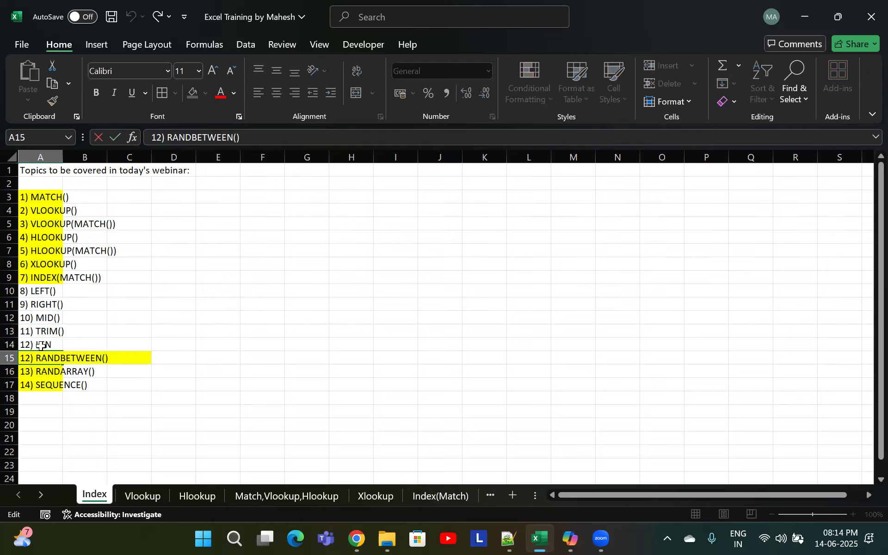
key(BackSpace)
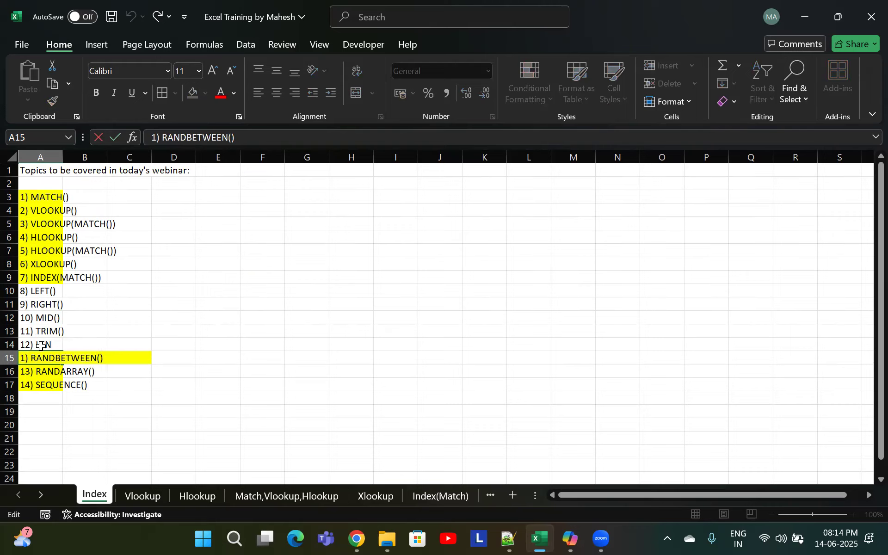
text(3)
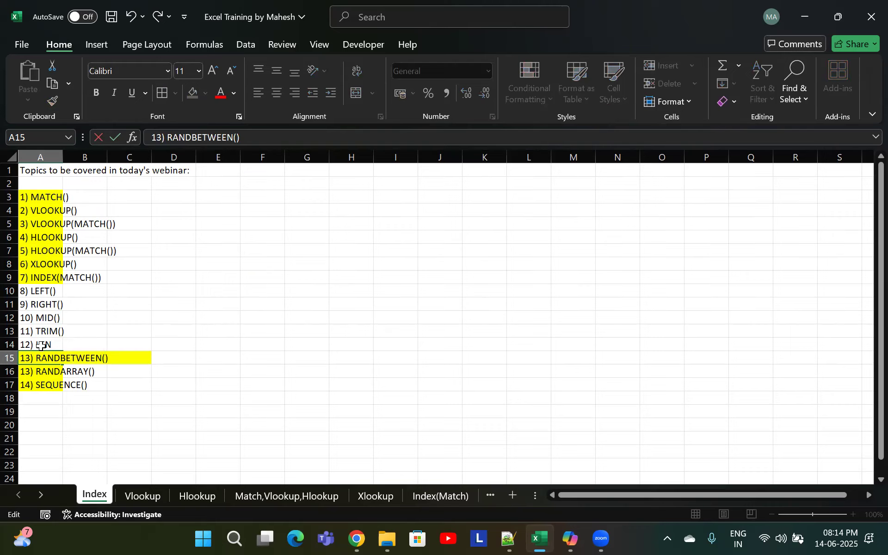
key(Return)
key(F2)
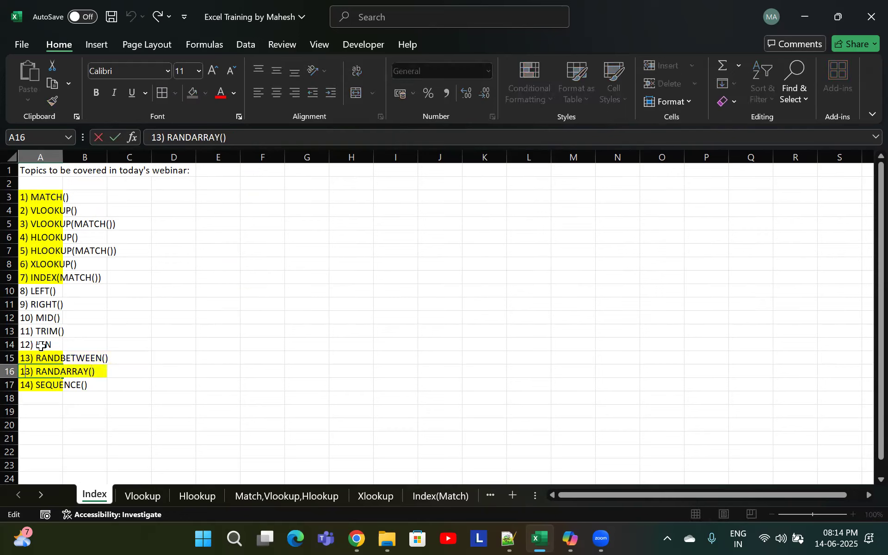
key(BackSpace)
text(4)
key(Return)
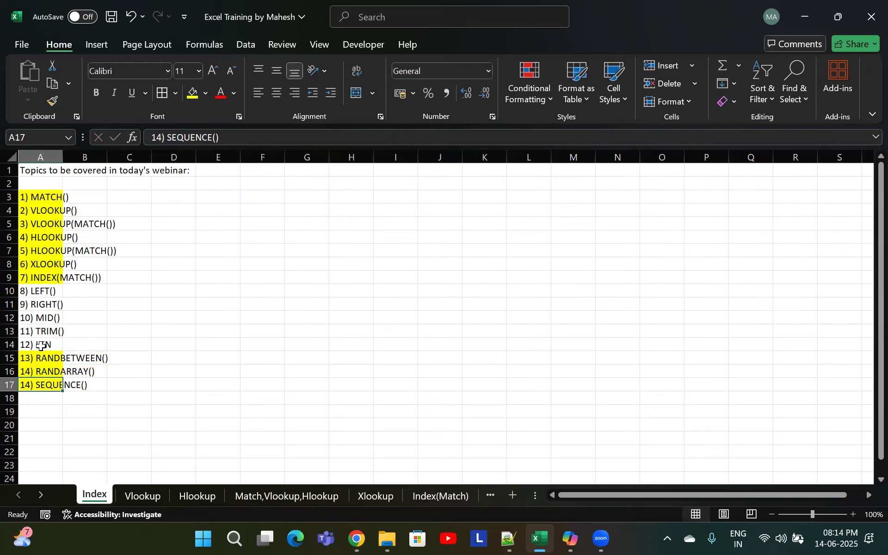
key(F2)
key(BackSpace)
text(5)
key(Return)
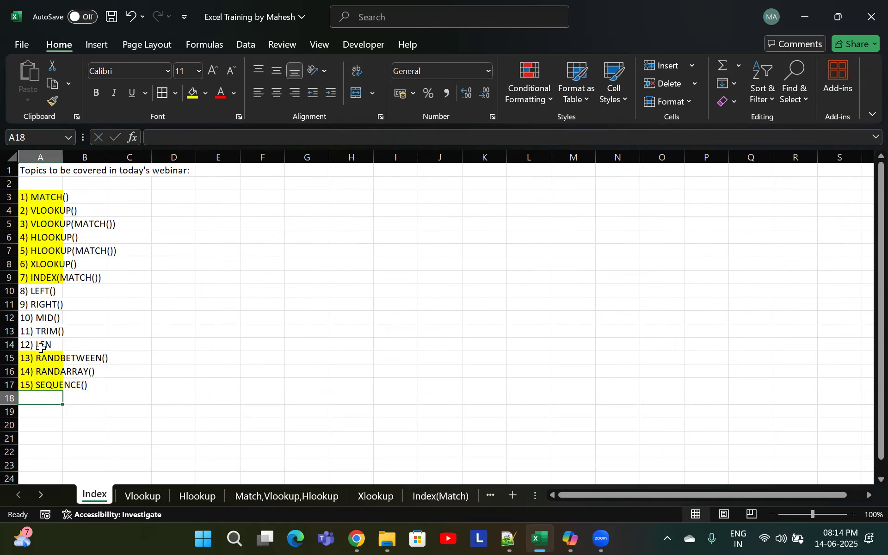
Remove the yellow fill from the topic list A3:A17 and save the workbook
drag(28, 201, 28, 386)
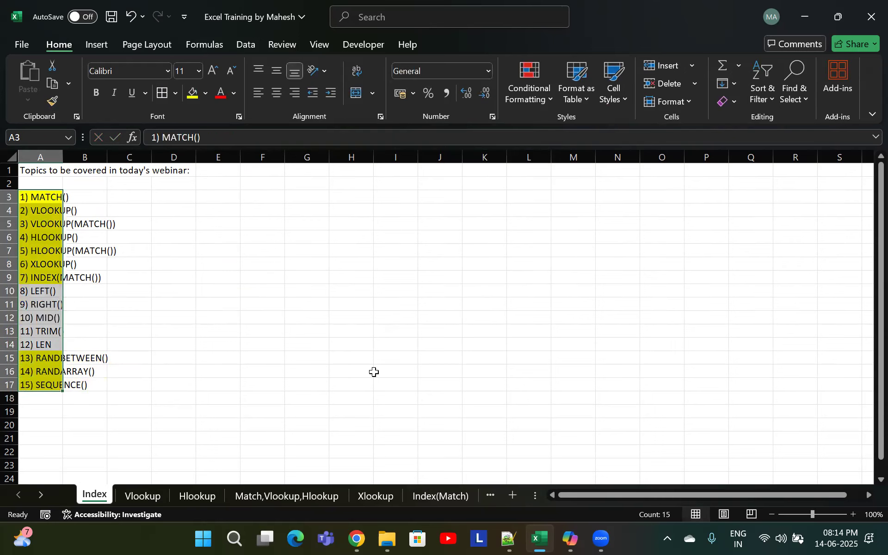
key(alt+h)
key(h)
key(n)
click(171, 199)
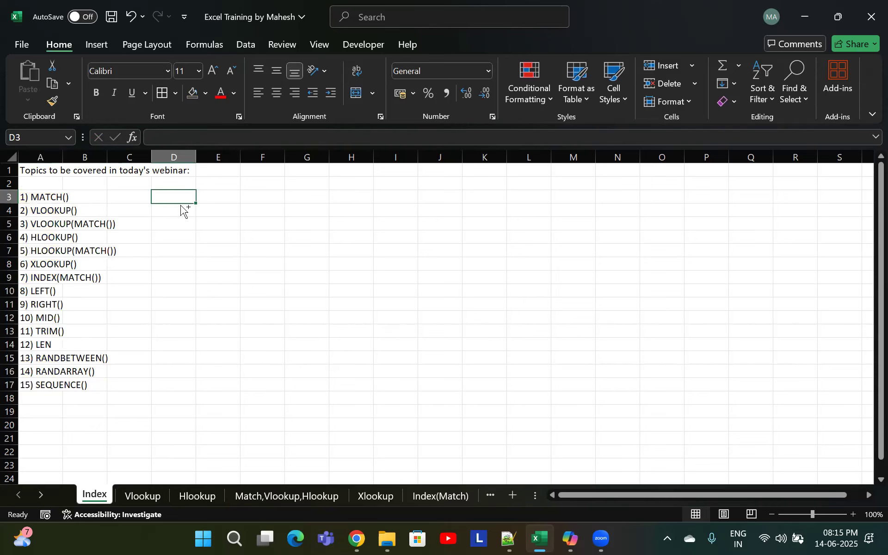
key(ctrl+s)
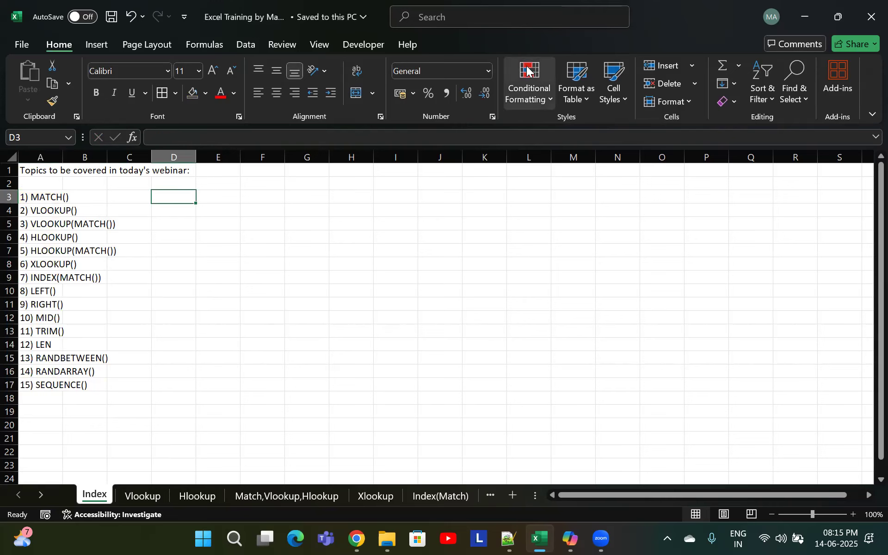